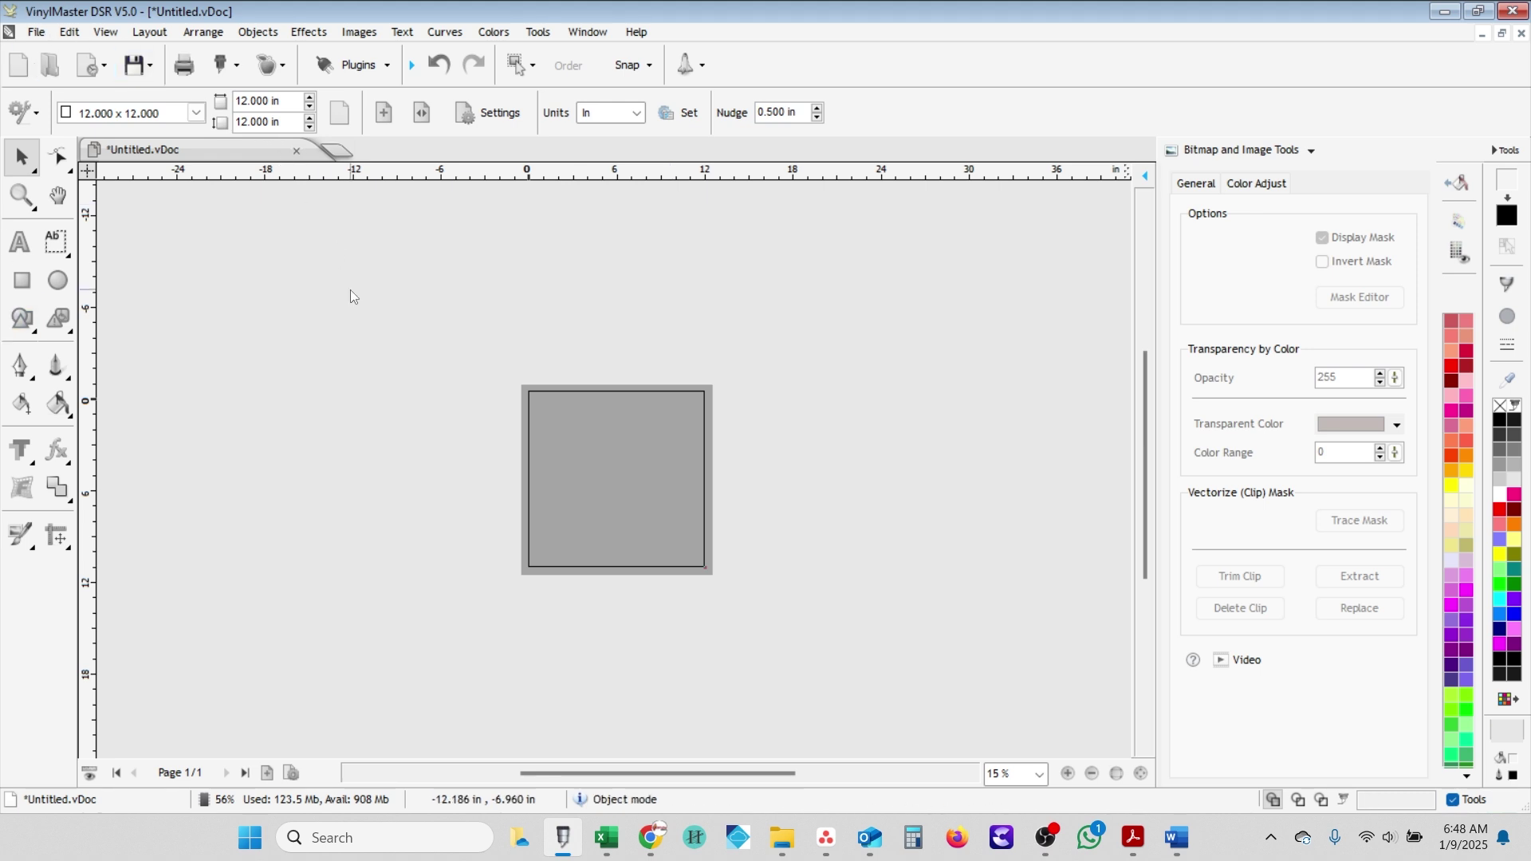
# - Import the Jacket photo of the blue vest and place it beside the 12 × 12 in page
pyautogui.click(36, 32)
pyautogui.moveTo(152, 266)
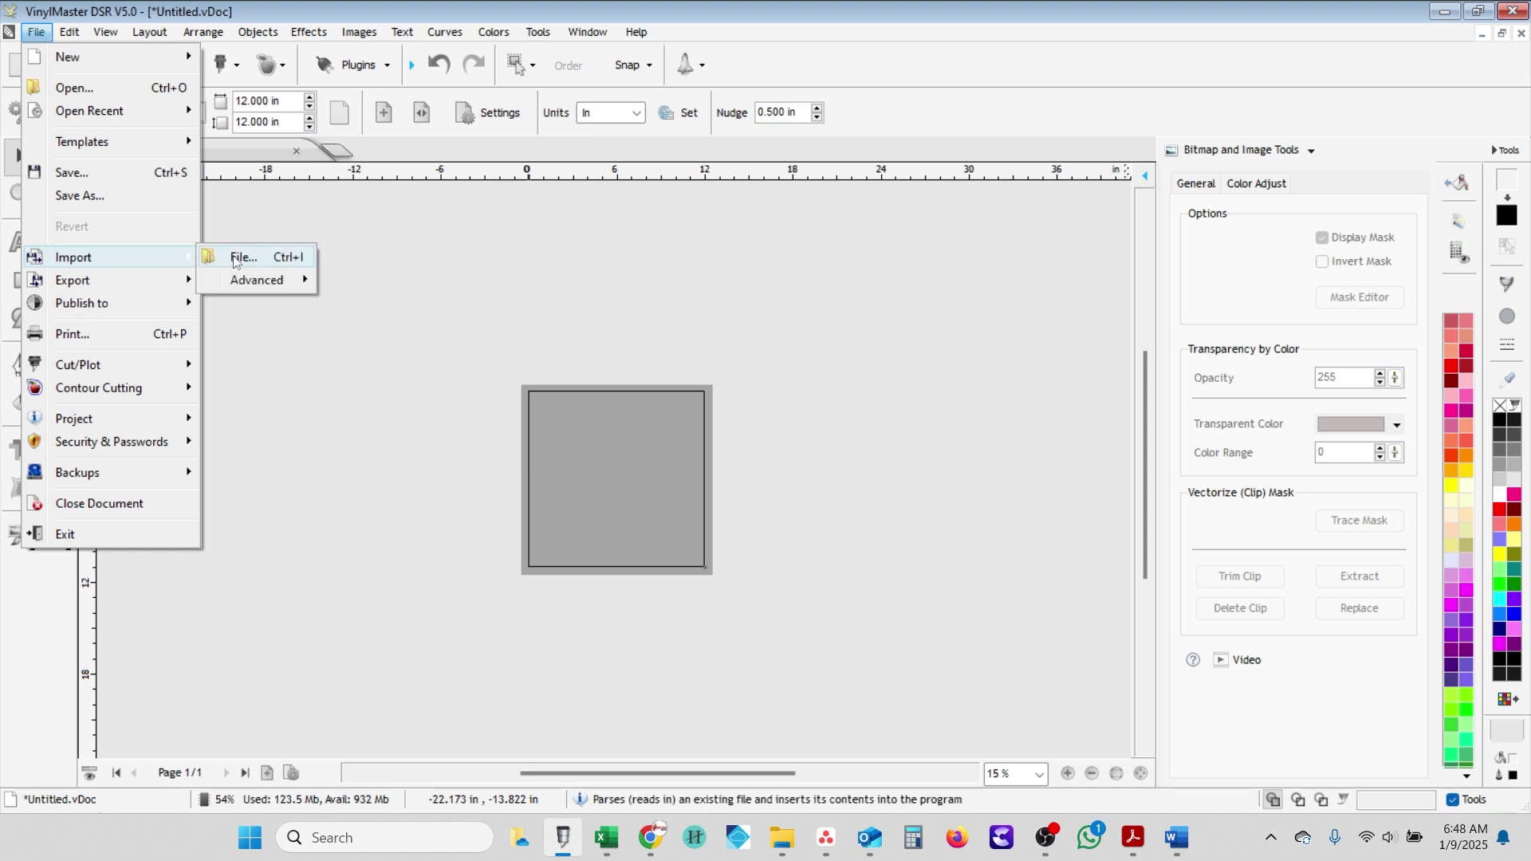
pyautogui.click(247, 258)
pyautogui.click(493, 302)
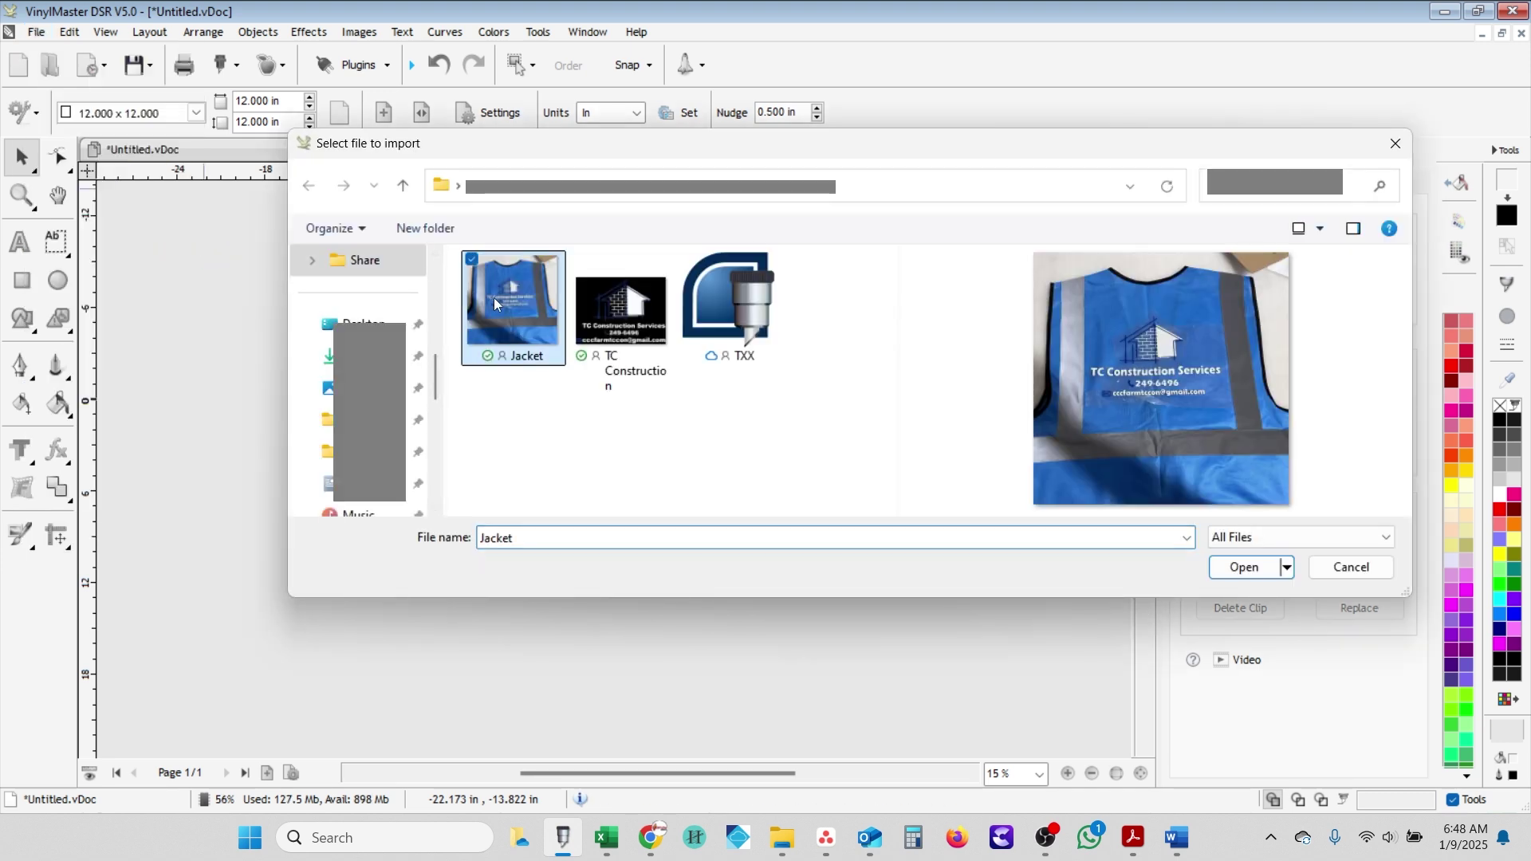
pyautogui.click(1251, 573)
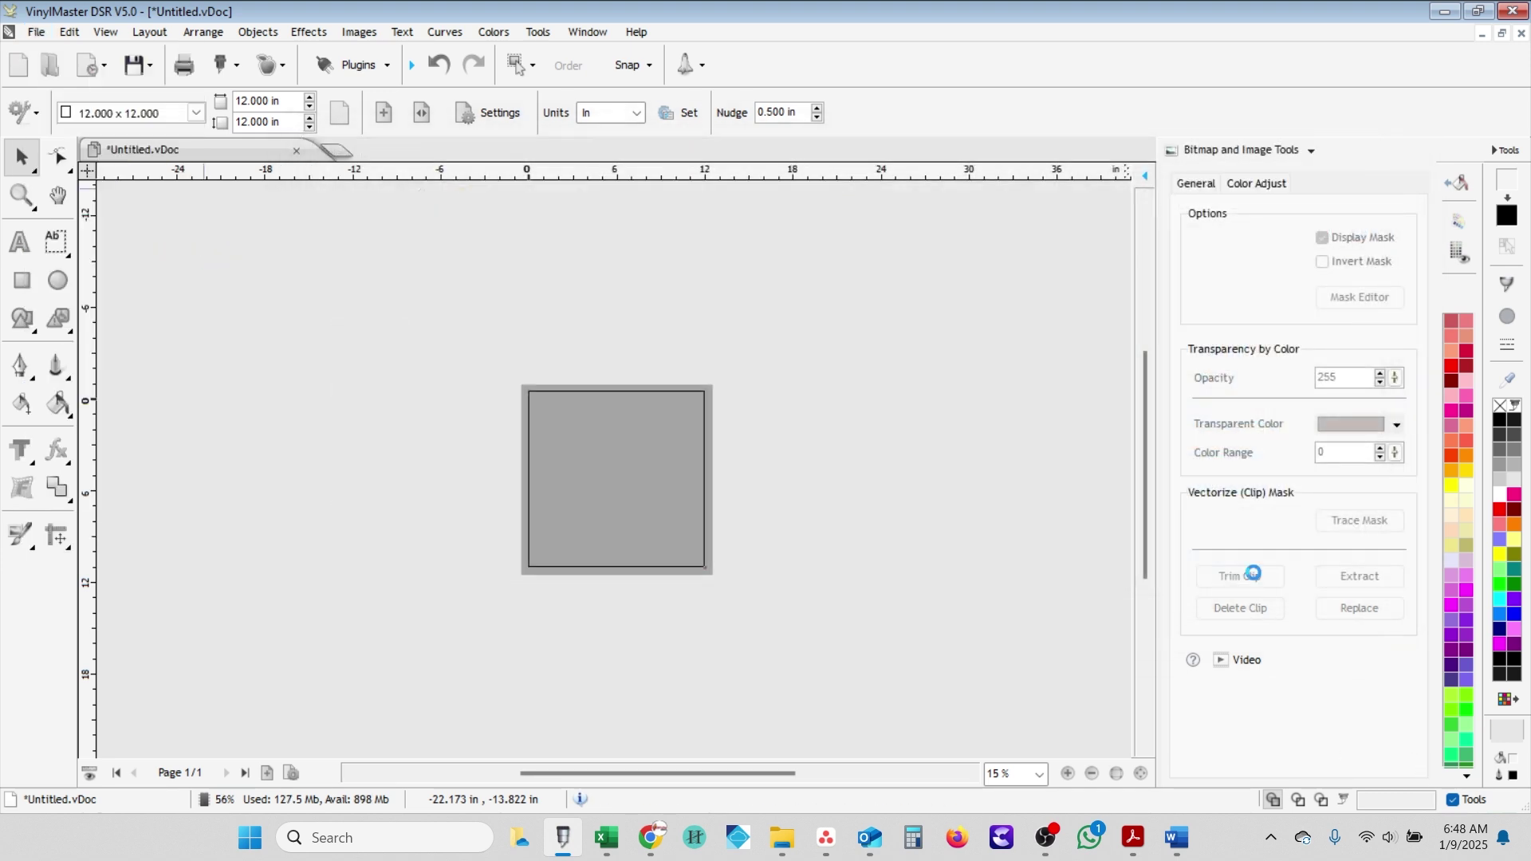
pyautogui.click(757, 295)
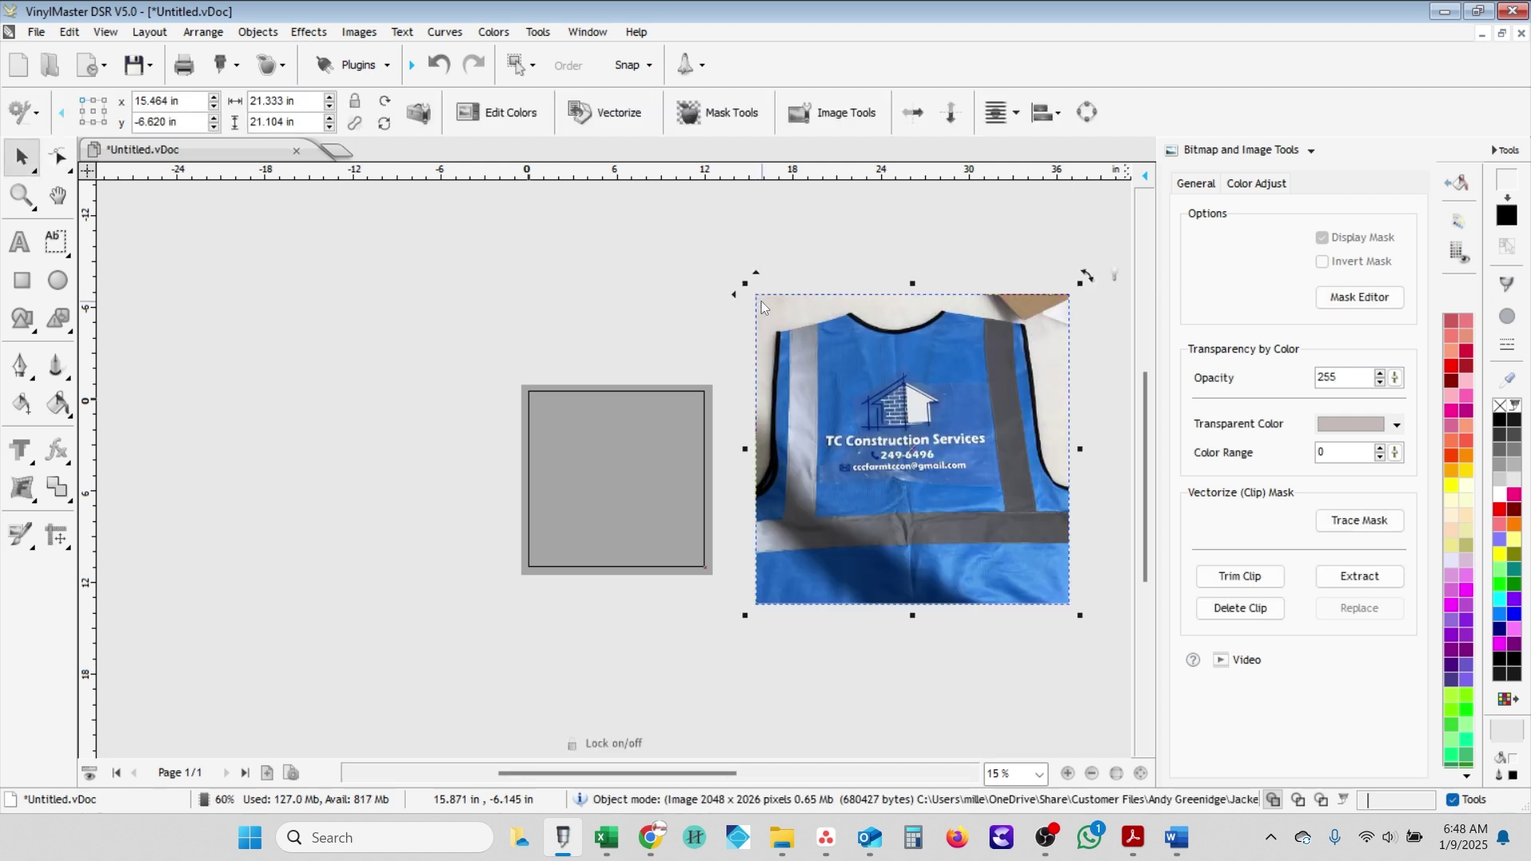
# - Crop all four edges of the vest photo down to the logo panel, 1089 × 694 px (11.344 × 7.229 in)
pyautogui.click(834, 119)
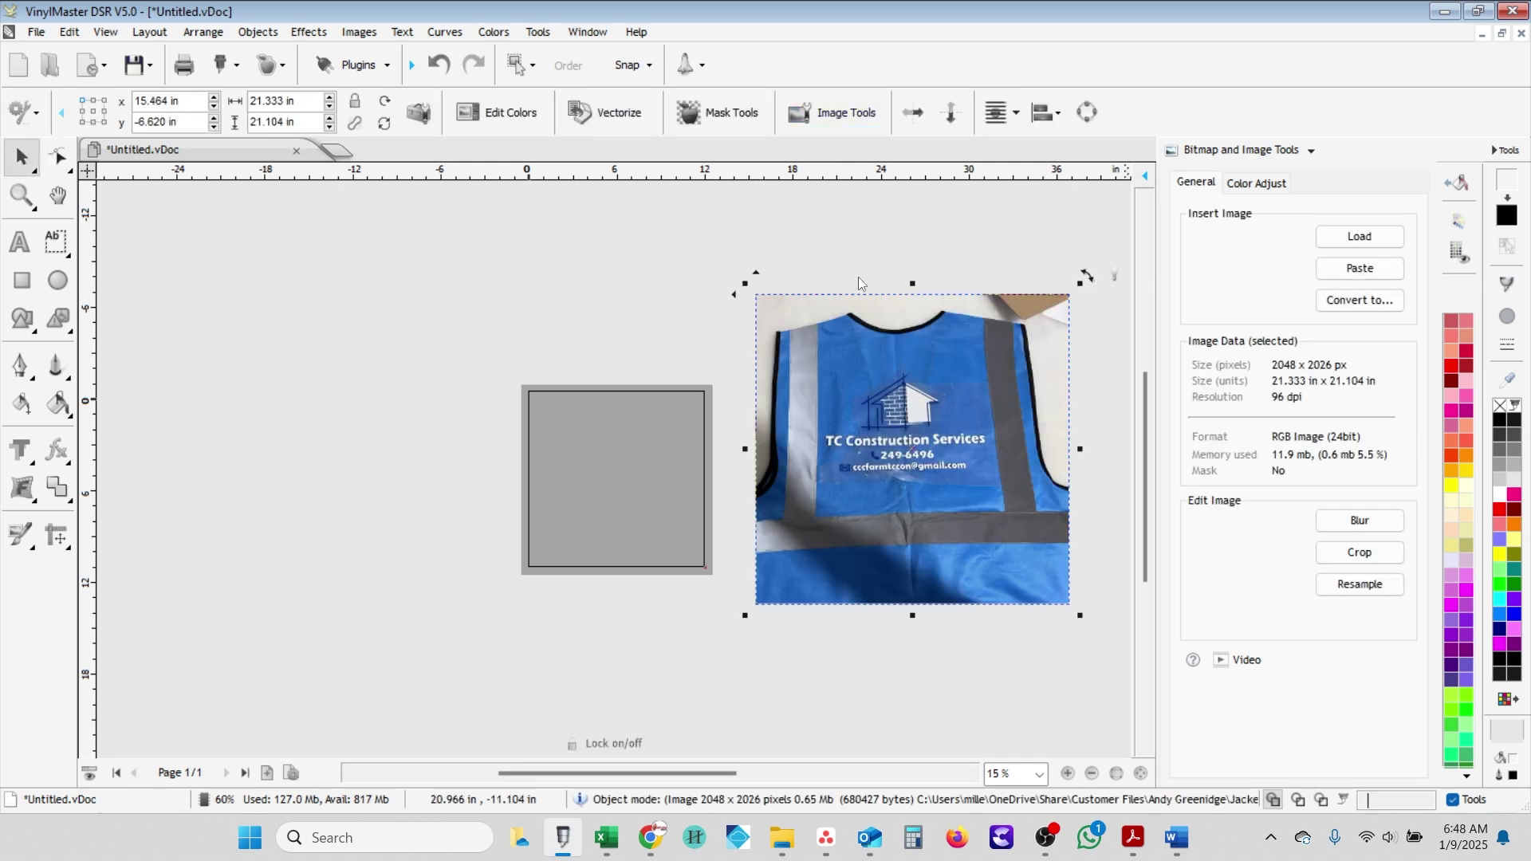
pyautogui.click(1356, 552)
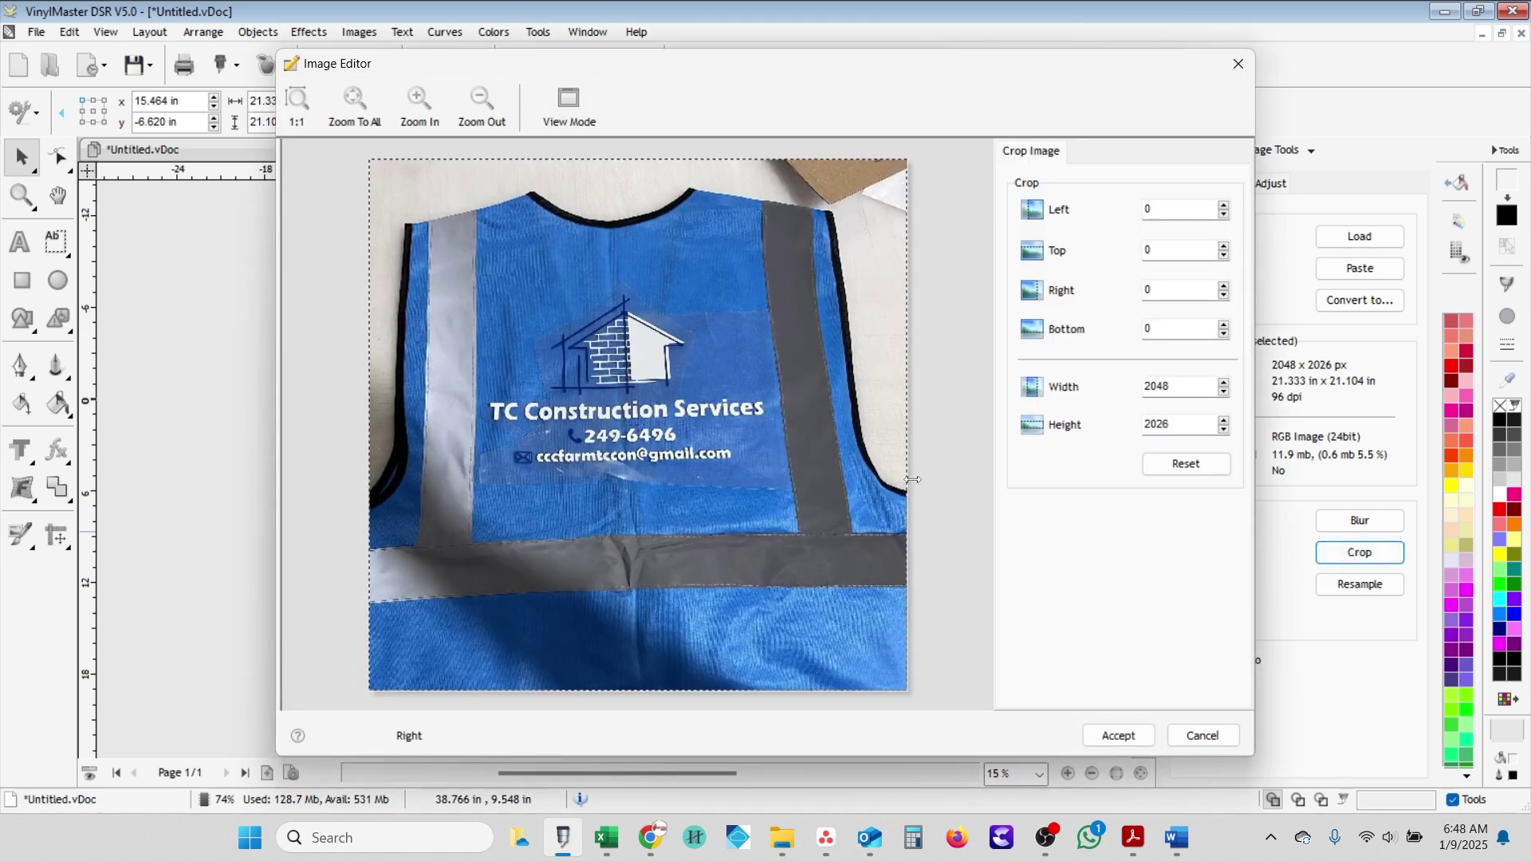
pyautogui.moveTo(914, 479); pyautogui.dragTo(769, 443)
pyautogui.moveTo(660, 160); pyautogui.dragTo(696, 289)
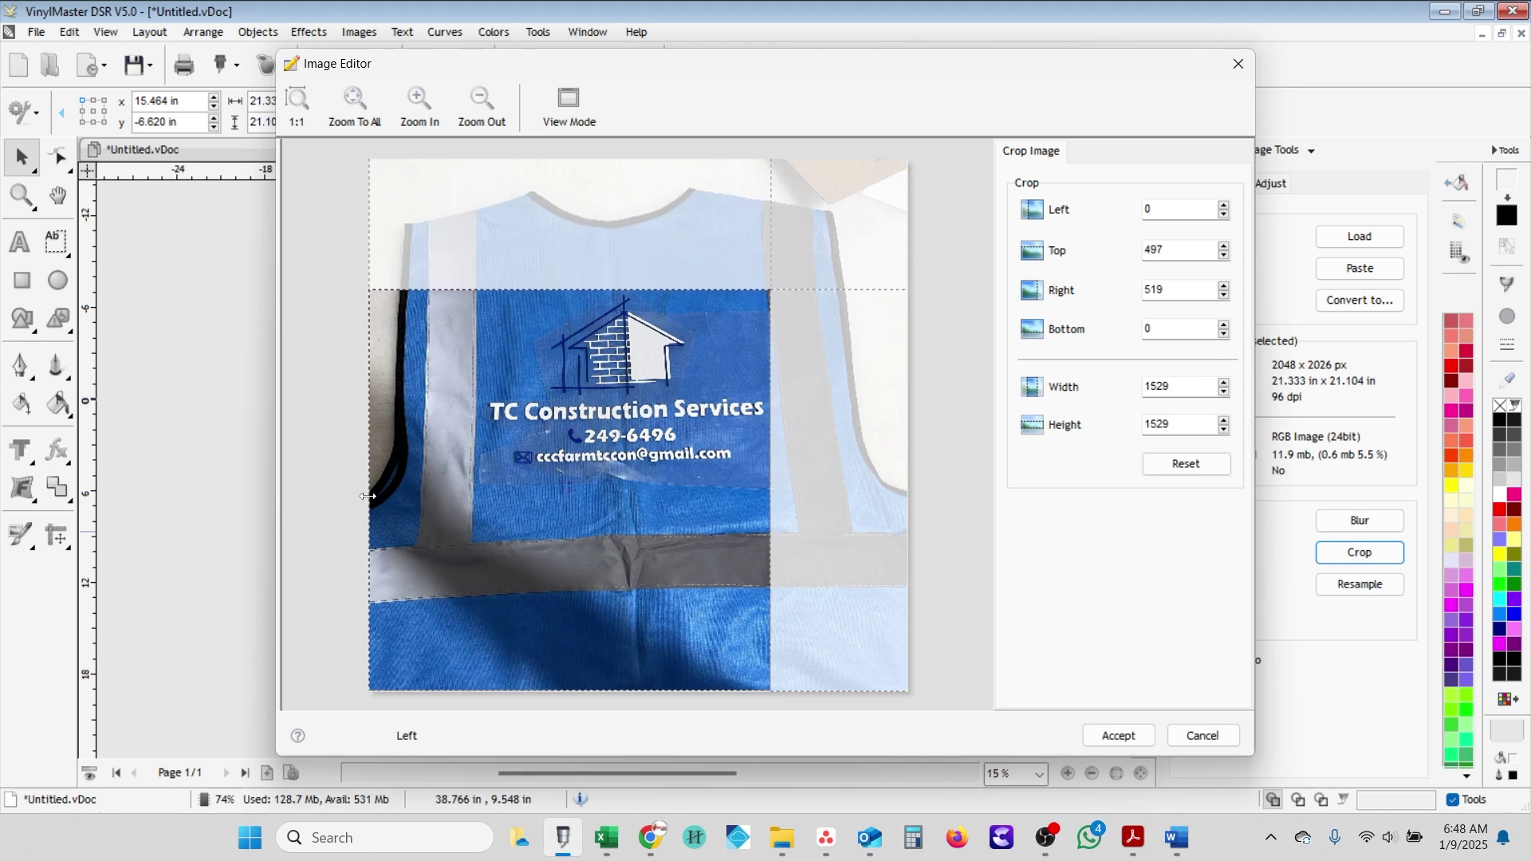
pyautogui.moveTo(367, 496); pyautogui.dragTo(485, 502)
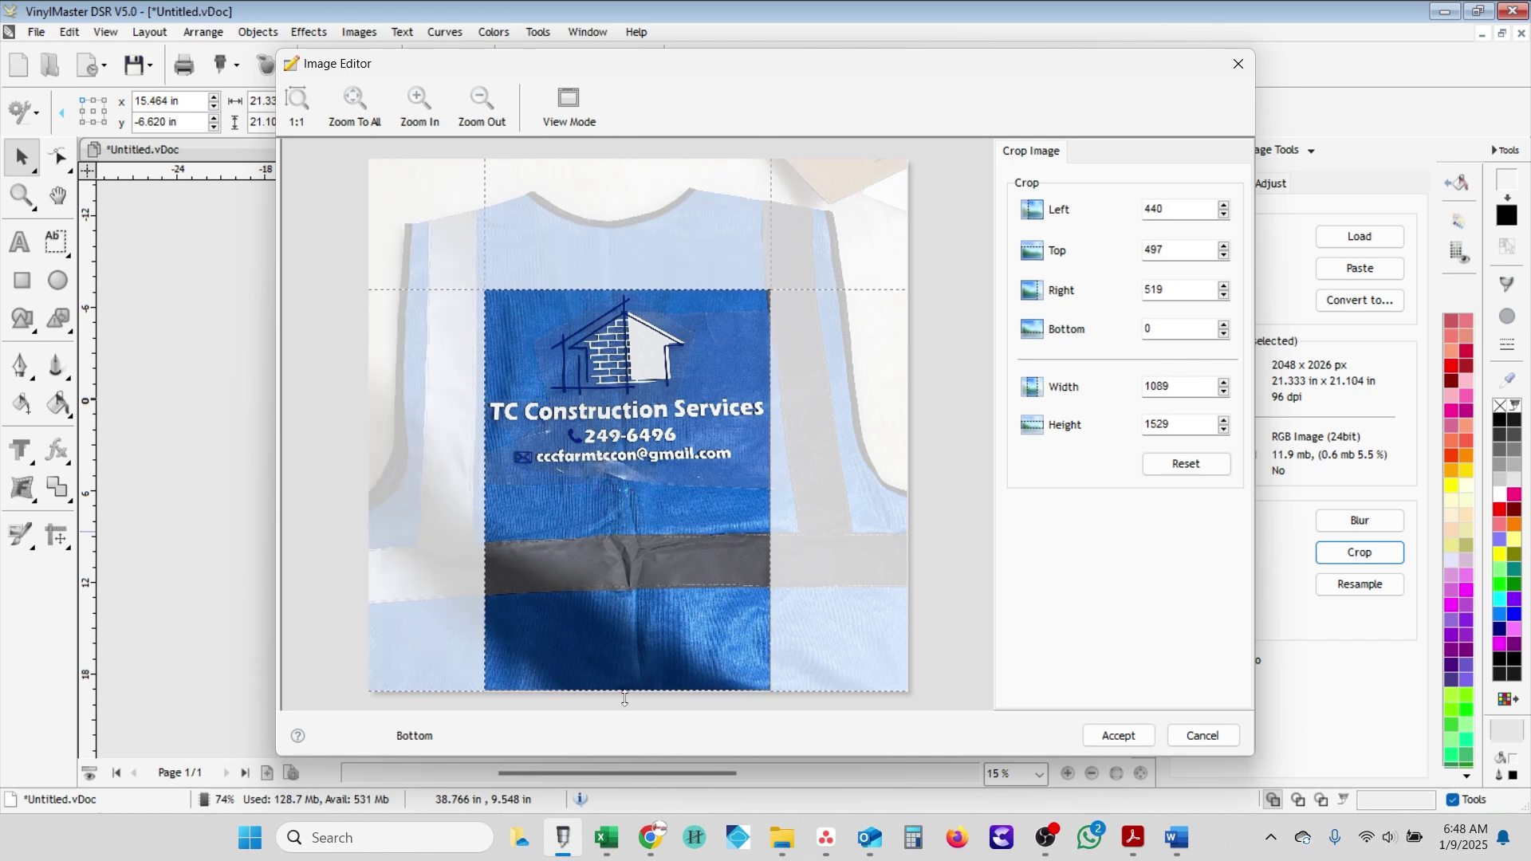
pyautogui.moveTo(624, 699); pyautogui.dragTo(662, 472)
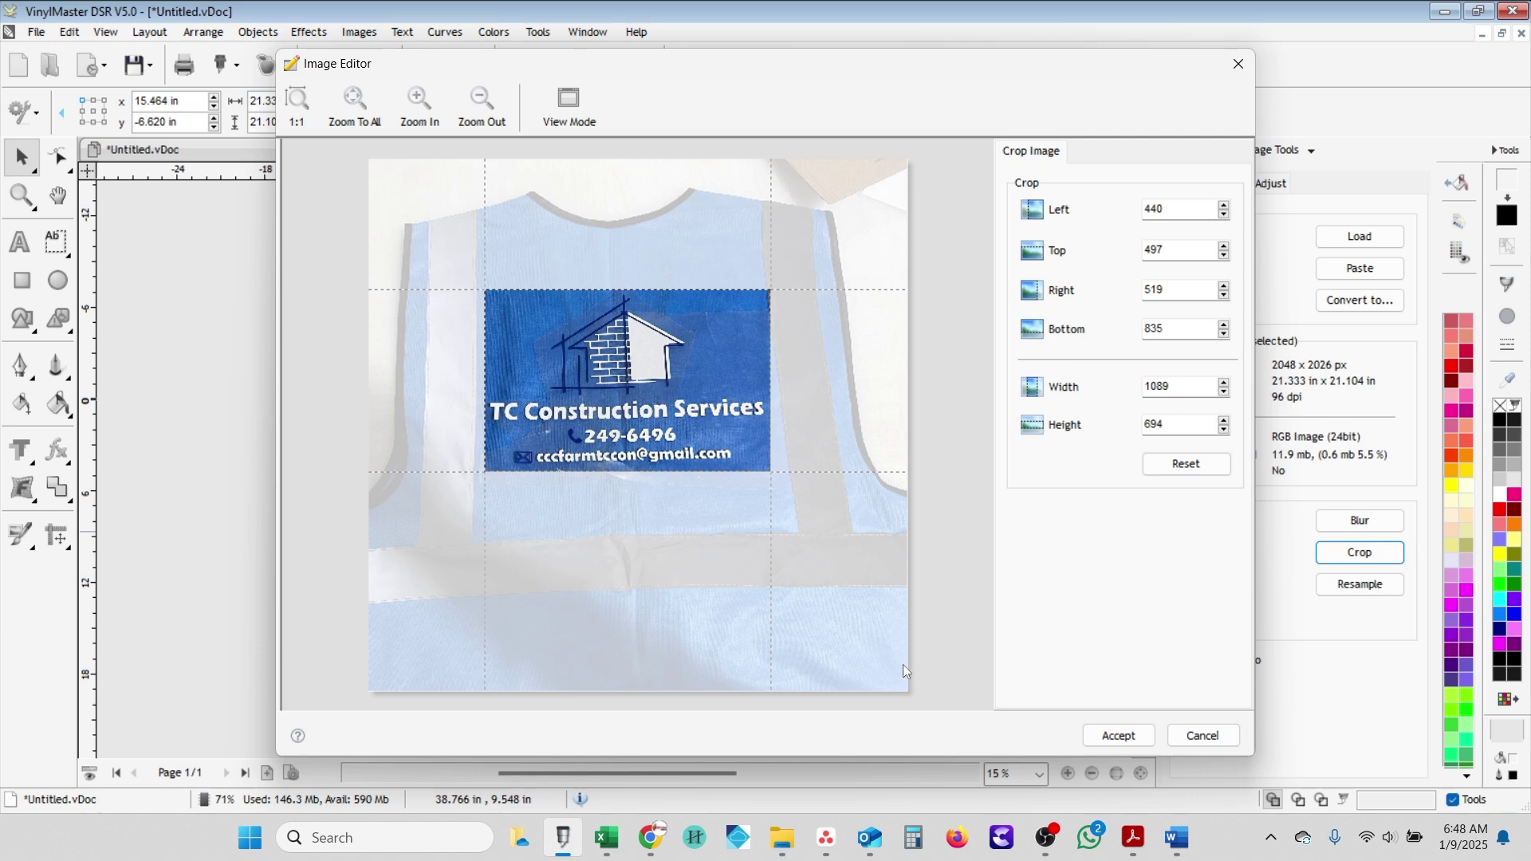
pyautogui.click(1116, 734)
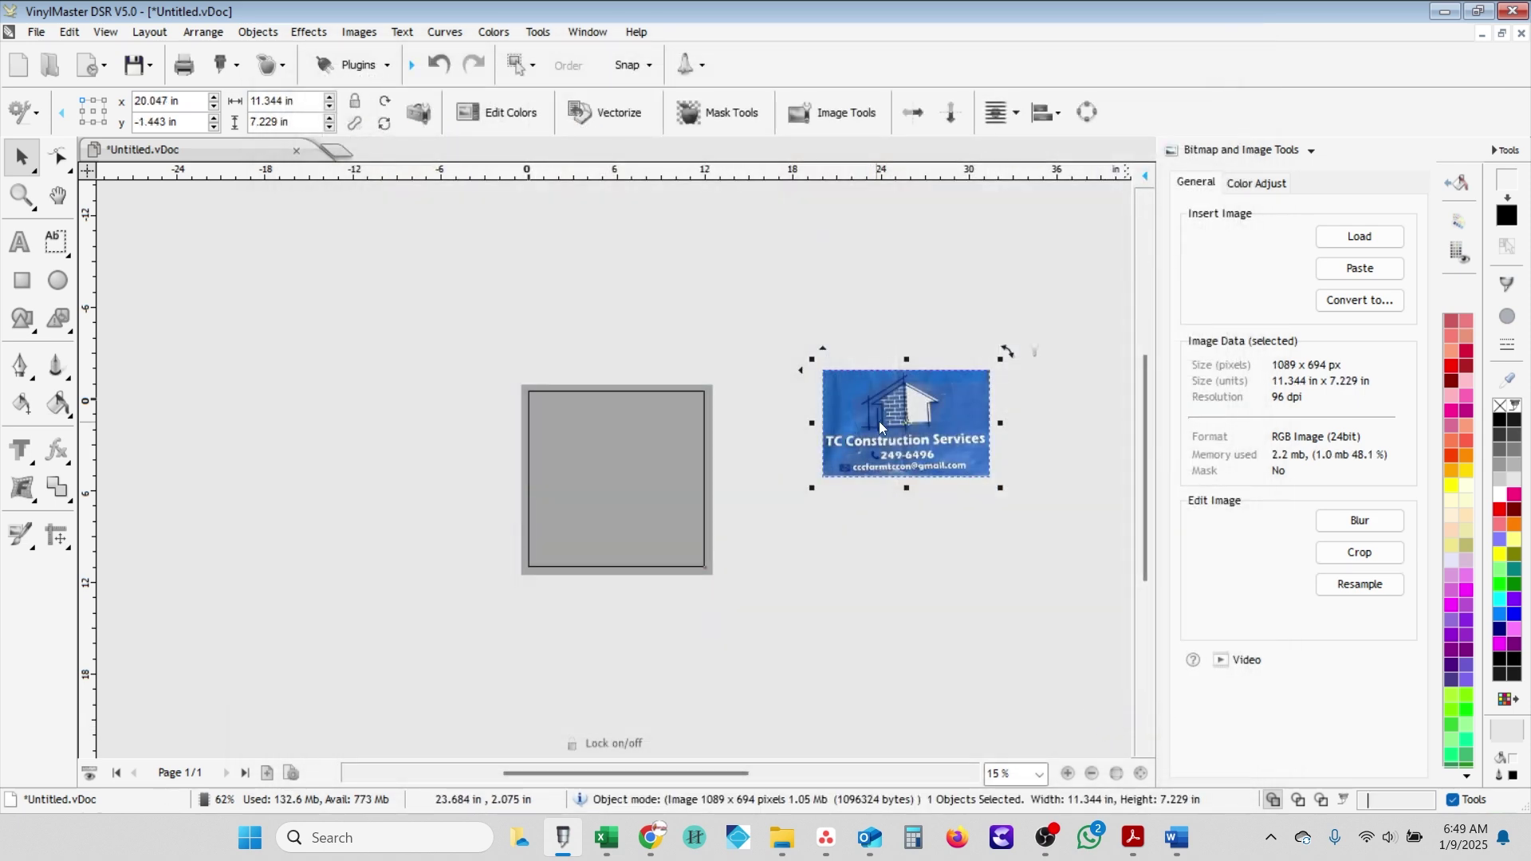
# - Move the cropped logo photo closer to the page
pyautogui.moveTo(879, 427); pyautogui.dragTo(766, 480)
pyautogui.scroll(2, 760, 478)
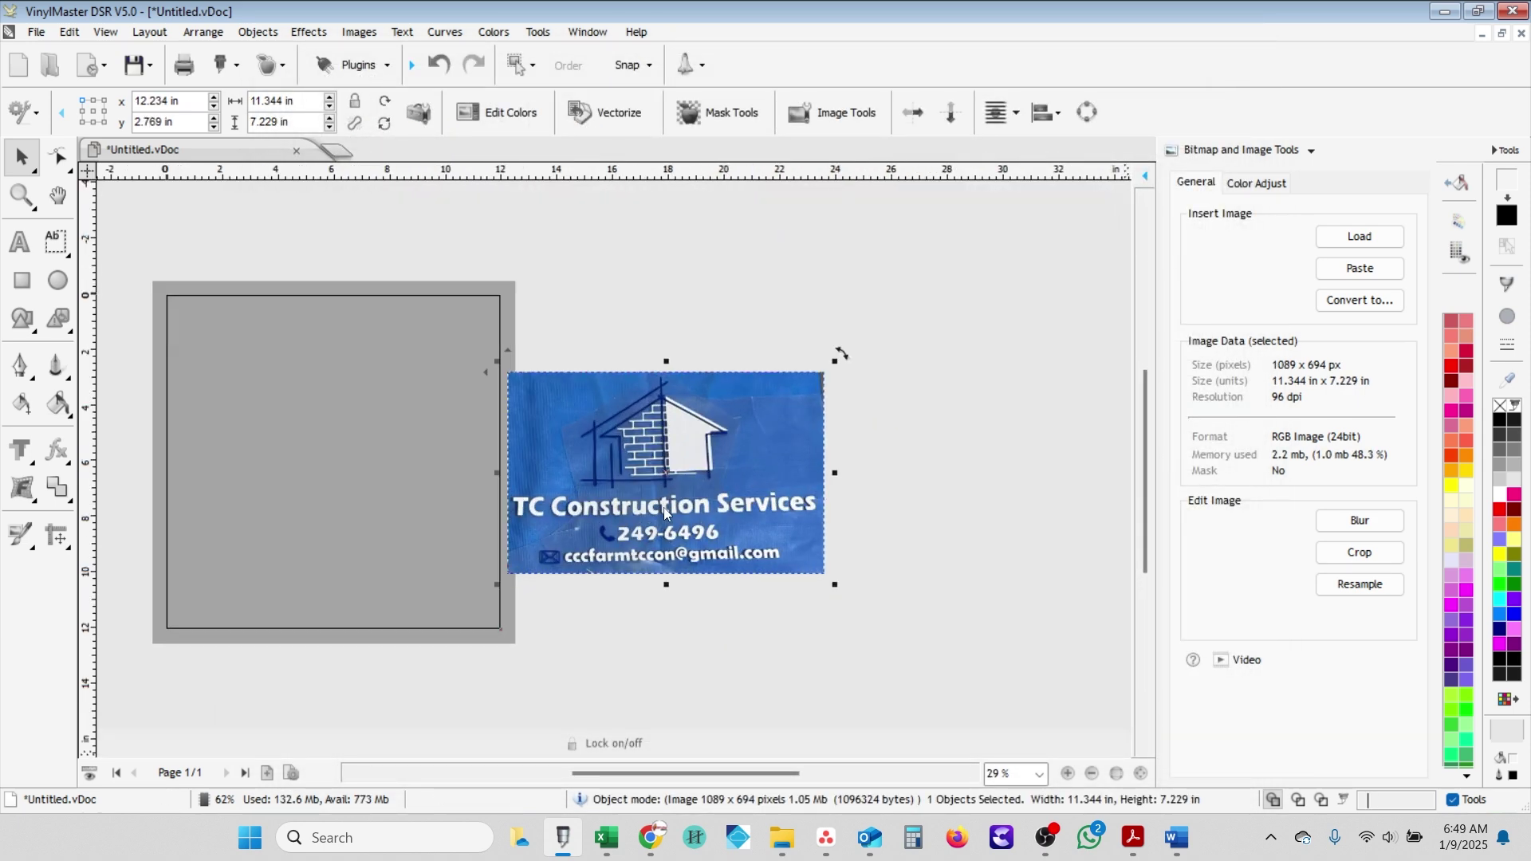
pyautogui.scroll(2, 664, 510)
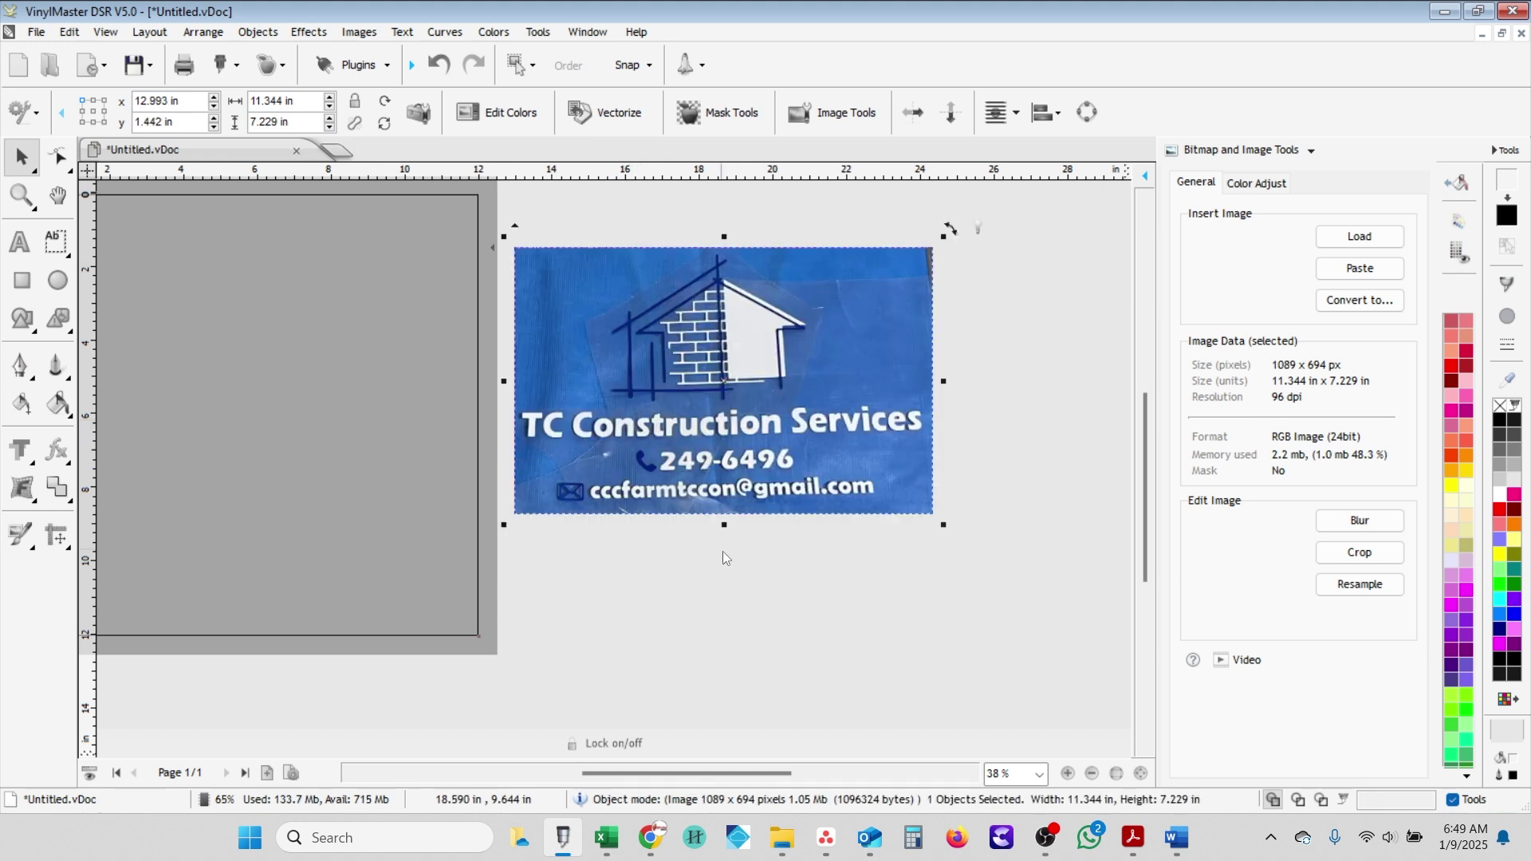
# - Add an Arial Black text line 'TC Construction Services' below the photo and move it toward the page
pyautogui.click(26, 249)
pyautogui.click(614, 580)
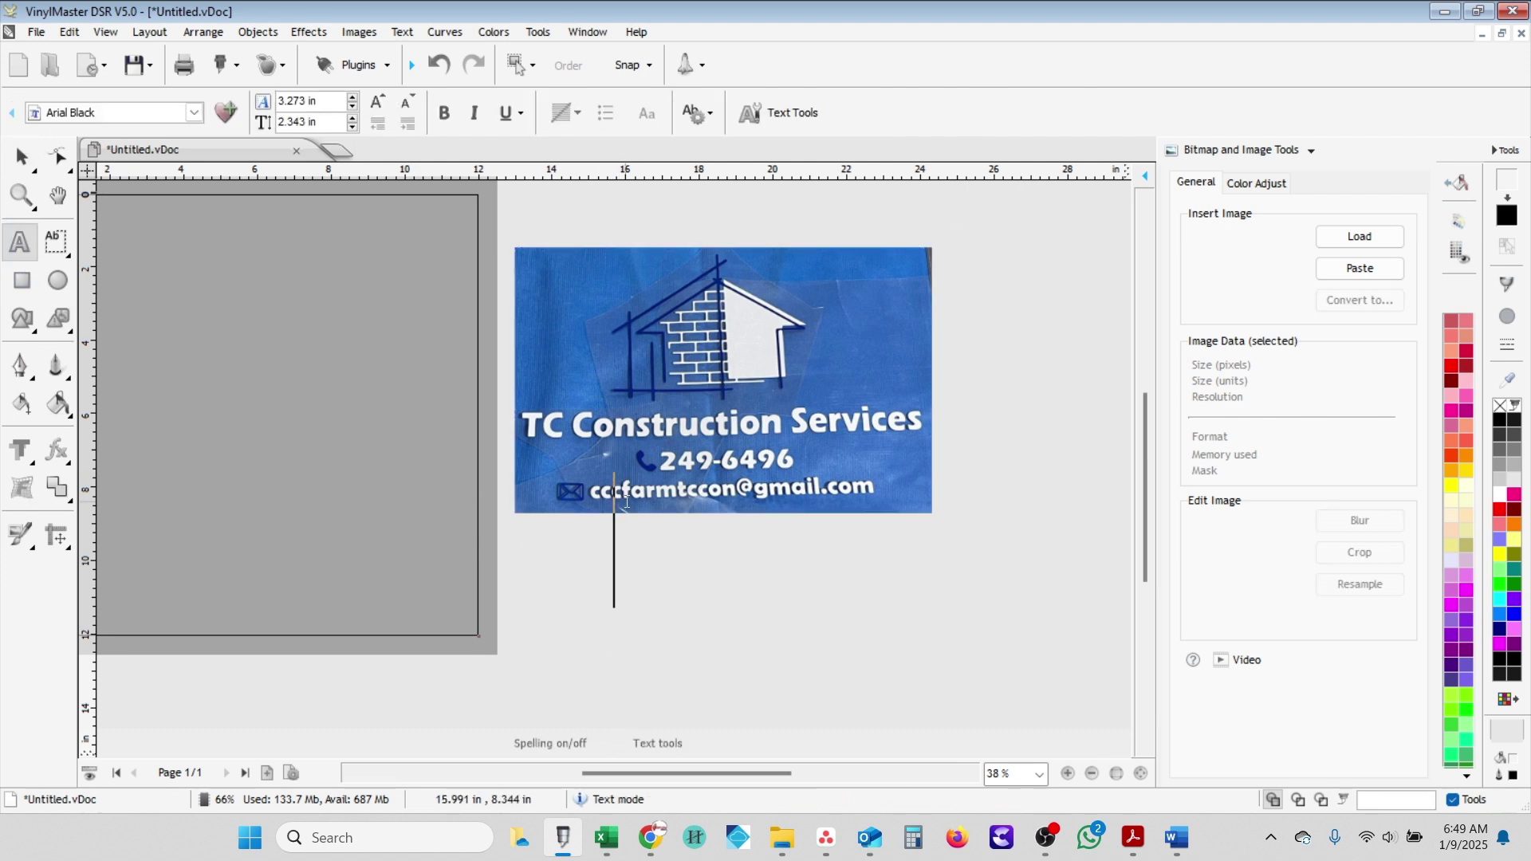
pyautogui.write('TC')
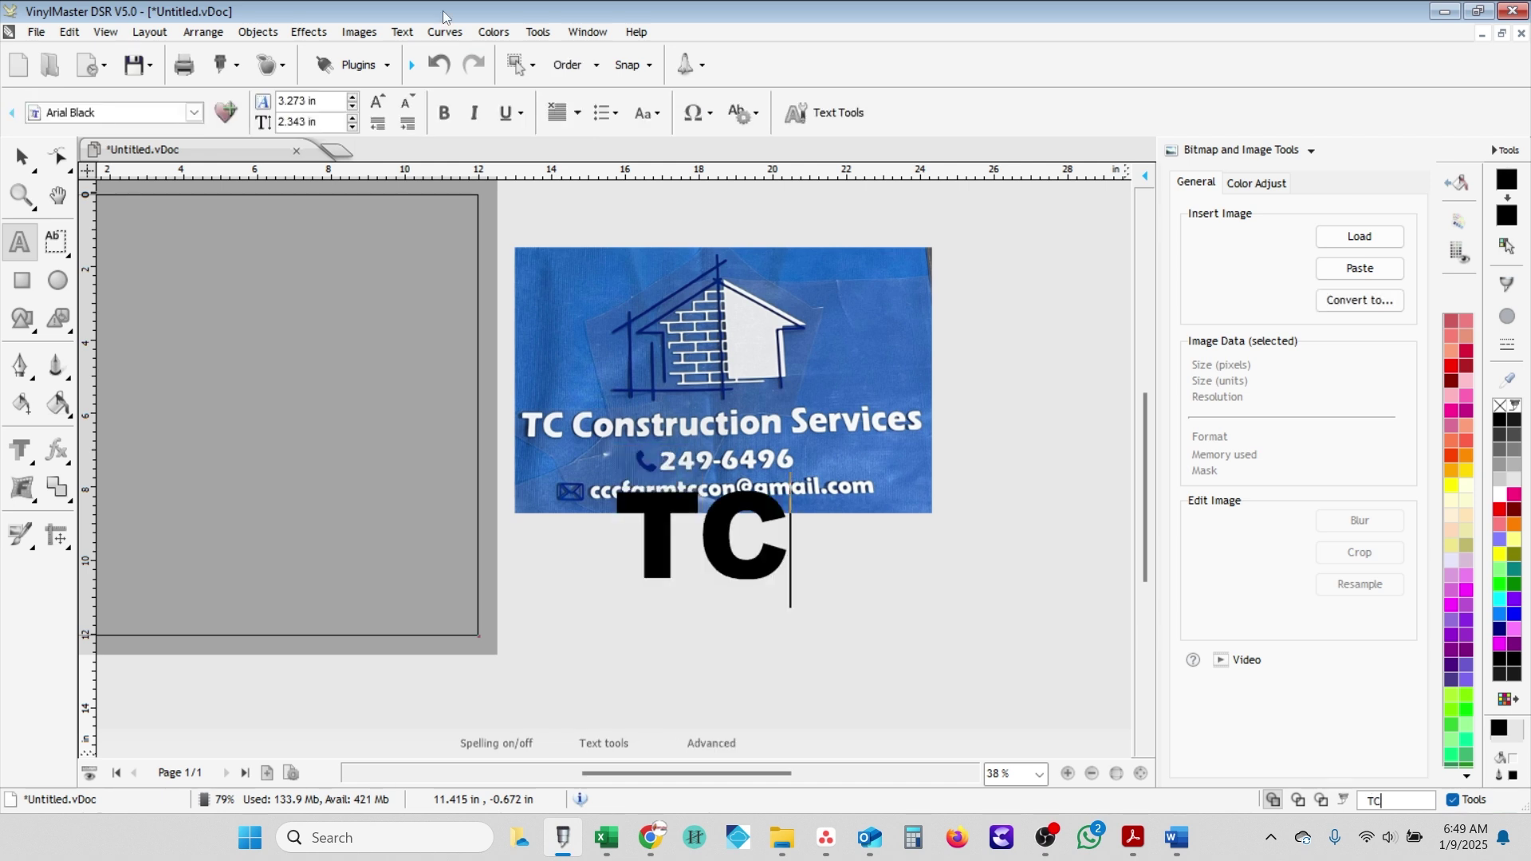
pyautogui.write(' Constru')
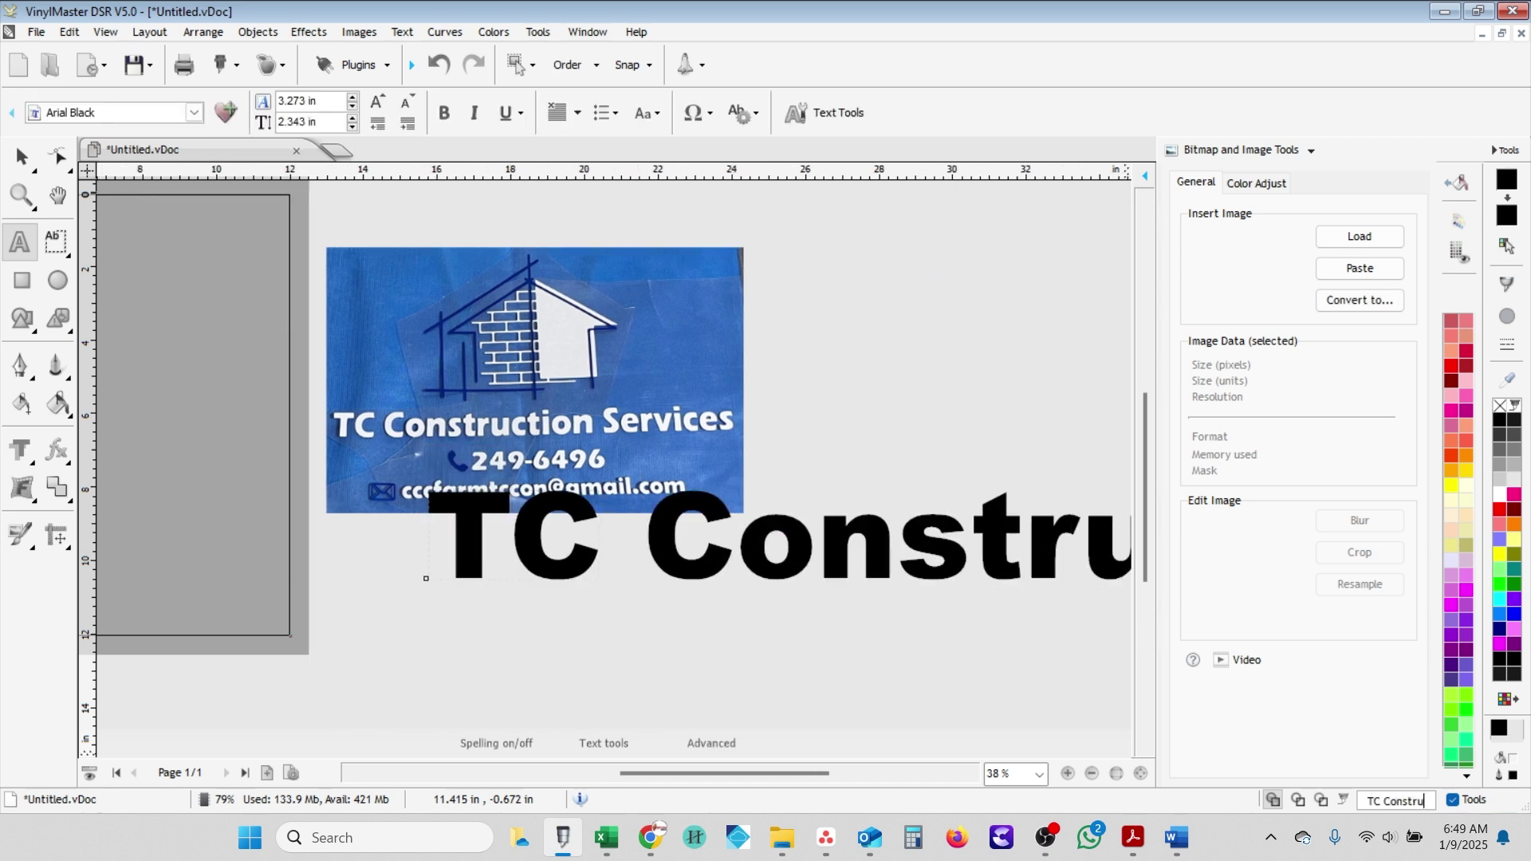
pyautogui.write('ction Services')
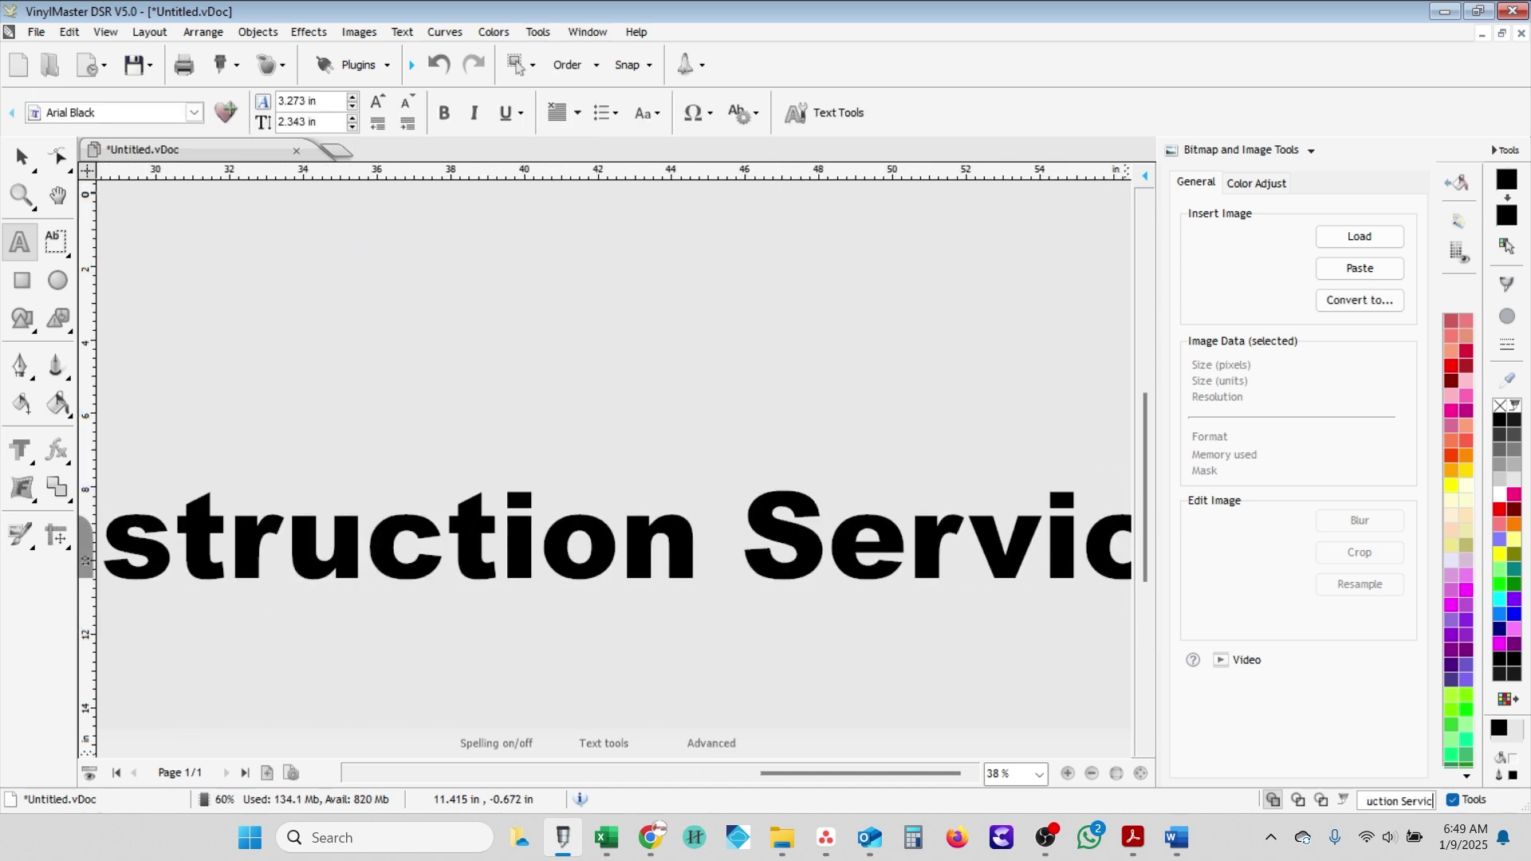
pyautogui.press('Escape')
pyautogui.press('-')
pyautogui.press('-')
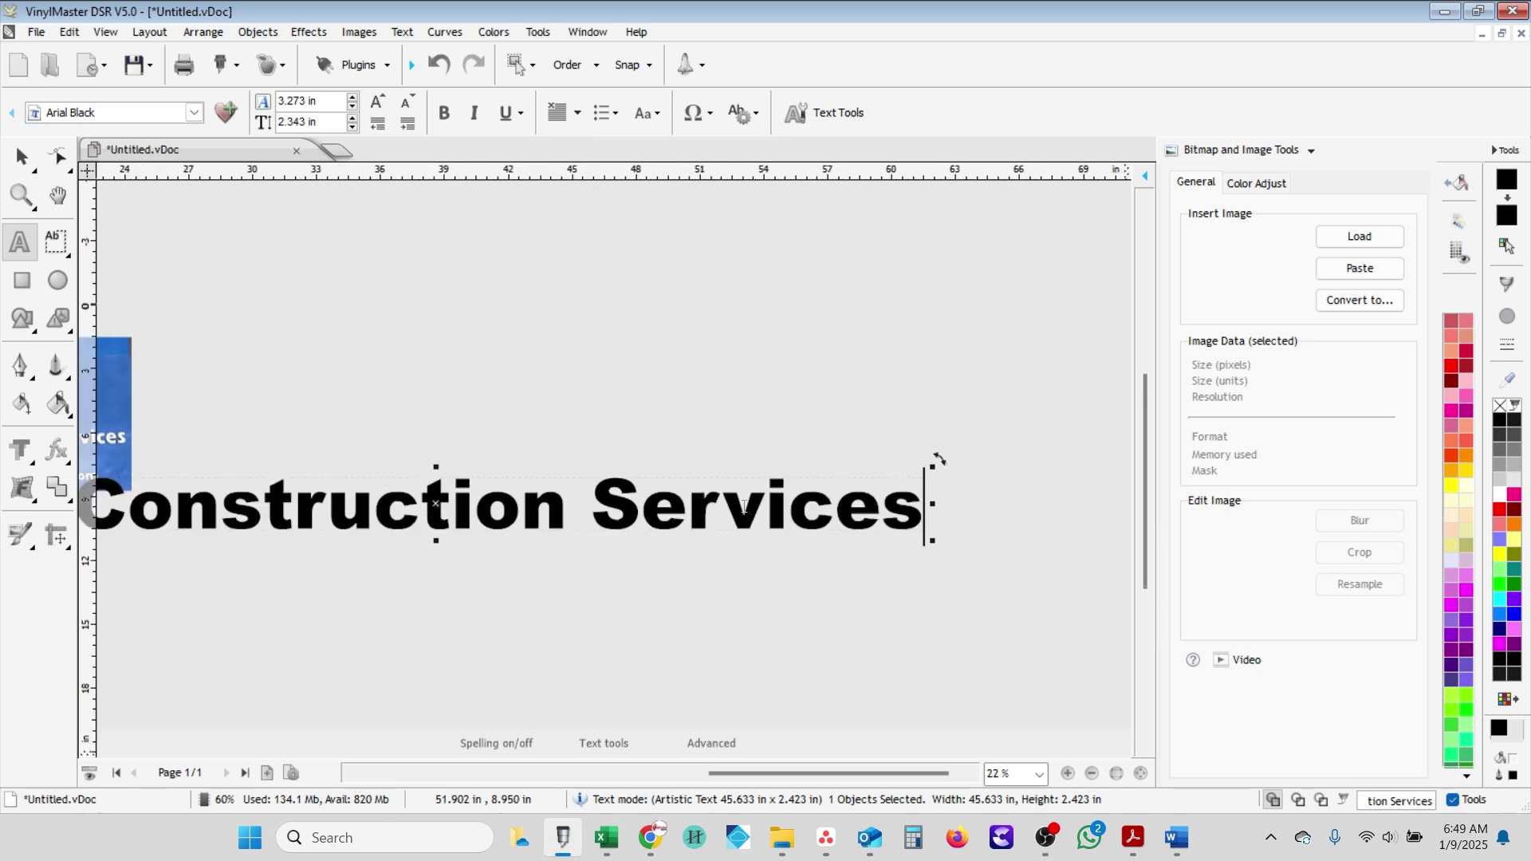
pyautogui.click(21, 157)
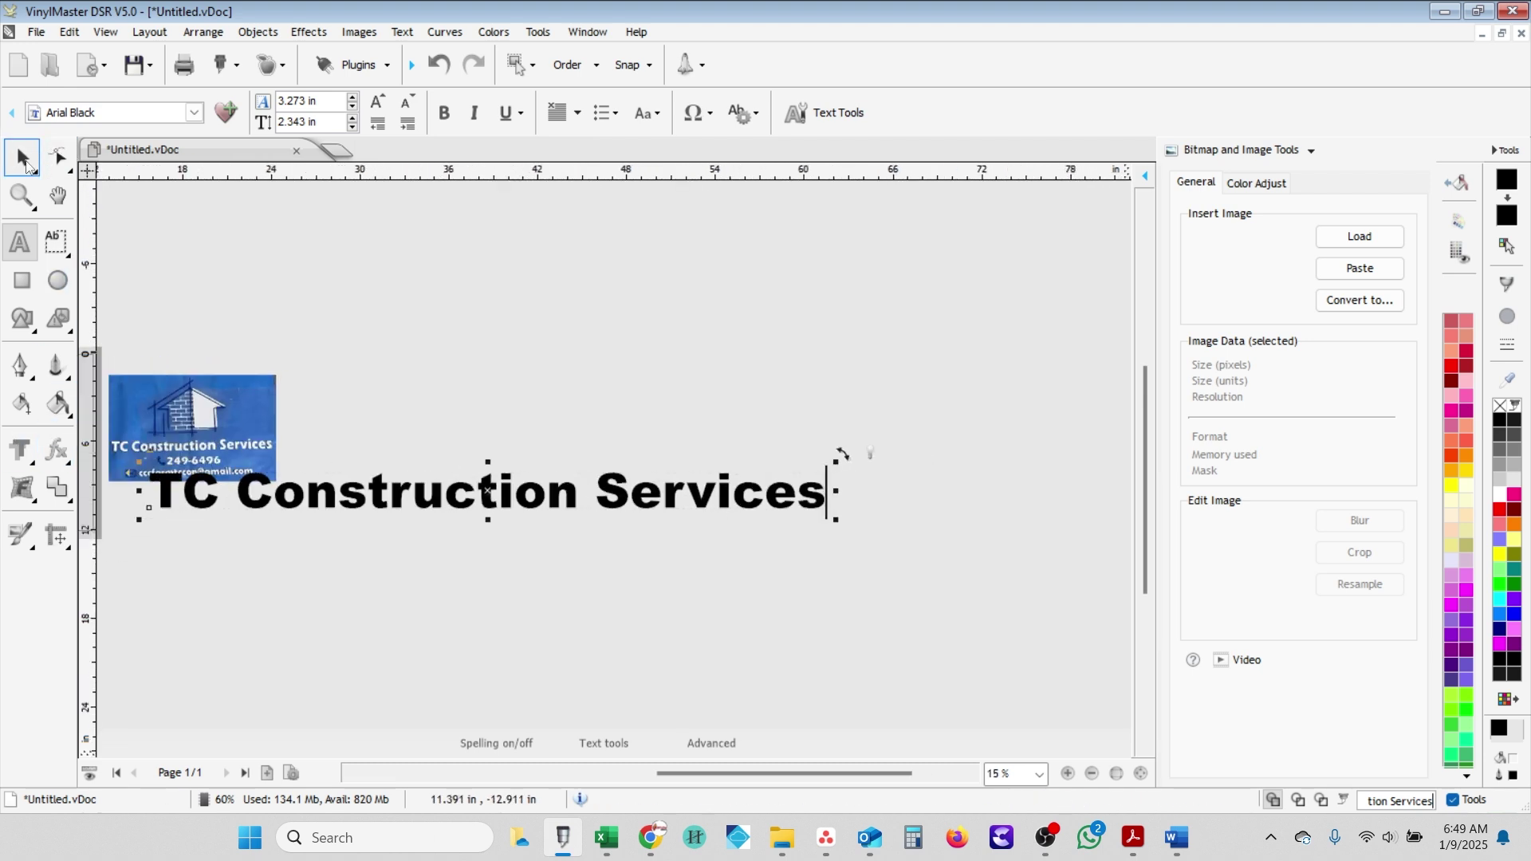
pyautogui.moveTo(419, 495); pyautogui.dragTo(305, 528)
pyautogui.press('F4')
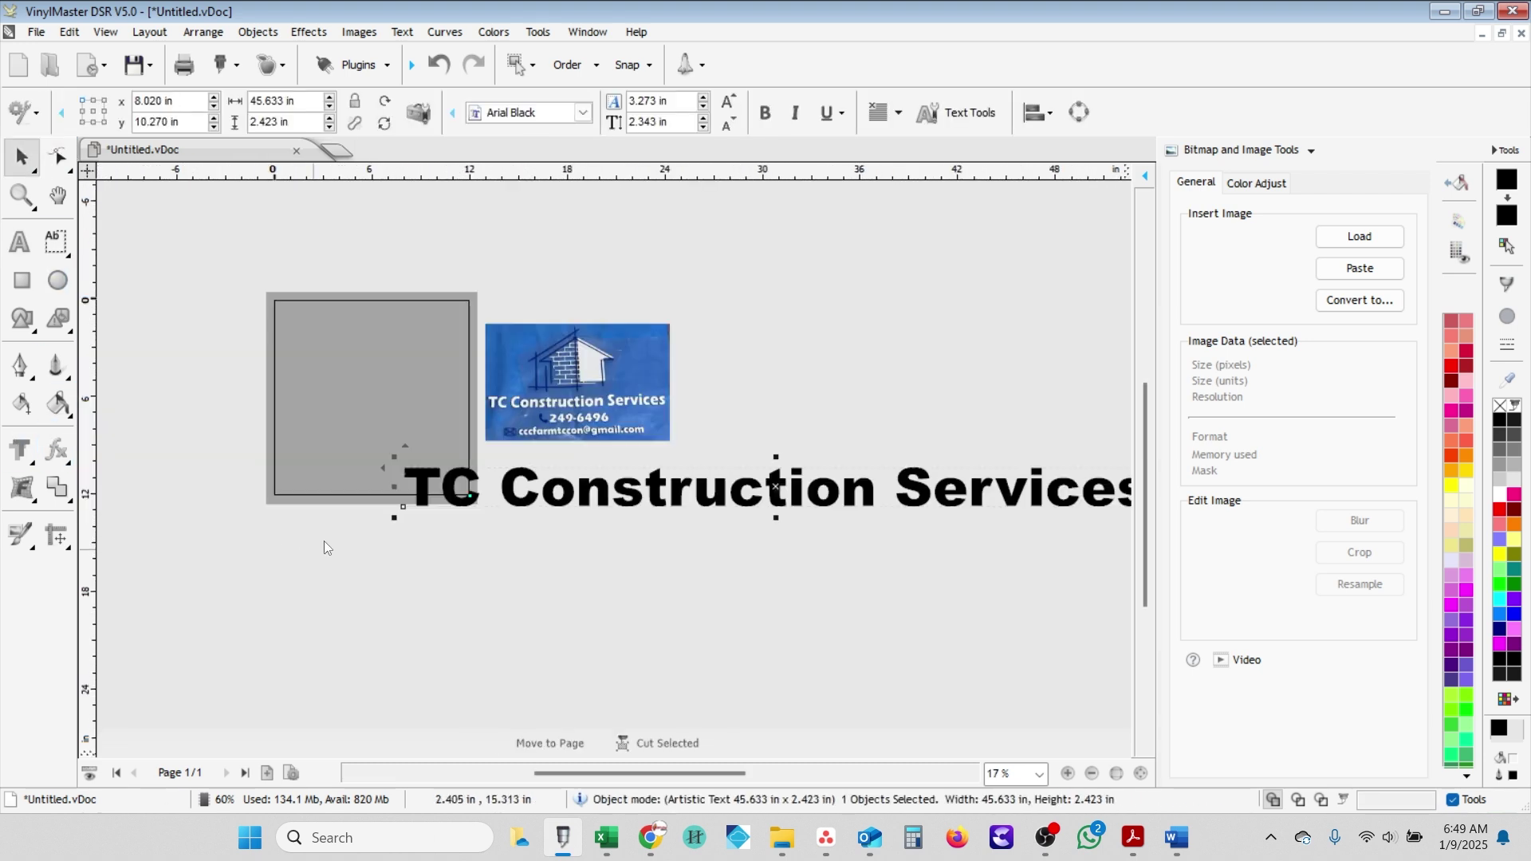
# - Make the company name white, shrink it to about half width, and place it under the logo photo
pyautogui.click(1500, 496)
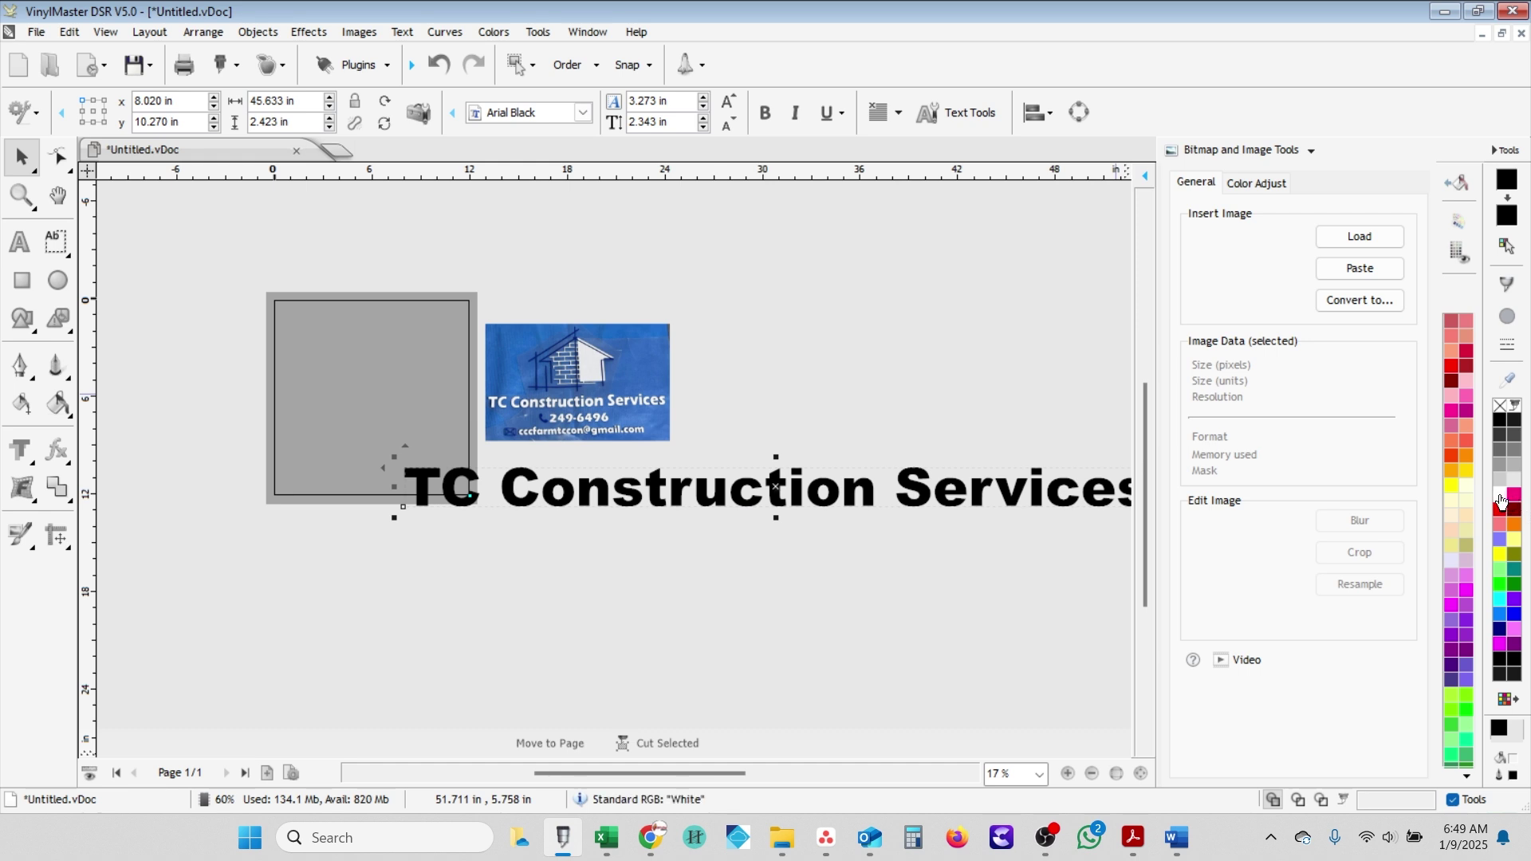
pyautogui.moveTo(732, 492); pyautogui.dragTo(651, 491)
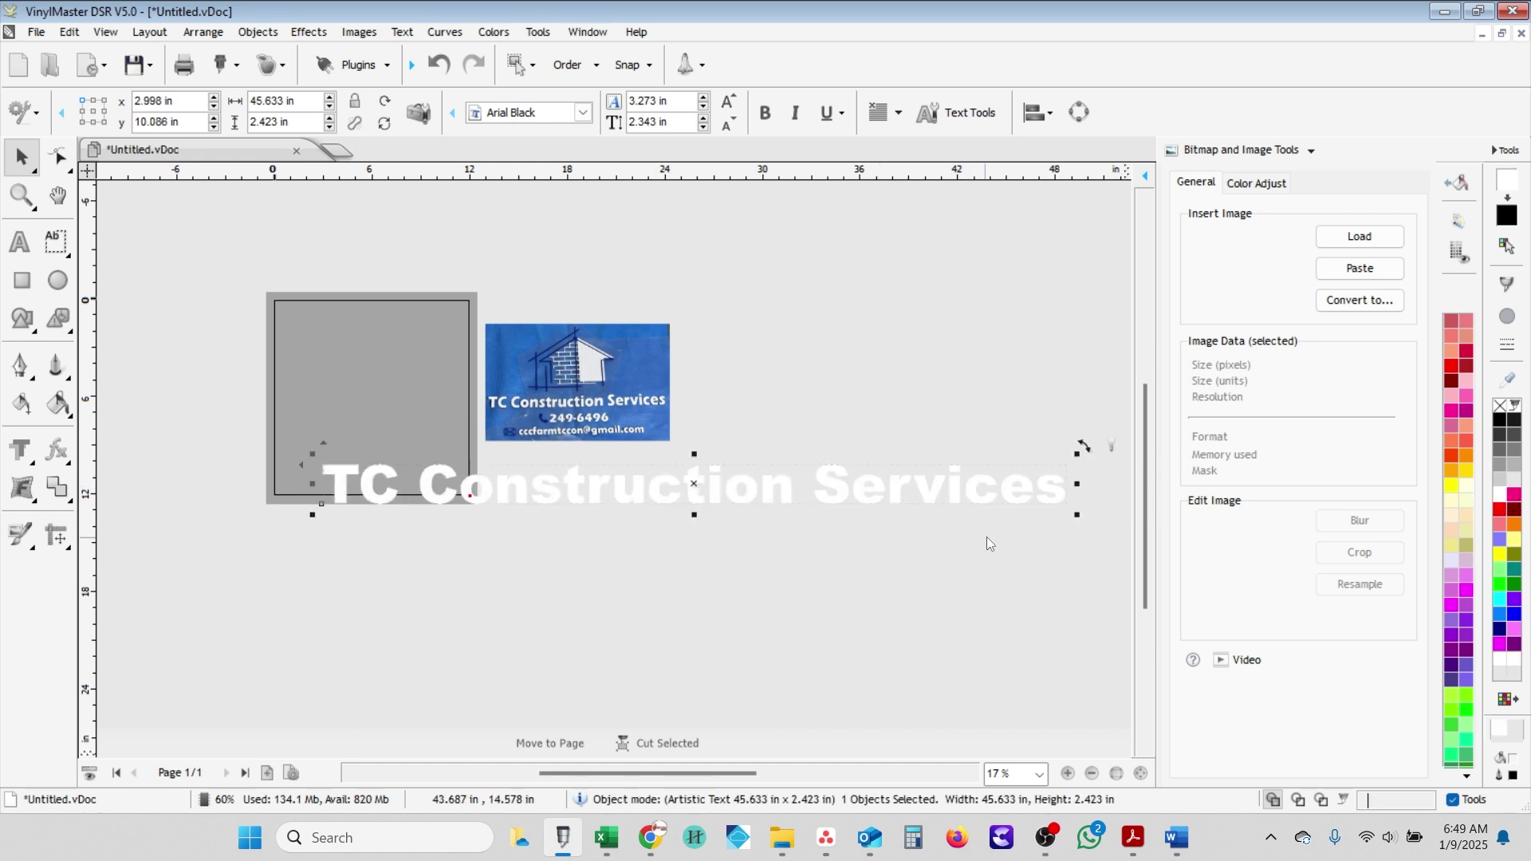
pyautogui.moveTo(1070, 520); pyautogui.dragTo(697, 497)
pyautogui.moveTo(547, 476); pyautogui.dragTo(697, 464)
pyautogui.scroll(3, 697, 465)
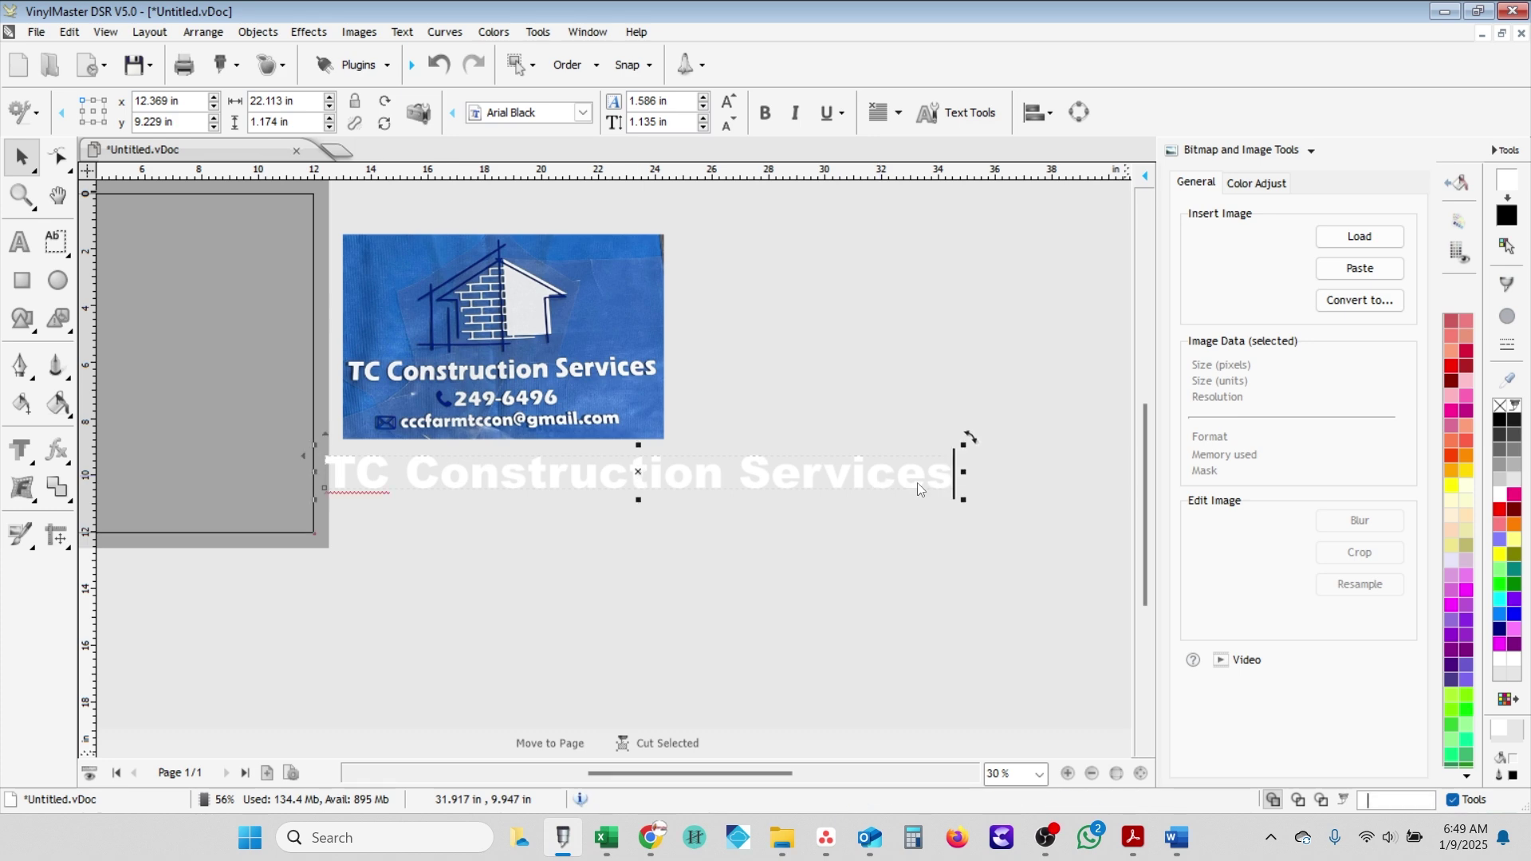
# - Try the ChunkFive Ex font on the company name, then revert it to Arial Black
pyautogui.doubleClick(880, 481)
pyautogui.click(194, 113)
pyautogui.scroll(-10, 311, 559)
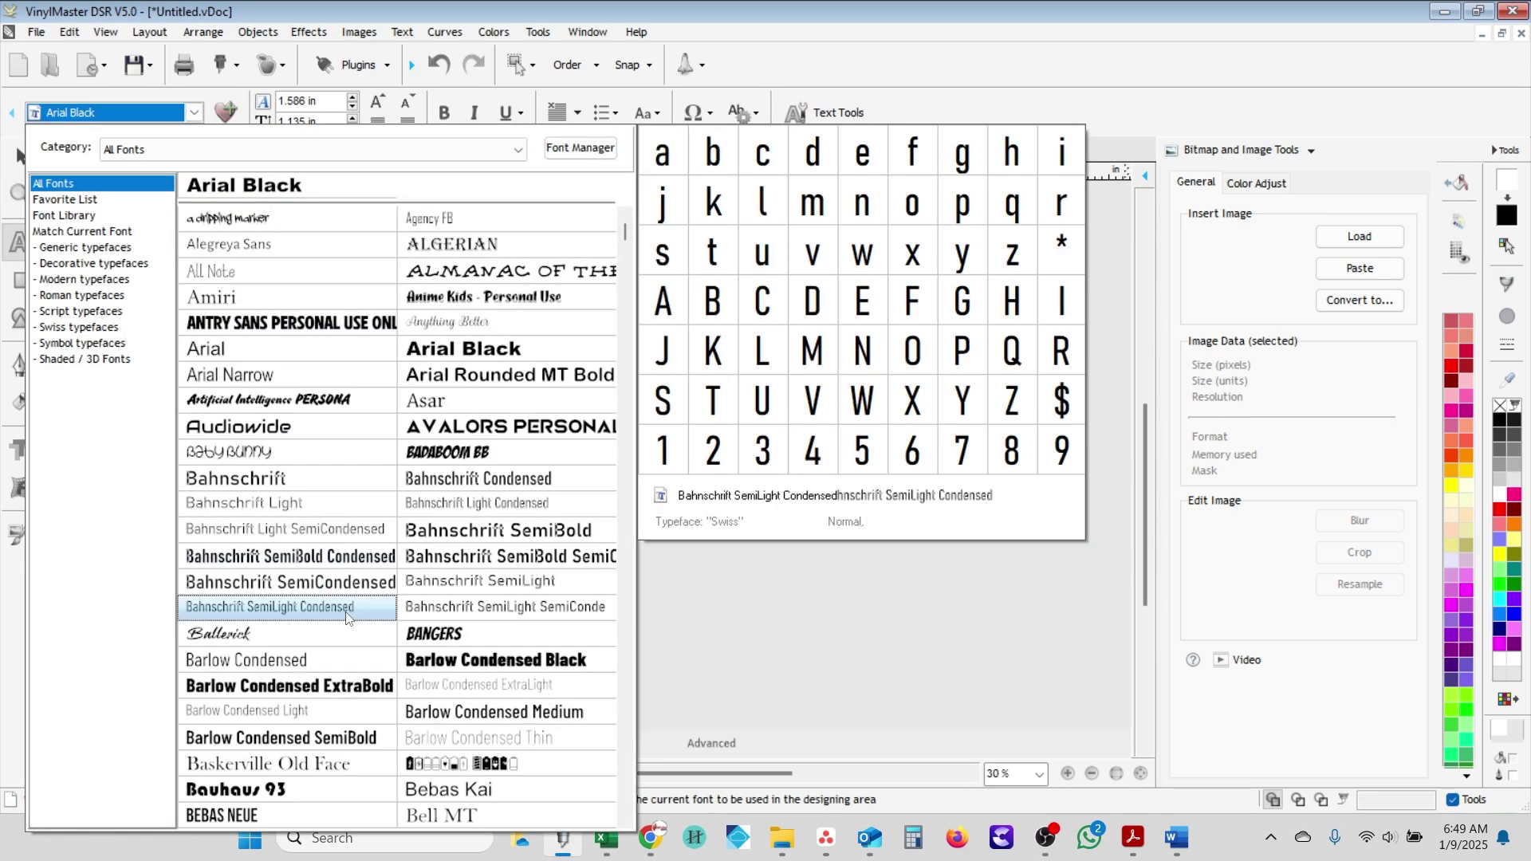
pyautogui.scroll(-2, 295, 539)
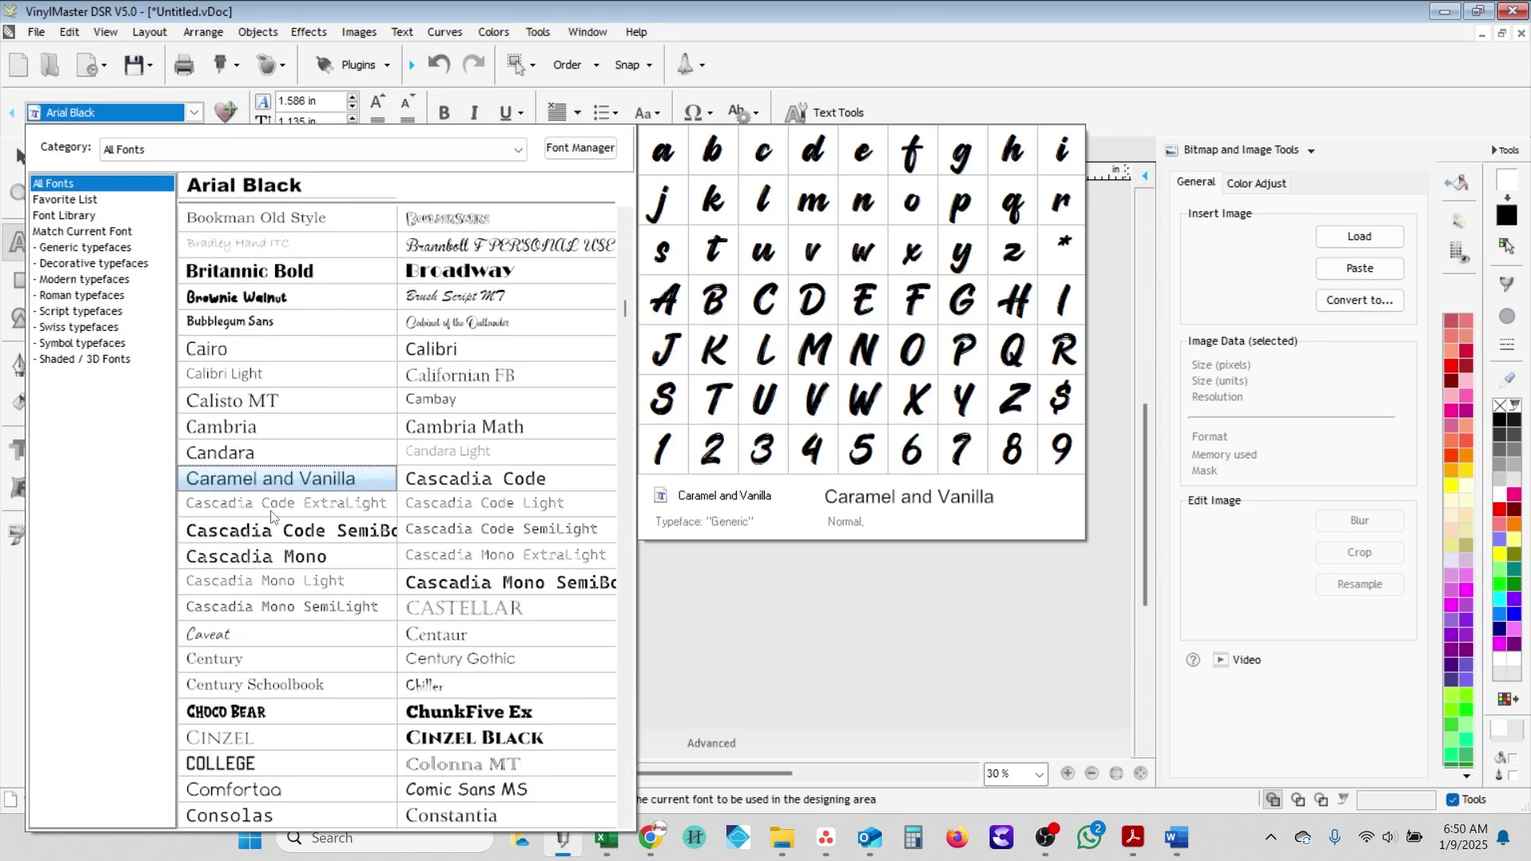
pyautogui.click(463, 709)
pyautogui.click(475, 588)
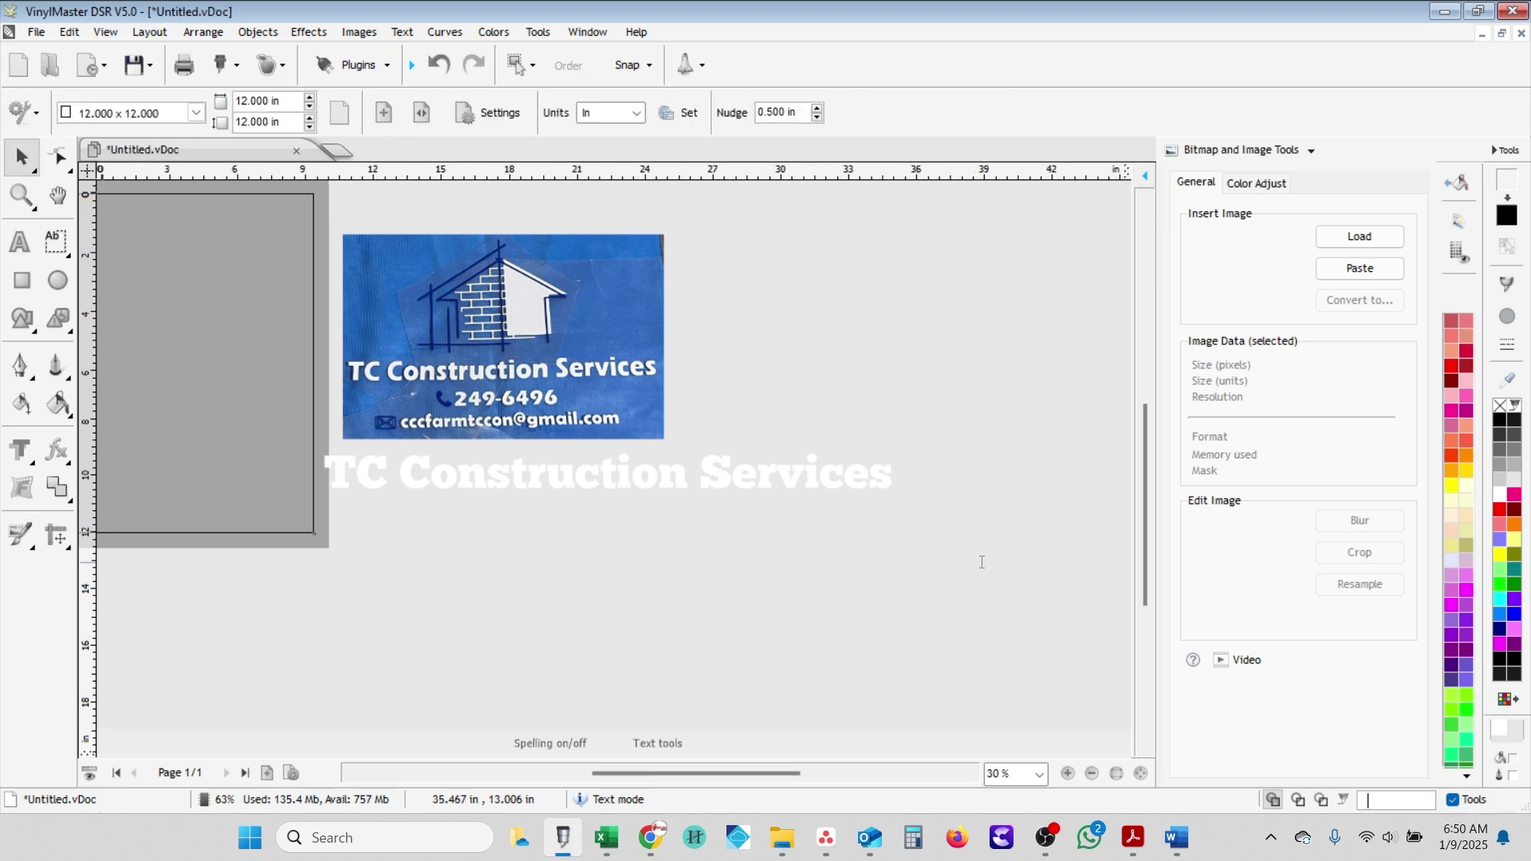
pyautogui.click(861, 476)
pyautogui.hotkey('ctrl', 'a')
pyautogui.click(194, 112)
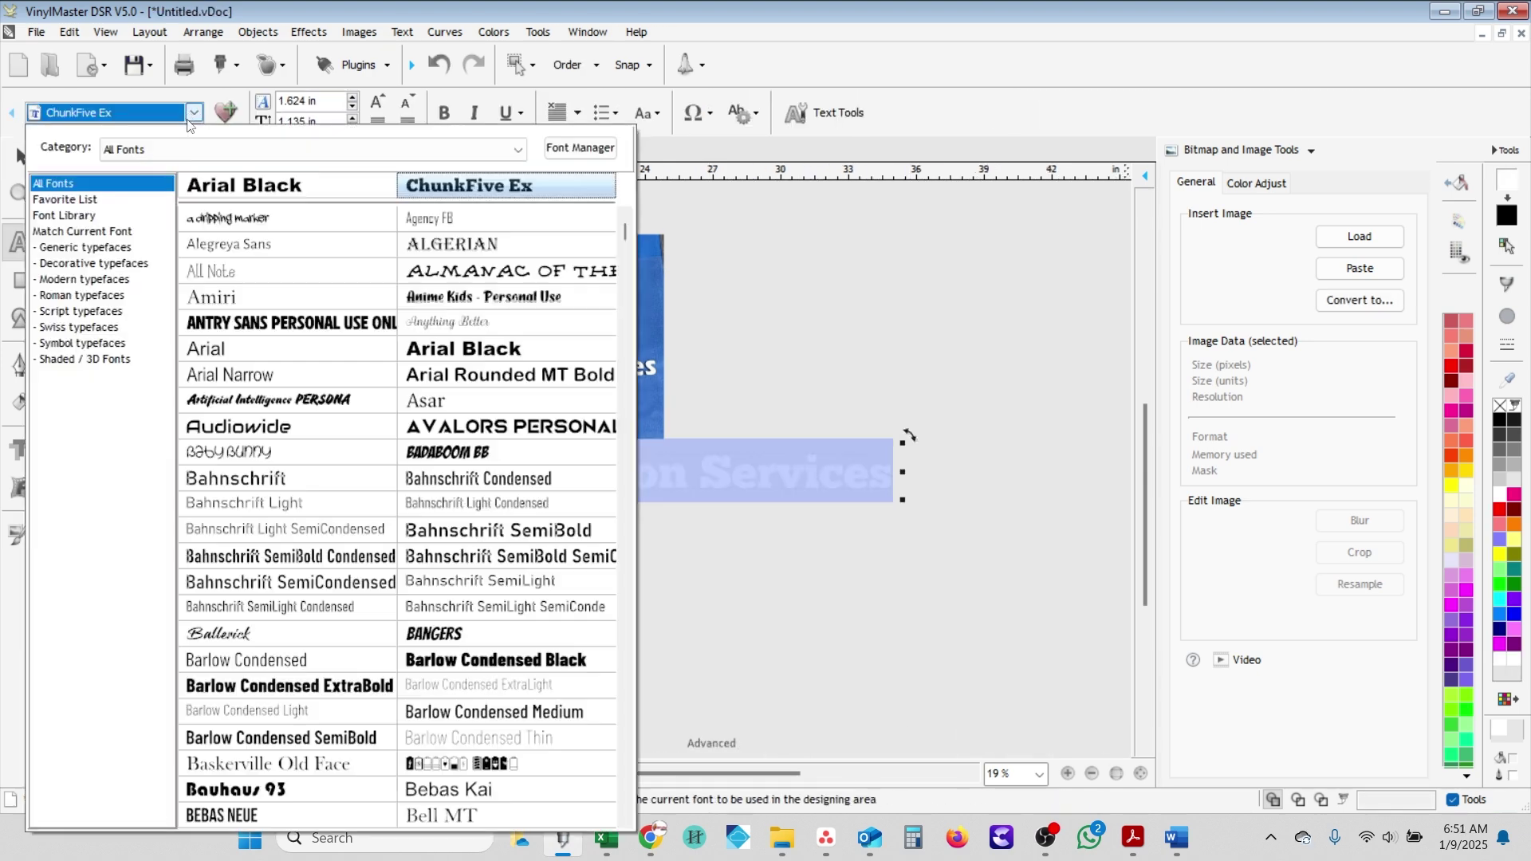
pyautogui.click(462, 348)
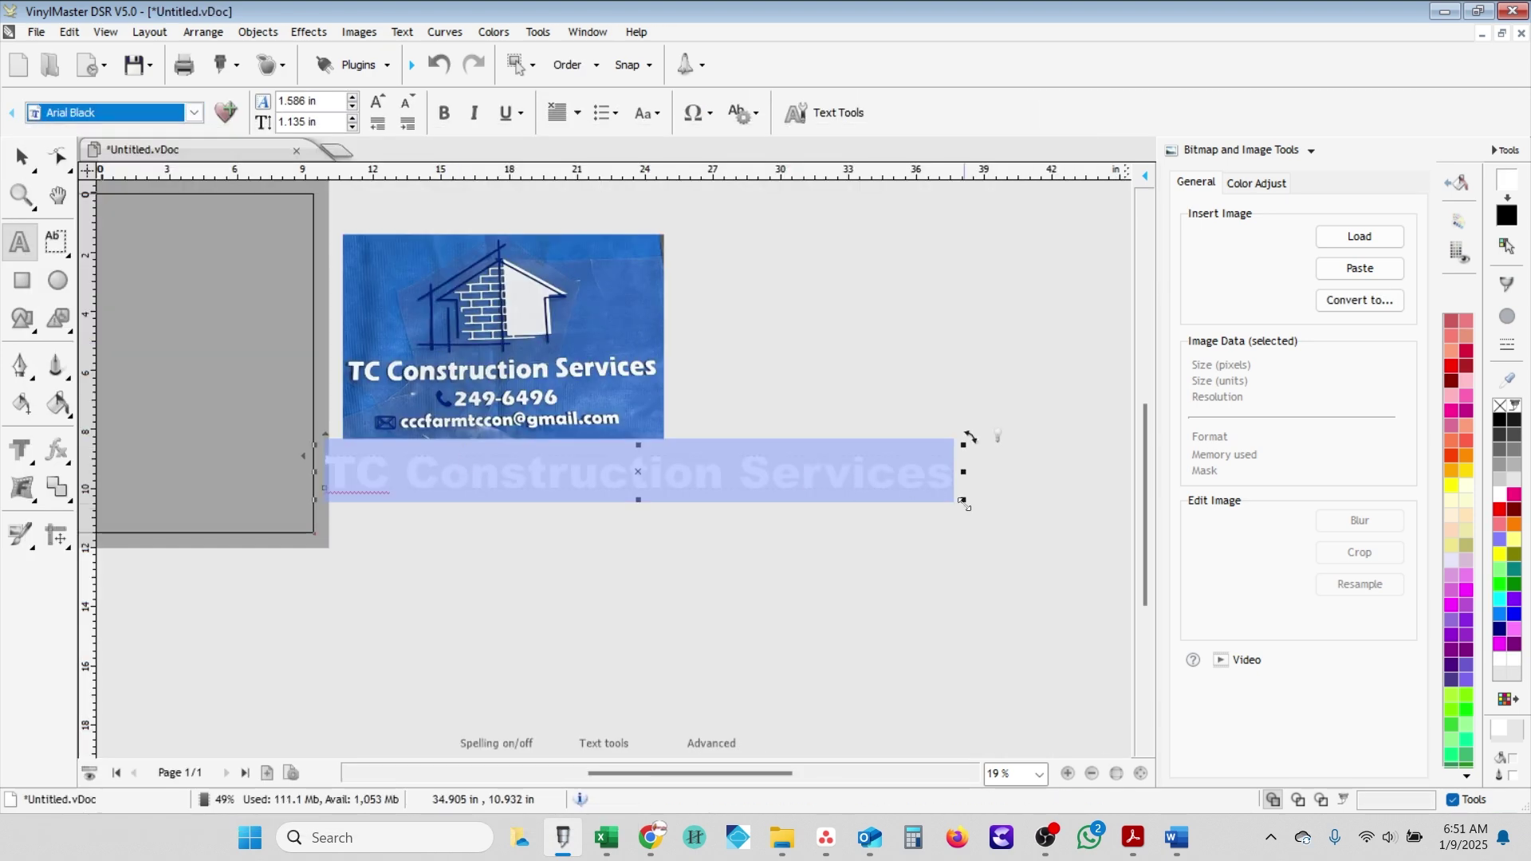
pyautogui.press('Escape')
# - Set the company name's width to 12 in
pyautogui.click(260, 104)
pyautogui.write('12.369')
pyautogui.press('Return')
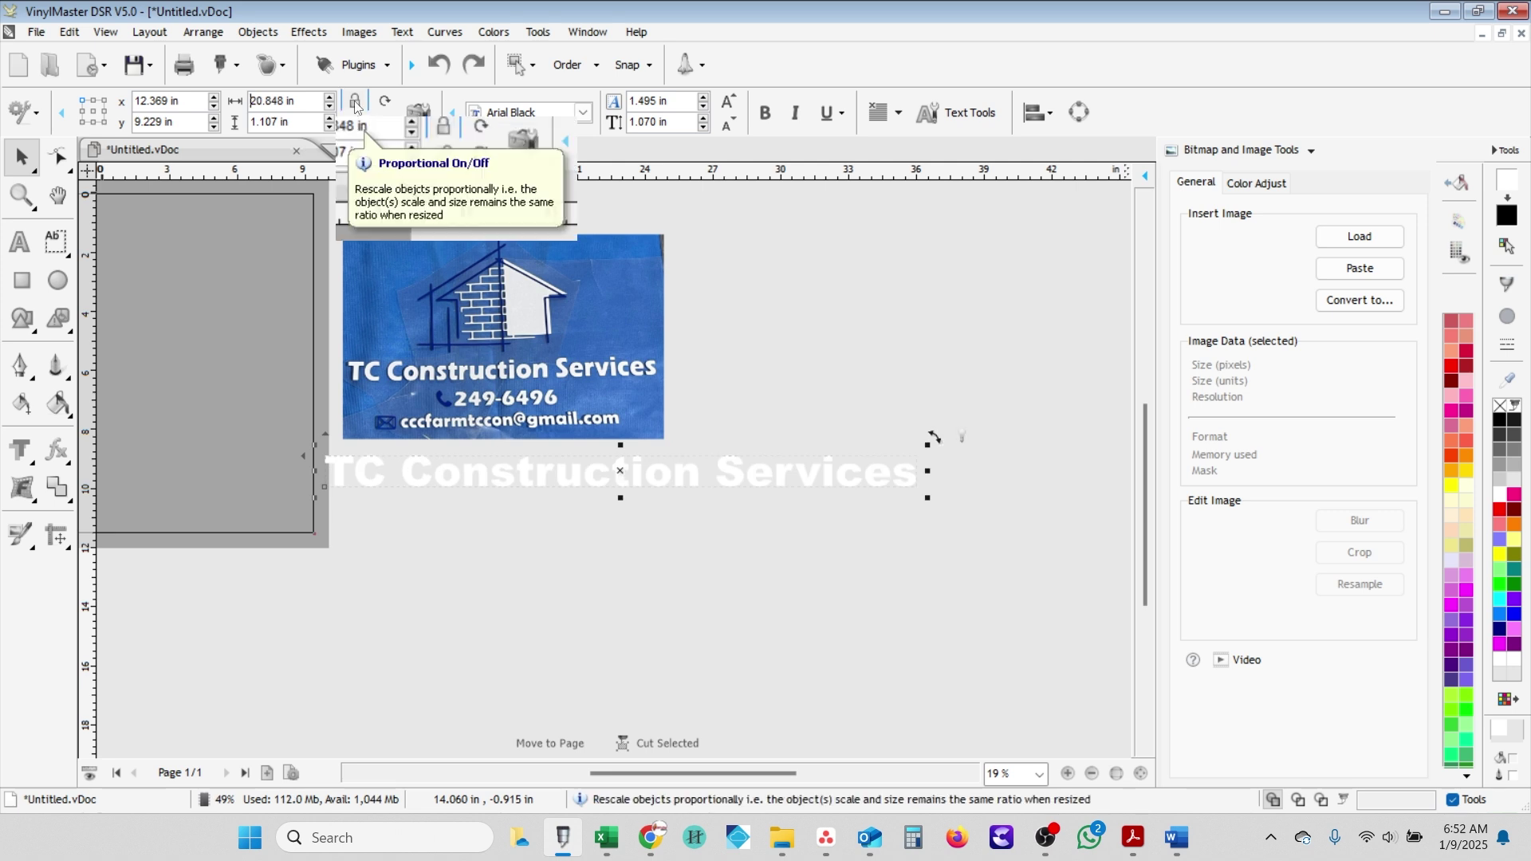
# - Duplicate the company name just below and replace the copy's text with the company phone number
pyautogui.click(355, 101)
pyautogui.moveTo(467, 466); pyautogui.dragTo(467, 490)
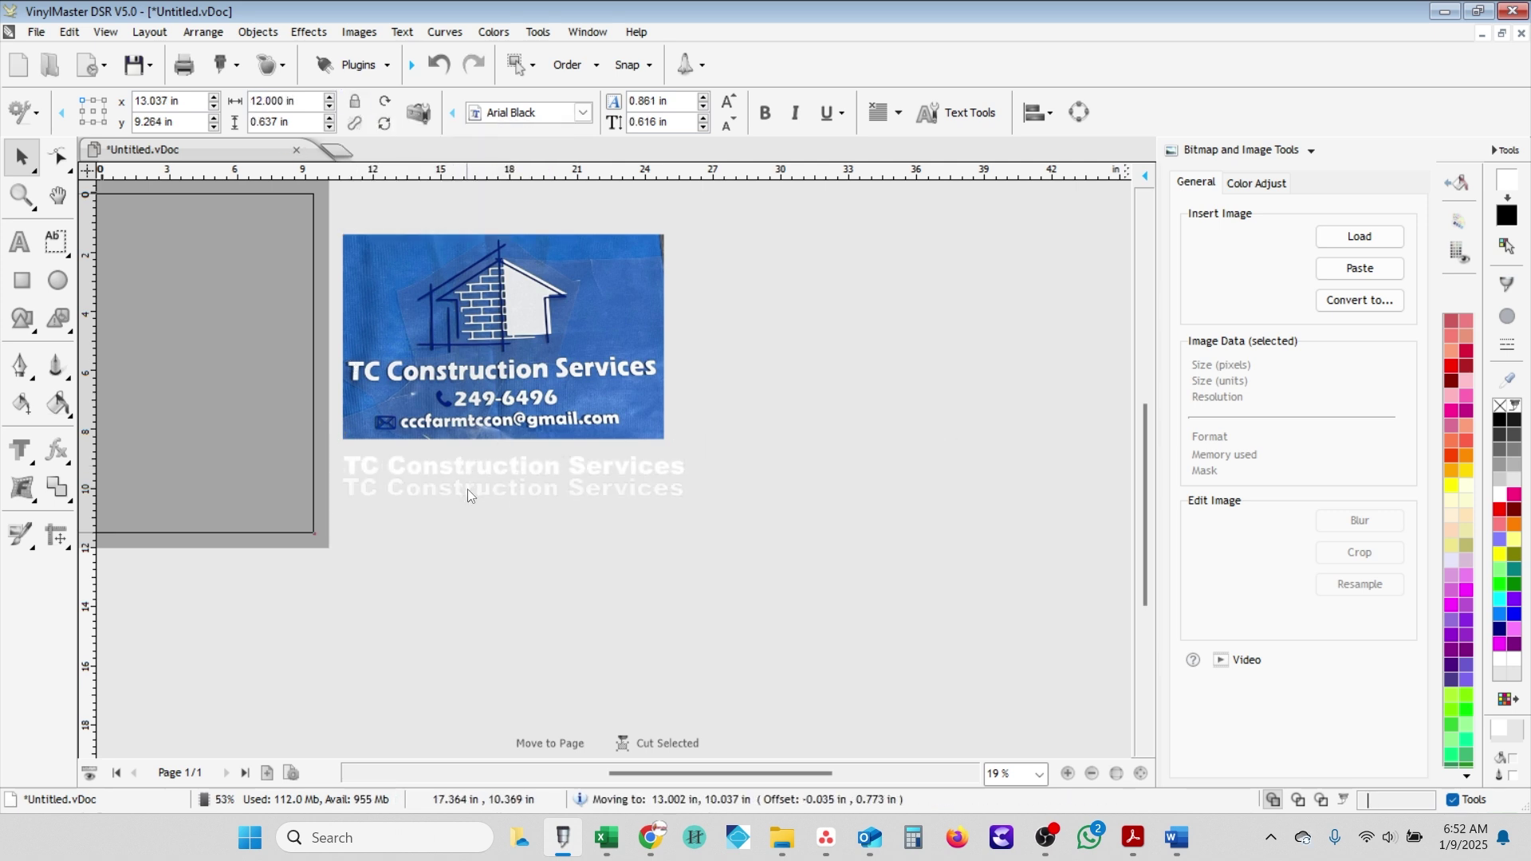
pyautogui.doubleClick(467, 490)
pyautogui.write('249-6496')
pyautogui.press('BackSpace')
# - Move another text copy lower and replace its wording with the company email address
pyautogui.moveTo(685, 495); pyautogui.dragTo(517, 533)
pyautogui.click(21, 157)
pyautogui.doubleClick(518, 533)
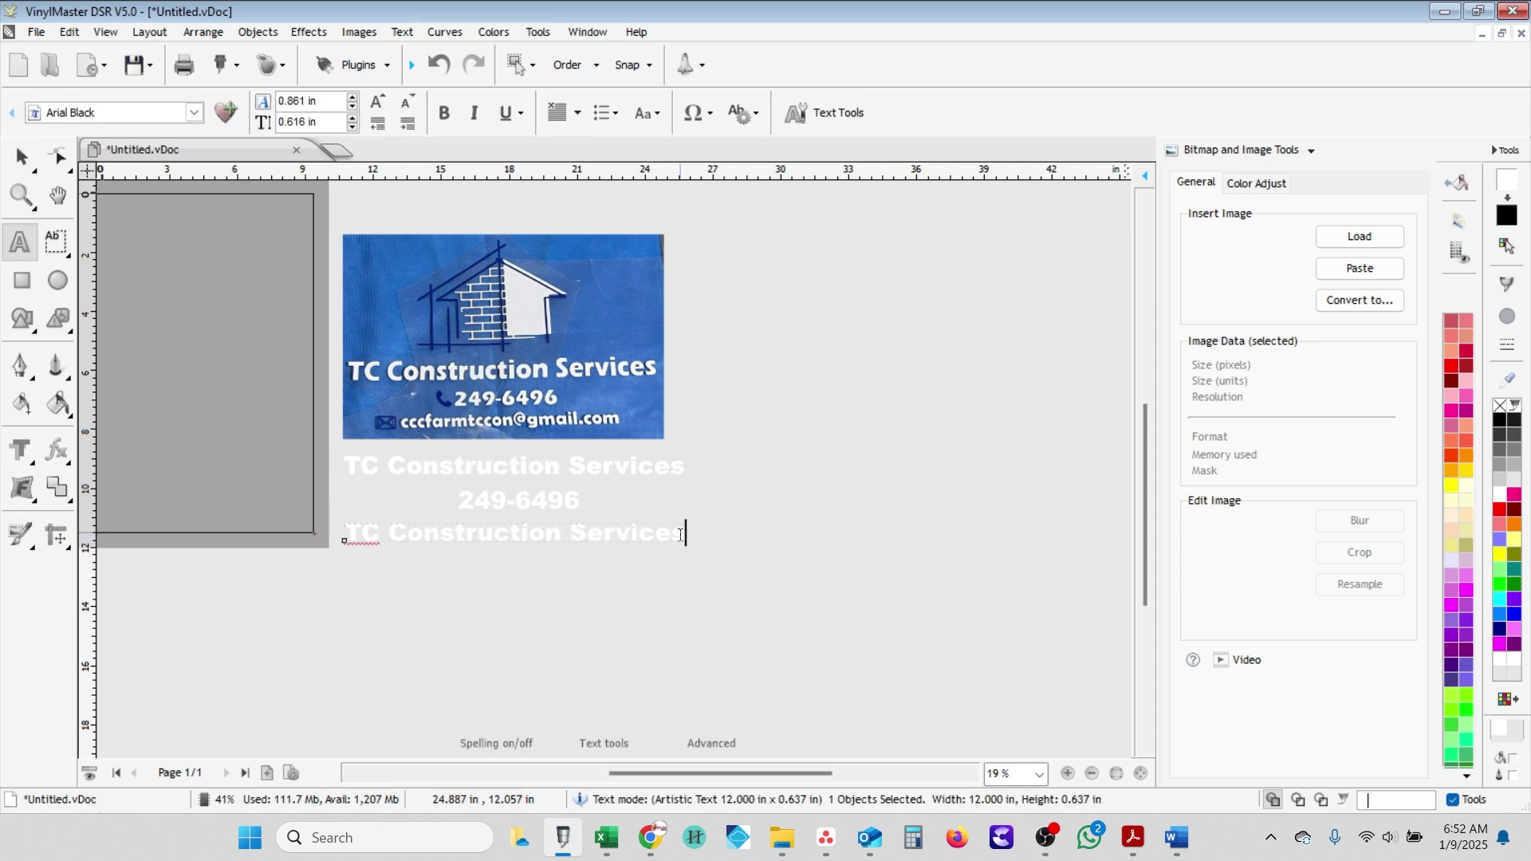
pyautogui.moveTo(684, 532); pyautogui.dragTo(344, 533)
pyautogui.press('BackSpace')
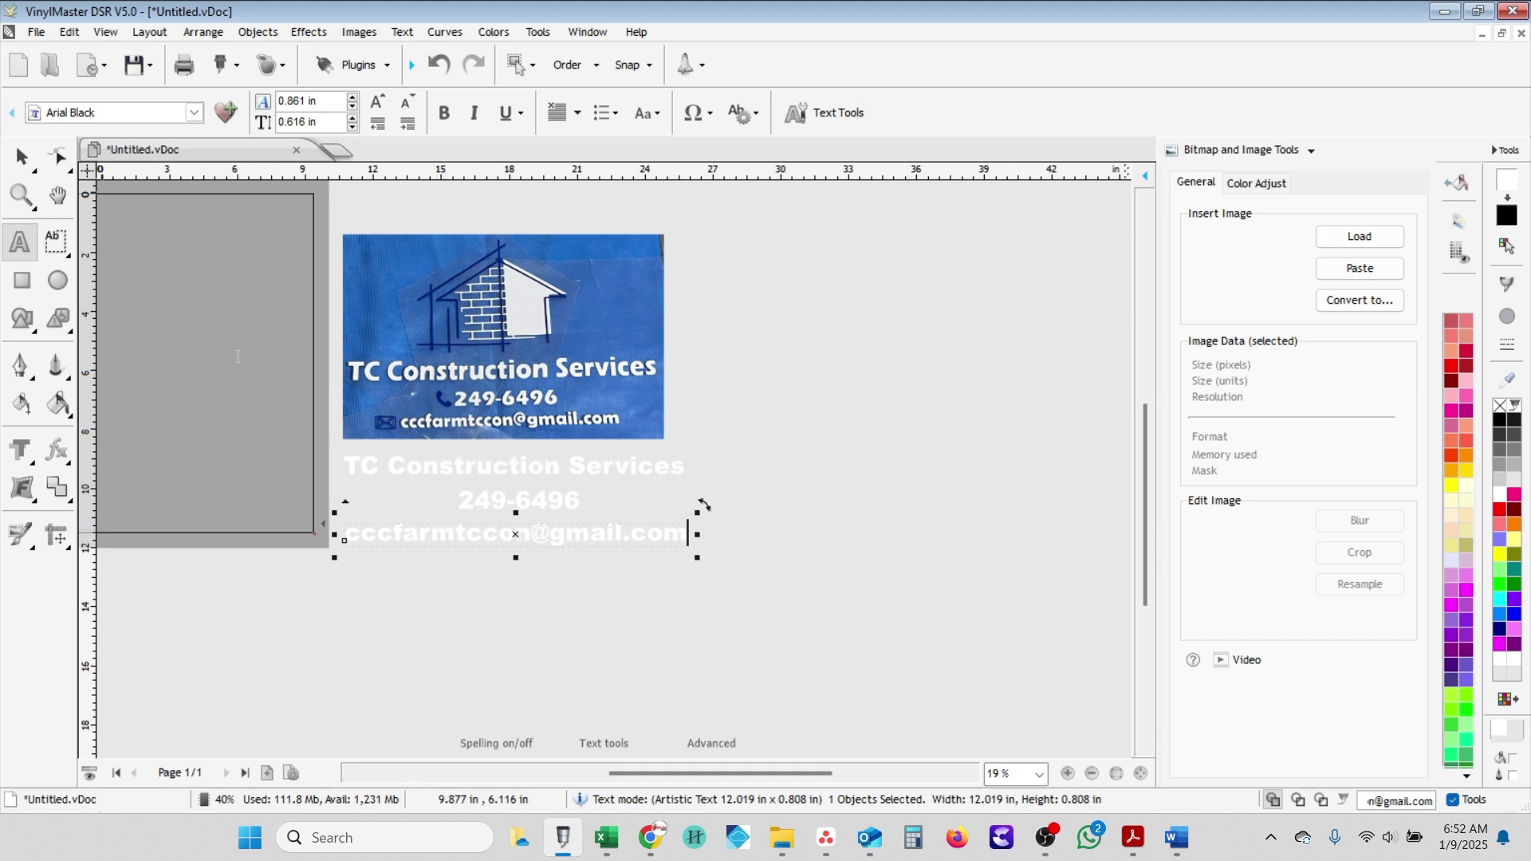
pyautogui.click(22, 157)
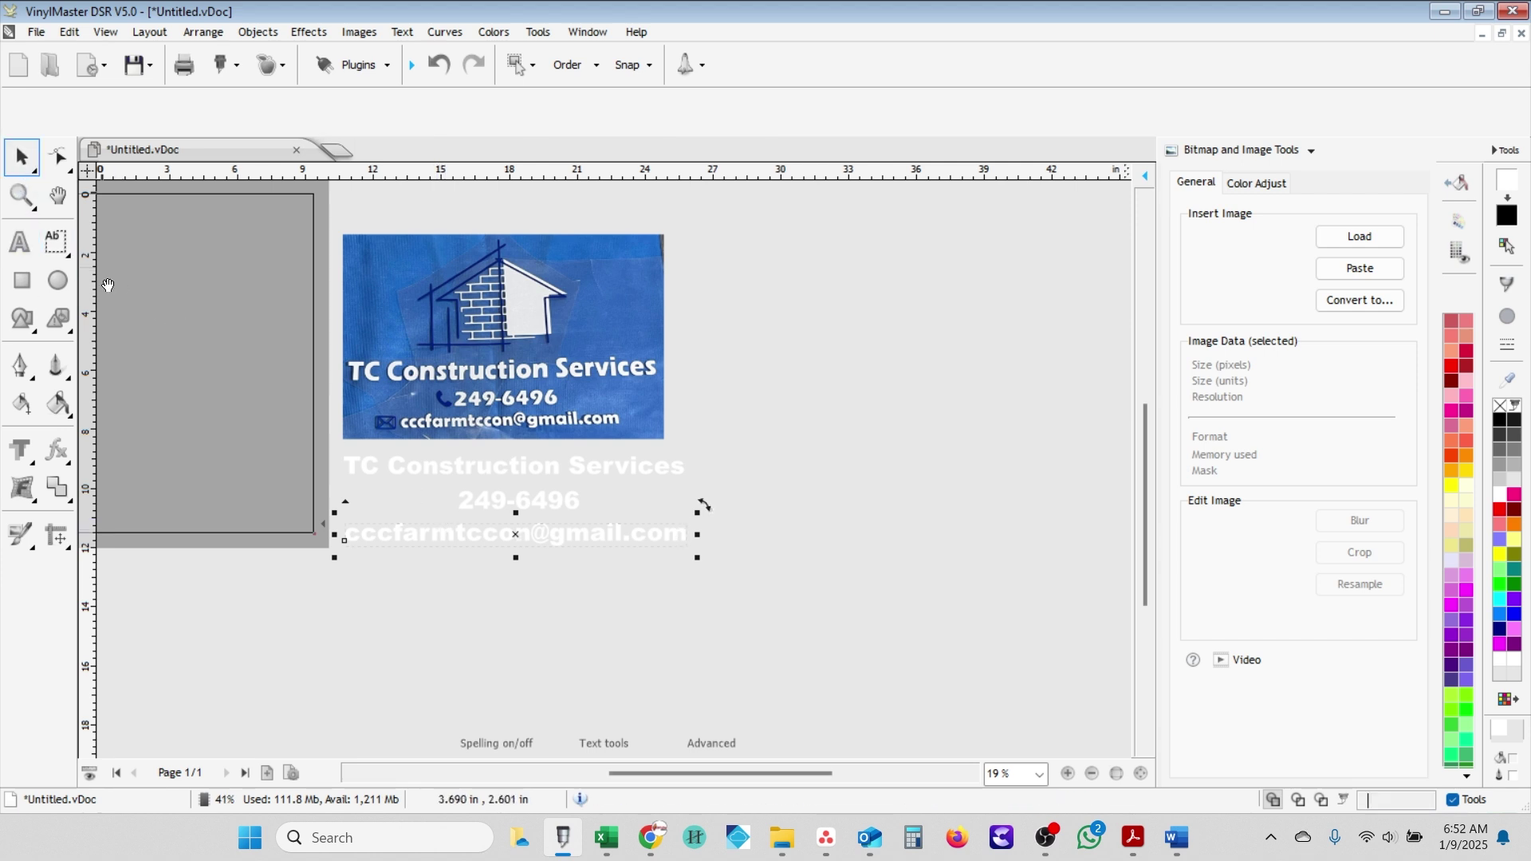
pyautogui.click(560, 586)
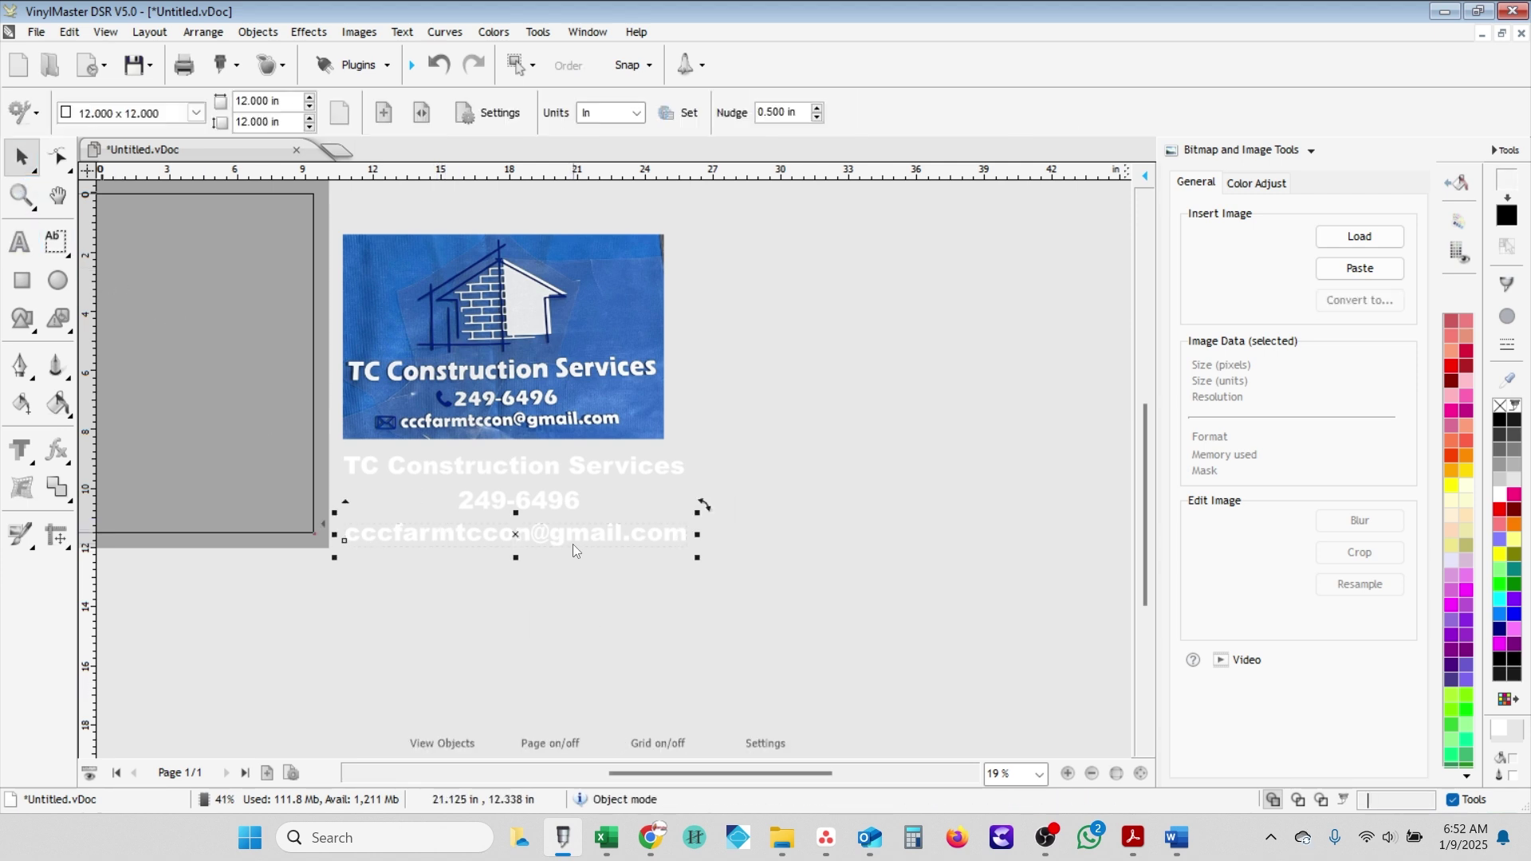
# - Move the email line to the page's lower left and set its width to 11 in
pyautogui.moveTo(573, 544); pyautogui.dragTo(203, 511)
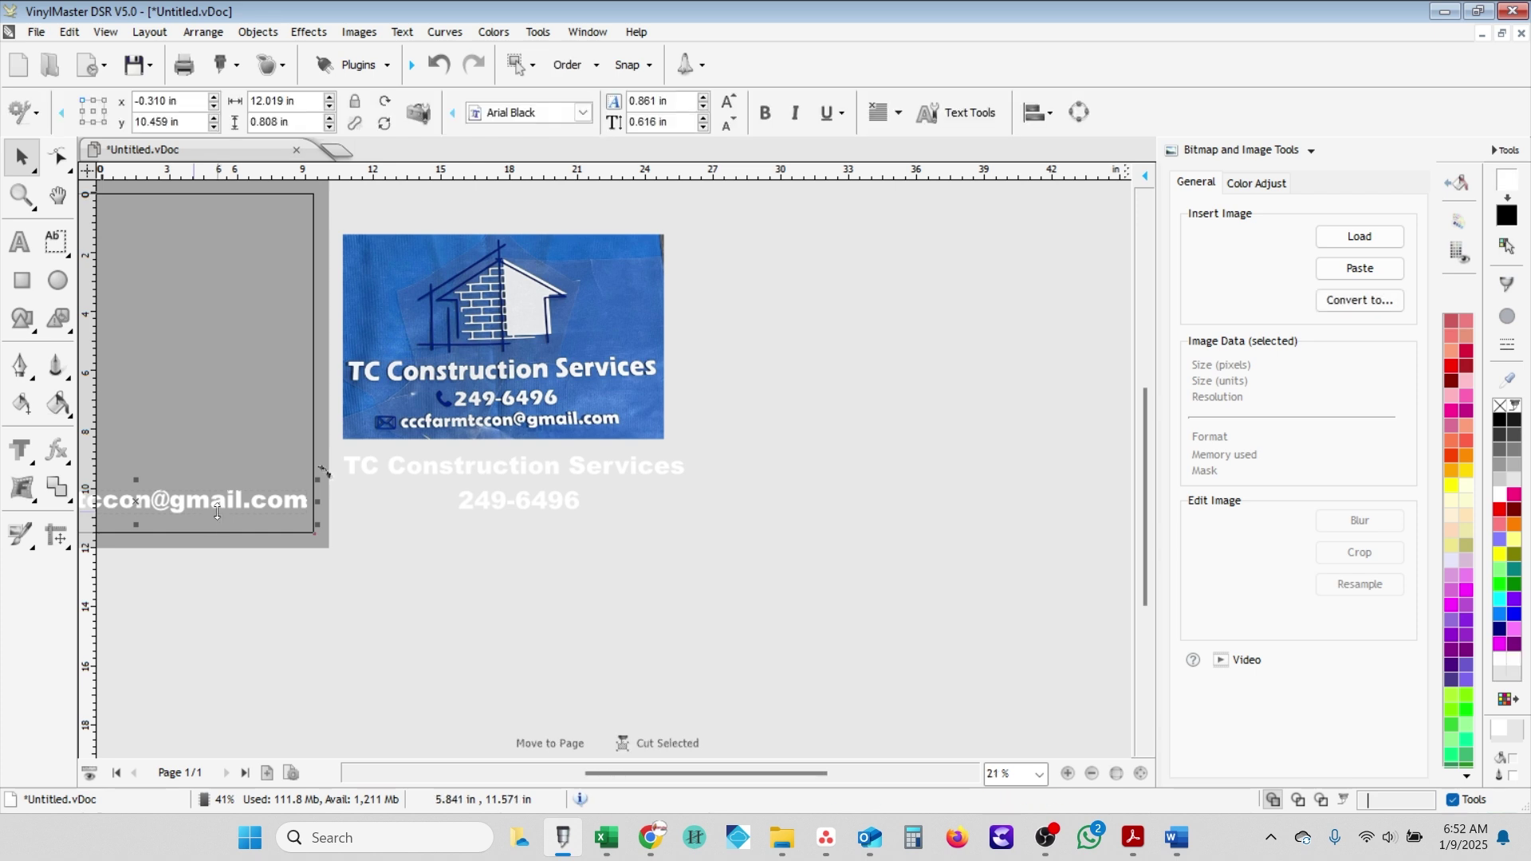
pyautogui.scroll(1, 230, 518)
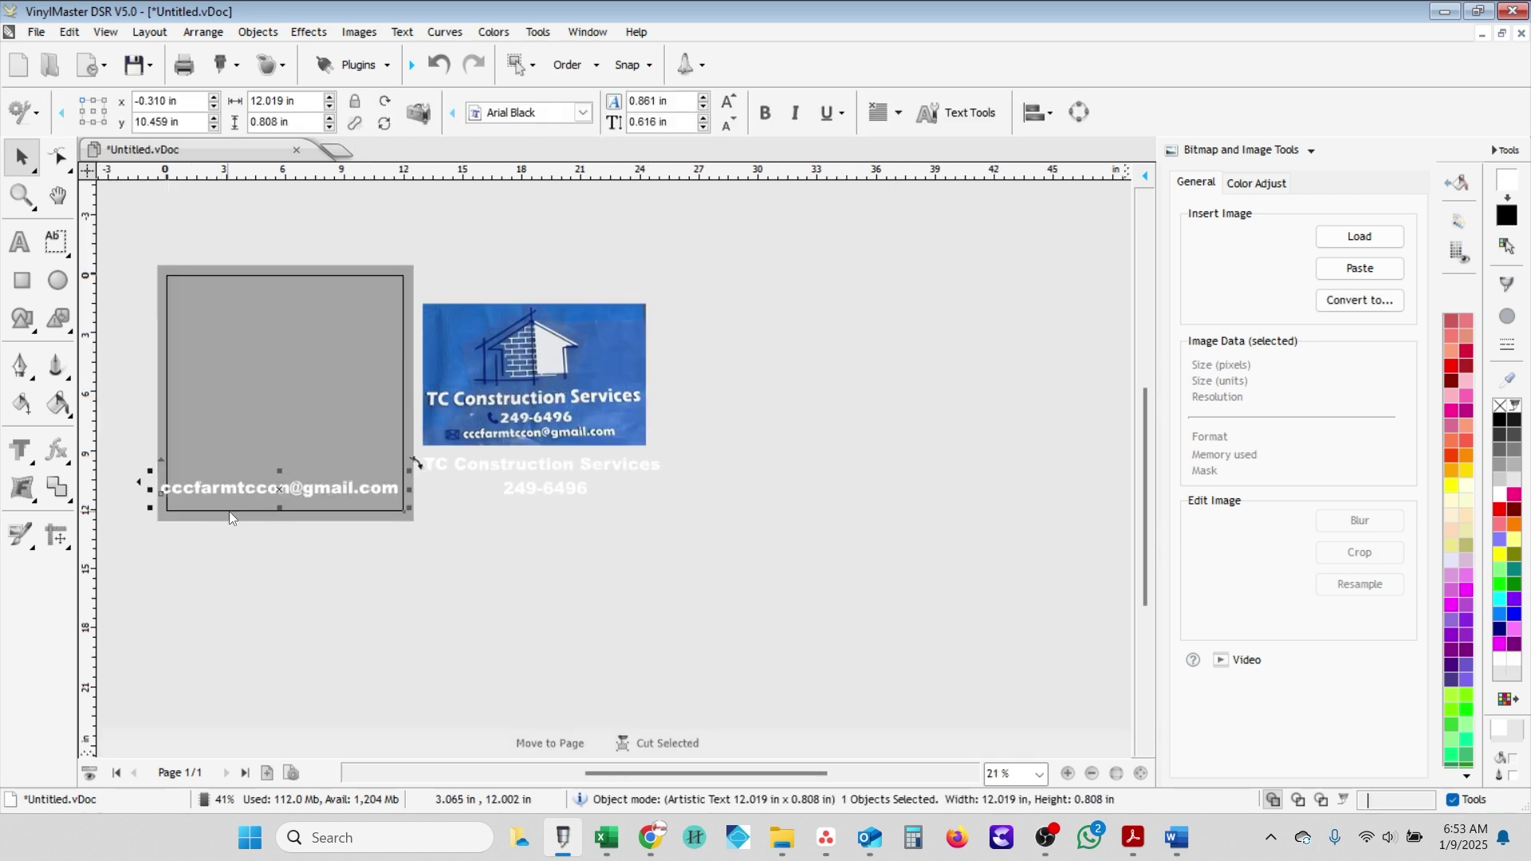
pyautogui.doubleClick(268, 102)
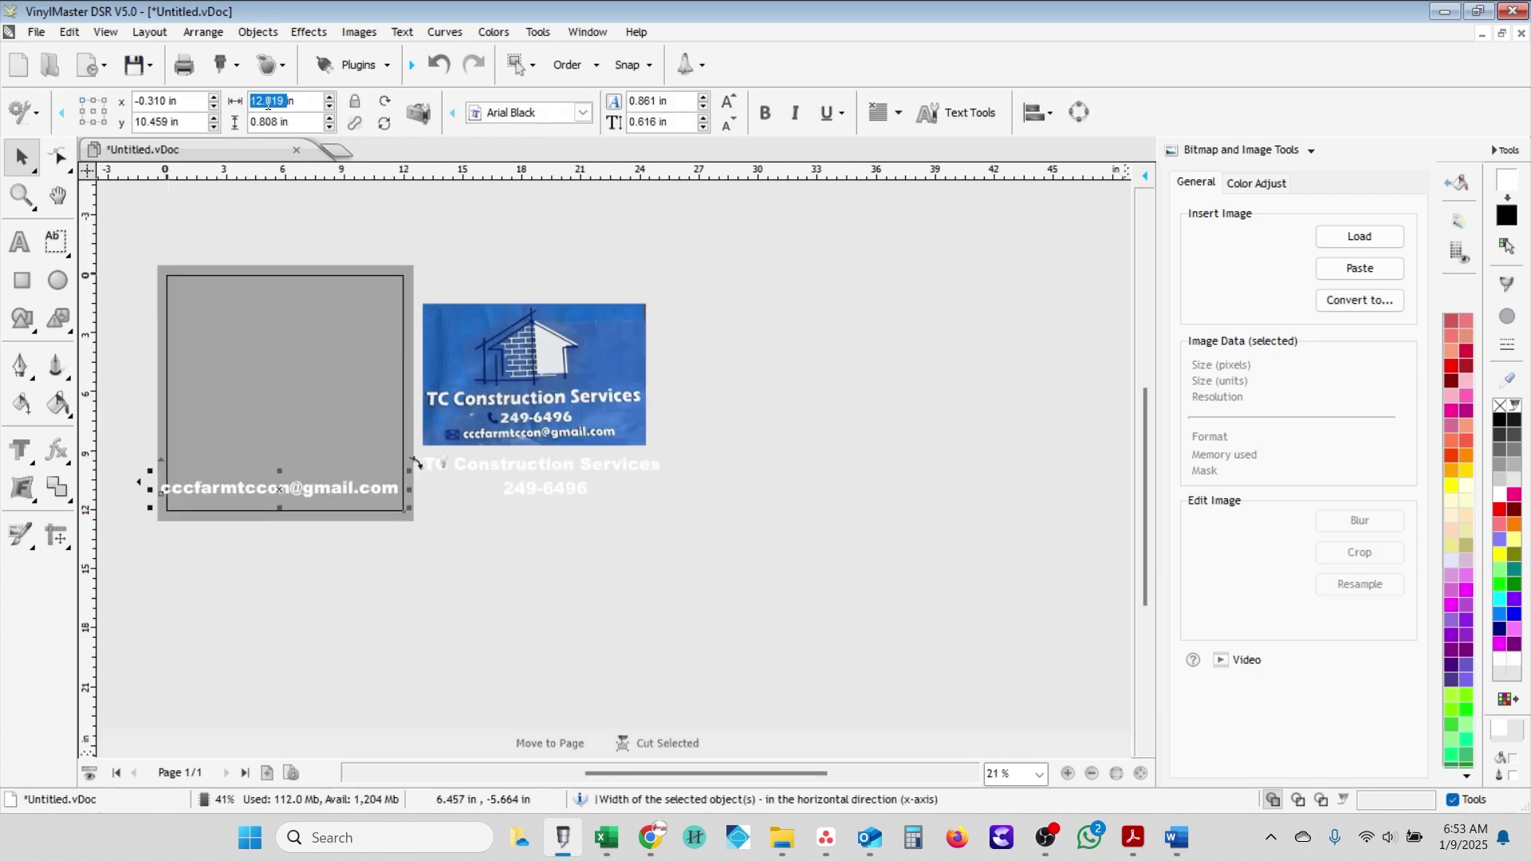
pyautogui.press('Return')
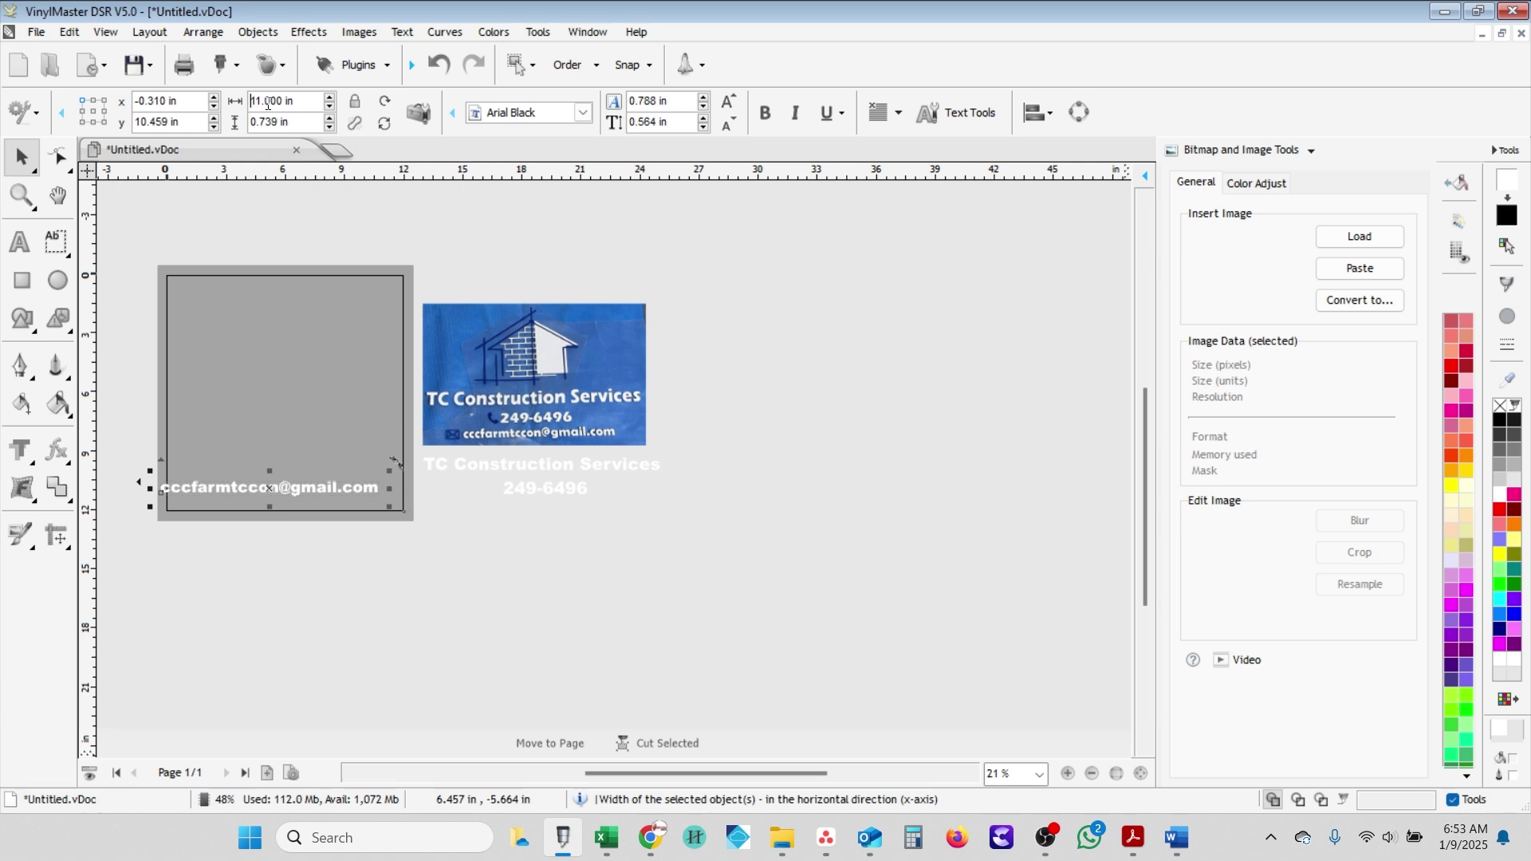
# - Set the page width to 15 in
pyautogui.click(265, 282)
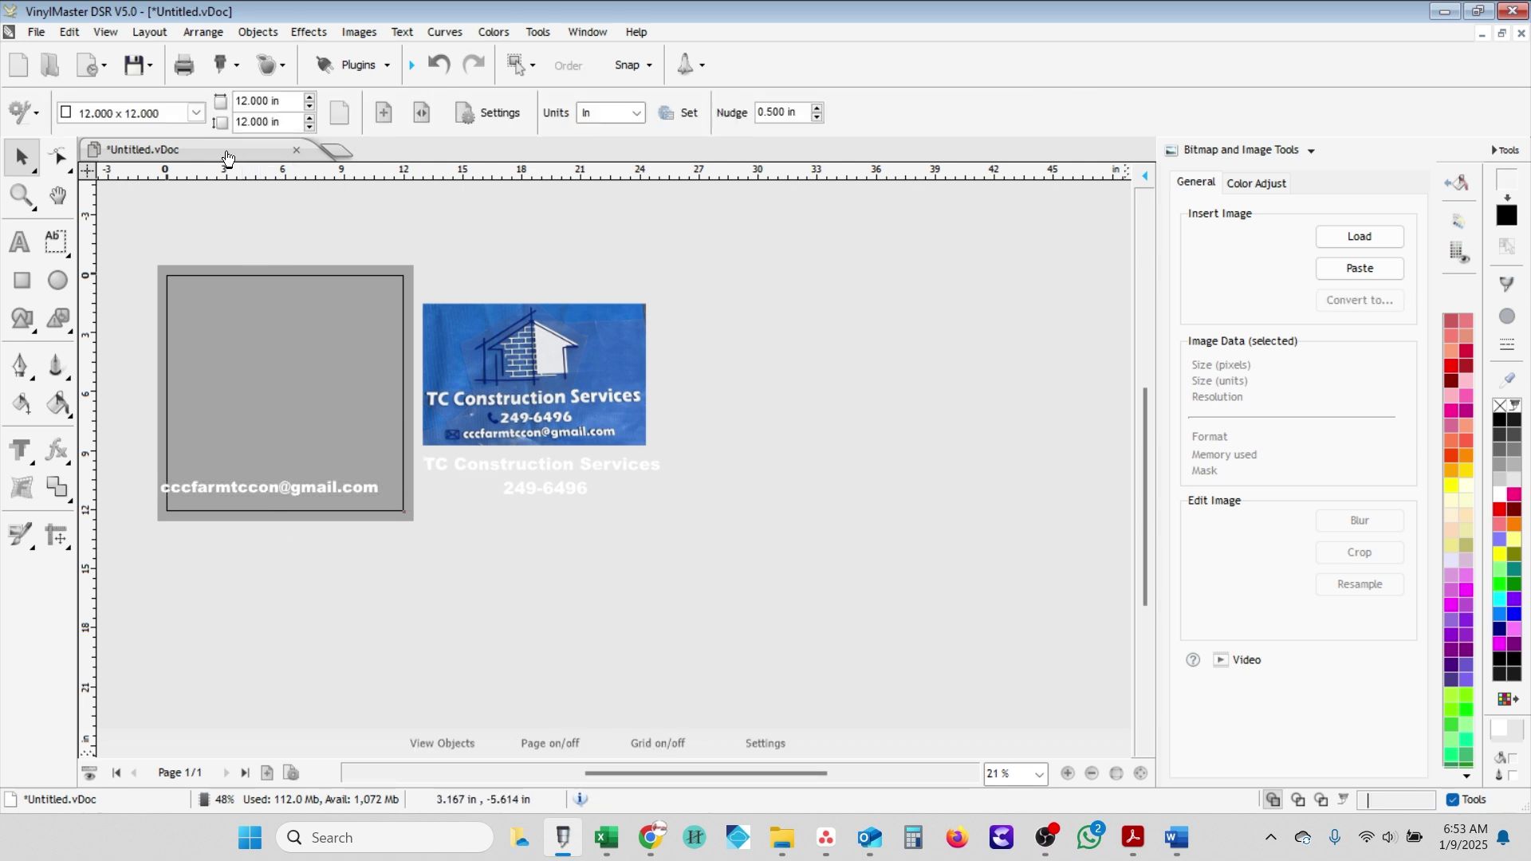
pyautogui.write('1')
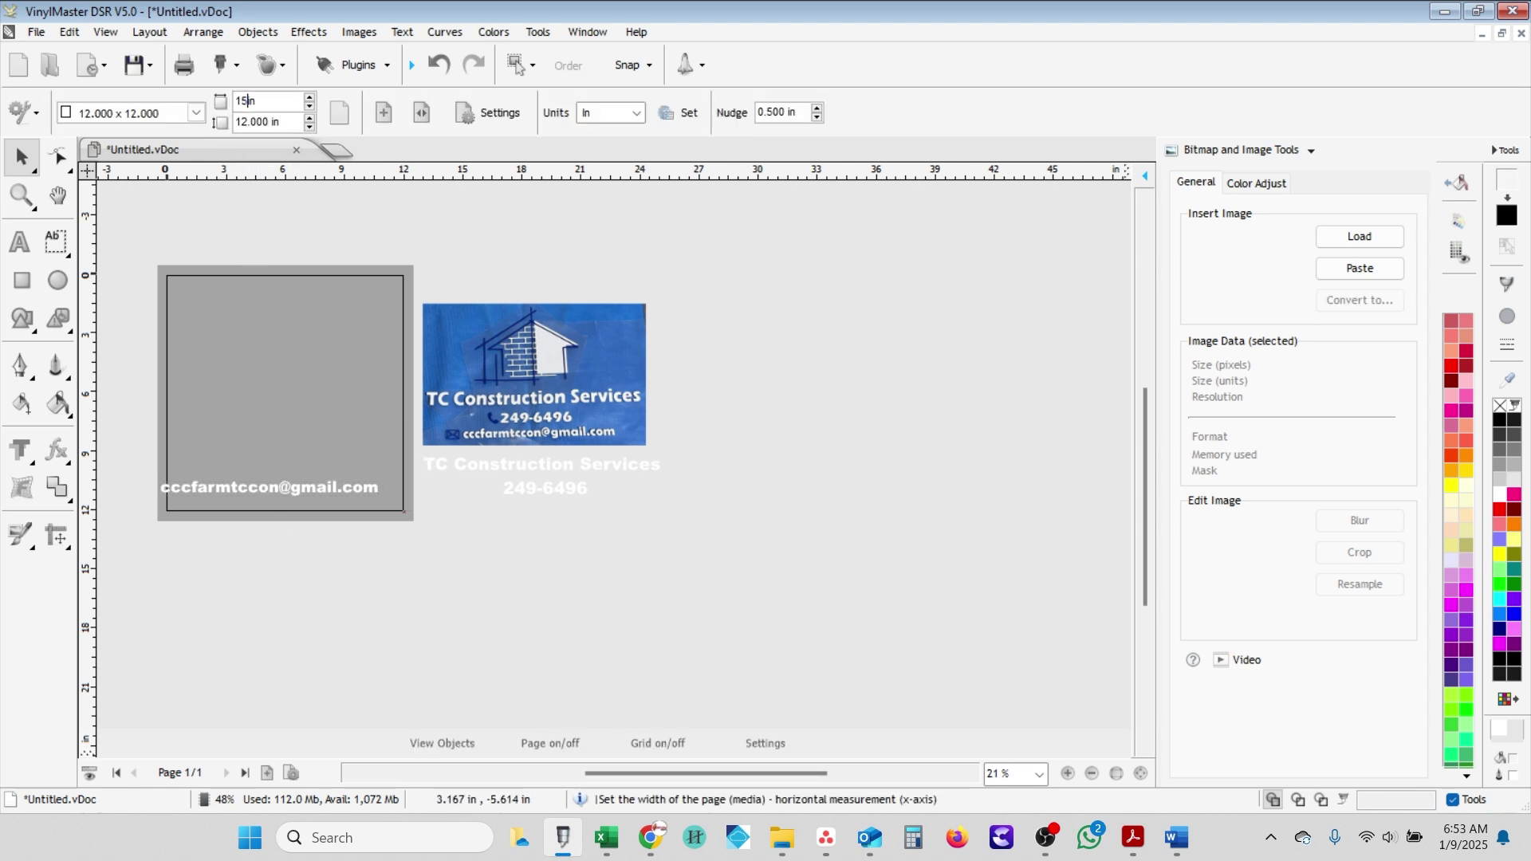
pyautogui.write('5')
pyautogui.press('Return')
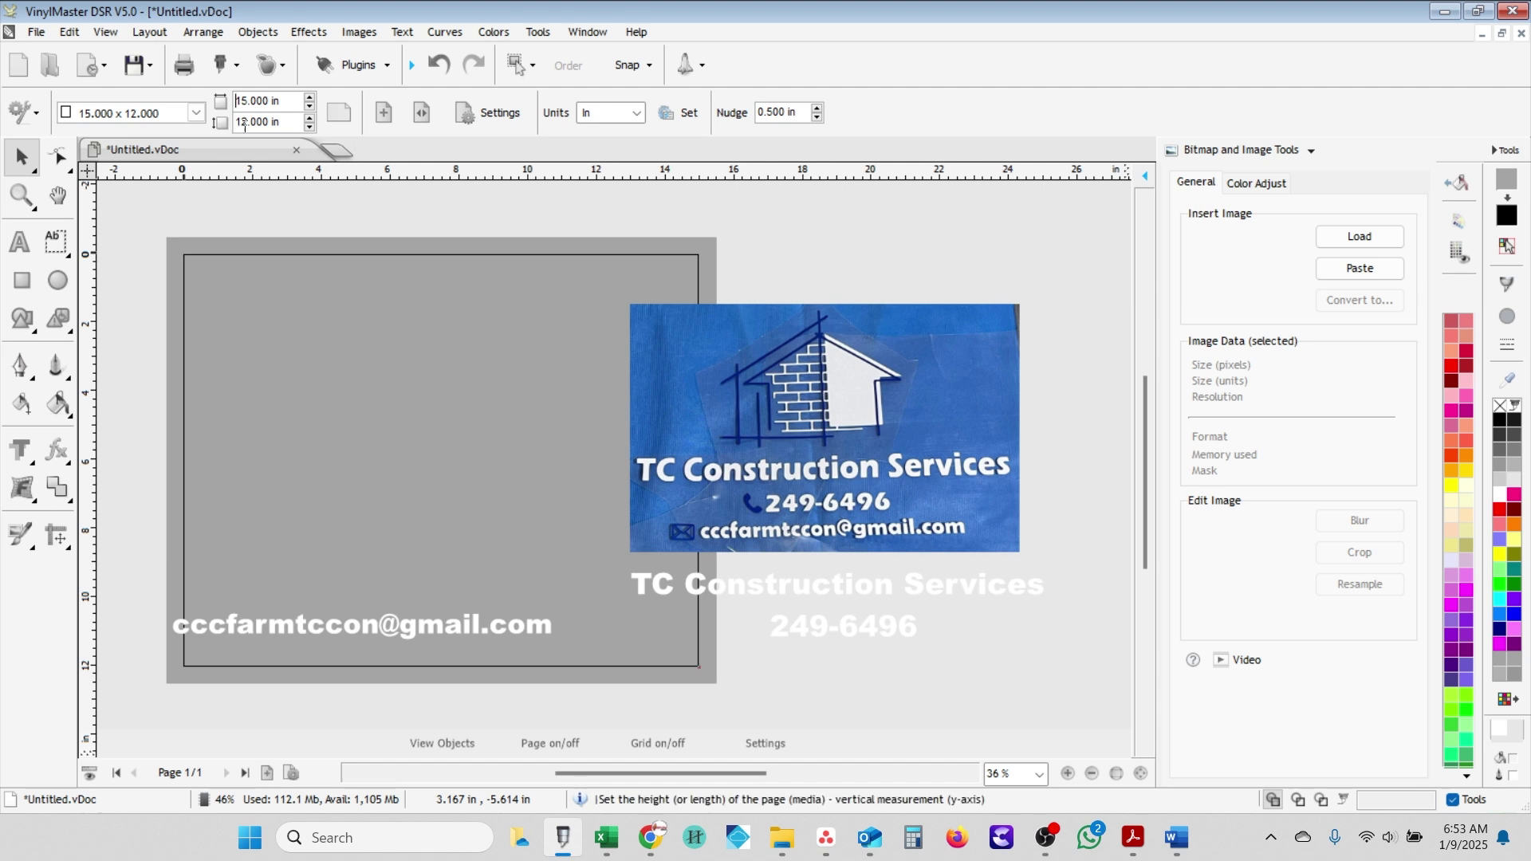
# - Stack the company name, phone and email lines near the page bottom, making the name slightly taller
pyautogui.click(434, 622)
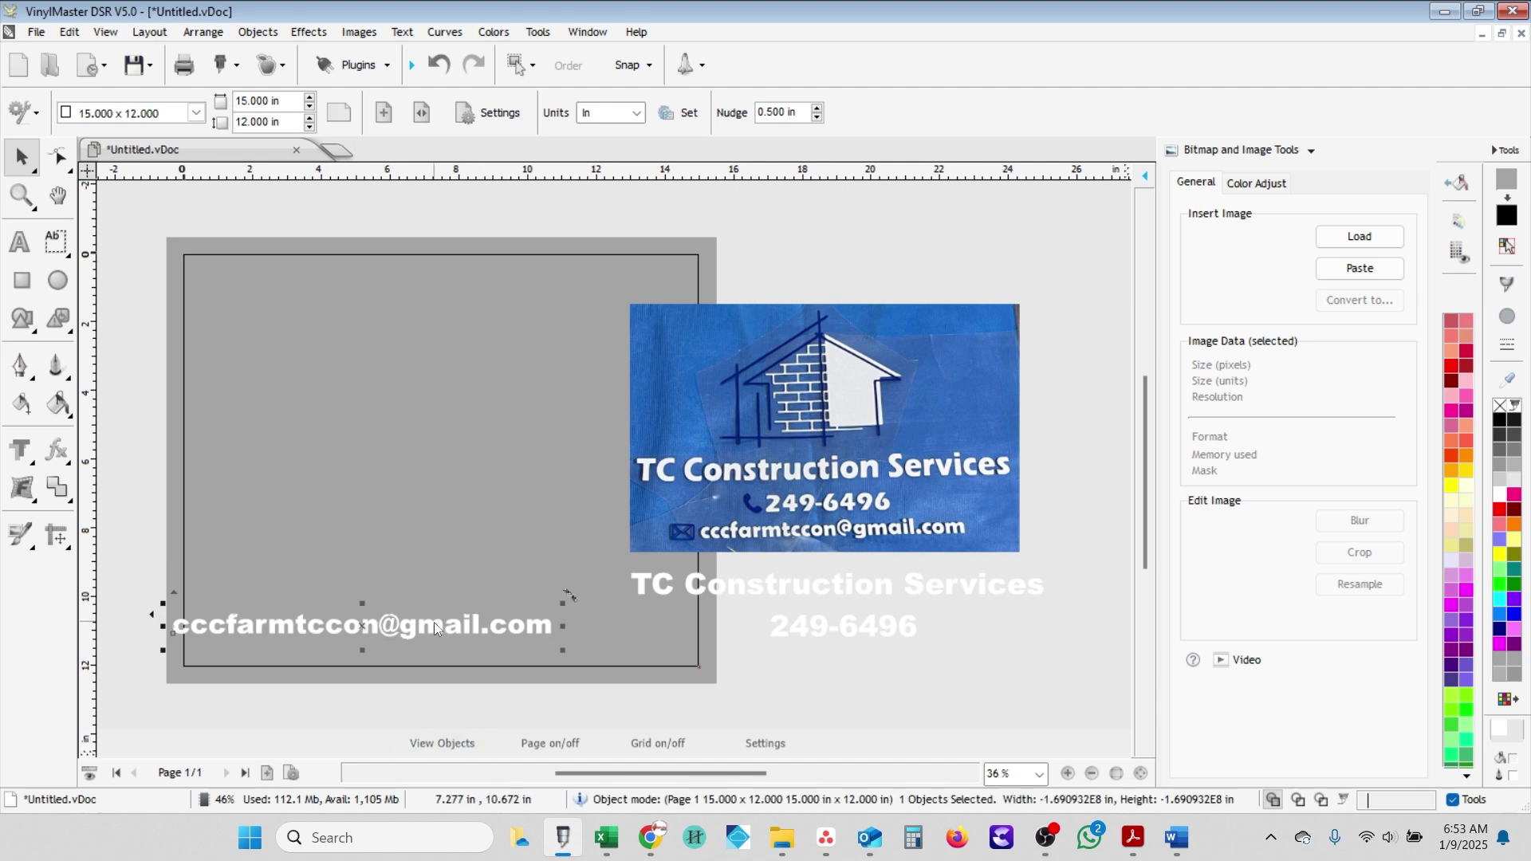
pyautogui.moveTo(434, 622); pyautogui.dragTo(517, 625)
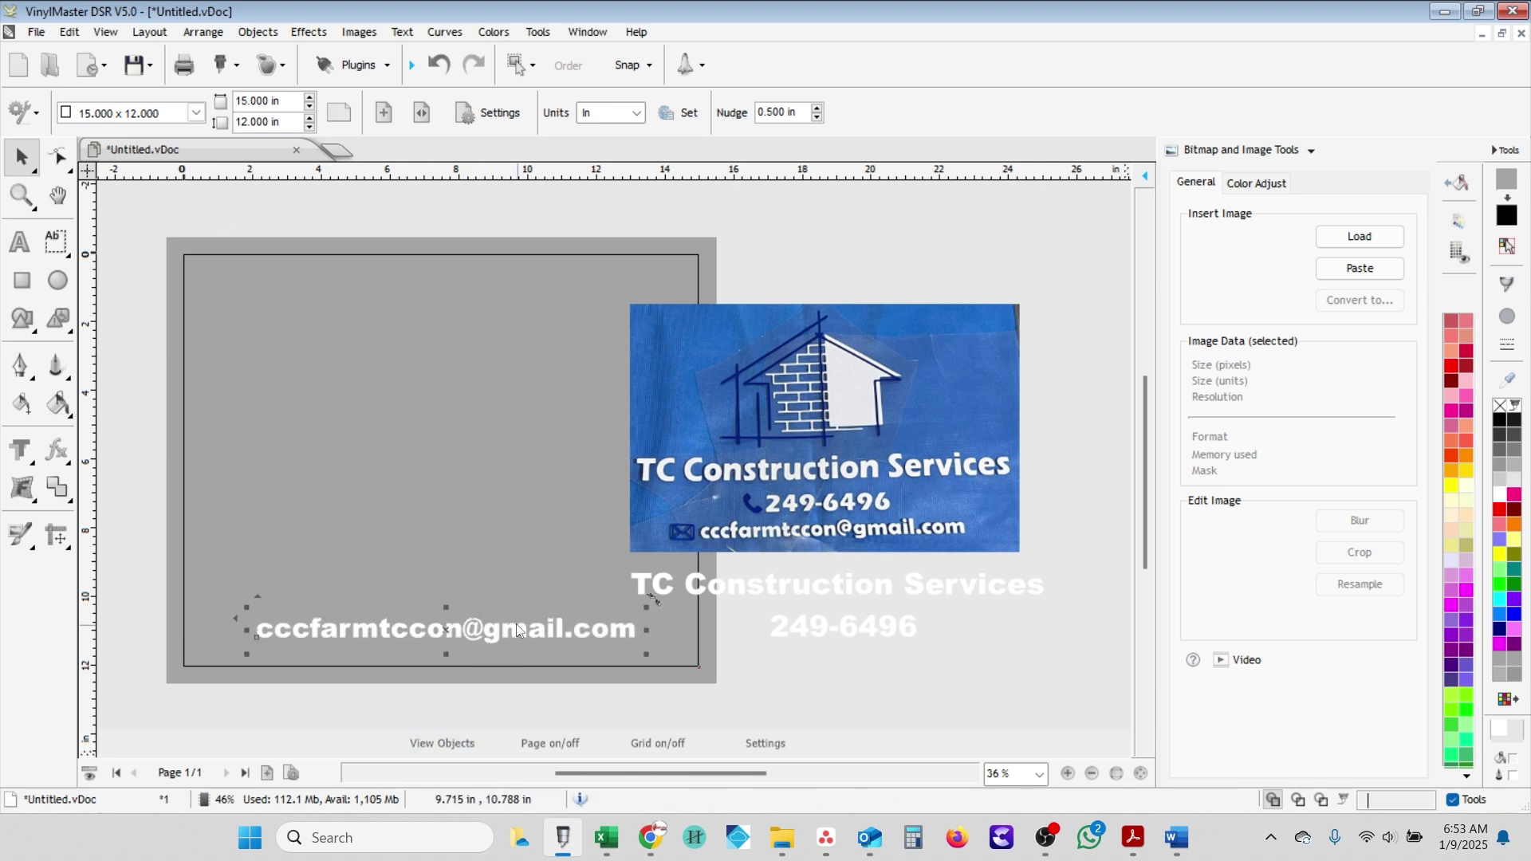
pyautogui.moveTo(845, 634); pyautogui.dragTo(447, 604)
pyautogui.moveTo(707, 586); pyautogui.dragTo(280, 560)
pyautogui.moveTo(441, 535); pyautogui.dragTo(436, 533)
# - Move the reference photo up beside the page and select the three text lines together
pyautogui.moveTo(780, 471); pyautogui.dragTo(885, 411)
pyautogui.moveTo(734, 713); pyautogui.dragTo(242, 542)
pyautogui.rightClick(241, 542)
pyautogui.click(852, 581)
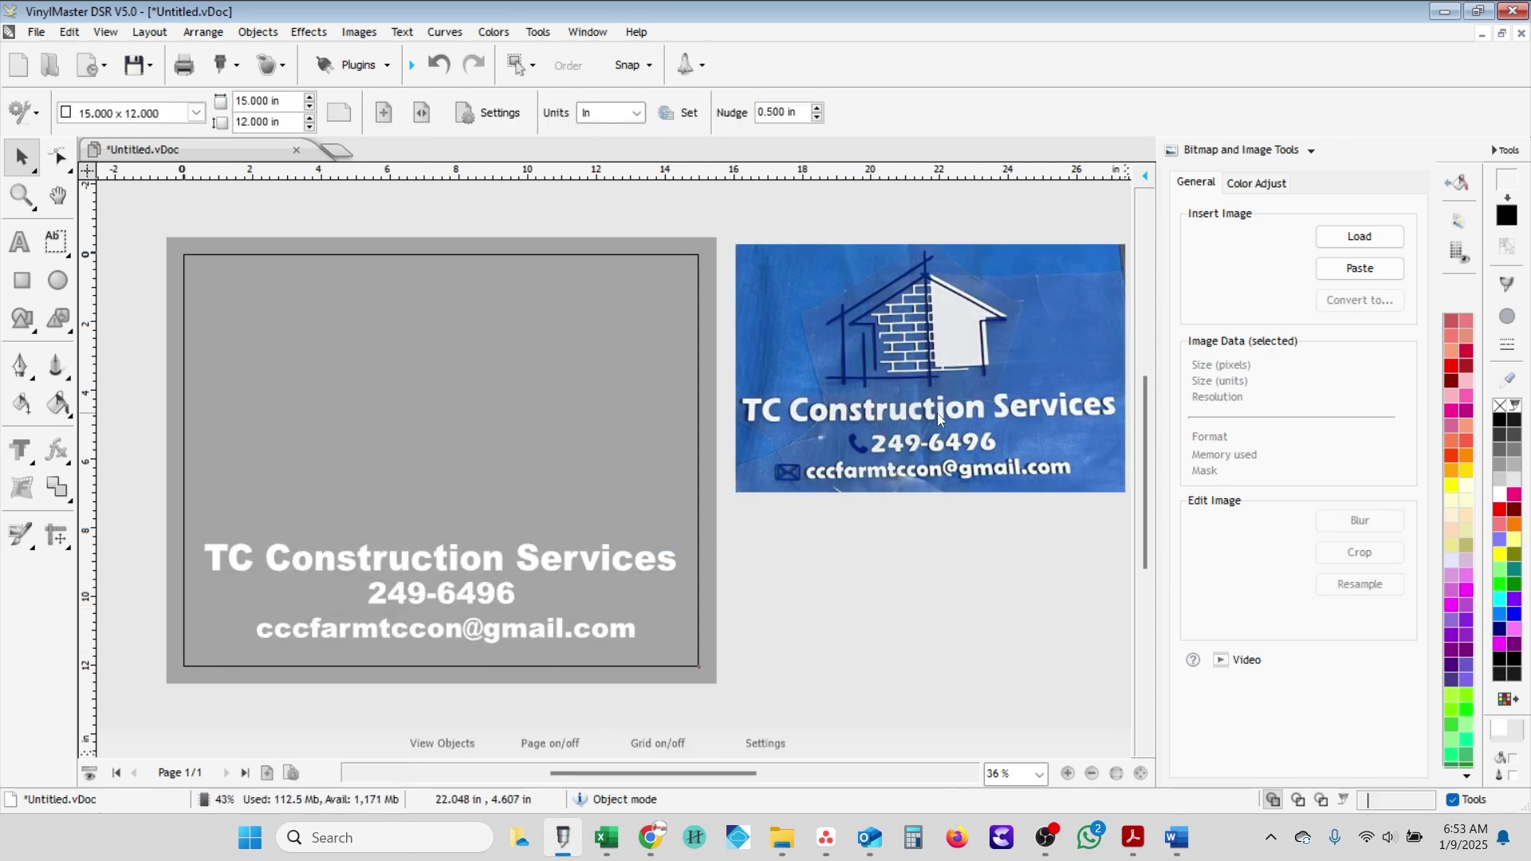
# - Duplicate the reference photo, move the copy far off the page, and return the original beside the page
pyautogui.click(916, 424)
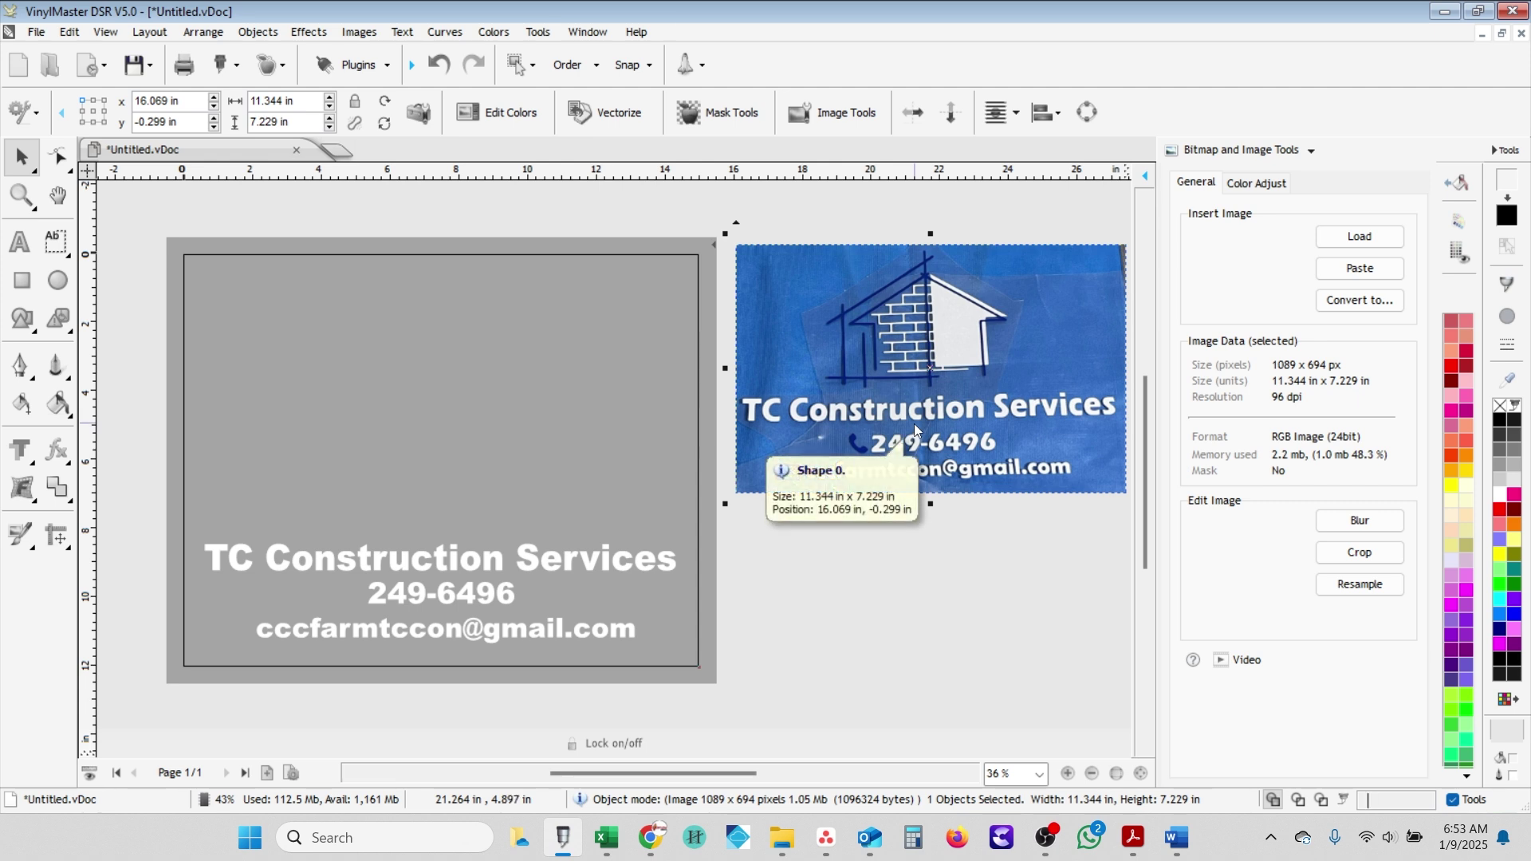
pyautogui.moveTo(931, 275); pyautogui.dragTo(979, 640)
pyautogui.scroll(-3, 944, 560)
pyautogui.moveTo(849, 572); pyautogui.dragTo(1025, 658)
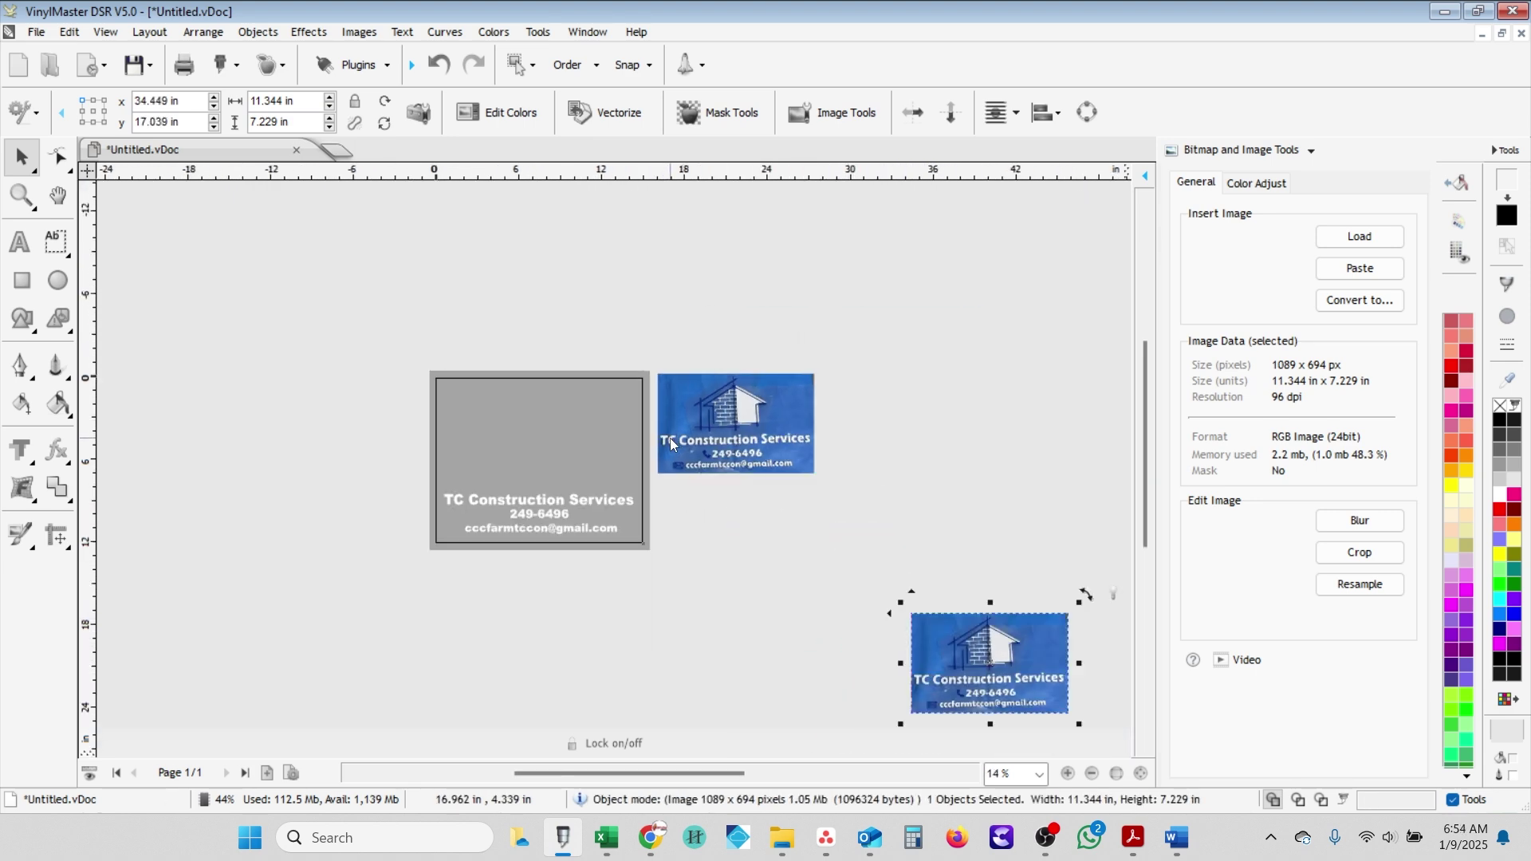
pyautogui.scroll(1, 669, 438)
pyautogui.scroll(2, 615, 329)
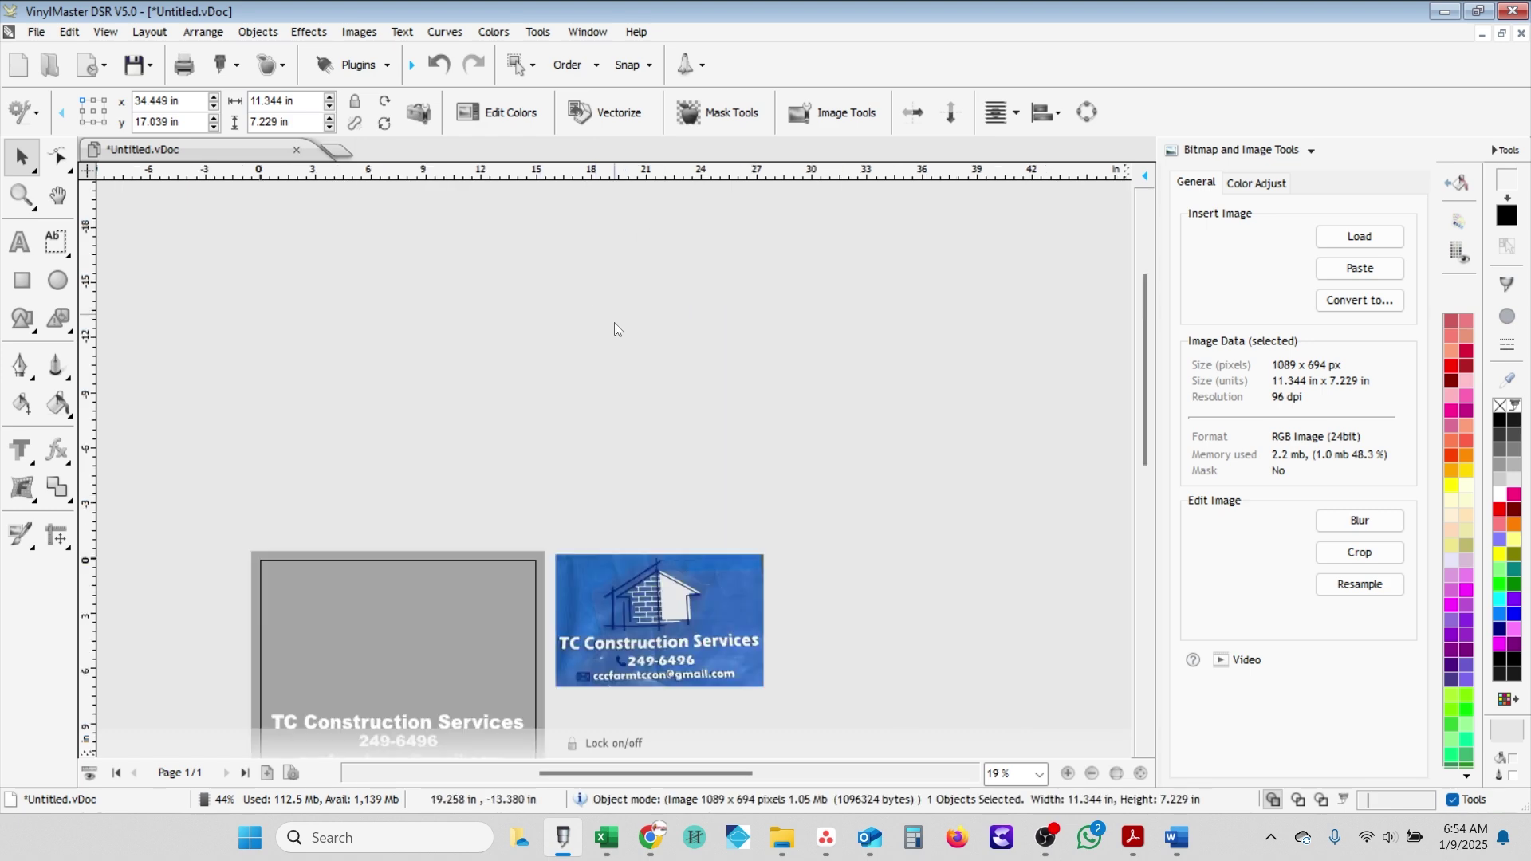
pyautogui.scroll(2, 529, 613)
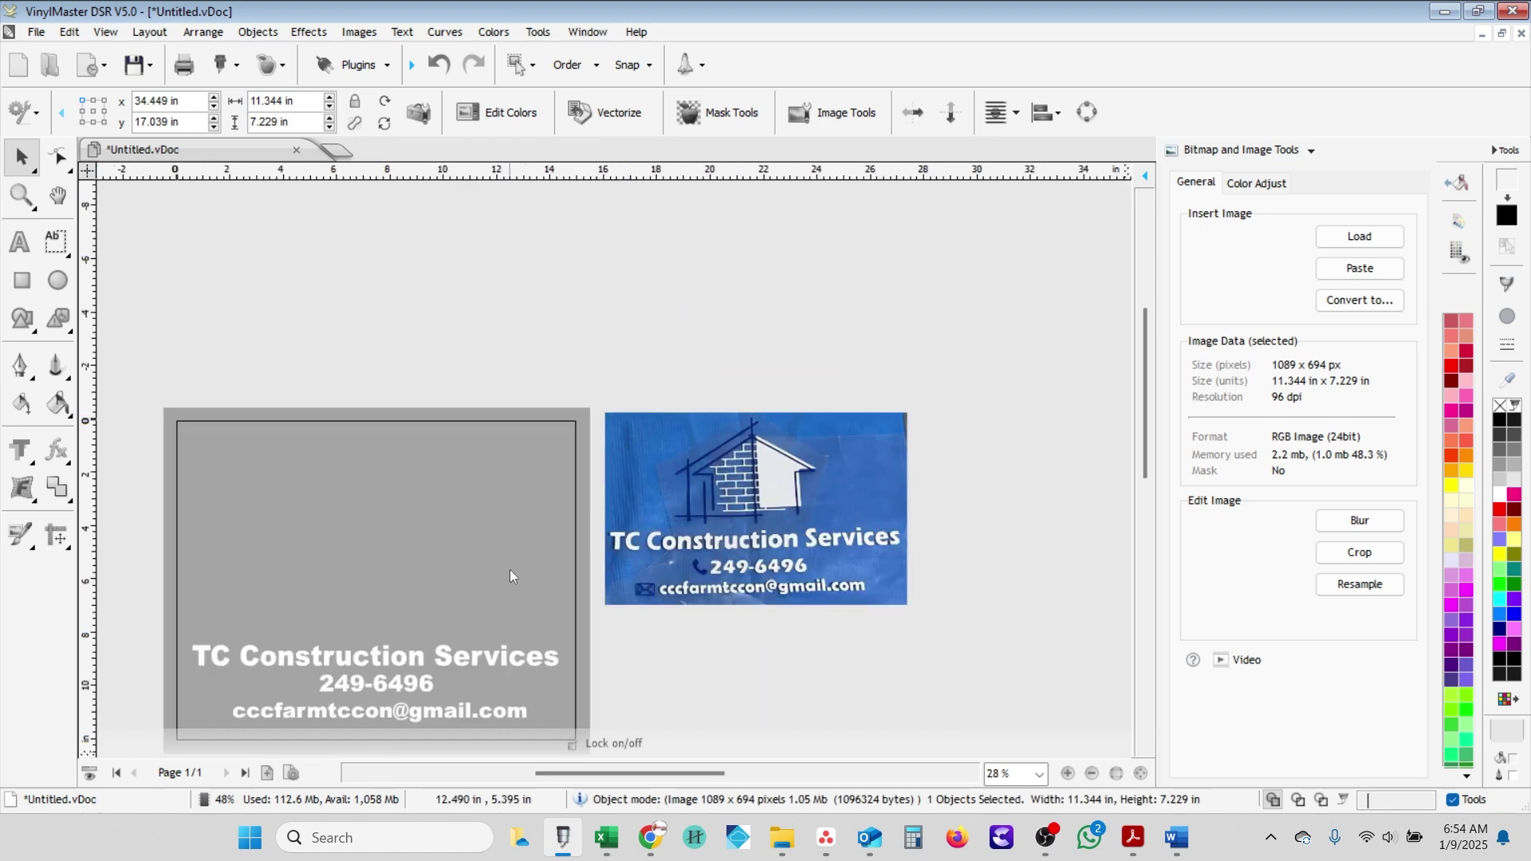
pyautogui.scroll(1, 494, 614)
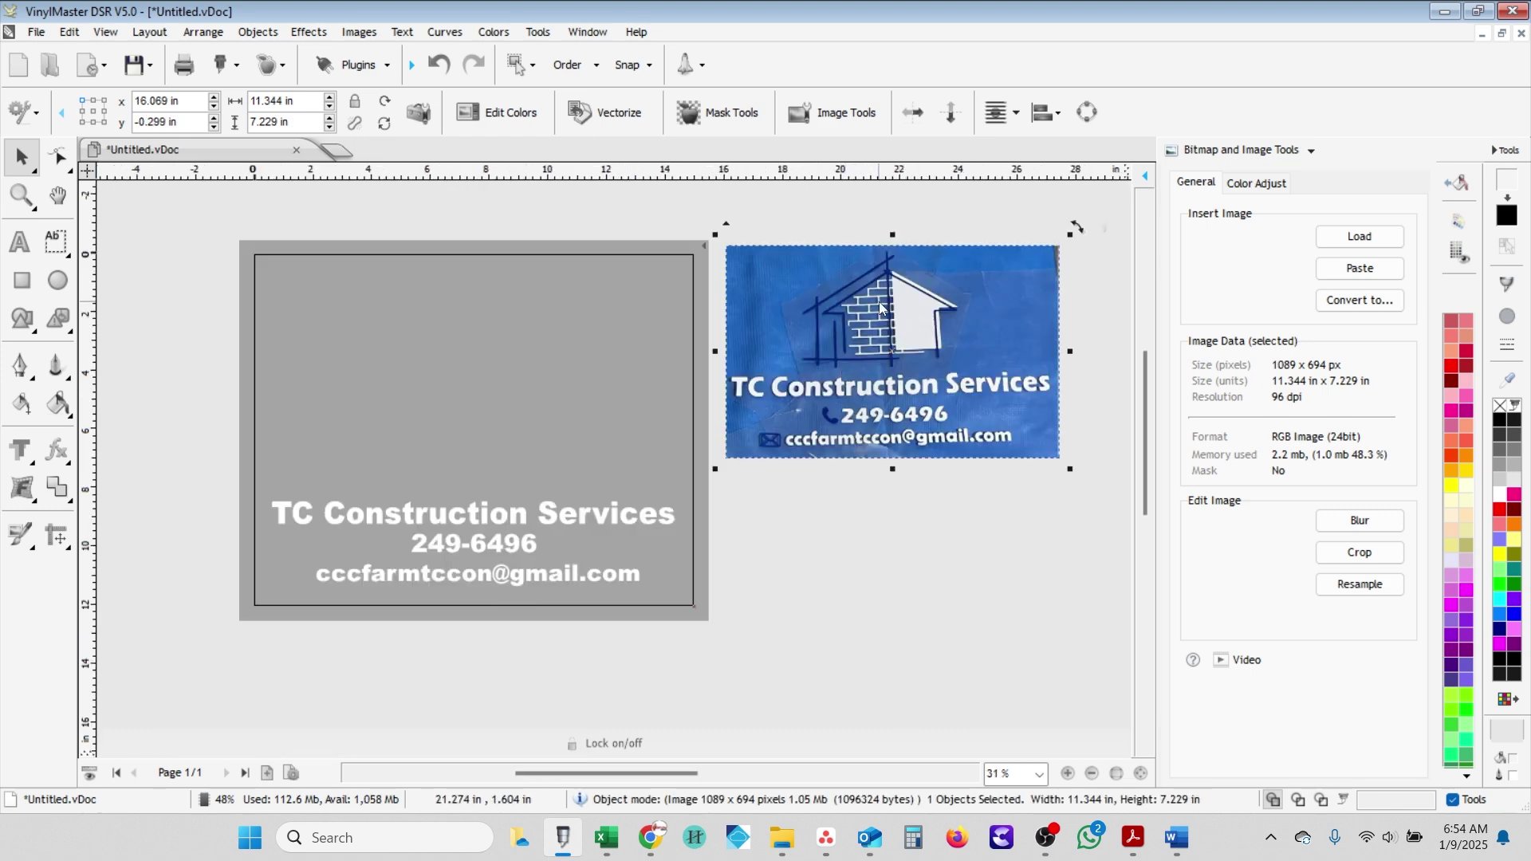
pyautogui.moveTo(879, 302); pyautogui.dragTo(878, 333)
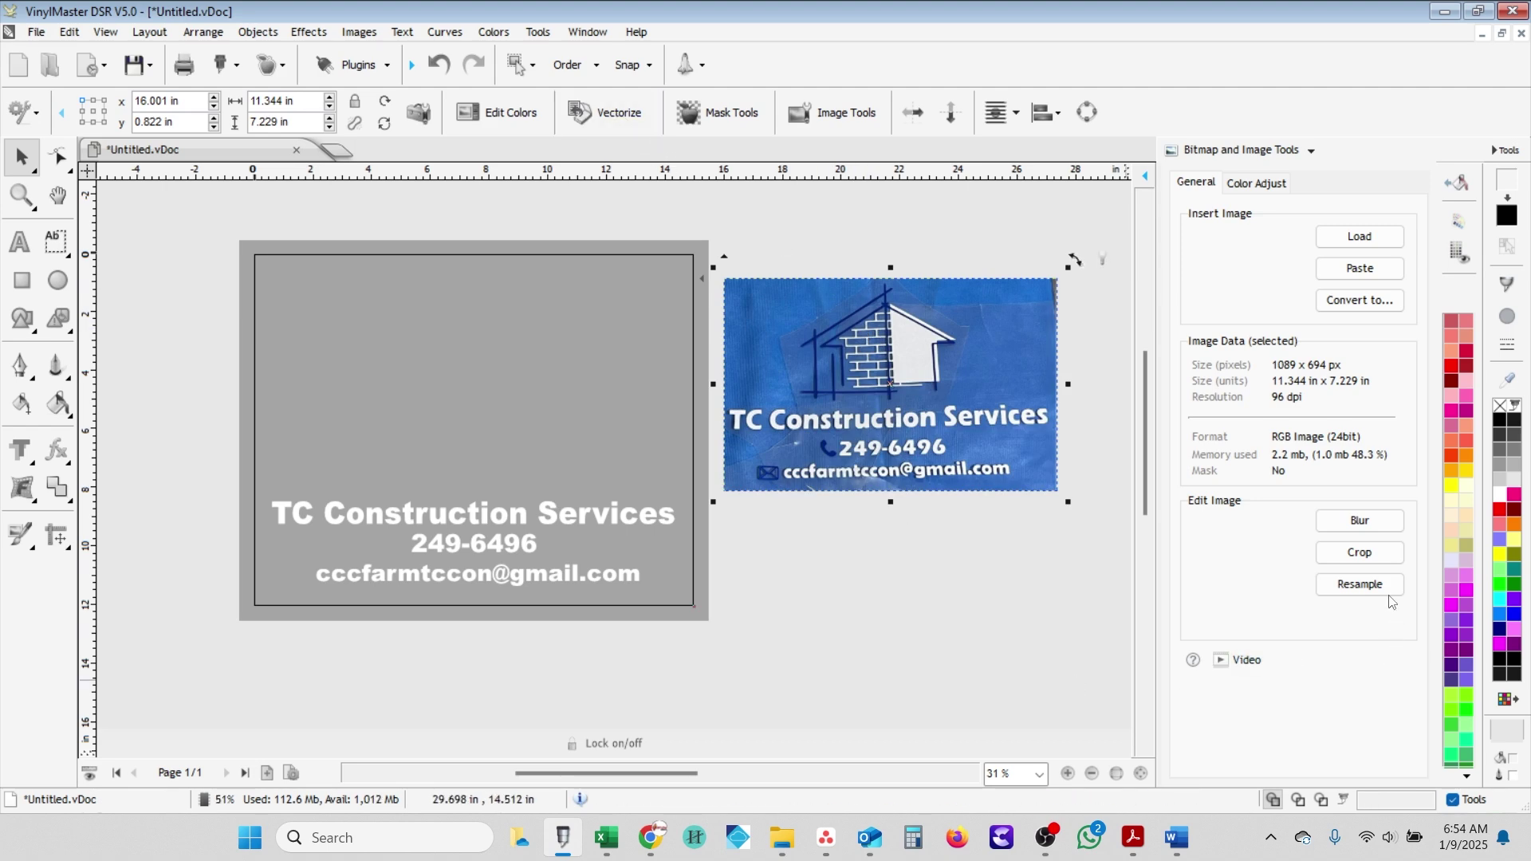
pyautogui.click(1360, 552)
# - Crop the photo to just the house logo, 532 × 402 px (5.542 × 4.187 in), and move it beside the page
pyautogui.moveTo(710, 636); pyautogui.dragTo(733, 467)
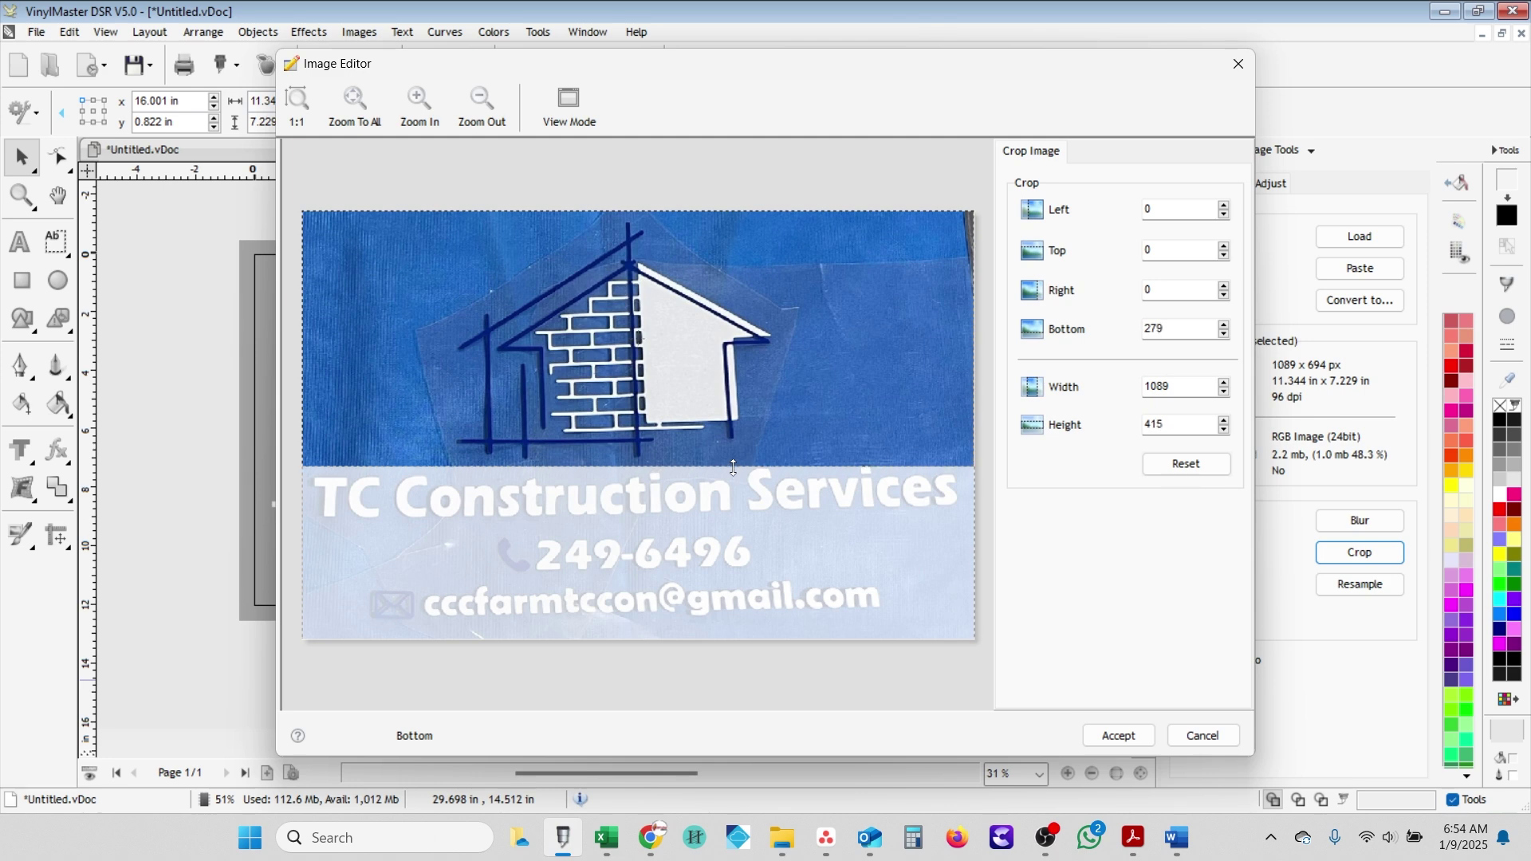
pyautogui.moveTo(968, 364); pyautogui.dragTo(779, 351)
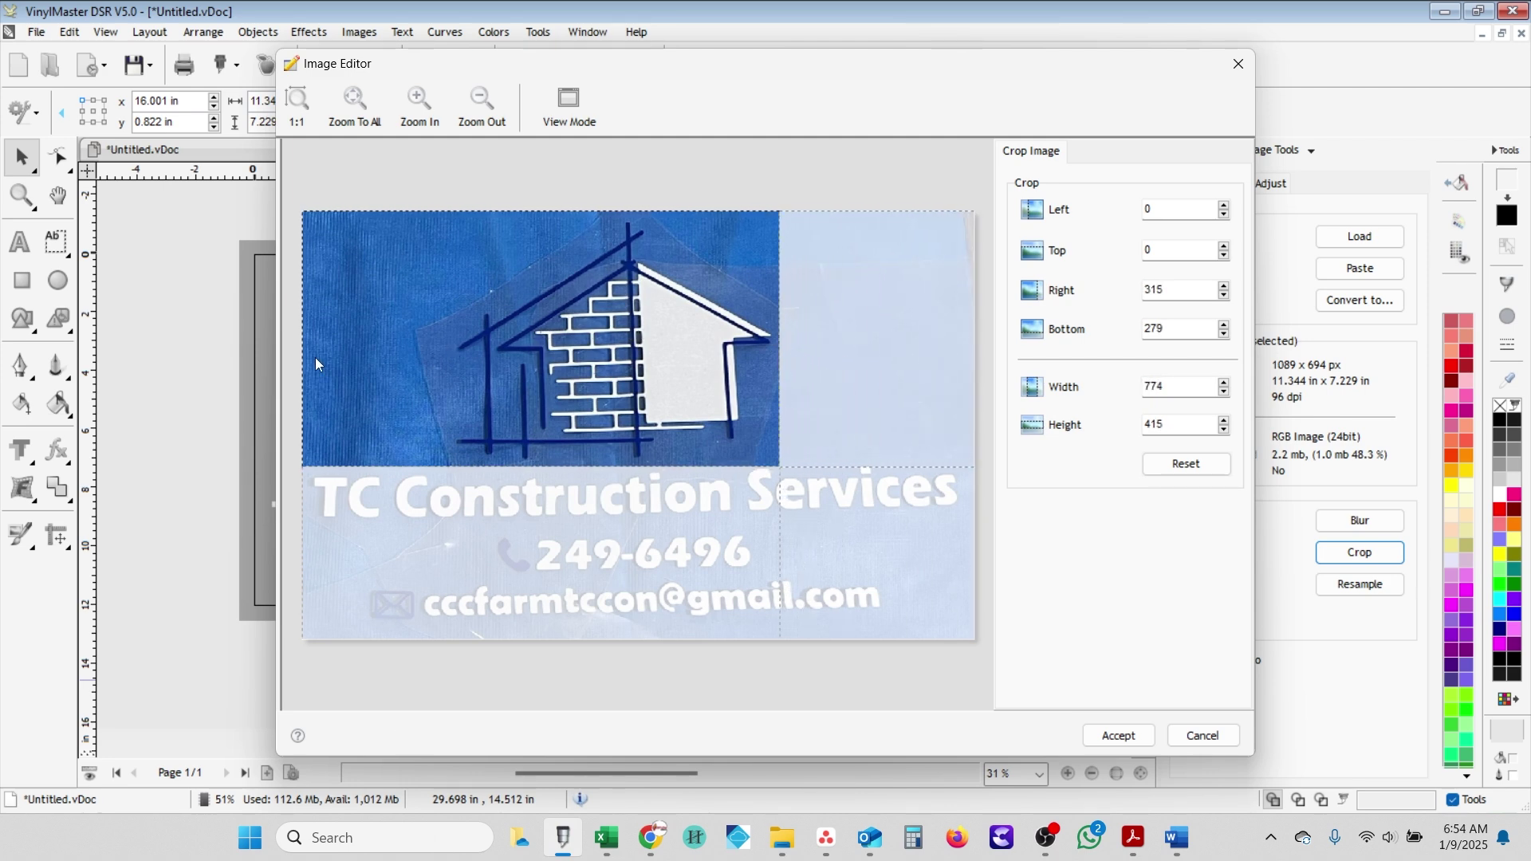
pyautogui.moveTo(296, 362); pyautogui.dragTo(451, 375)
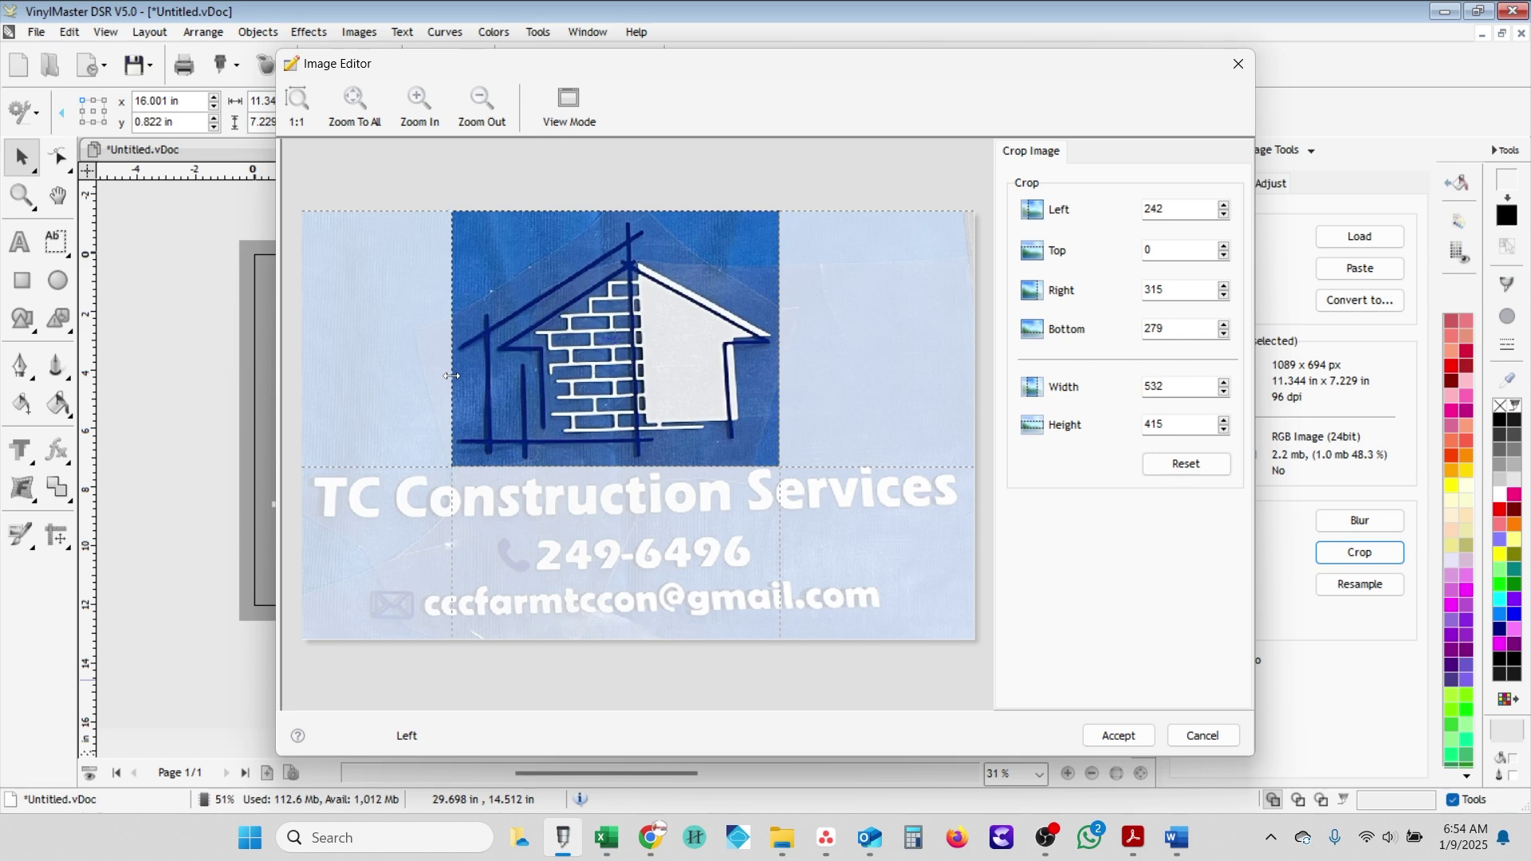
pyautogui.moveTo(600, 210); pyautogui.dragTo(599, 217)
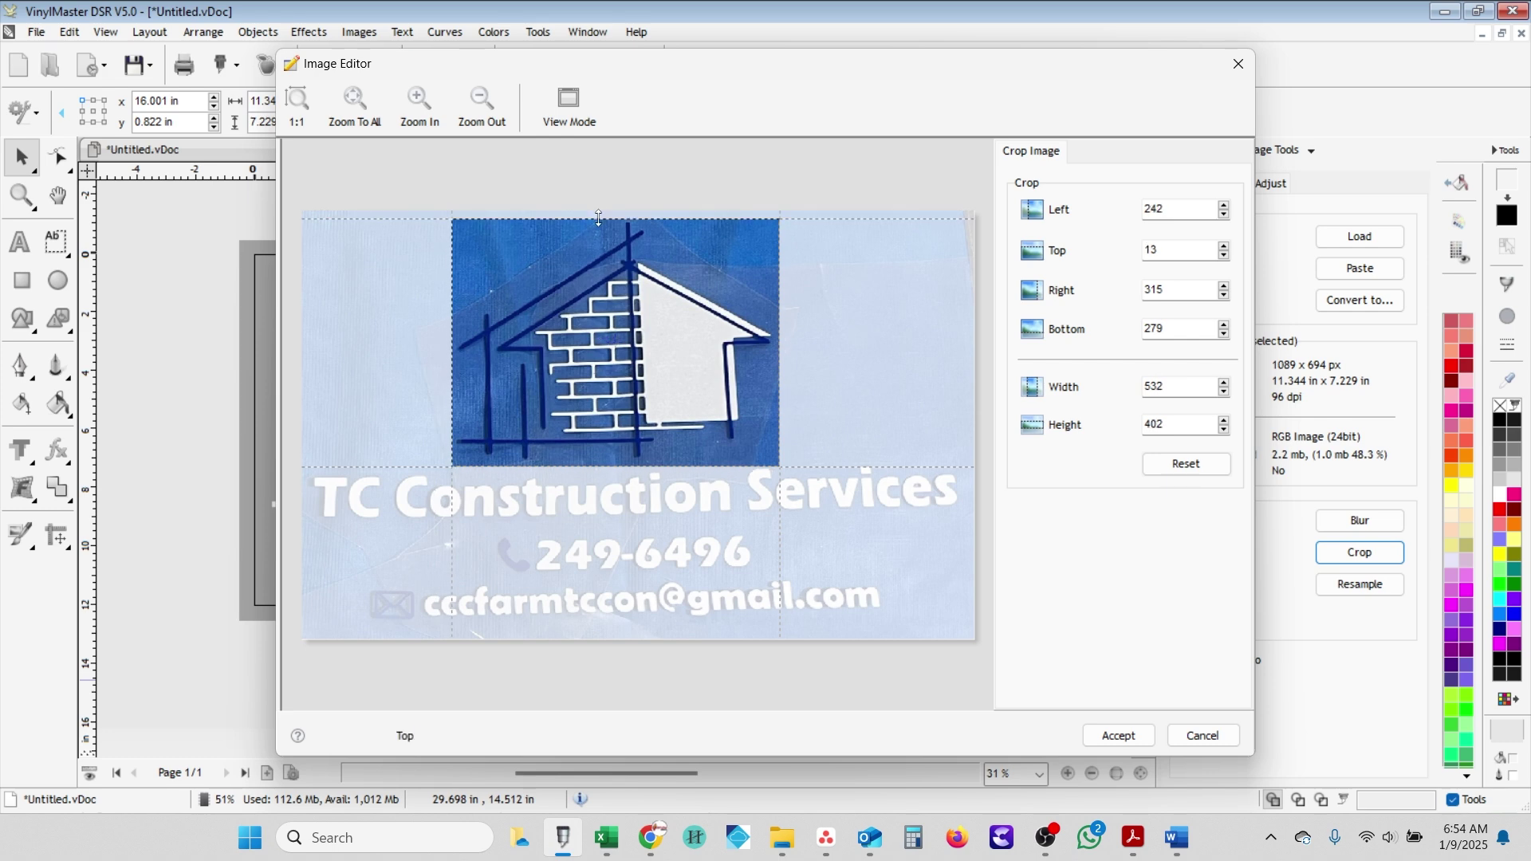
pyautogui.click(1117, 735)
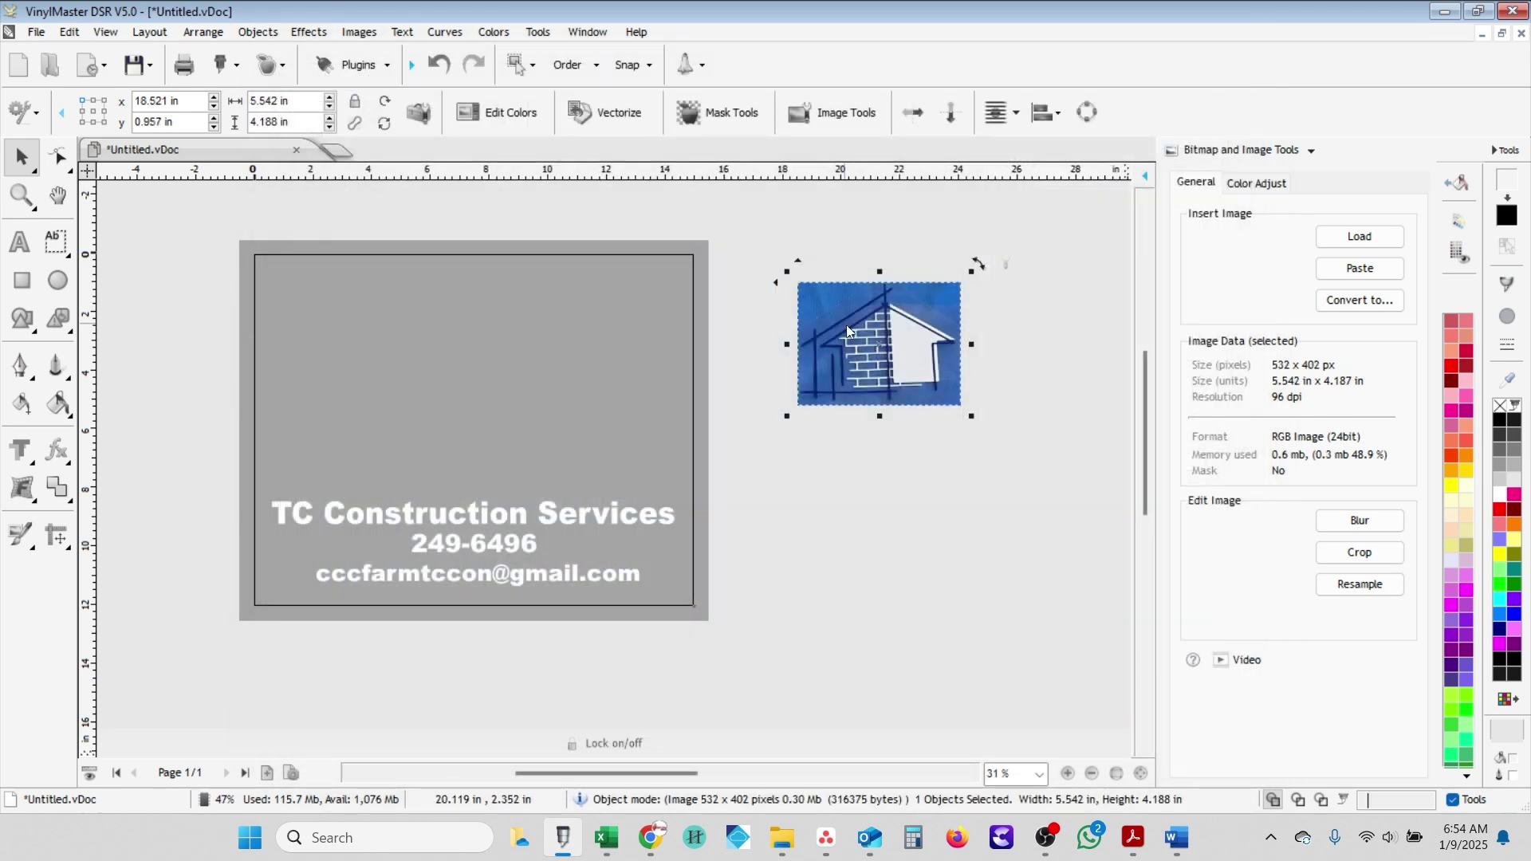
pyautogui.moveTo(846, 324); pyautogui.dragTo(767, 395)
pyautogui.scroll(1, 767, 395)
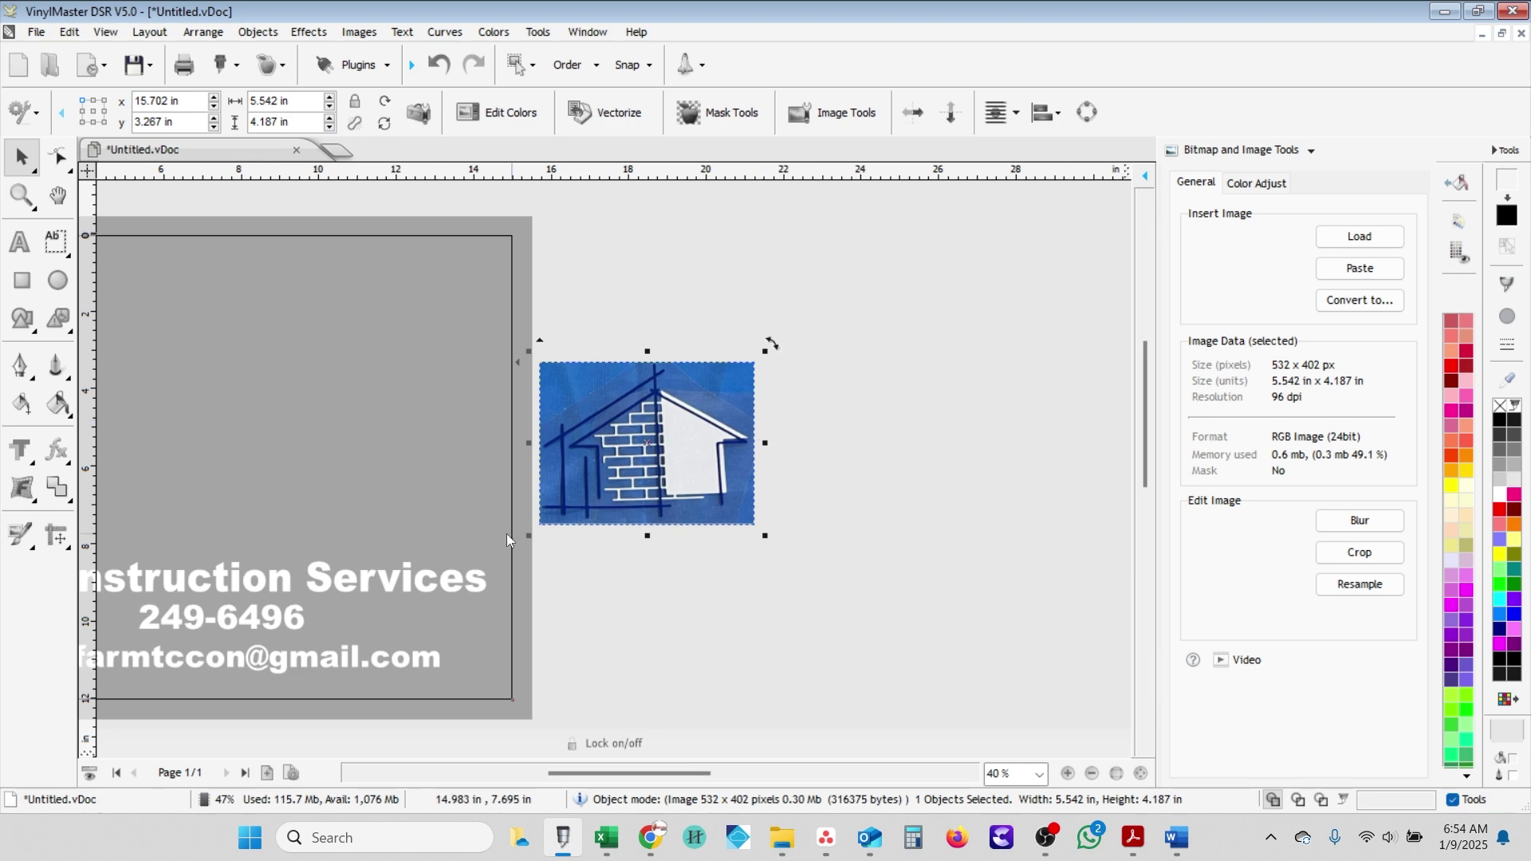
# - In the Vectorizer, try including and excluding the blue, light, white and slate blue trace colours
pyautogui.click(618, 113)
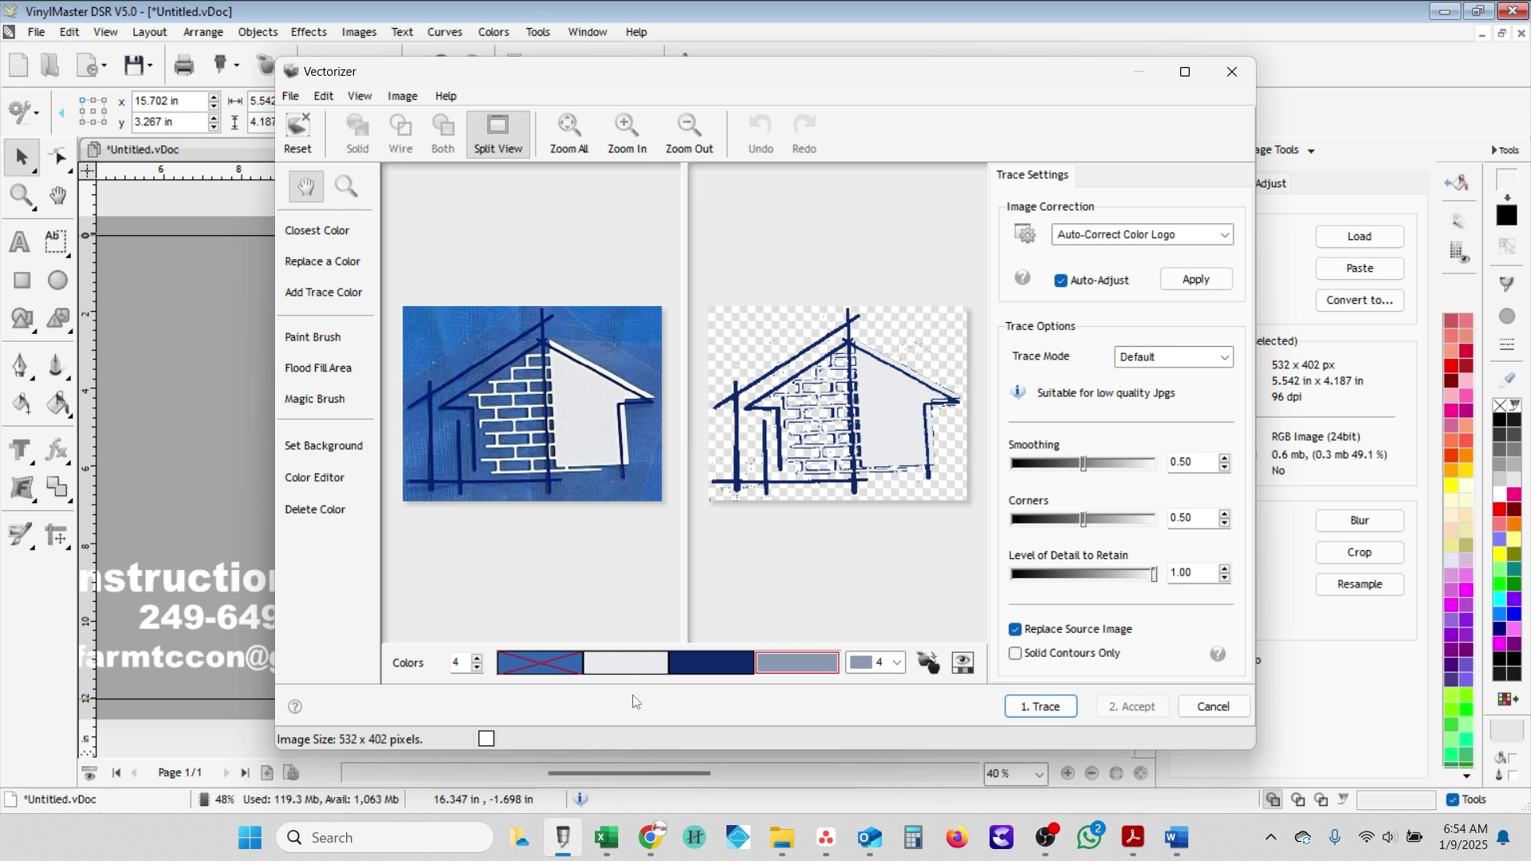
pyautogui.click(551, 675)
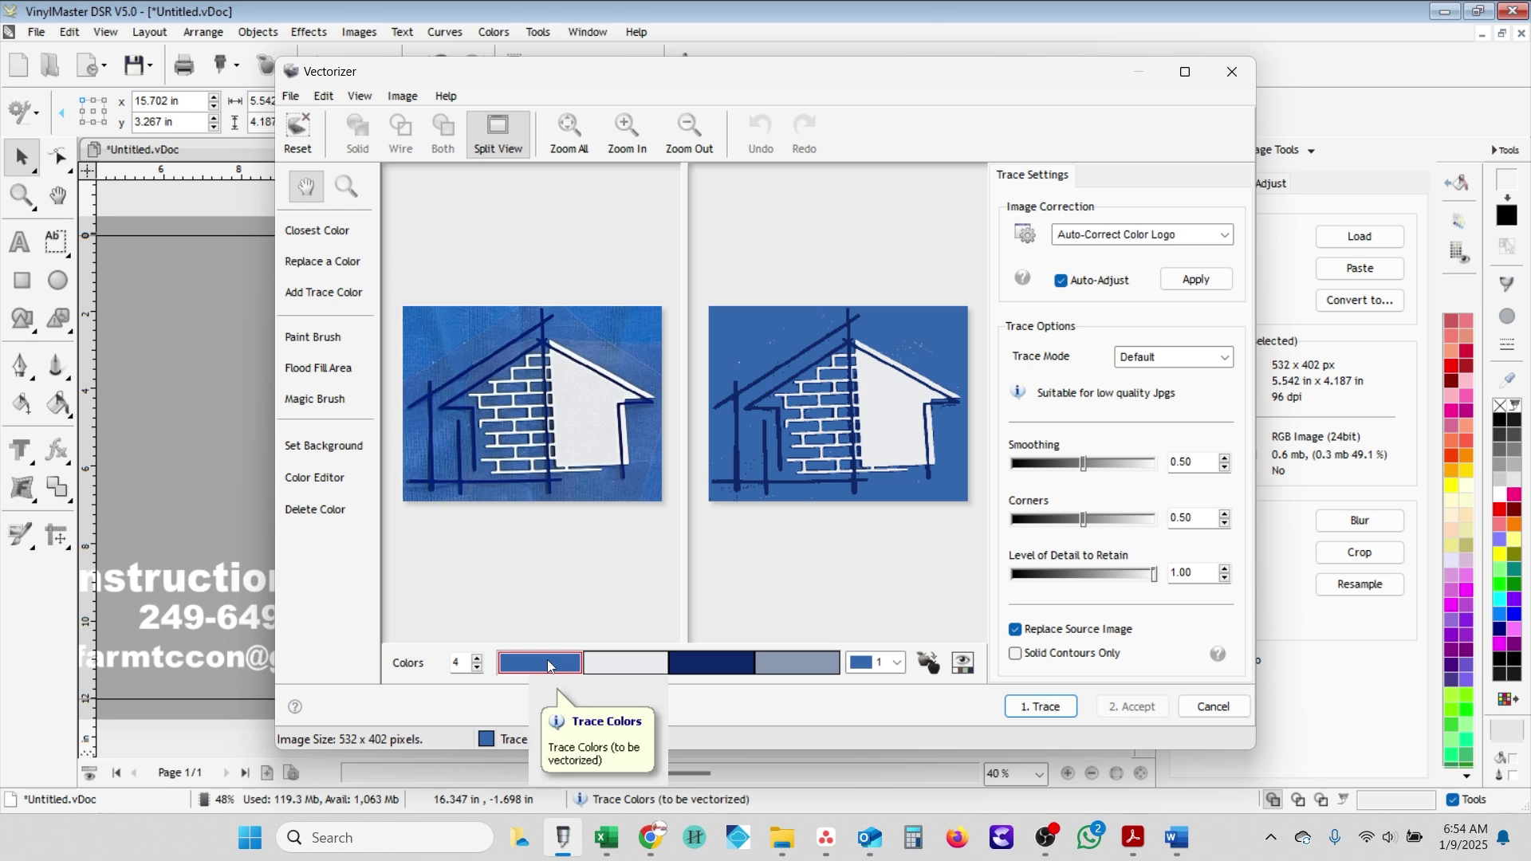
pyautogui.click(549, 667)
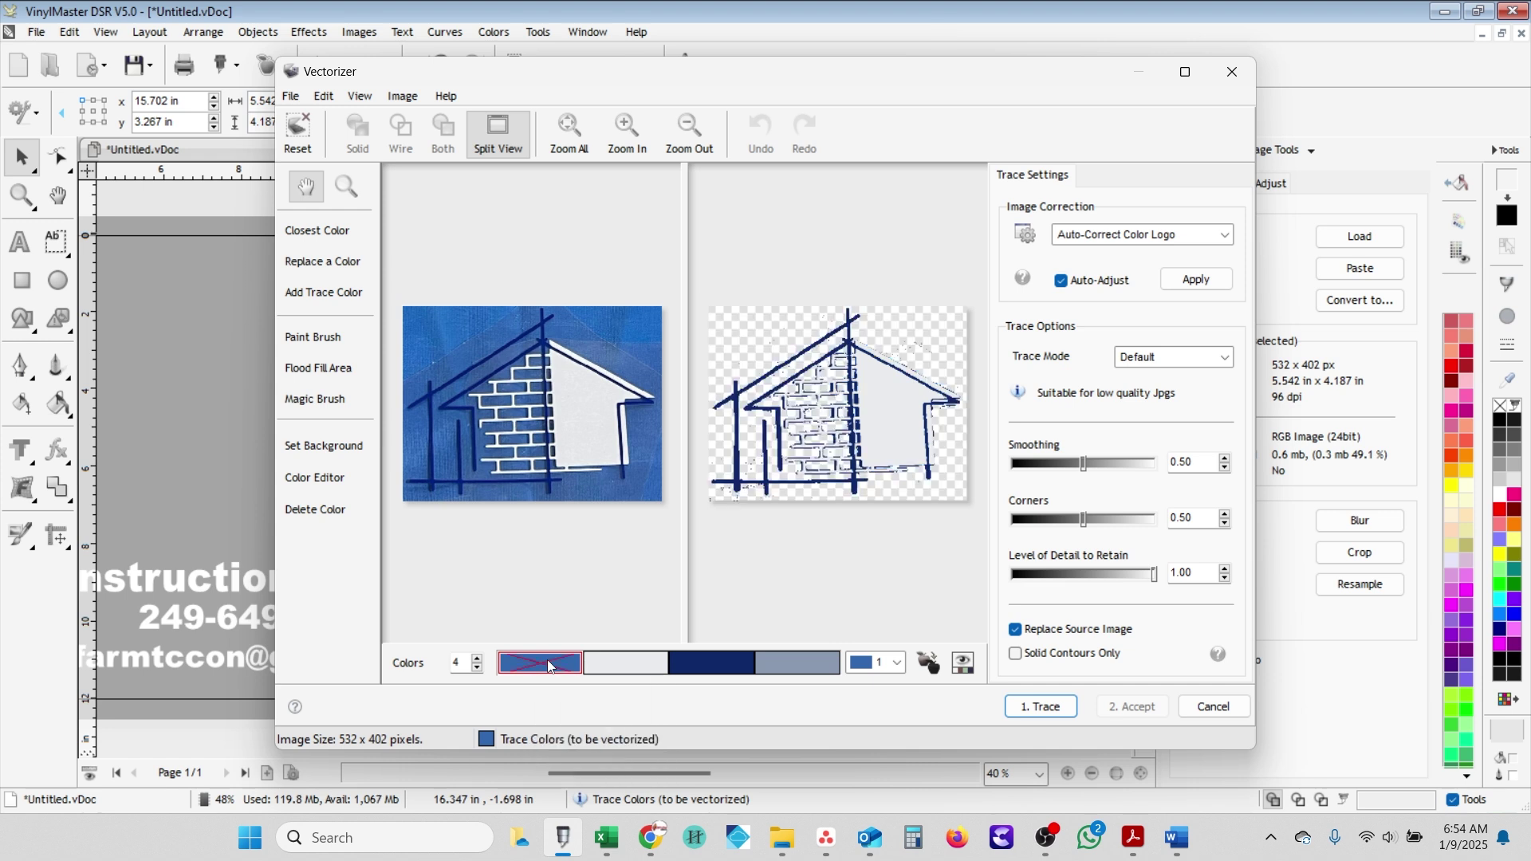
pyautogui.click(617, 670)
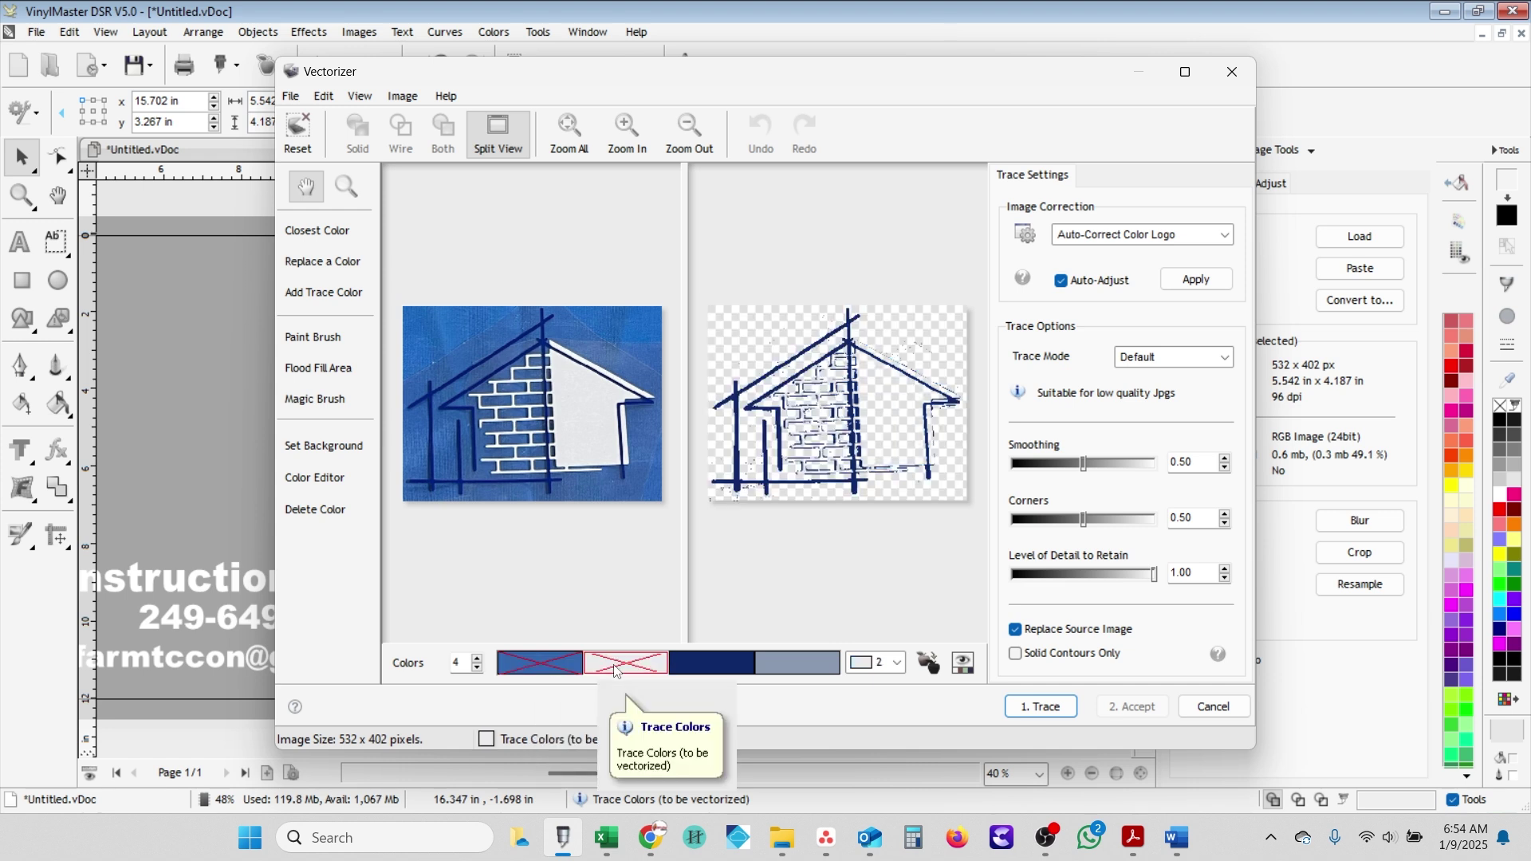
pyautogui.click(616, 670)
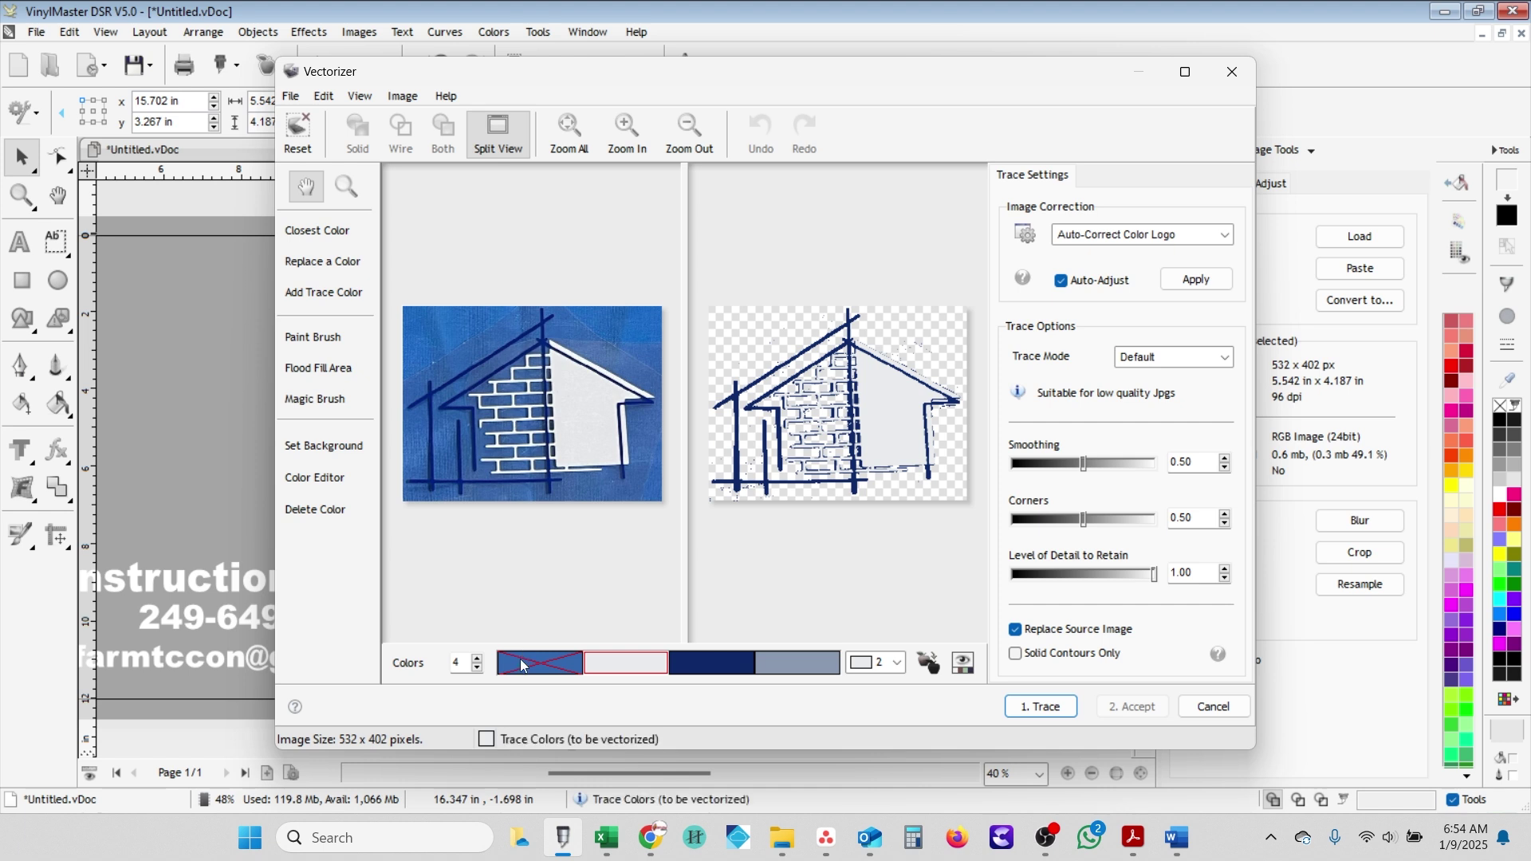
pyautogui.click(521, 664)
pyautogui.click(650, 669)
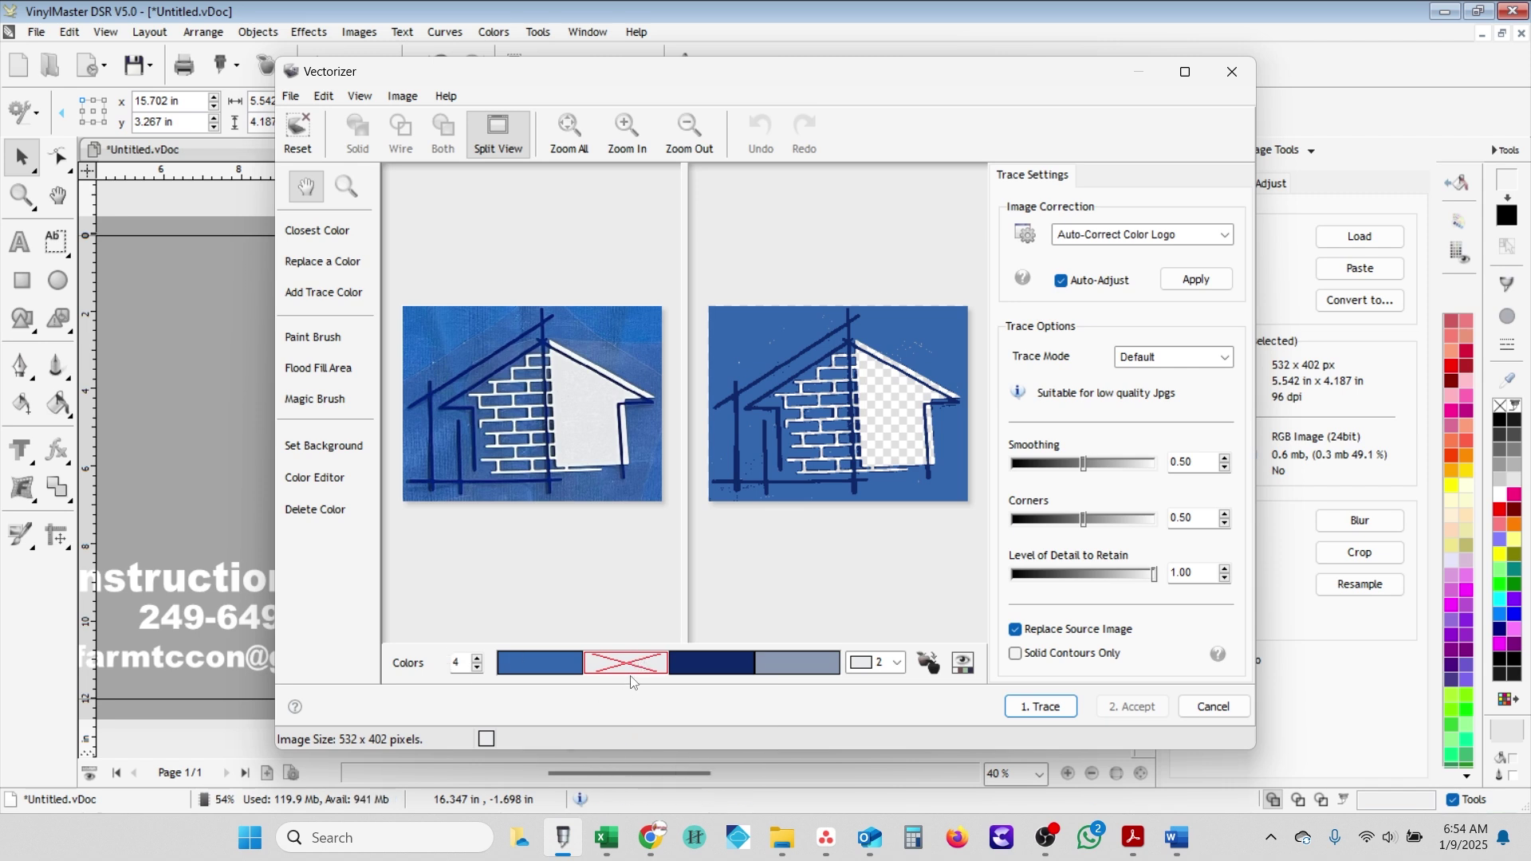
pyautogui.click(627, 667)
pyautogui.click(770, 670)
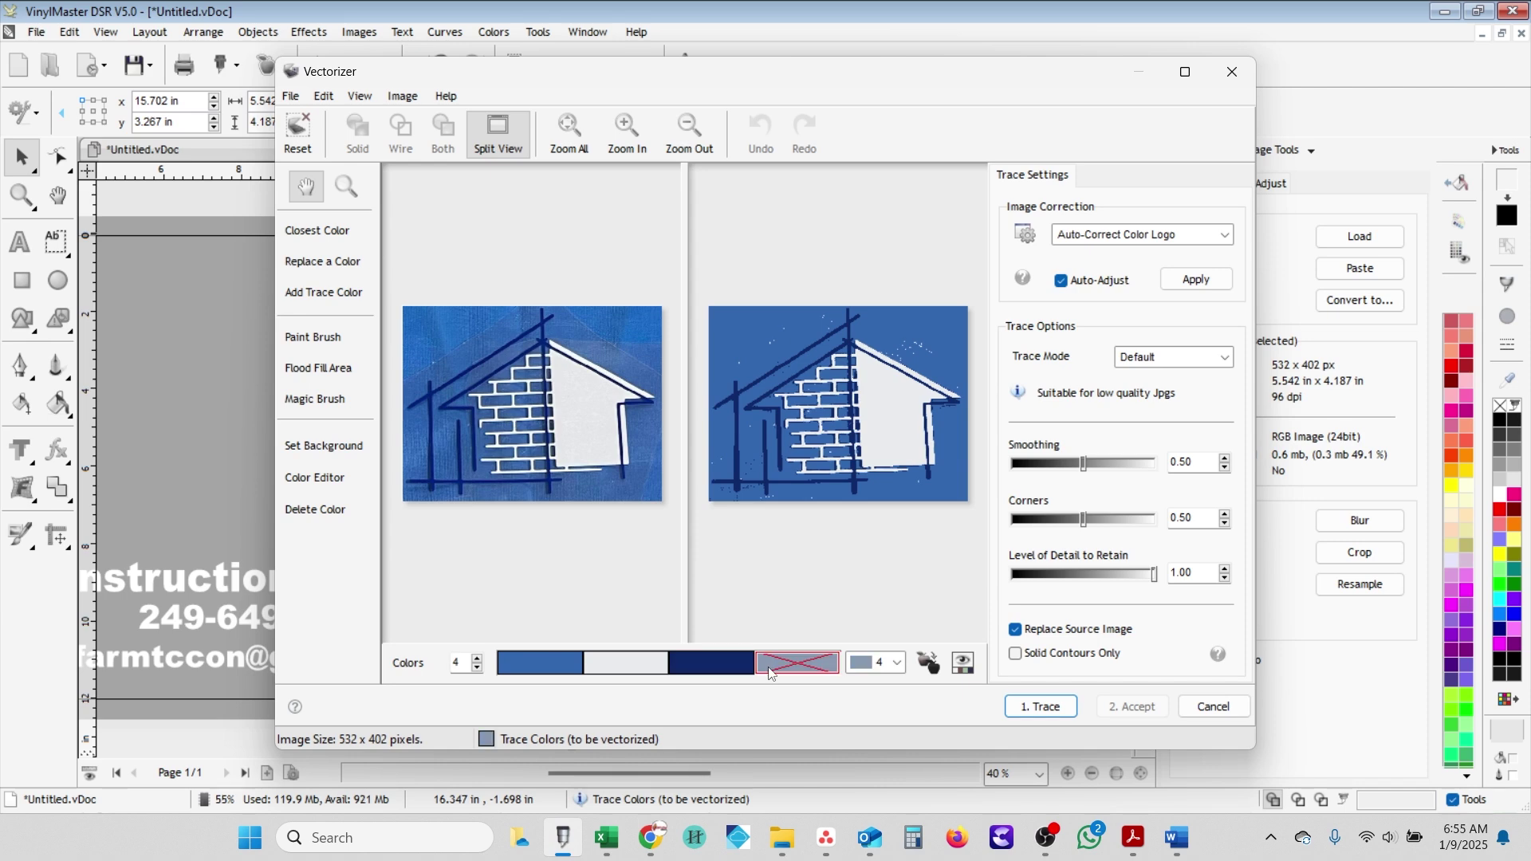
pyautogui.doubleClick(770, 669)
pyautogui.click(766, 482)
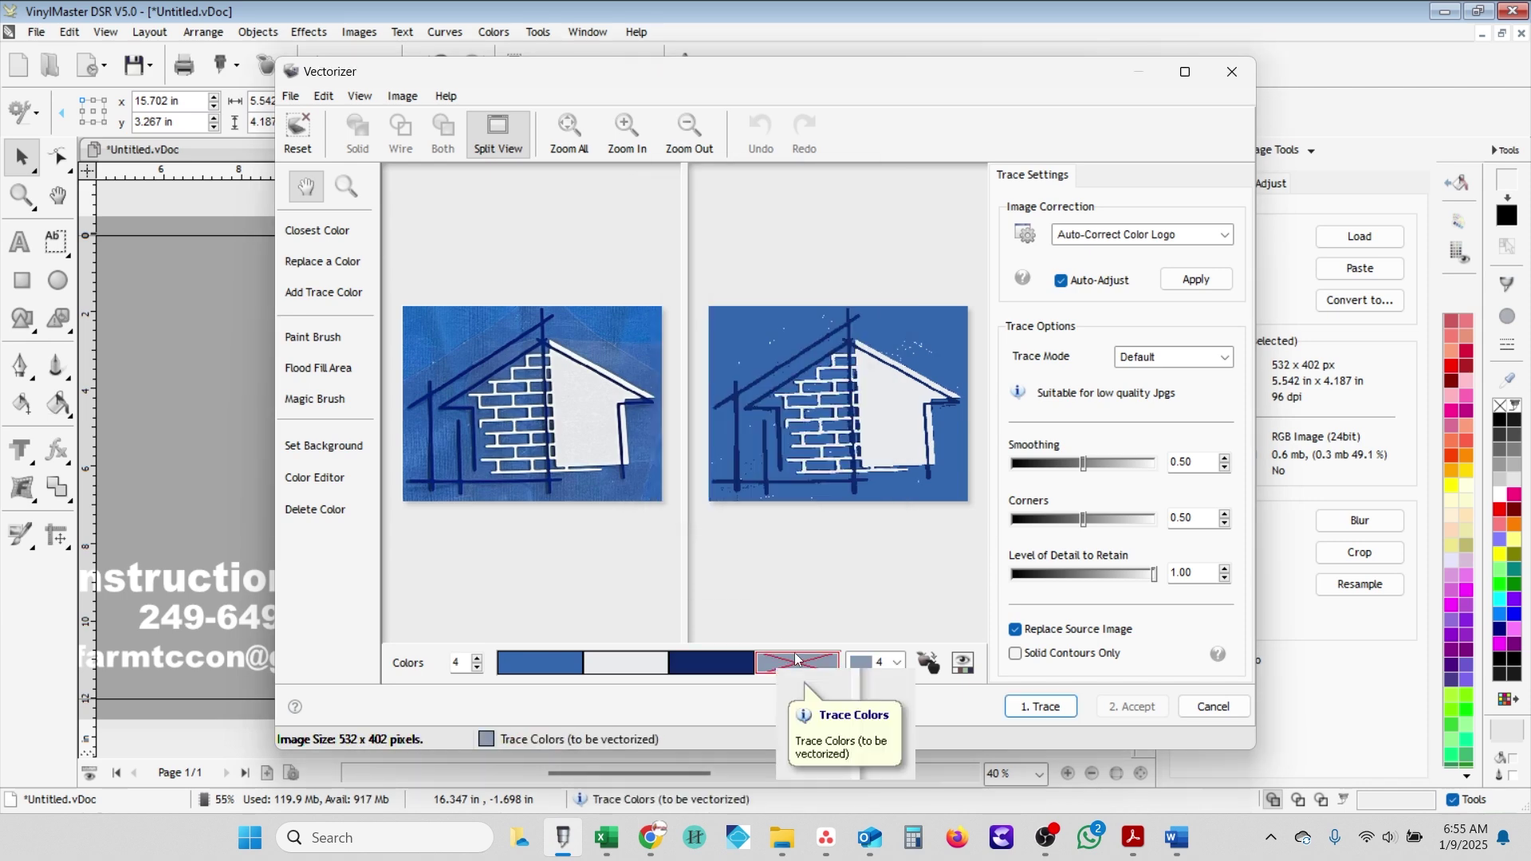
# - Trace the house without the blue background, accept it, and move the navy vector onto the page
pyautogui.click(1054, 708)
pyautogui.click(538, 665)
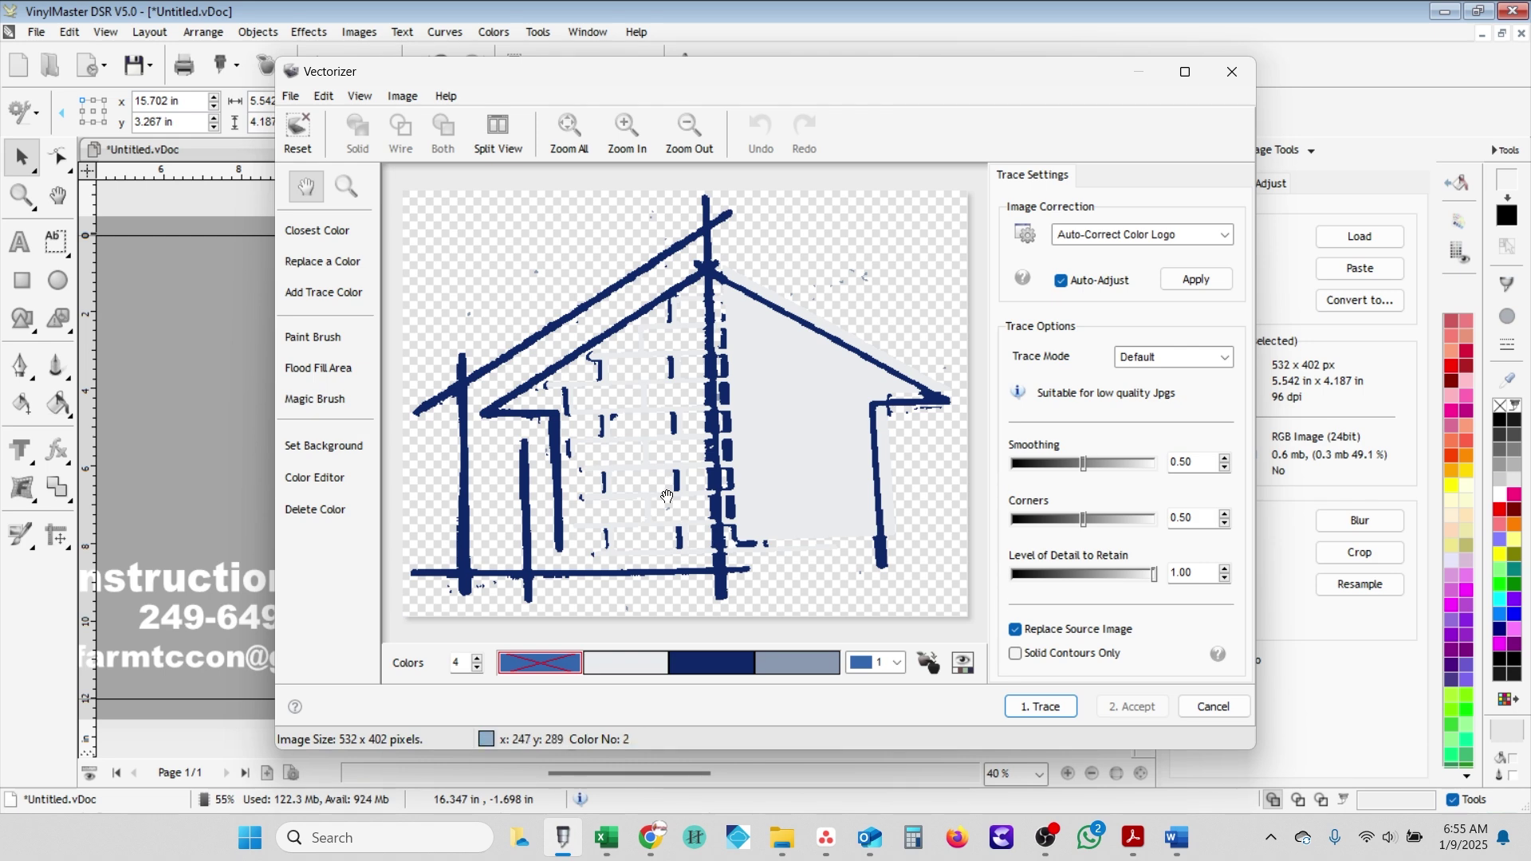
pyautogui.click(627, 139)
pyautogui.click(627, 138)
pyautogui.click(689, 132)
pyautogui.click(1040, 706)
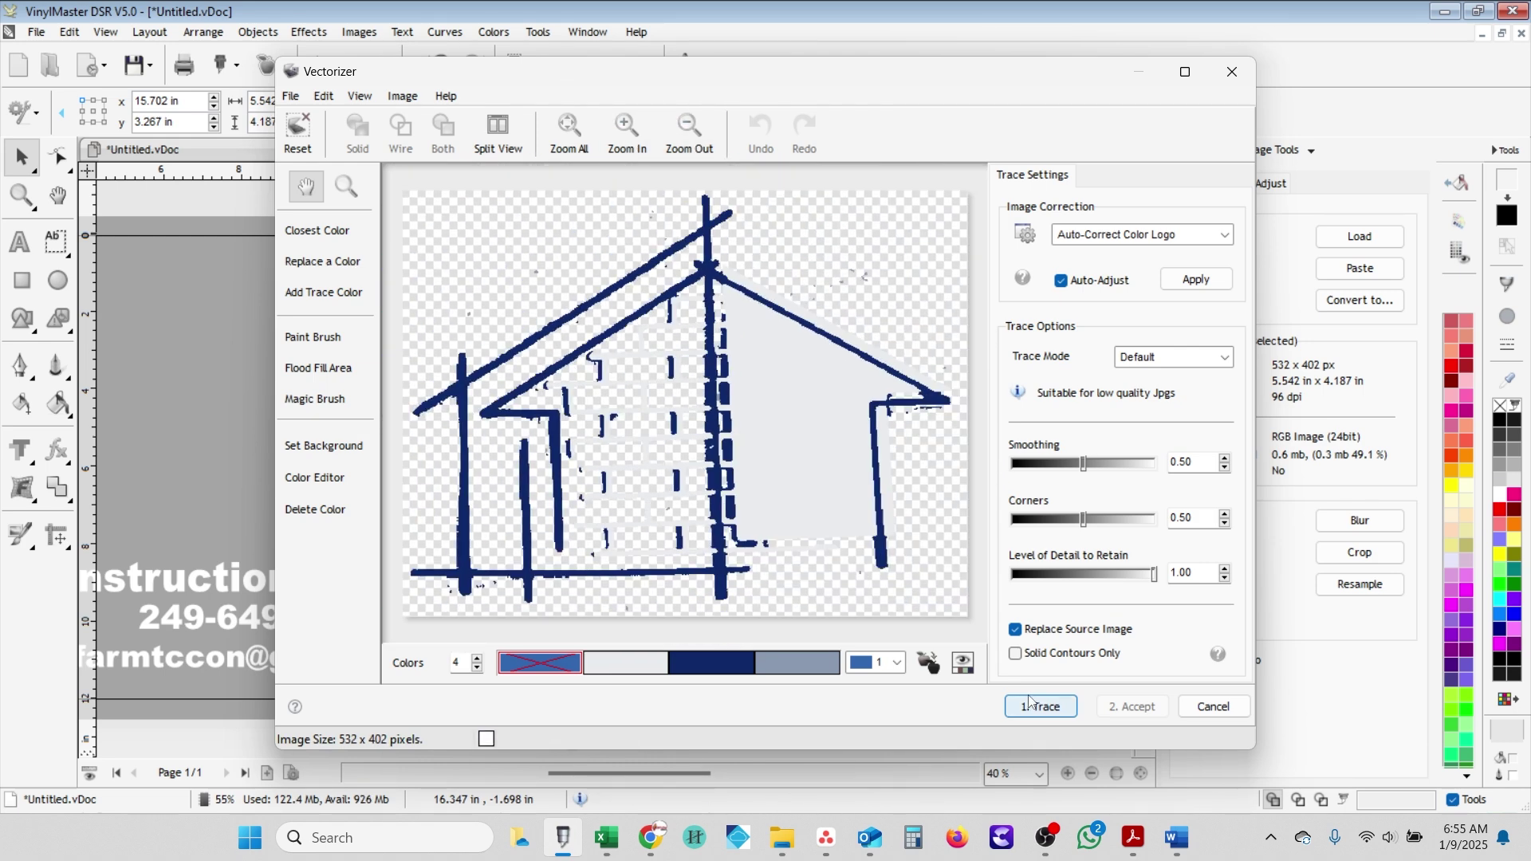
pyautogui.click(1133, 706)
pyautogui.moveTo(648, 426)
pyautogui.mouseDown()
pyautogui.moveTo(375, 426)
pyautogui.moveTo(236, 387)
pyautogui.mouseUp()
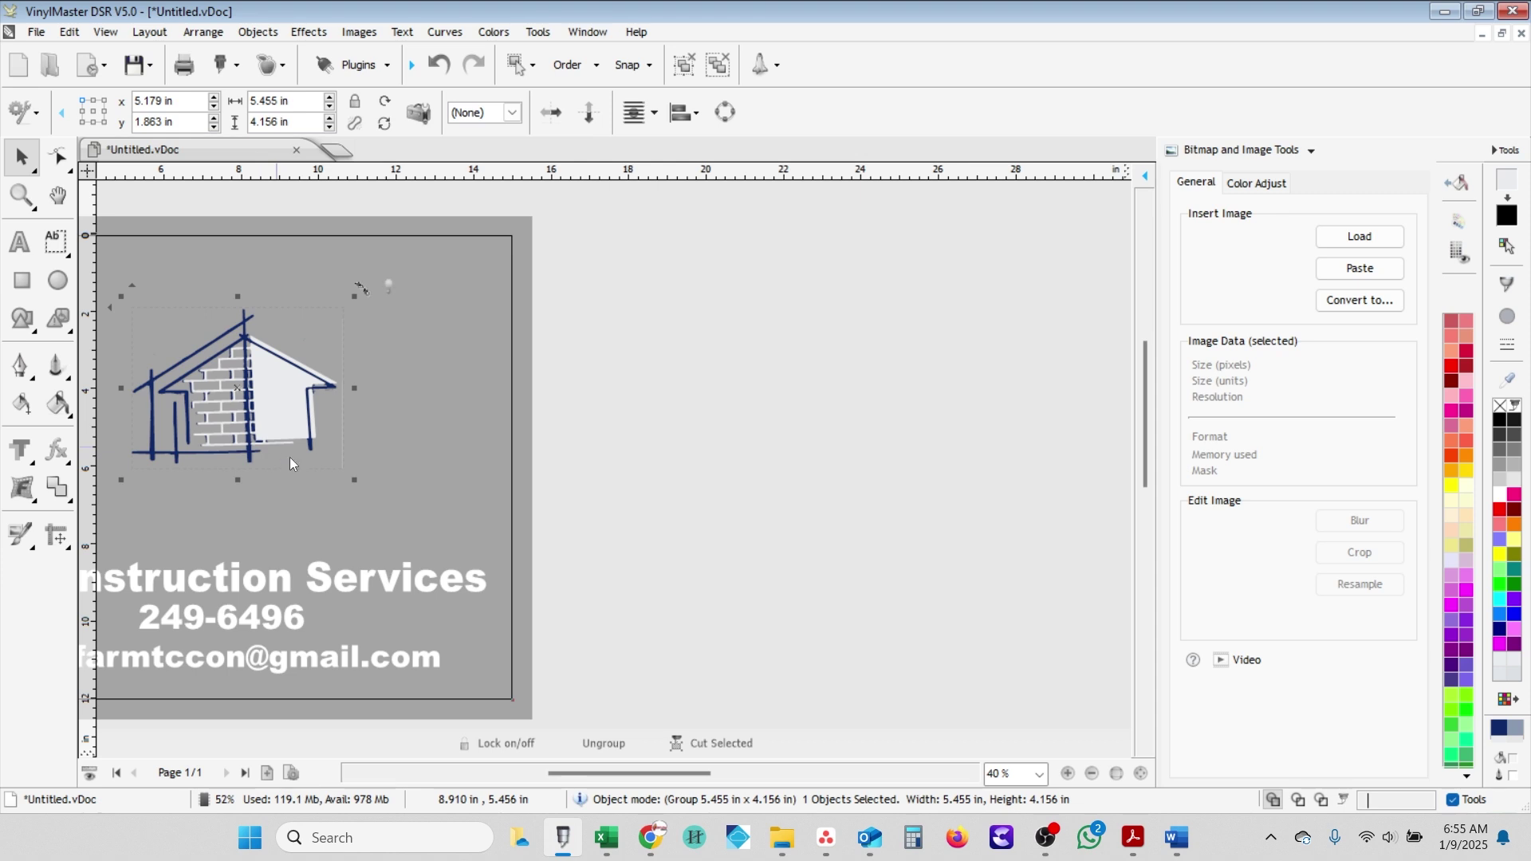
# - Enlarge the traced house to about 10.9×8.3 in and position it above the company name
pyautogui.moveTo(351, 478); pyautogui.dragTo(483, 579)
pyautogui.scroll(-1, 302, 444)
pyautogui.scroll(-1, 240, 409)
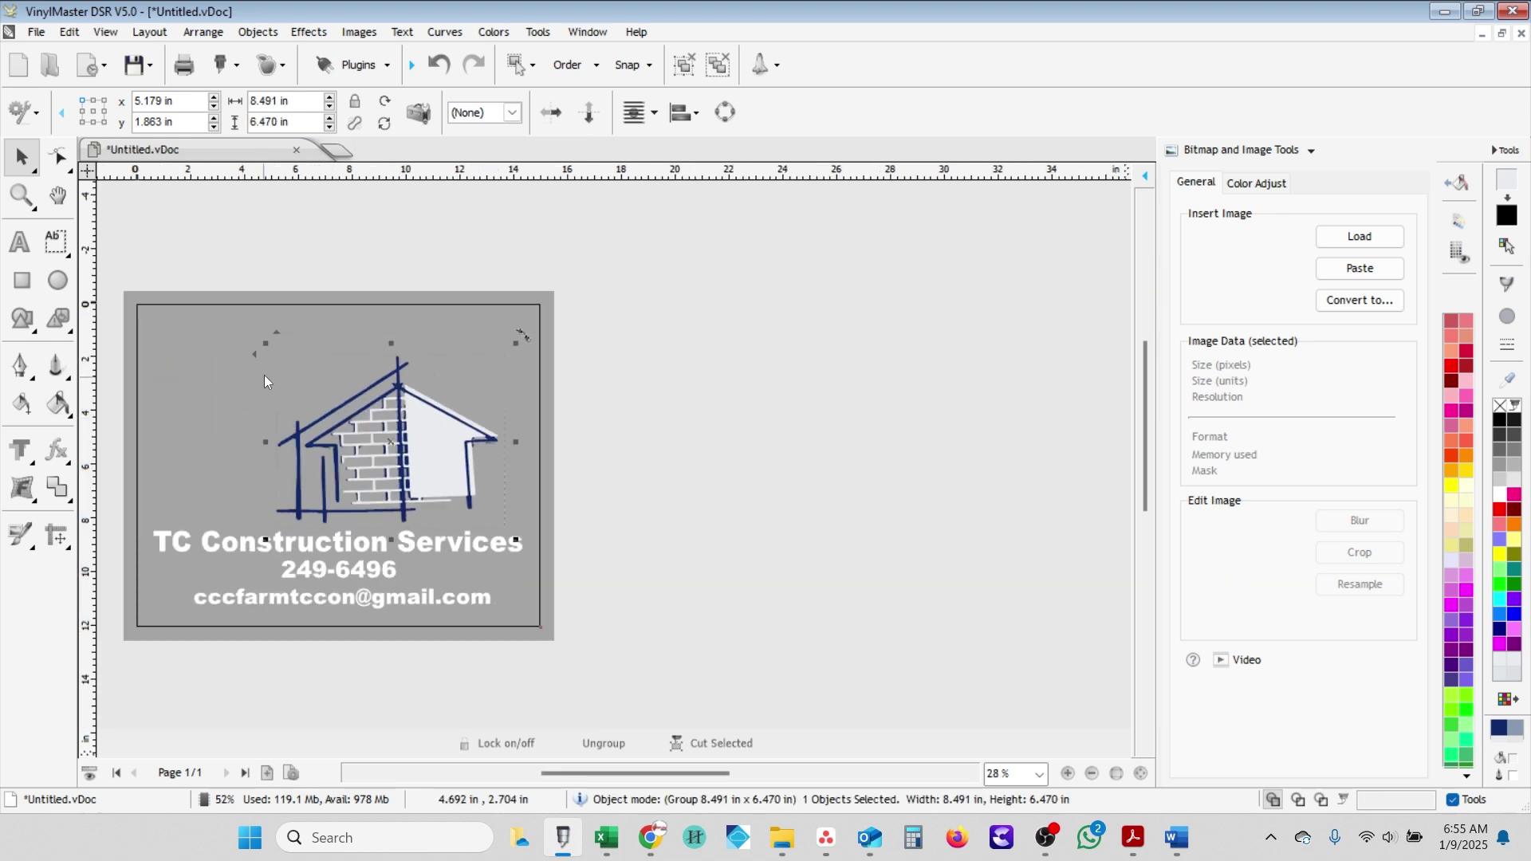
pyautogui.moveTo(268, 344); pyautogui.dragTo(200, 327)
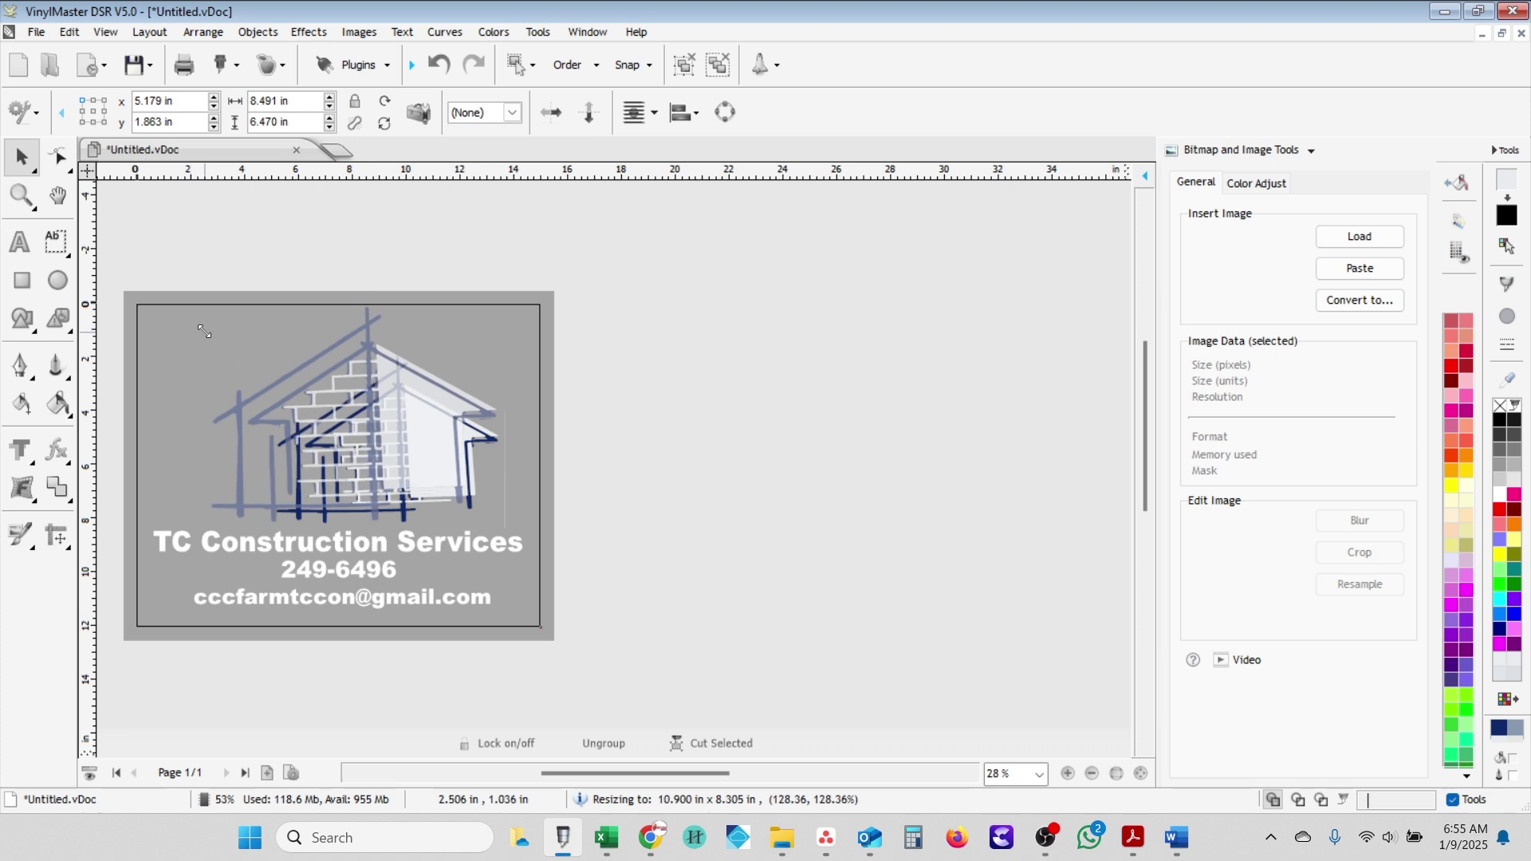
pyautogui.moveTo(362, 453)
pyautogui.mouseDown()
pyautogui.moveTo(343, 442)
pyautogui.moveTo(353, 452)
pyautogui.mouseUp()
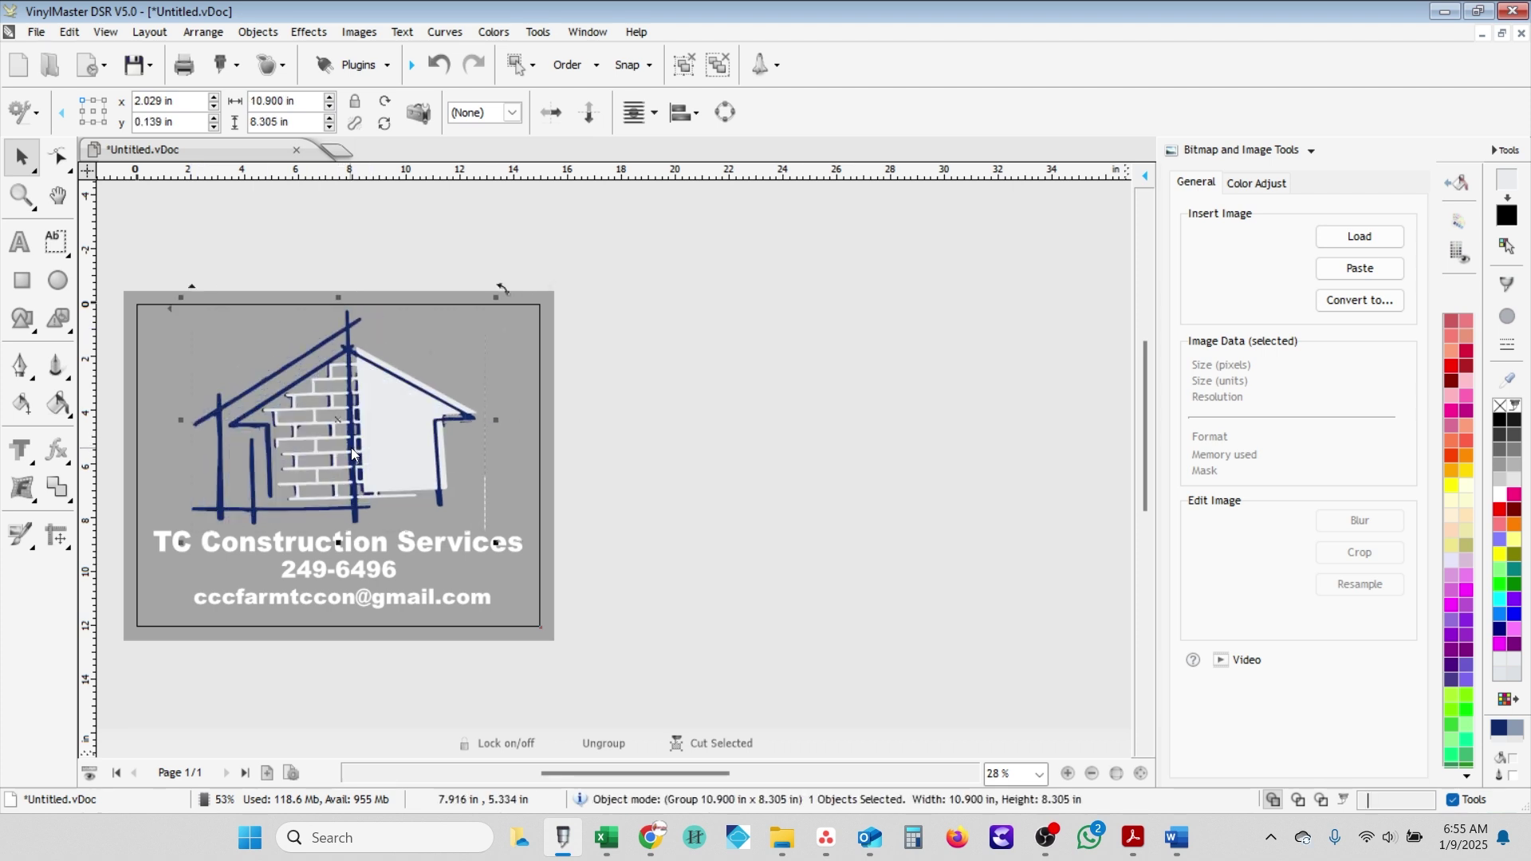
# - Ungroup the traced house and delete the stray thin vertical line beside it
pyautogui.rightClick(354, 455)
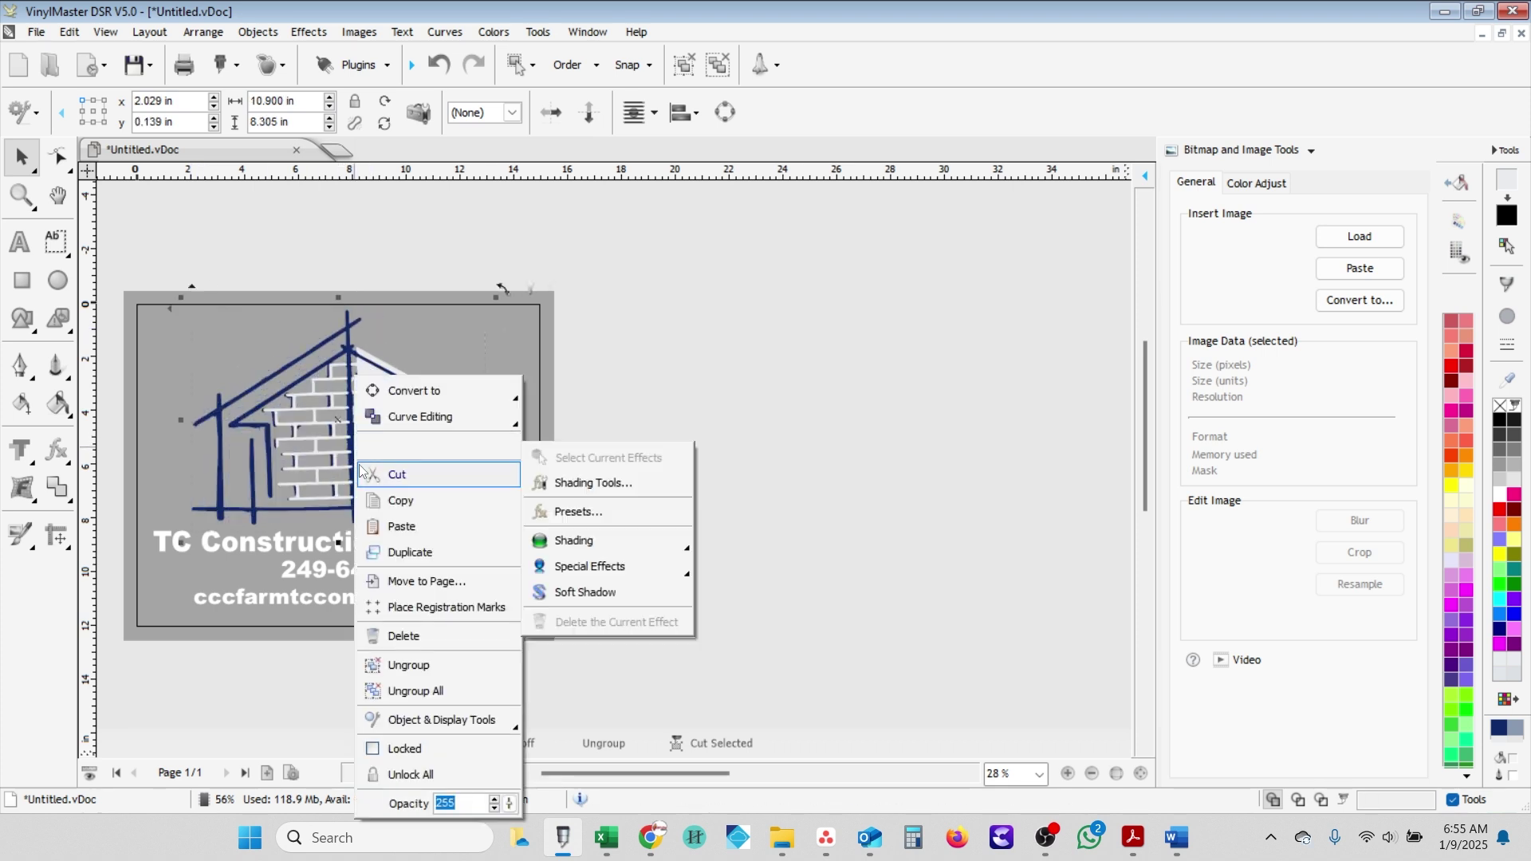
pyautogui.click(440, 670)
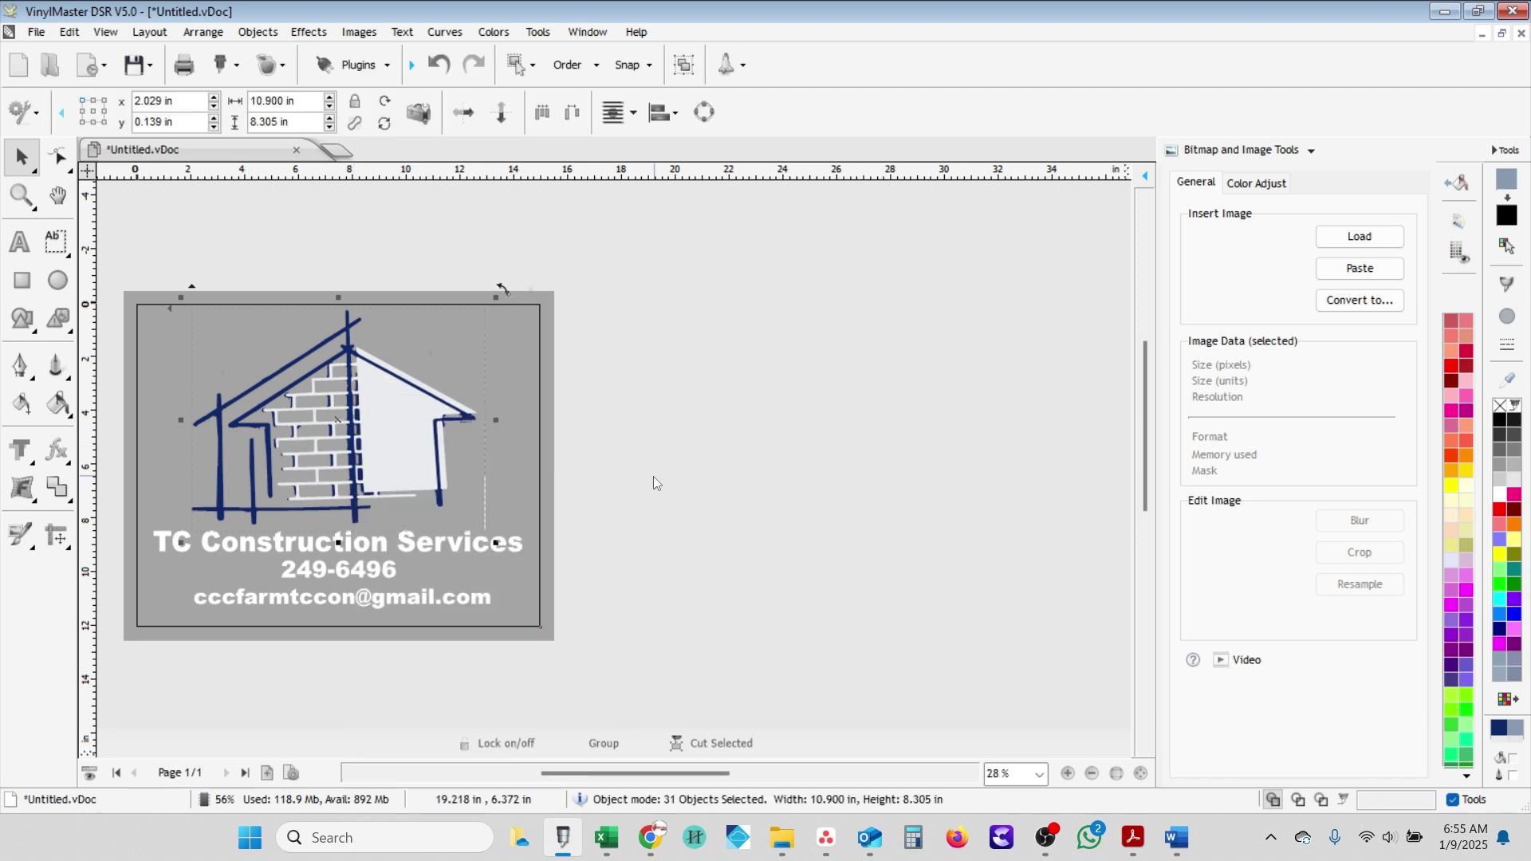
pyautogui.click(548, 519)
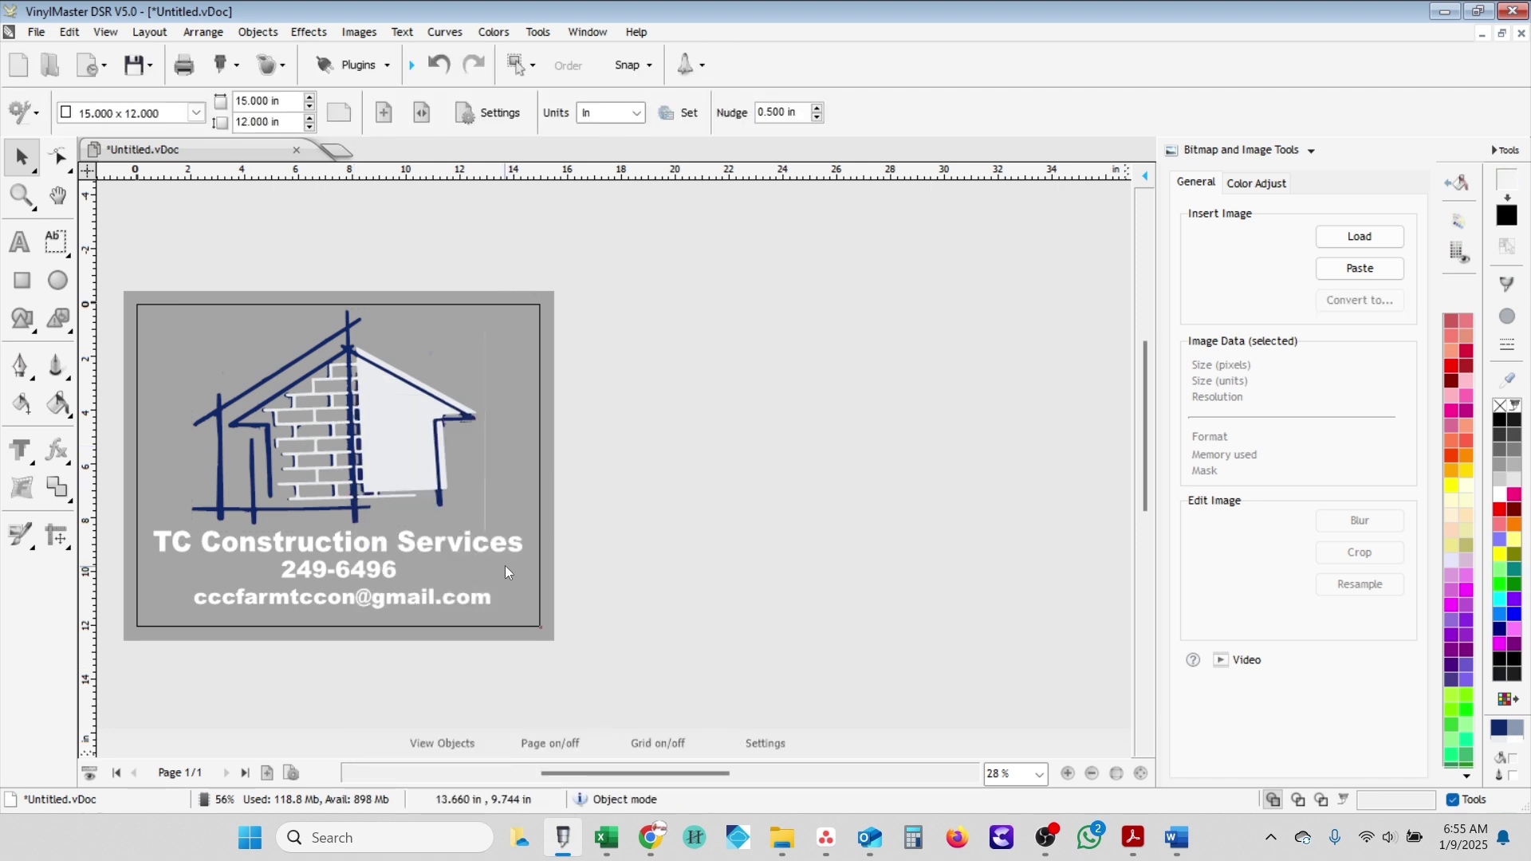
pyautogui.click(485, 503)
pyautogui.moveTo(481, 503); pyautogui.dragTo(647, 518)
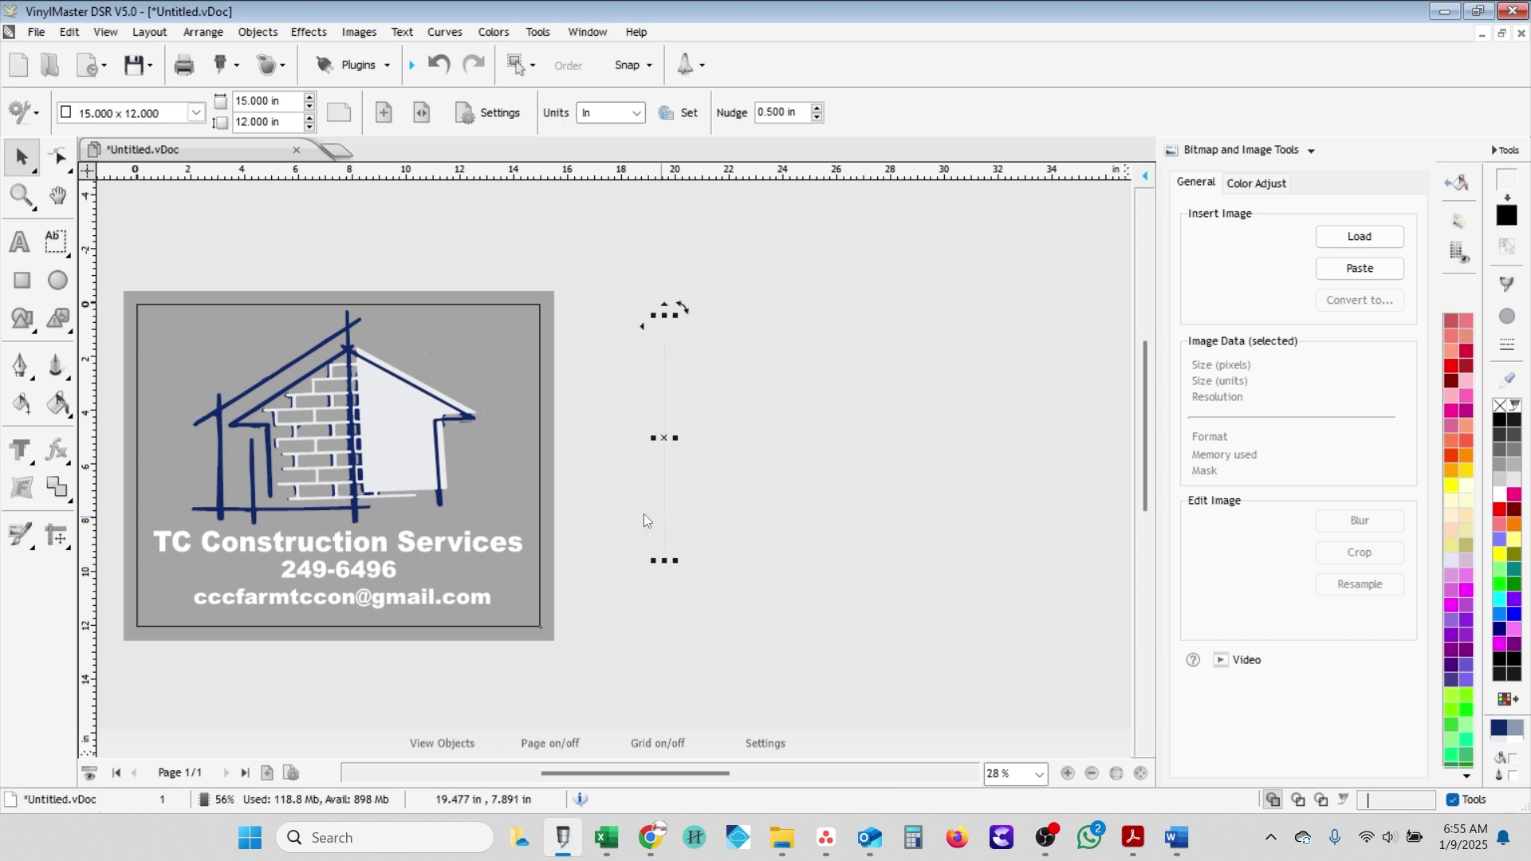
pyautogui.press('Delete')
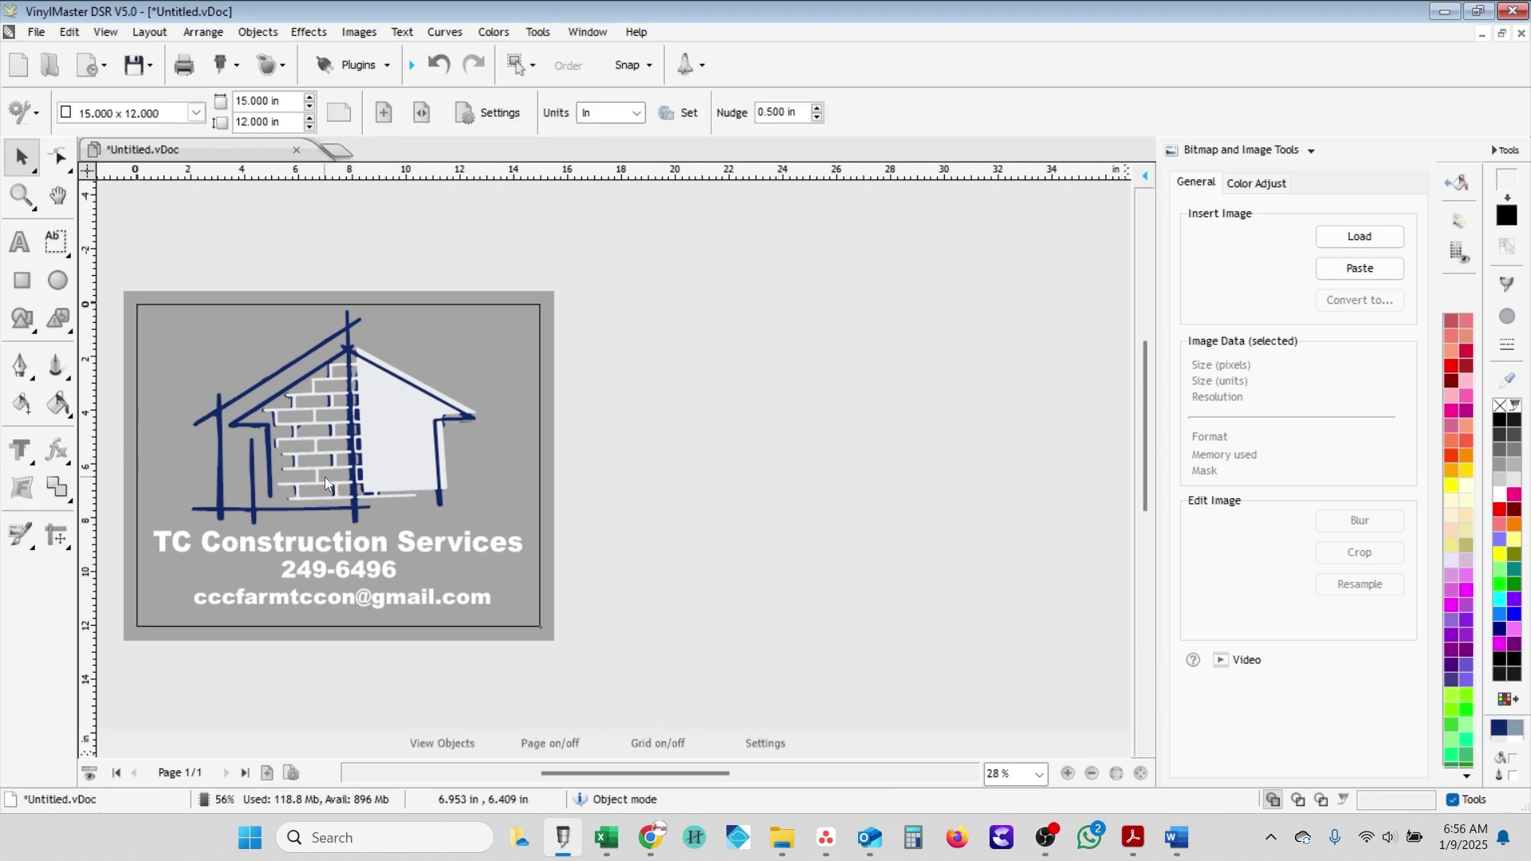
pyautogui.scroll(1, 323, 477)
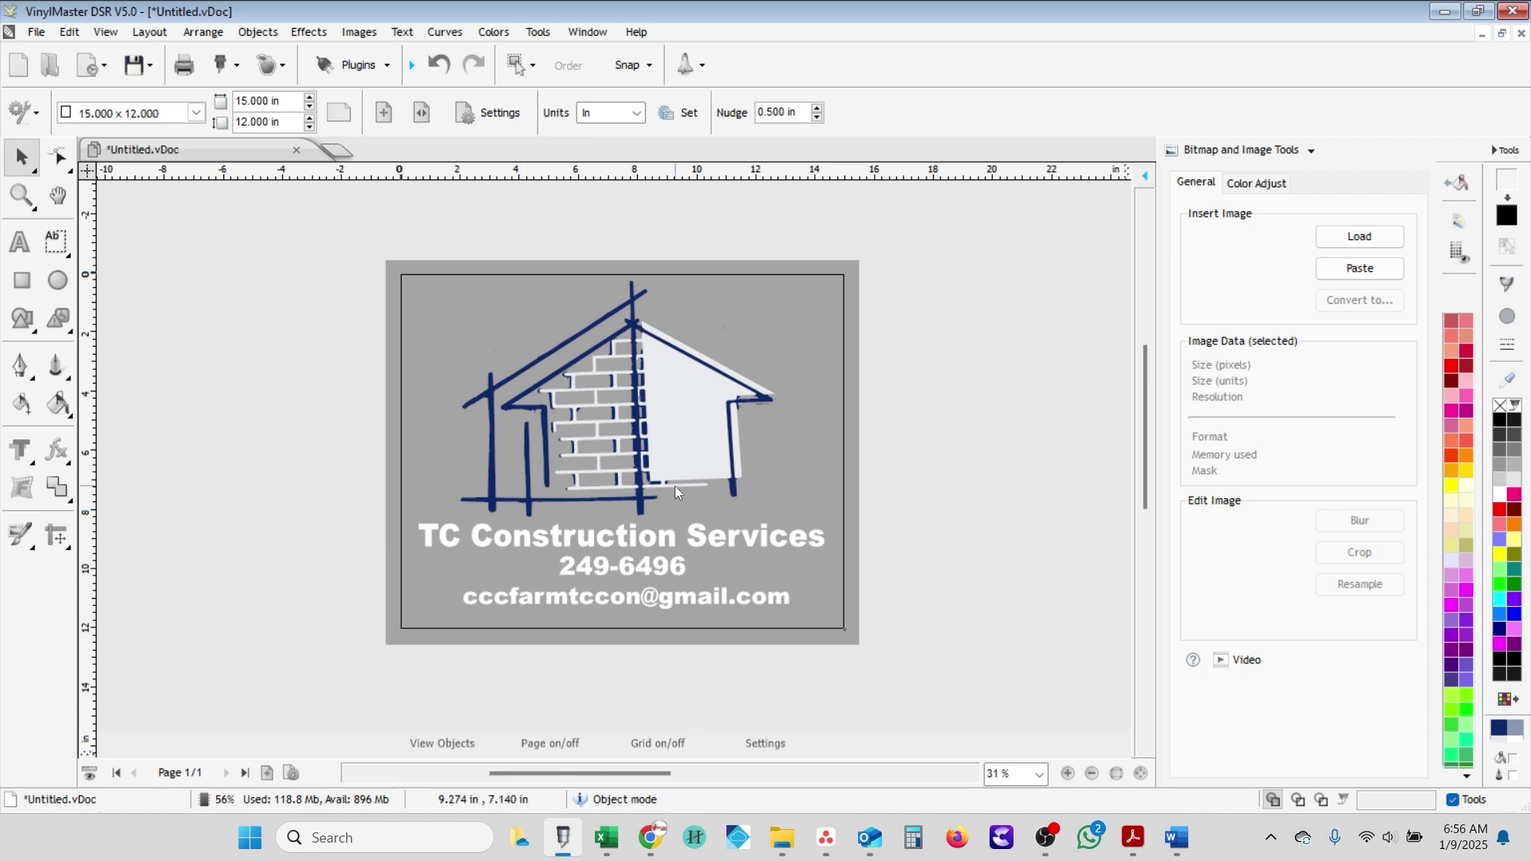
pyautogui.scroll(1, 659, 481)
pyautogui.scroll(4, 573, 428)
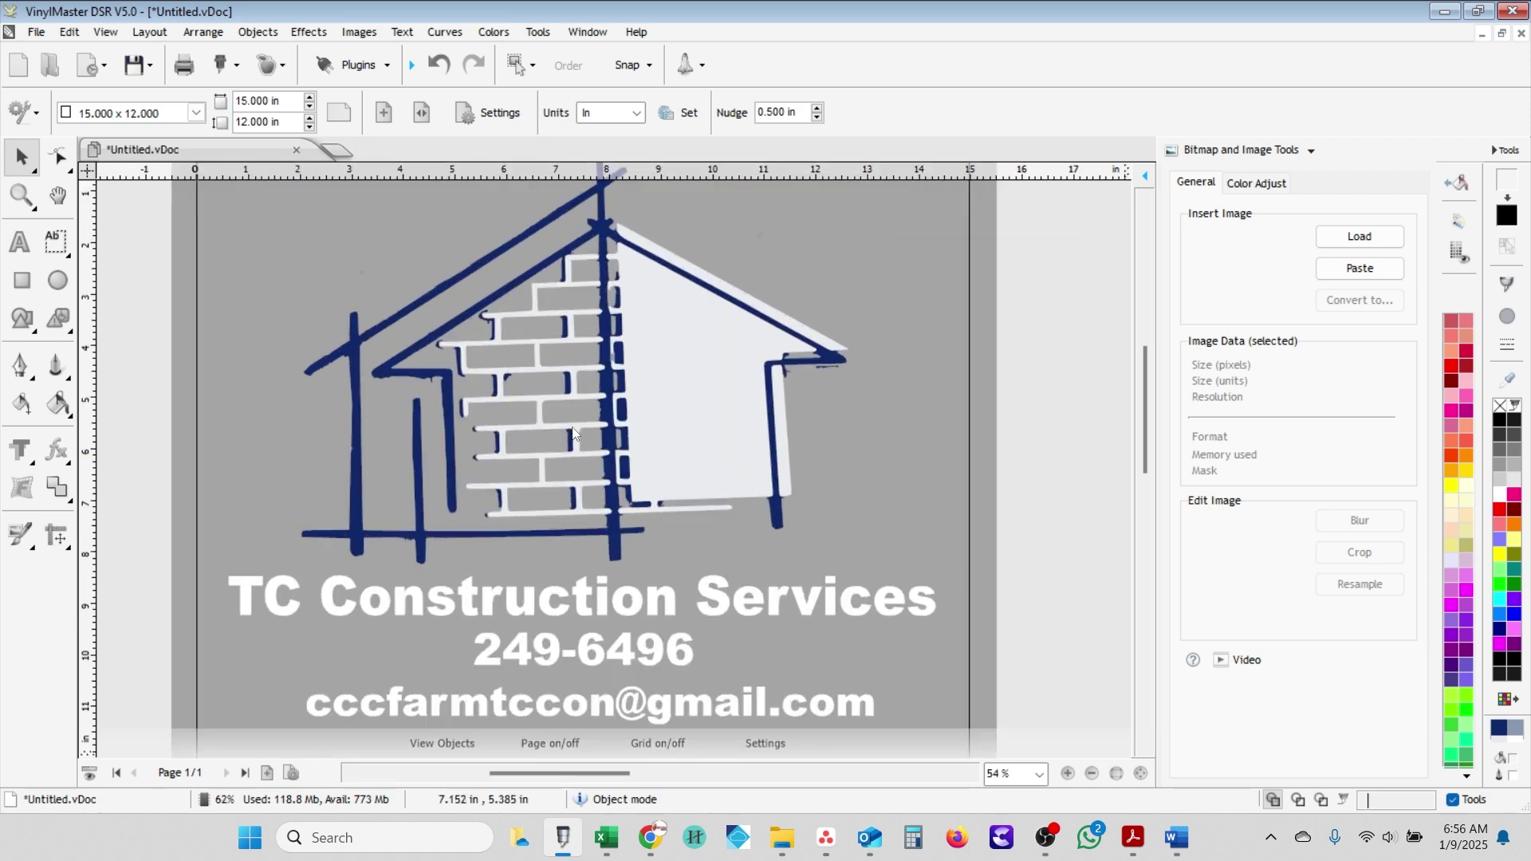
pyautogui.scroll(1, 572, 430)
pyautogui.scroll(-2, 573, 431)
pyautogui.scroll(-1, 574, 431)
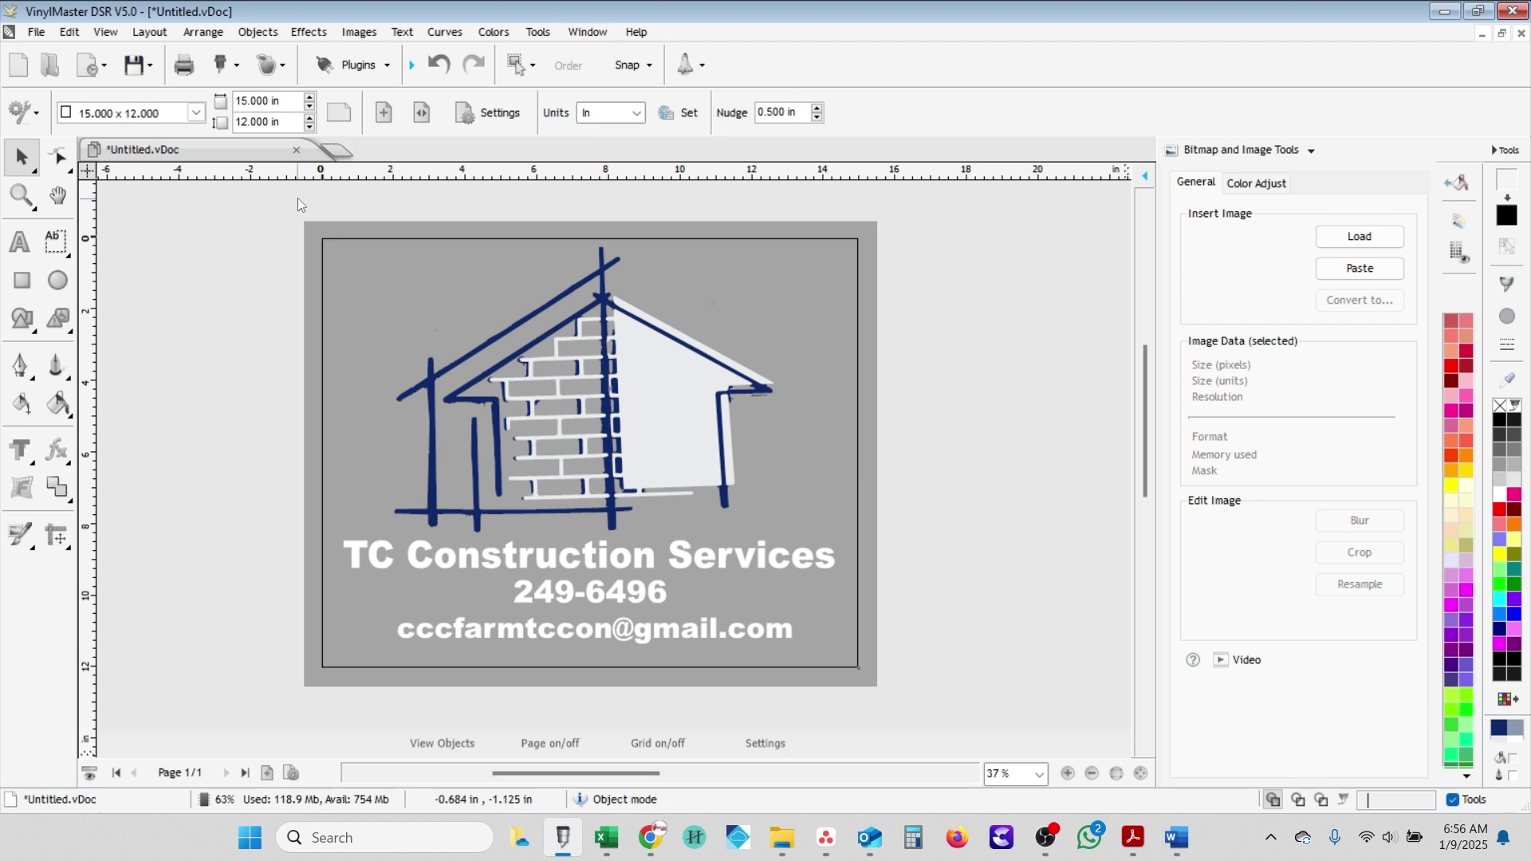
# - Select all the house pieces, then undo an accidental rotation
pyautogui.moveTo(298, 200); pyautogui.dragTo(844, 539)
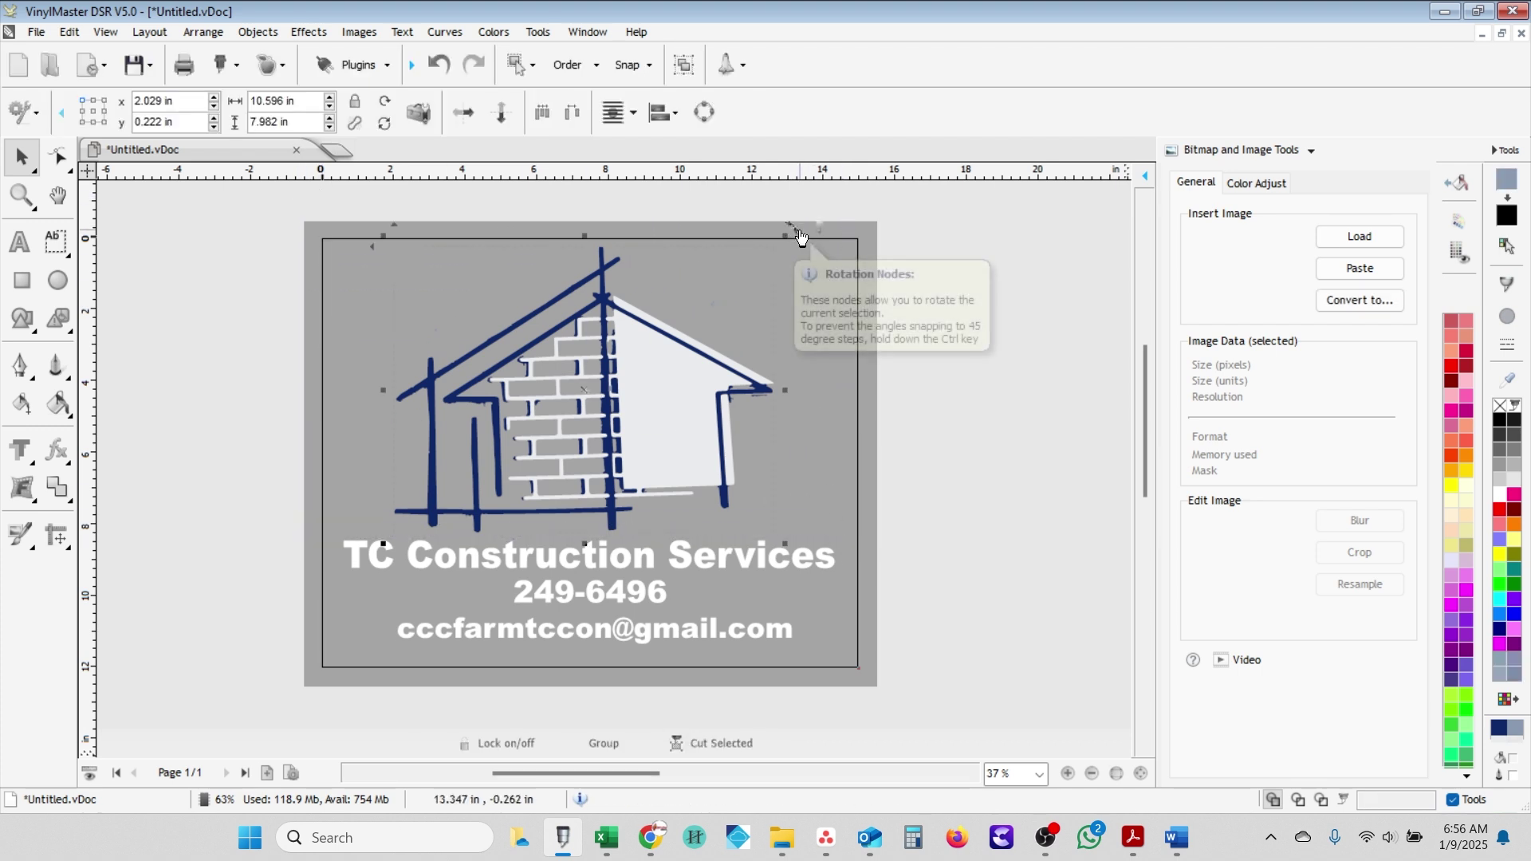
pyautogui.moveTo(802, 237)
pyautogui.mouseDown()
pyautogui.moveTo(813, 256)
pyautogui.moveTo(791, 238)
pyautogui.mouseUp()
pyautogui.hotkey('ctrl', 'z')
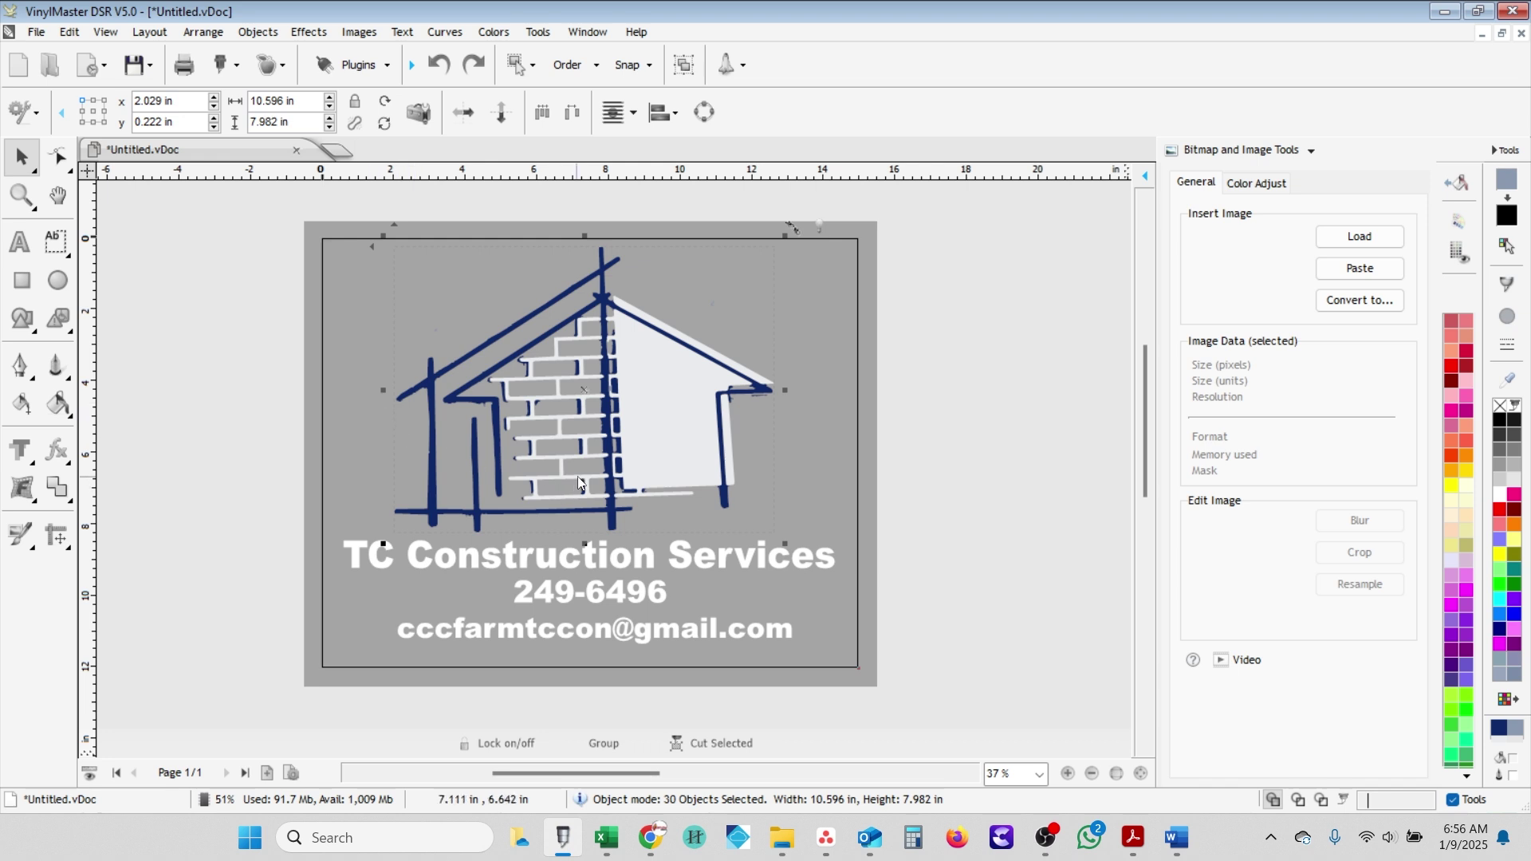
# - Zoom in on the right eave and delete the small stray speck beneath it
pyautogui.scroll(1, 613, 478)
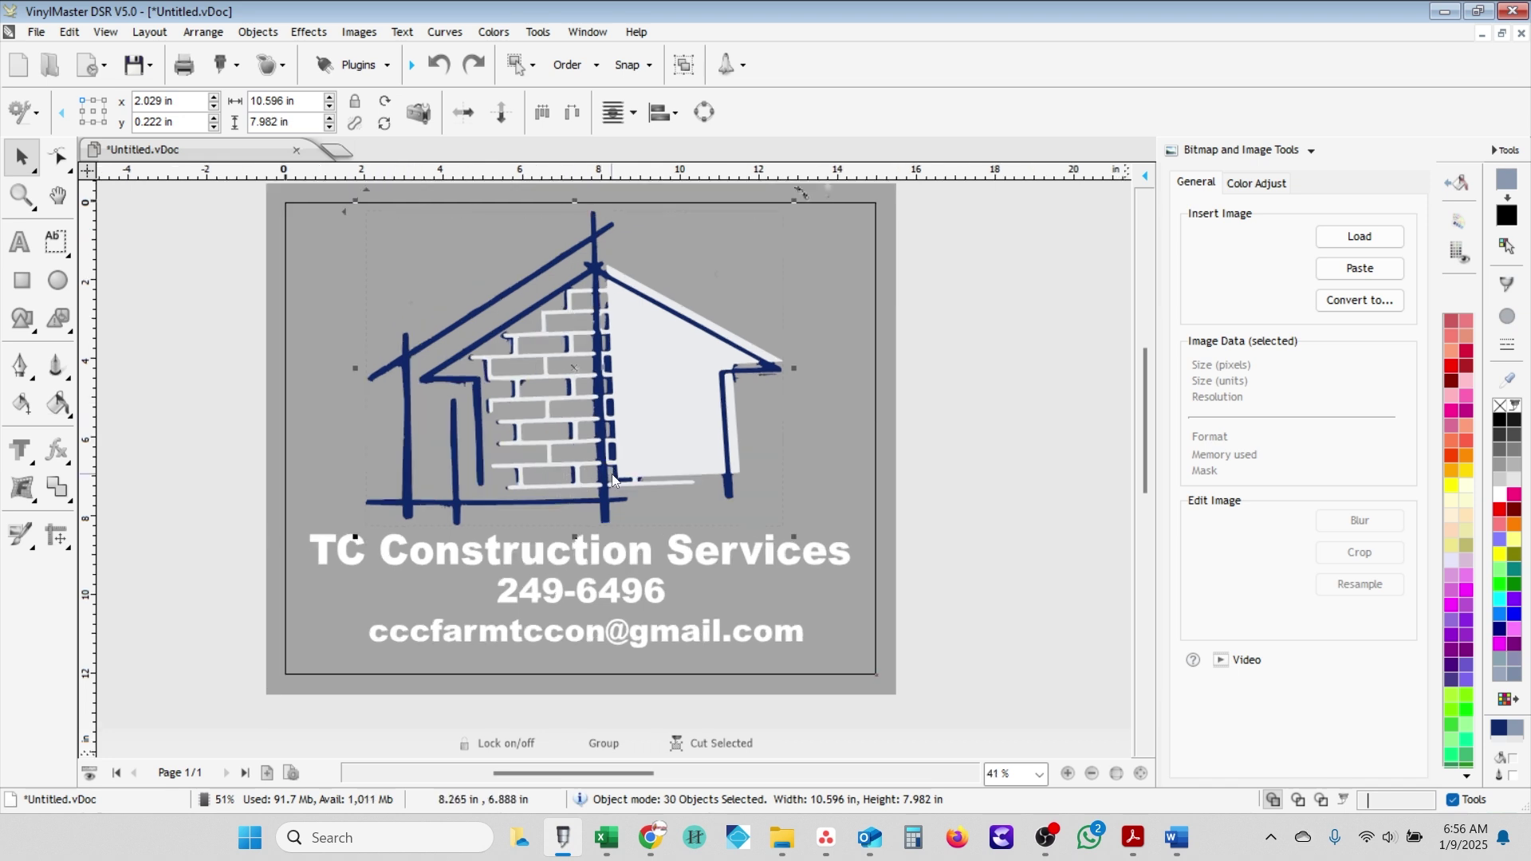
pyautogui.scroll(2, 613, 478)
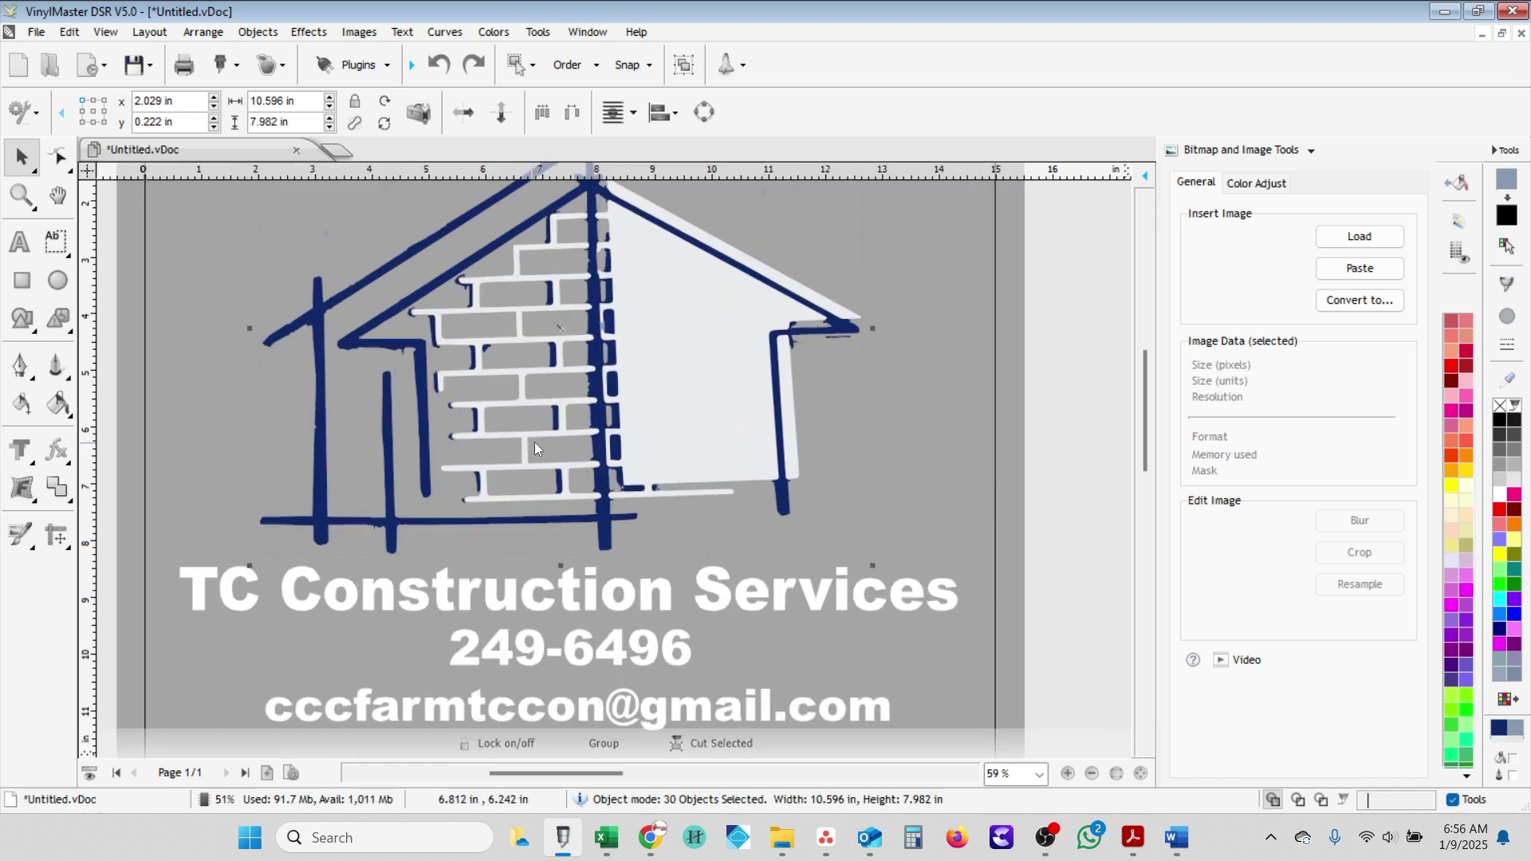
pyautogui.scroll(2, 535, 442)
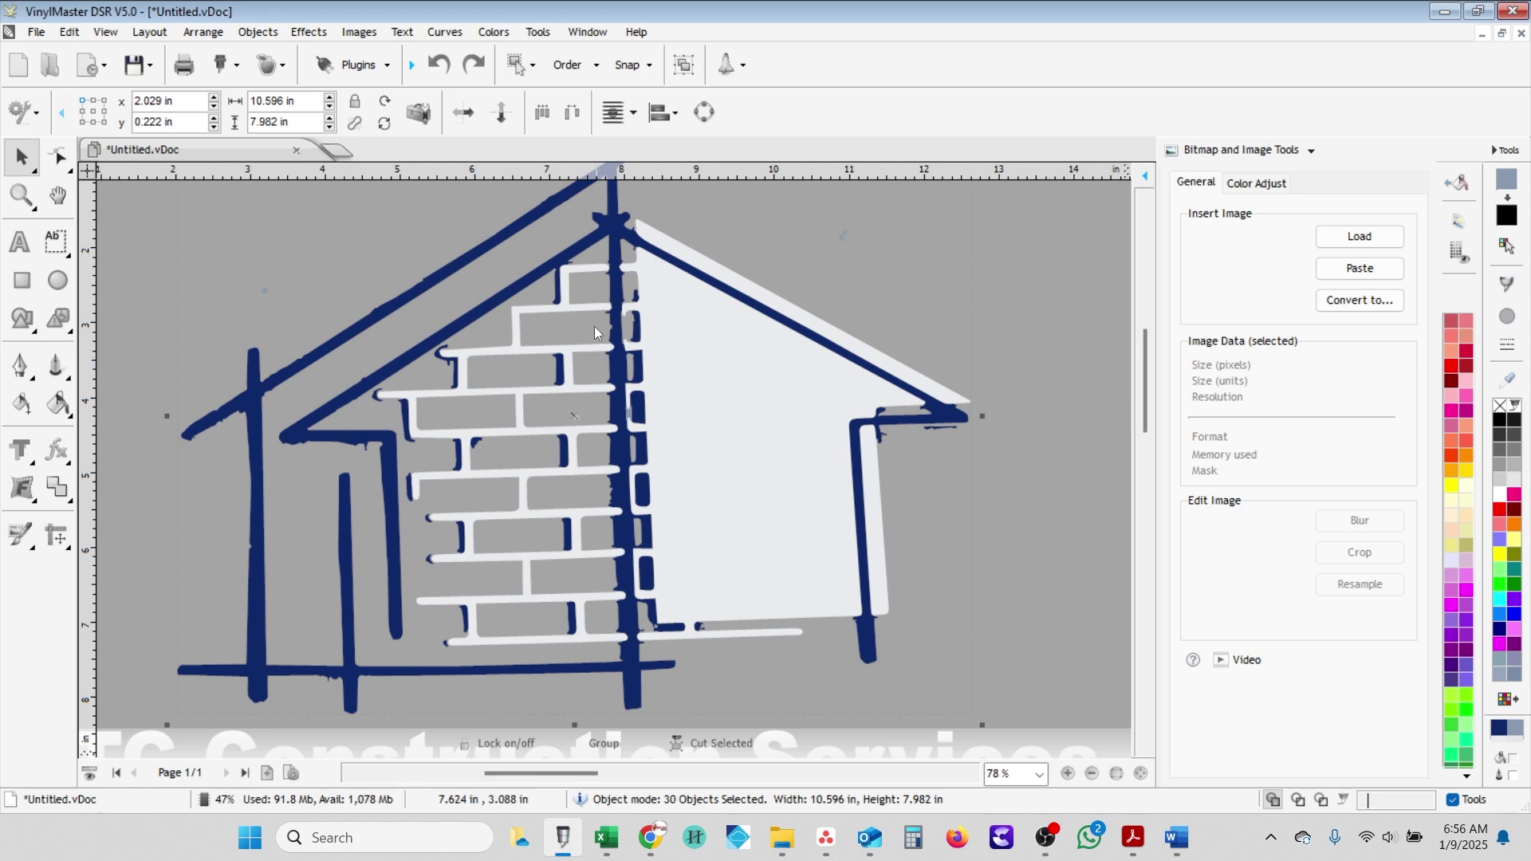
pyautogui.scroll(2, 826, 418)
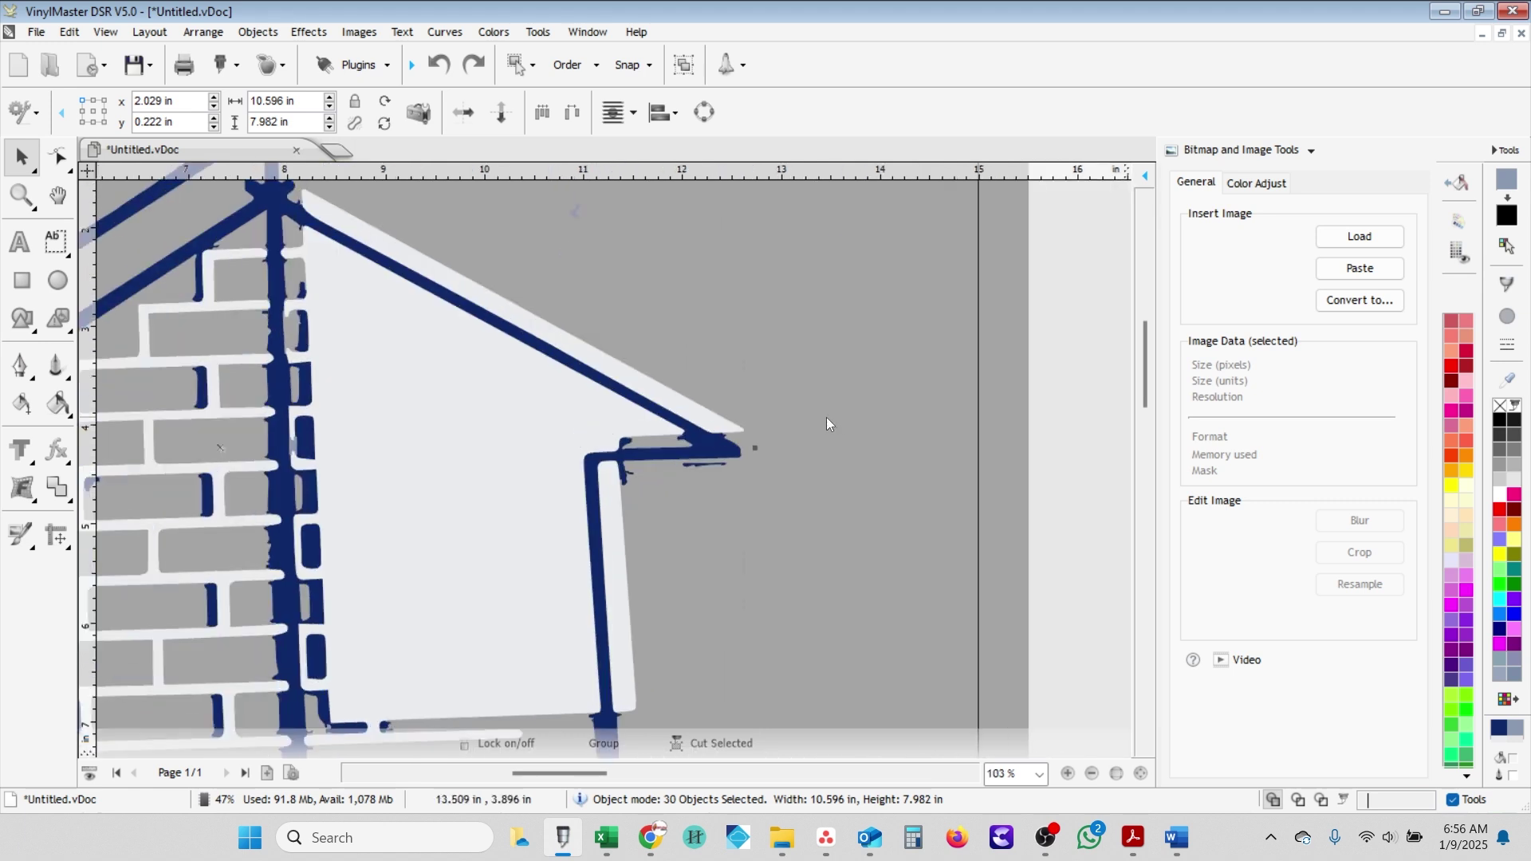
pyautogui.scroll(-1, 533, 539)
pyautogui.click(563, 555)
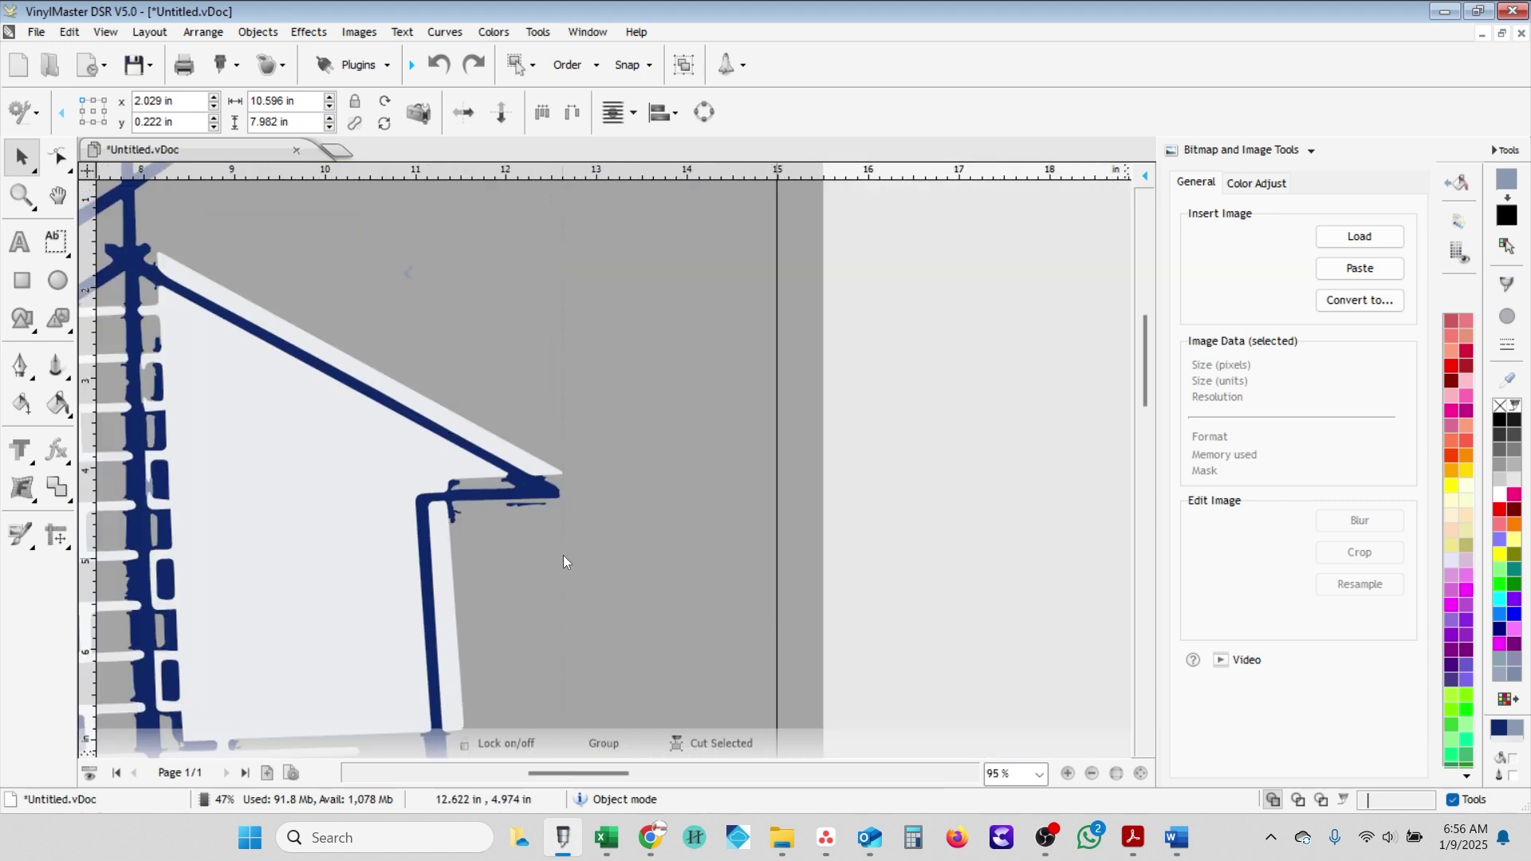
pyautogui.click(522, 510)
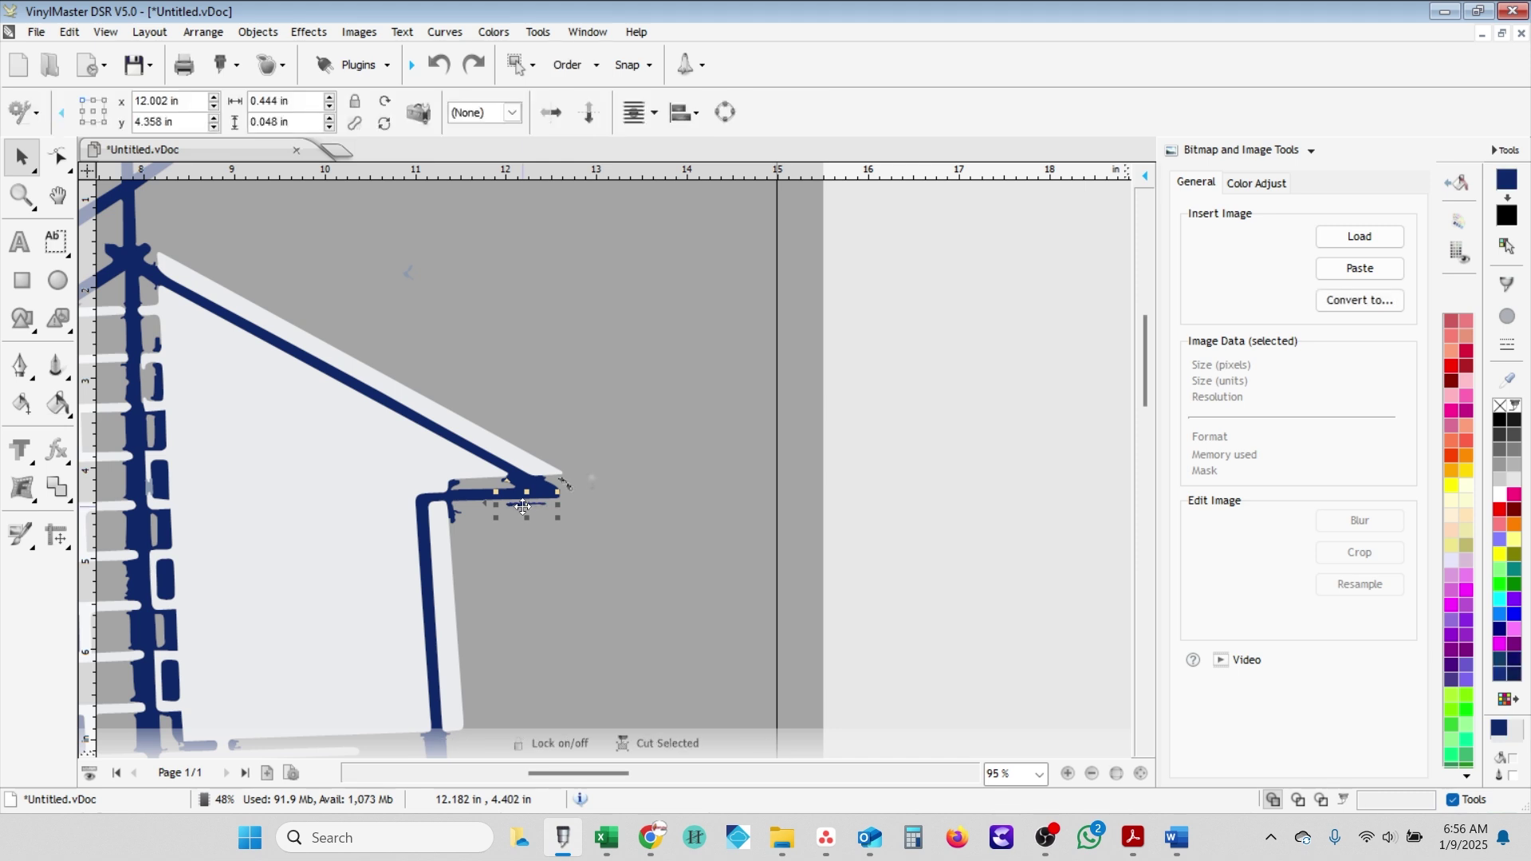
pyautogui.press('Delete')
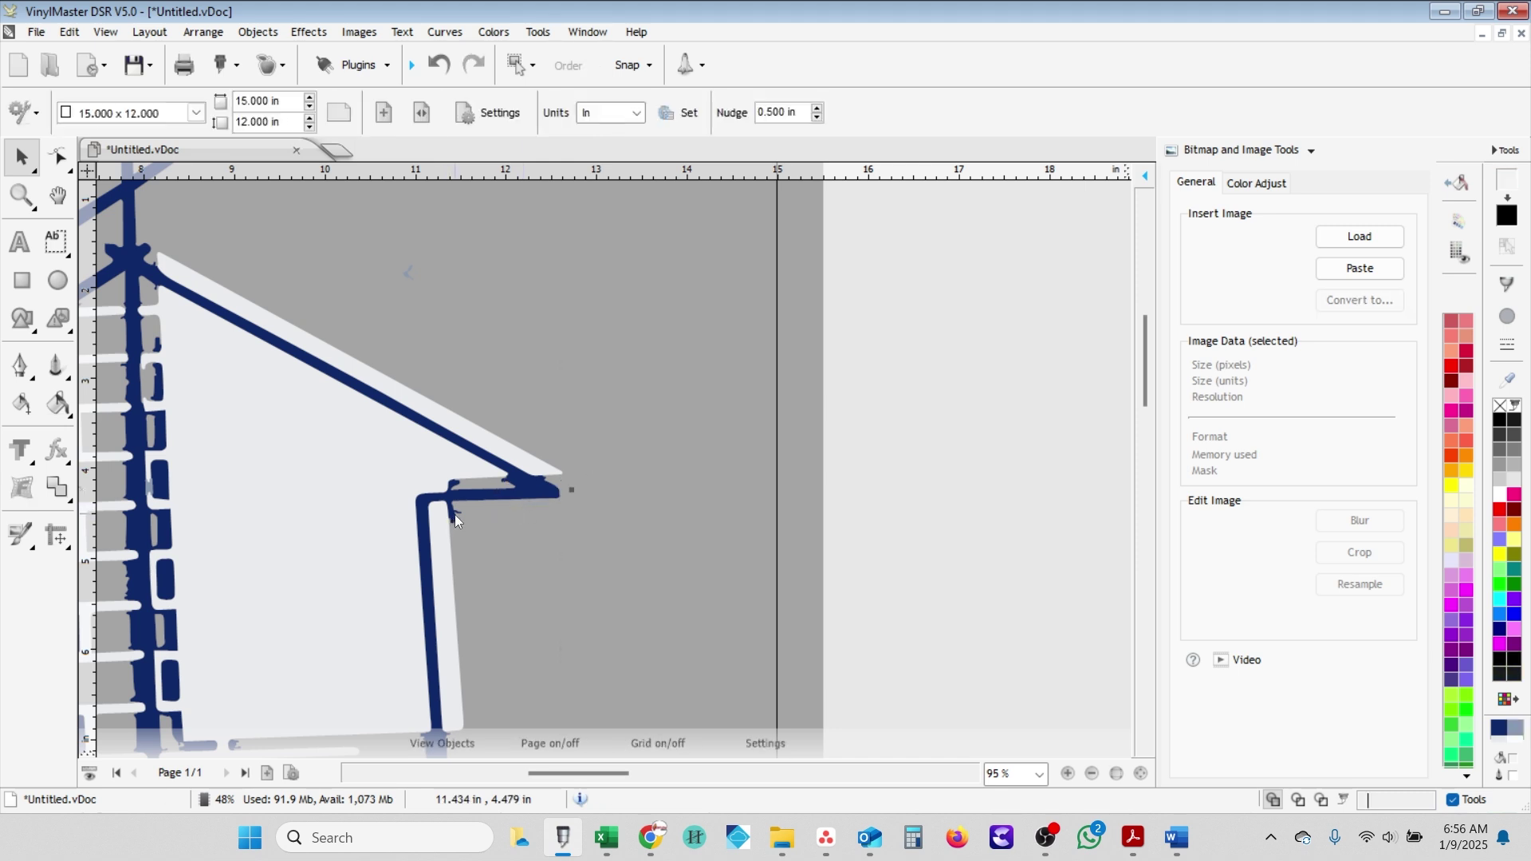
# - Nudge the blue house outline right and back into place, then zoom in on the eave corner
pyautogui.click(455, 515)
pyautogui.scroll(-2, 451, 519)
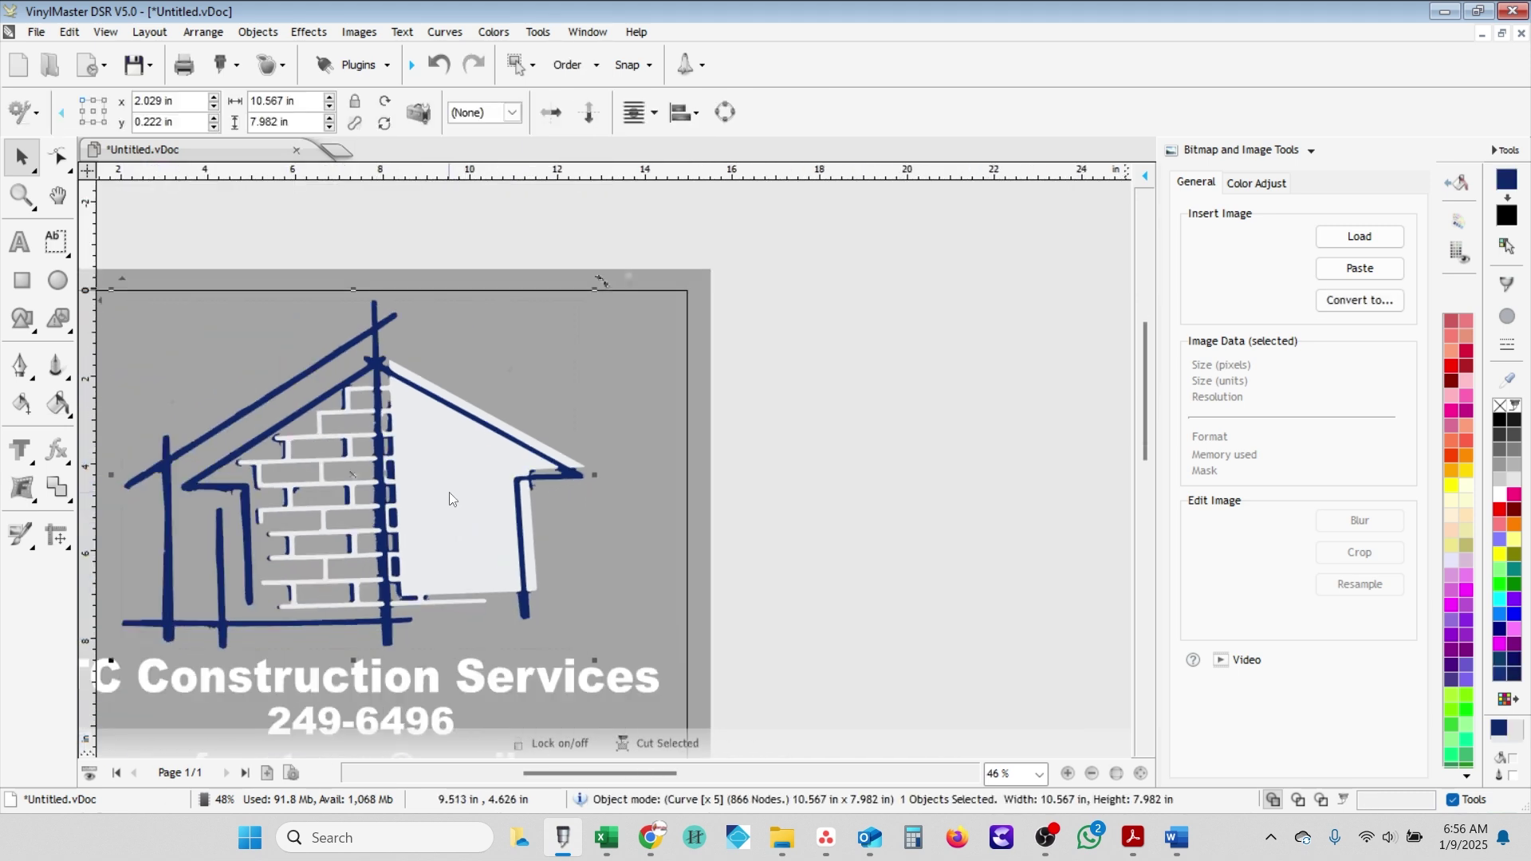
pyautogui.press('Right')
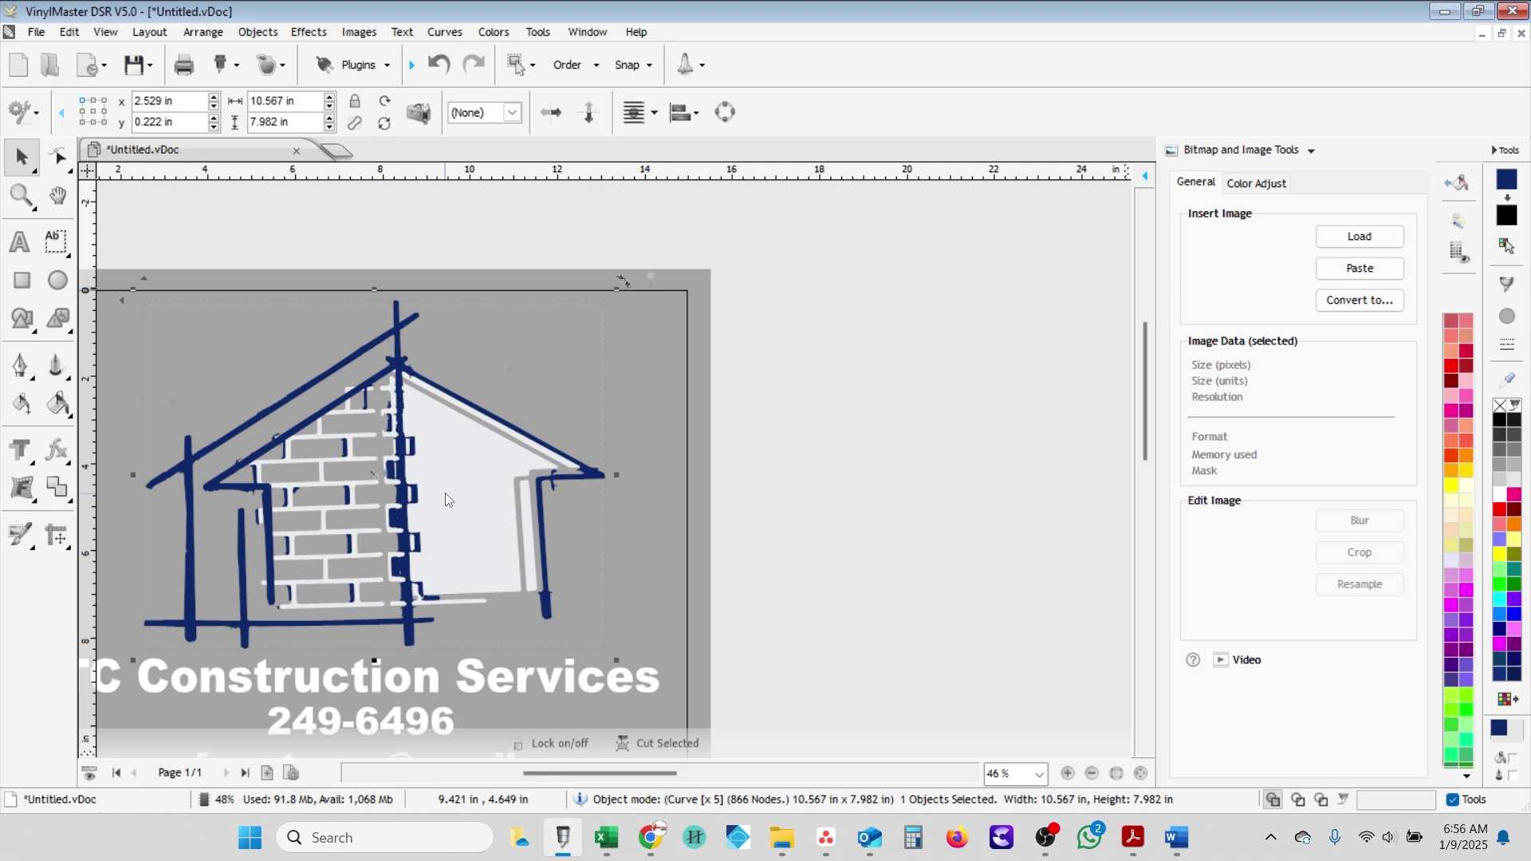
pyautogui.press('Left')
pyautogui.scroll(1, 523, 481)
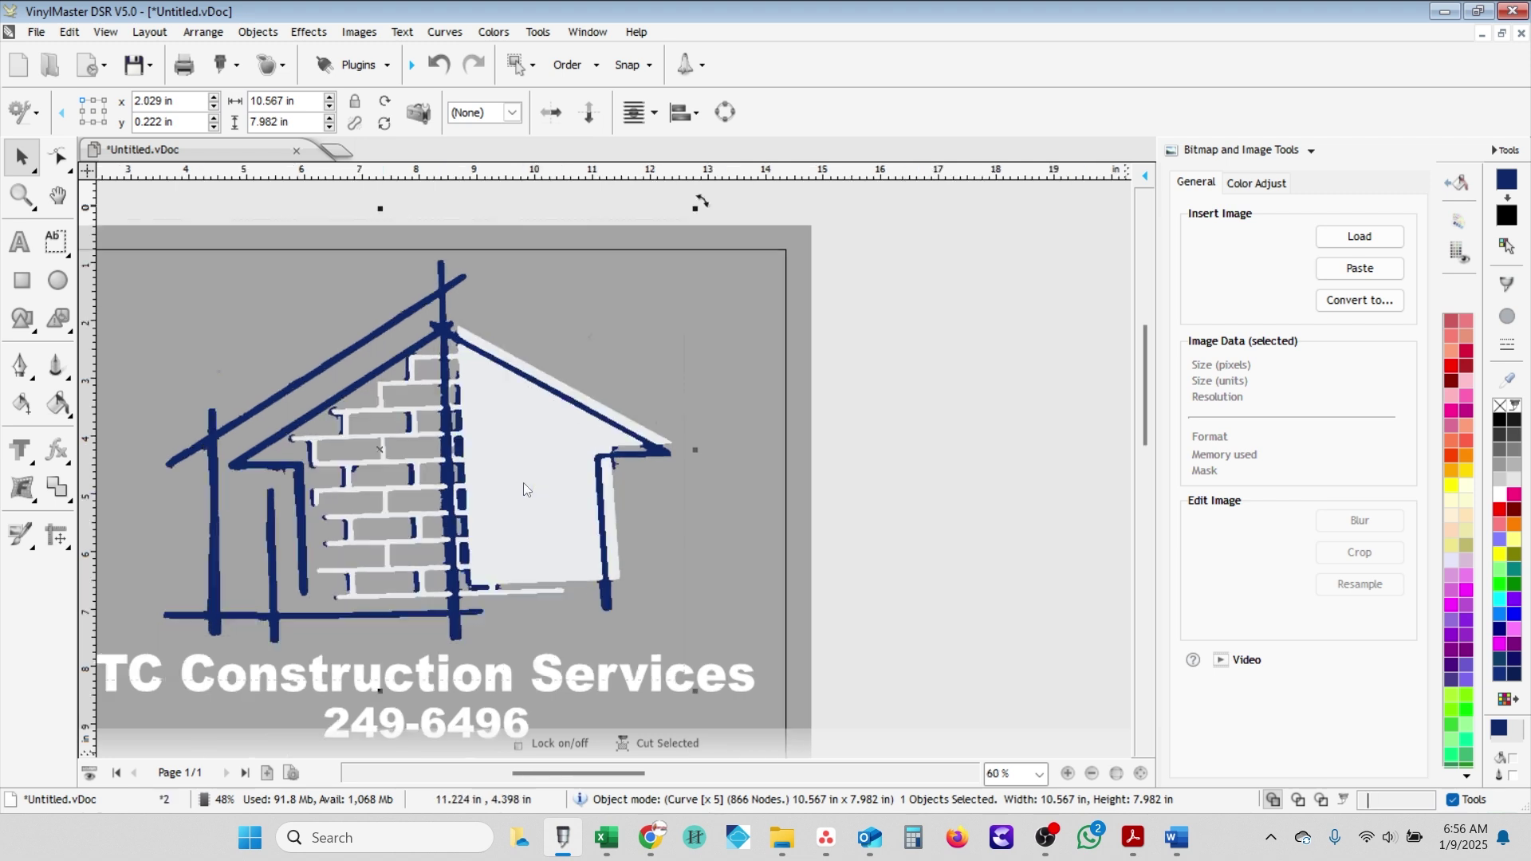
pyautogui.scroll(5, 523, 482)
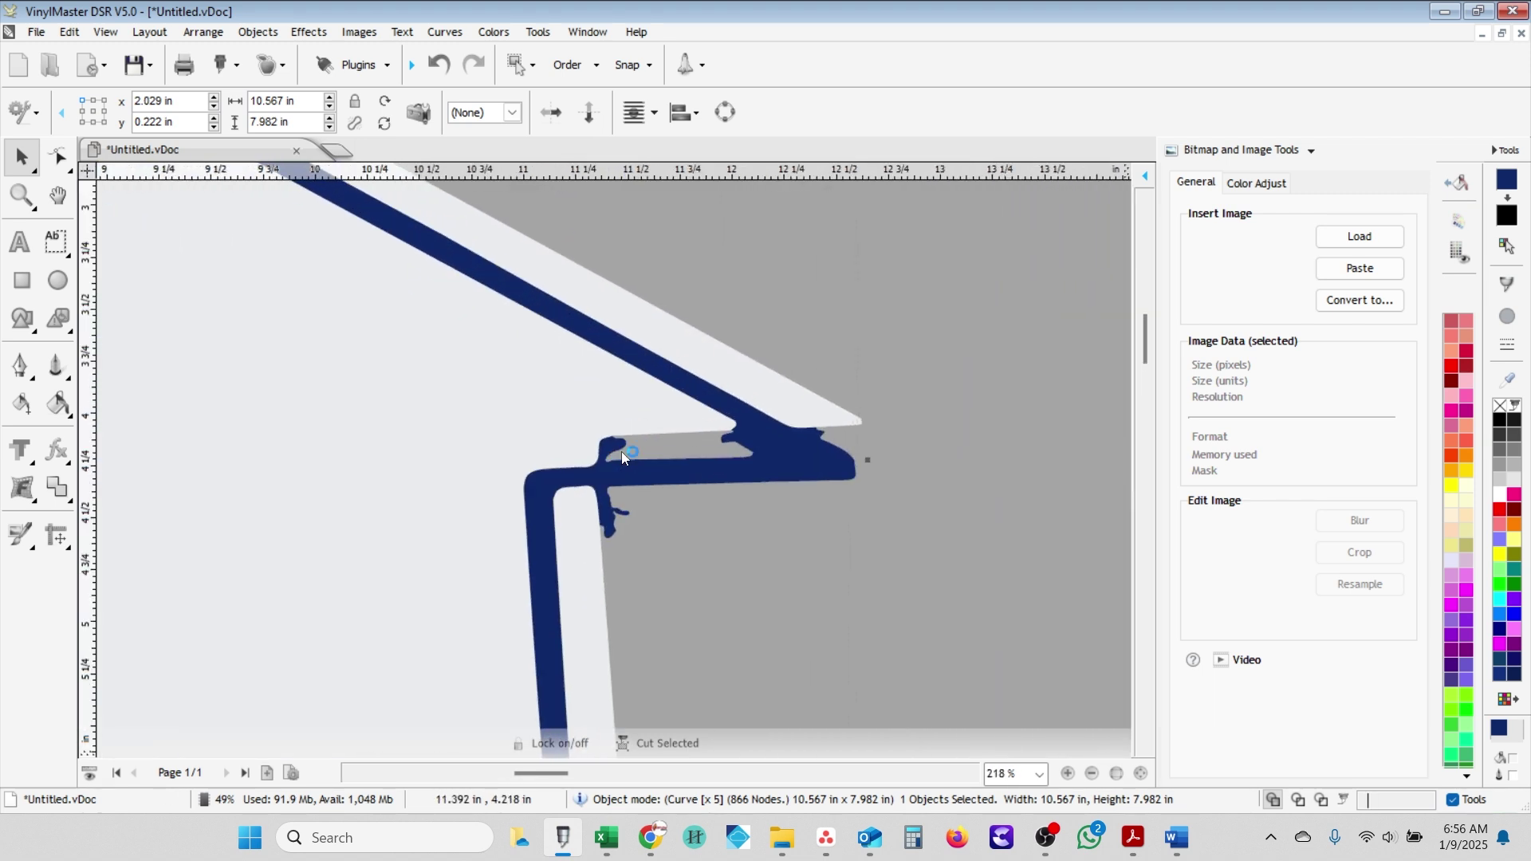
pyautogui.scroll(1, 622, 456)
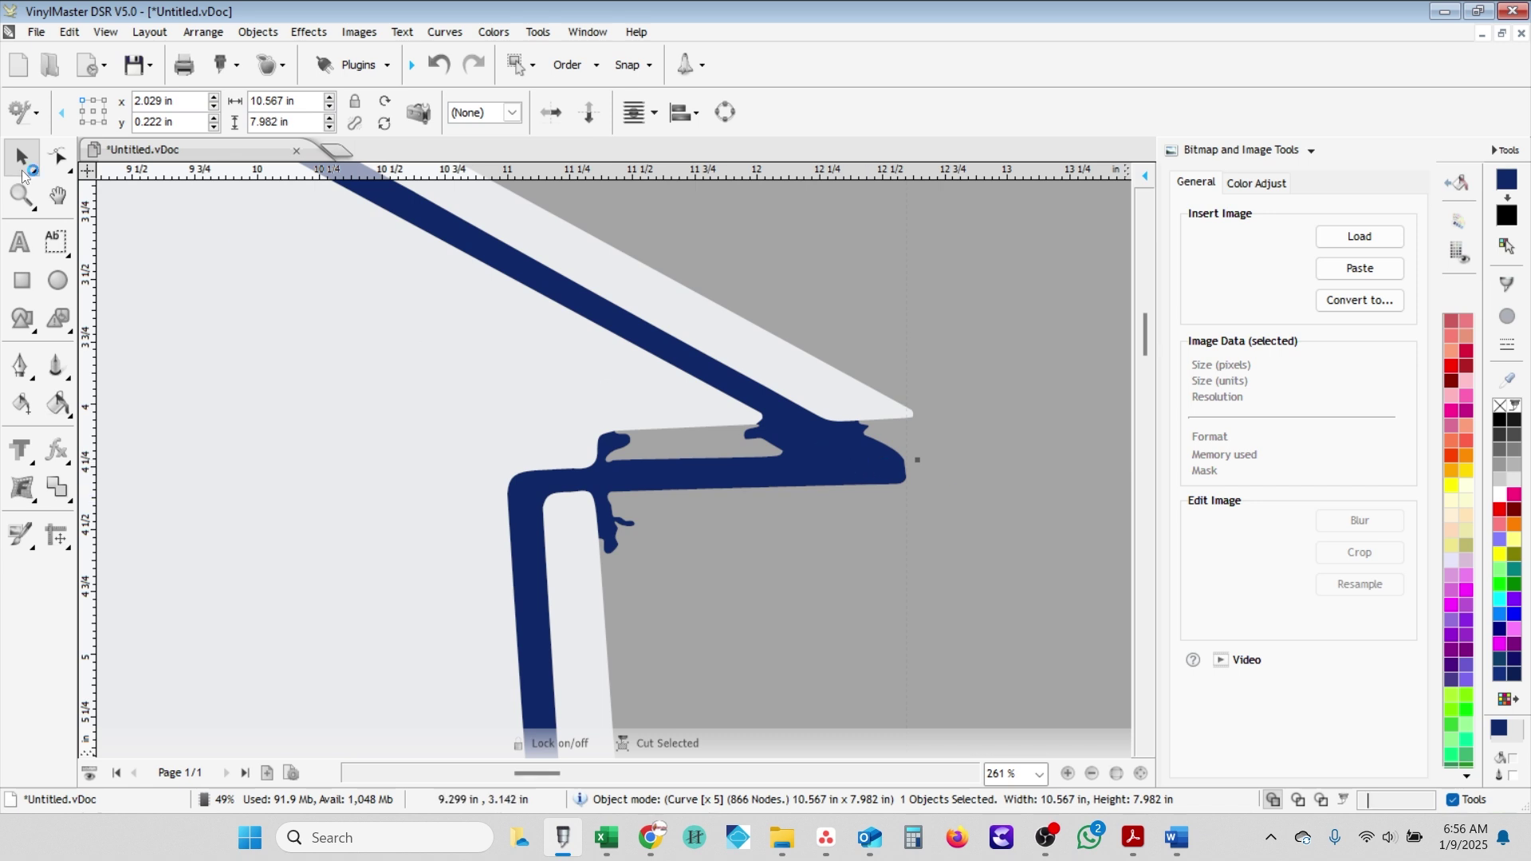
# - Switch to Node Edit and reshape the bump at the eave corner
pyautogui.click(58, 157)
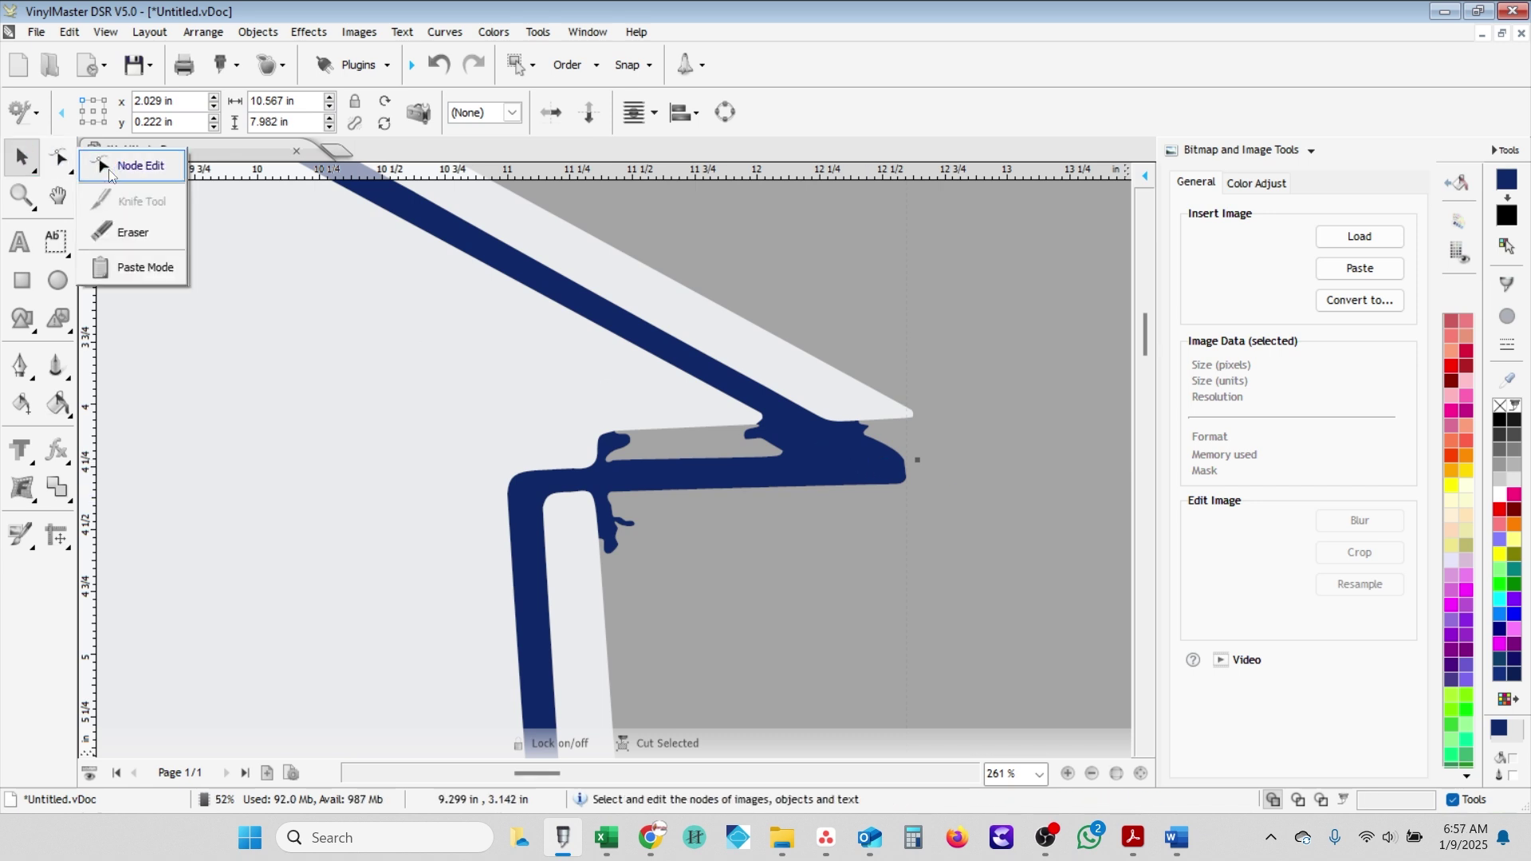
pyautogui.click(109, 169)
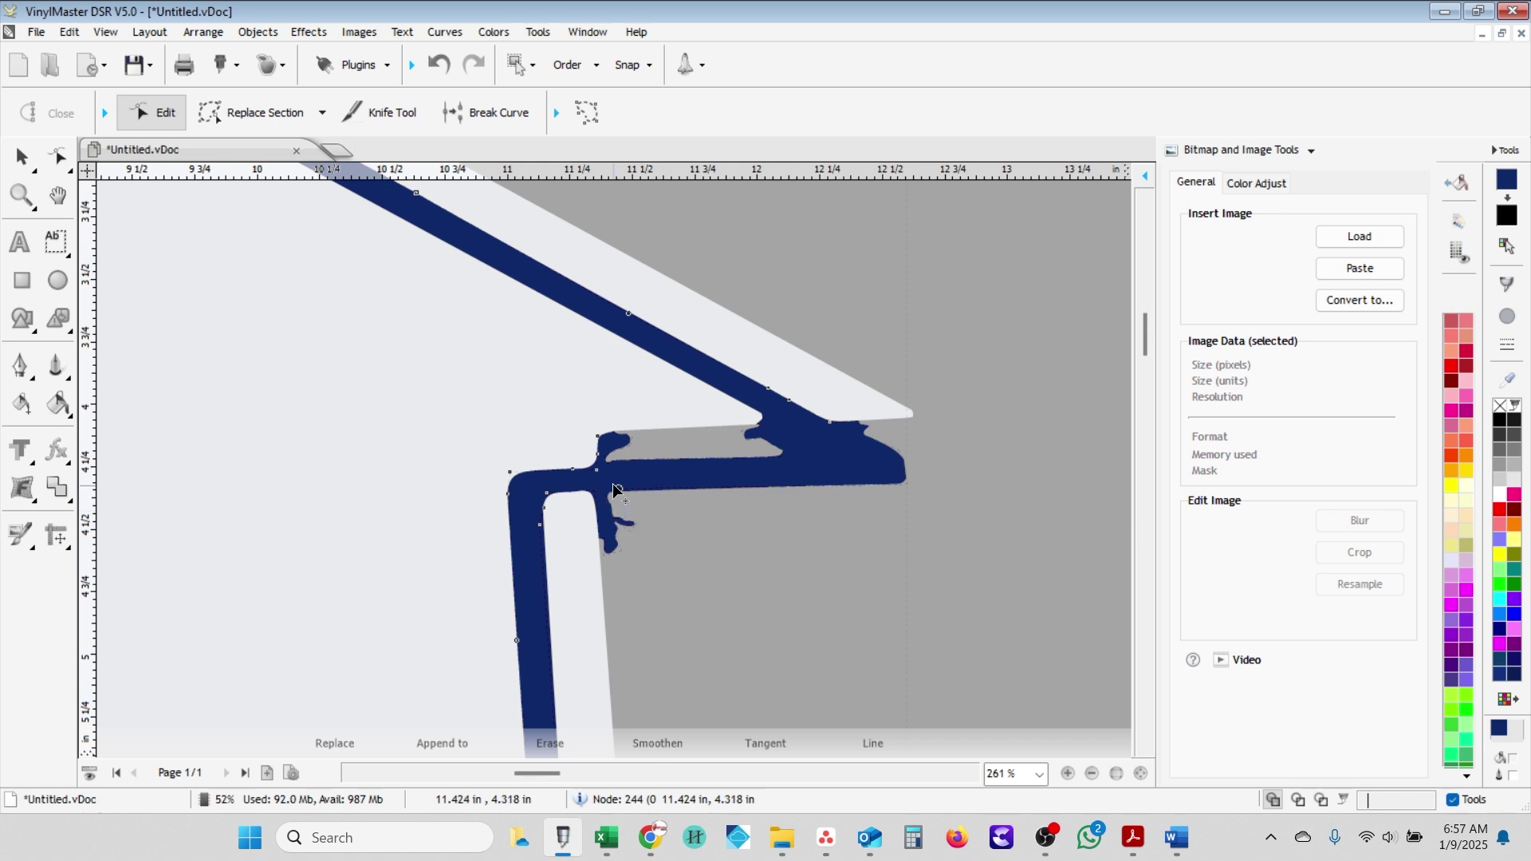
pyautogui.scroll(4, 563, 447)
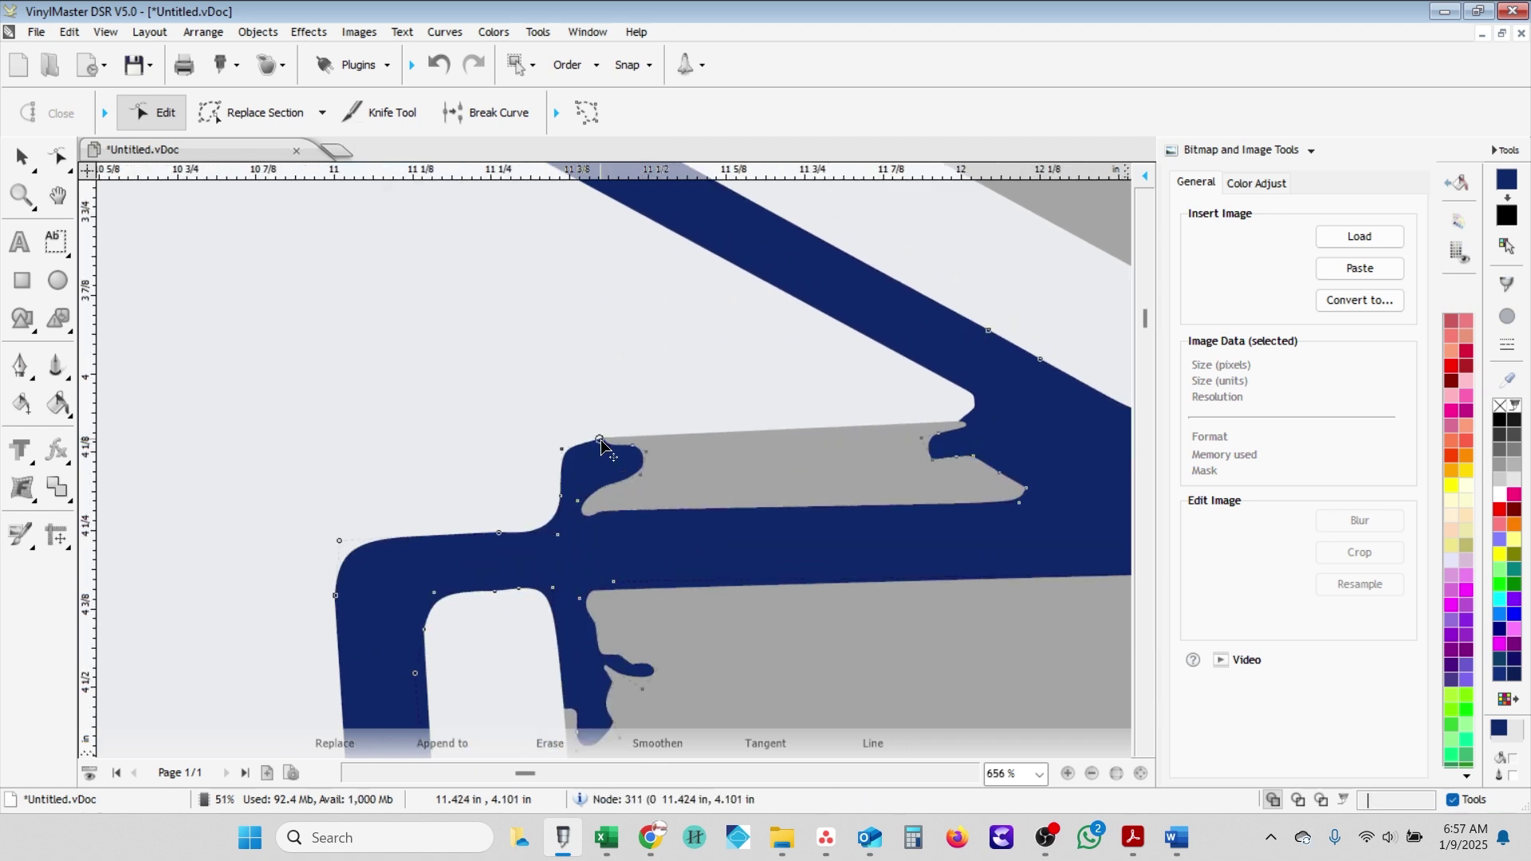
pyautogui.click(602, 440)
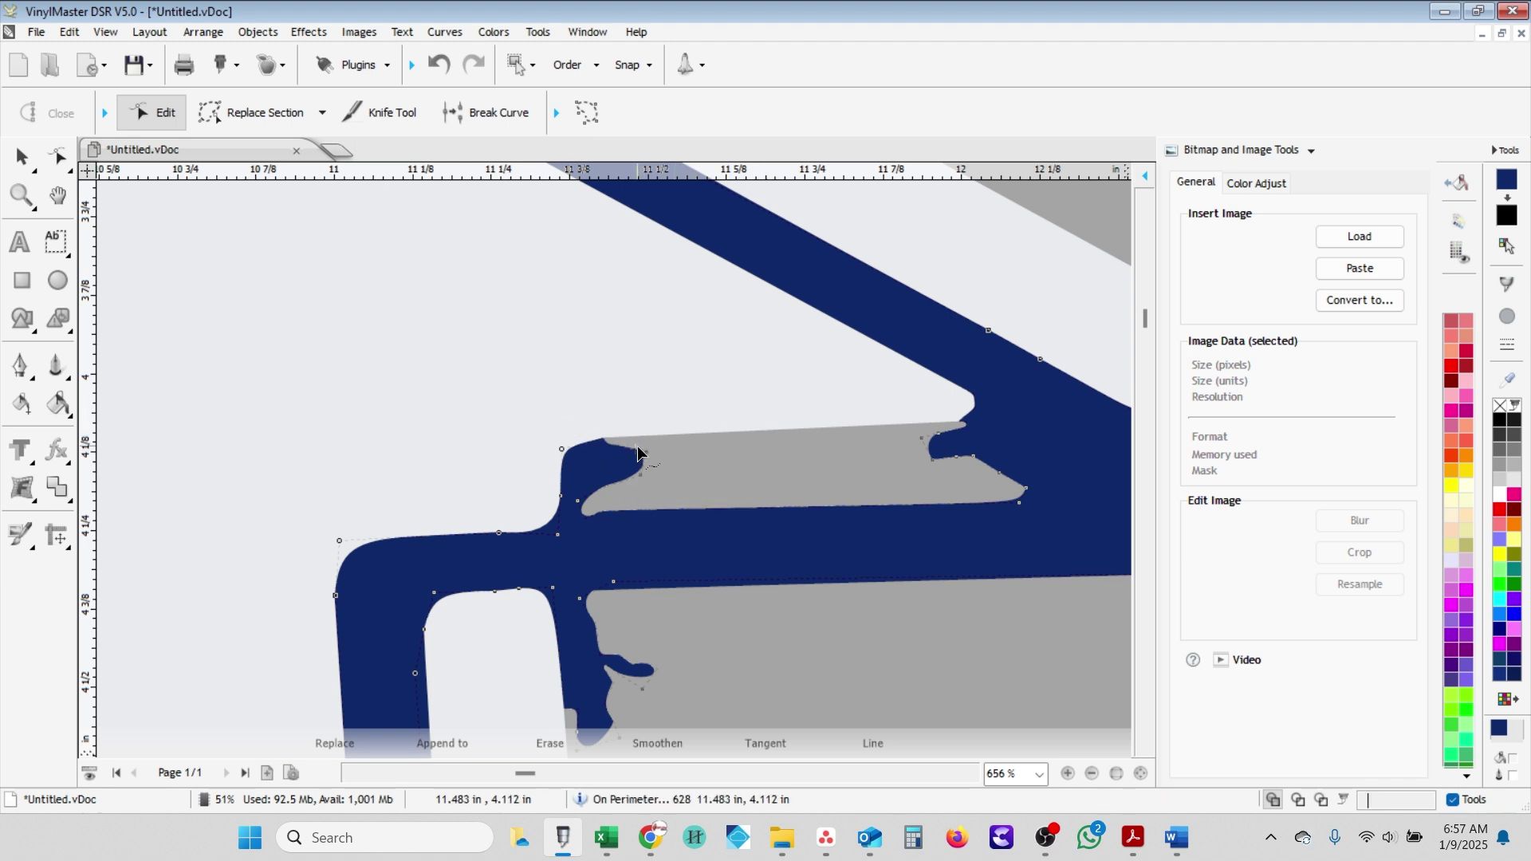
pyautogui.moveTo(638, 447); pyautogui.dragTo(627, 478)
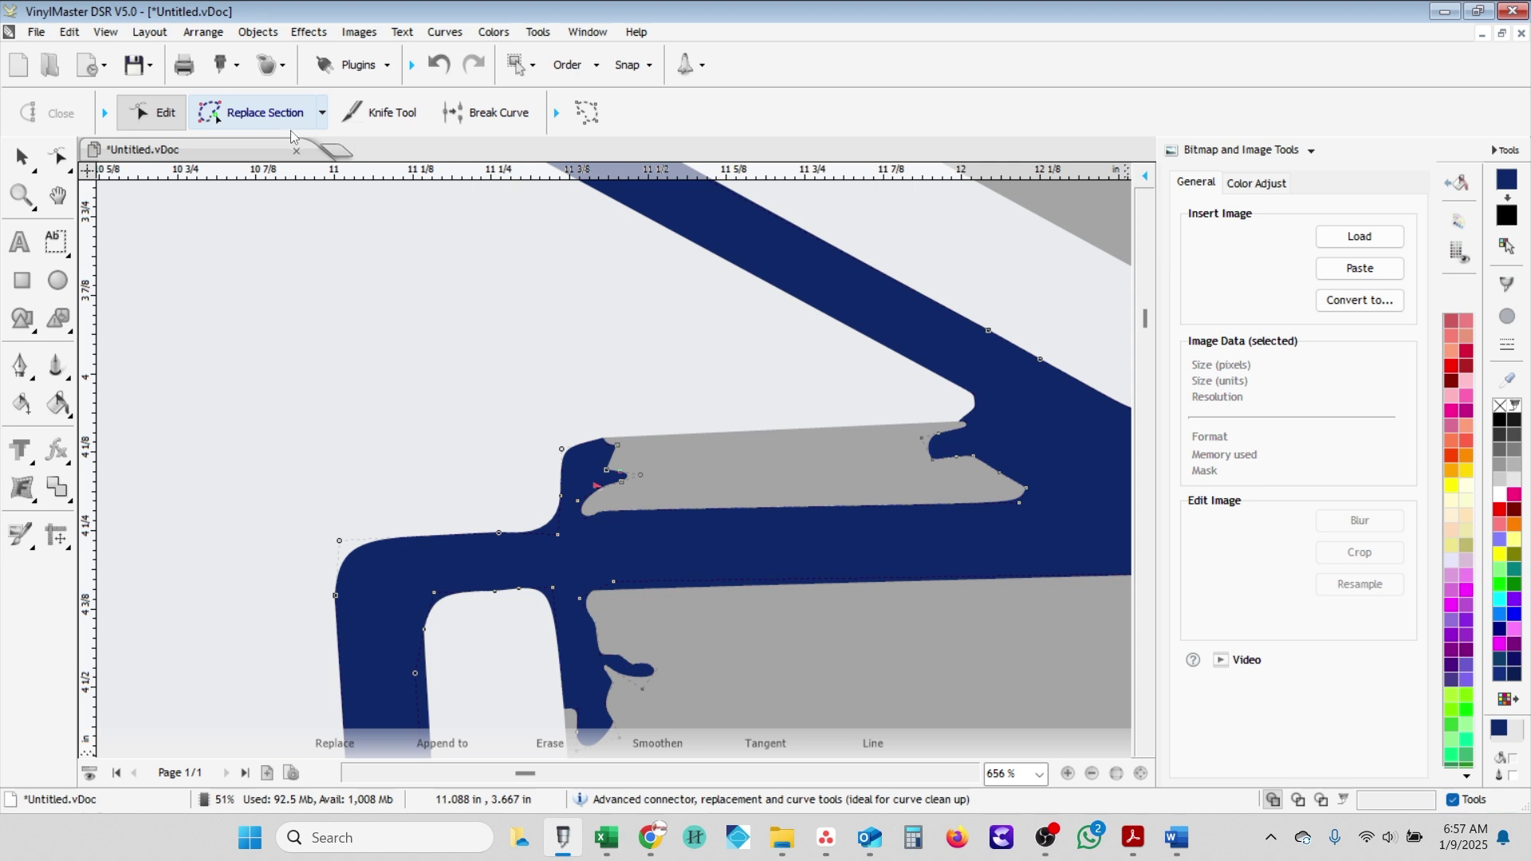
# - Select the stray nodes on the small blue spur and delete them
pyautogui.click(560, 115)
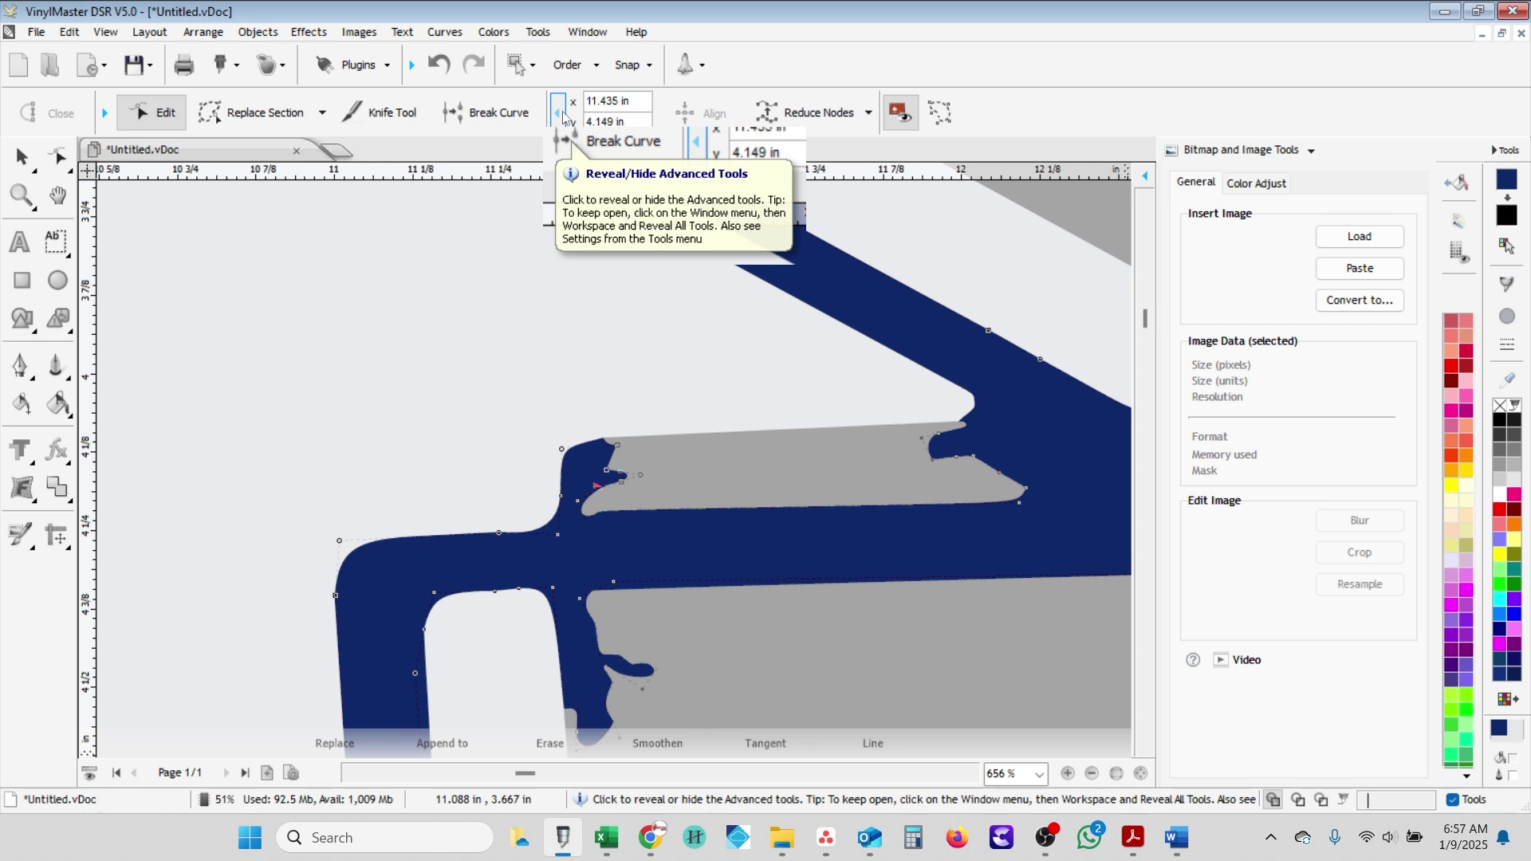
pyautogui.click(560, 112)
pyautogui.click(638, 475)
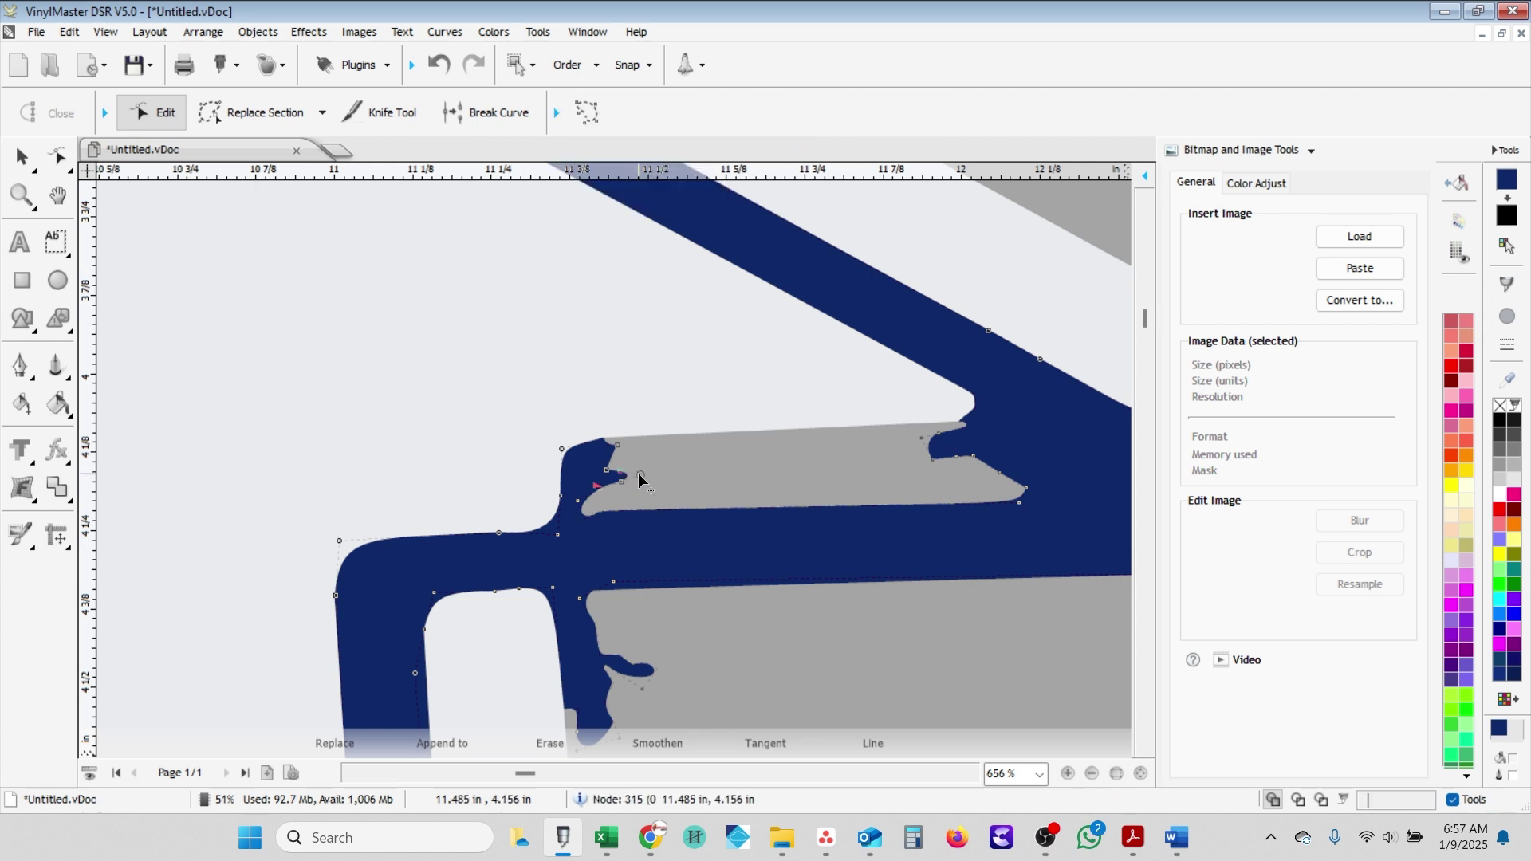
pyautogui.press('Delete')
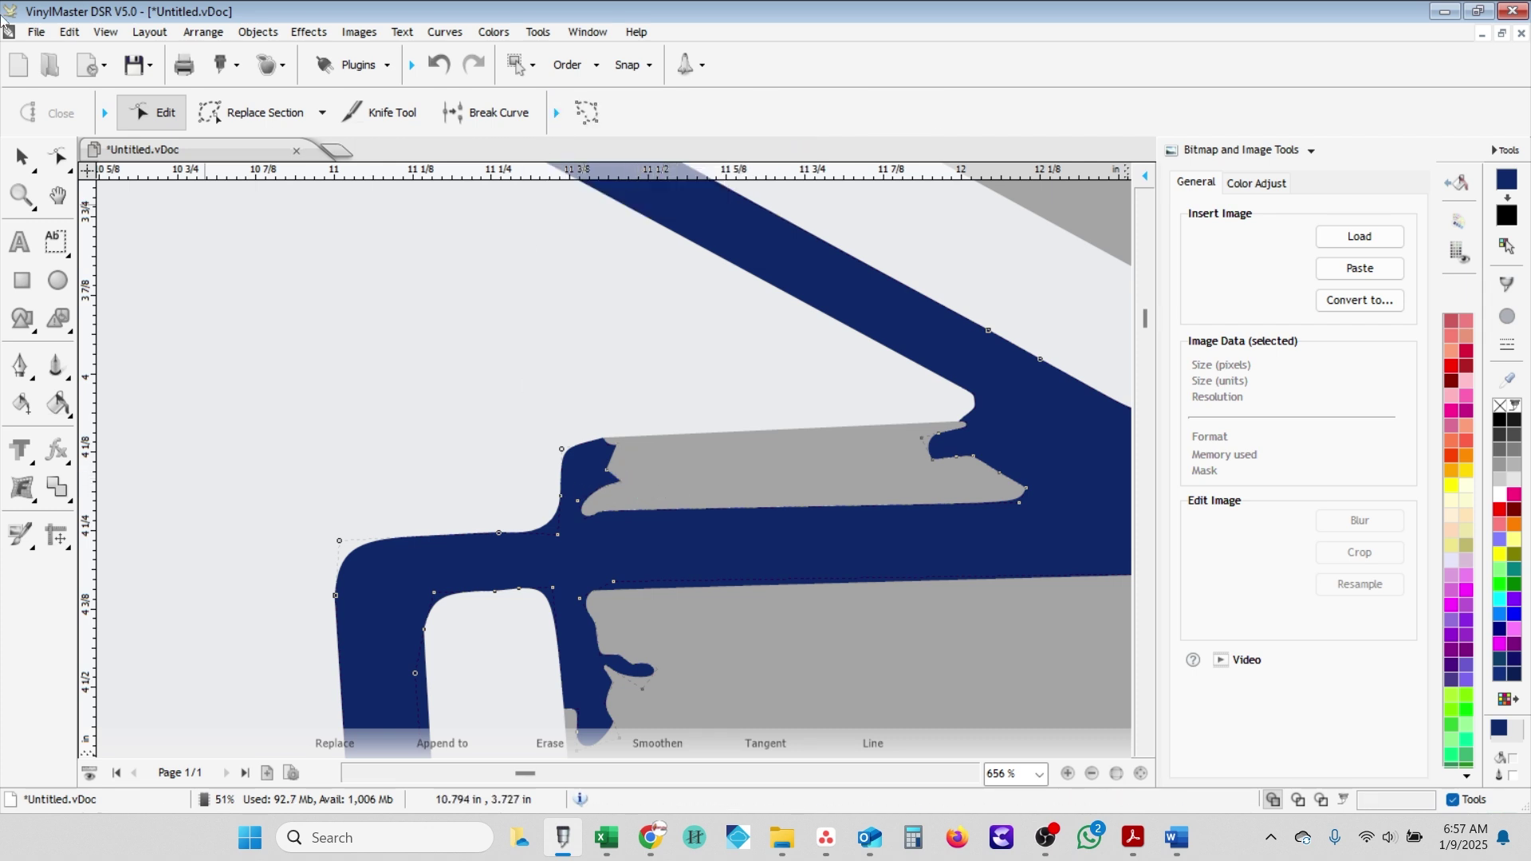
pyautogui.click(58, 158)
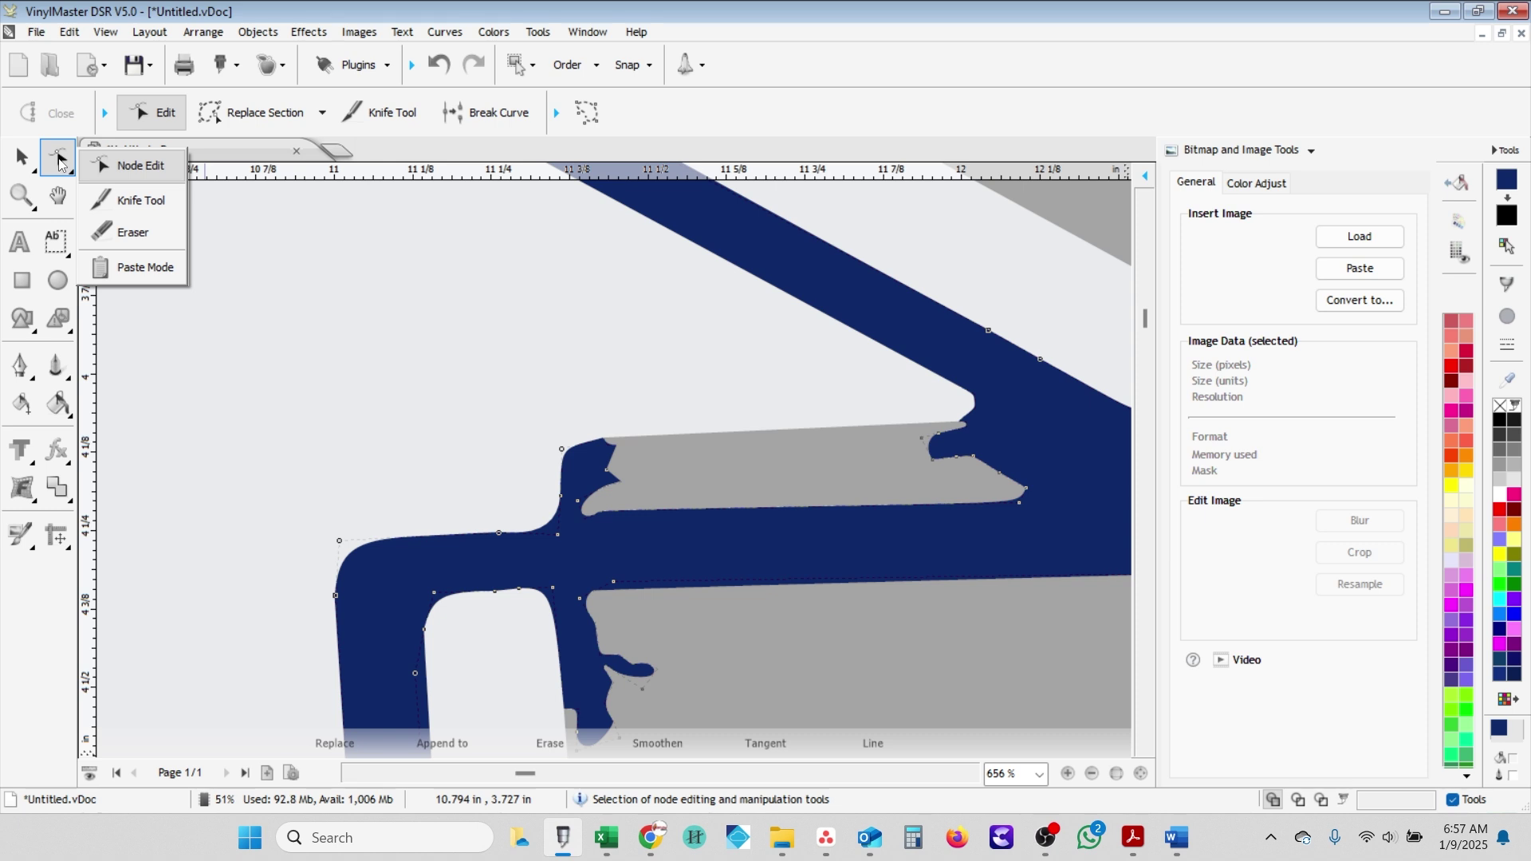
# - Use Replace Section's Line Connector to straighten the notch from the upright's top corner down
pyautogui.click(323, 113)
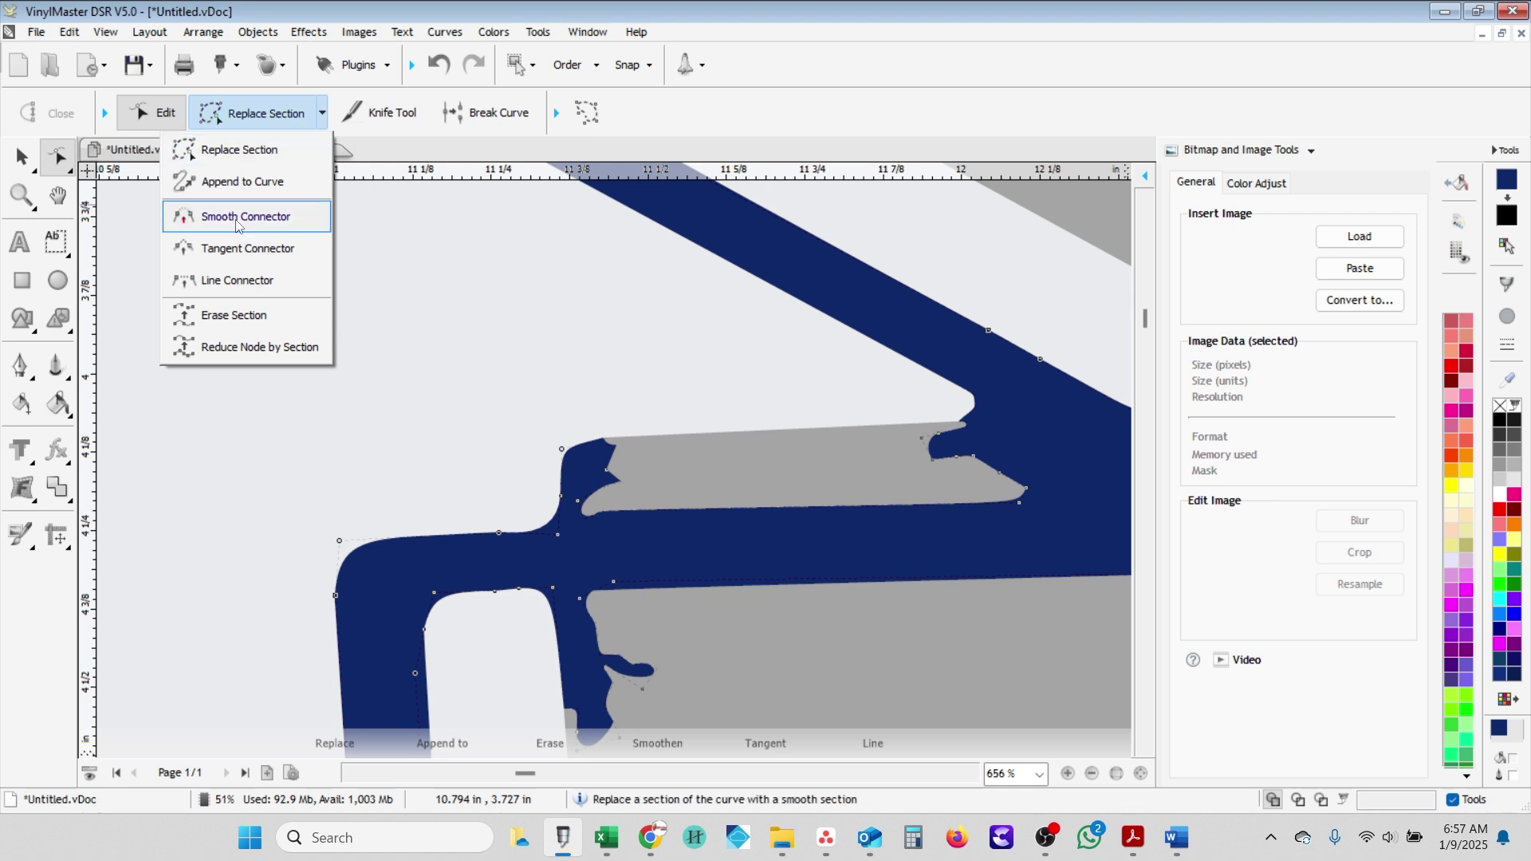
pyautogui.click(233, 280)
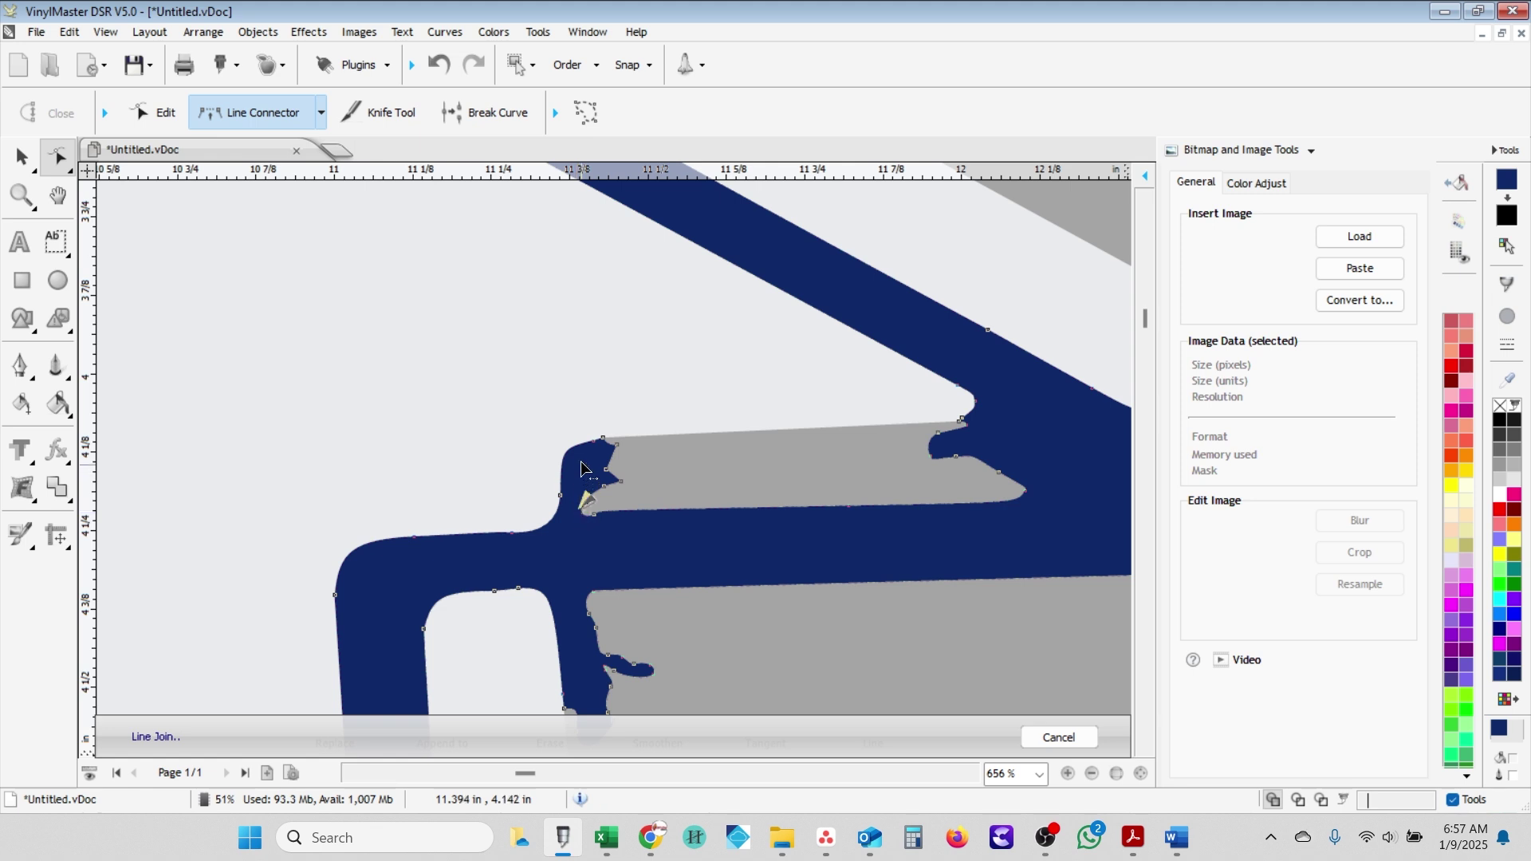
pyautogui.click(591, 442)
pyautogui.click(585, 510)
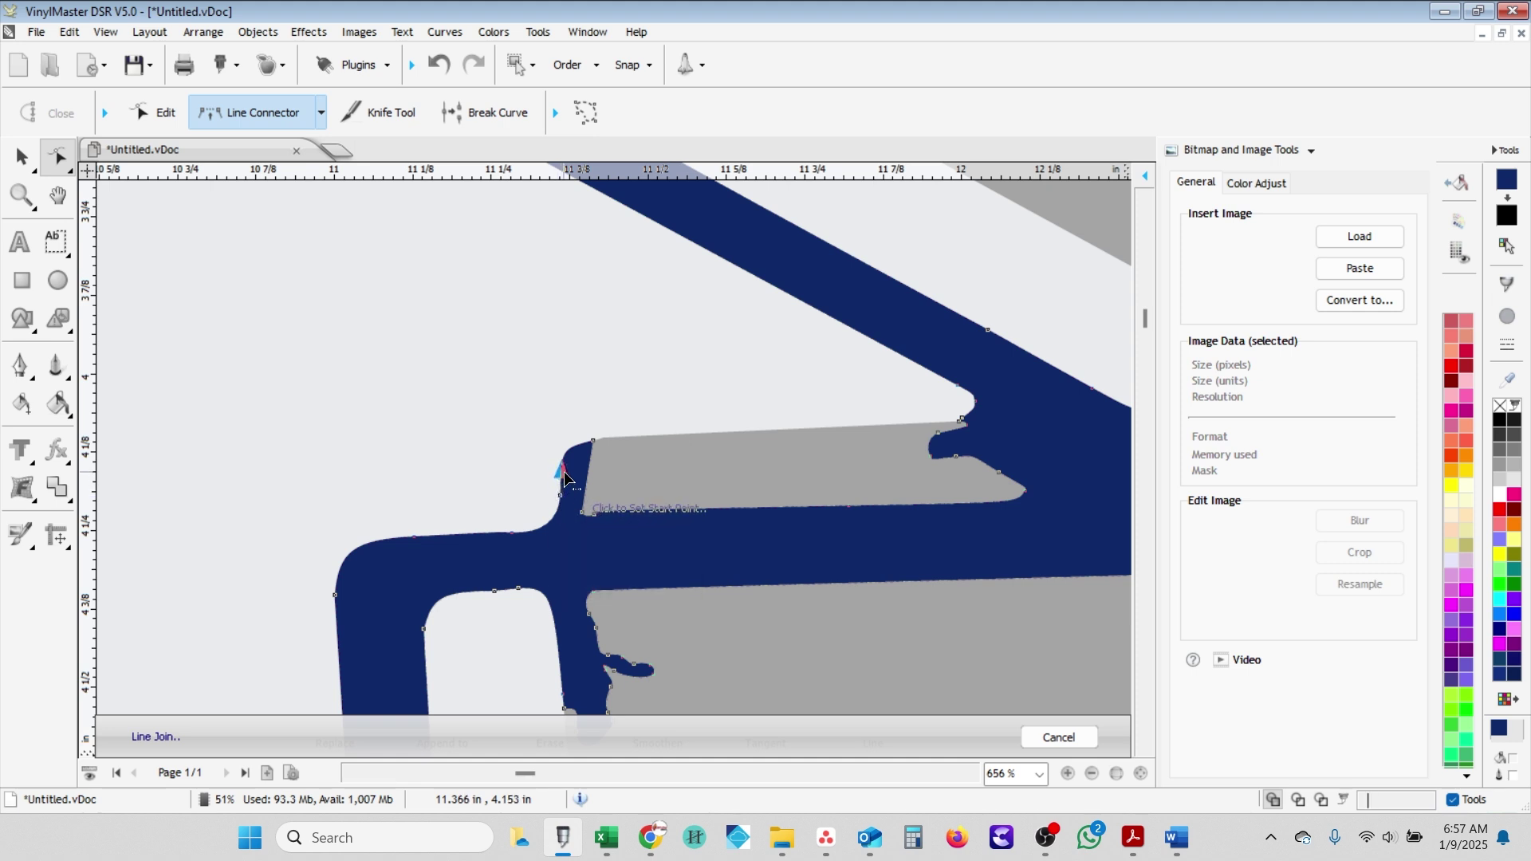
# - Briefly try the Corner connector, then return to Replace Section and plain node editing
pyautogui.click(321, 113)
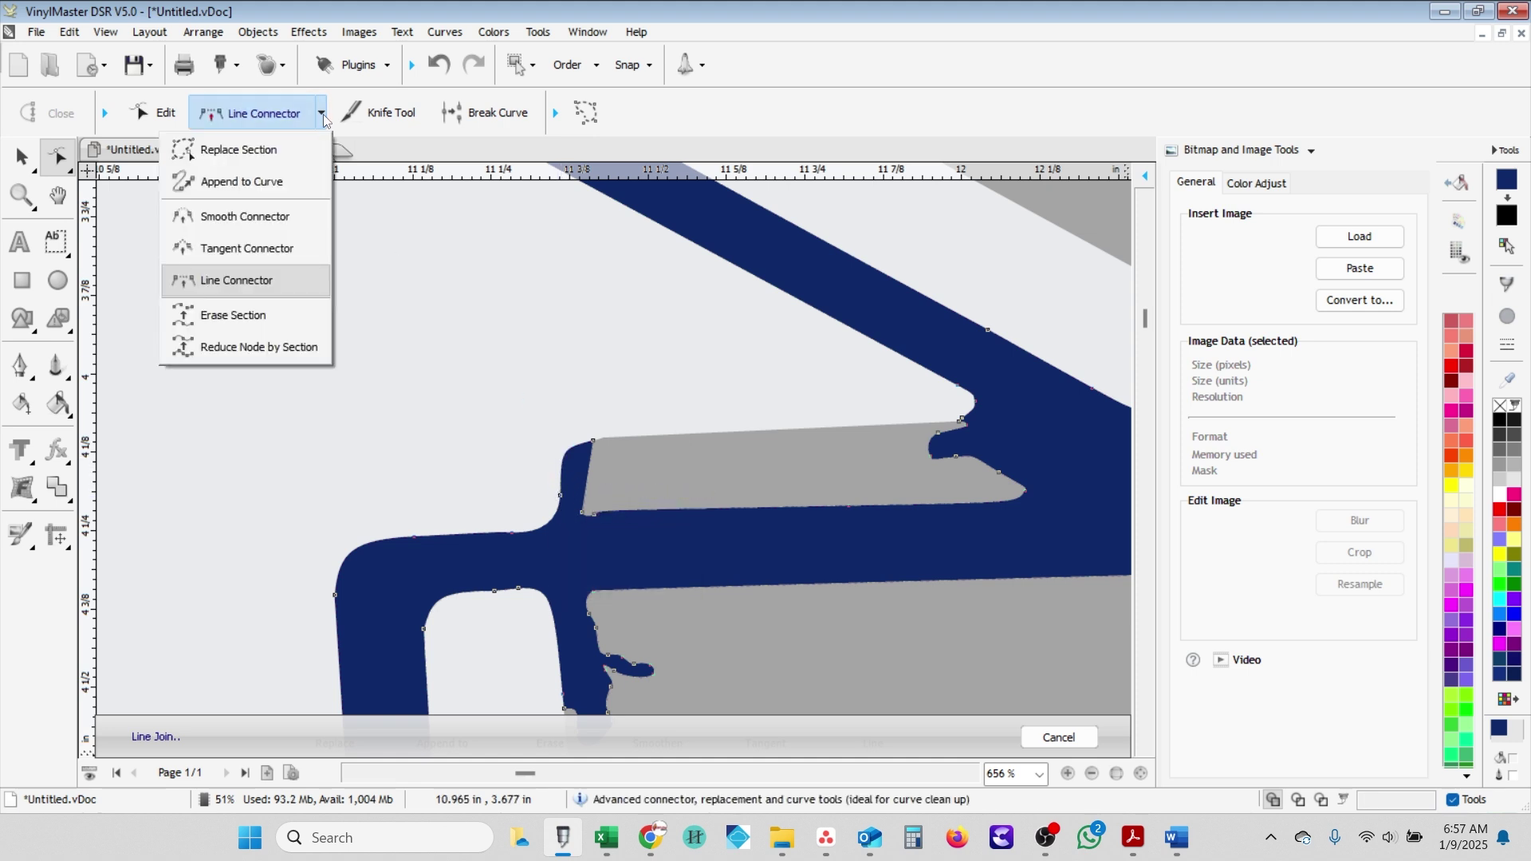
pyautogui.click(247, 244)
pyautogui.click(595, 441)
pyautogui.scroll(3, 595, 441)
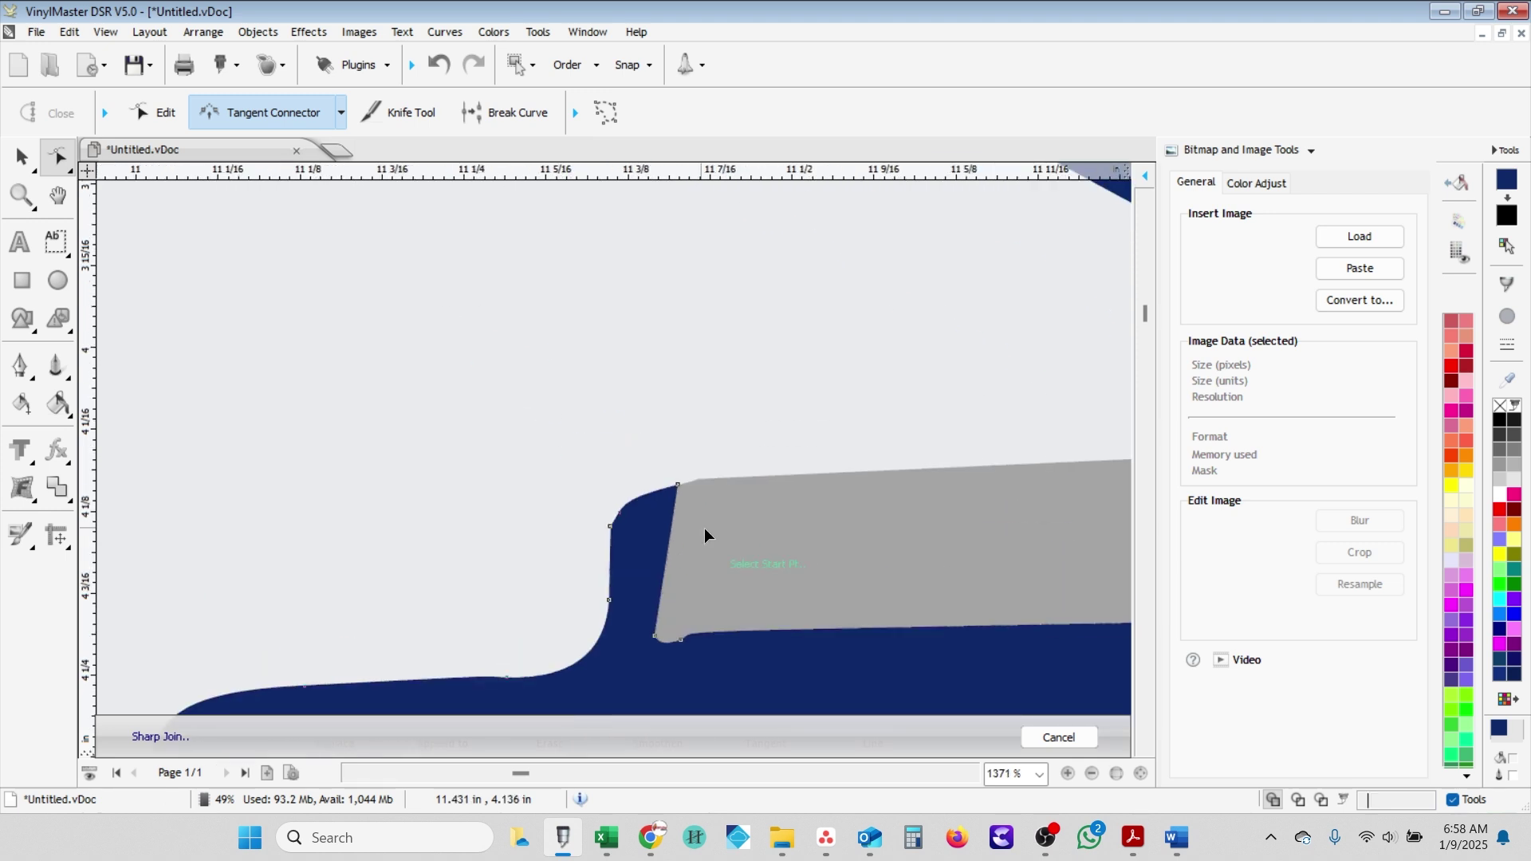
pyautogui.click(214, 106)
pyautogui.click(247, 147)
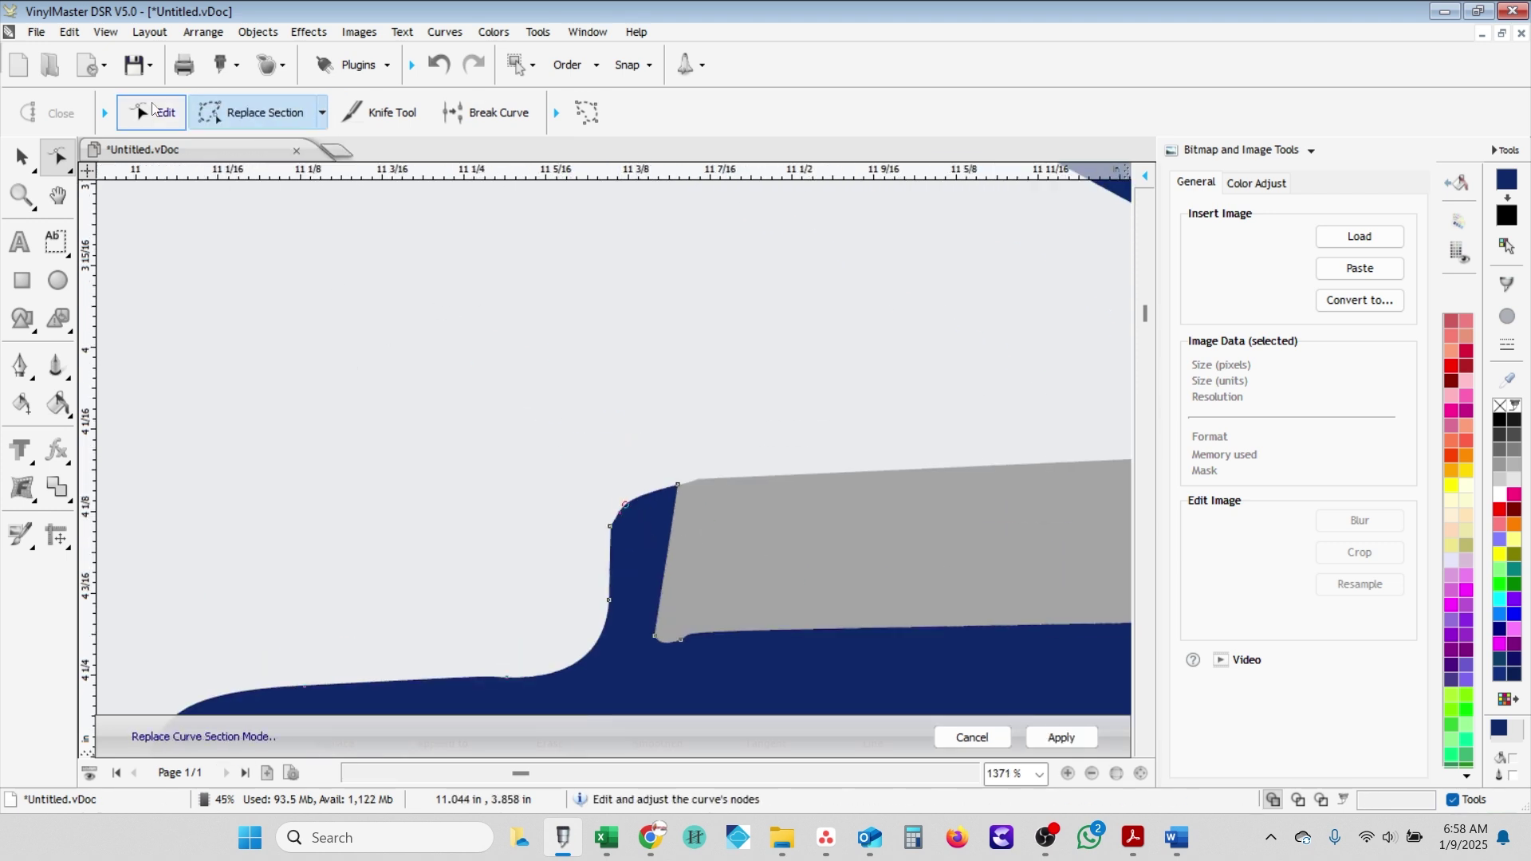
pyautogui.click(634, 508)
# - Add a node at the upright's top-left corner and break the outline there
pyautogui.click(623, 483)
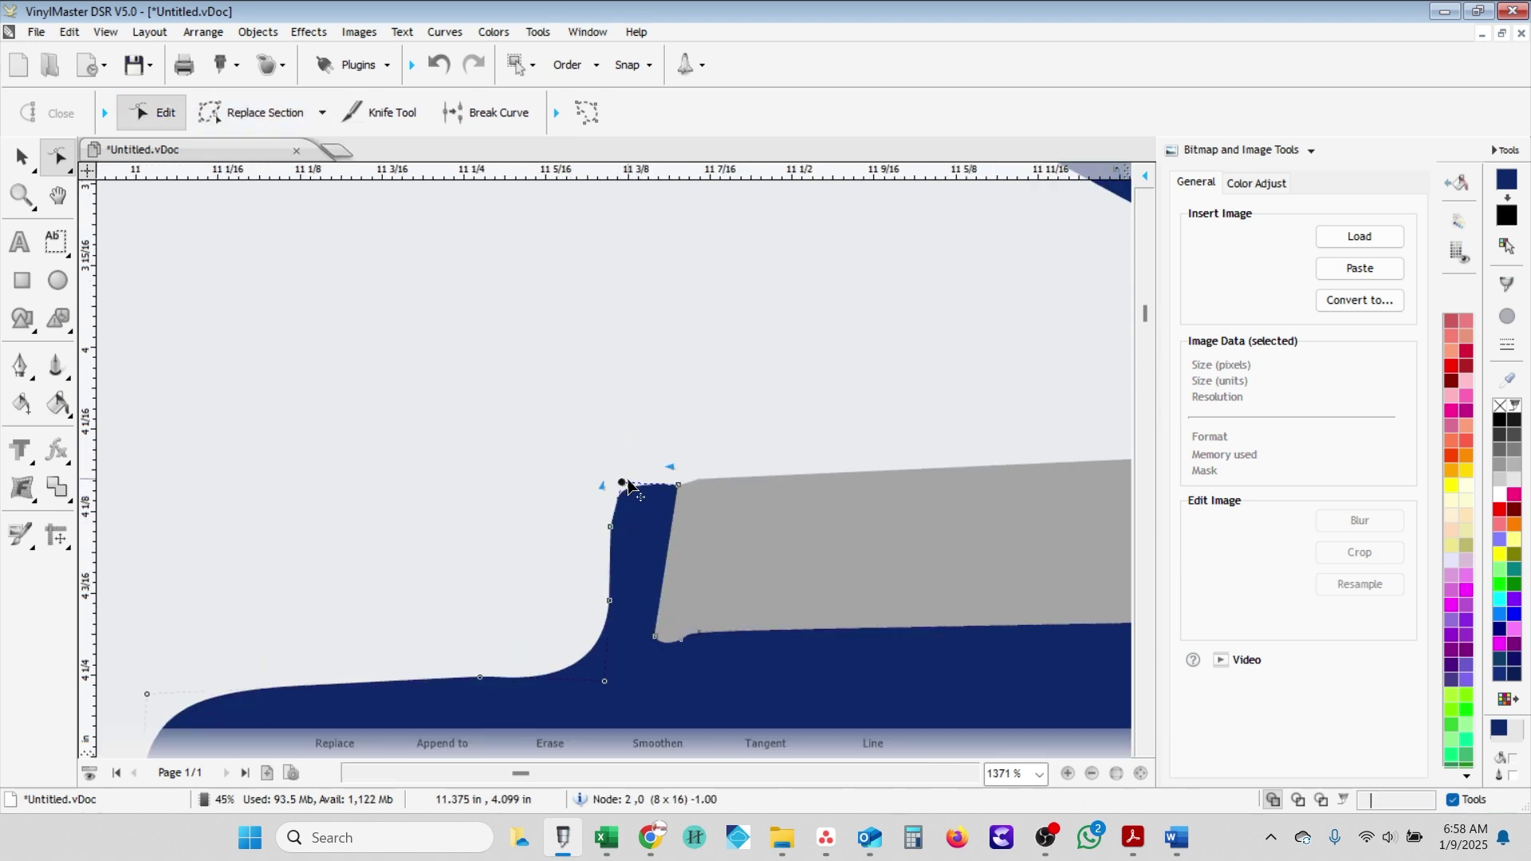
pyautogui.click(486, 113)
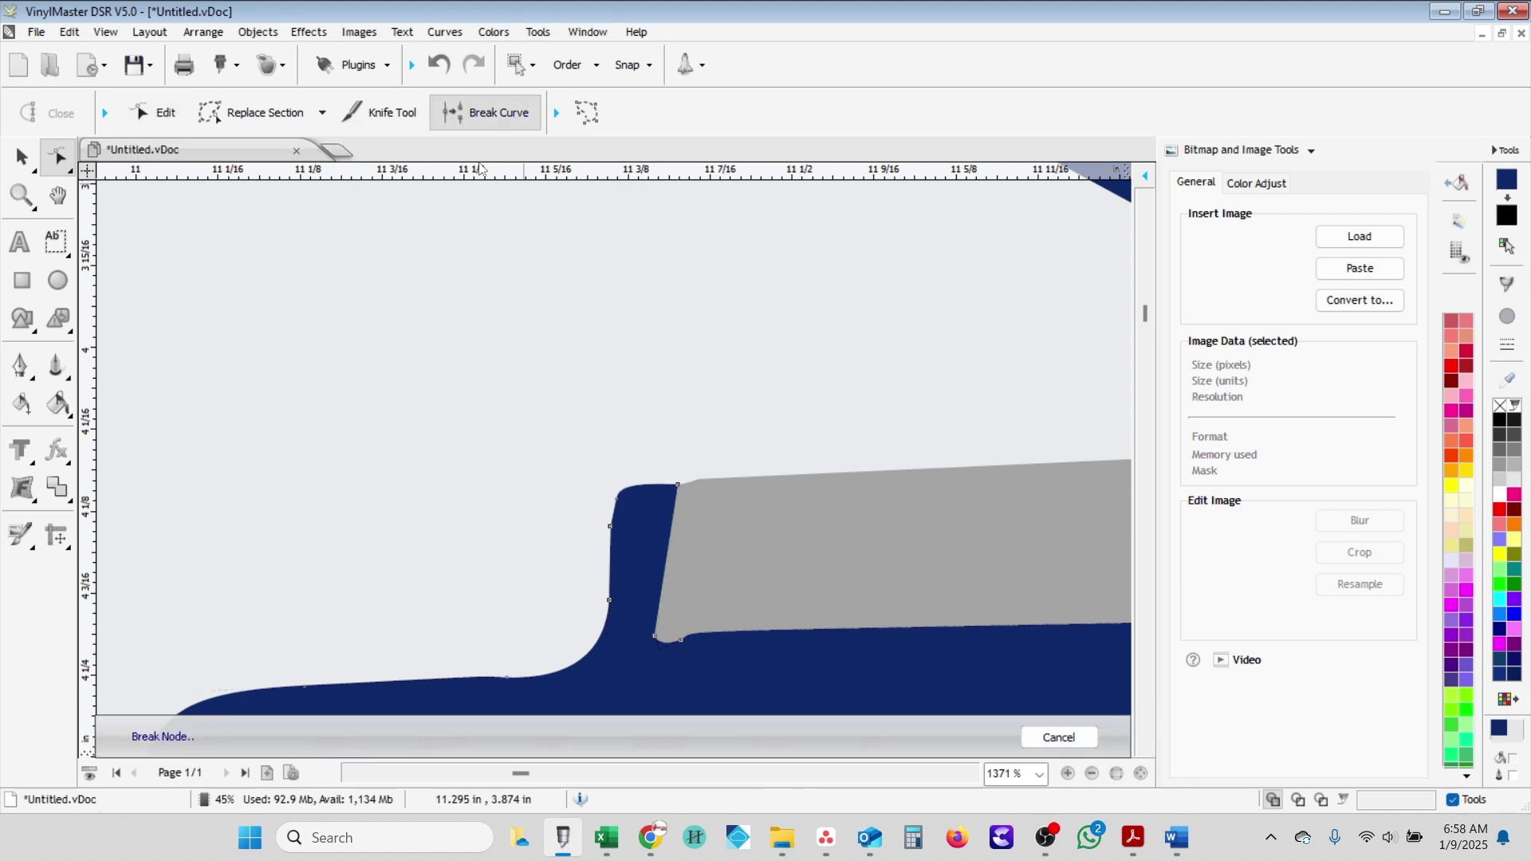
pyautogui.scroll(-1, 630, 499)
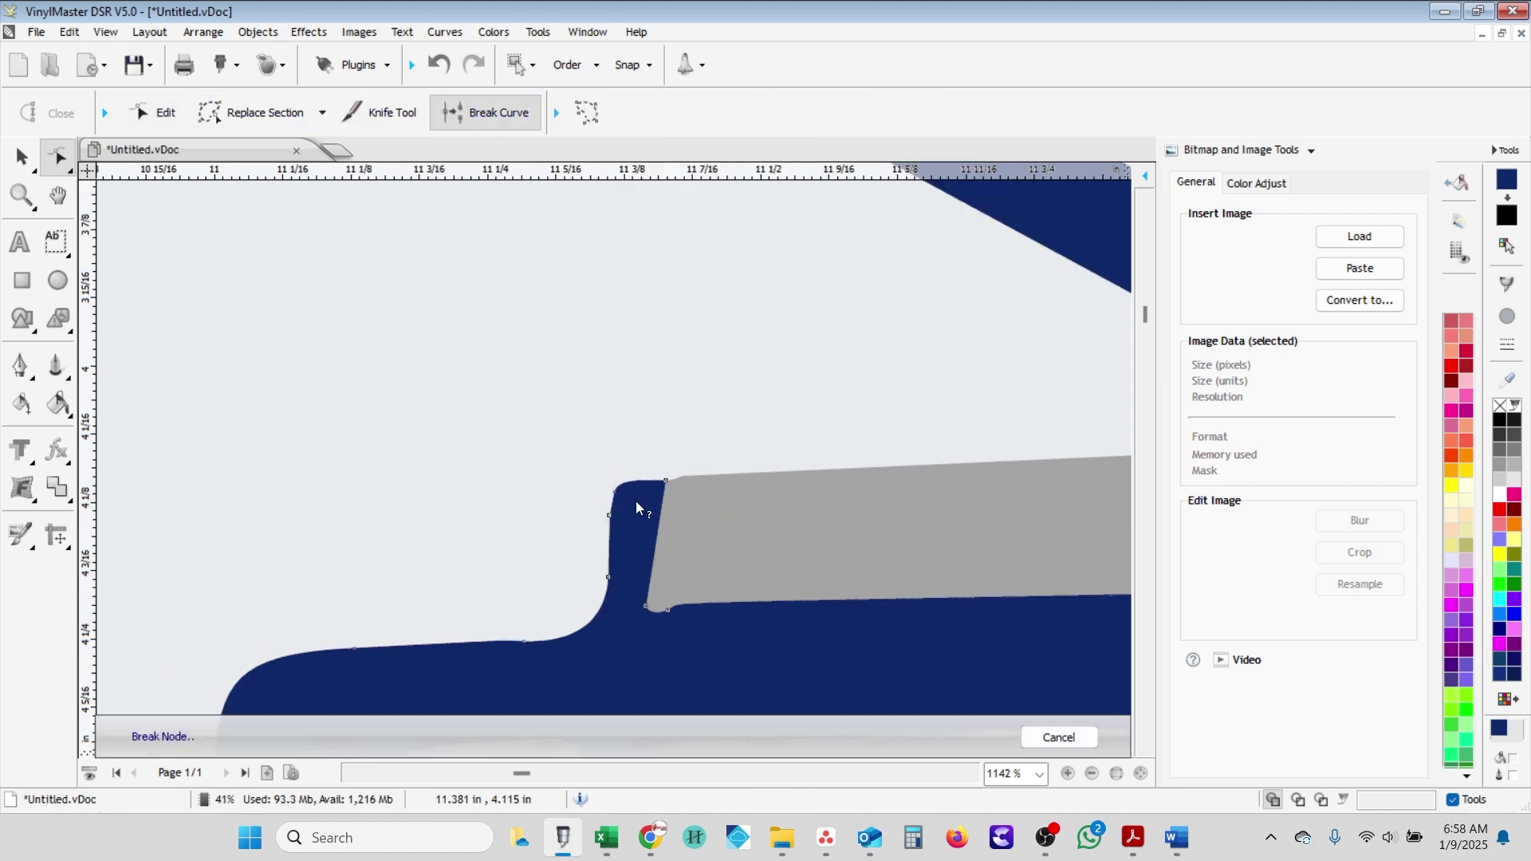
pyautogui.click(614, 492)
pyautogui.click(322, 113)
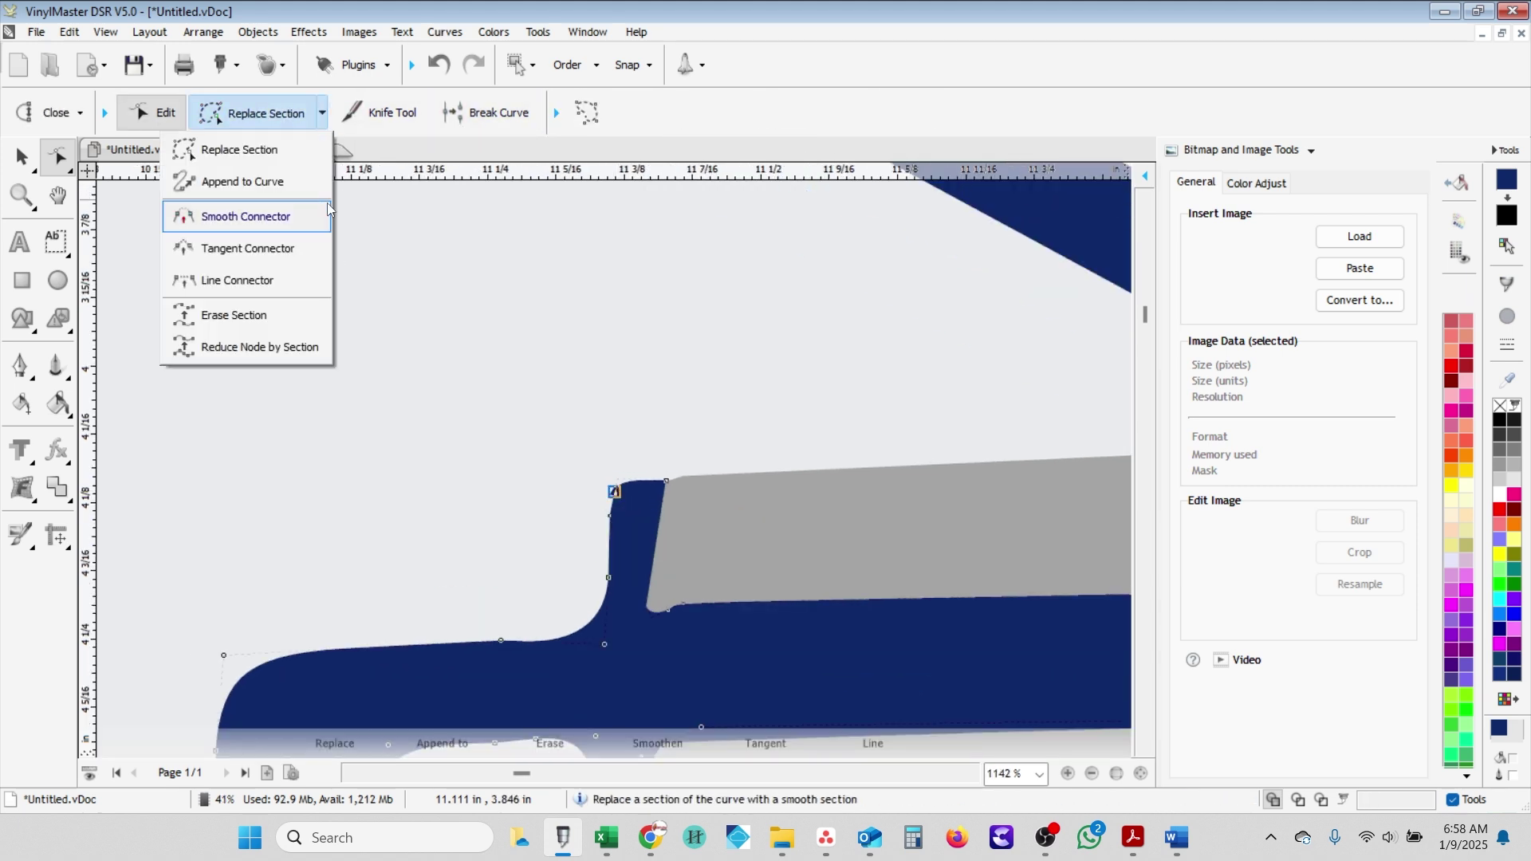
# - Join the top-left and lower-left nodes with the Smooth Connector, redrawing the left edge as a curve
pyautogui.click(304, 288)
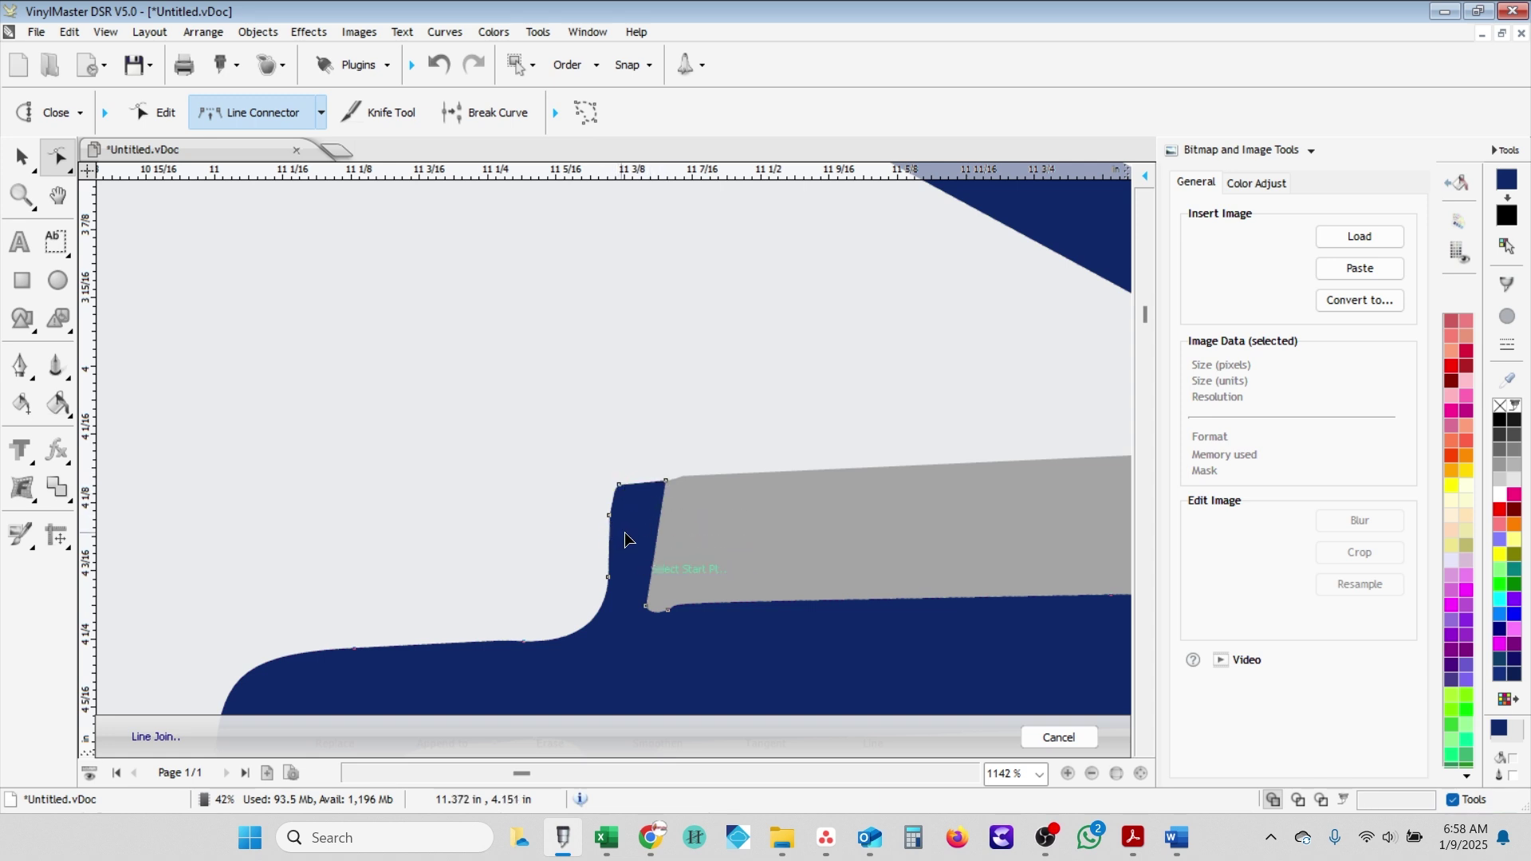
pyautogui.scroll(3, 625, 531)
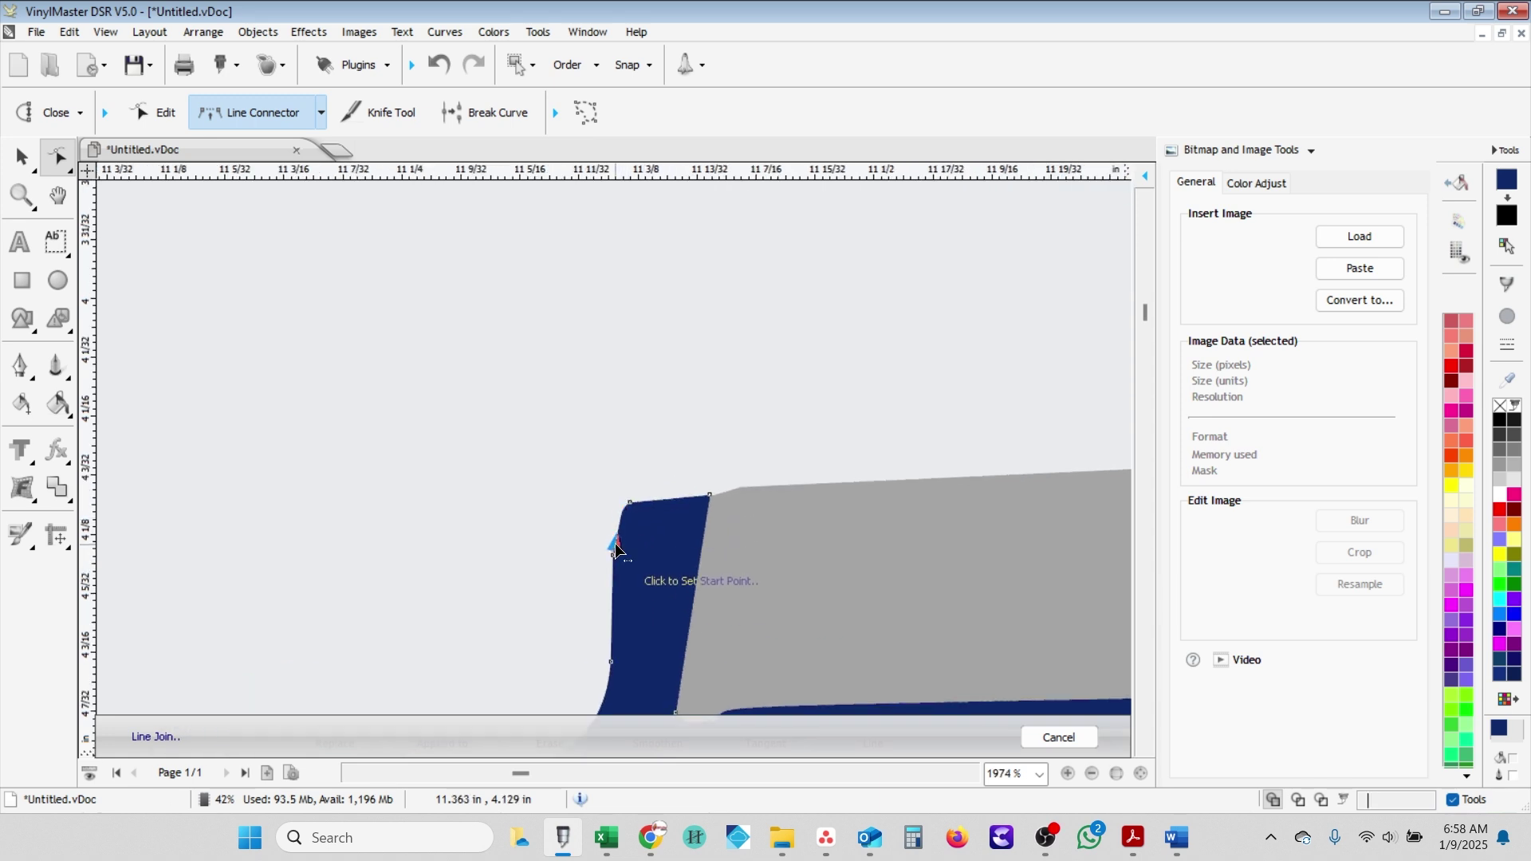
pyautogui.click(322, 114)
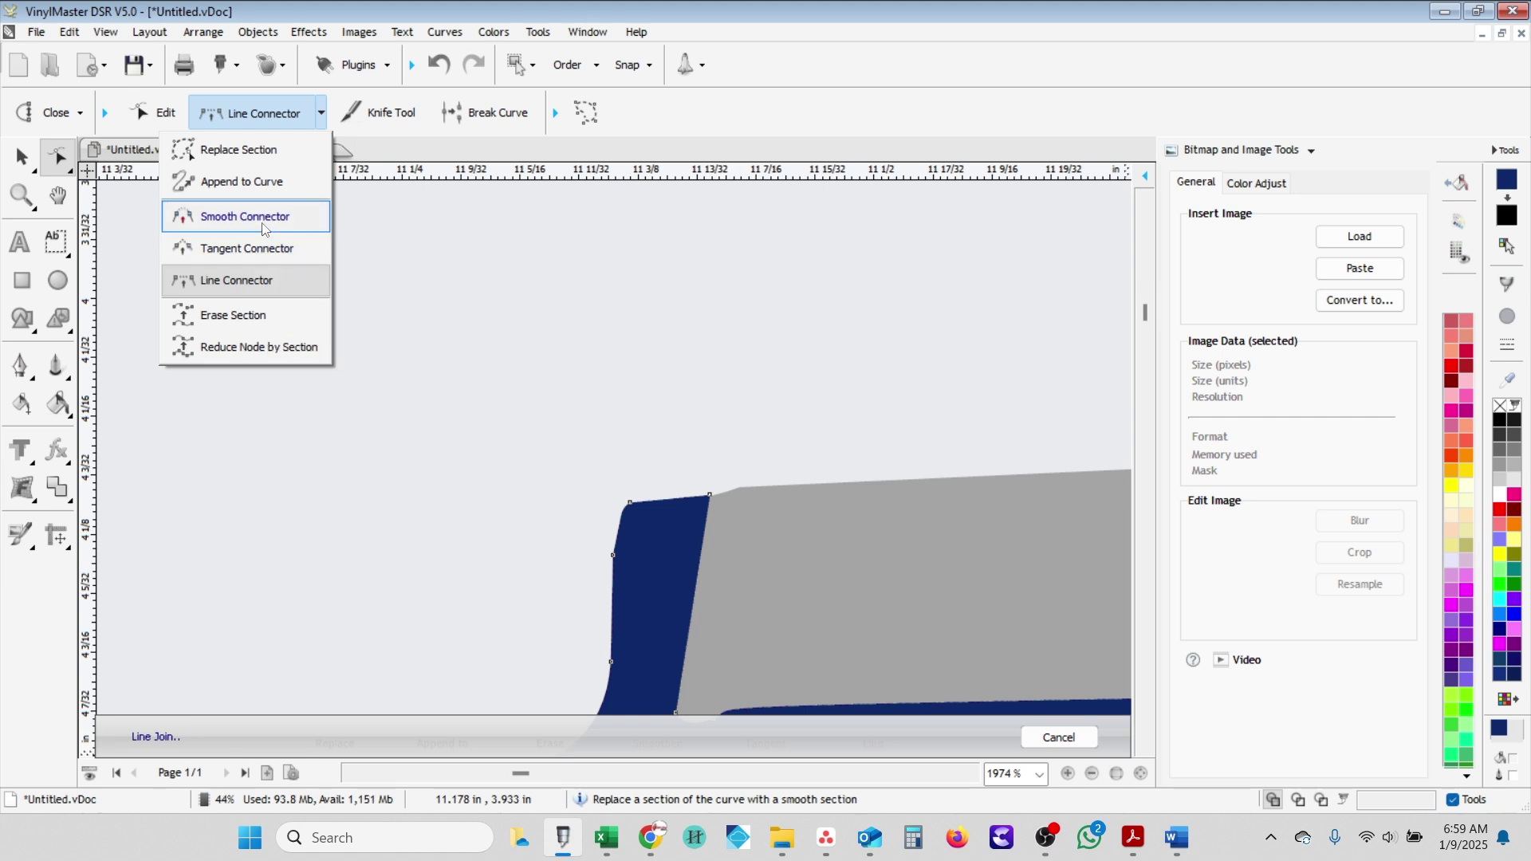
pyautogui.click(263, 228)
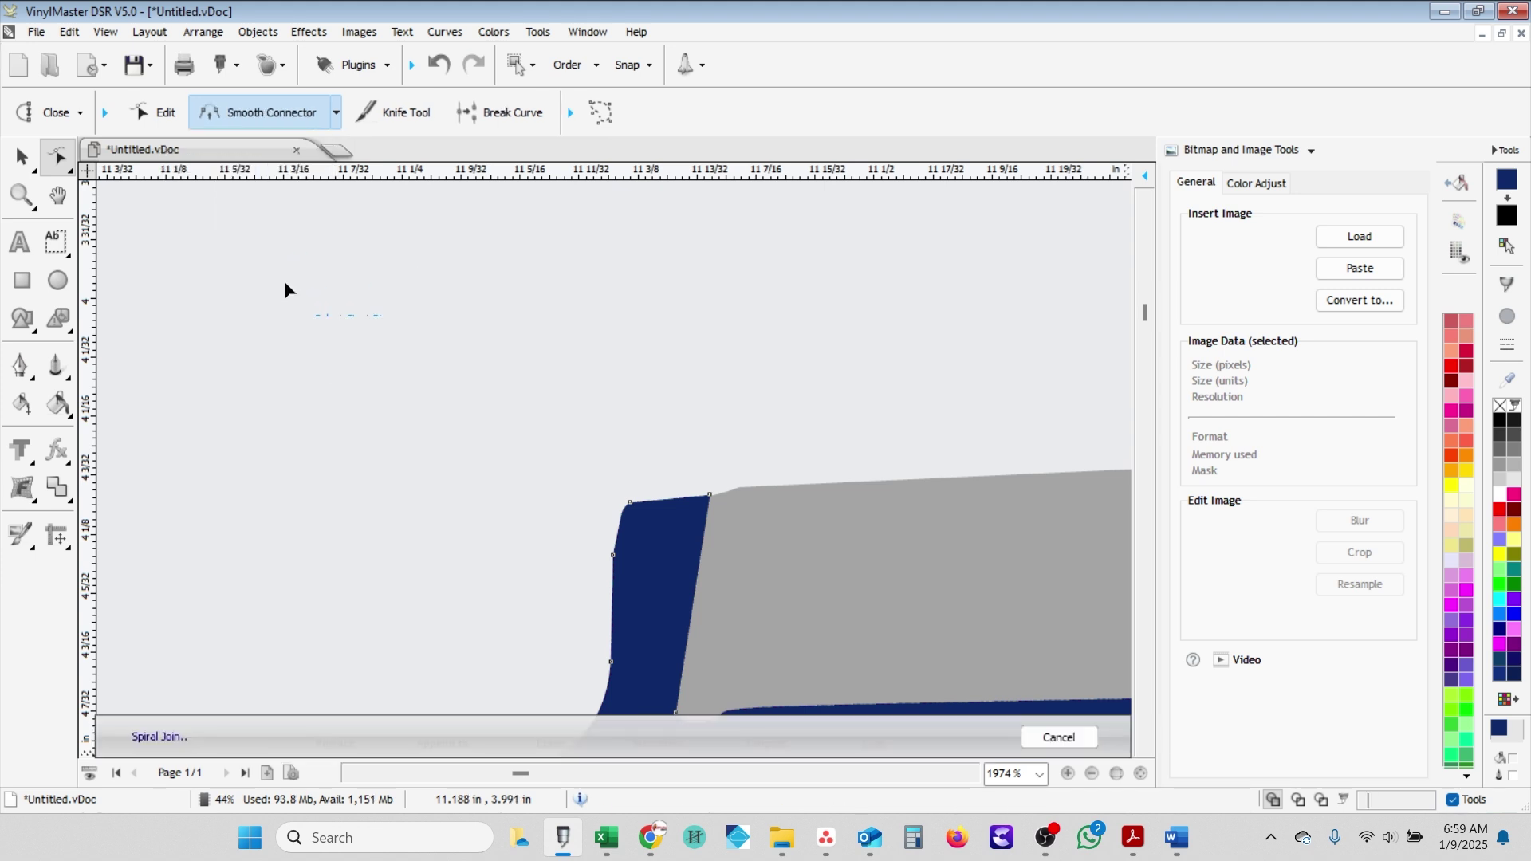
pyautogui.click(630, 505)
pyautogui.click(611, 663)
pyautogui.click(611, 667)
# - Redo the join with the Tangent Connector so the left edge runs straight
pyautogui.click(336, 113)
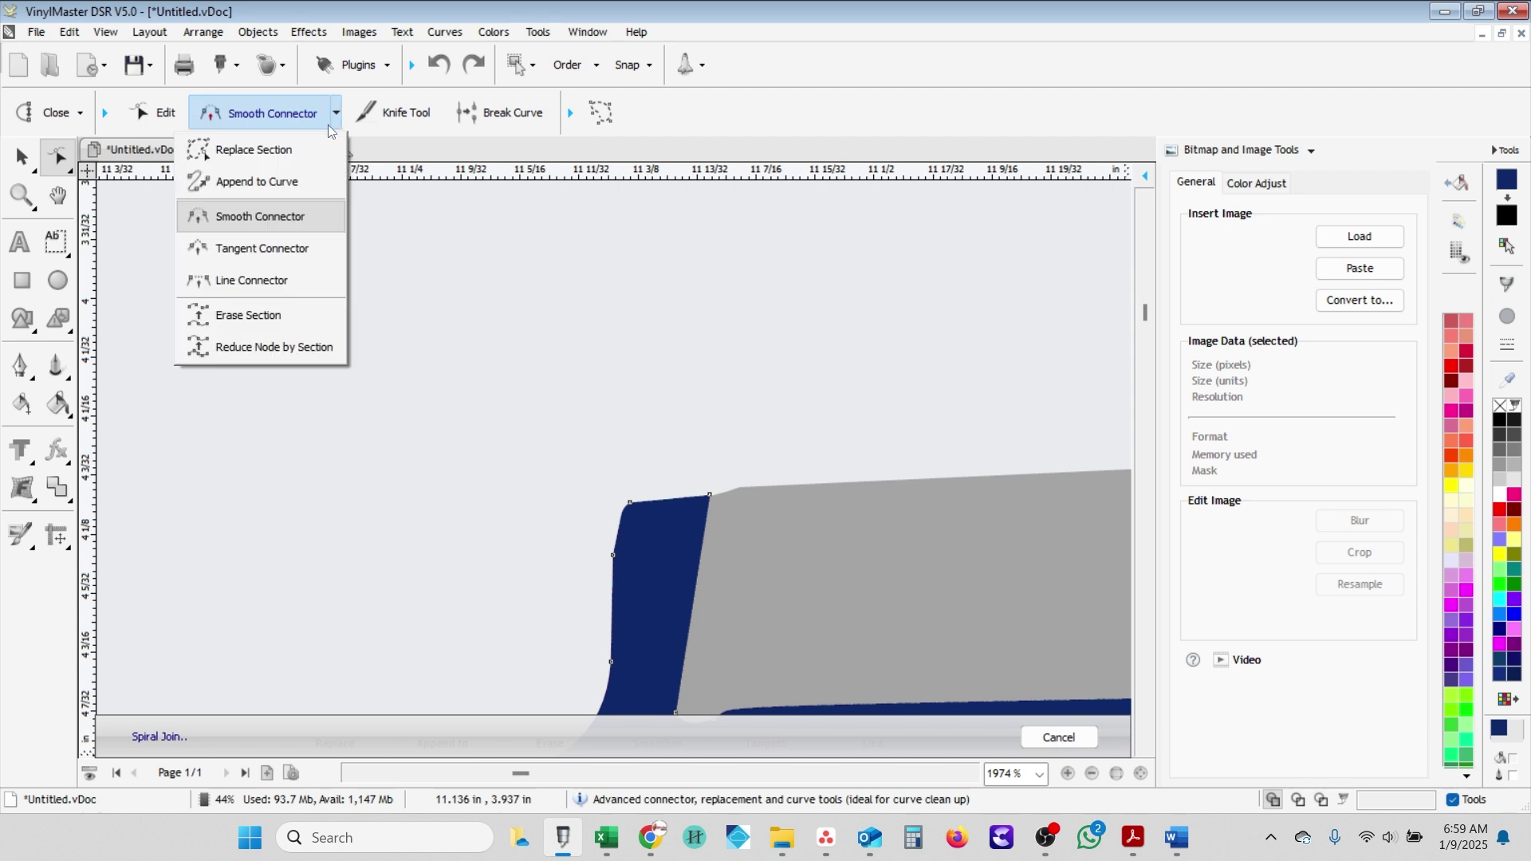
pyautogui.click(279, 250)
pyautogui.click(631, 504)
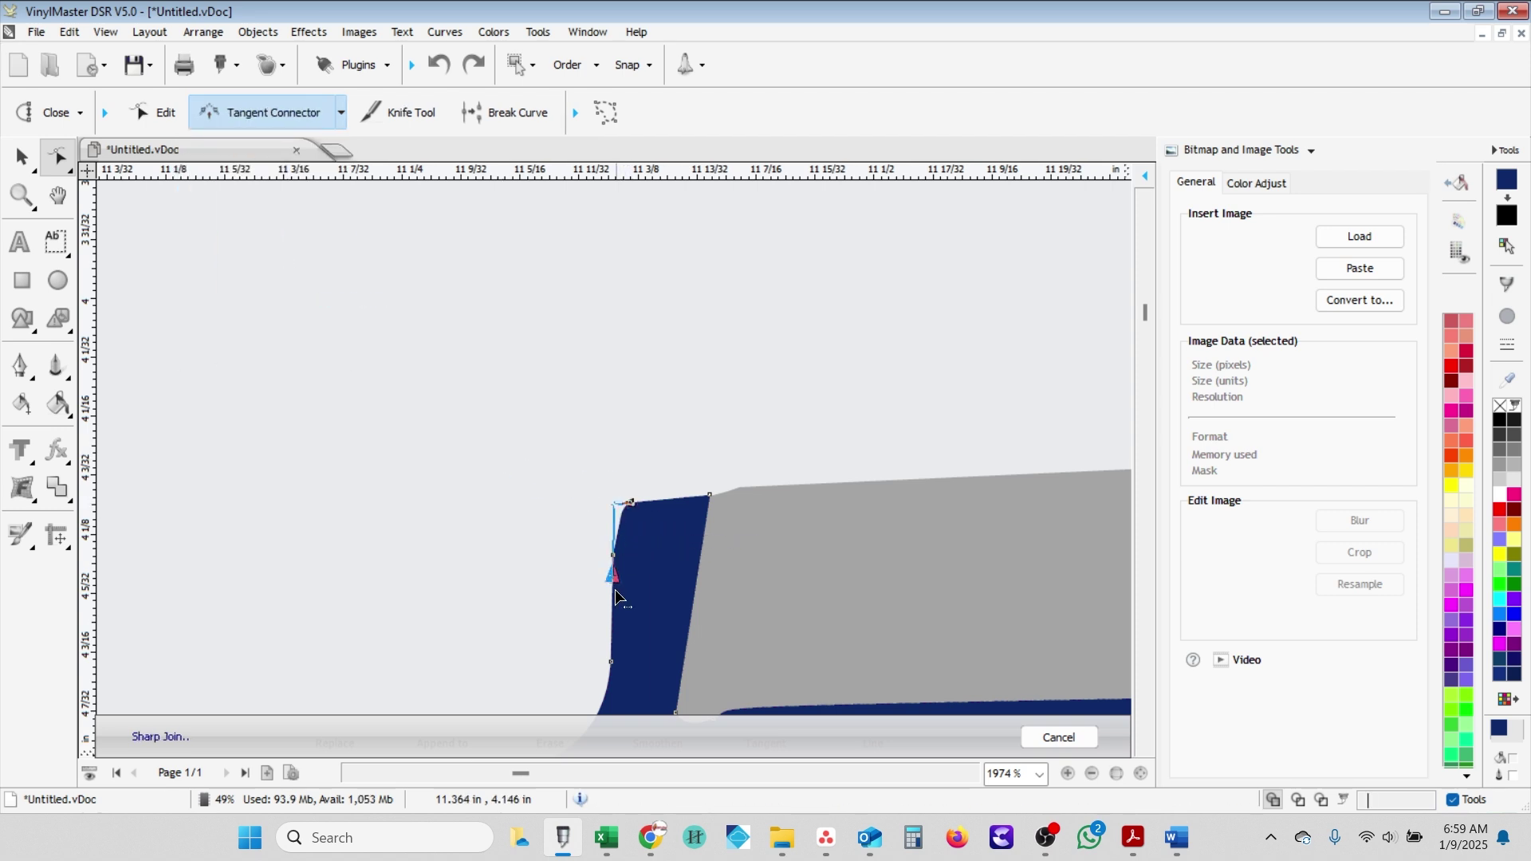
pyautogui.click(612, 673)
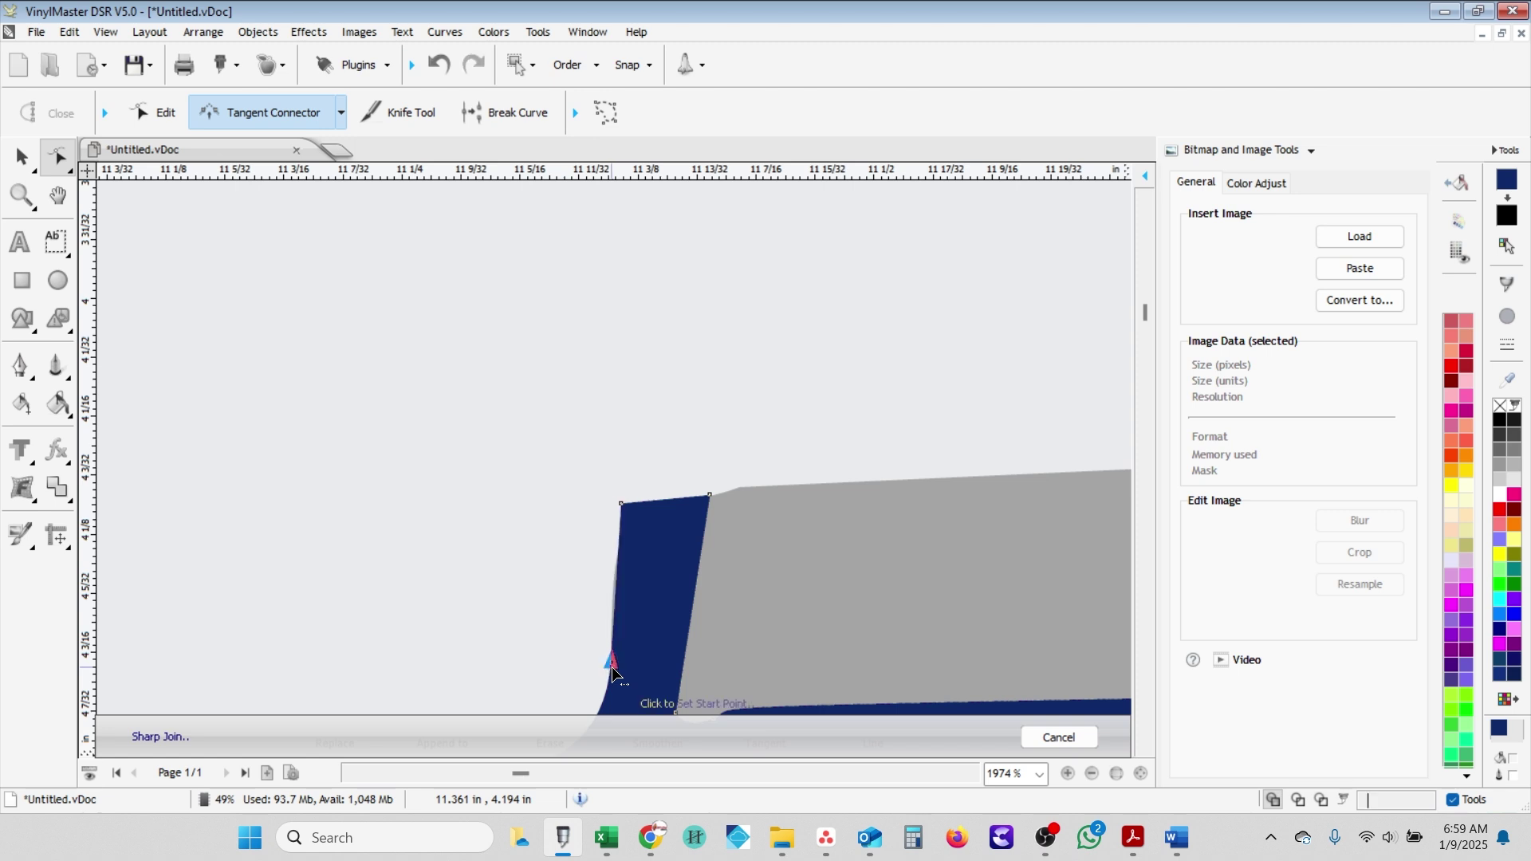
pyautogui.scroll(-3, 735, 514)
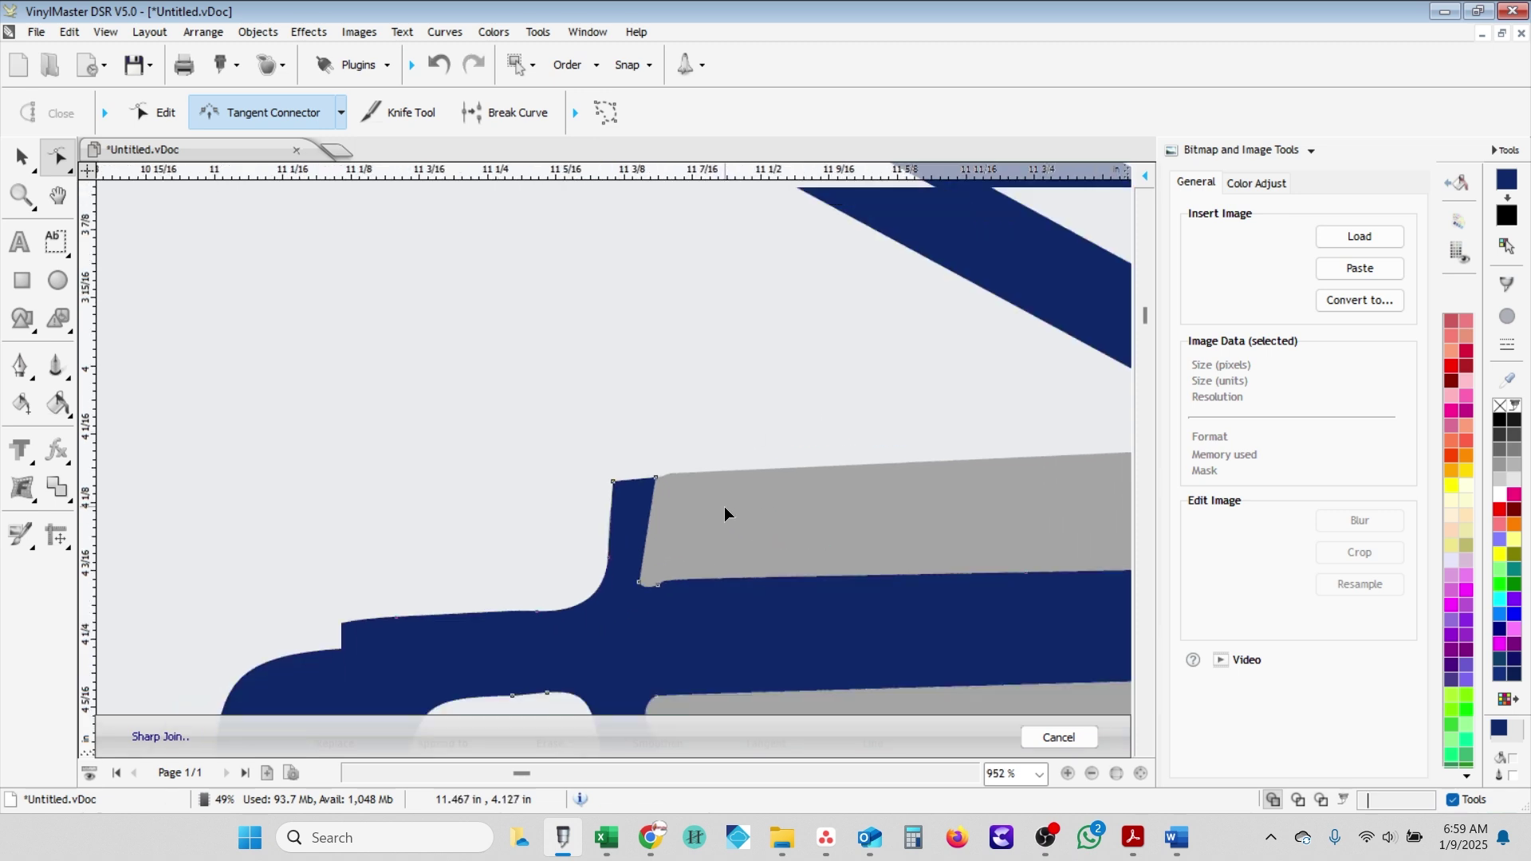
# - With the Line Connector, straighten the notch under the diagonal and the junction's right-side notch
pyautogui.scroll(-1, 724, 515)
pyautogui.scroll(1, 984, 498)
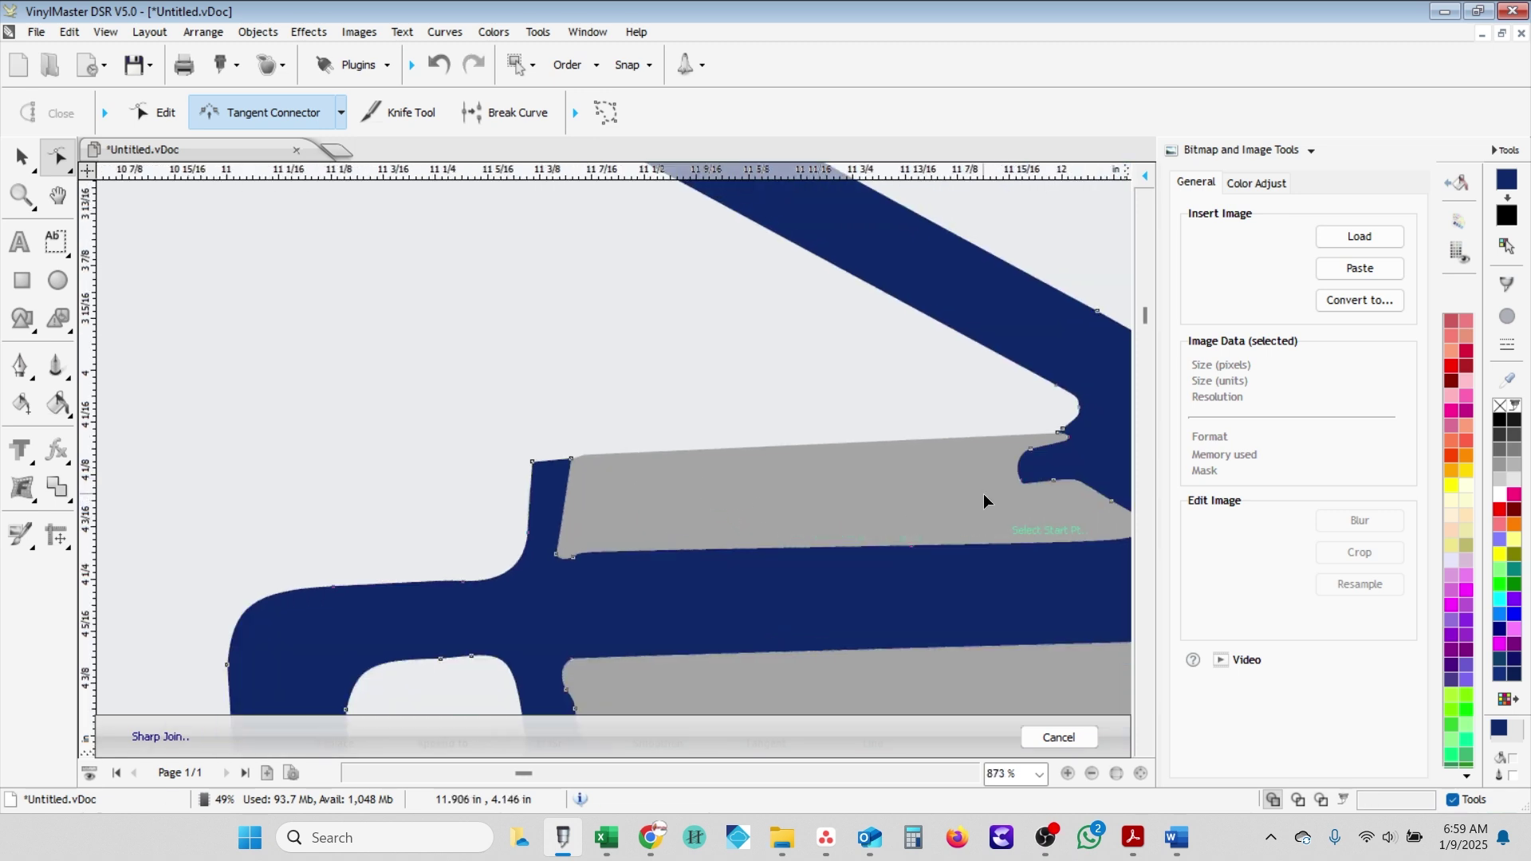
pyautogui.scroll(1, 1070, 465)
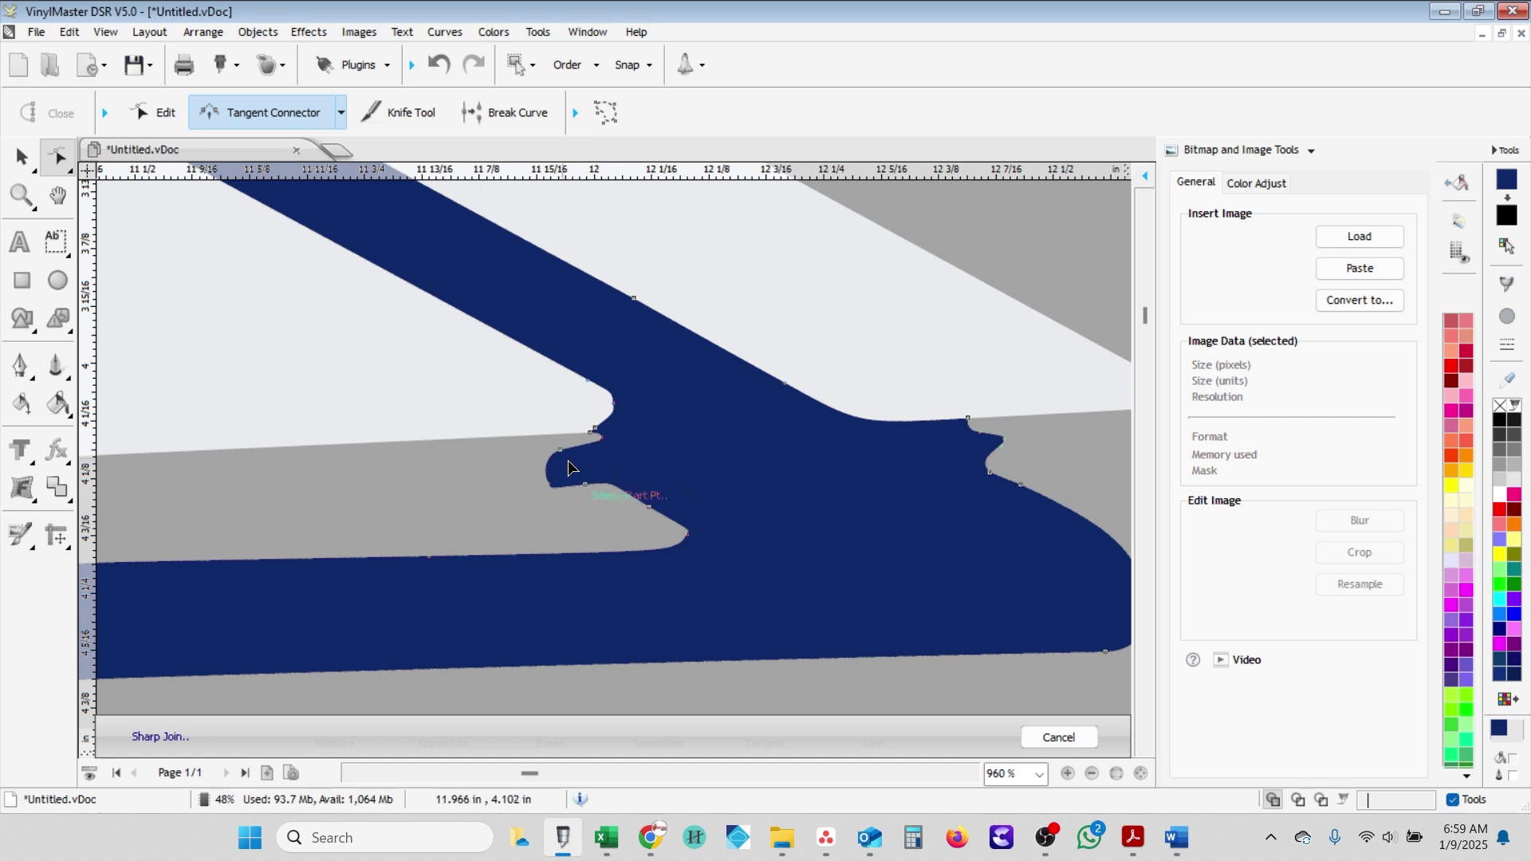
pyautogui.click(342, 113)
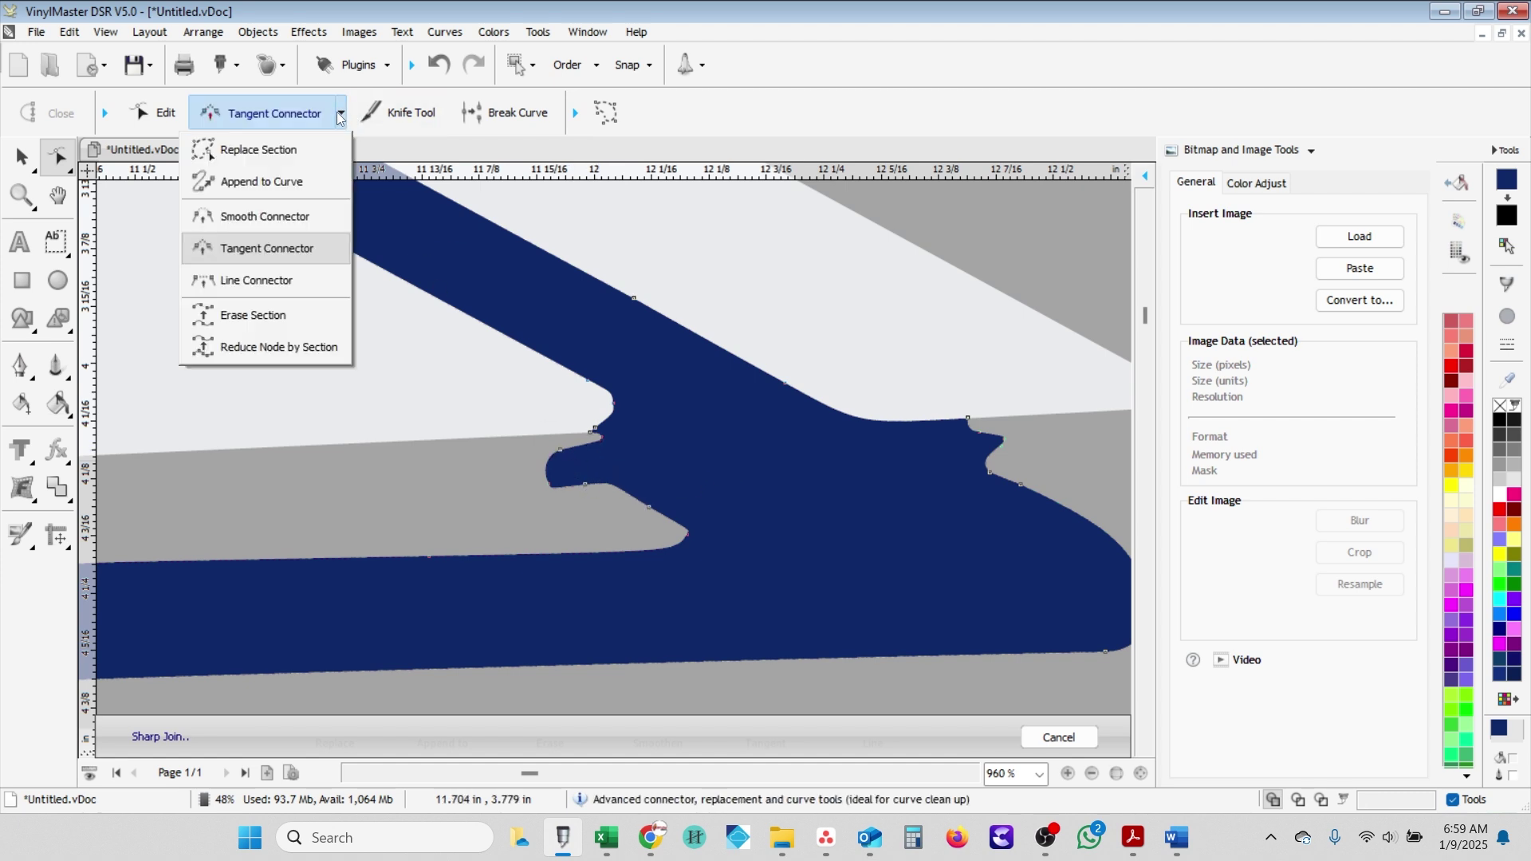
pyautogui.click(313, 286)
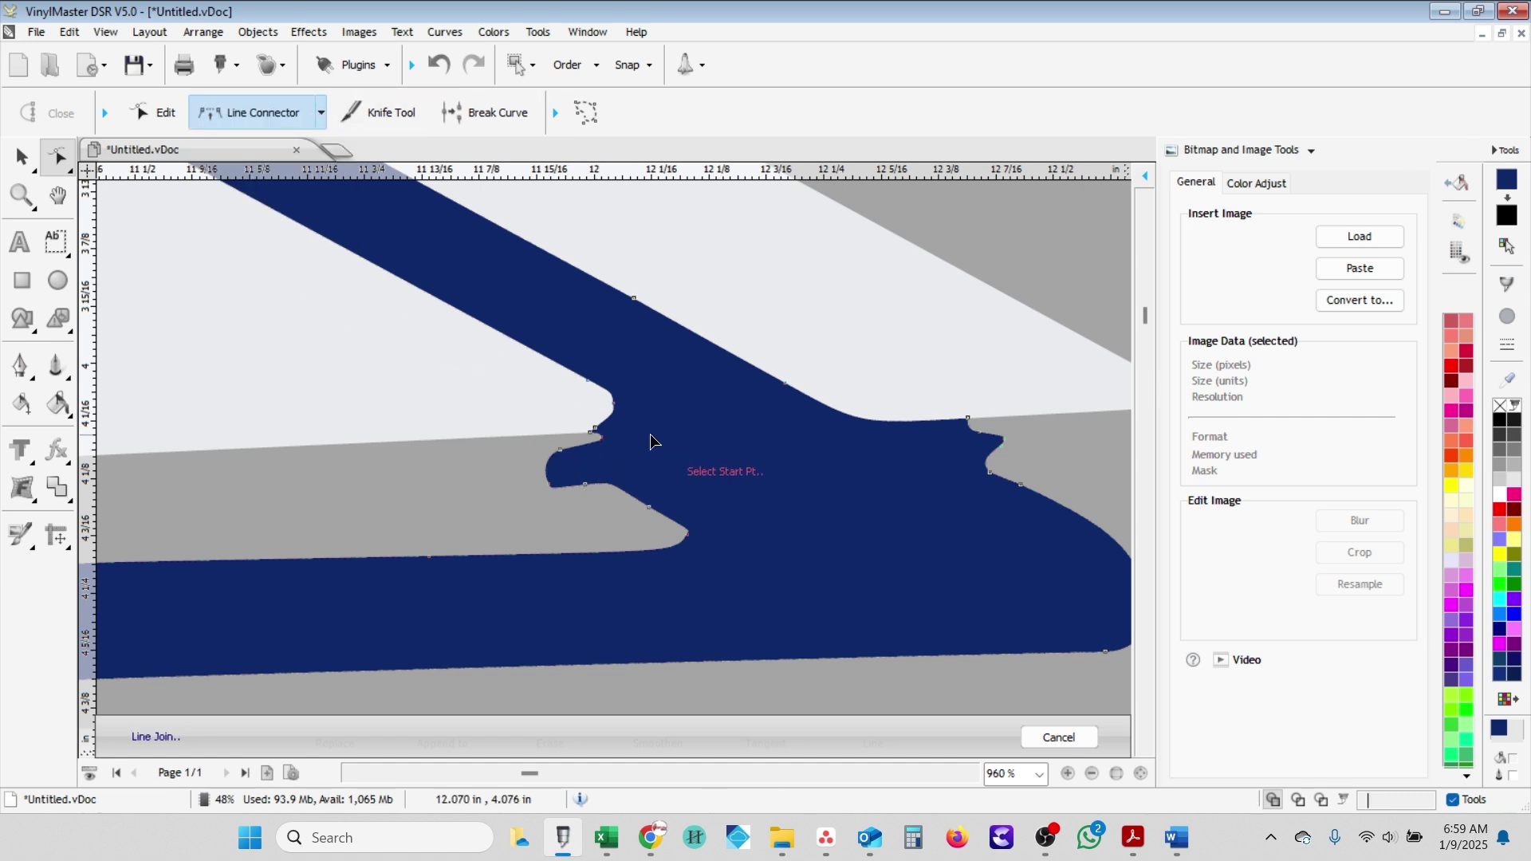
pyautogui.click(594, 429)
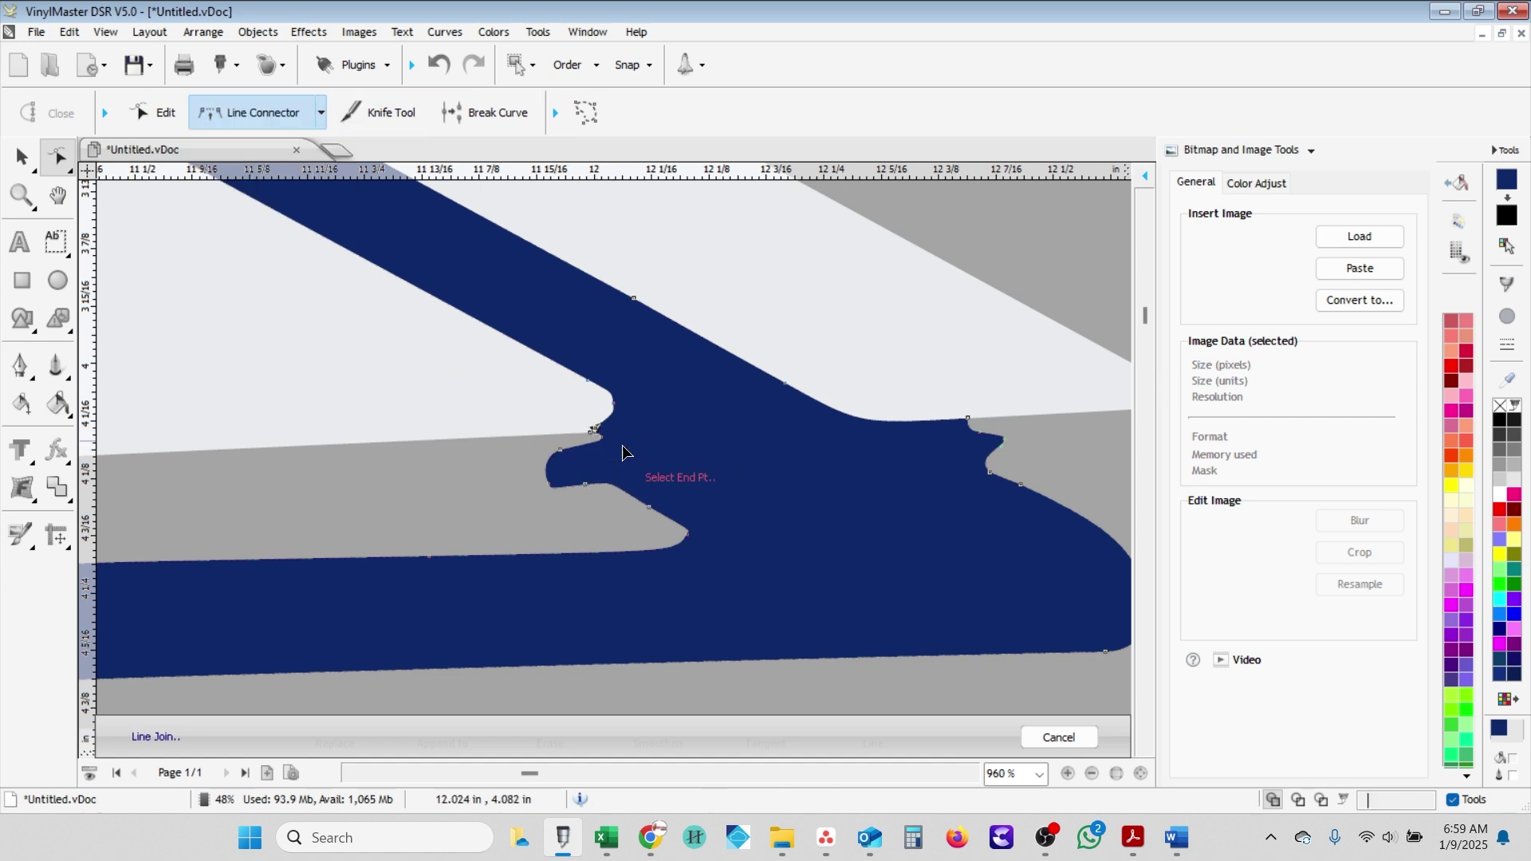
pyautogui.click(688, 538)
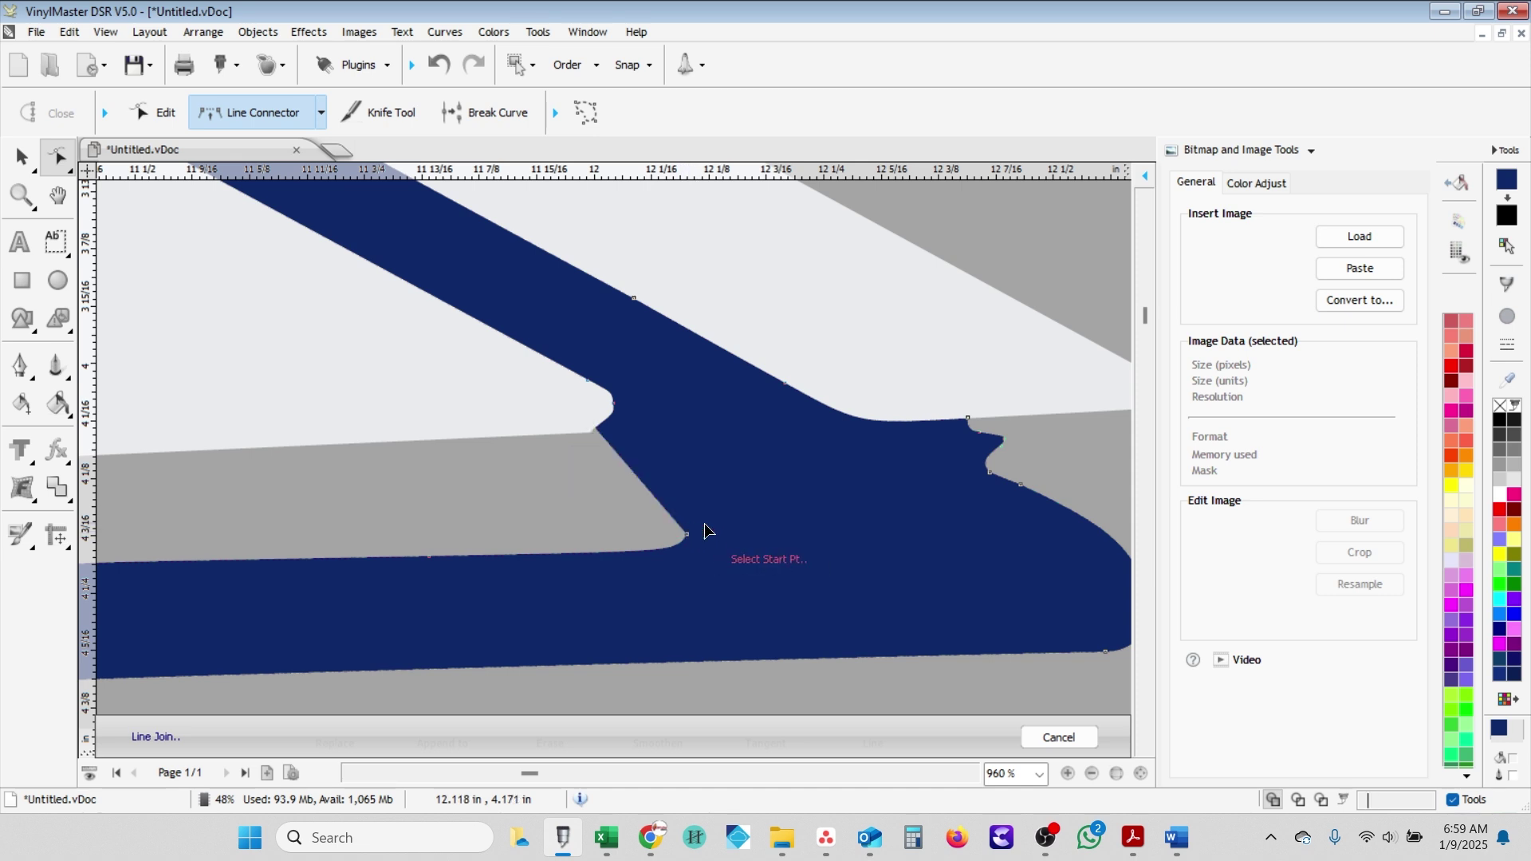
pyautogui.click(987, 476)
# - Join the eave-corner points with a straight line to cut off the dangling blue tail
pyautogui.scroll(-2, 973, 451)
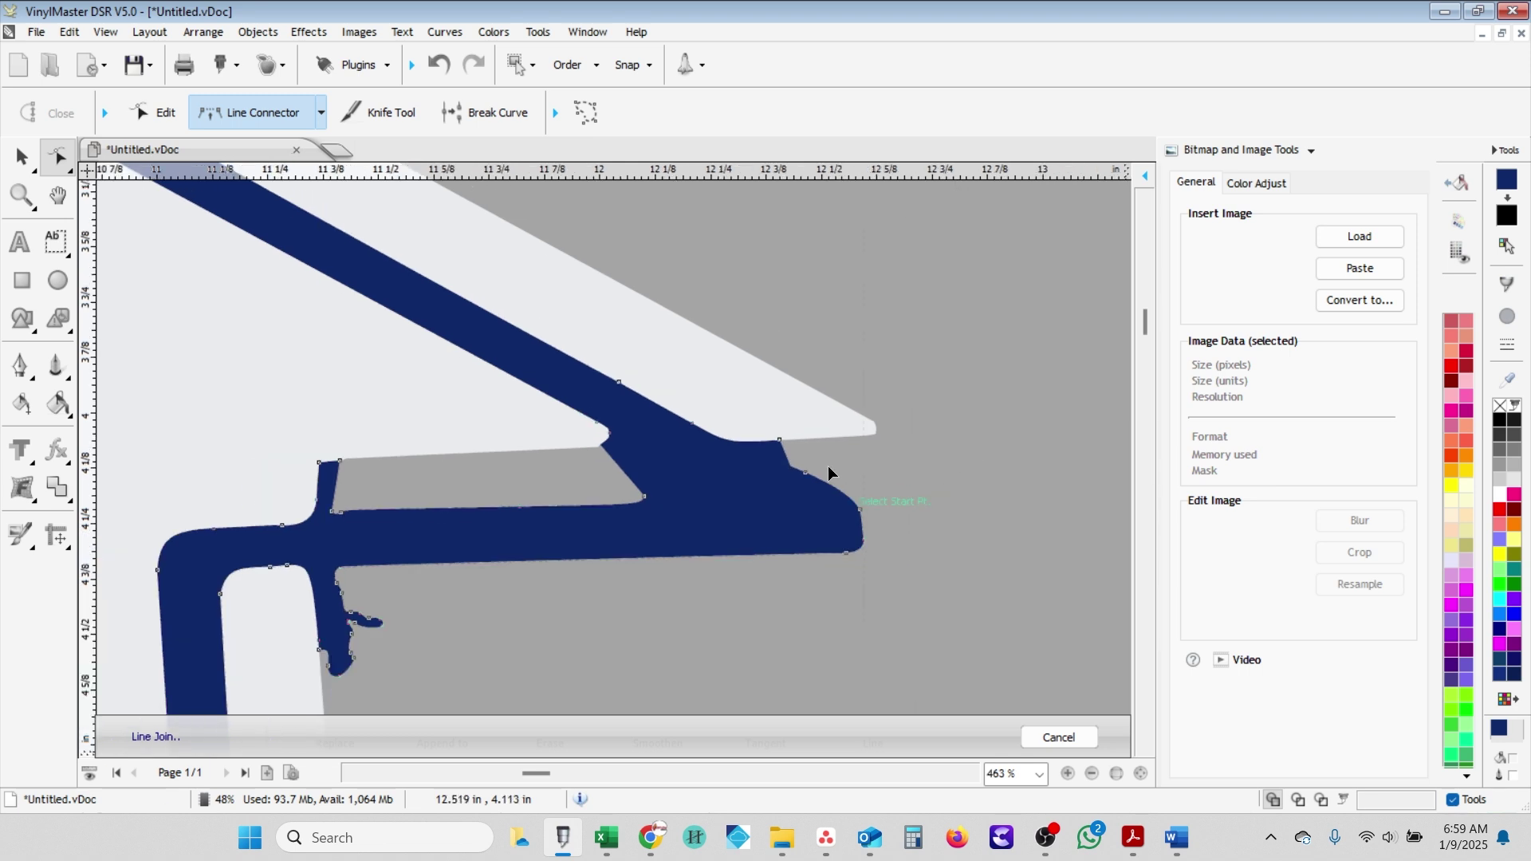
pyautogui.scroll(-3, 395, 494)
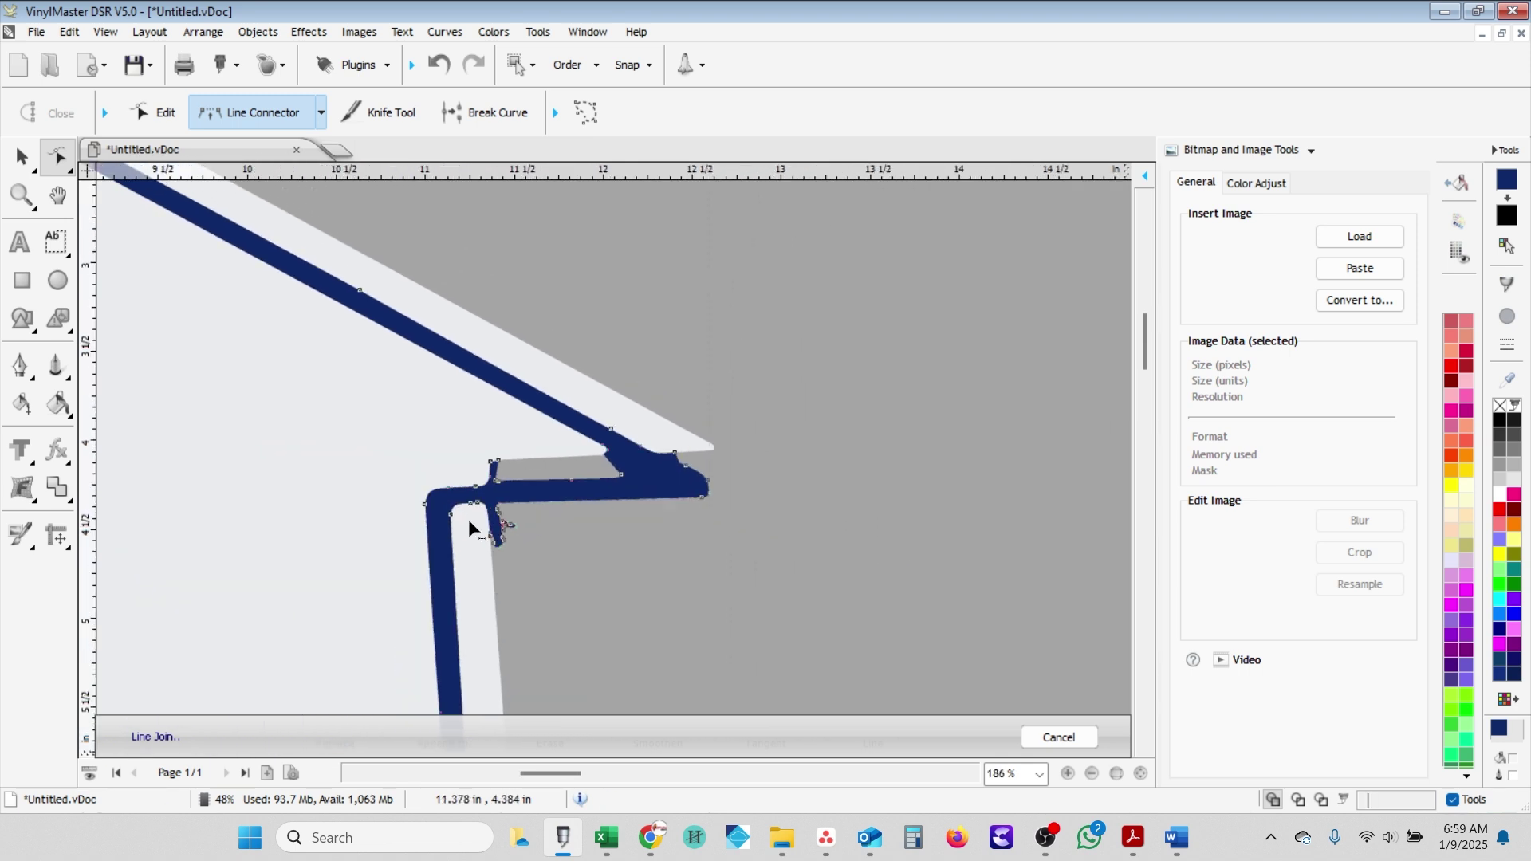
pyautogui.scroll(1, 503, 526)
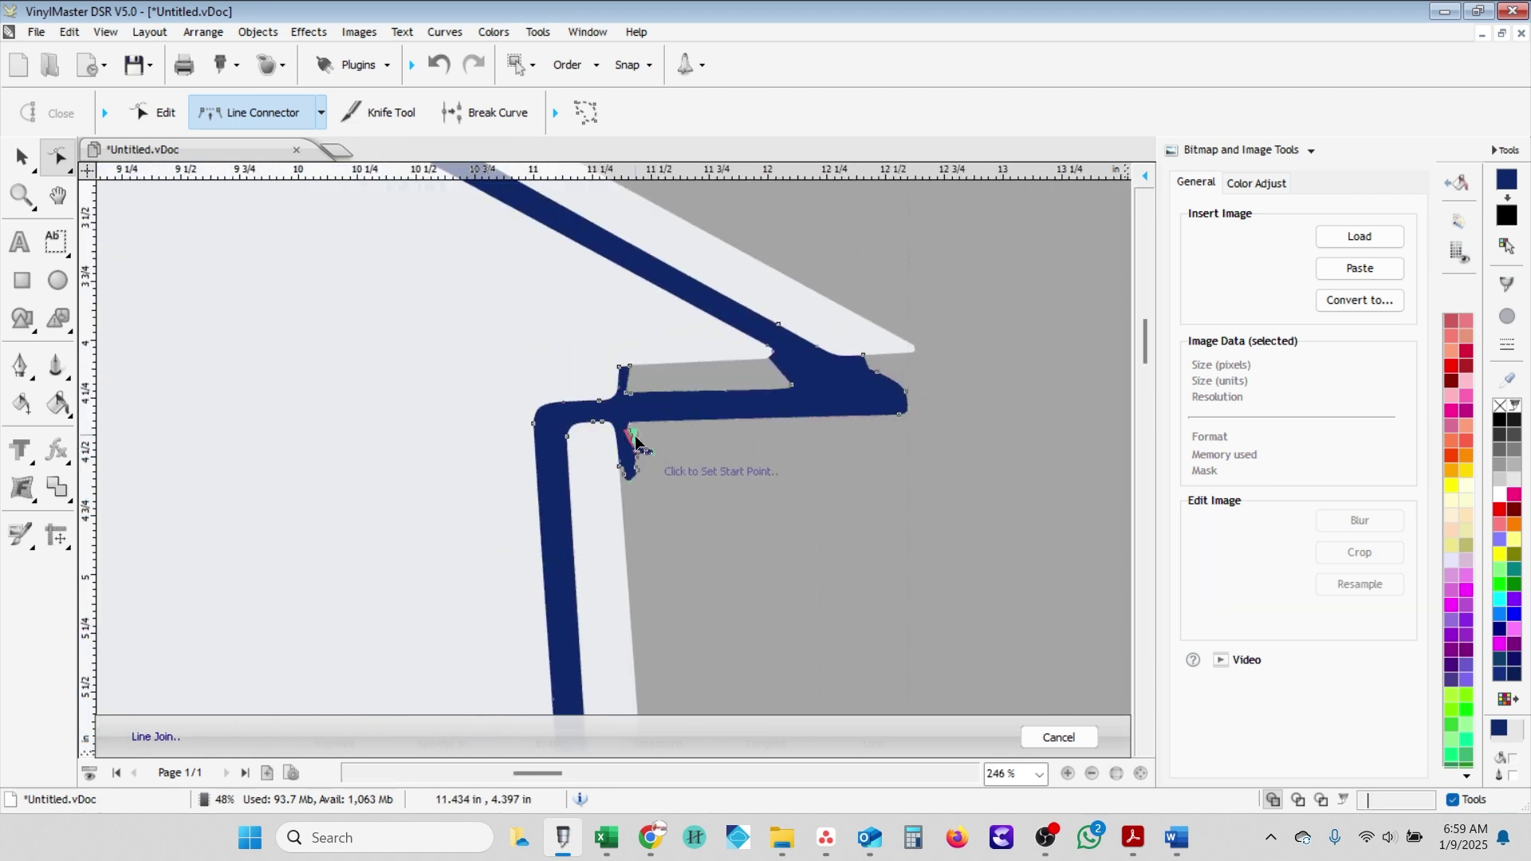
pyautogui.scroll(3, 636, 443)
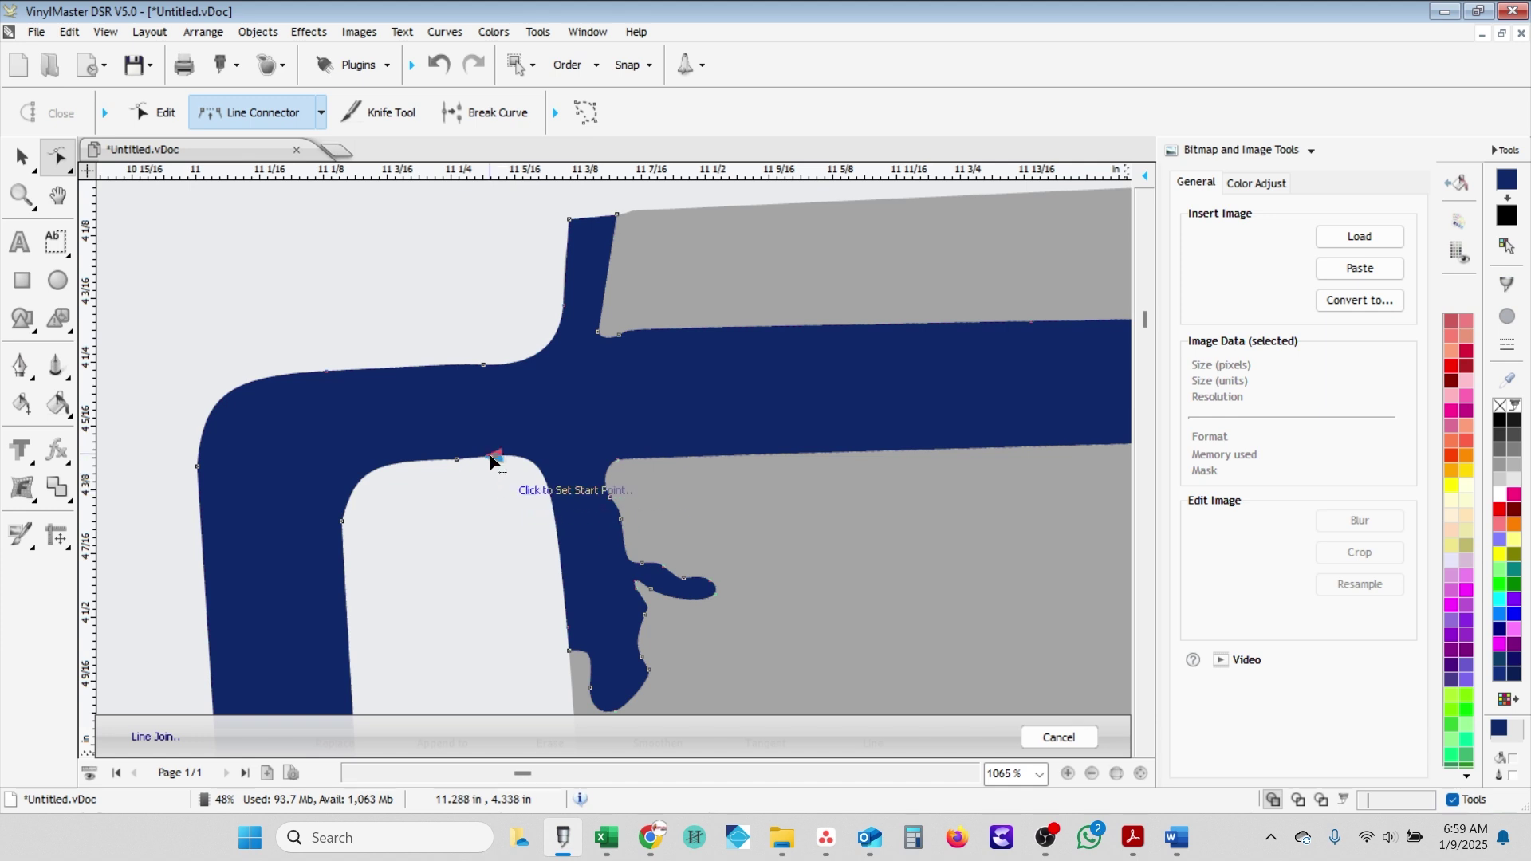
pyautogui.click(616, 463)
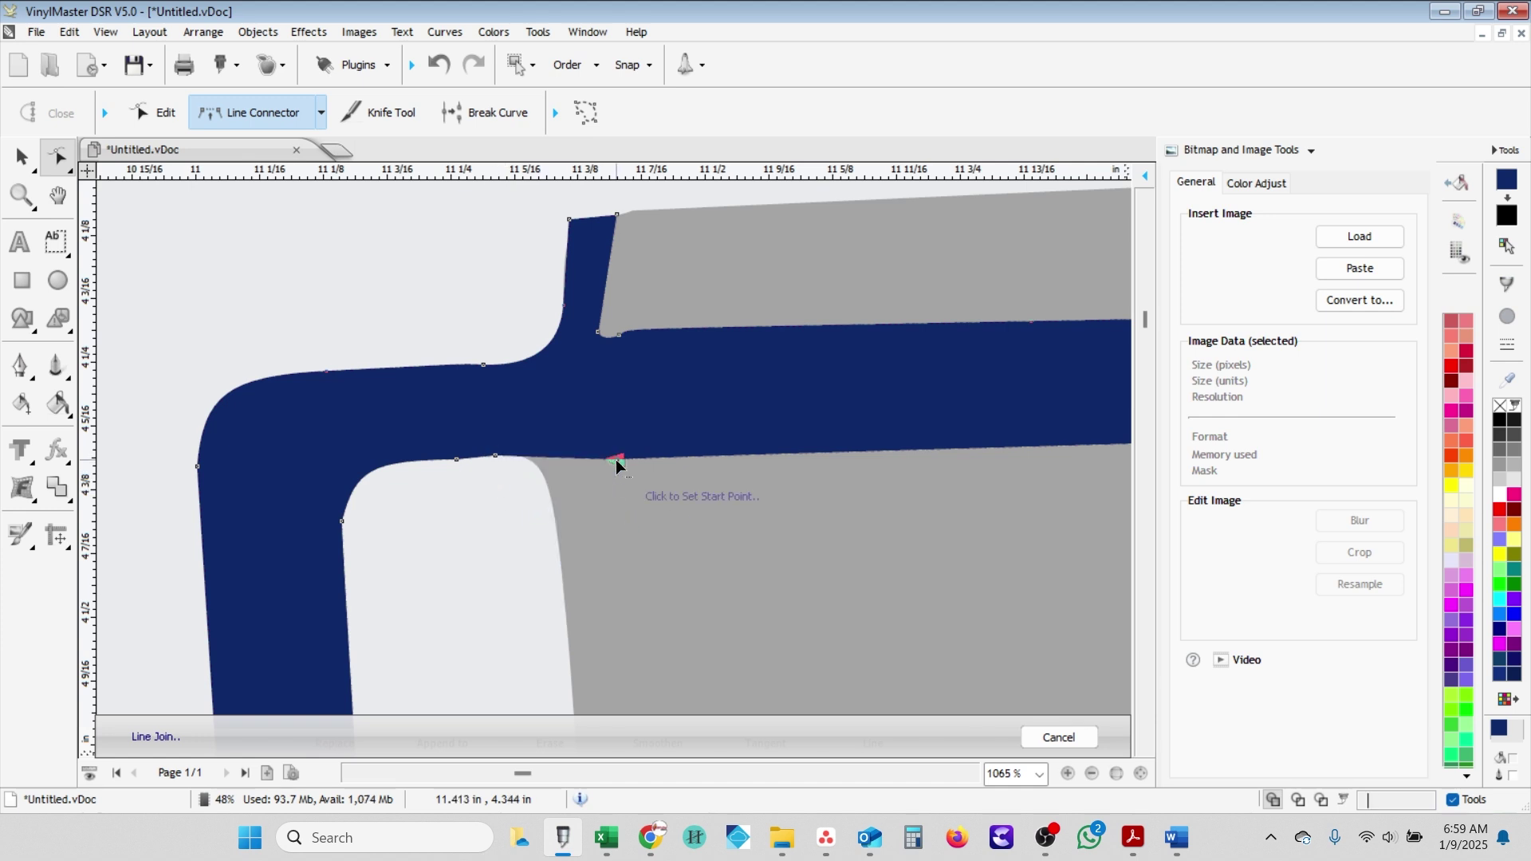
pyautogui.scroll(-5, 613, 475)
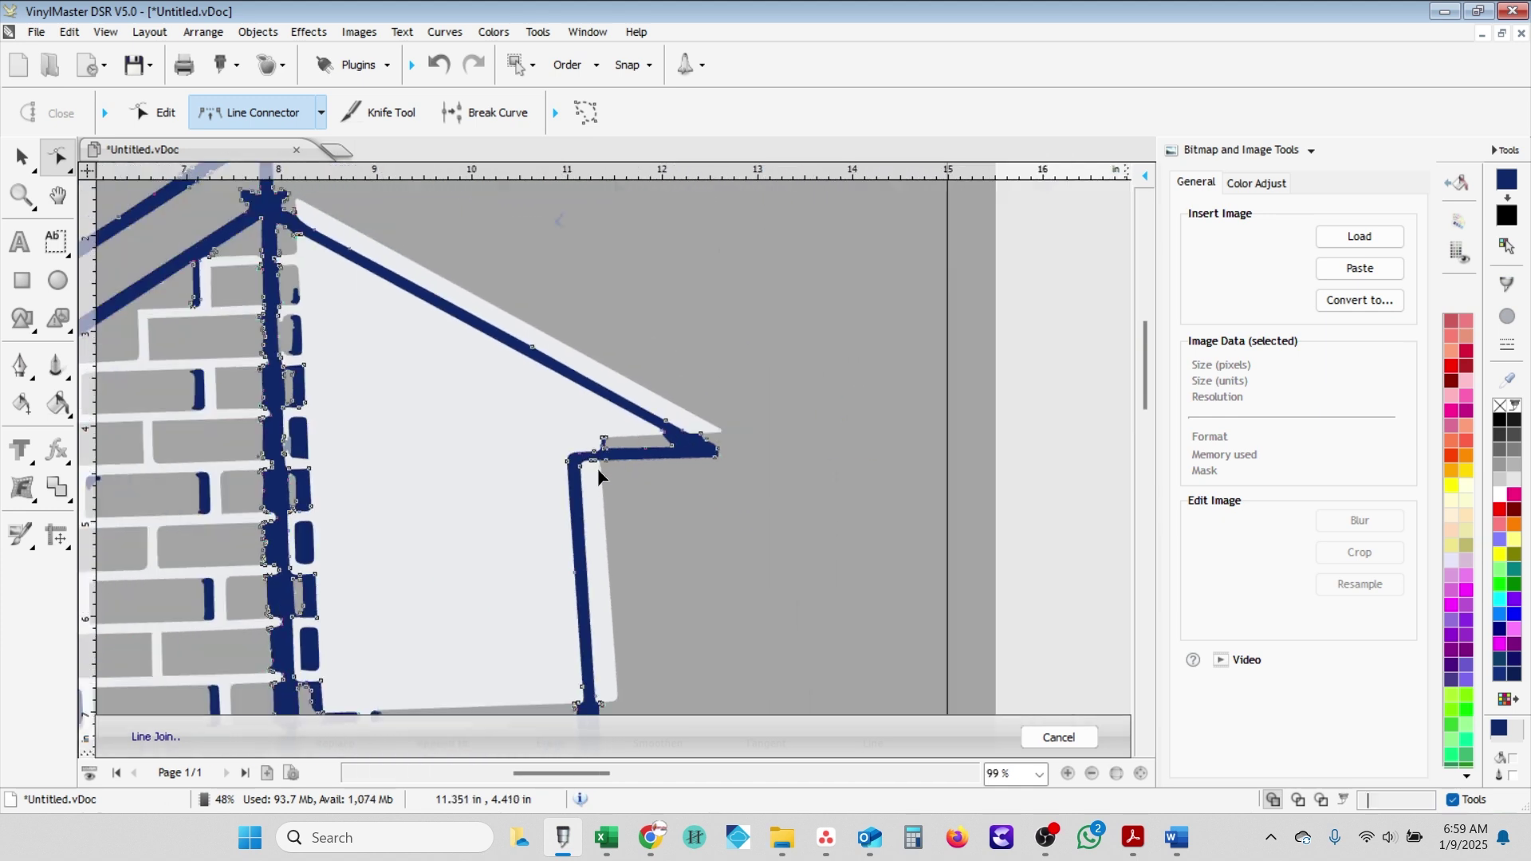
pyautogui.scroll(-2, 659, 505)
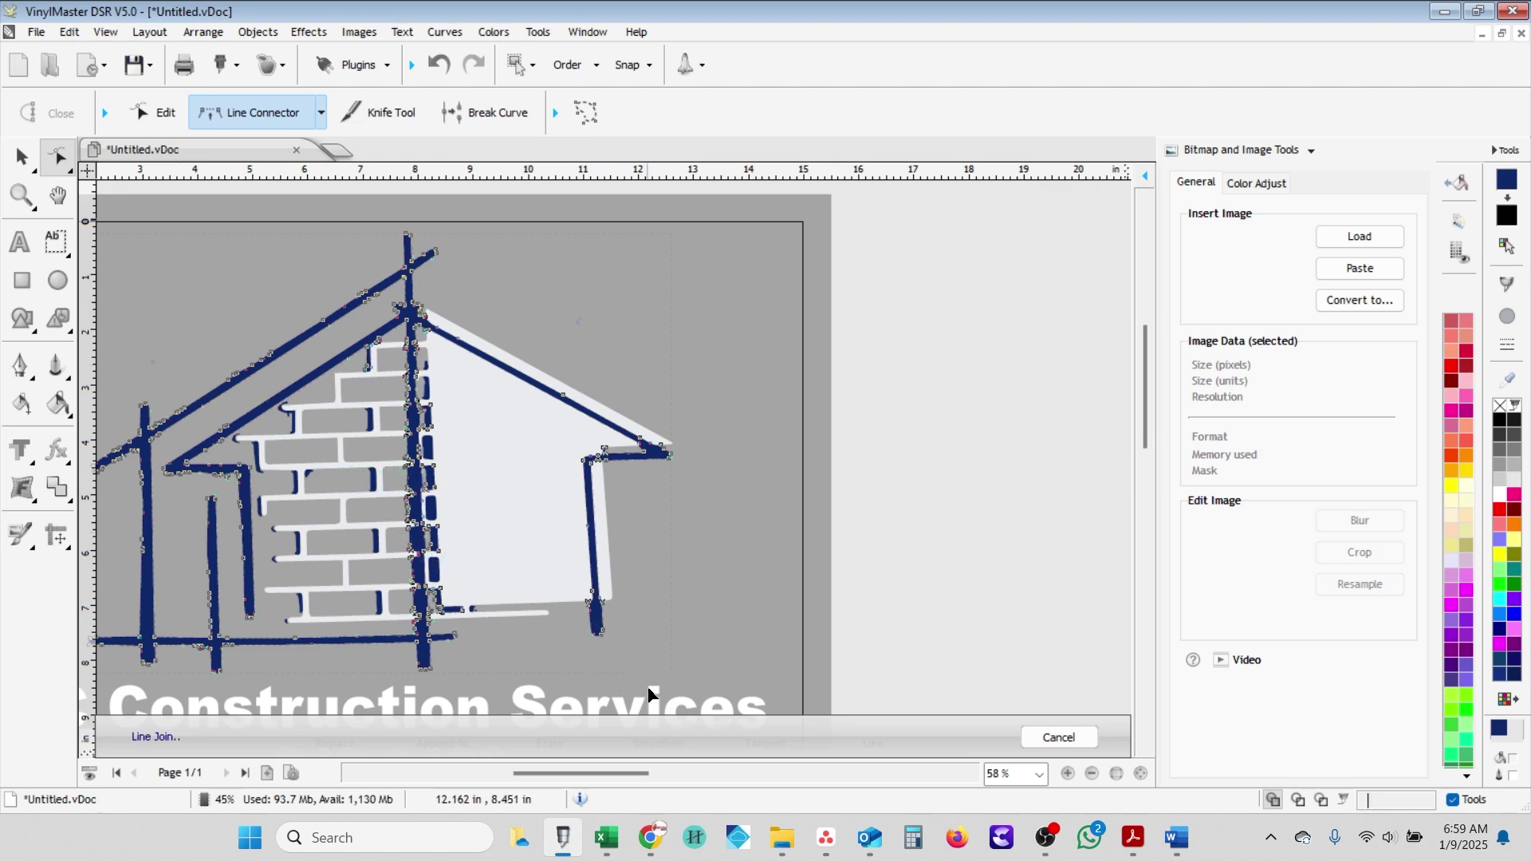
pyautogui.scroll(-1, 650, 693)
pyautogui.scroll(-3, 608, 635)
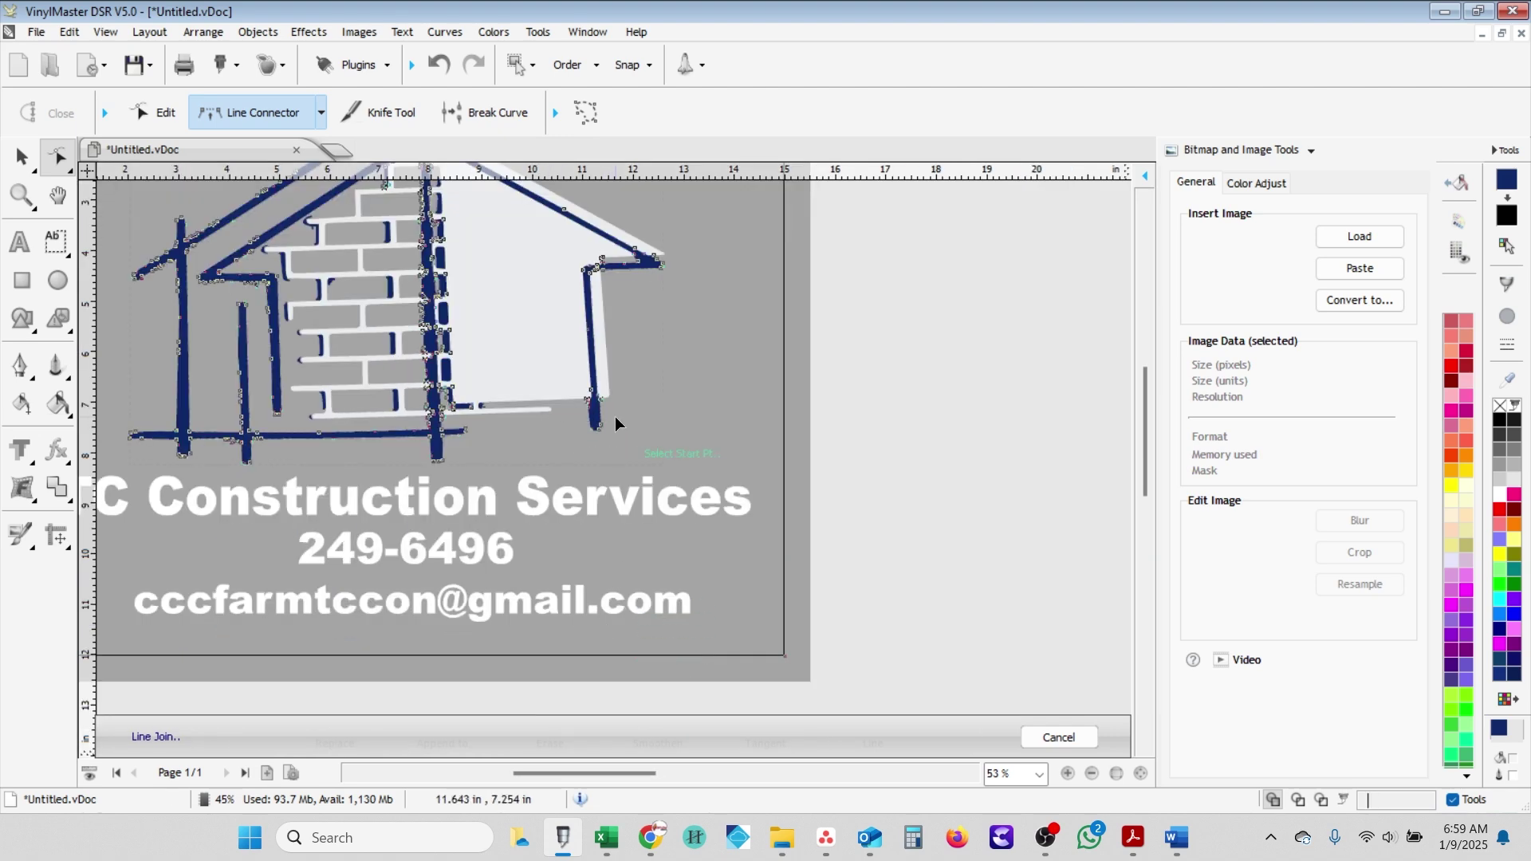
pyautogui.scroll(5, 615, 416)
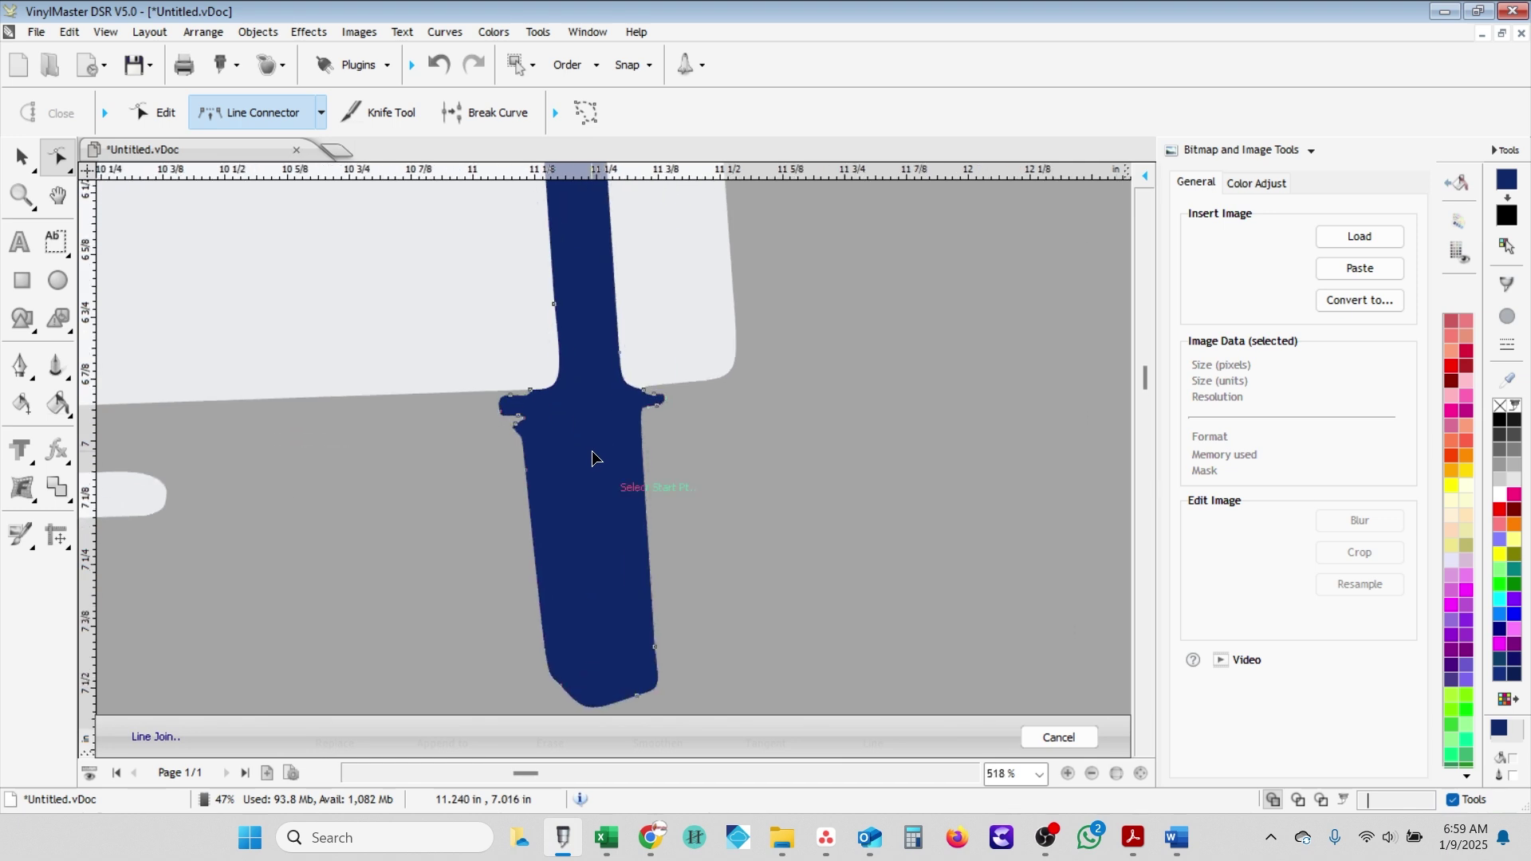
# - Straighten the post's left and right notches and its left edge with Line Connector joins
pyautogui.scroll(1, 592, 452)
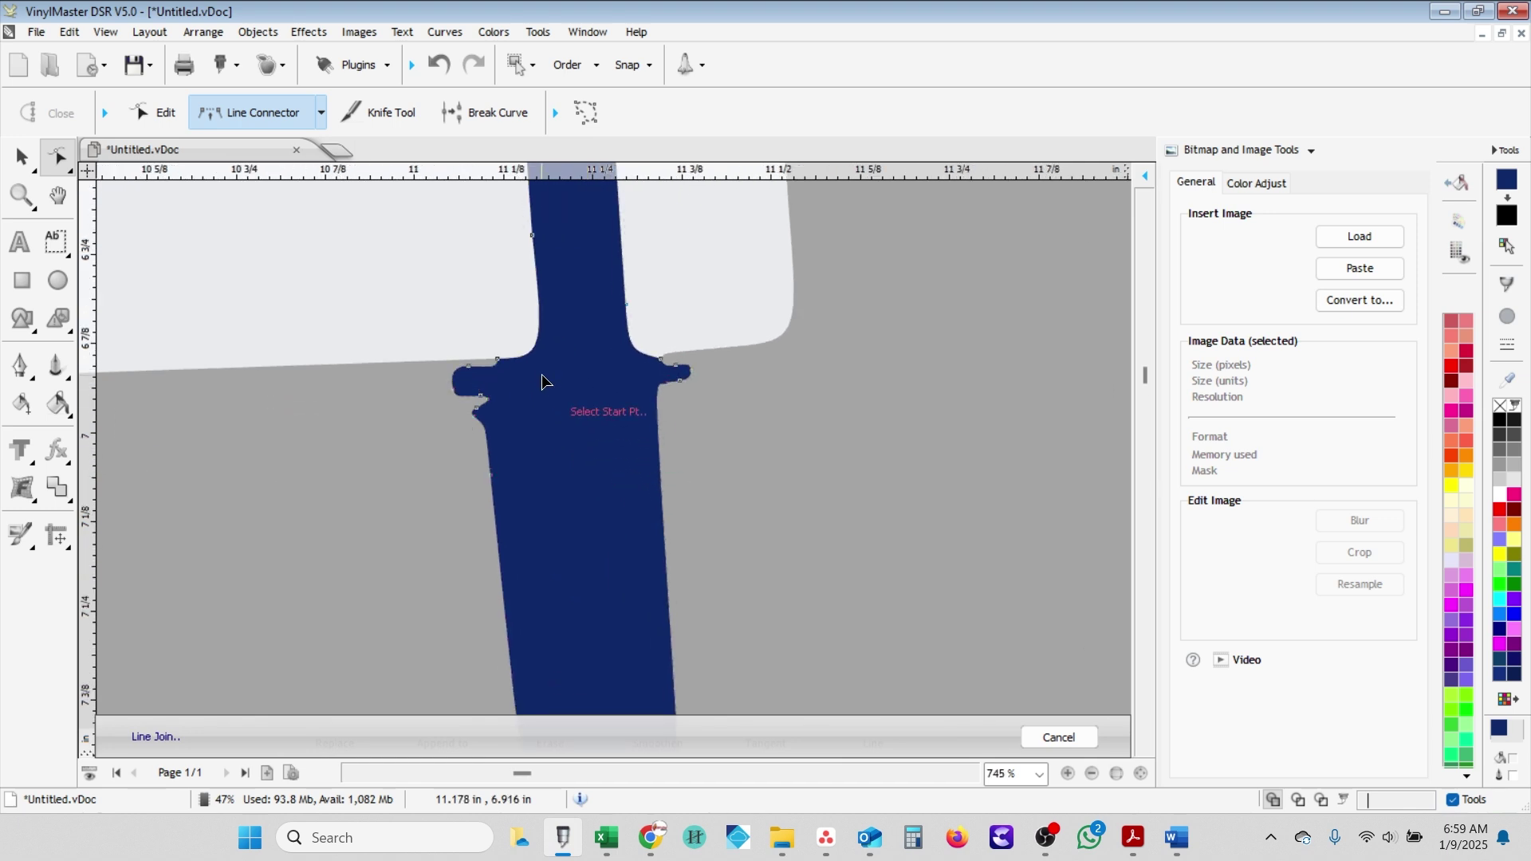
pyautogui.click(496, 360)
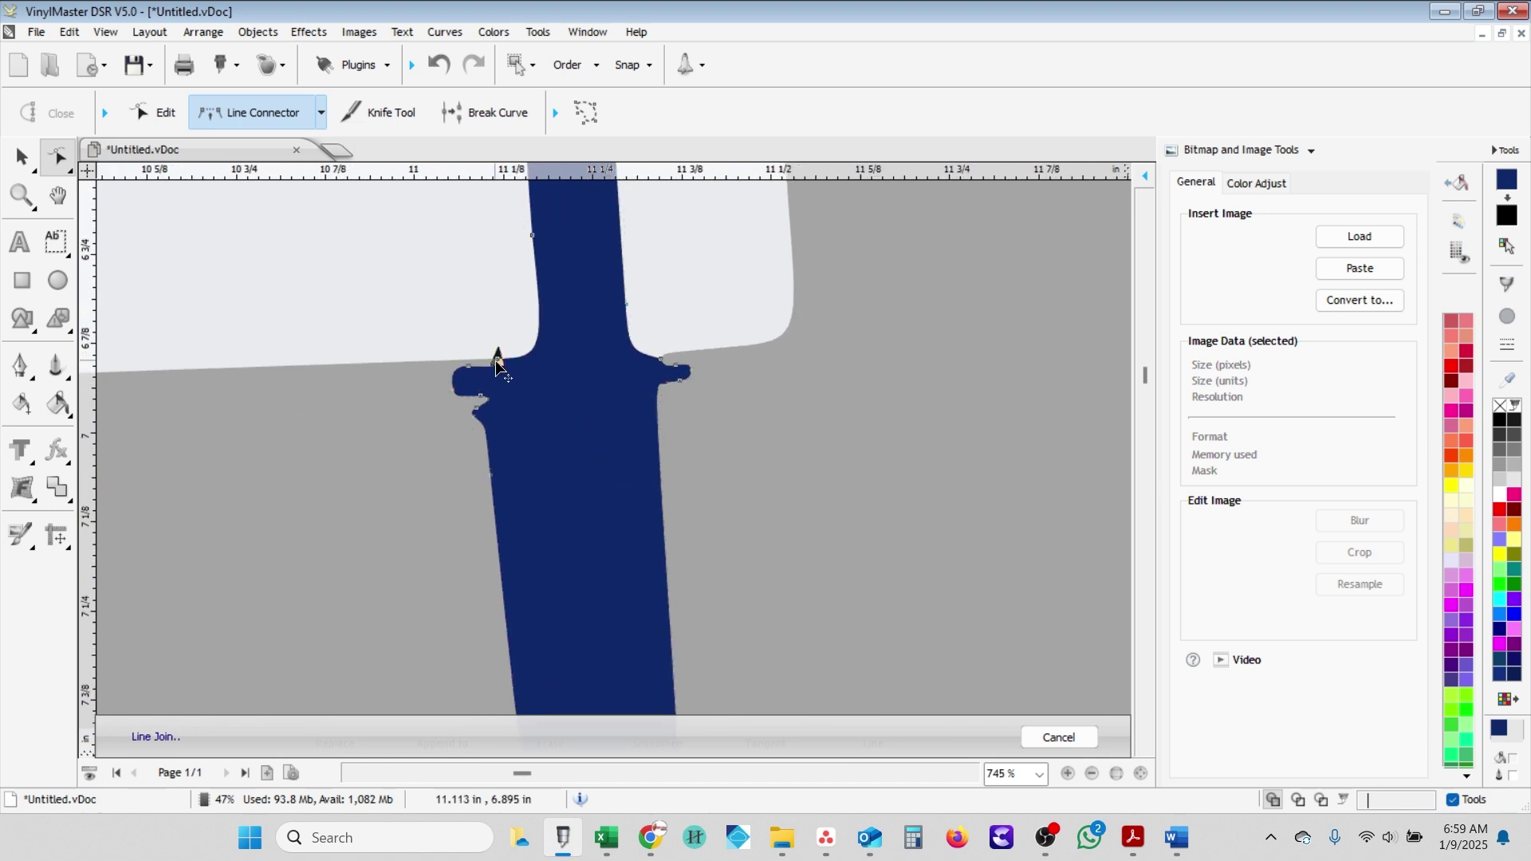
pyautogui.click(490, 430)
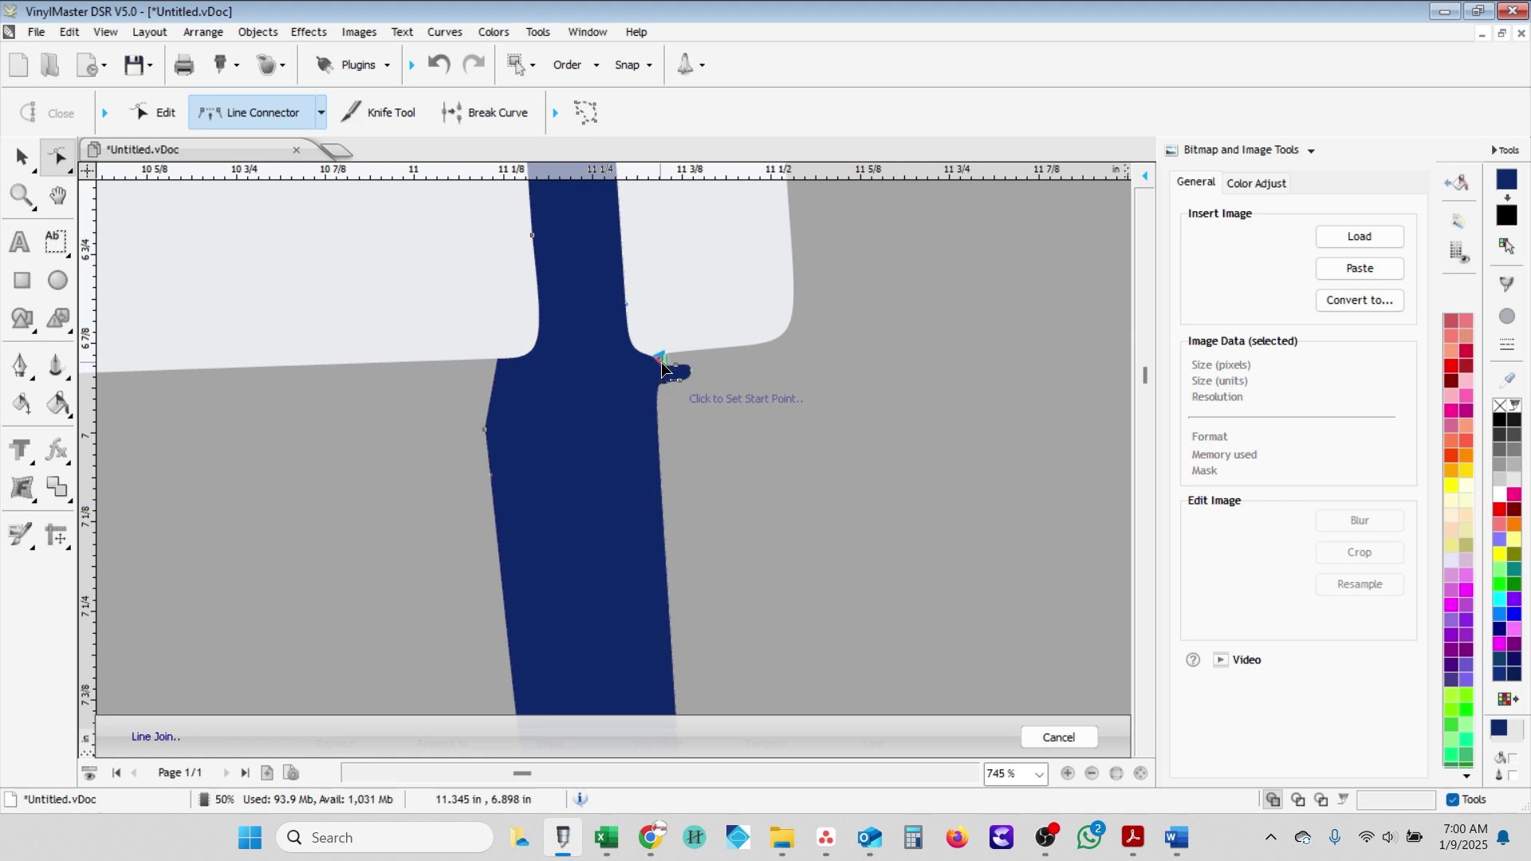
pyautogui.click(657, 393)
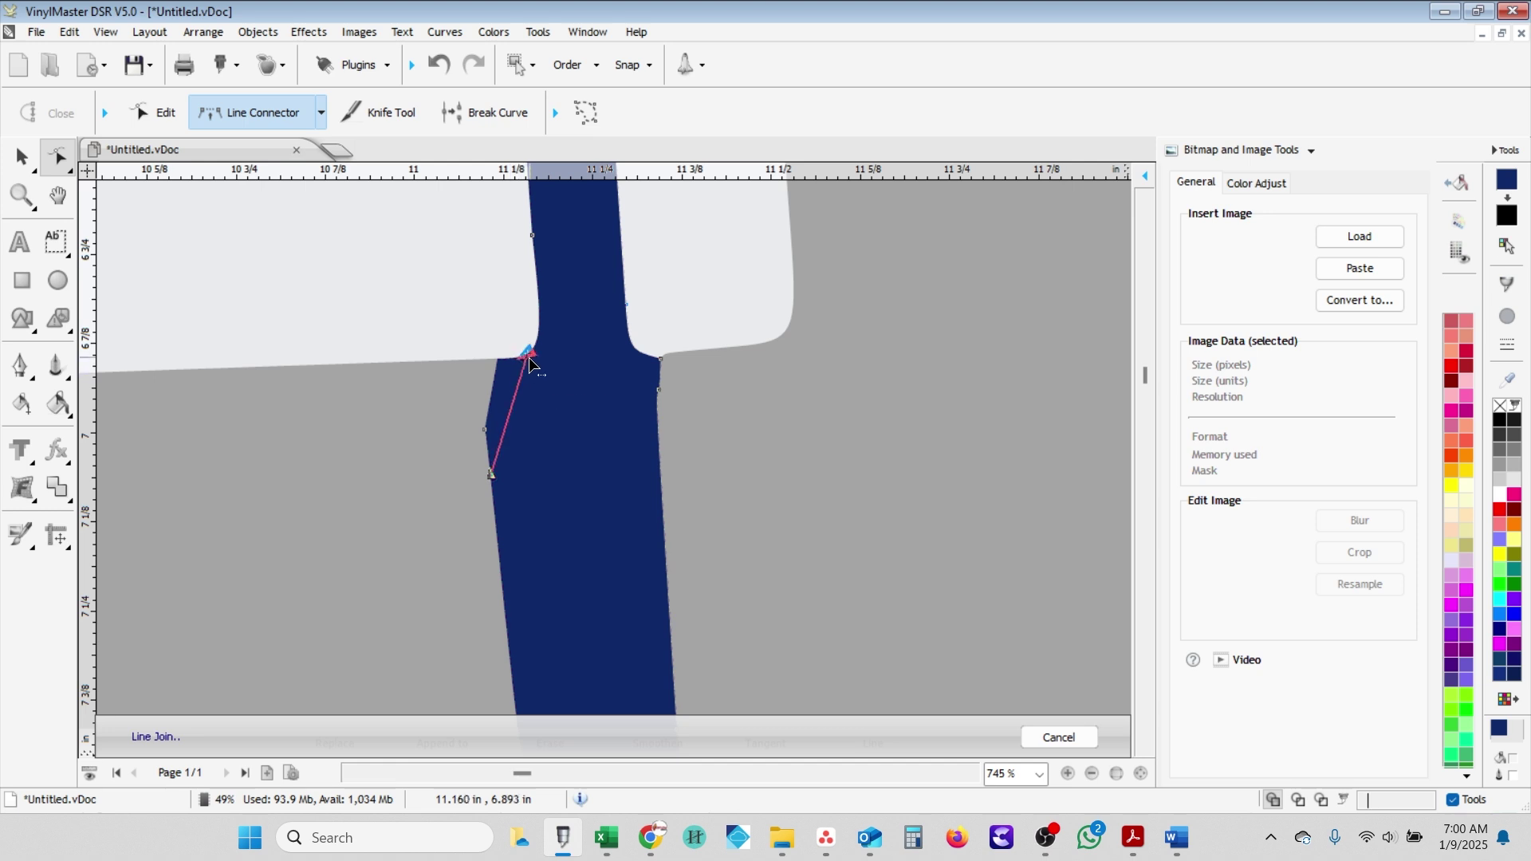
pyautogui.click(531, 357)
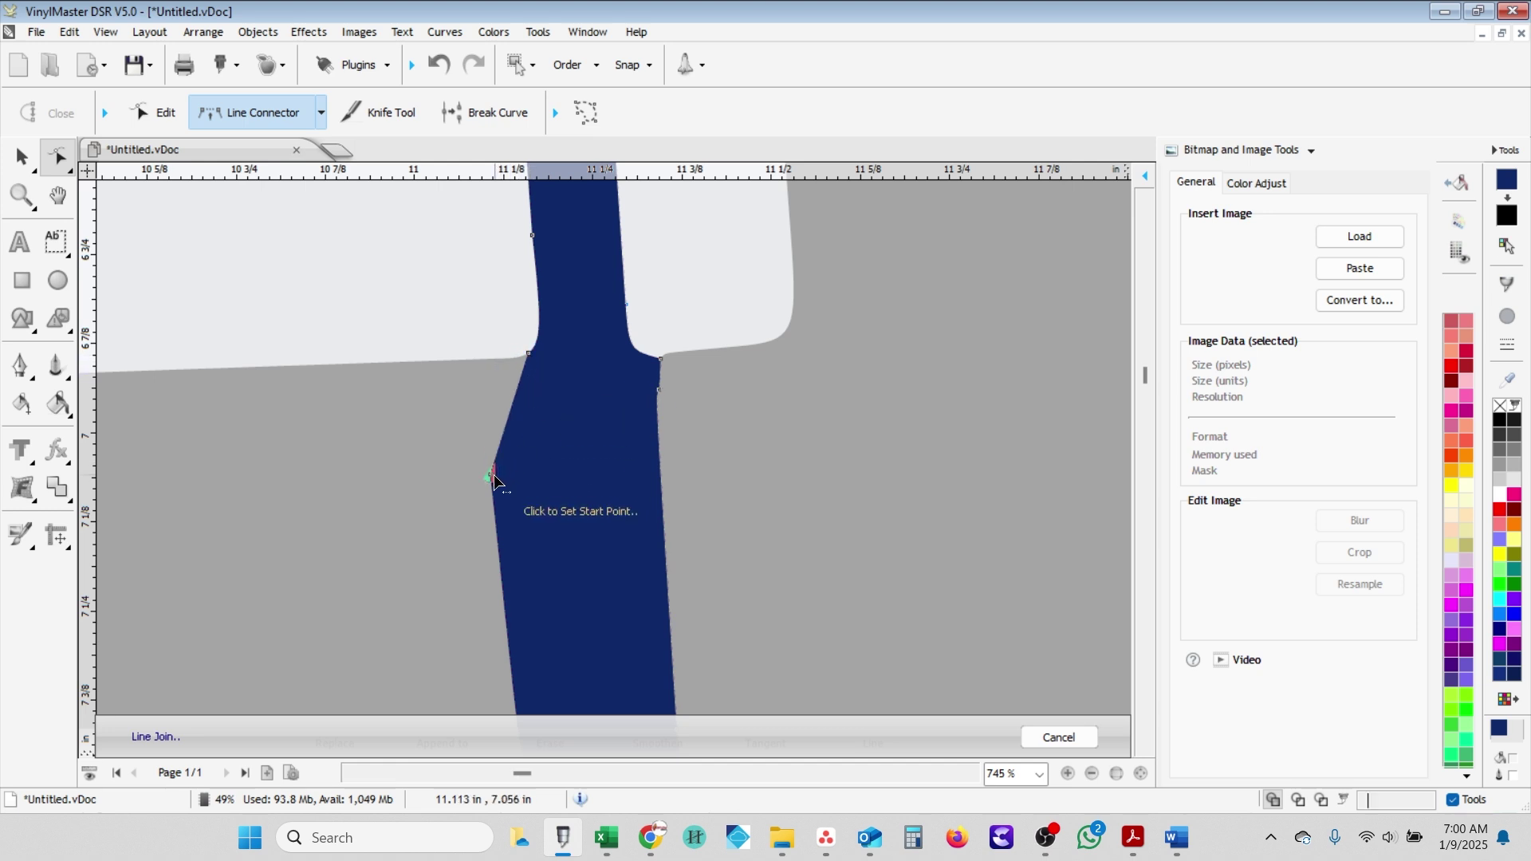
pyautogui.scroll(-2, 502, 485)
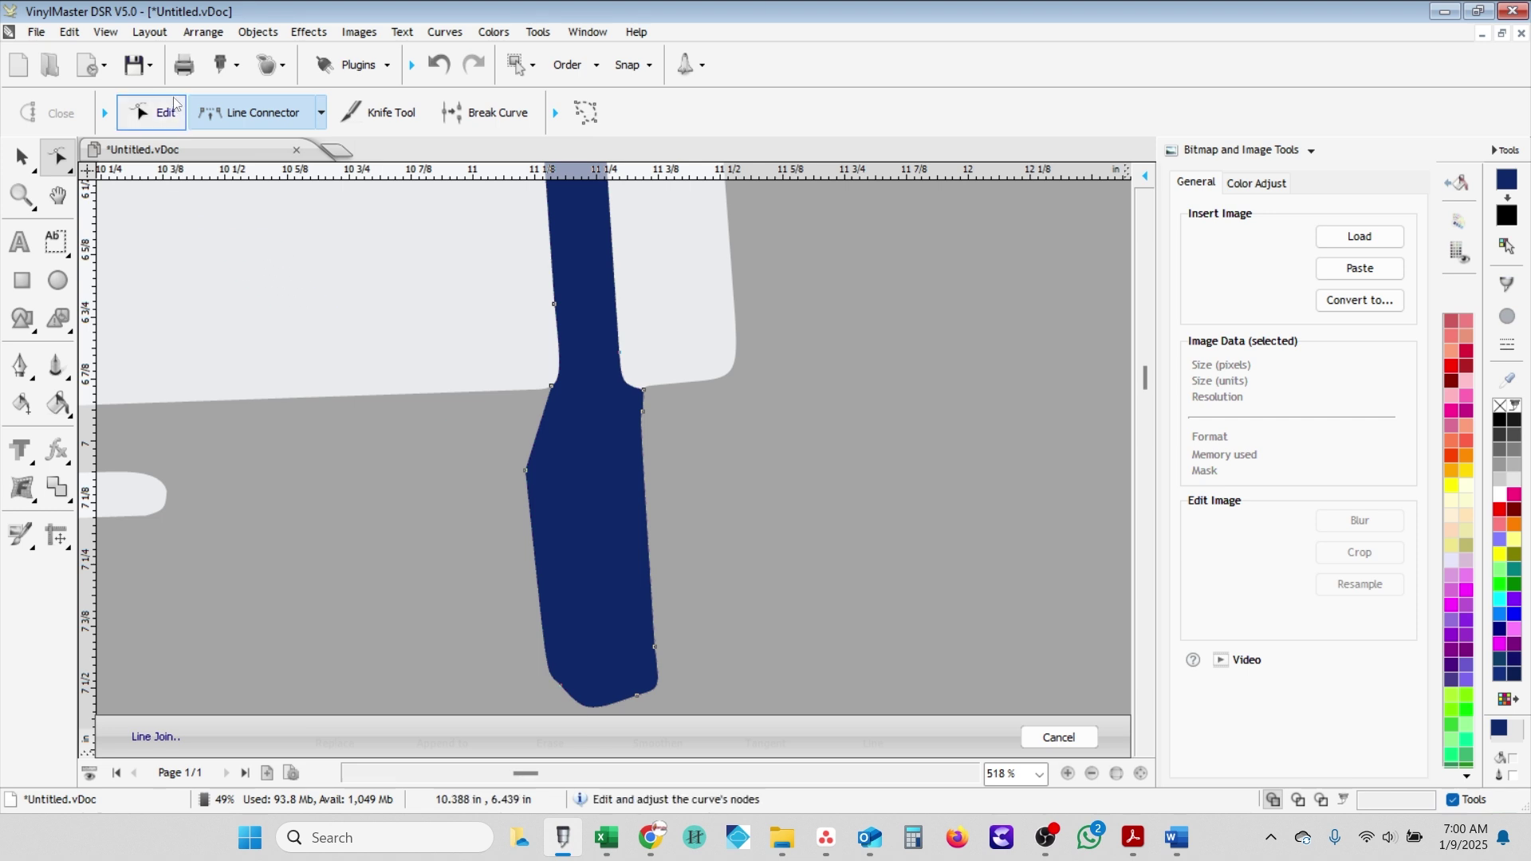
# - Move the kink node to straighten the left edge and square off the post's rounded bottom
pyautogui.click(152, 112)
pyautogui.scroll(1, 536, 472)
pyautogui.moveTo(536, 472); pyautogui.dragTo(609, 453)
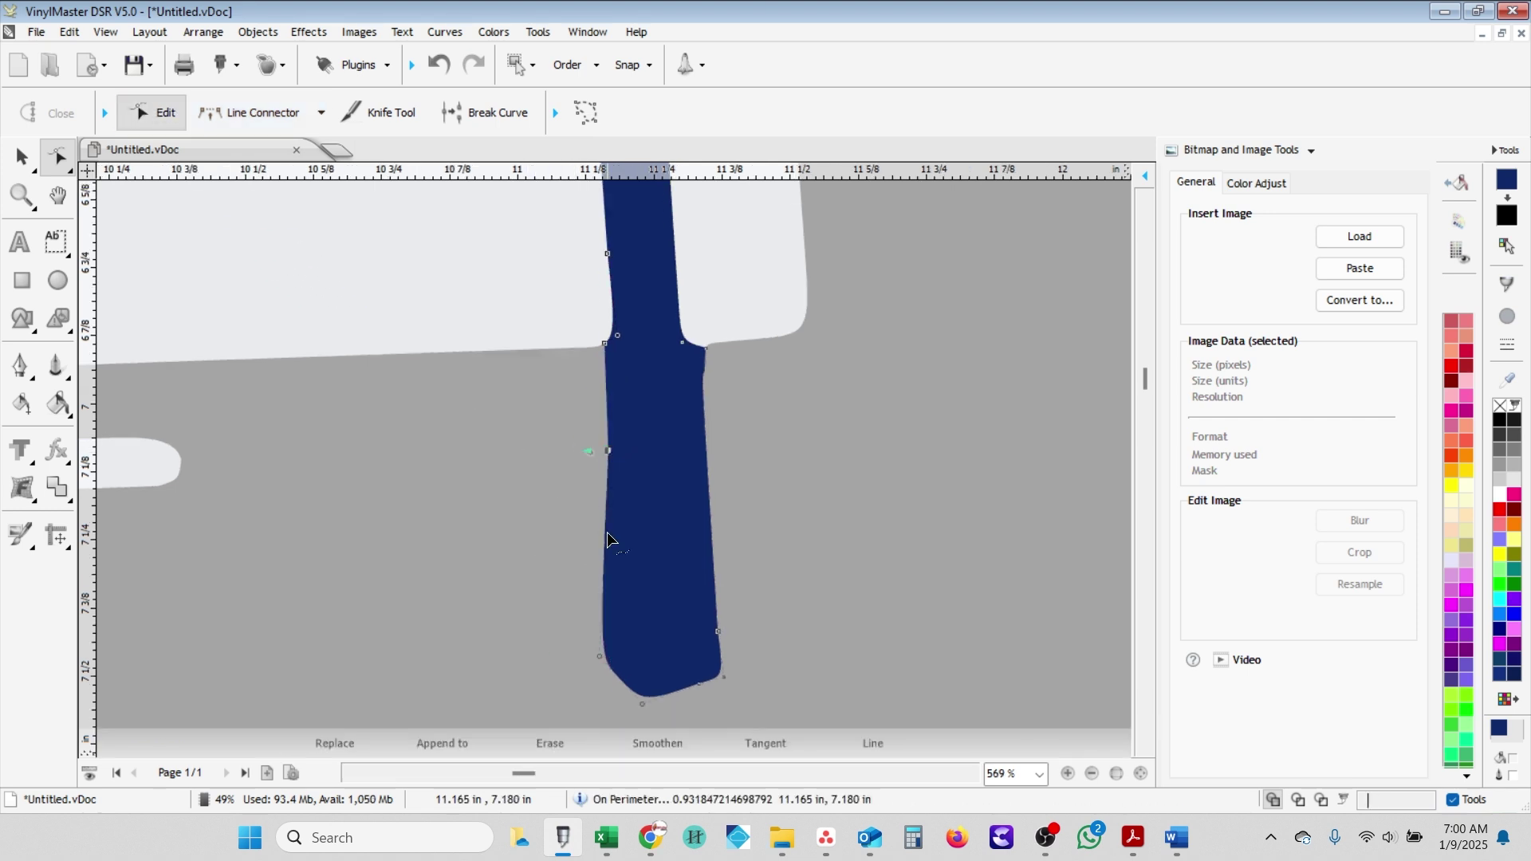
pyautogui.click(249, 112)
pyautogui.click(720, 674)
pyautogui.click(621, 673)
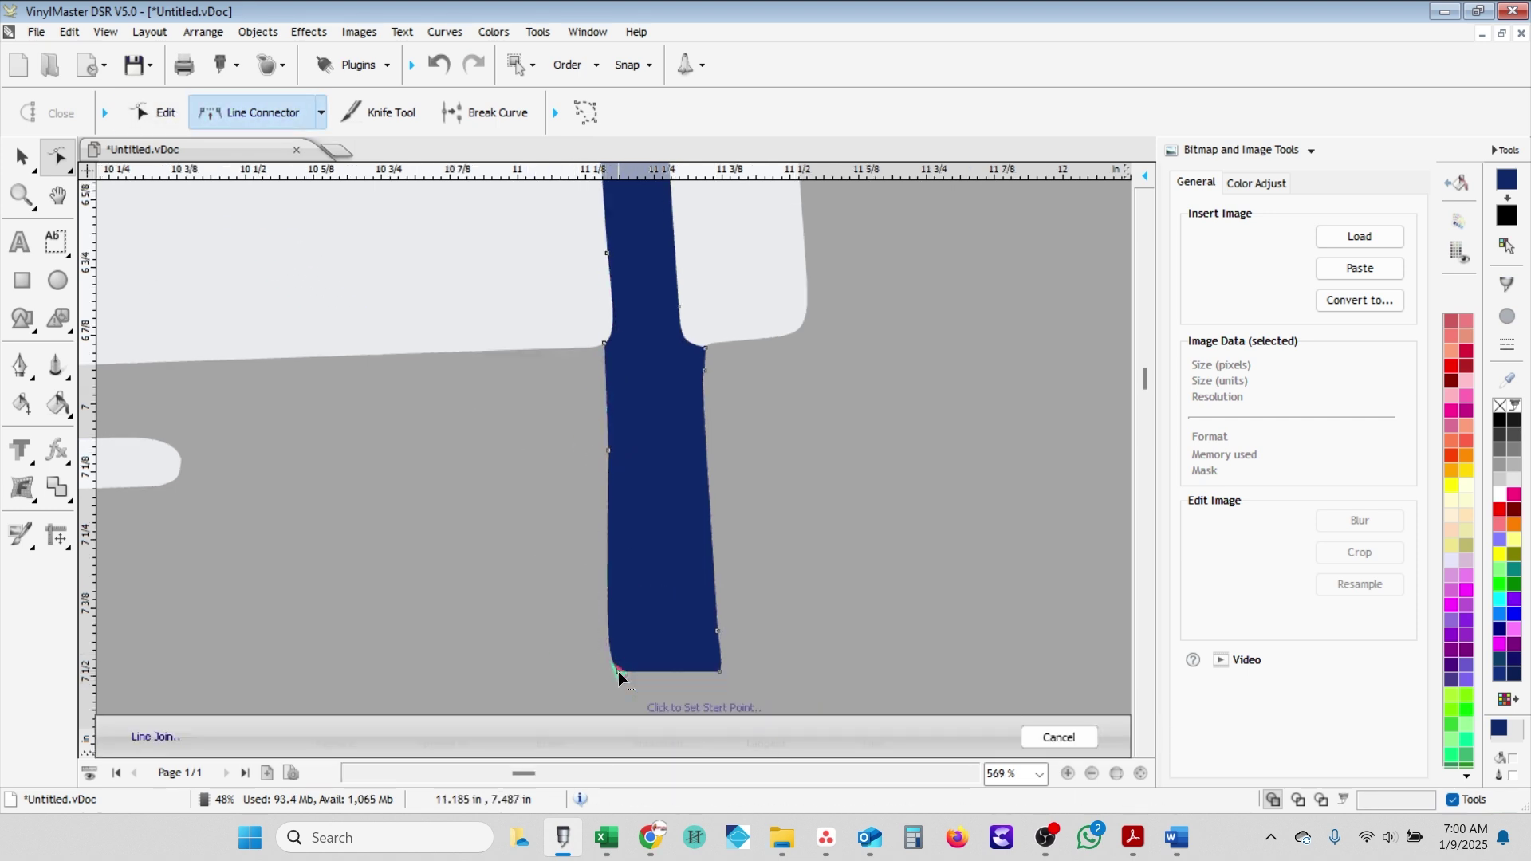
# - Delete the notch node on the post's right edge and join the upper node straight to the bottom
pyautogui.press('Escape')
pyautogui.scroll(4, 629, 377)
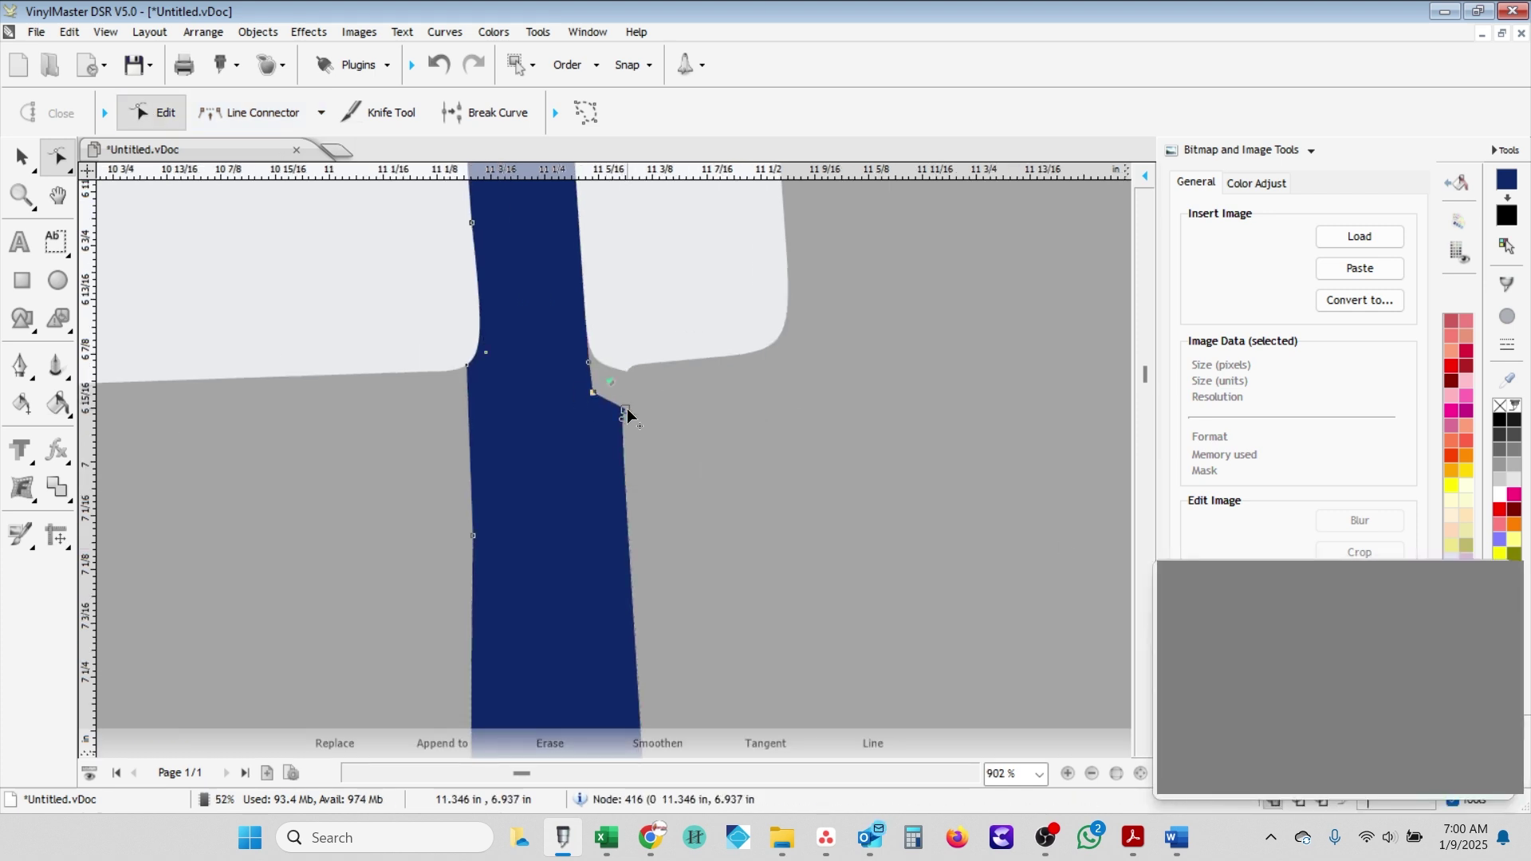
pyautogui.press('Delete')
pyautogui.click(249, 112)
pyautogui.scroll(-3, 610, 520)
pyautogui.scroll(-2, 610, 520)
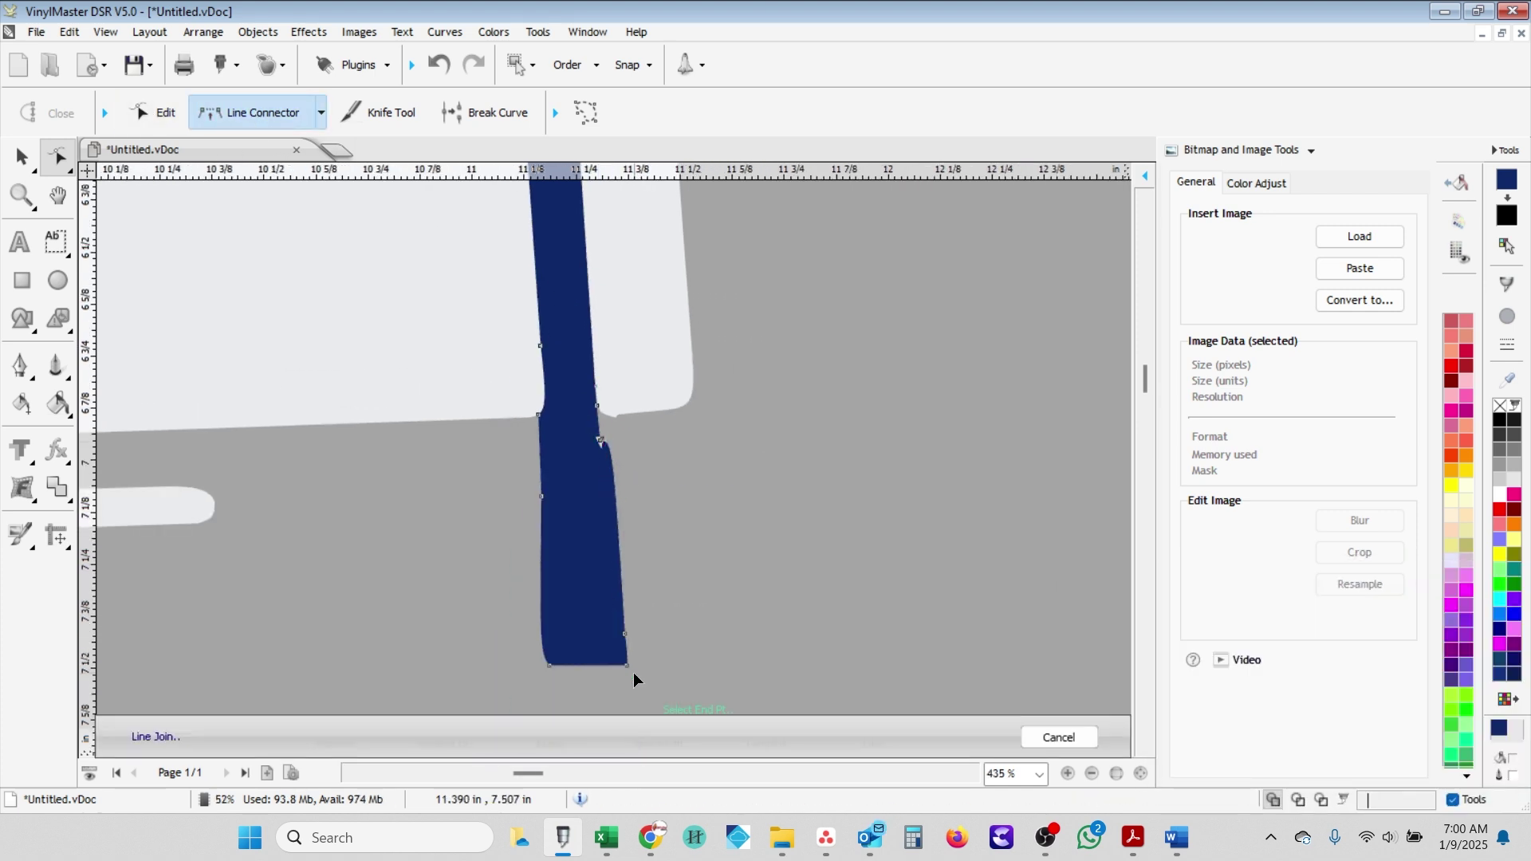
pyautogui.click(542, 411)
pyautogui.click(557, 667)
pyautogui.scroll(-5, 617, 496)
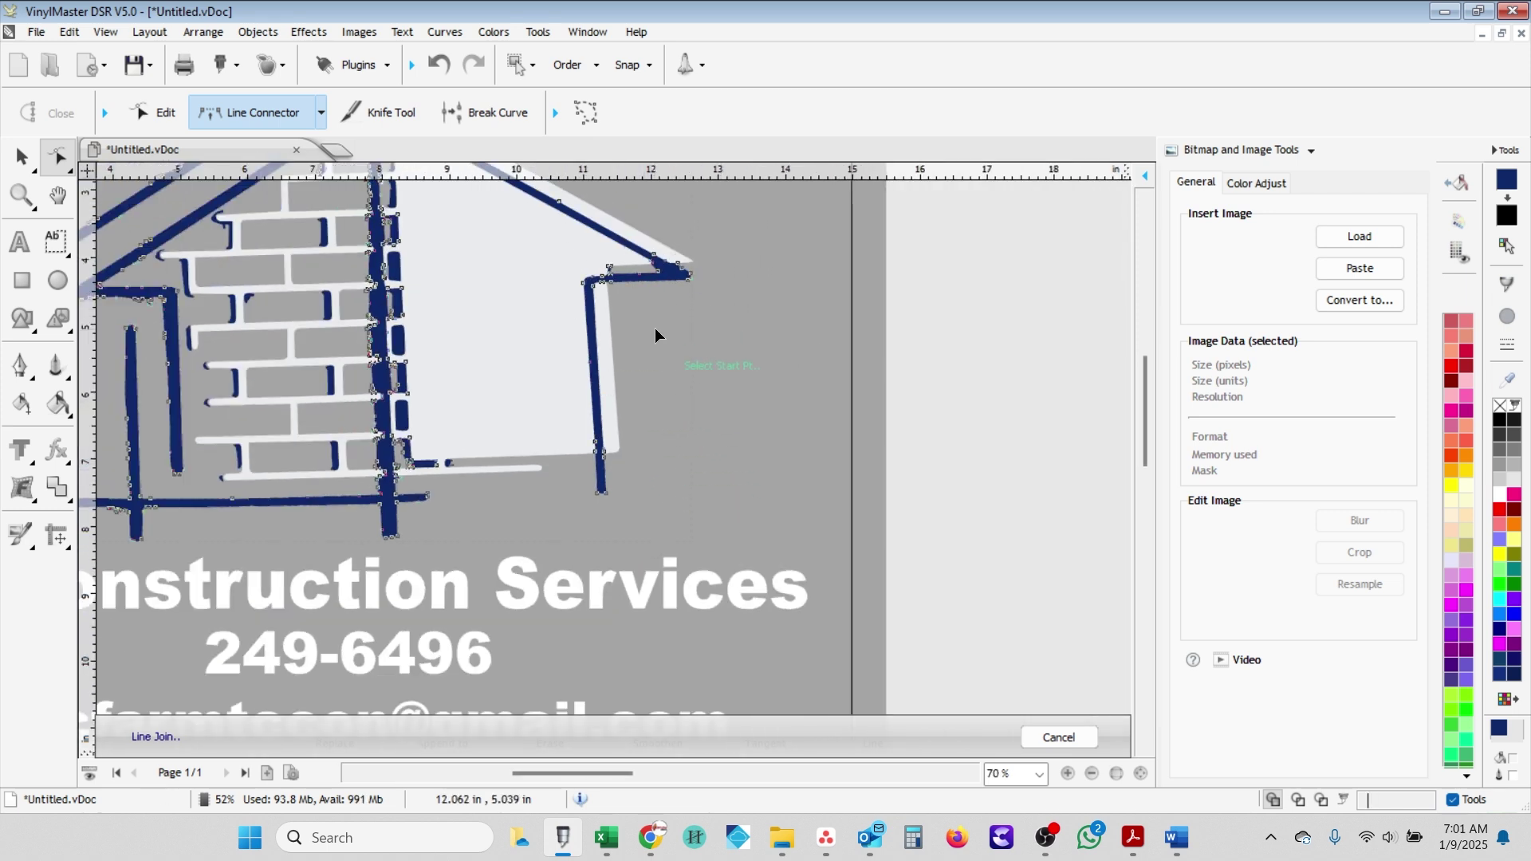
# - With the Select tool, drag the blue reference photo up near the page's top-right corner
pyautogui.scroll(2, 681, 318)
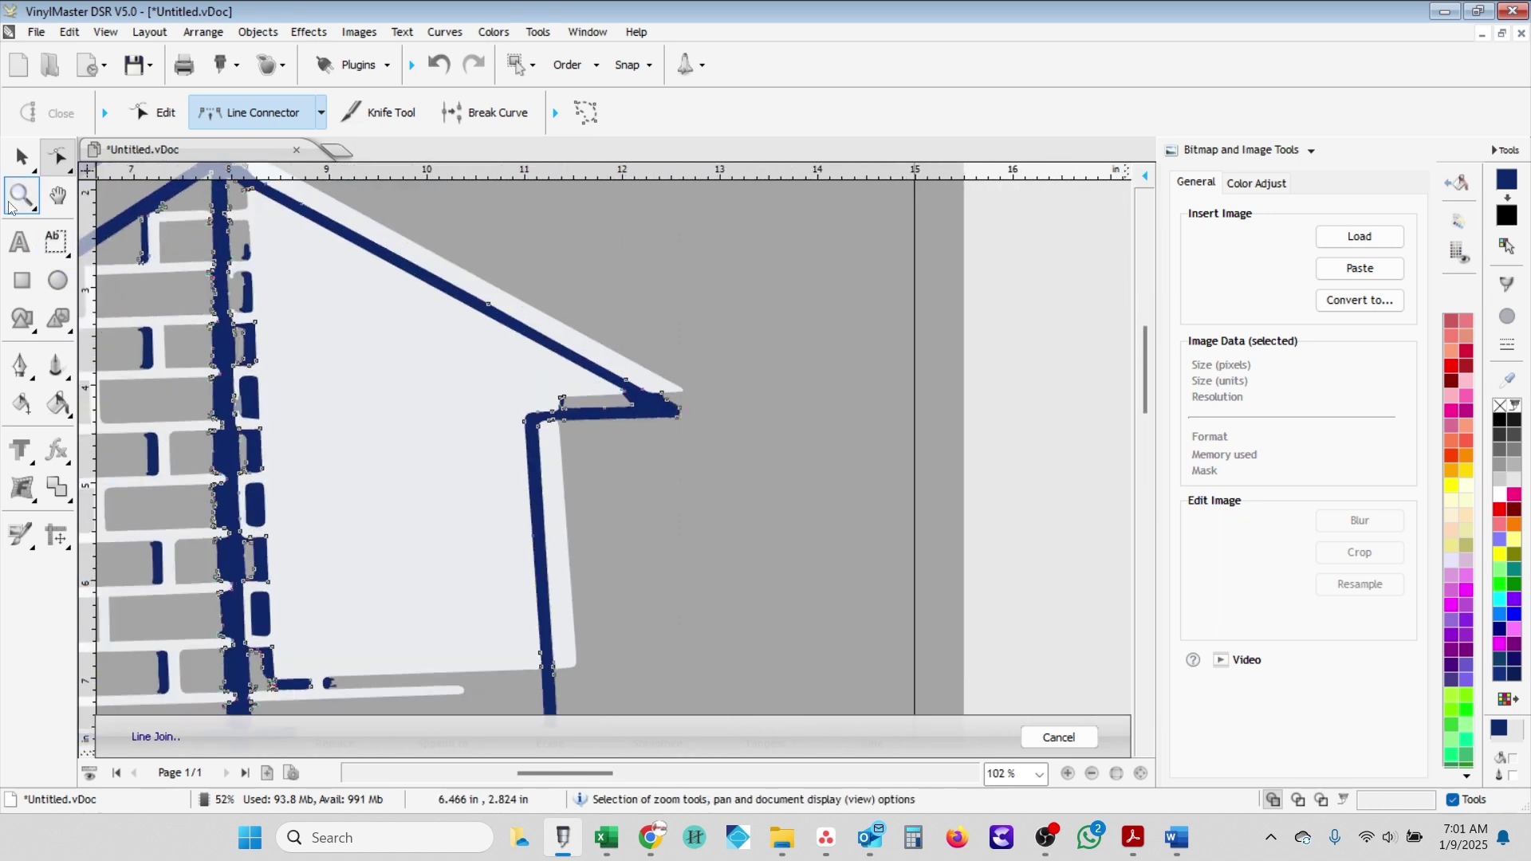
pyautogui.click(23, 158)
pyautogui.scroll(-2, 591, 609)
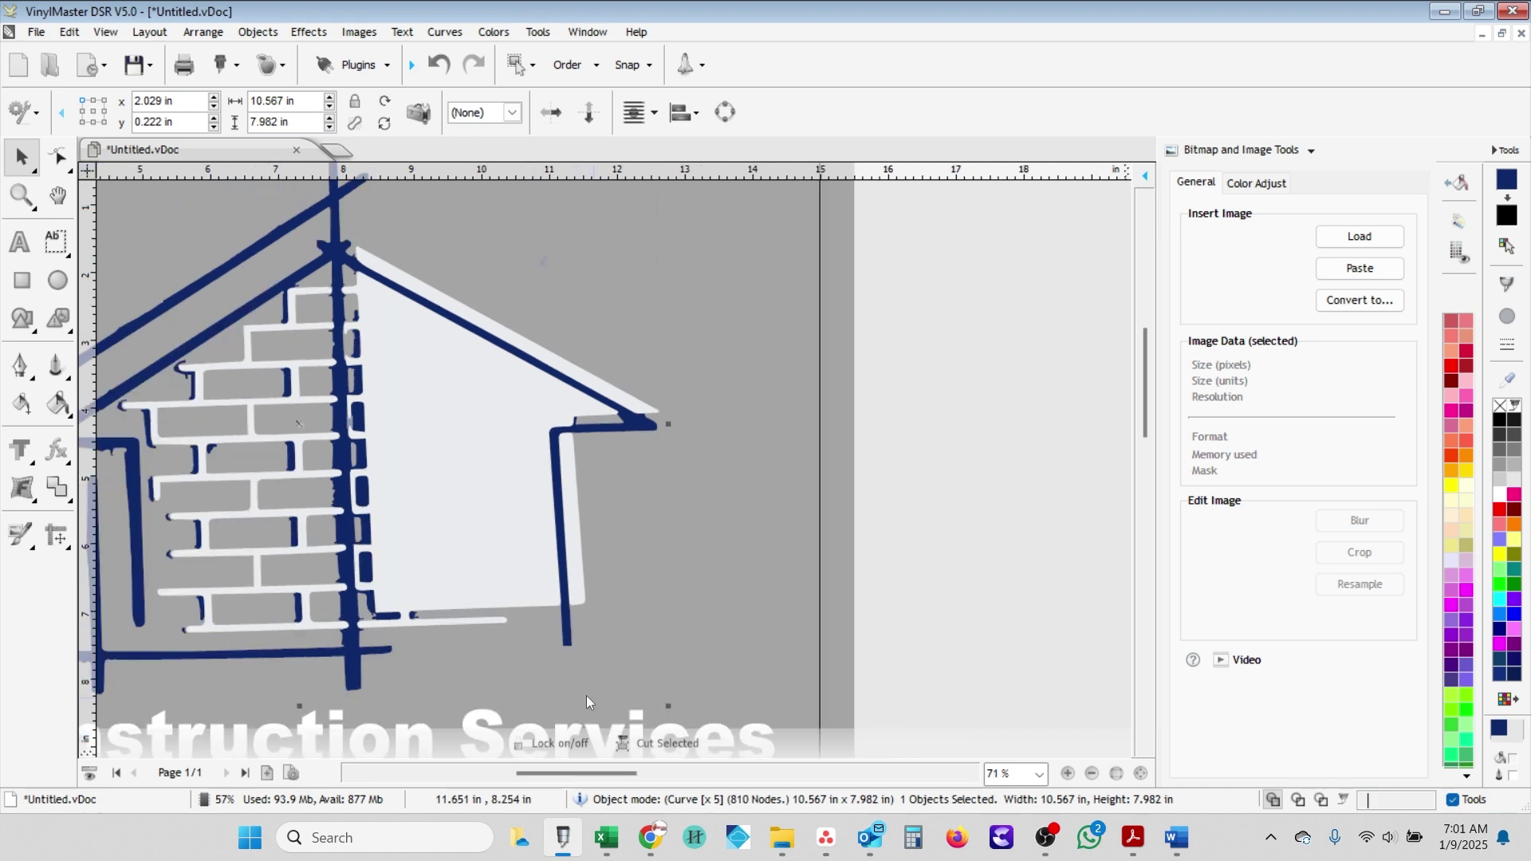
pyautogui.scroll(2, 576, 601)
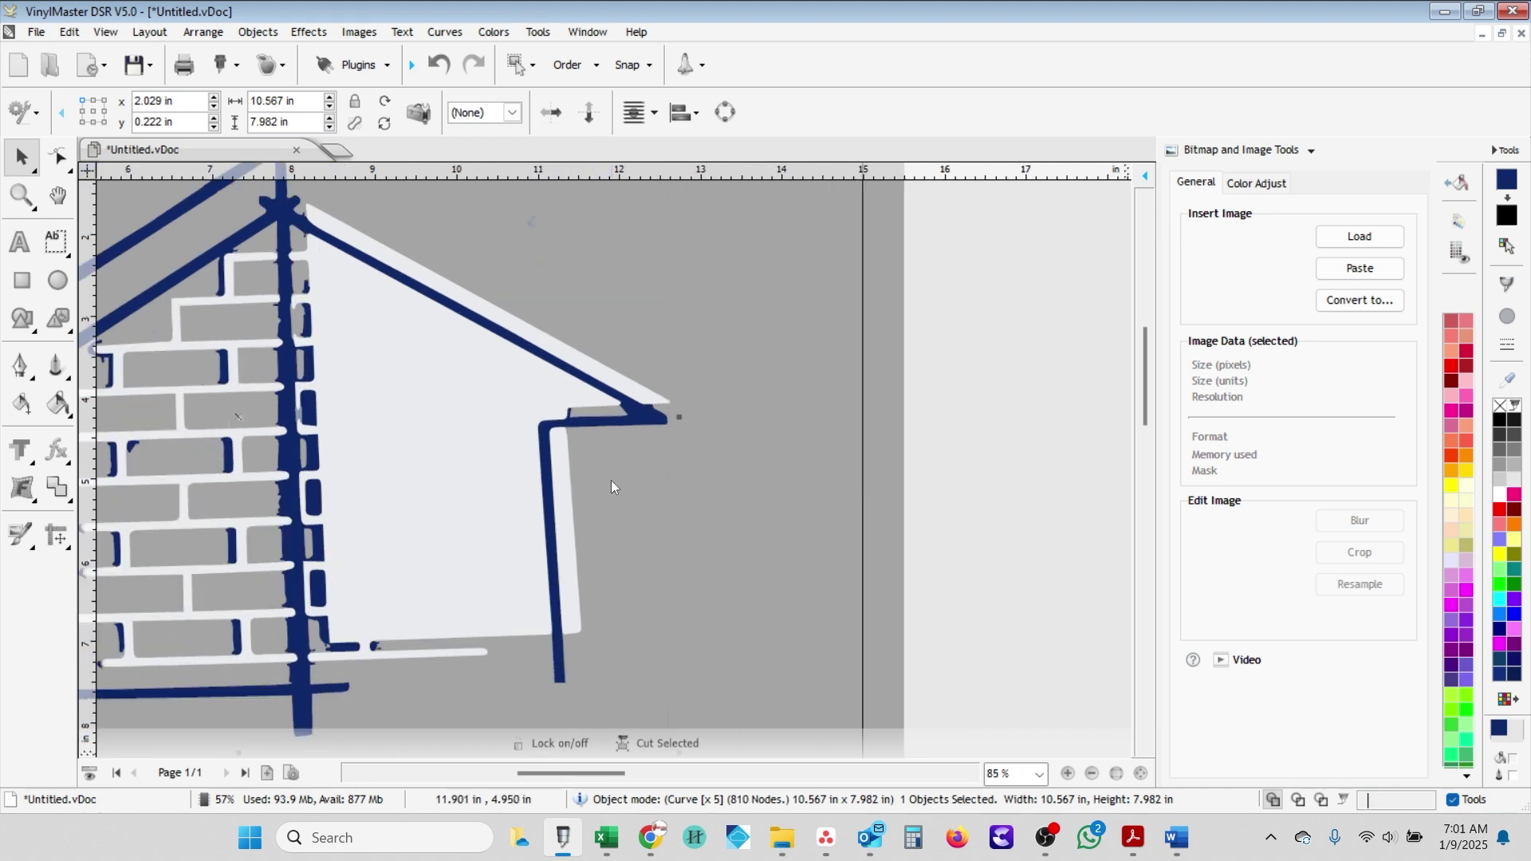
pyautogui.scroll(5, 571, 400)
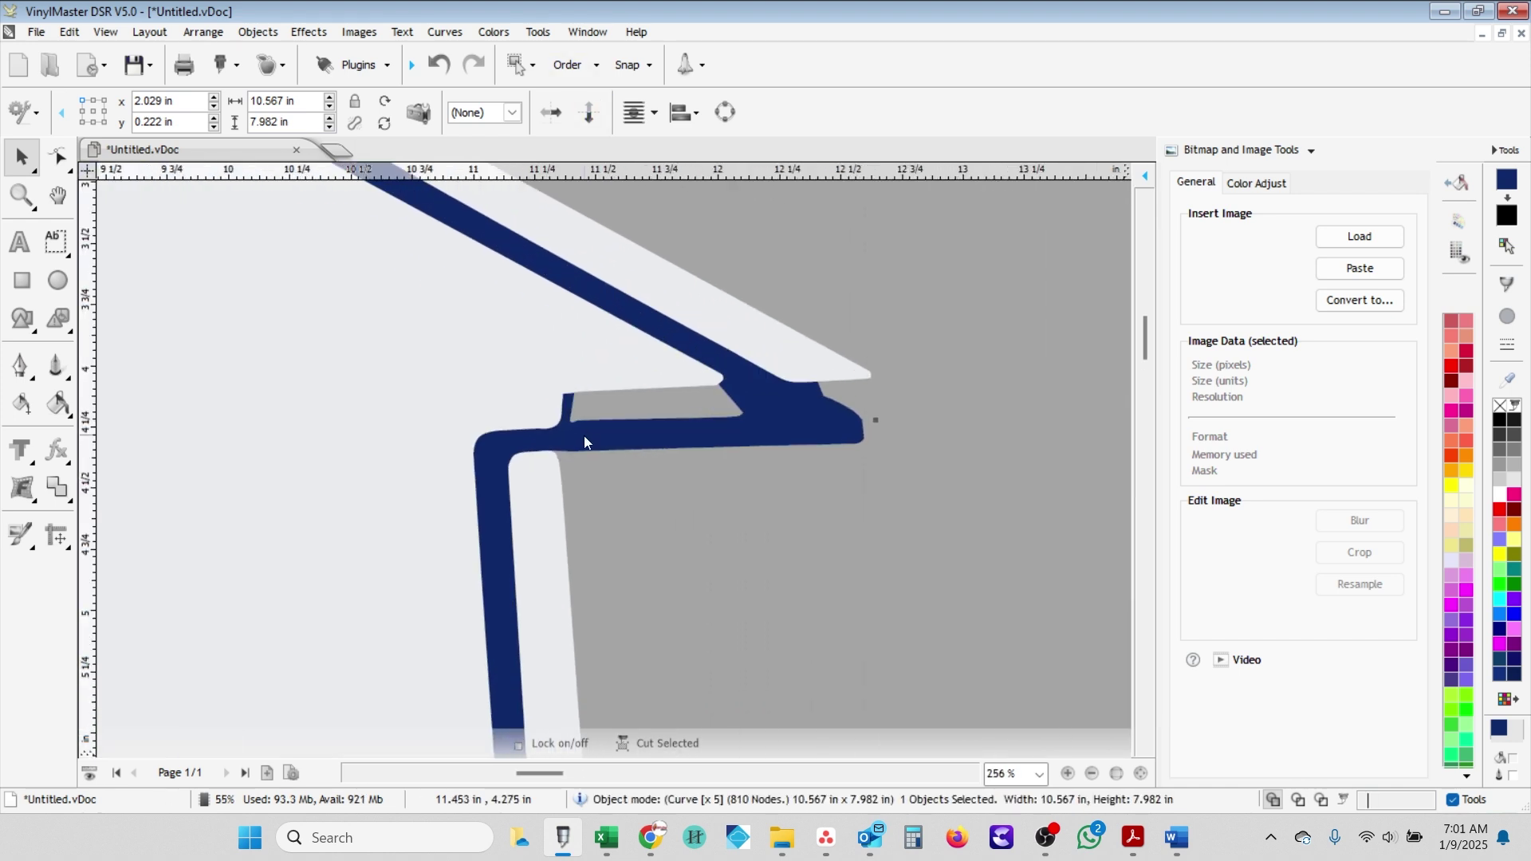
pyautogui.scroll(1, 579, 435)
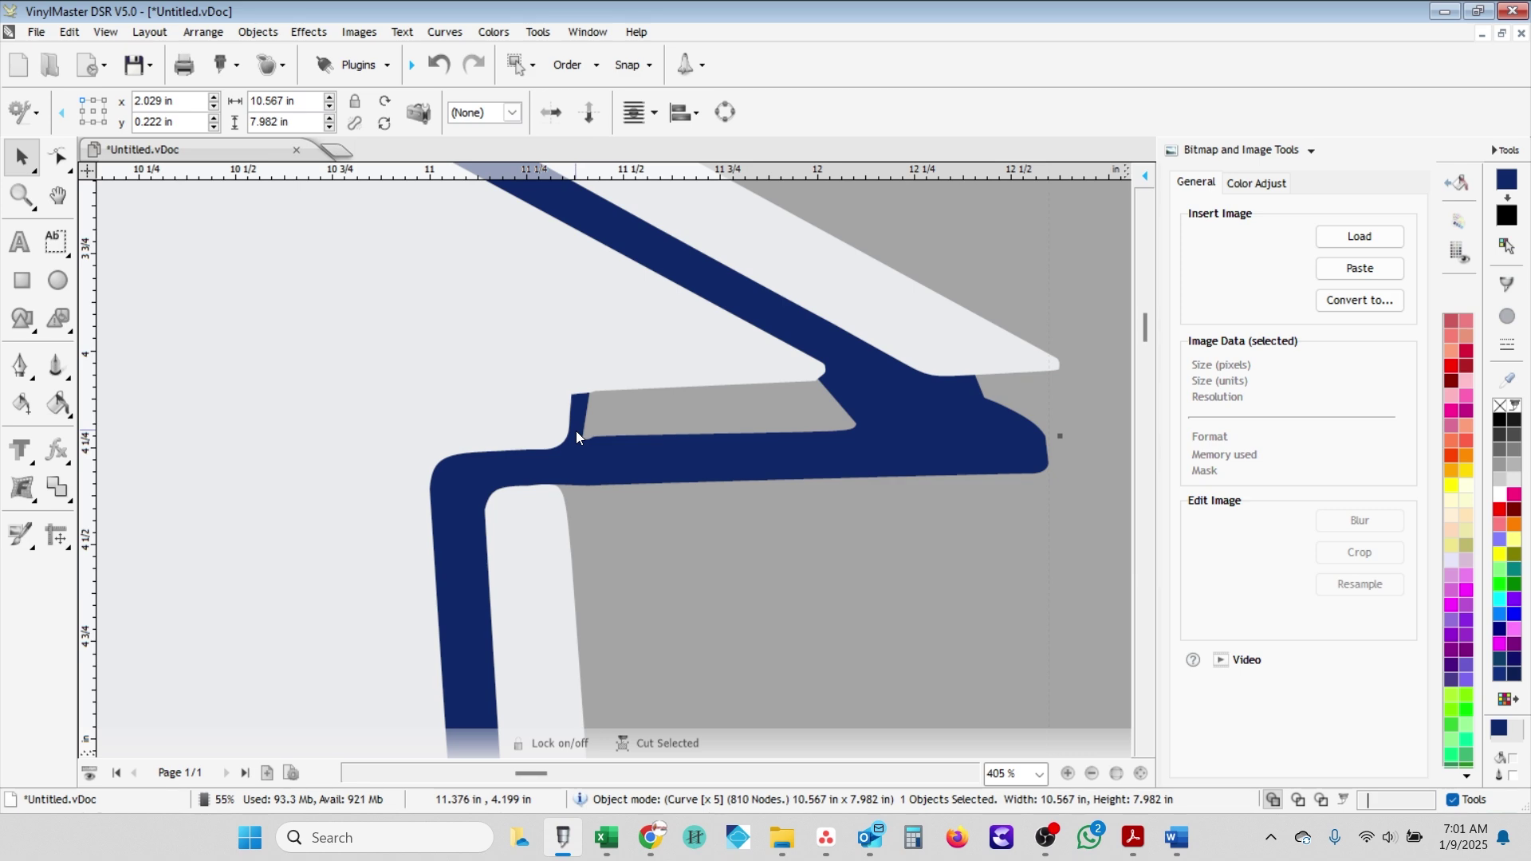
pyautogui.scroll(-8, 576, 430)
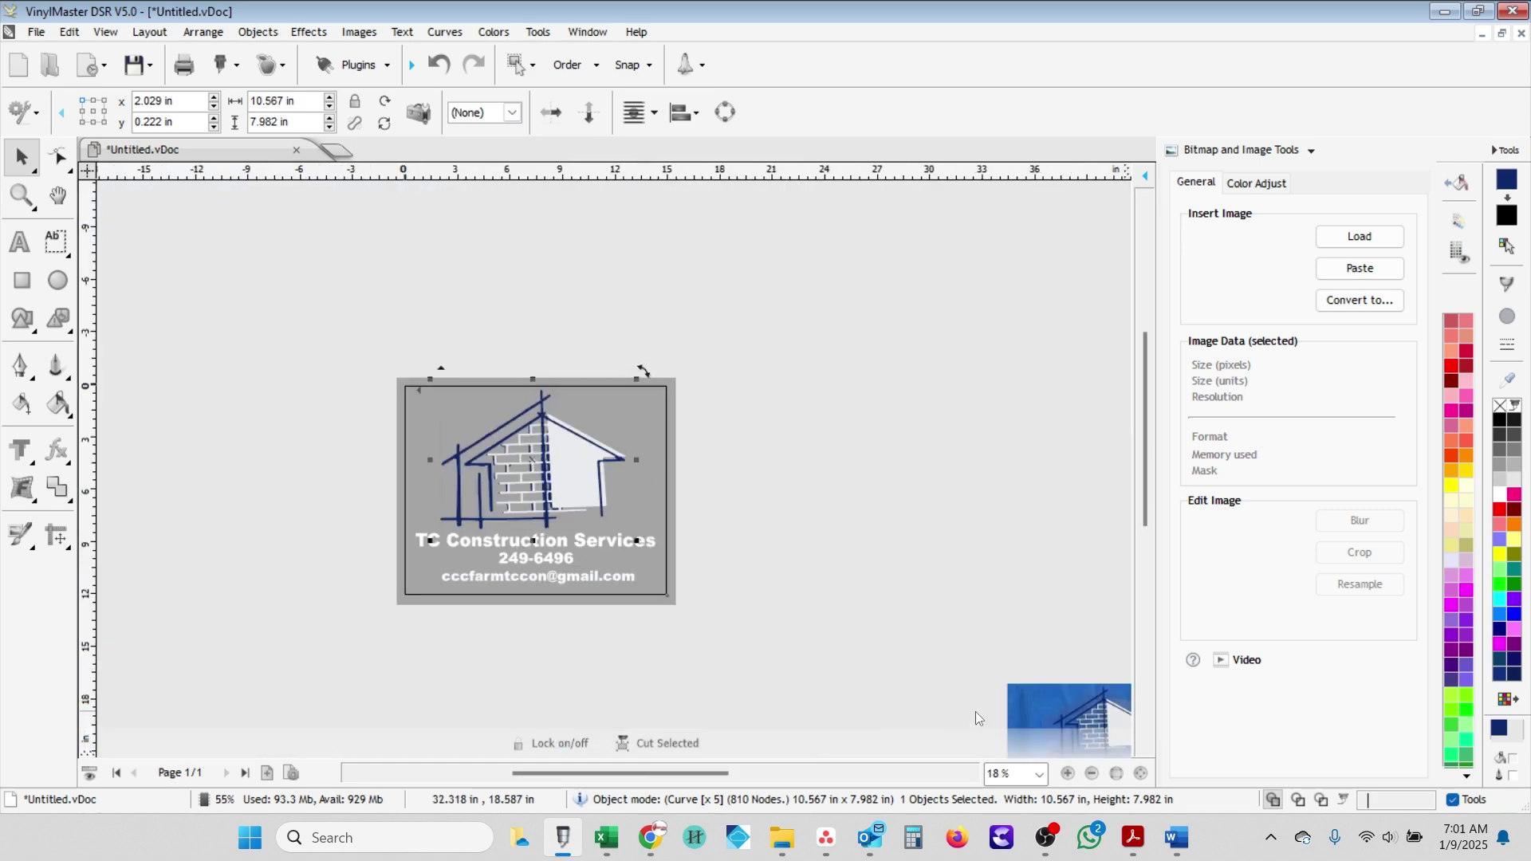
pyautogui.click(743, 461)
pyautogui.scroll(4, 744, 462)
pyautogui.scroll(7, 577, 439)
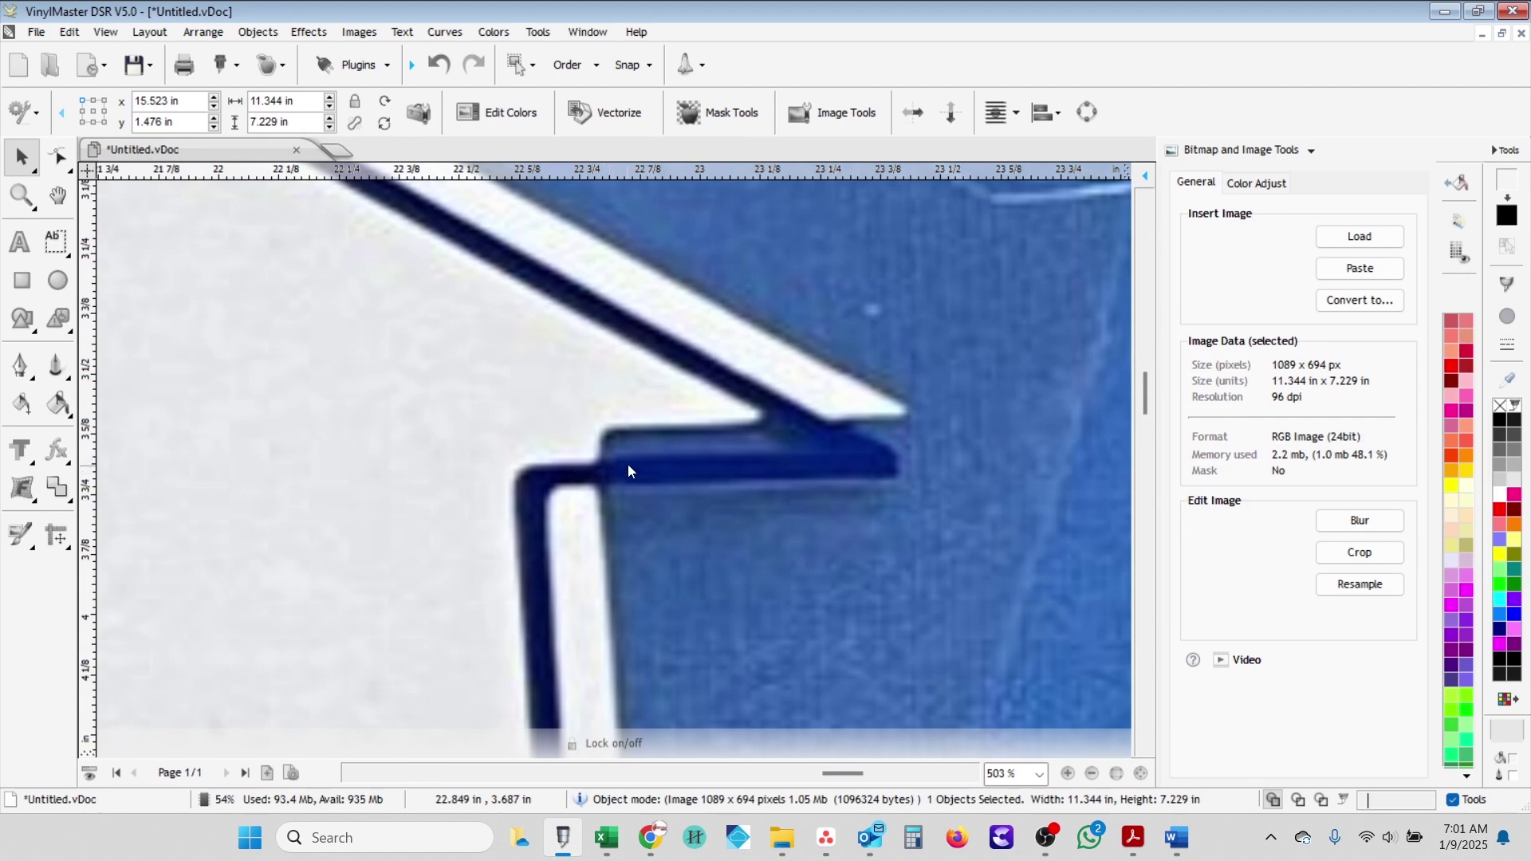
pyautogui.scroll(-10, 590, 475)
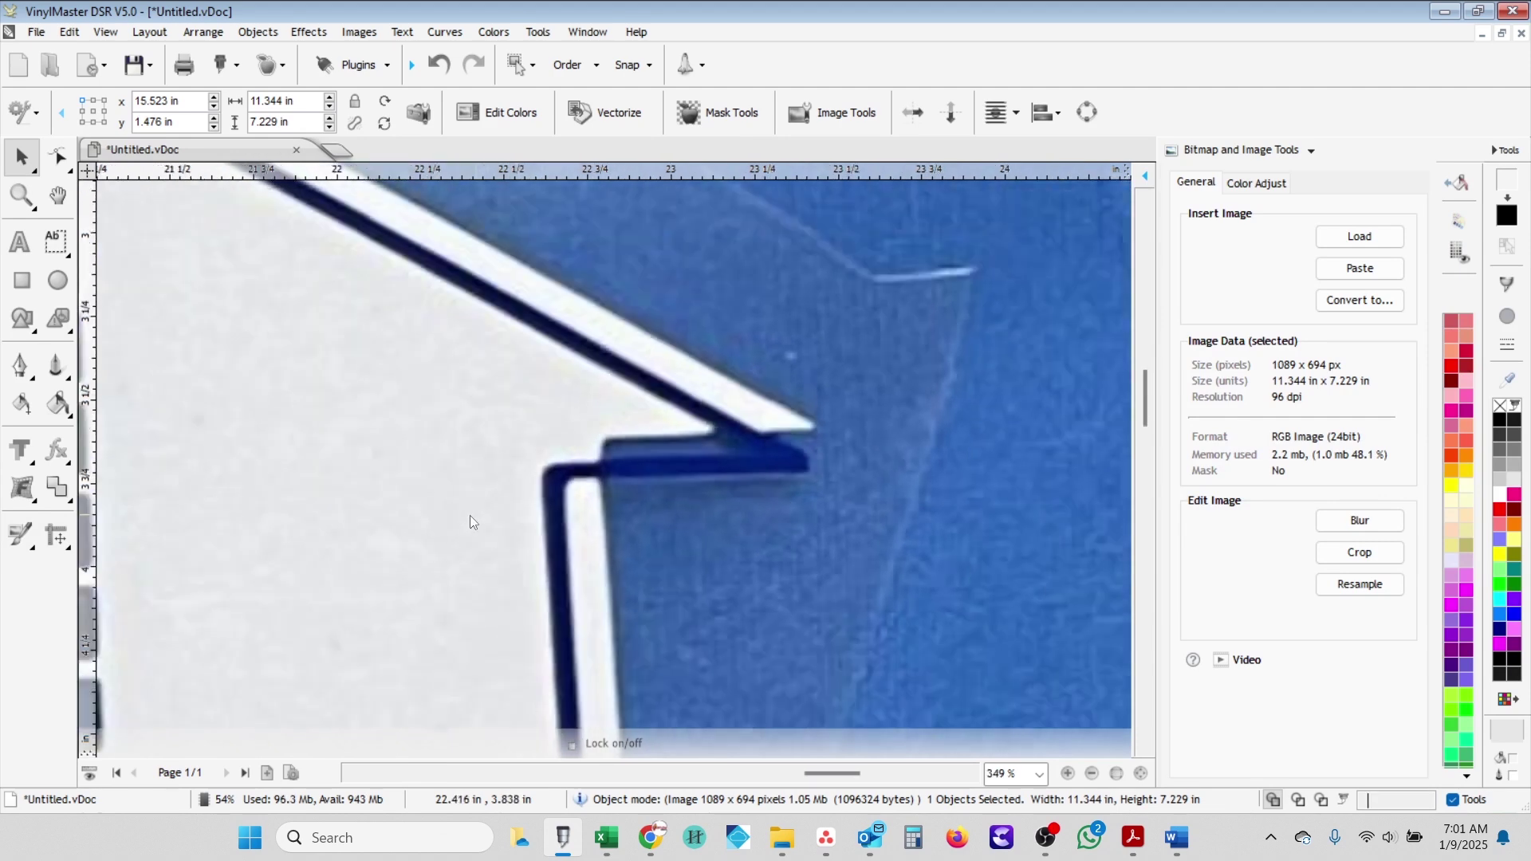
pyautogui.moveTo(546, 514); pyautogui.dragTo(470, 333)
# - Zoom back in and select the traced house logo curve
pyautogui.scroll(1, 272, 499)
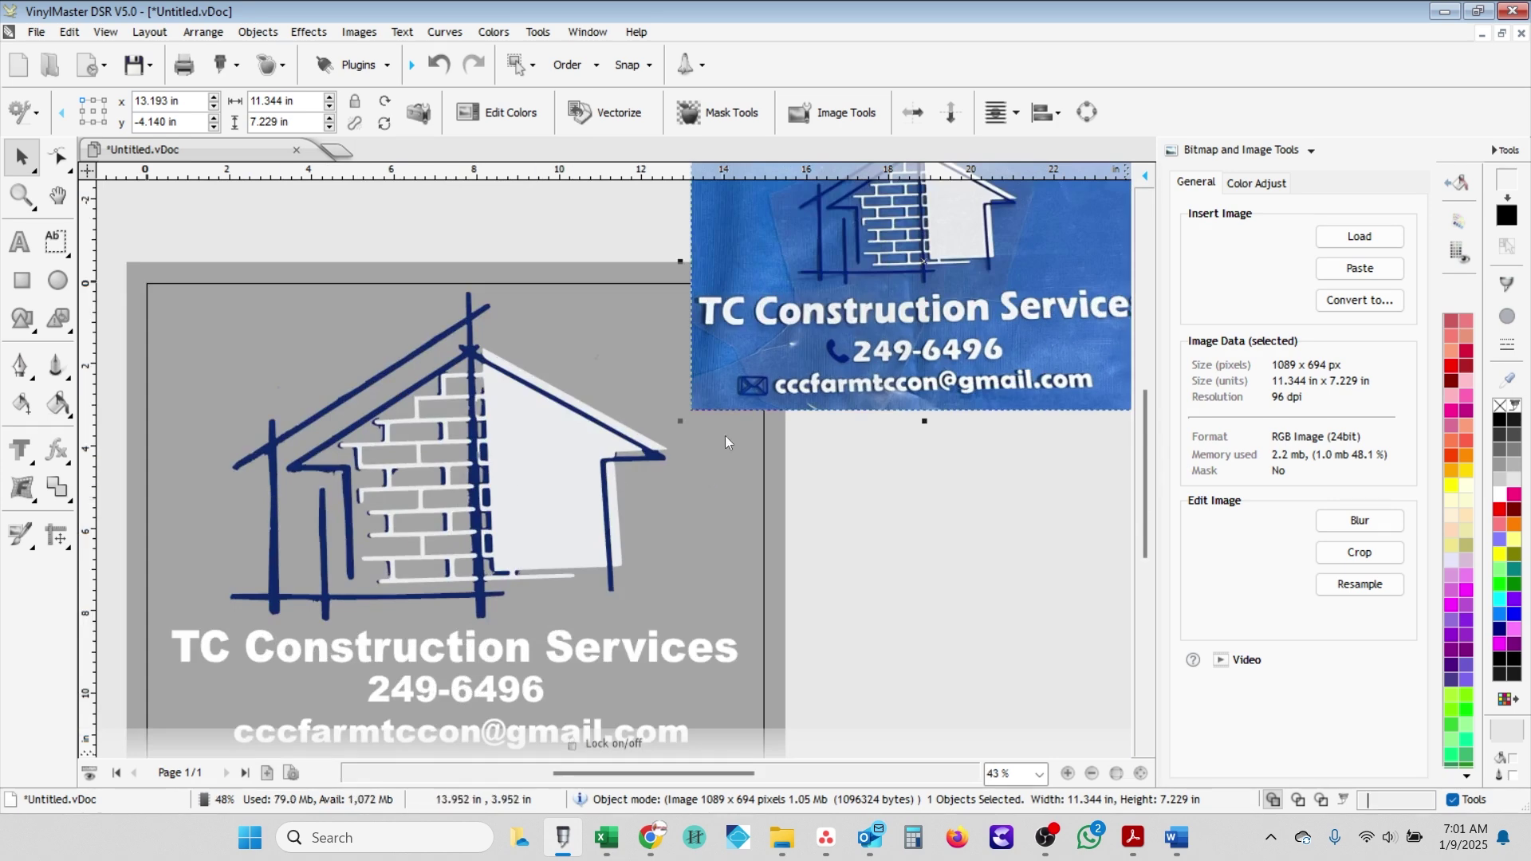
pyautogui.scroll(3, 385, 555)
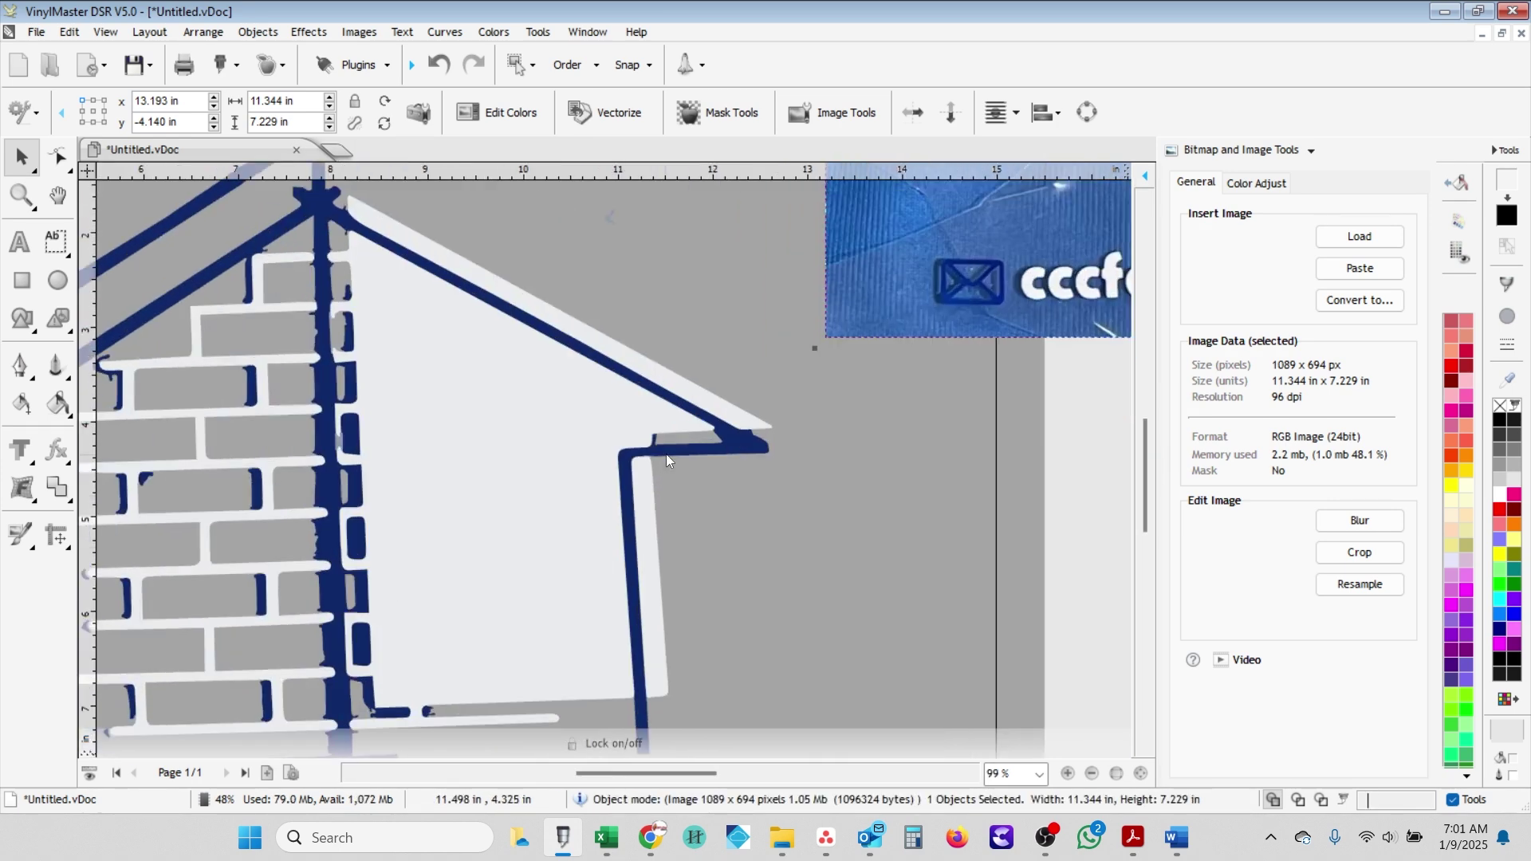
pyautogui.scroll(4, 662, 453)
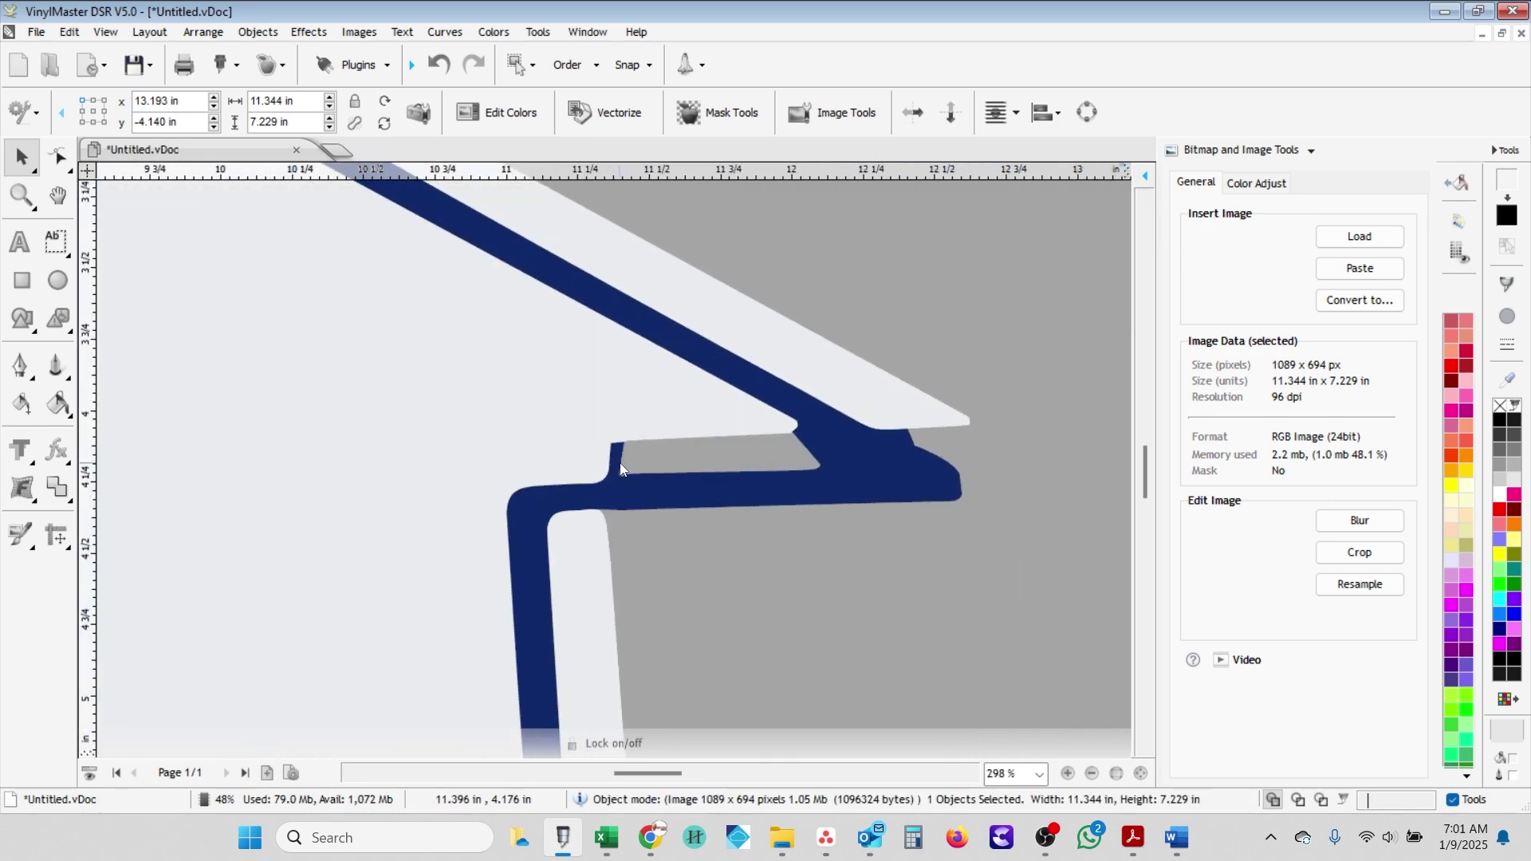
pyautogui.click(620, 462)
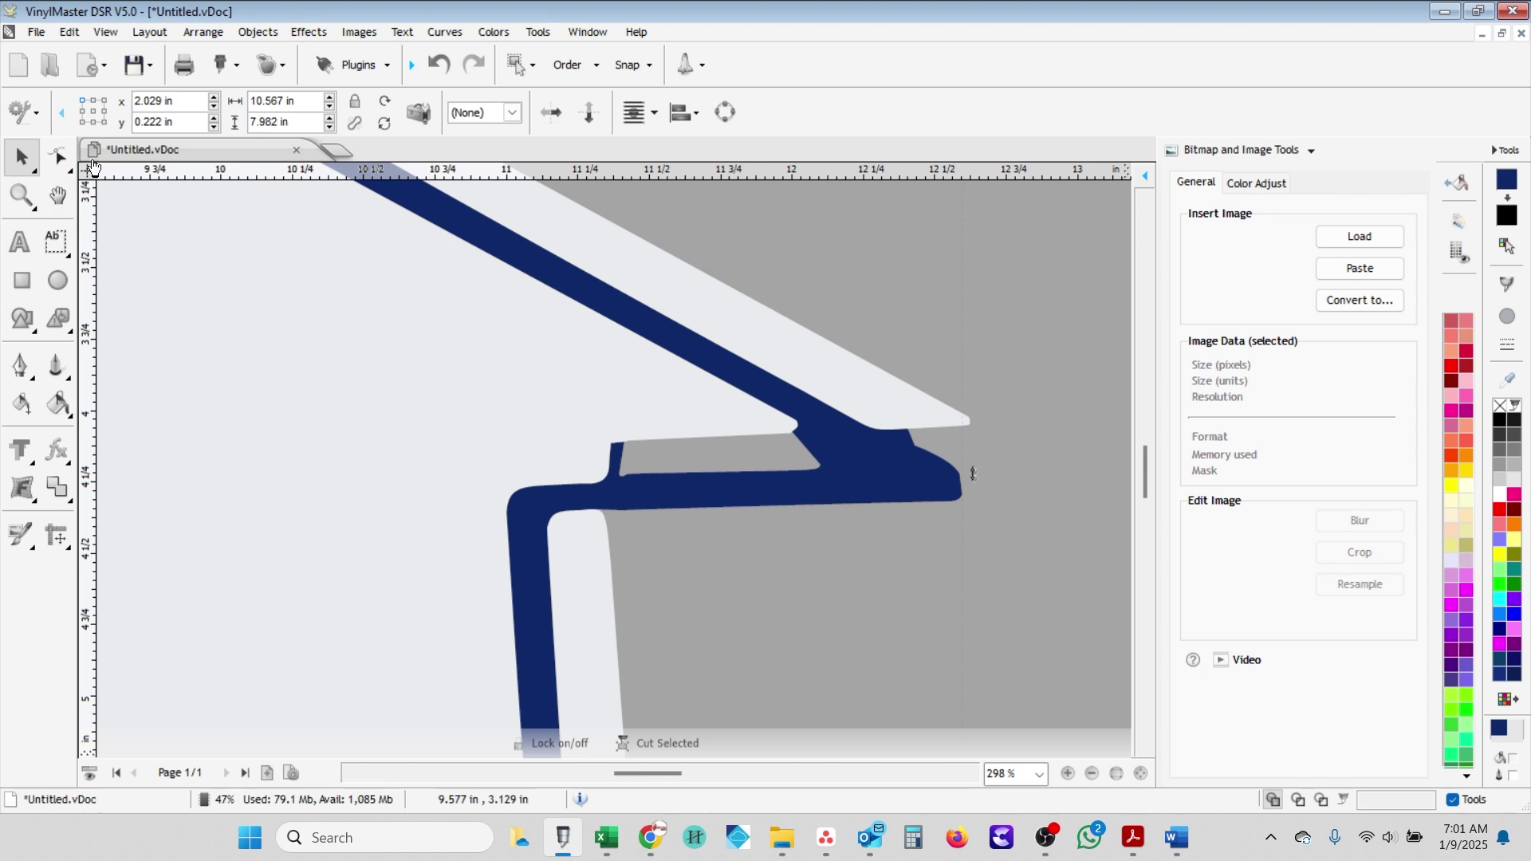
# - Node-edit the logo with the Line Connector, joining across the eave's inner corner to remove the stray bar
pyautogui.click(58, 156)
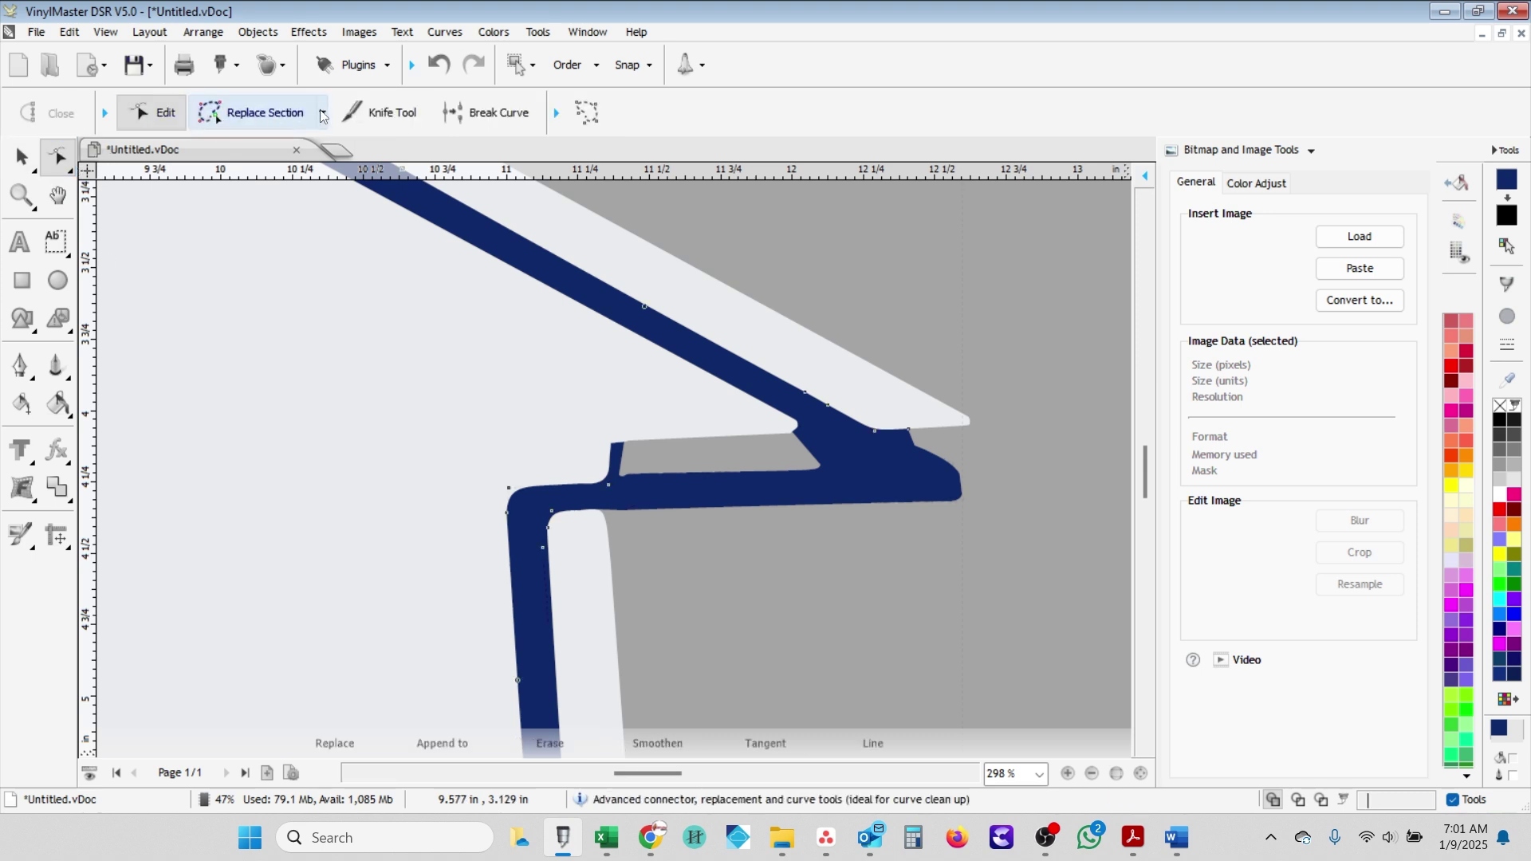
pyautogui.click(322, 114)
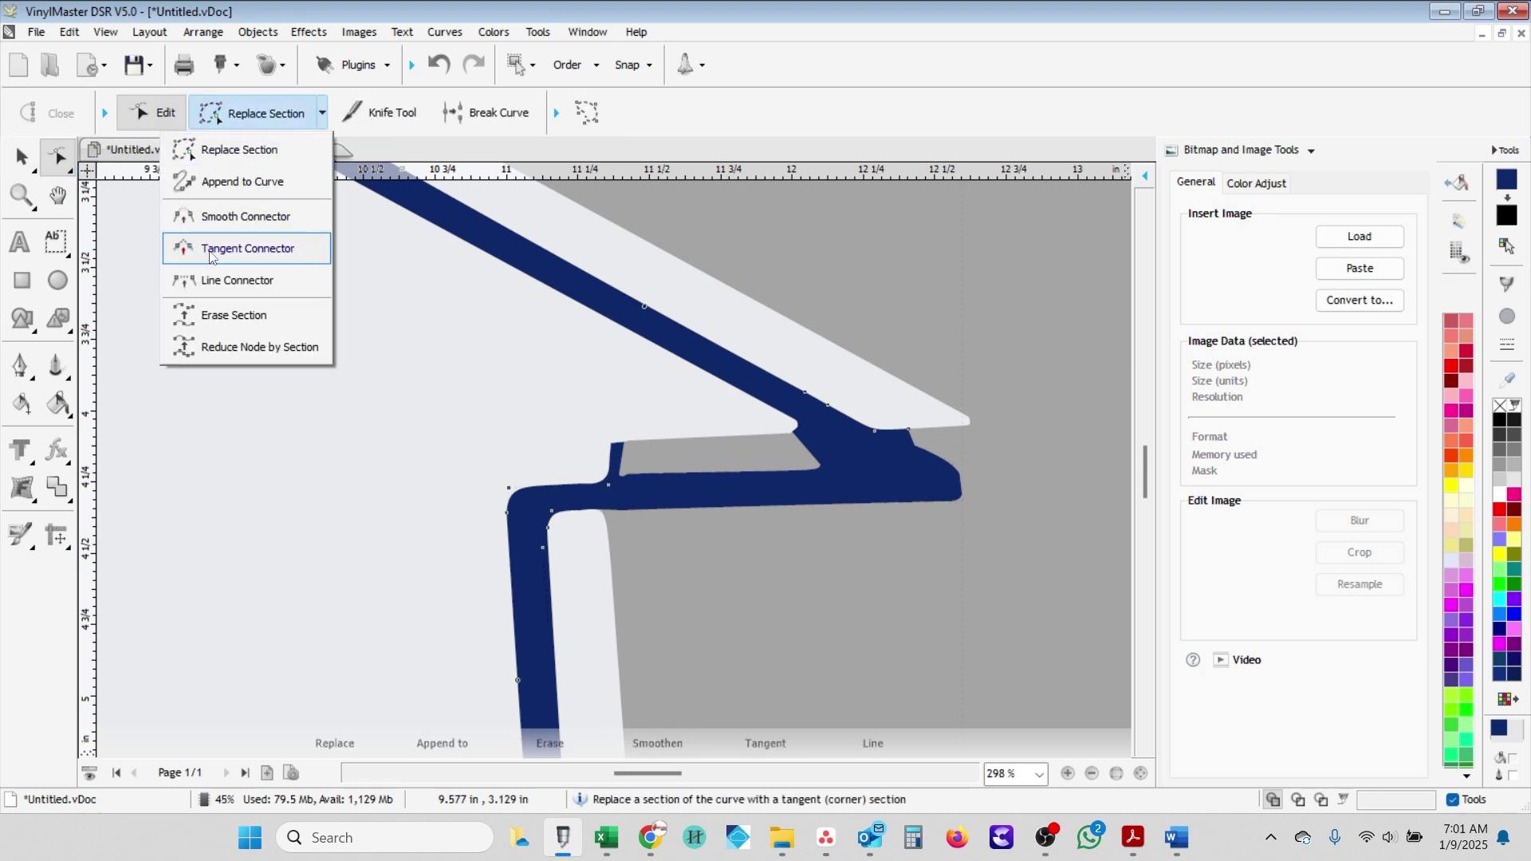
pyautogui.click(231, 281)
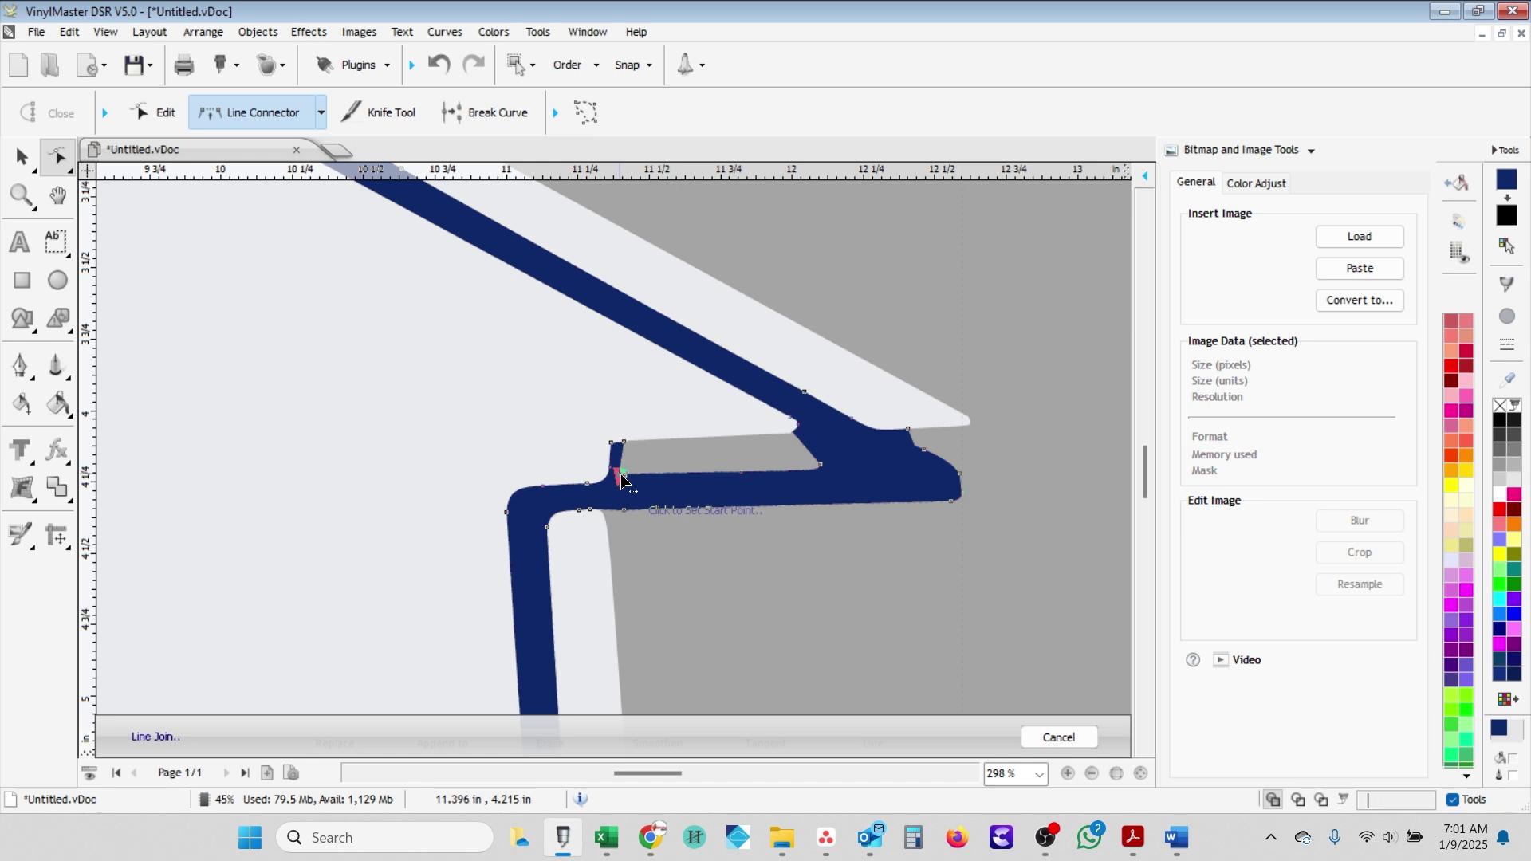
pyautogui.scroll(5, 581, 479)
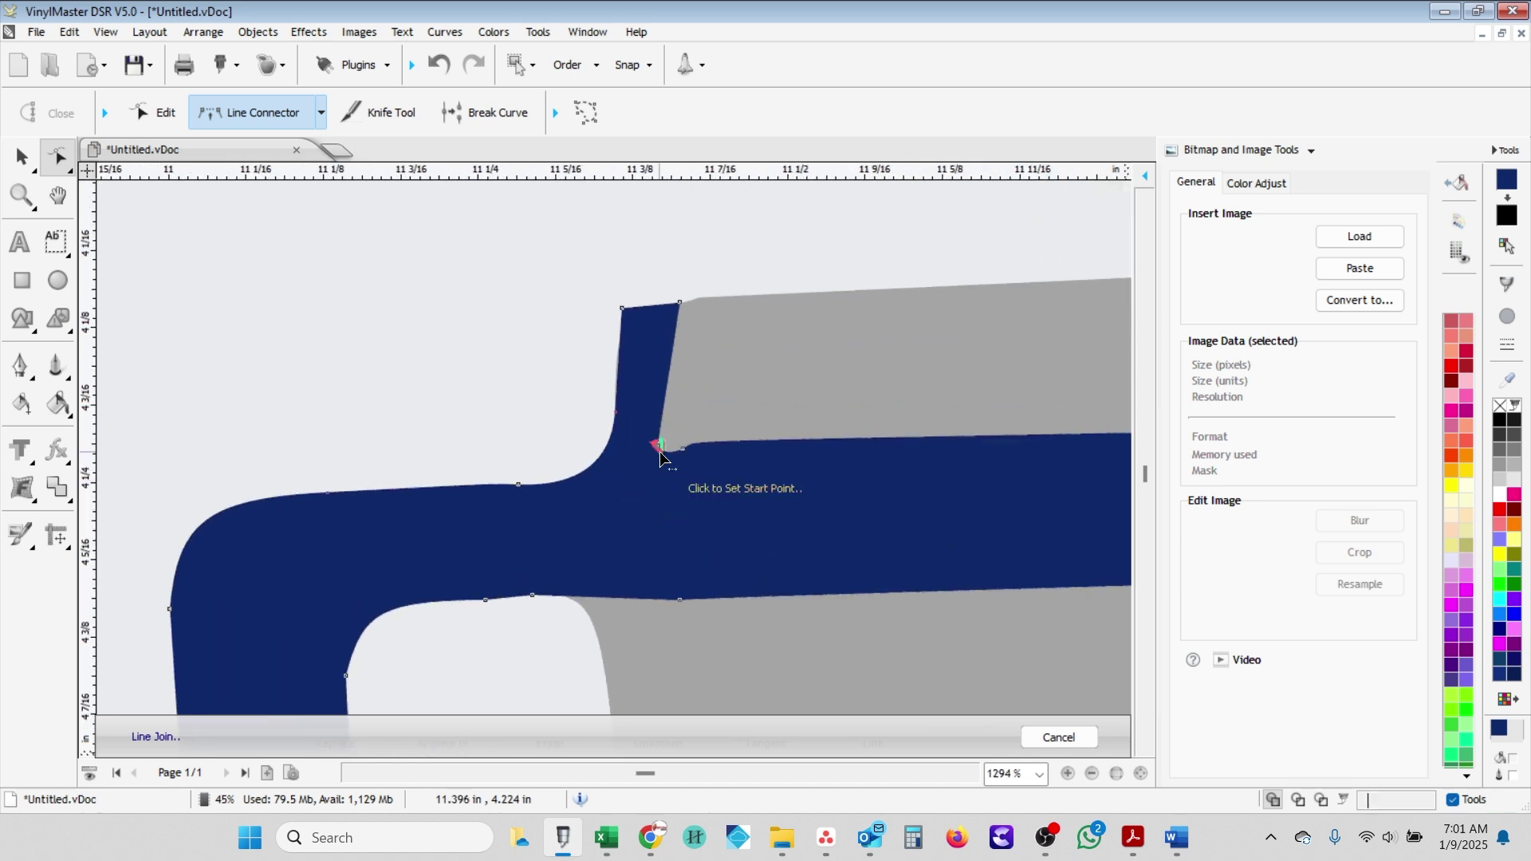
pyautogui.click(689, 450)
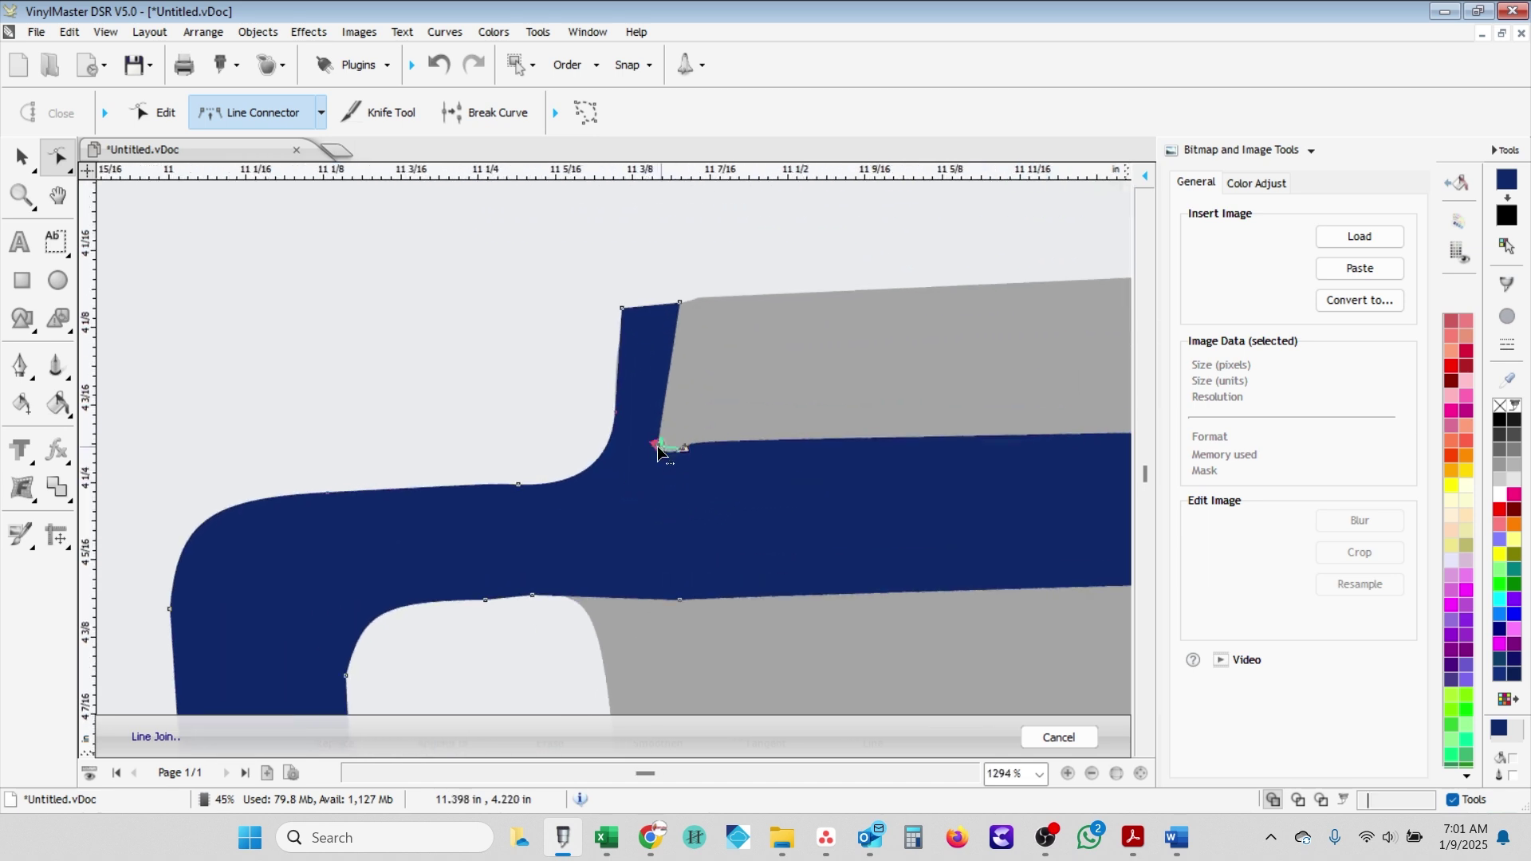
pyautogui.click(605, 453)
pyautogui.scroll(-10, 585, 410)
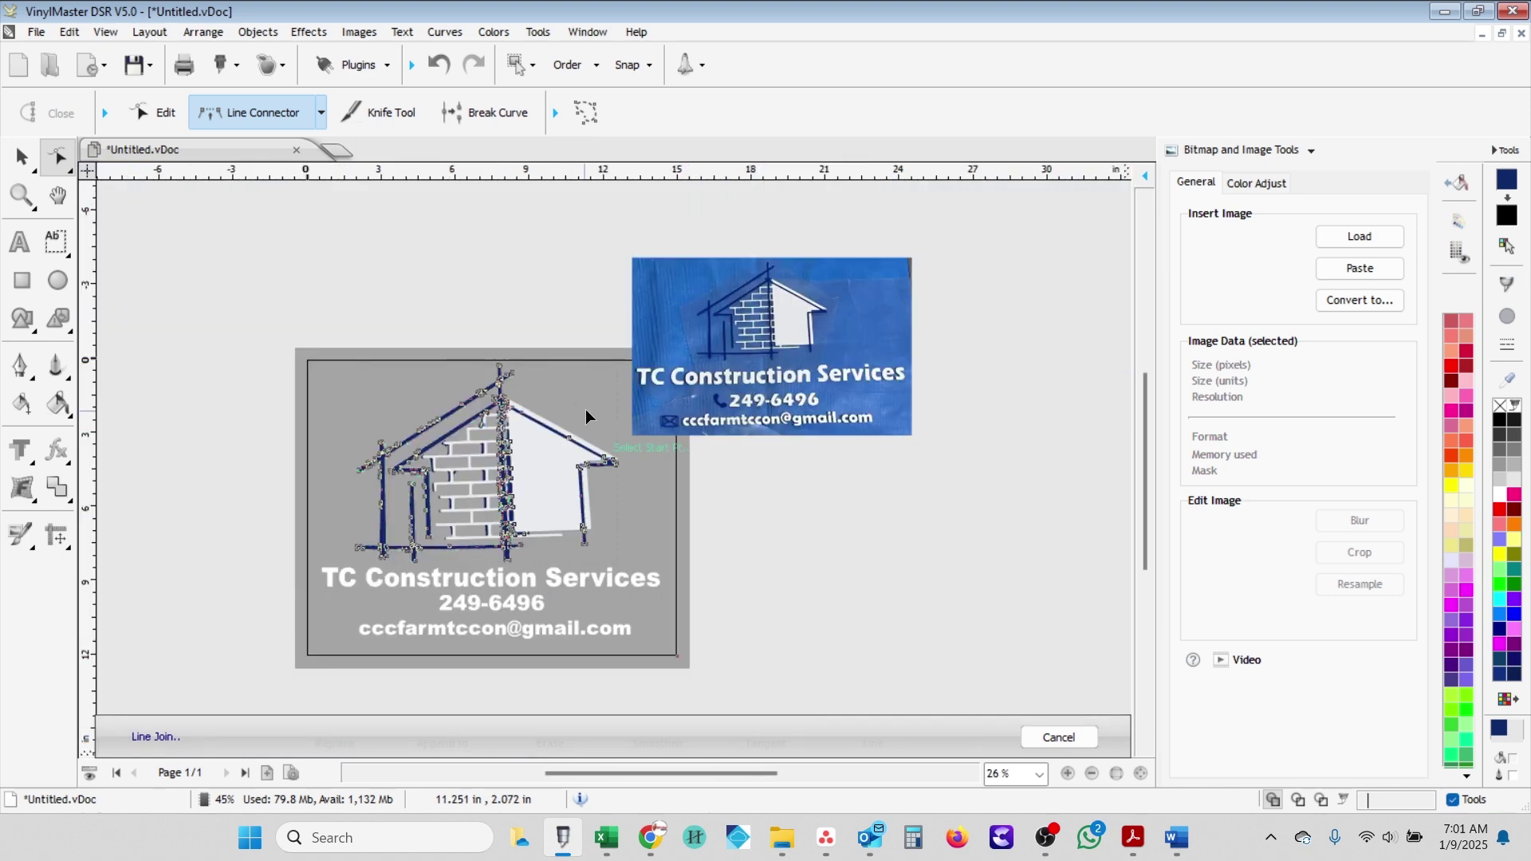
# - Enlarge the reference photo and reposition it below the logo for comparison
pyautogui.moveTo(585, 409); pyautogui.dragTo(1029, 351)
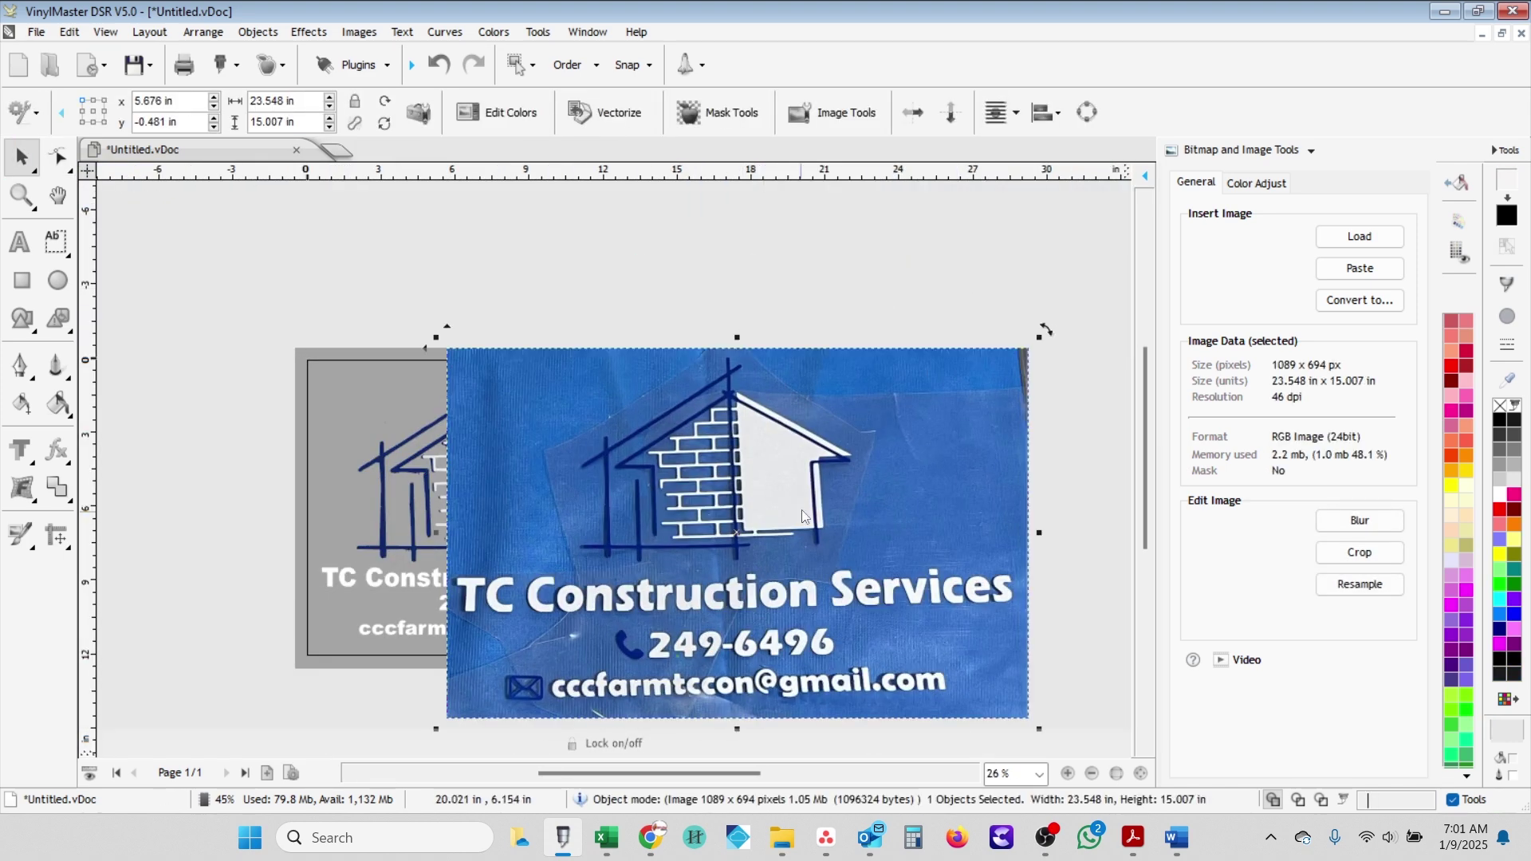
pyautogui.rightClick(808, 403)
pyautogui.moveTo(938, 720)
pyautogui.press('Escape')
pyautogui.moveTo(838, 606); pyautogui.dragTo(573, 566)
pyautogui.scroll(2, 643, 512)
pyautogui.scroll(1, 573, 566)
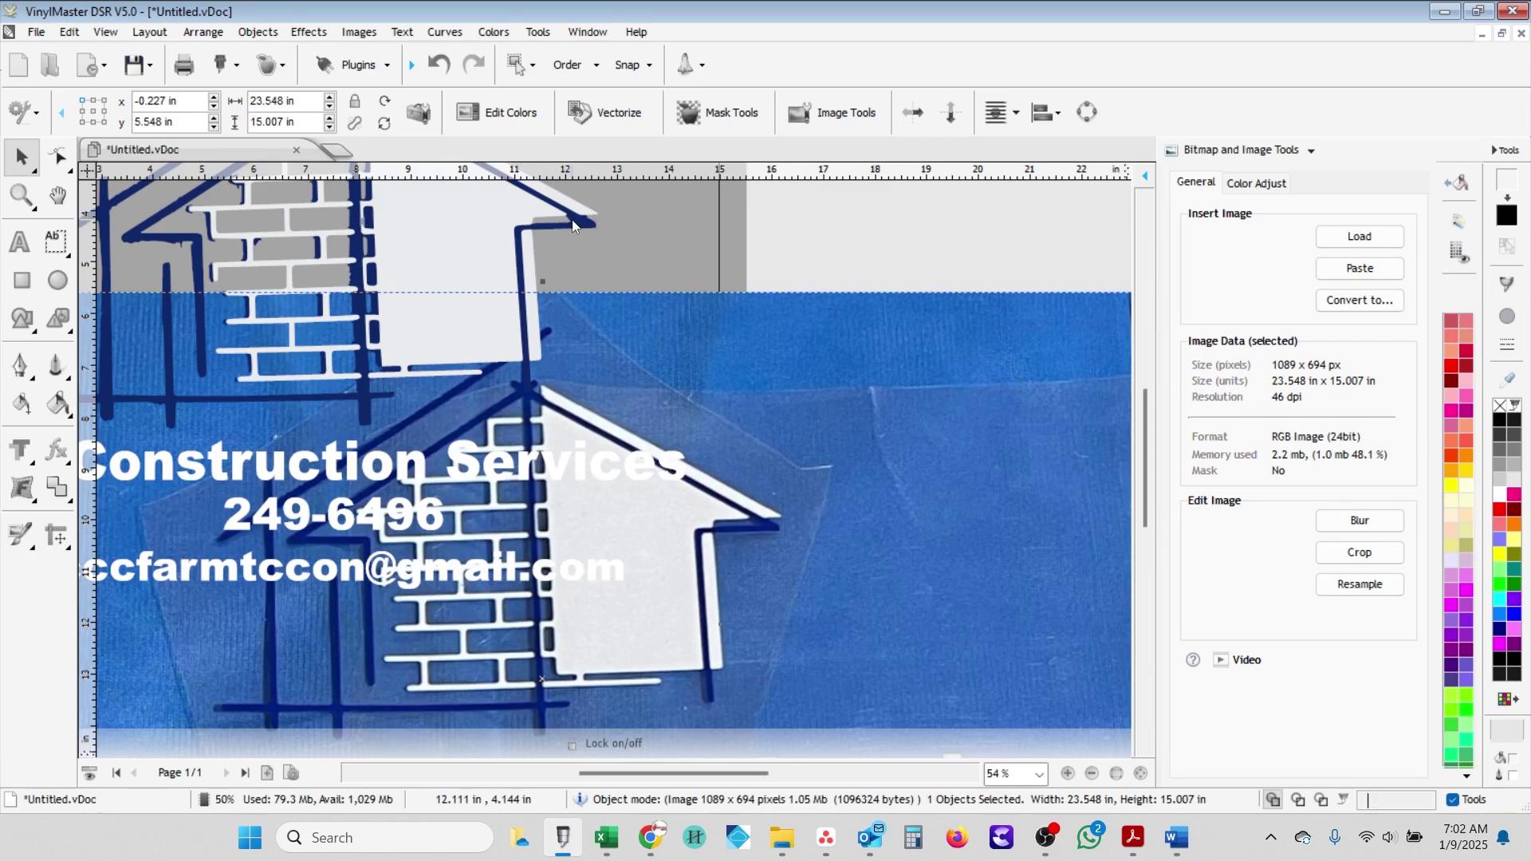
pyautogui.scroll(2, 443, 441)
pyautogui.scroll(-3, 630, 439)
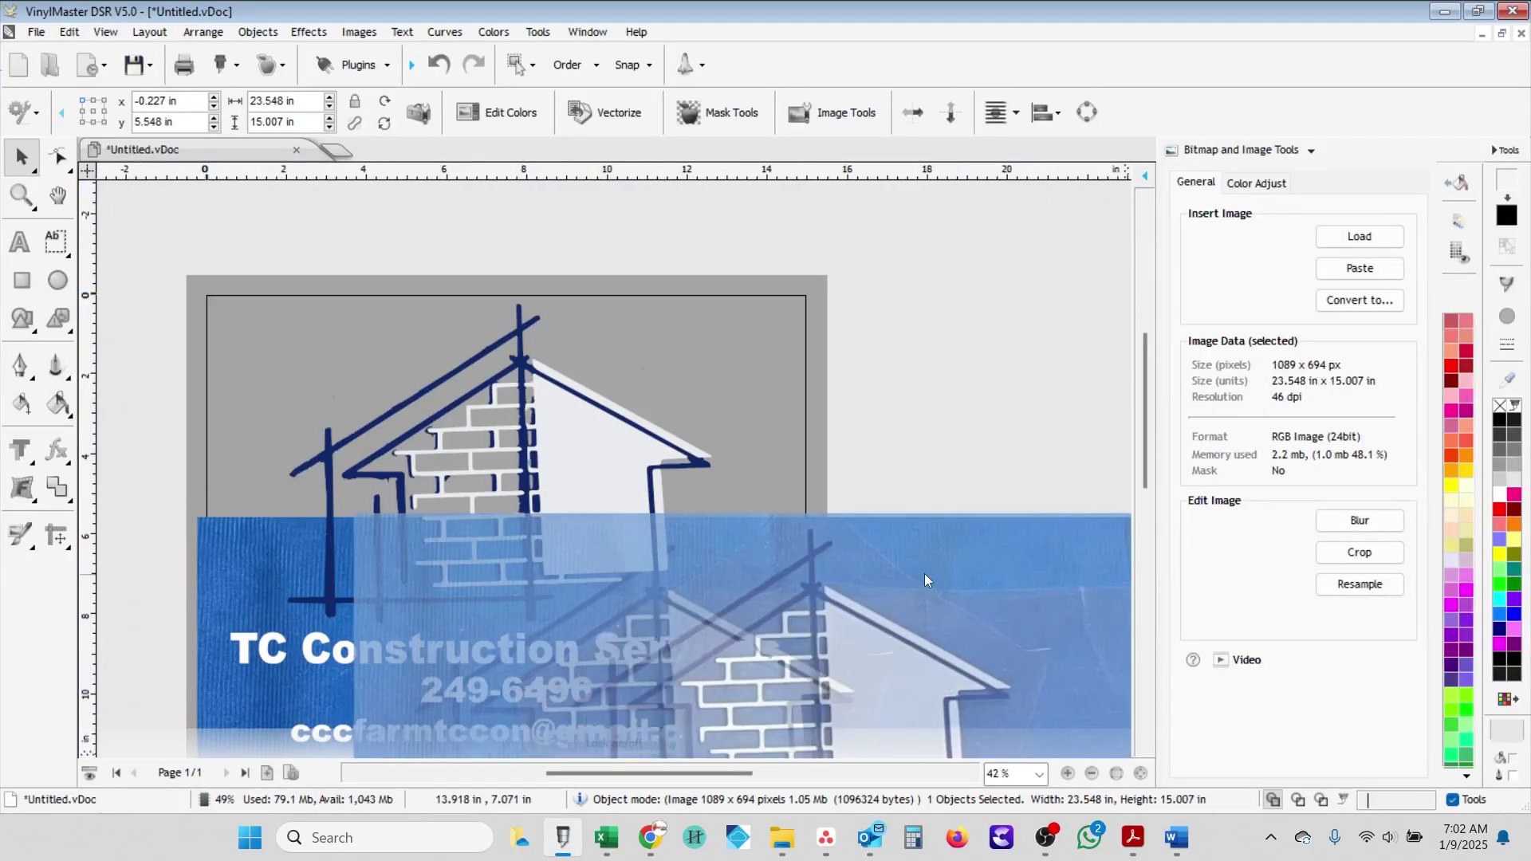
pyautogui.scroll(6, 606, 495)
# - Node-edit the roof curve, adjusting the eave corner node and filling the triangle gap with a Line Connector
pyautogui.click(607, 458)
pyautogui.doubleClick(608, 458)
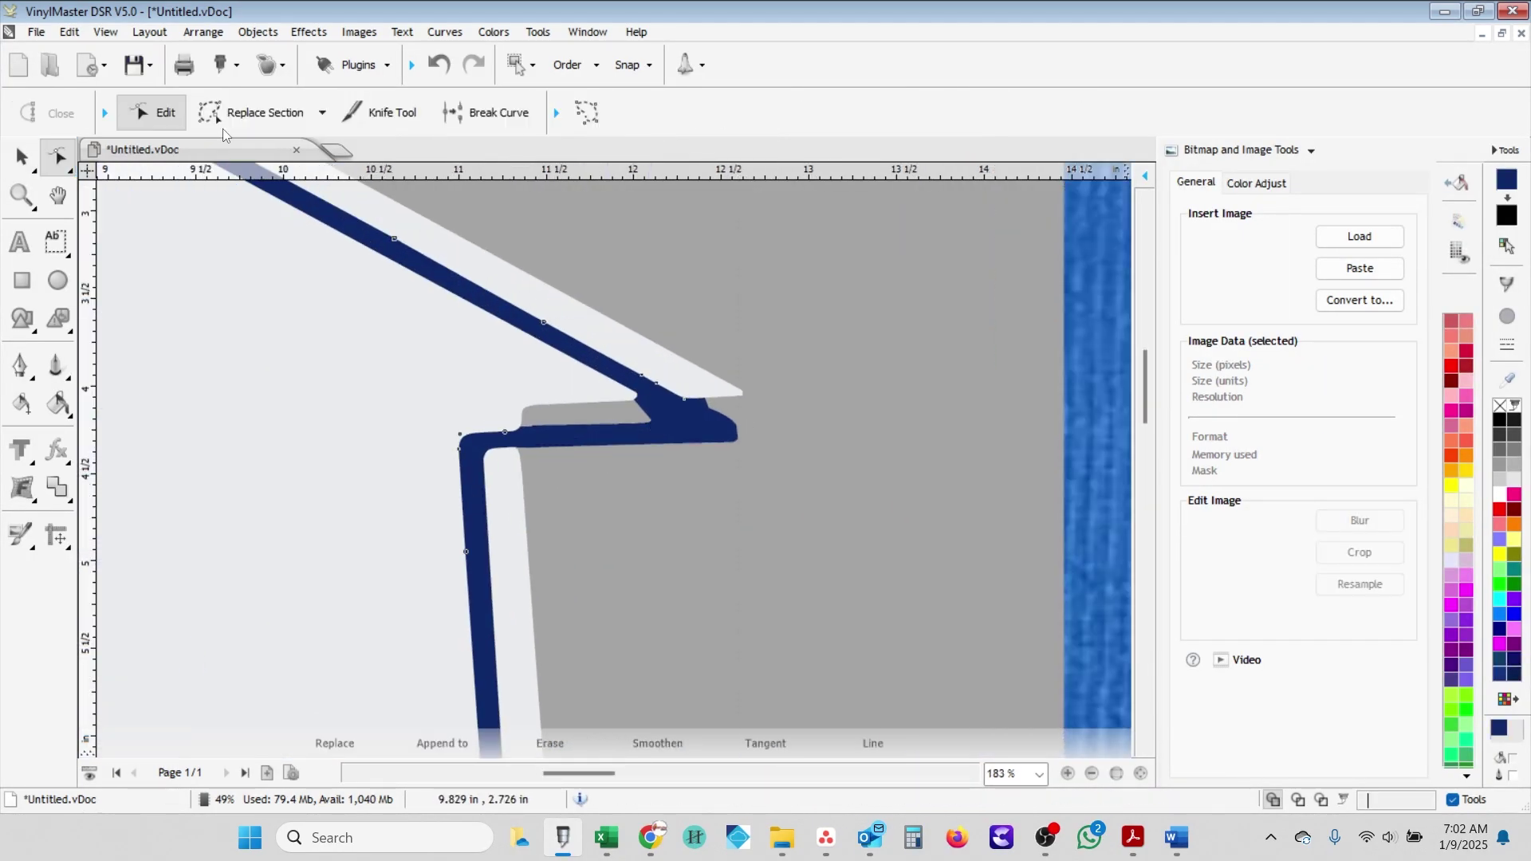
pyautogui.click(322, 113)
pyautogui.click(243, 287)
pyautogui.scroll(2, 580, 465)
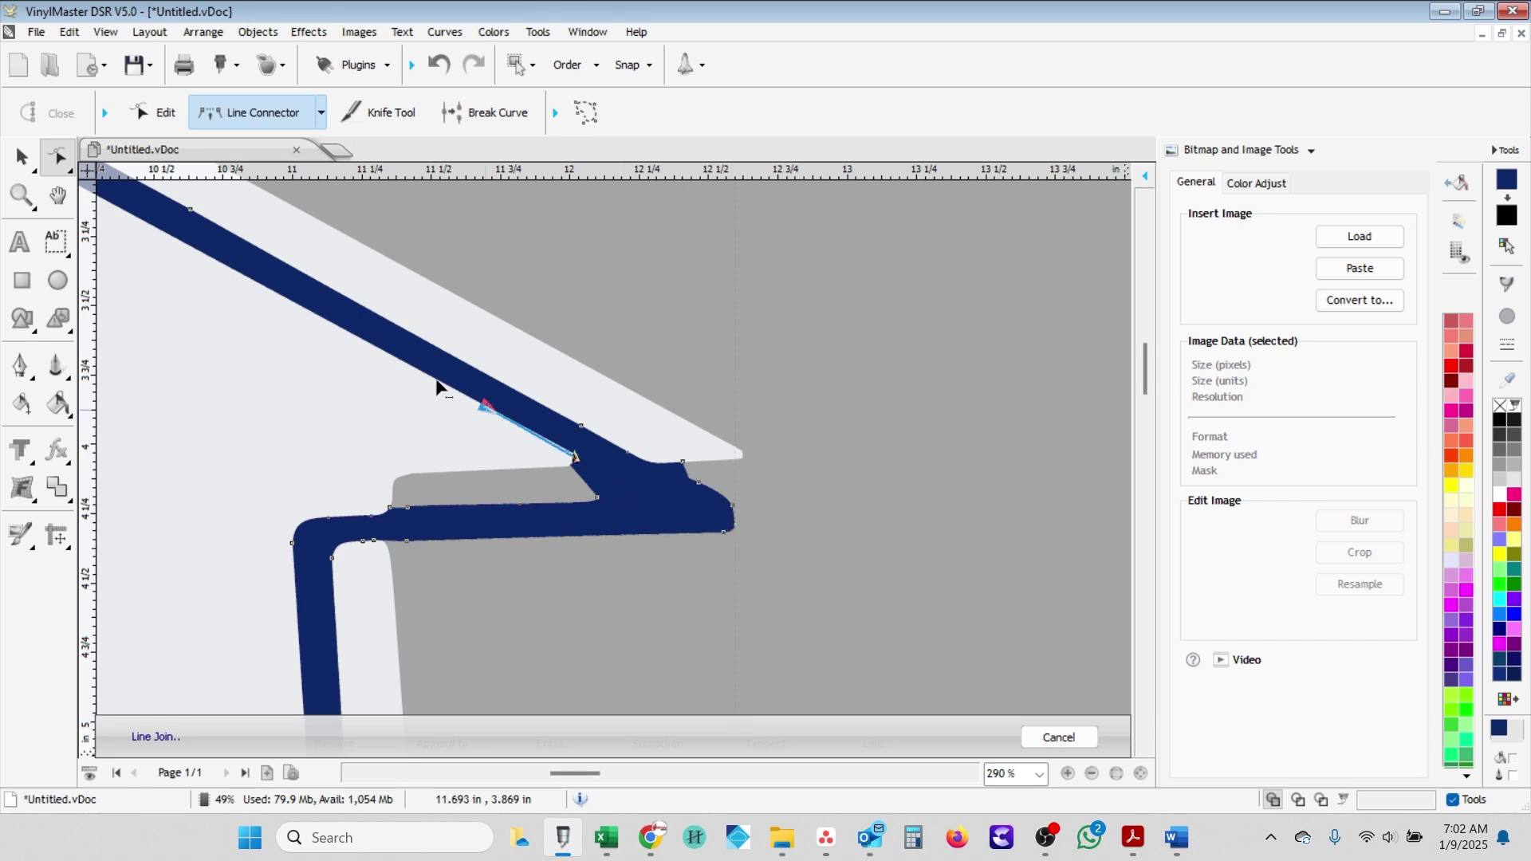
pyautogui.moveTo(587, 472); pyautogui.dragTo(596, 504)
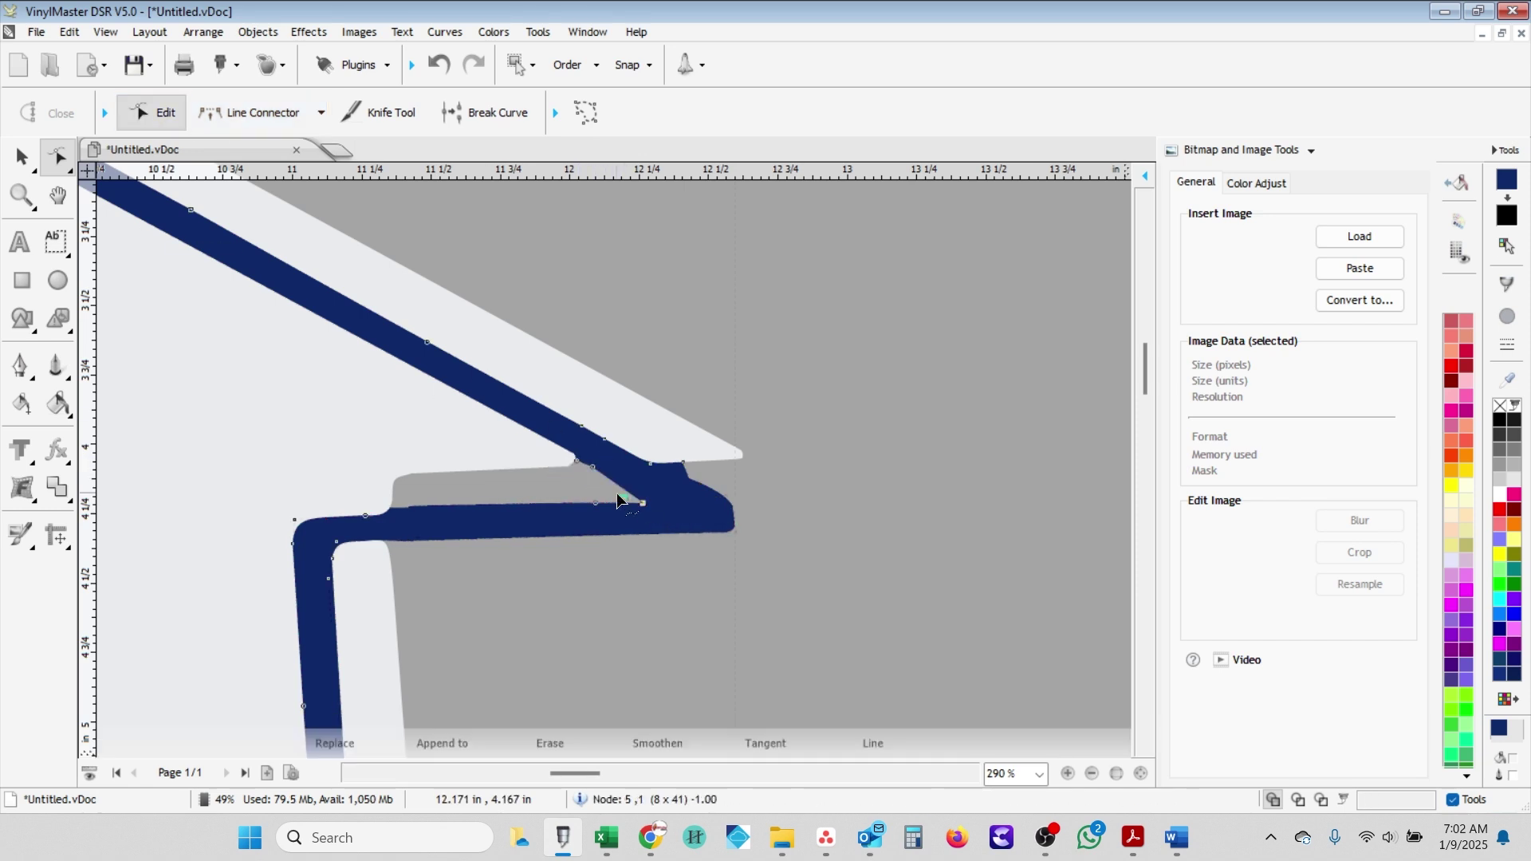
pyautogui.press('Return')
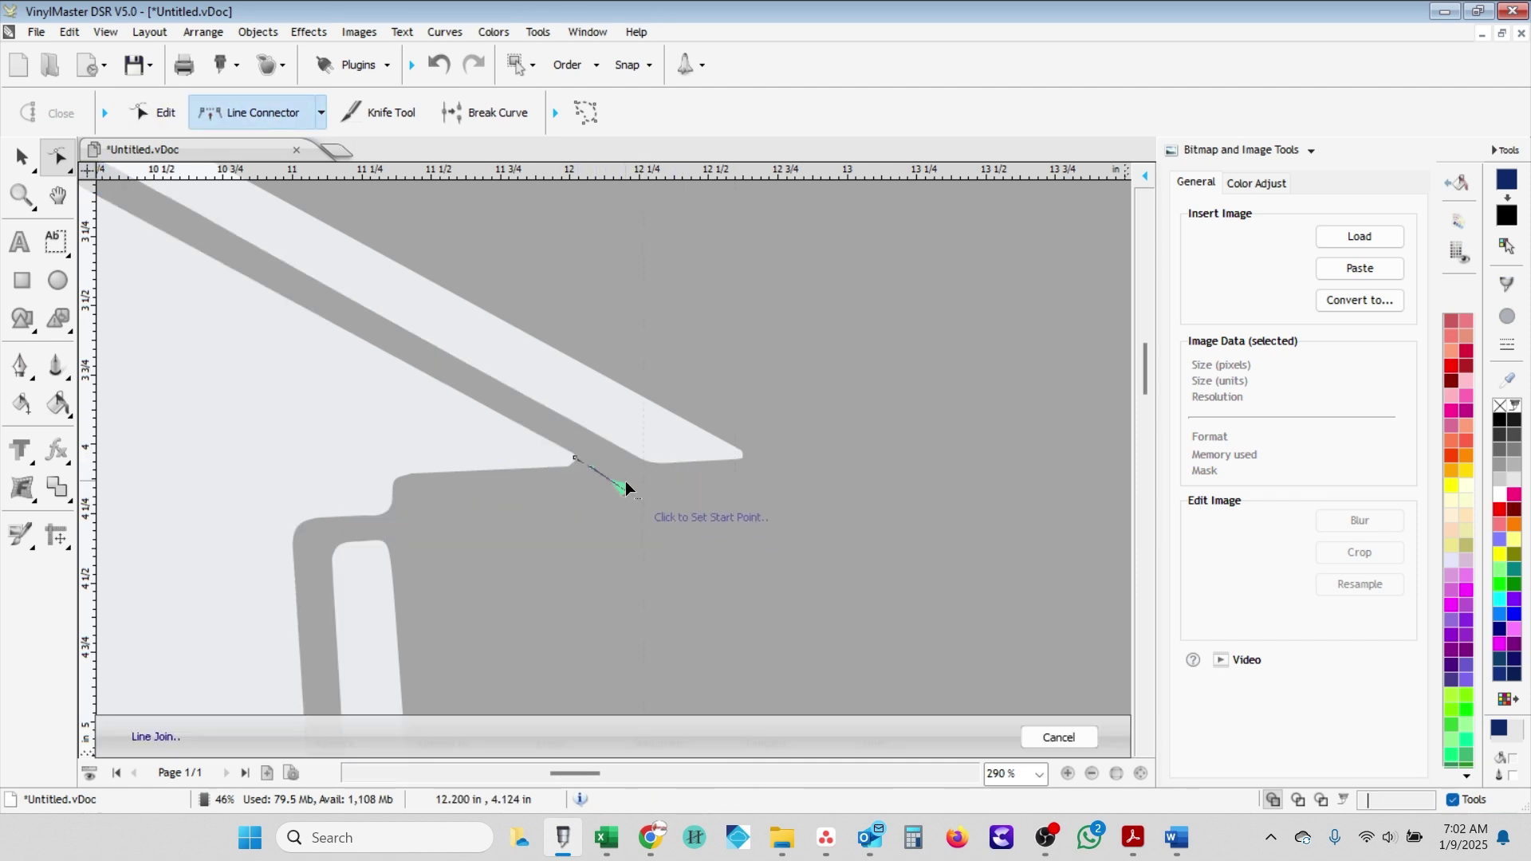
pyautogui.scroll(2, 625, 483)
pyautogui.click(631, 489)
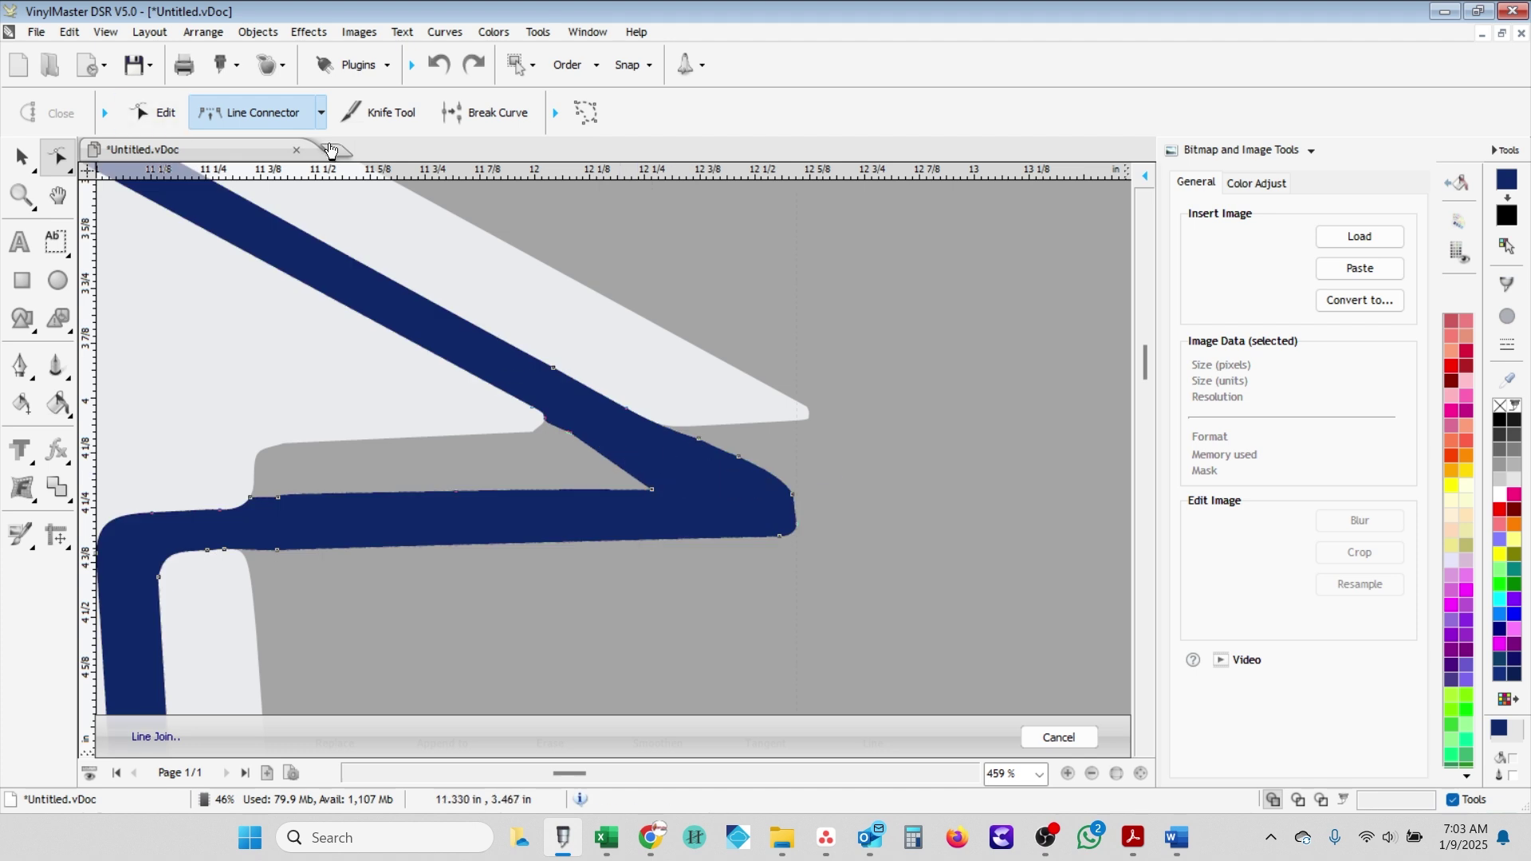
# - Delete a node to straighten the eave edge
pyautogui.press('Escape')
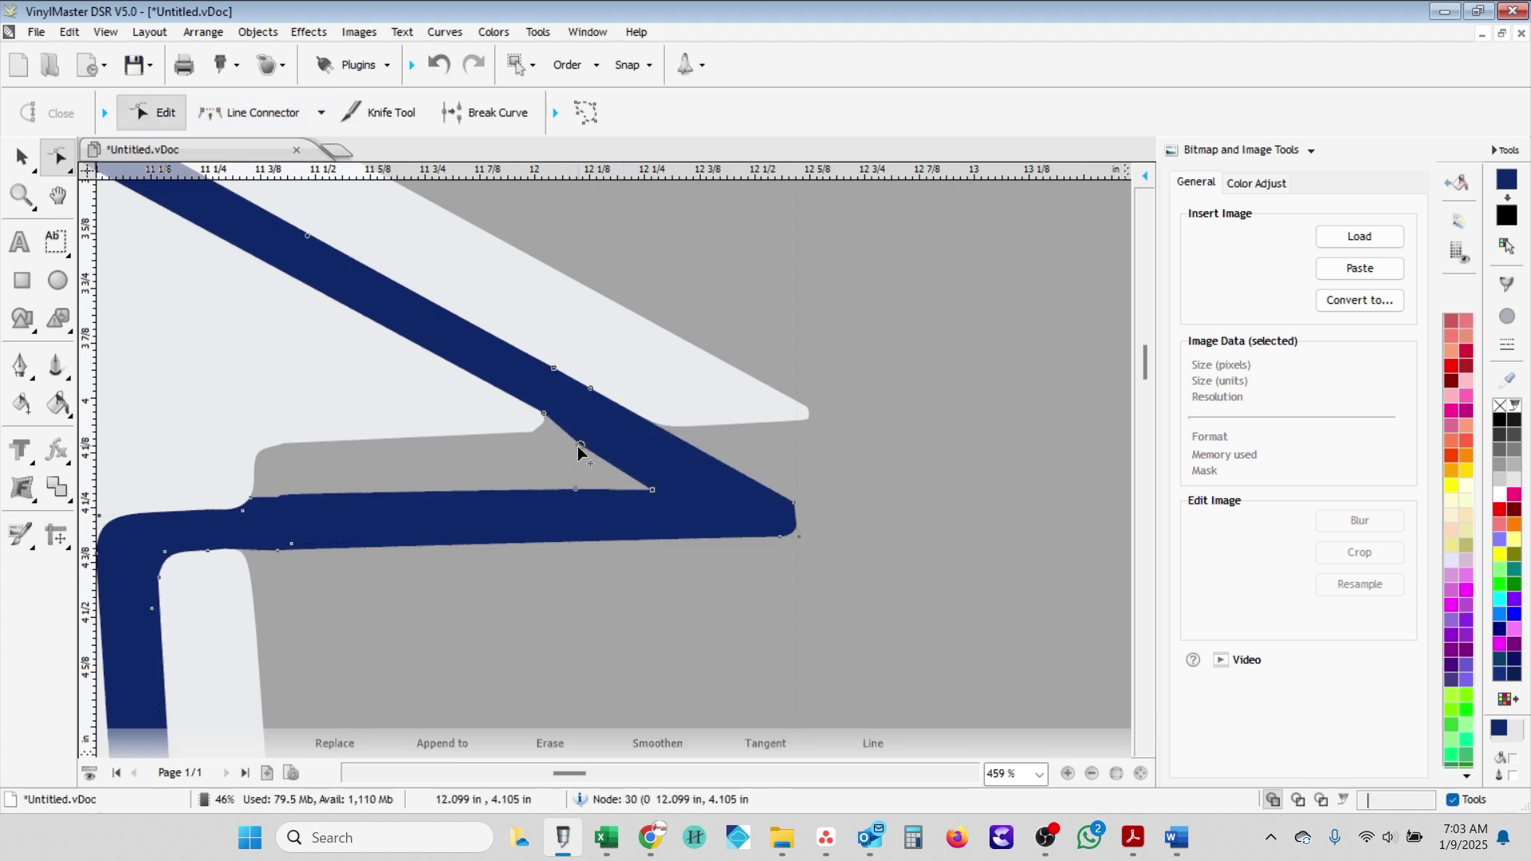
pyautogui.doubleClick(579, 445)
pyautogui.press('l')
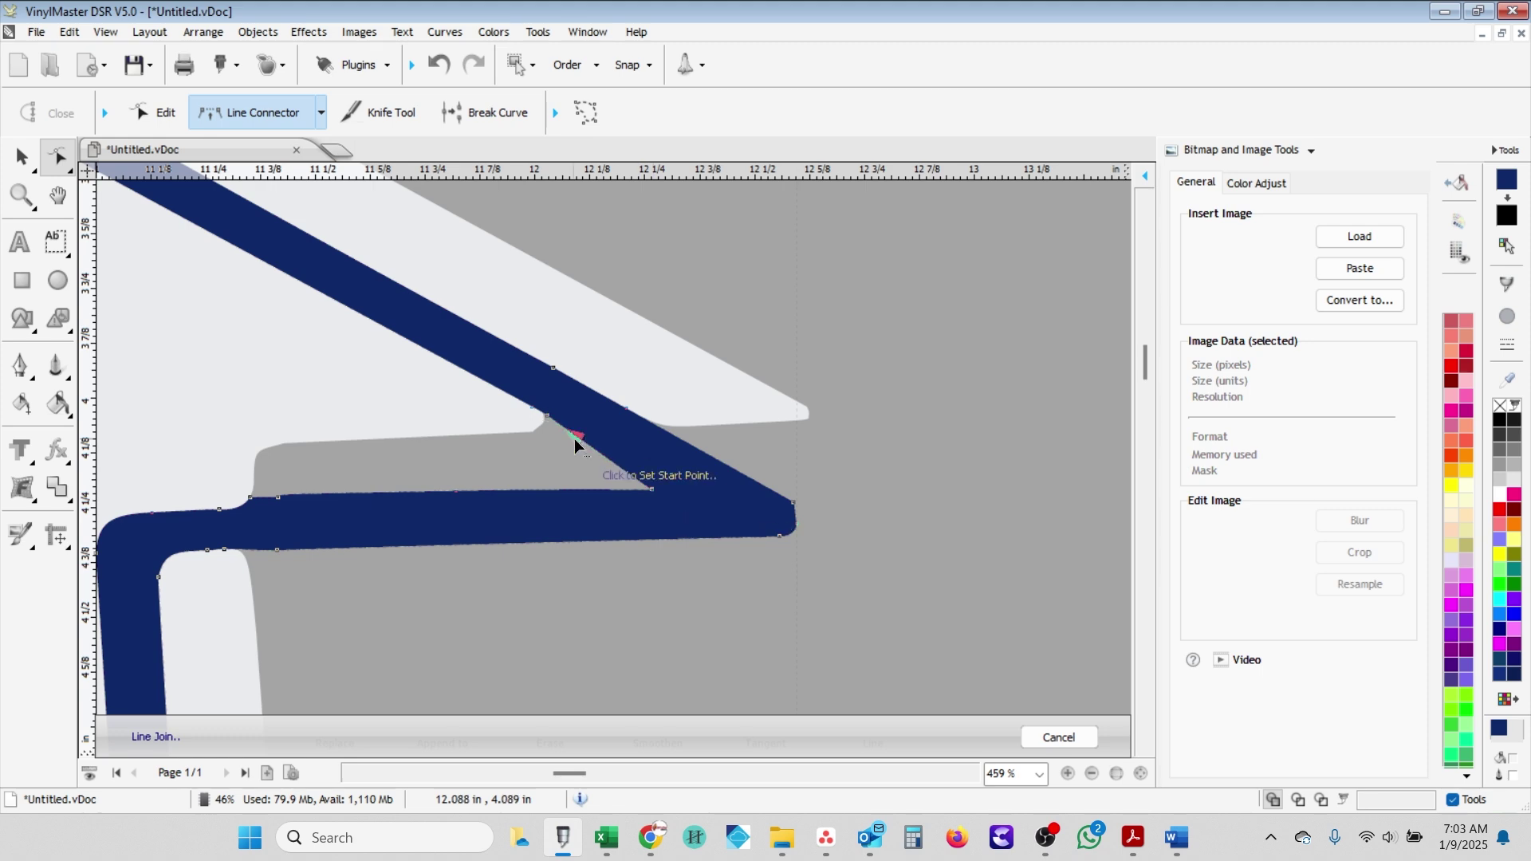
pyautogui.scroll(-5, 633, 444)
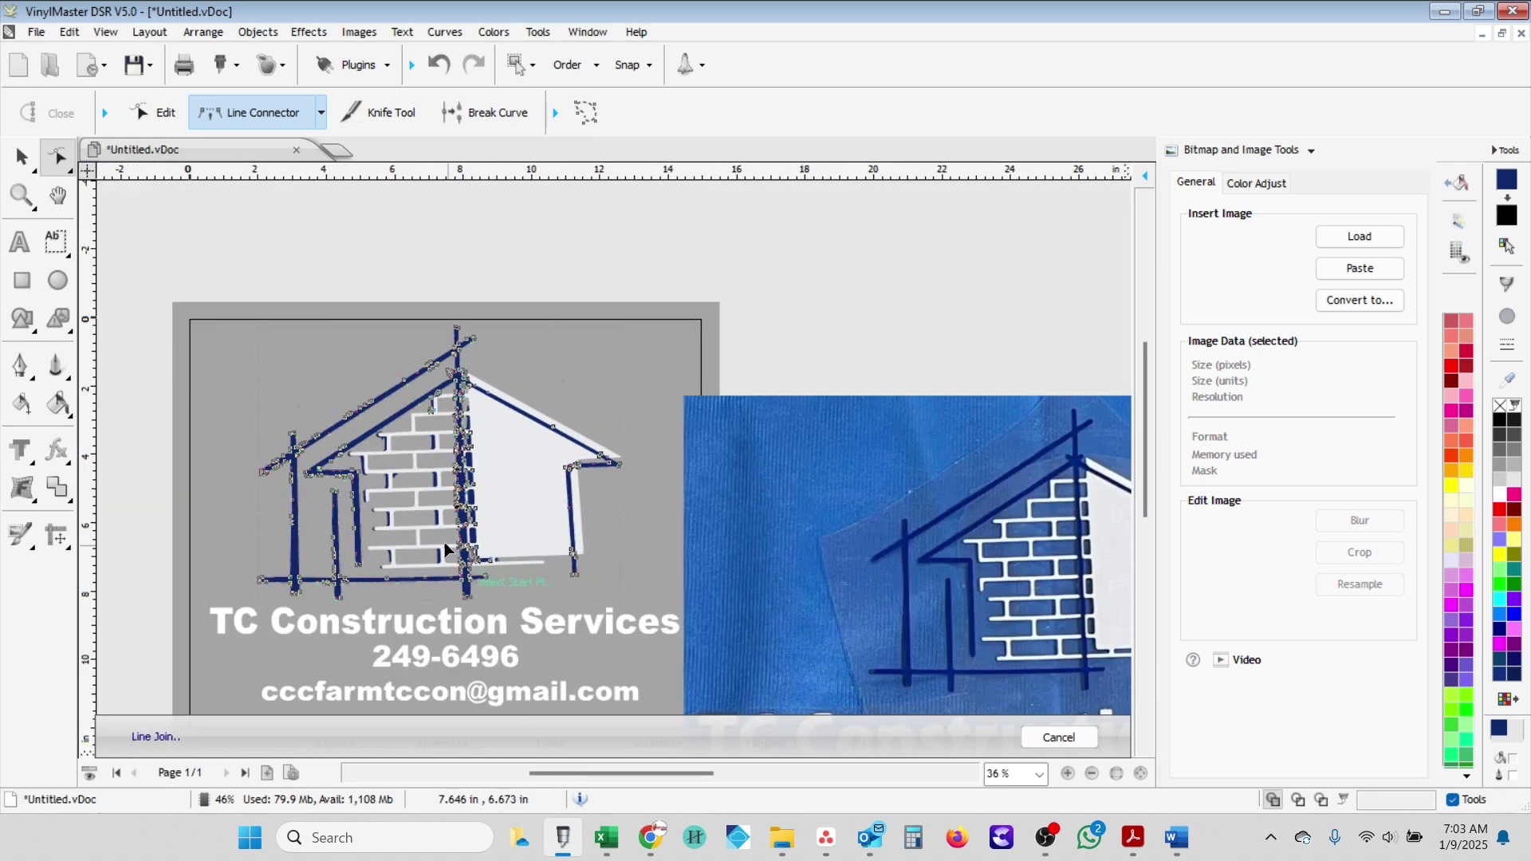
# - Bridge the notch on the roof line near the peak with a straight Line Connector edge
pyautogui.scroll(4, 444, 542)
pyautogui.scroll(-4, 711, 531)
pyautogui.scroll(5, 640, 481)
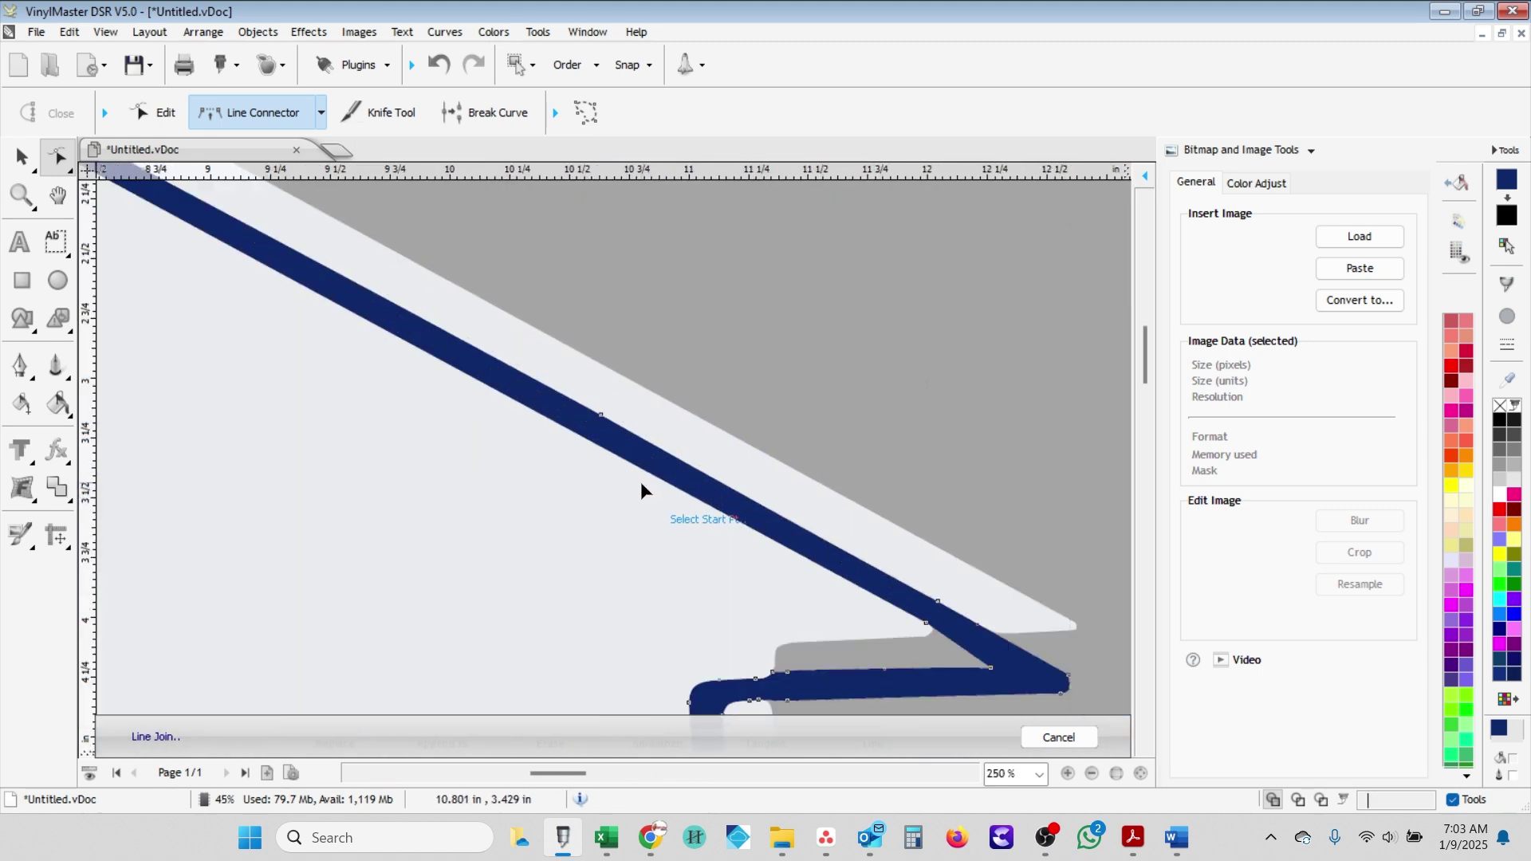
pyautogui.scroll(-2, 639, 482)
pyautogui.scroll(6, 116, 209)
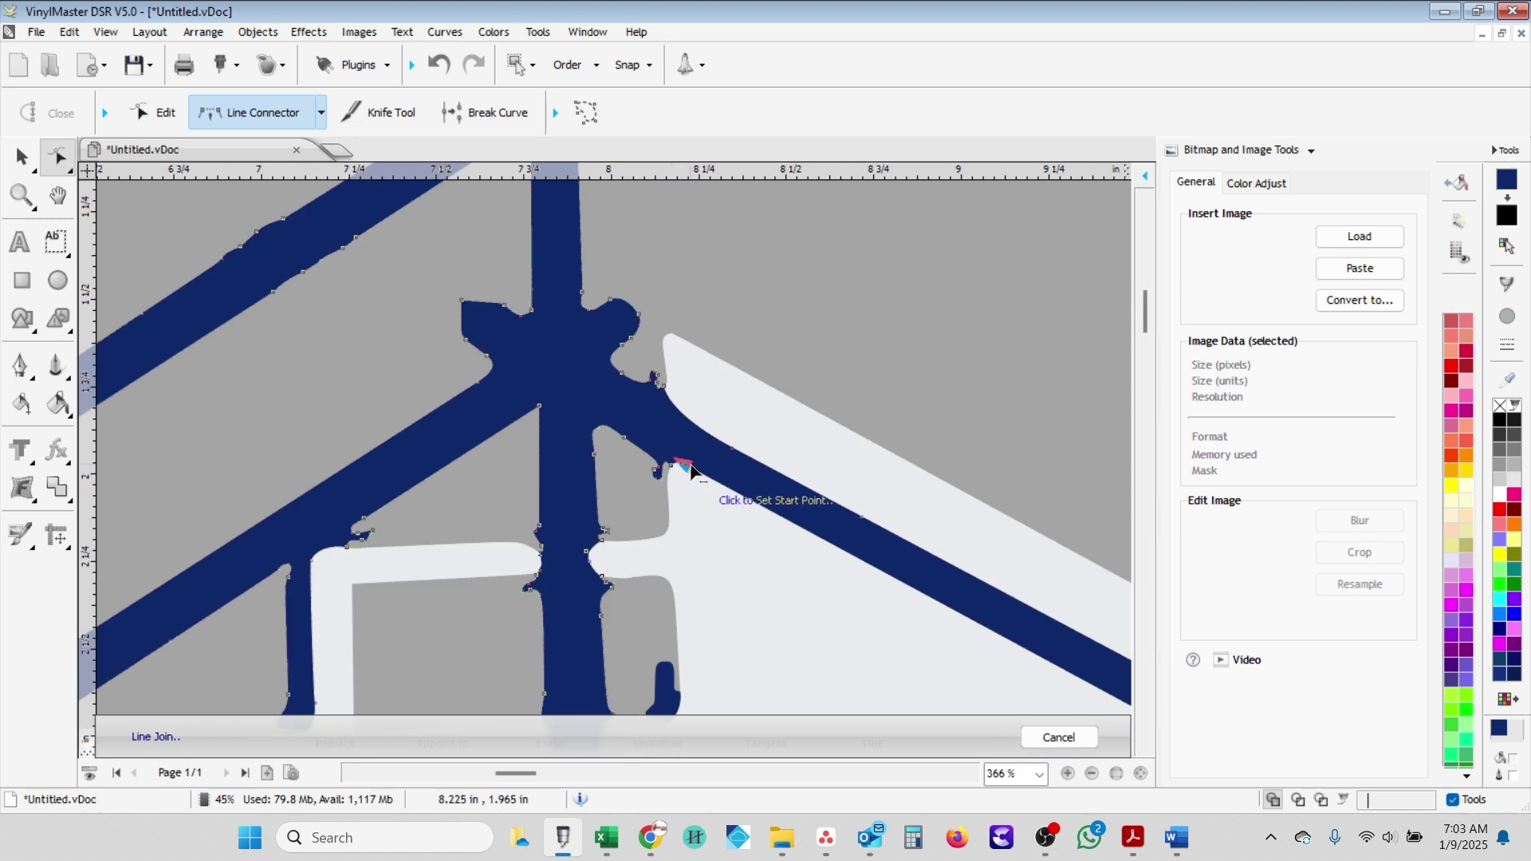
pyautogui.click(686, 464)
pyautogui.click(606, 369)
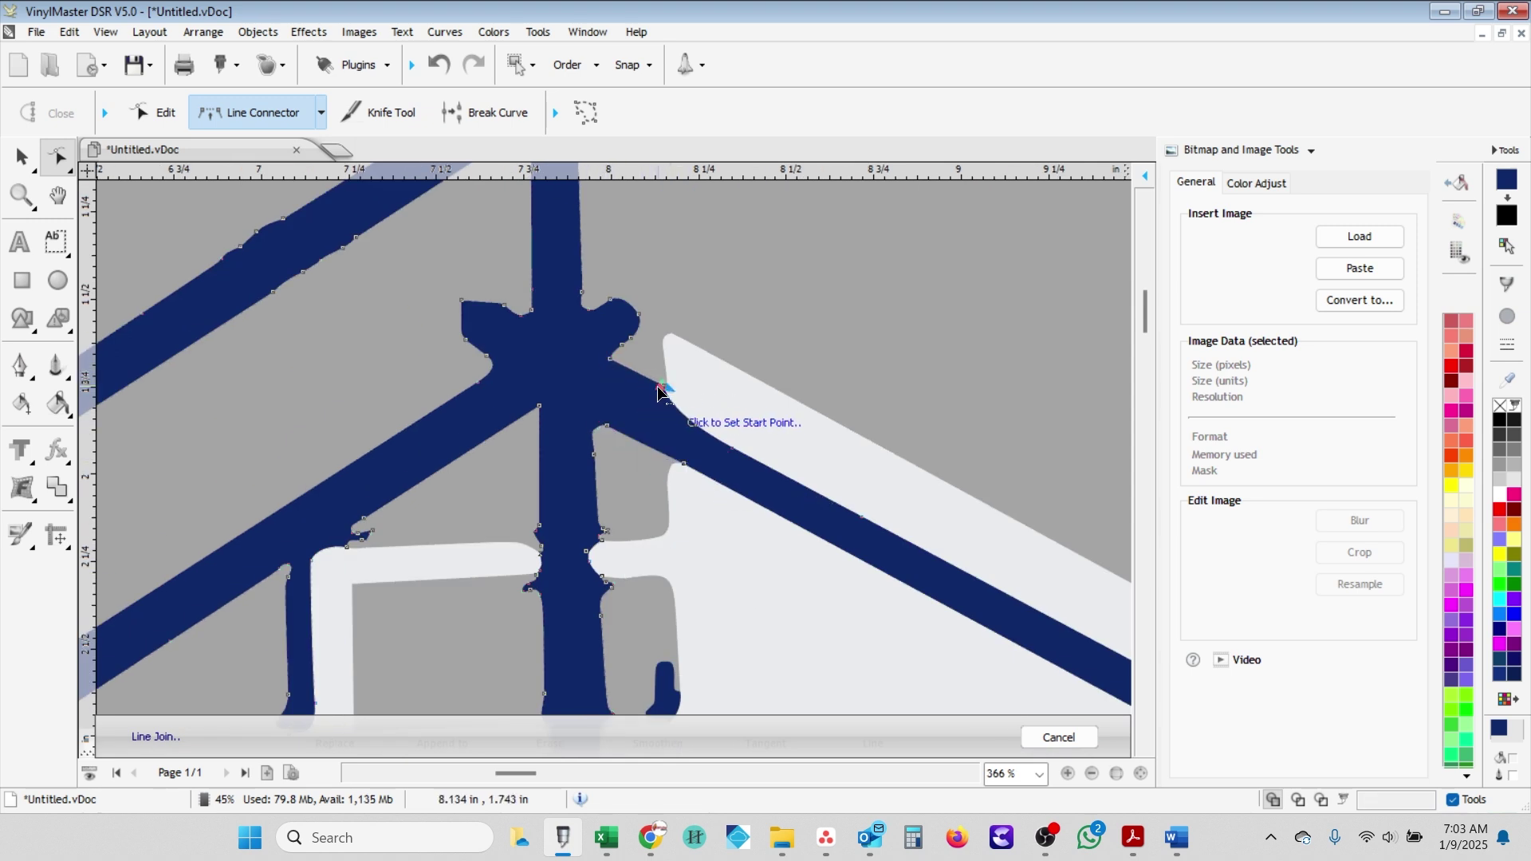
pyautogui.click(677, 407)
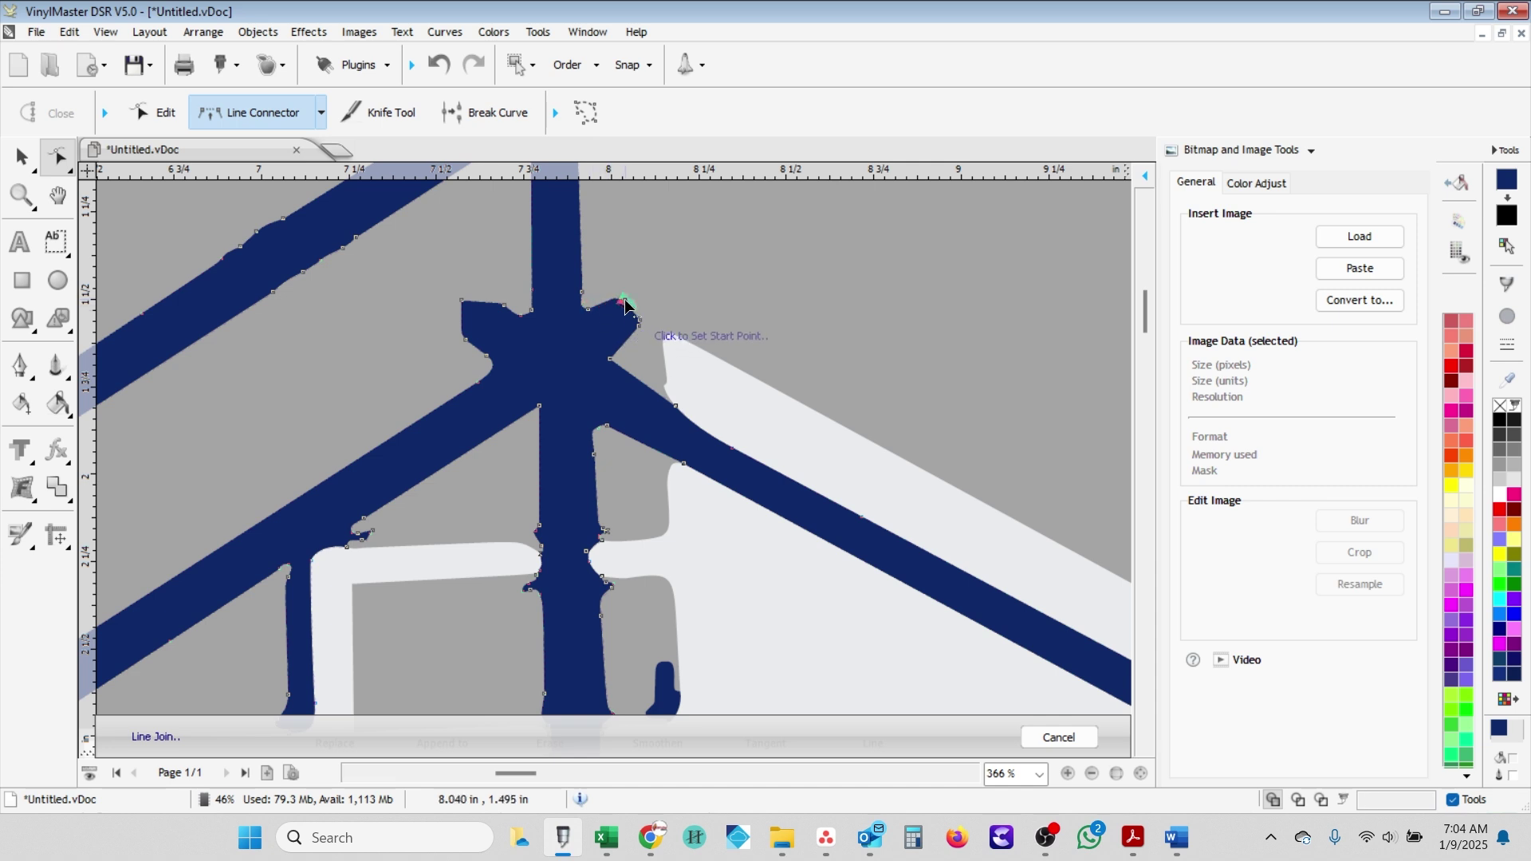
pyautogui.click(488, 363)
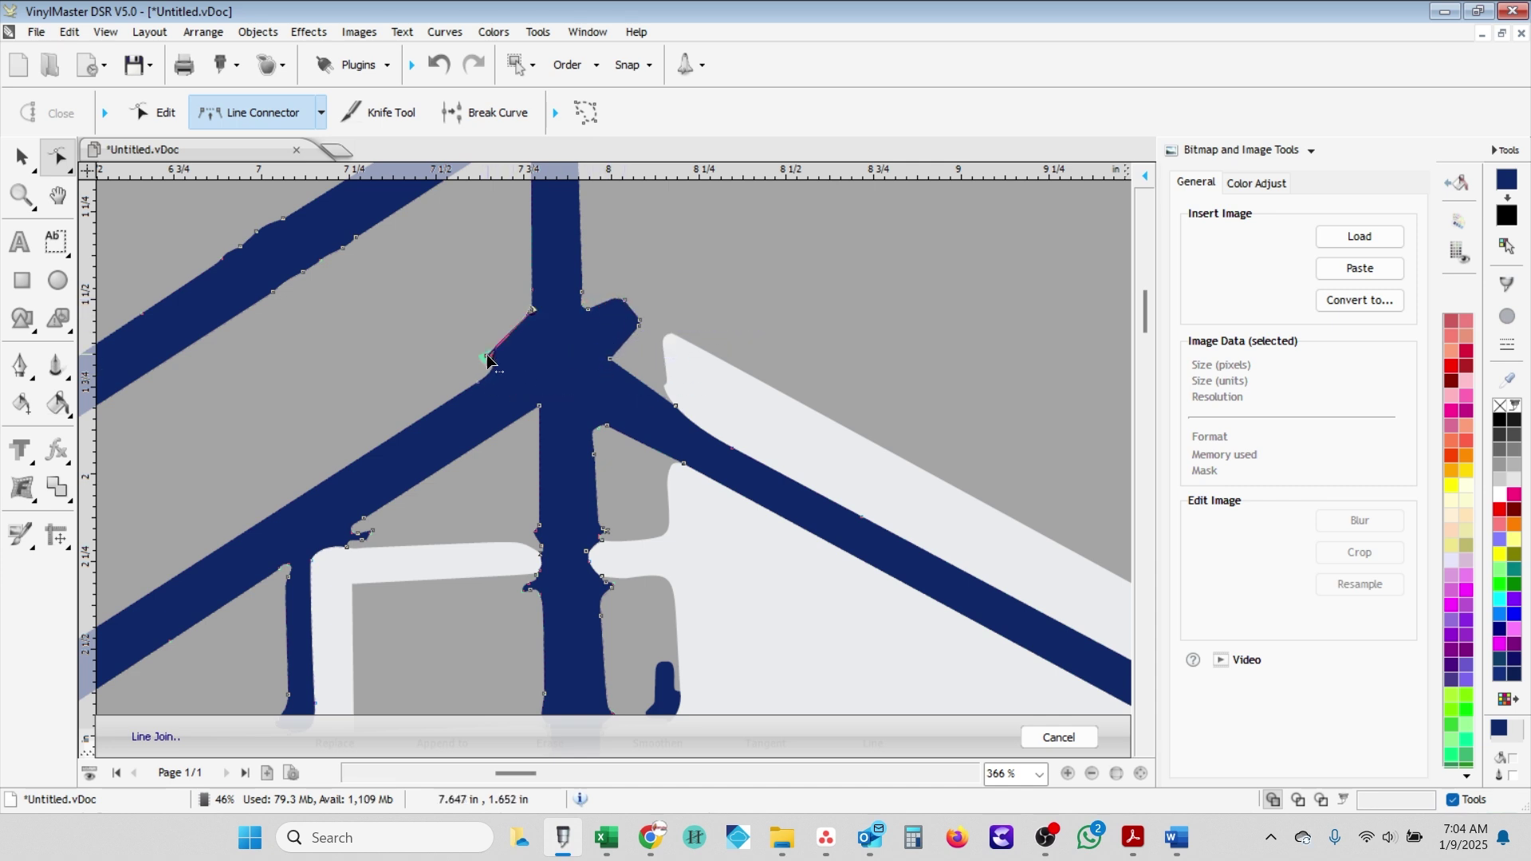
pyautogui.scroll(2, 488, 363)
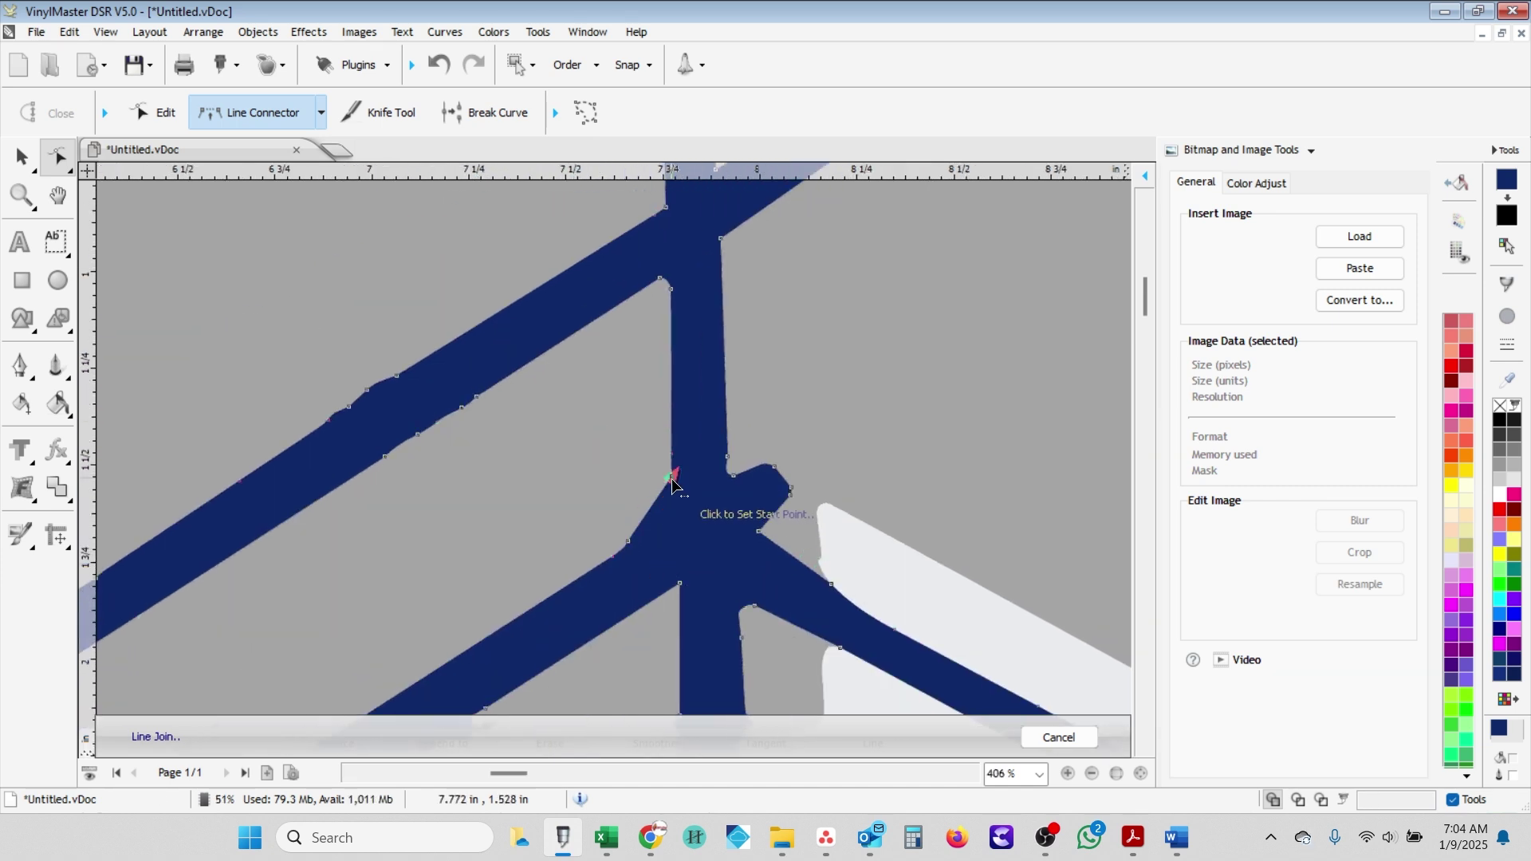
# - Join a node at the post junction to its partner with a straight line, smoothing the notch
pyautogui.press('Escape')
pyautogui.click(677, 500)
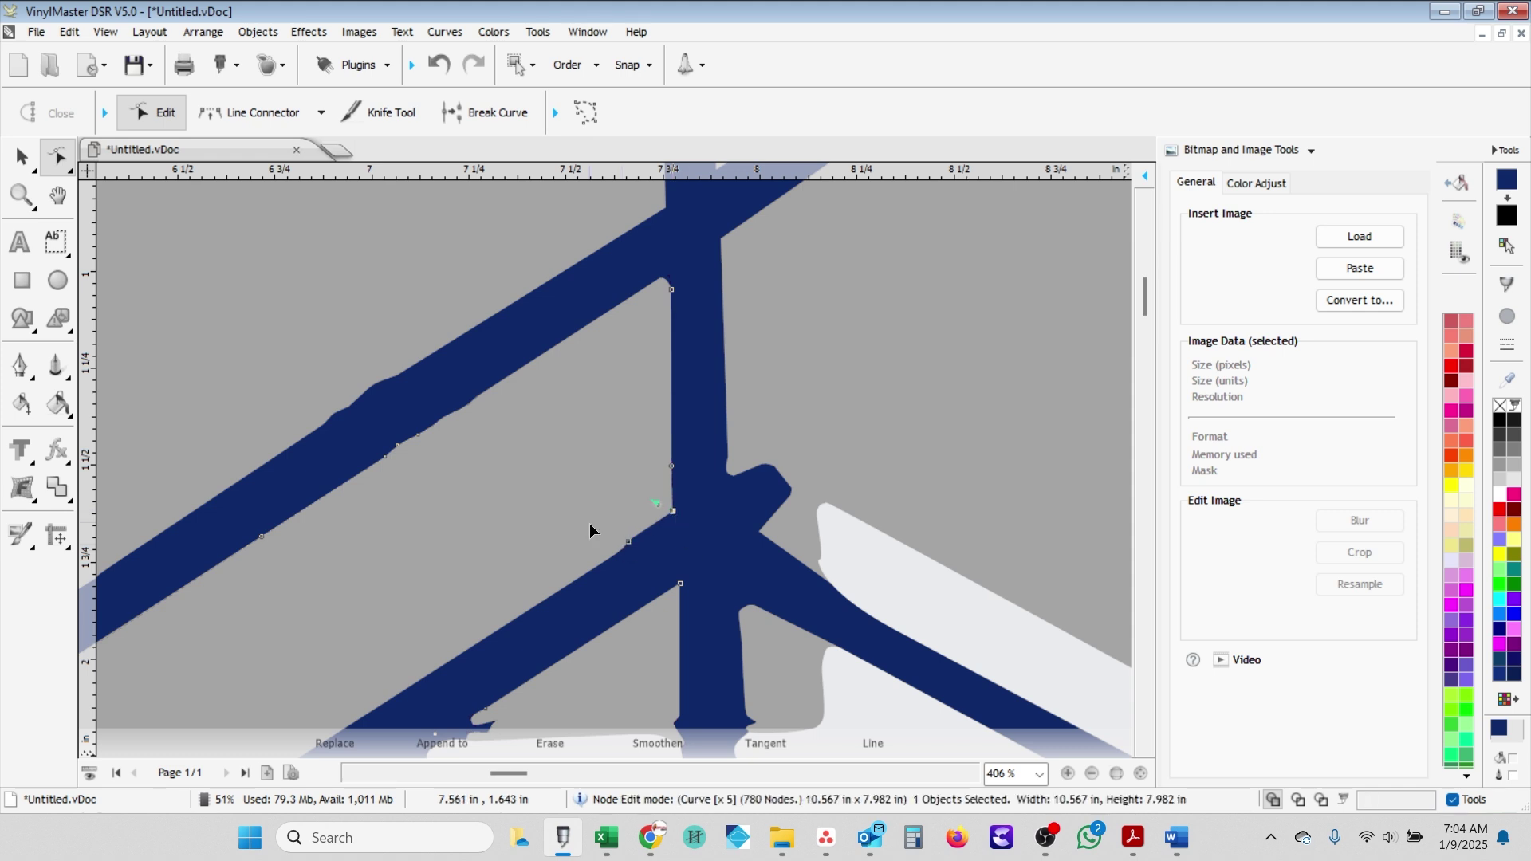
pyautogui.hotkey('ctrl', 'j')
pyautogui.scroll(-2, 757, 518)
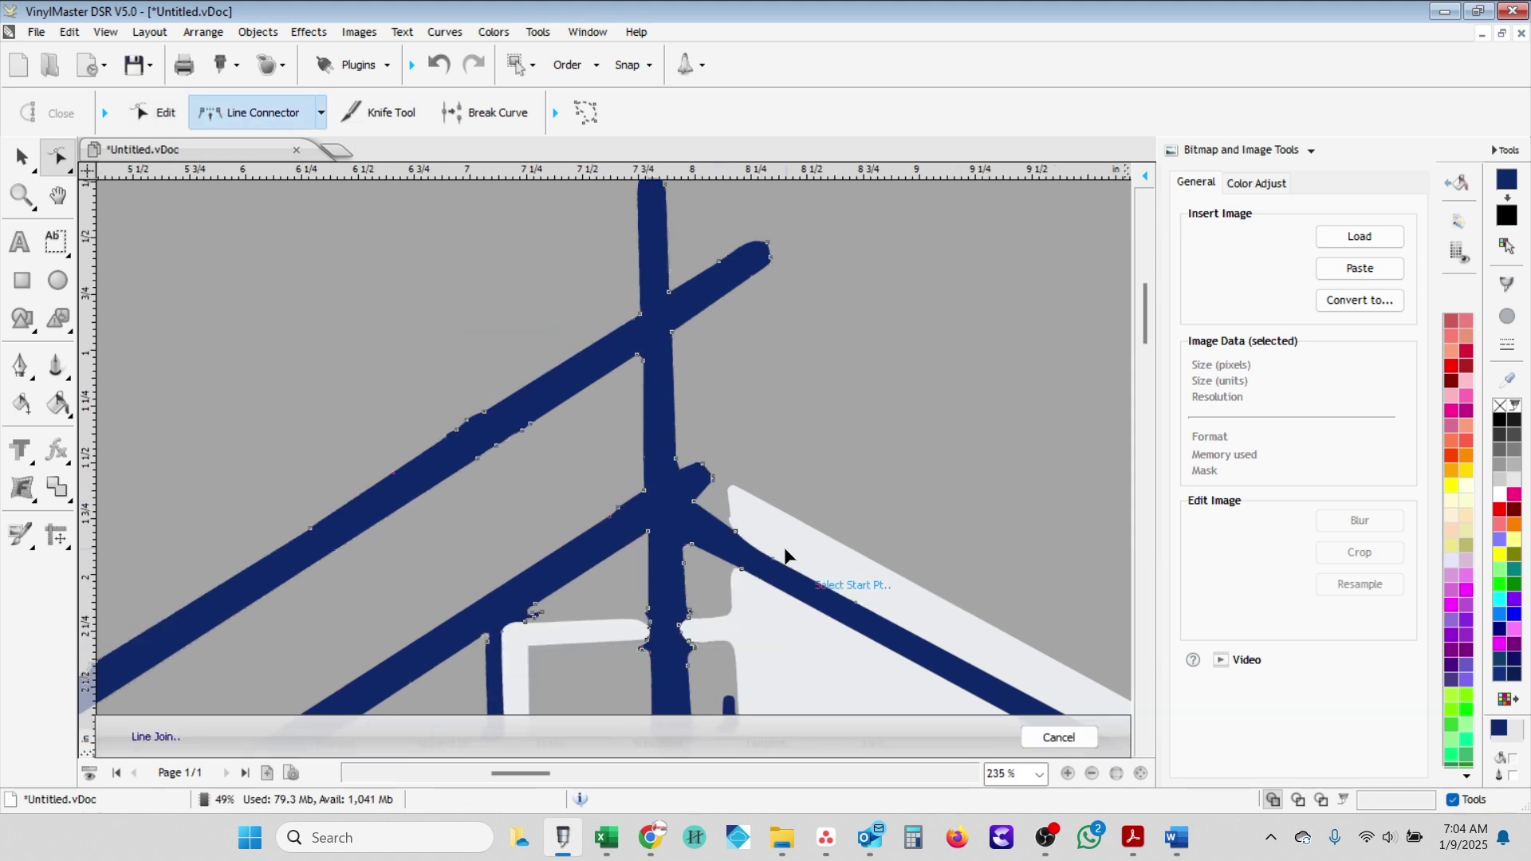
pyautogui.scroll(2, 701, 531)
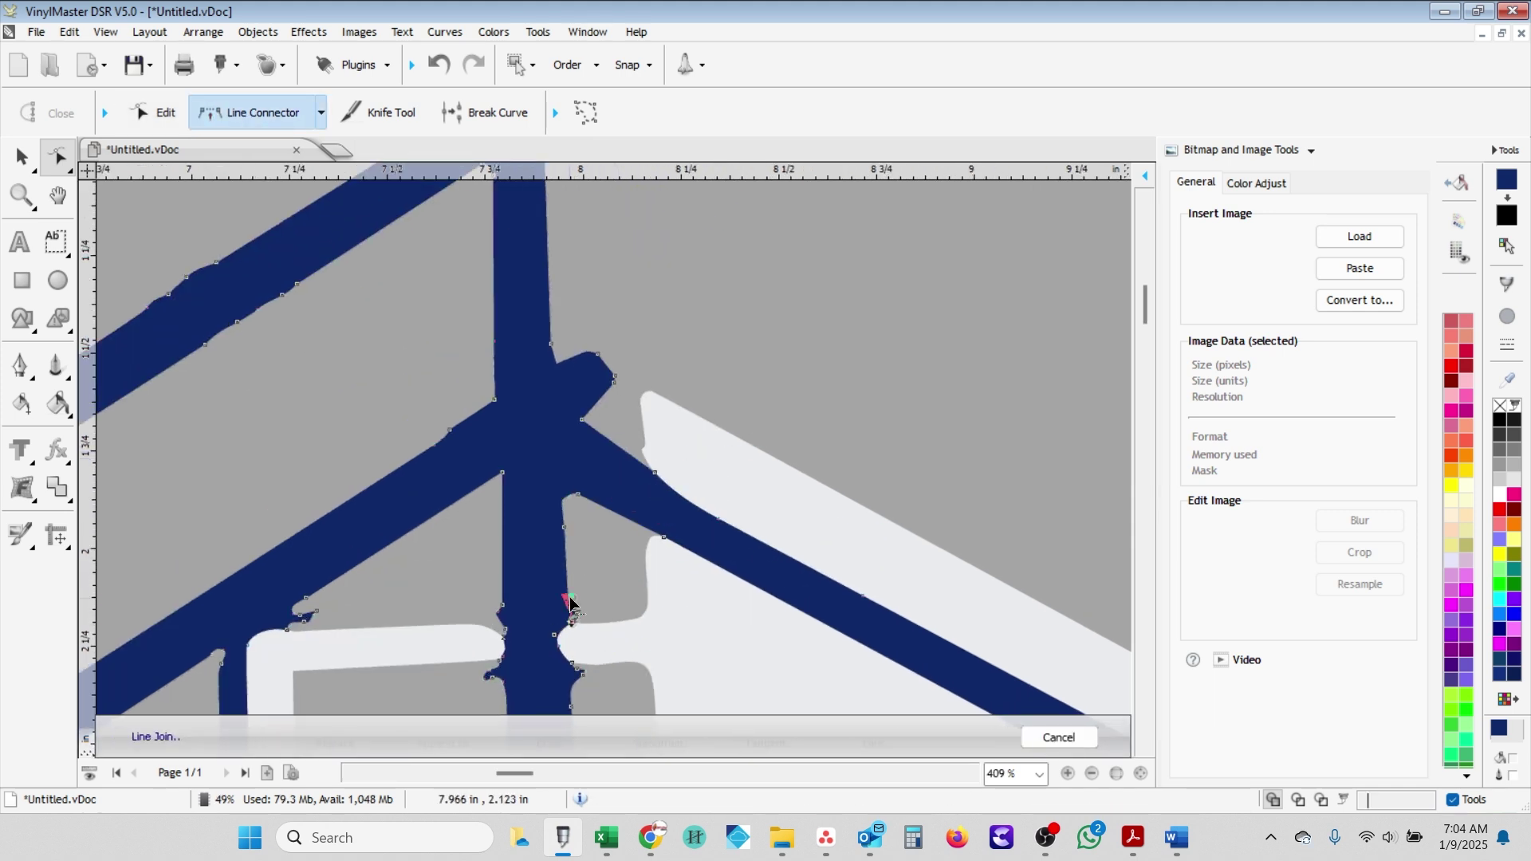
pyautogui.scroll(1, 562, 591)
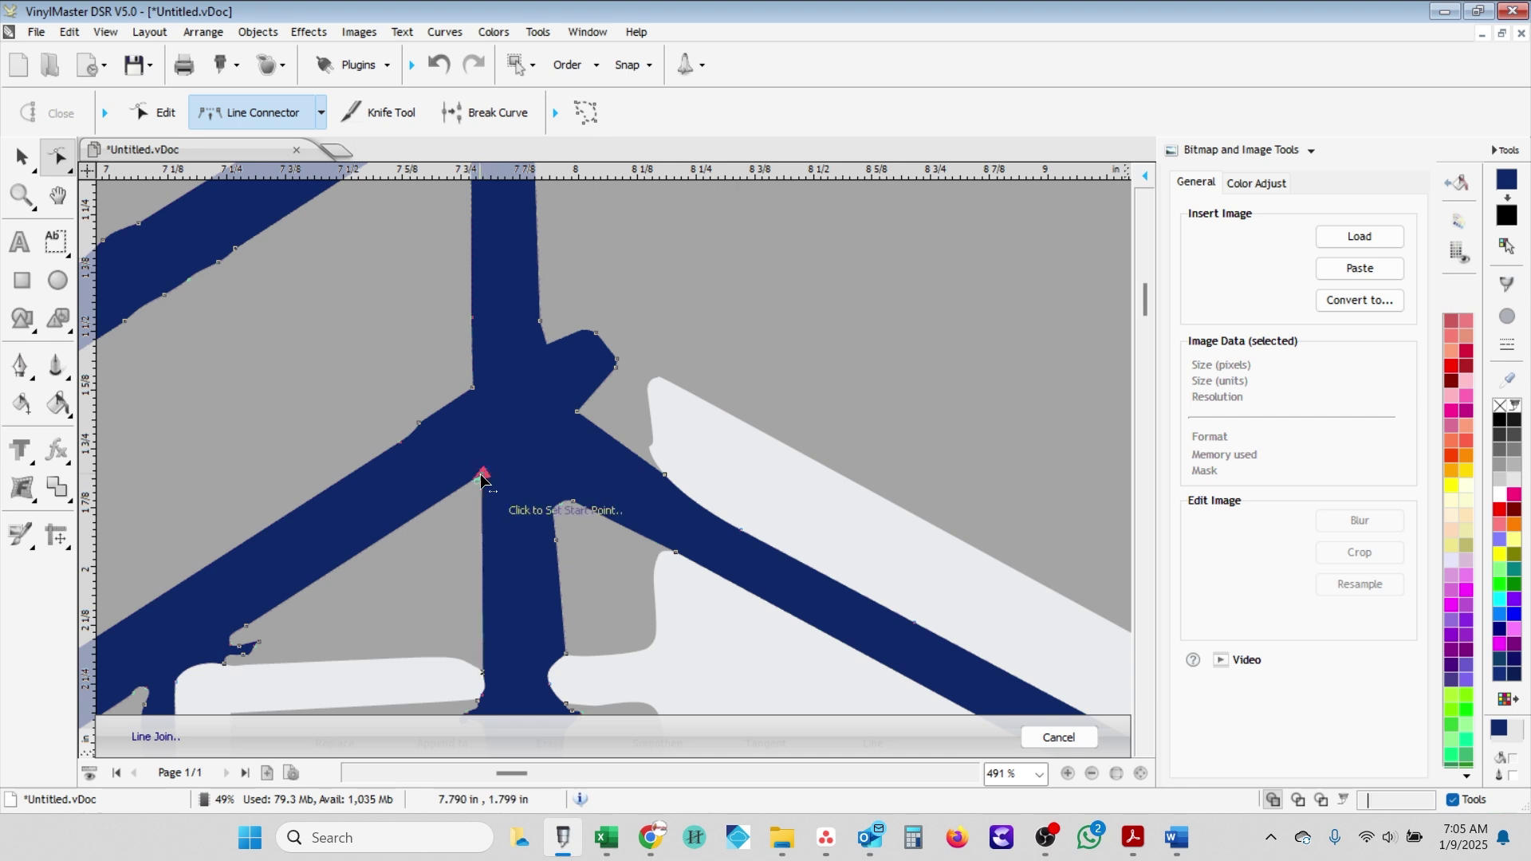
pyautogui.click(562, 655)
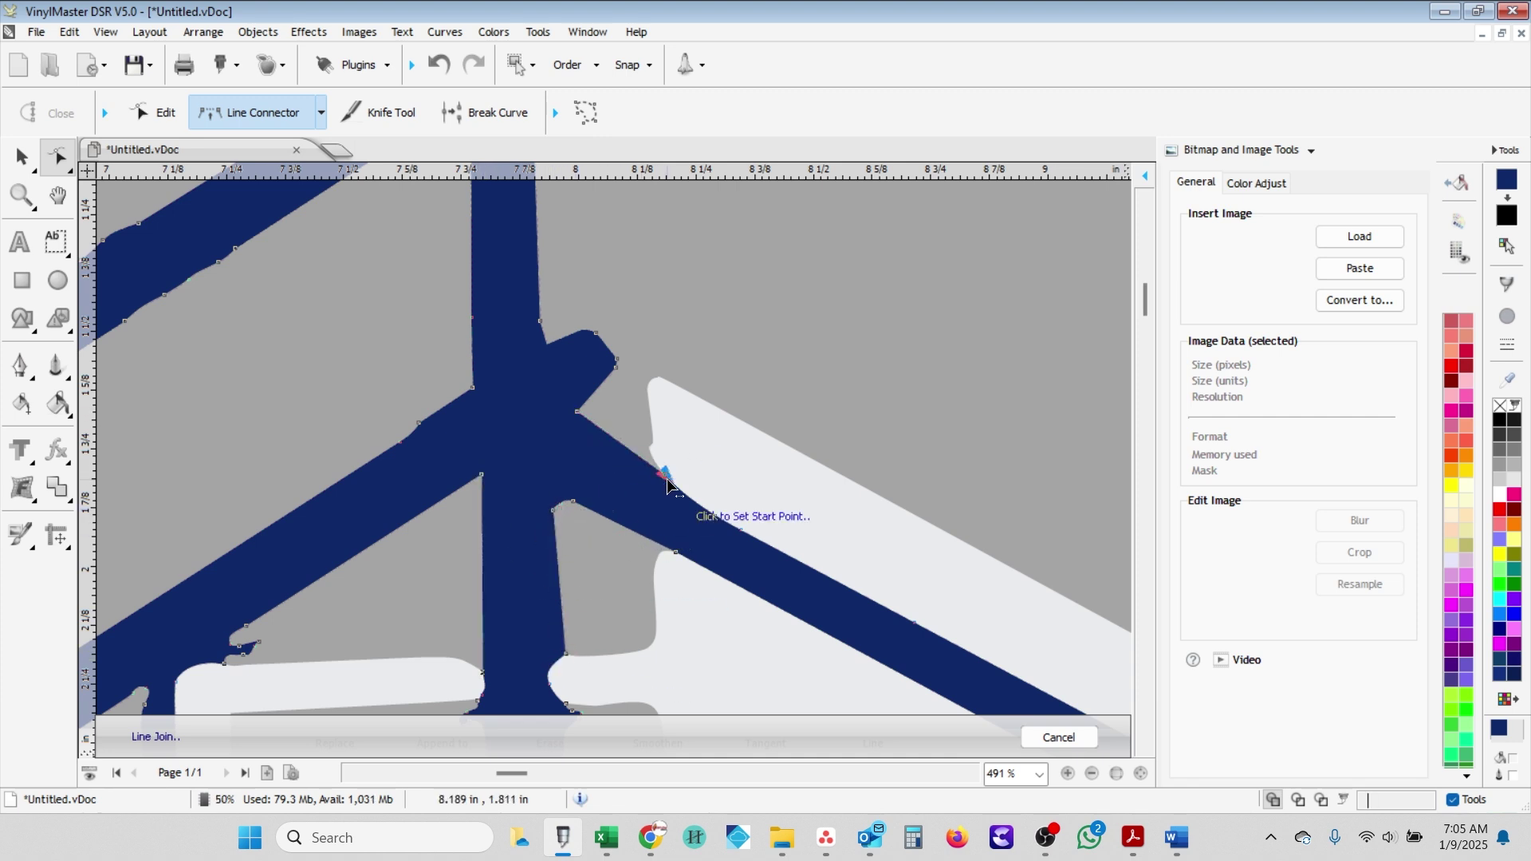
# - Nudge the roof-post junction node slightly down-left and reselect nodes on the post near the peak
pyautogui.press('Escape')
pyautogui.moveTo(574, 414); pyautogui.dragTo(568, 421)
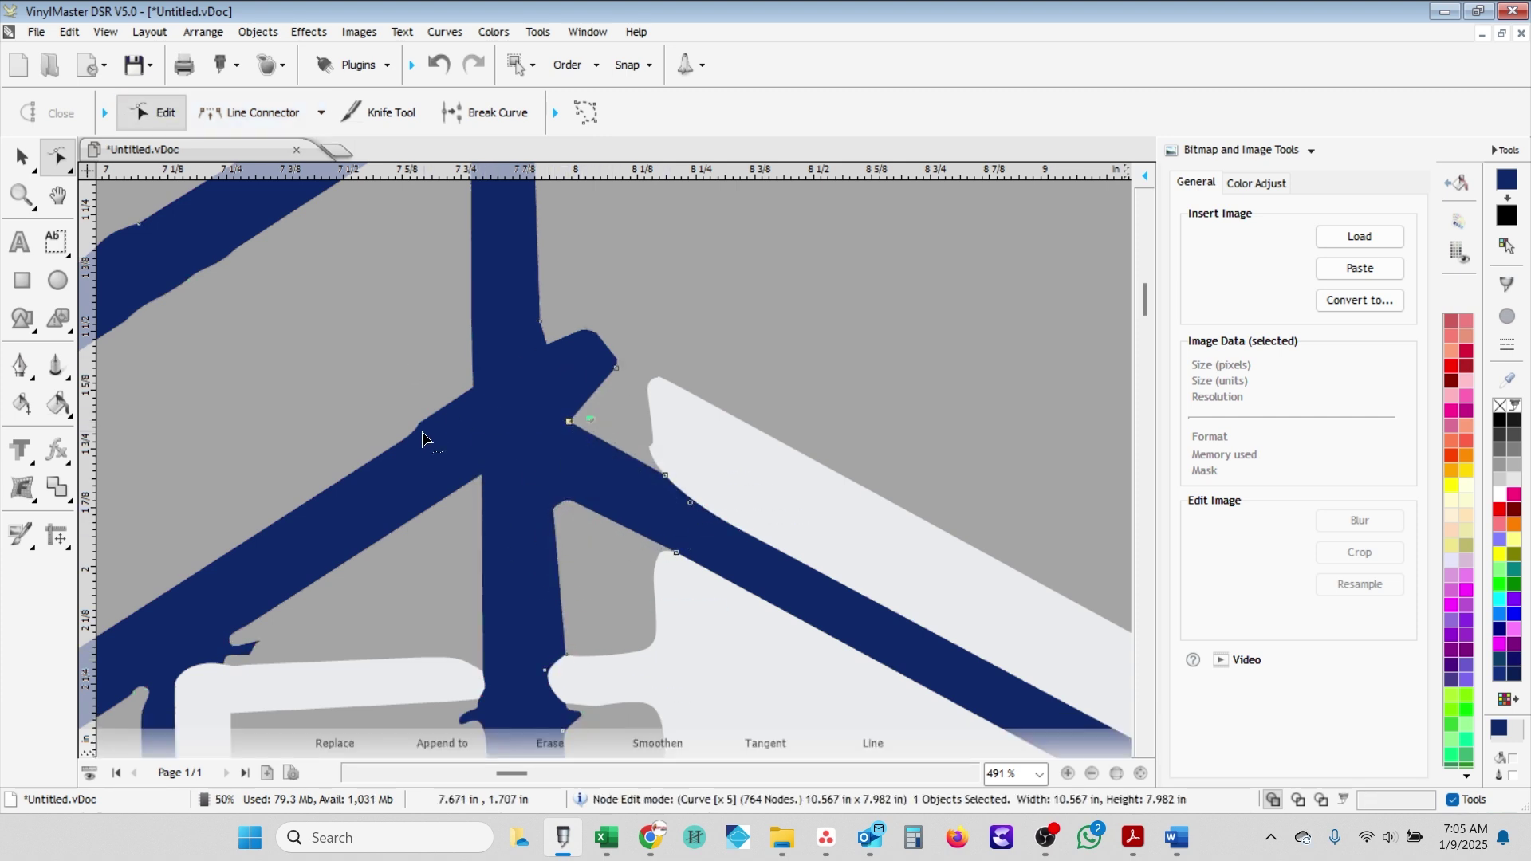
pyautogui.press('l')
pyautogui.click(152, 112)
pyautogui.click(548, 347)
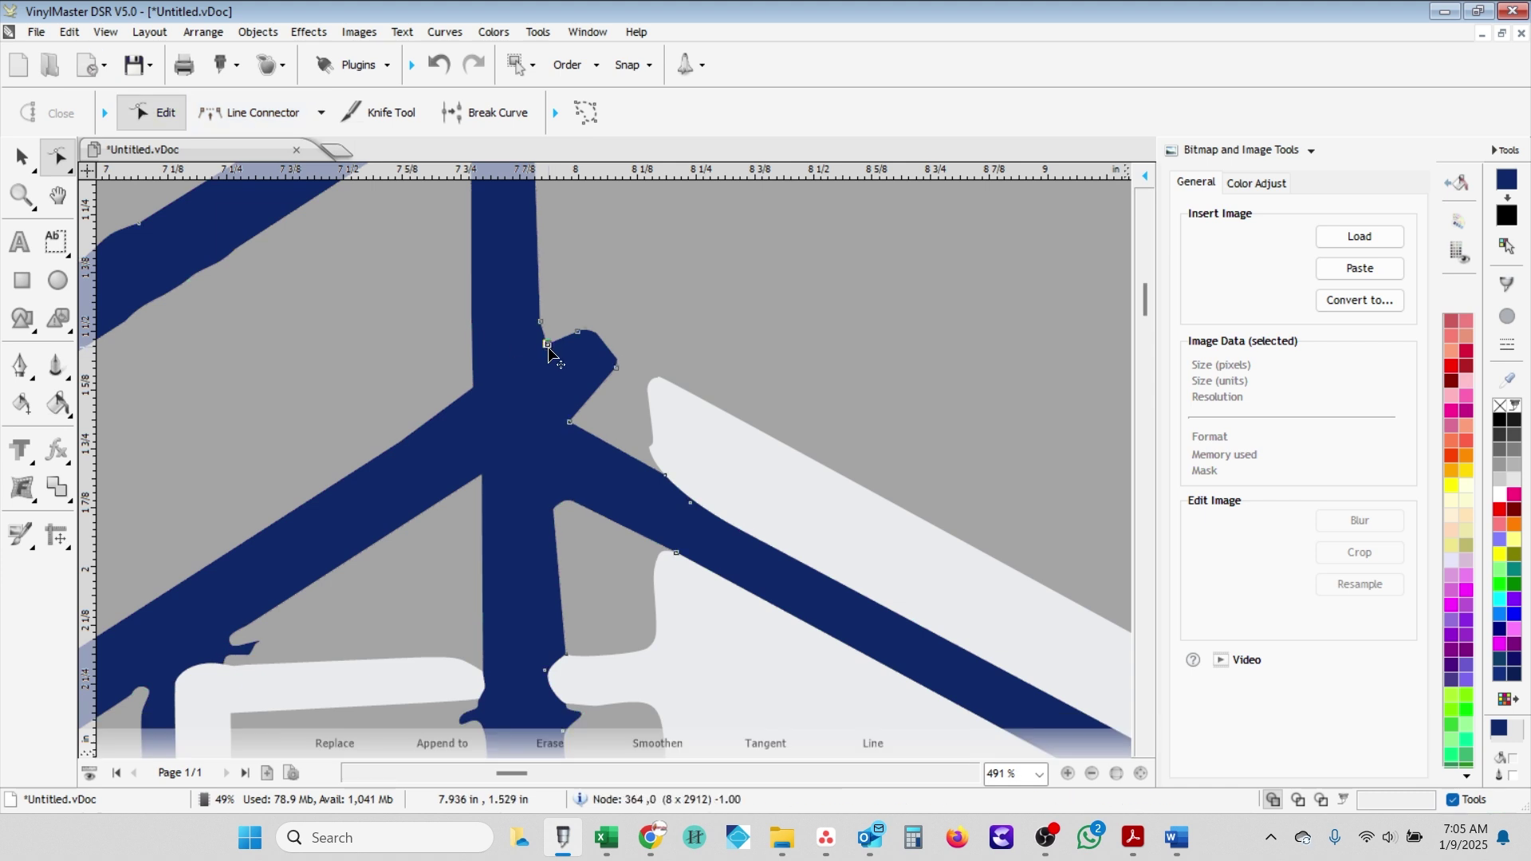
pyautogui.press('l')
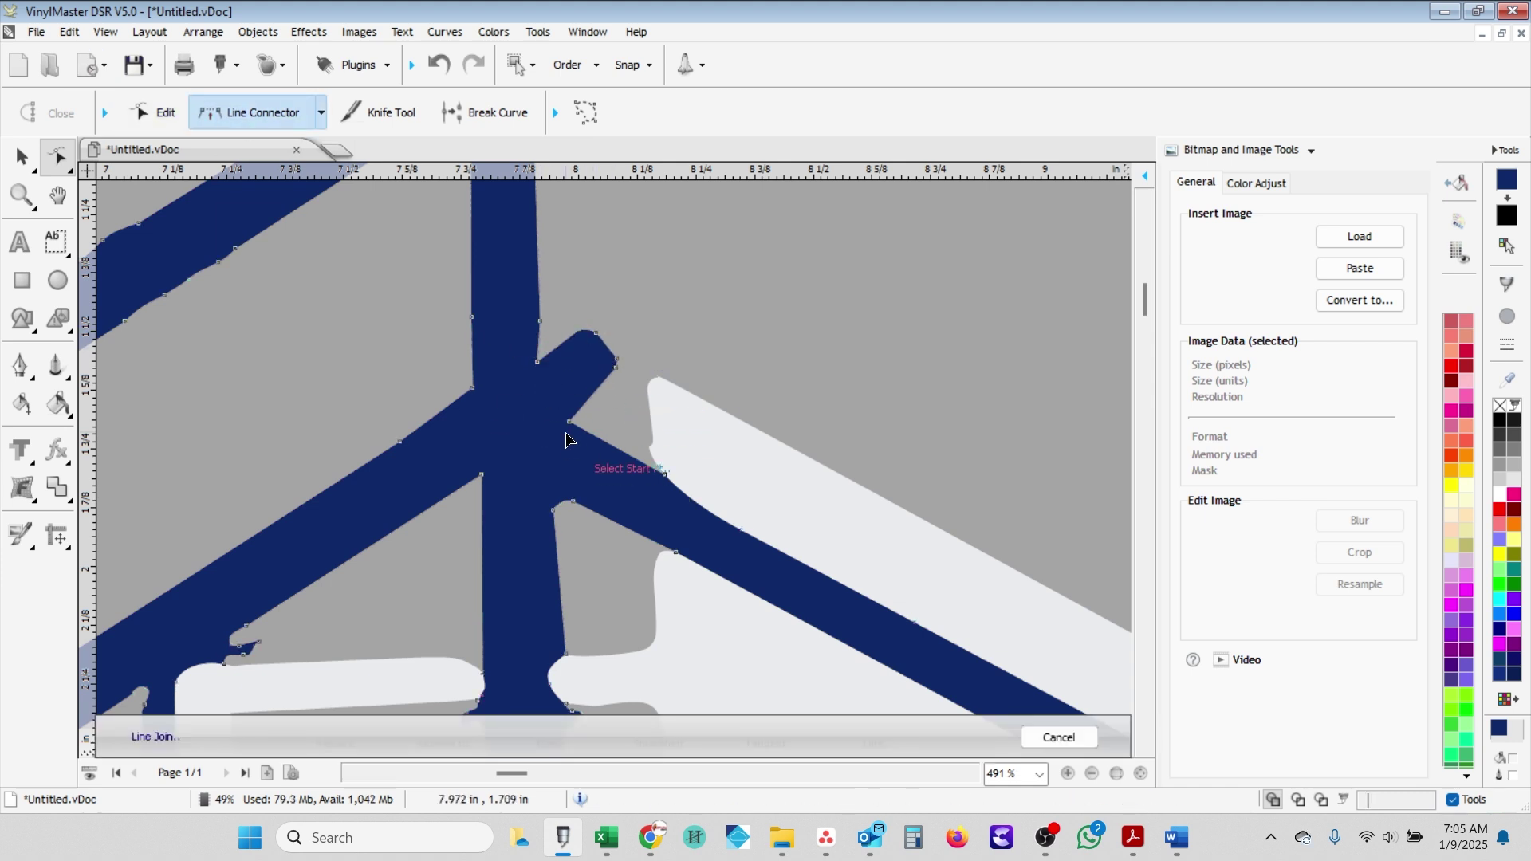
pyautogui.press('Escape')
pyautogui.click(557, 419)
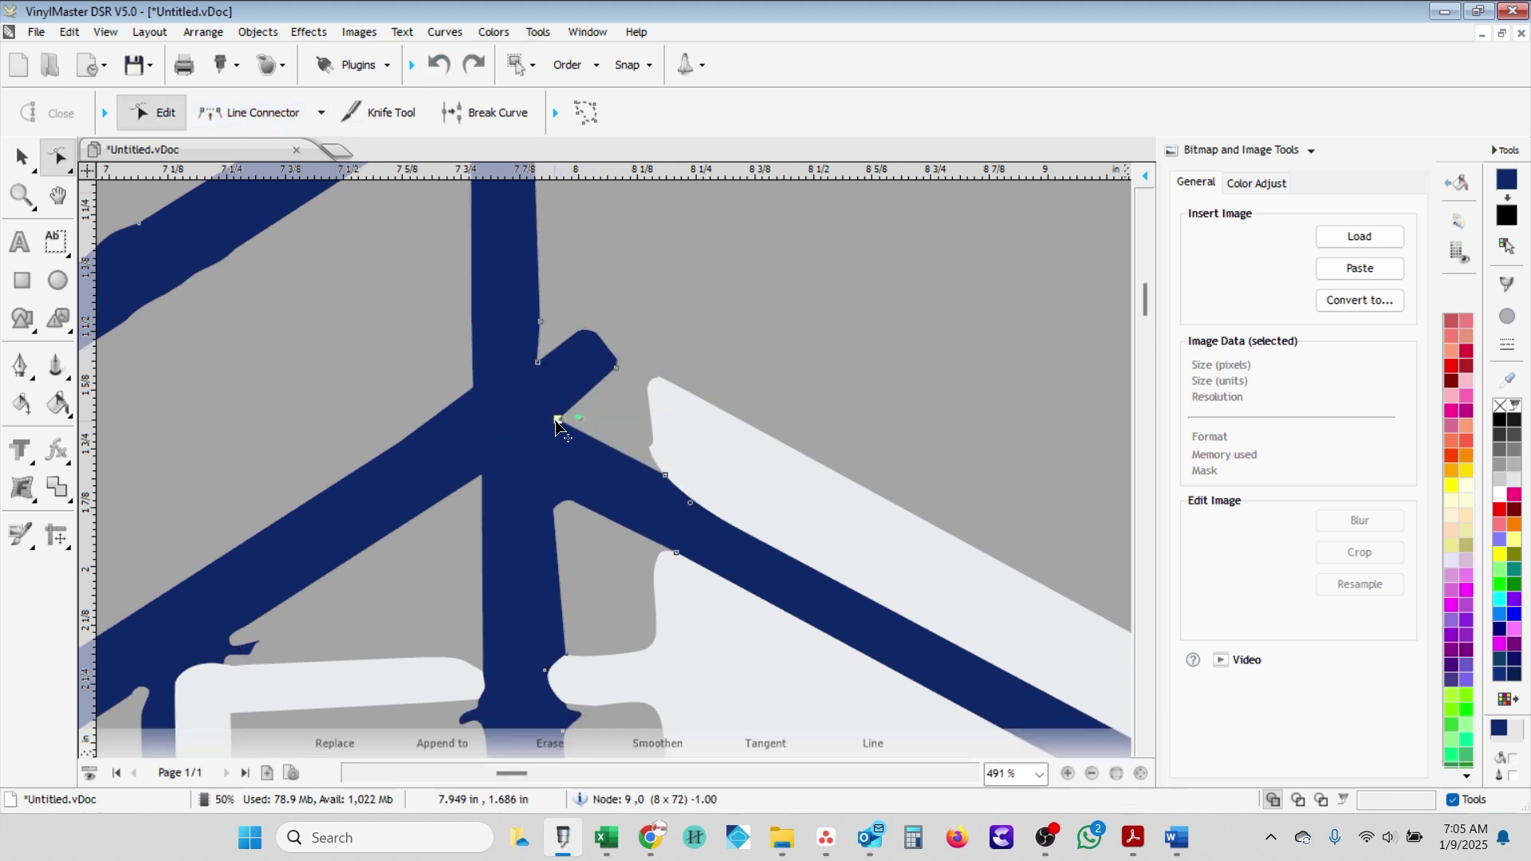
pyautogui.scroll(-4, 566, 431)
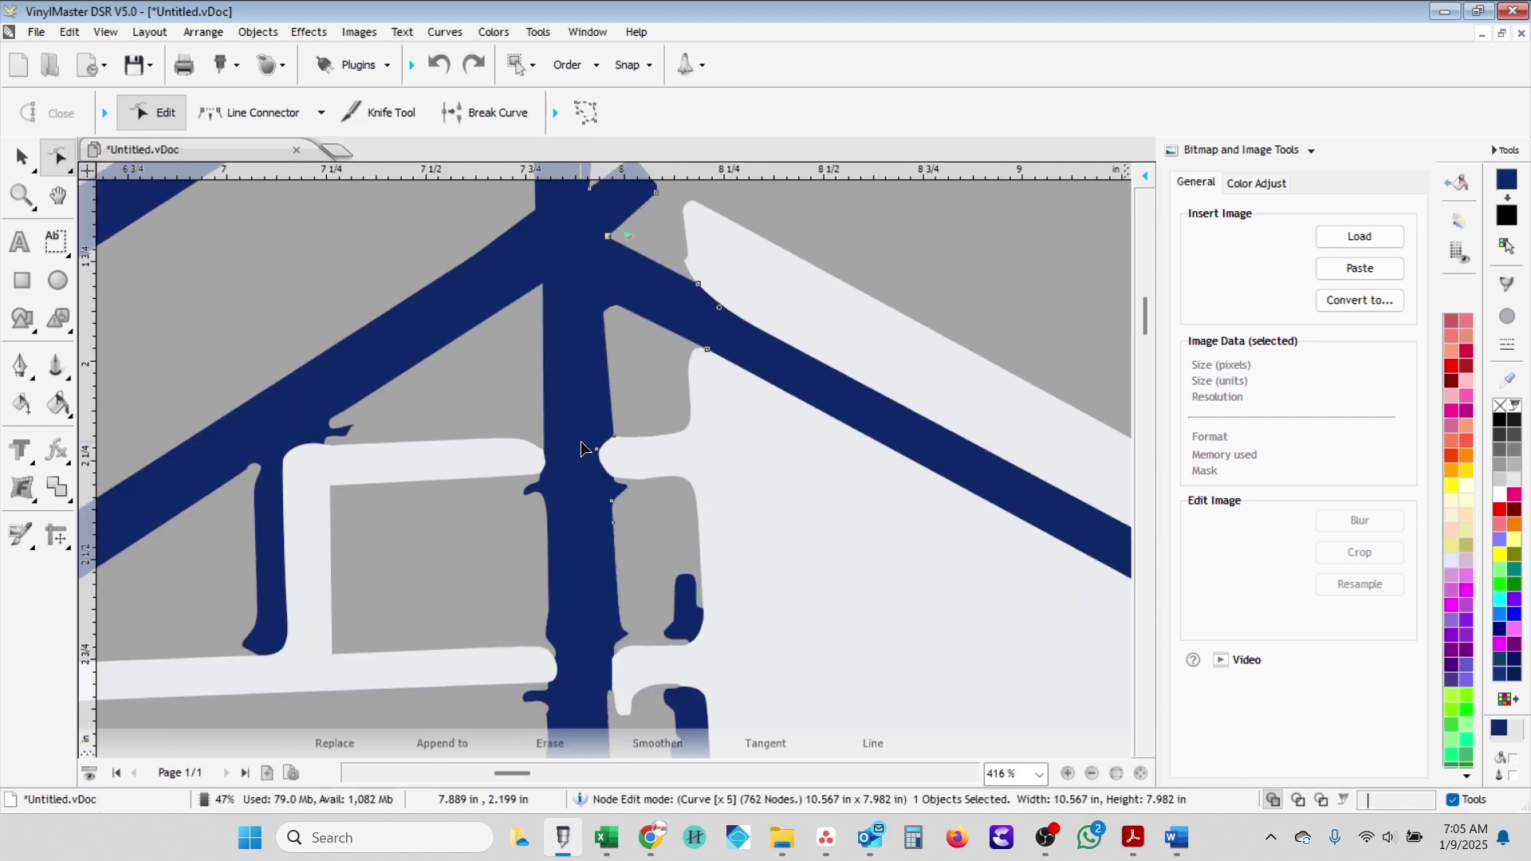
# - Join the split halves of the vertical bar with a clean straight connector at its corner
pyautogui.press('l')
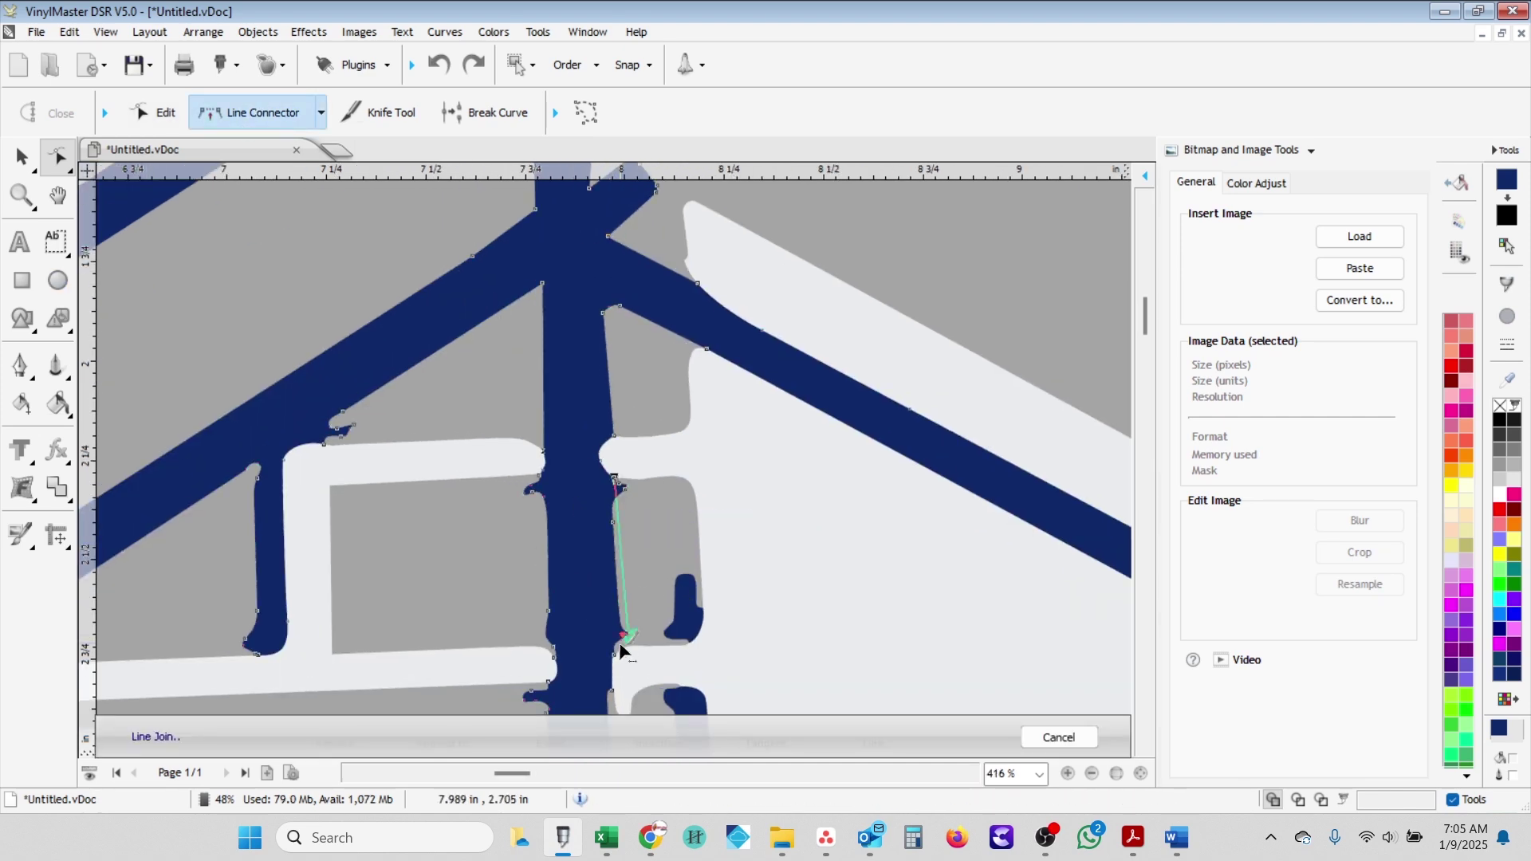
pyautogui.scroll(-2, 602, 672)
pyautogui.scroll(-3, 602, 672)
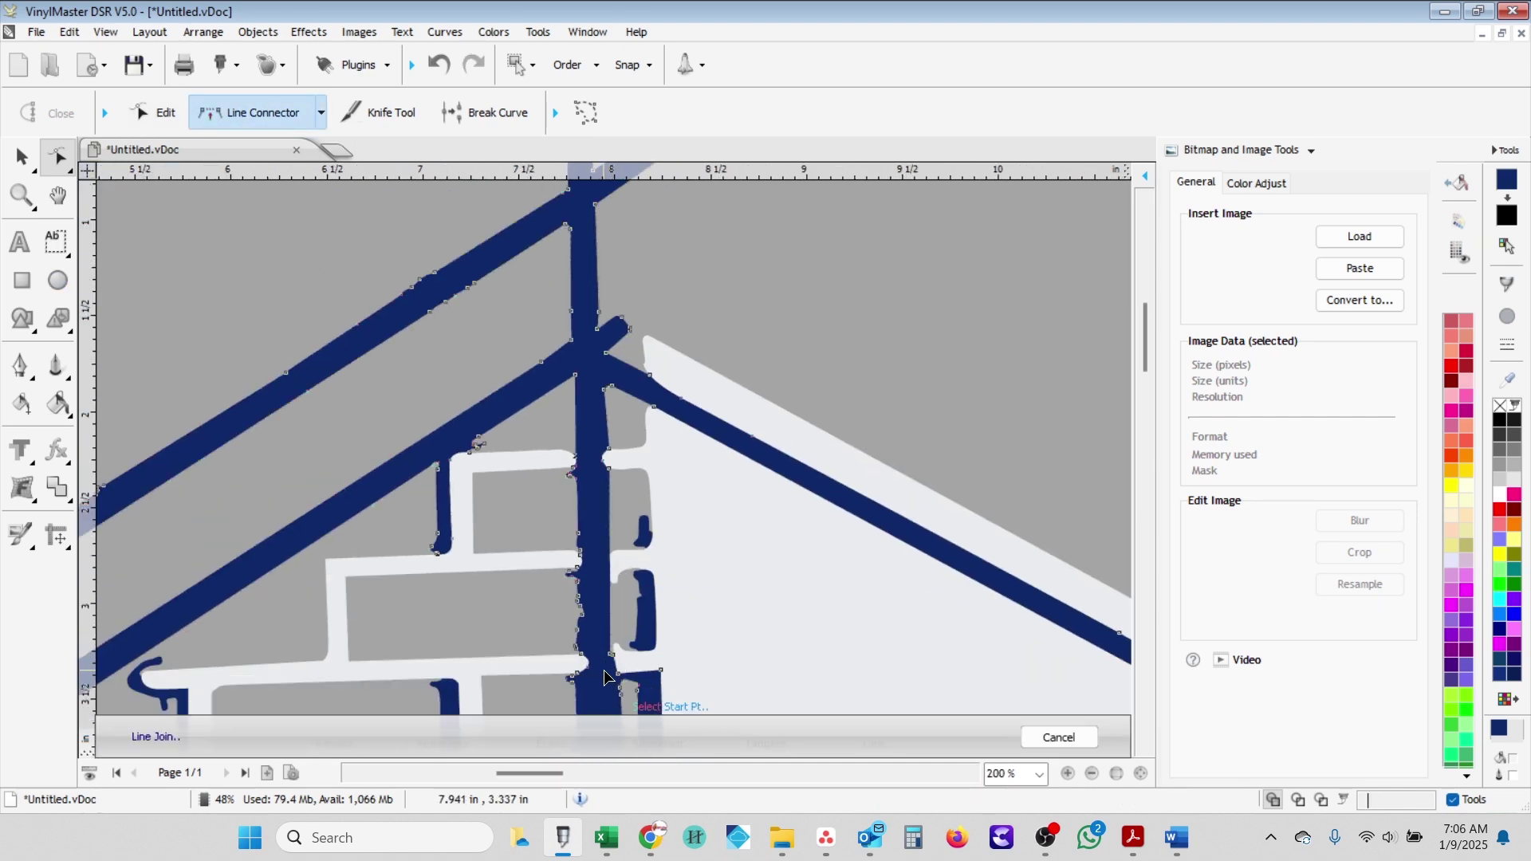
pyautogui.scroll(-2, 613, 677)
pyautogui.scroll(2, 617, 638)
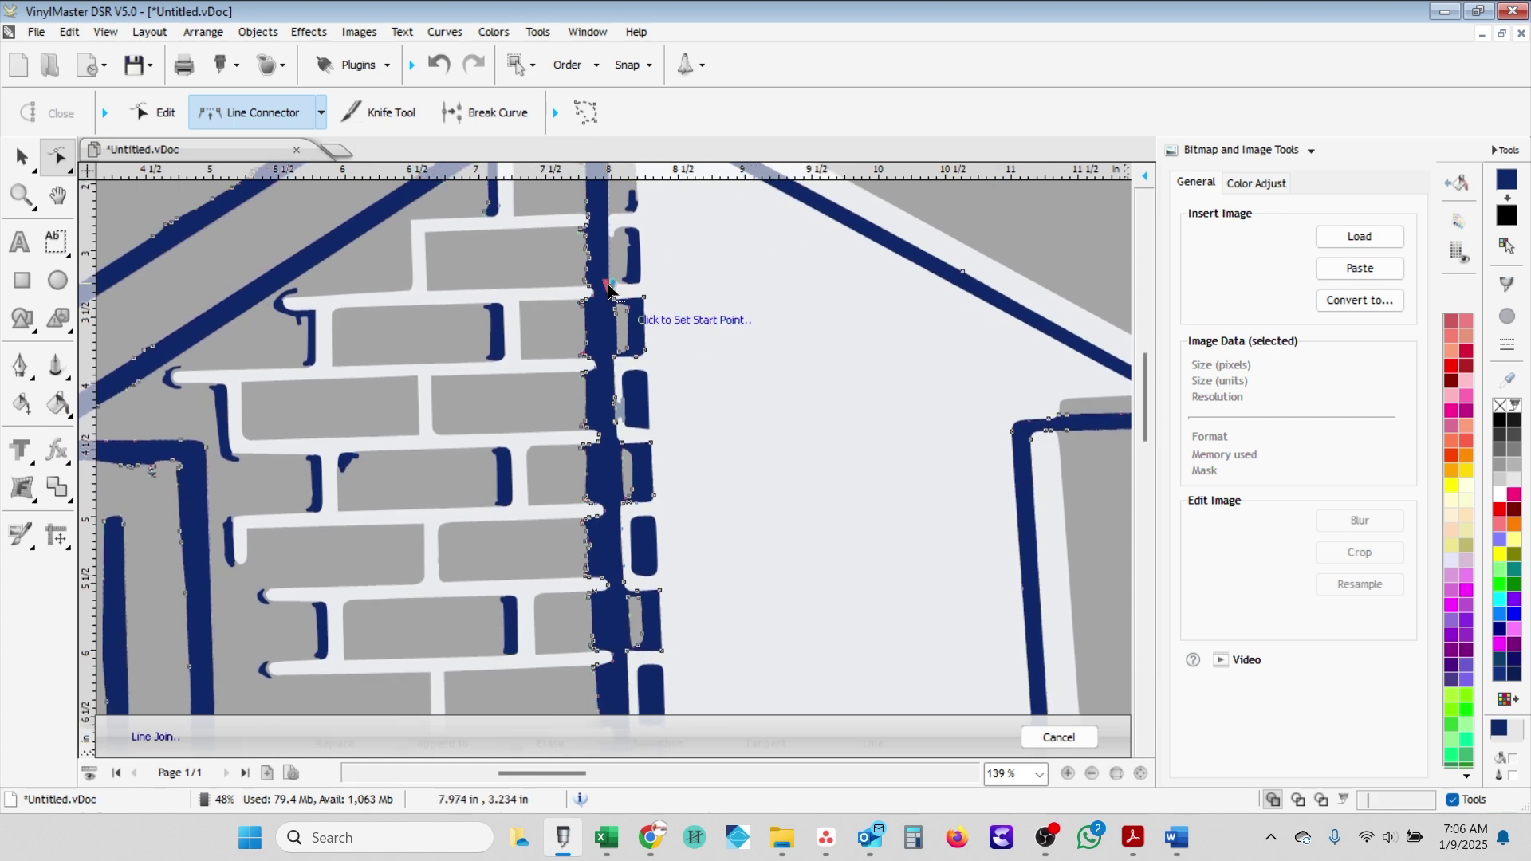
pyautogui.click(610, 287)
pyautogui.scroll(-3, 626, 594)
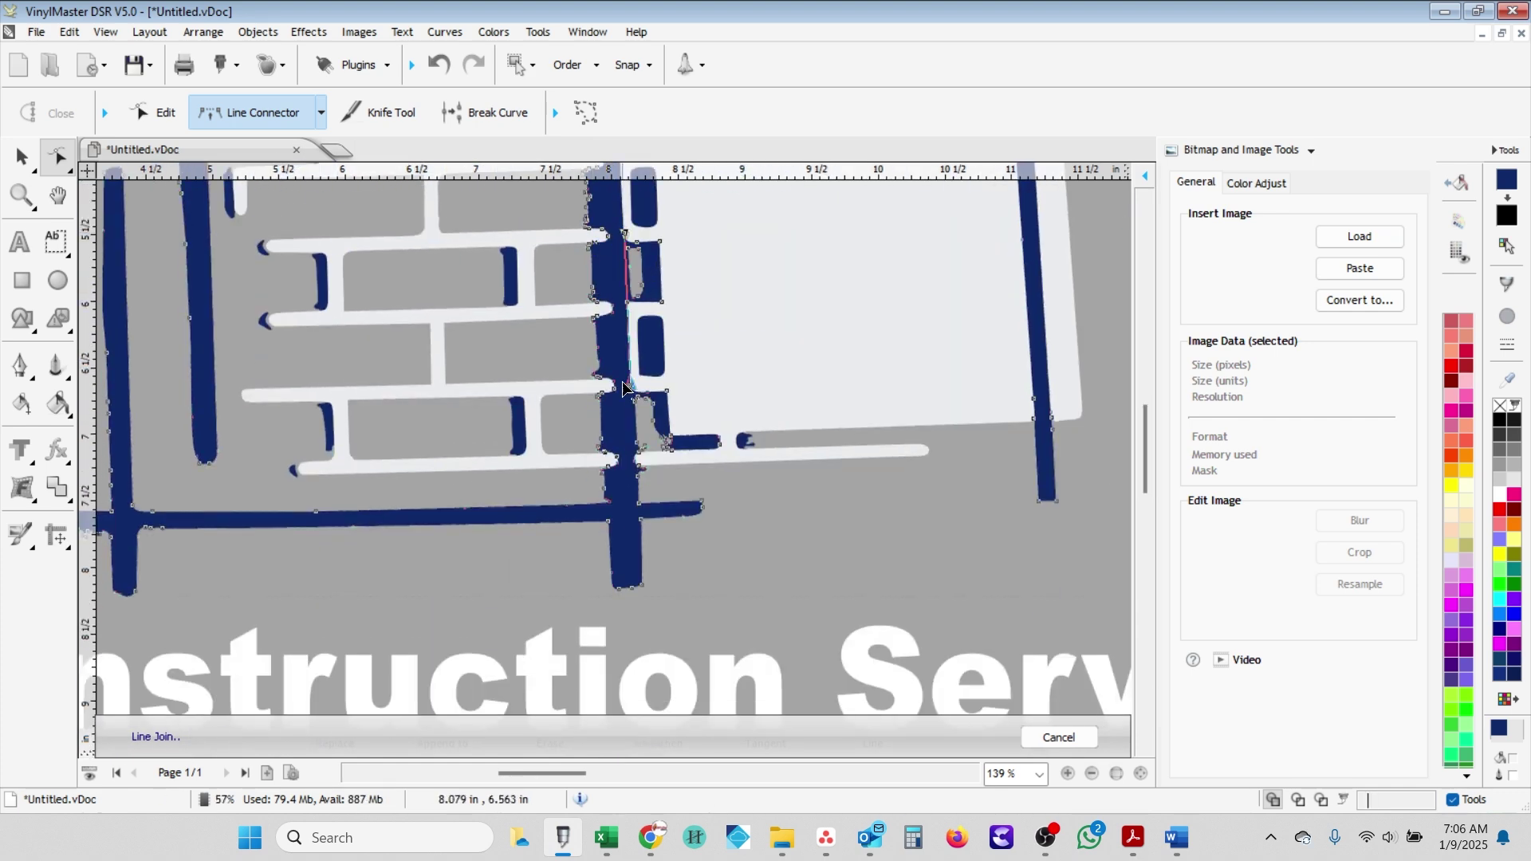
pyautogui.click(626, 594)
pyautogui.scroll(1, 549, 688)
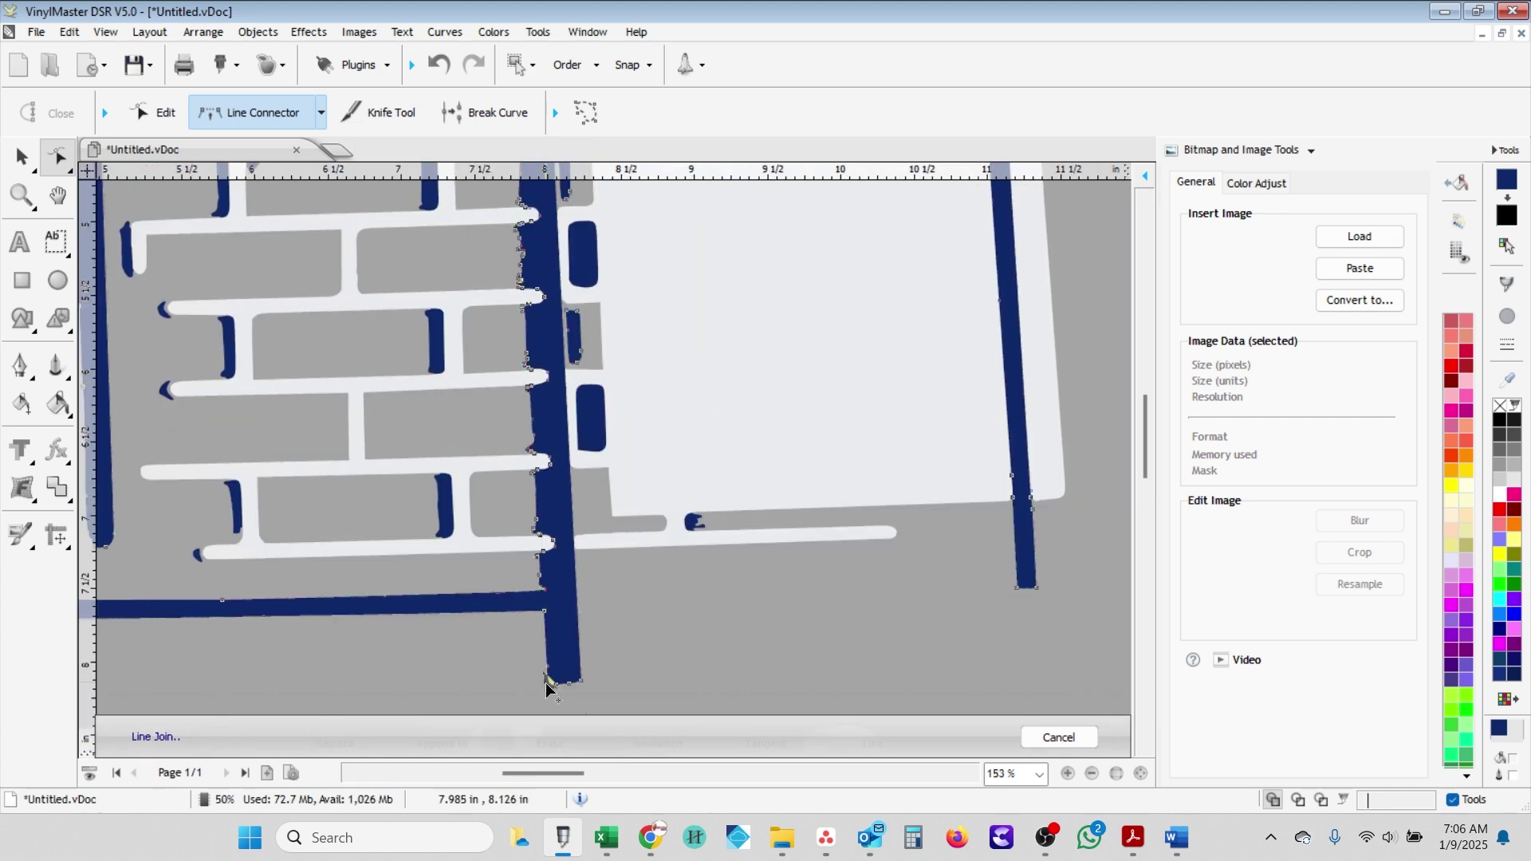
pyautogui.click(546, 615)
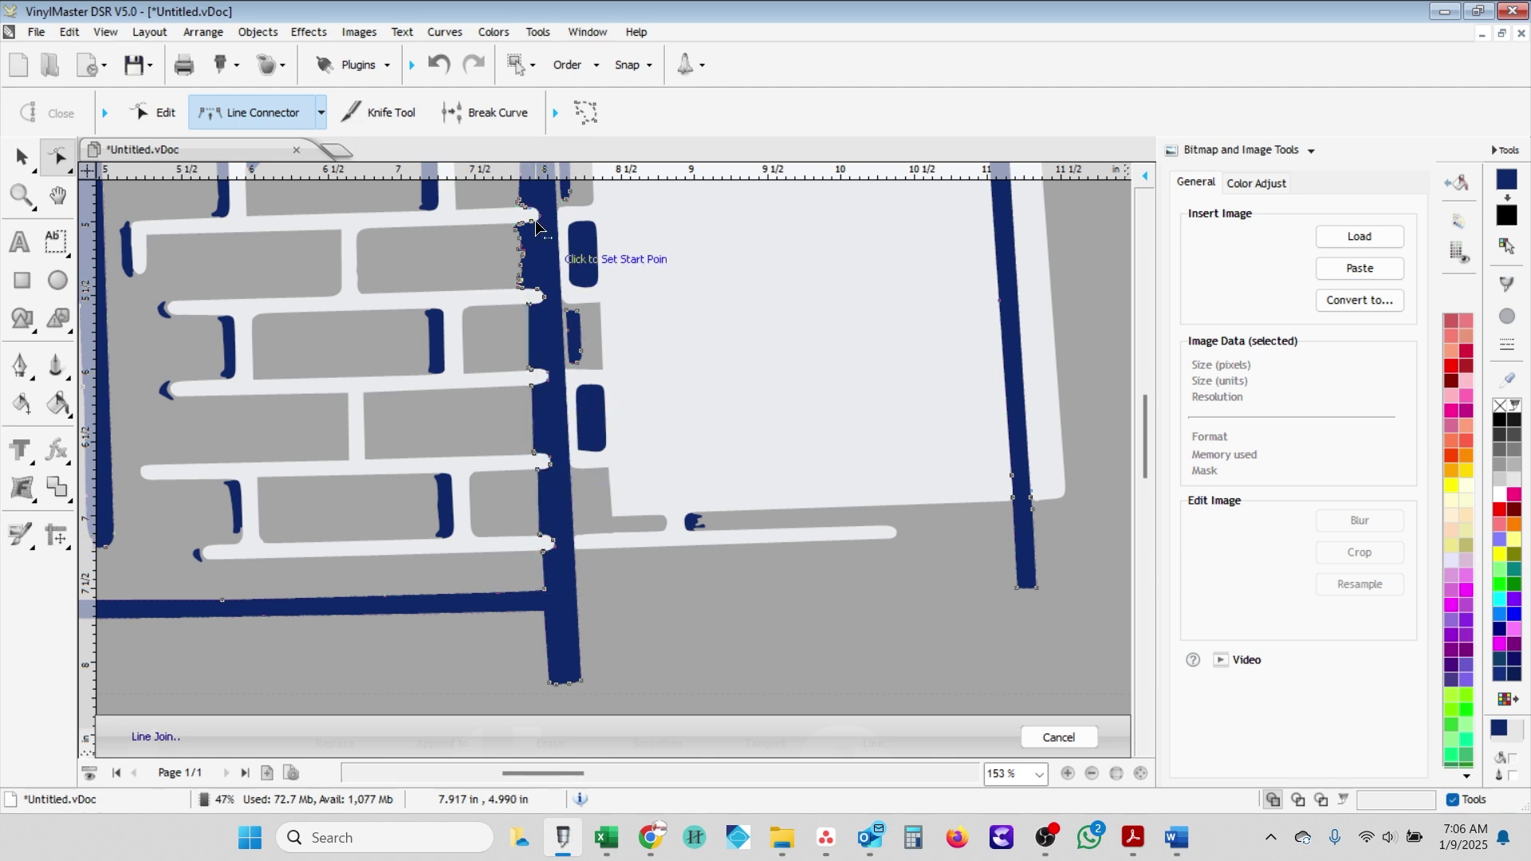
pyautogui.scroll(3, 528, 642)
pyautogui.click(526, 642)
pyautogui.scroll(5, 558, 575)
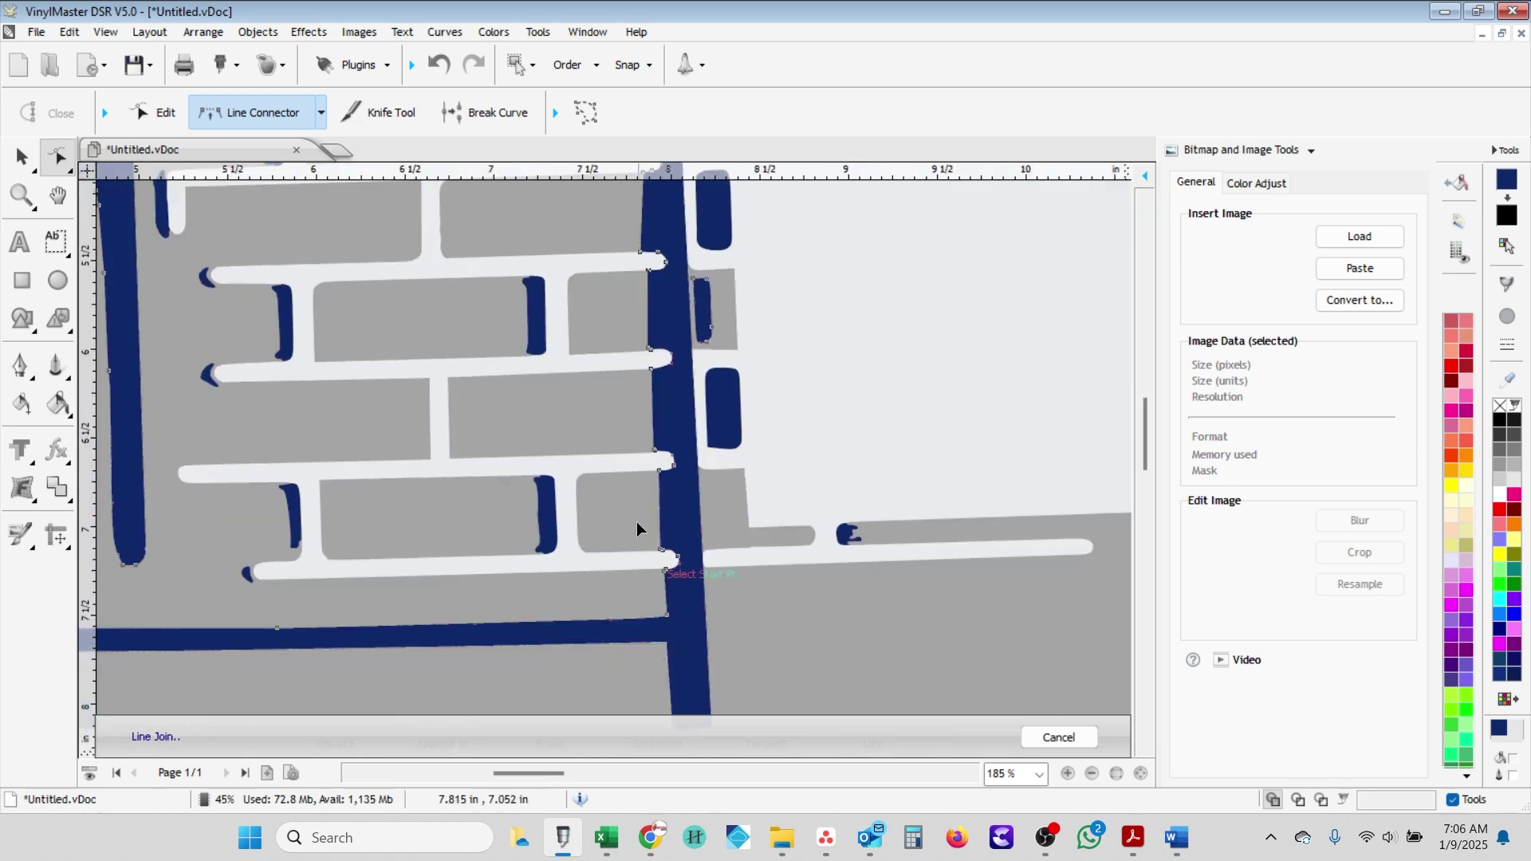
# - Replace the bar's ragged edge with straight joins running up toward its top
pyautogui.press('Escape')
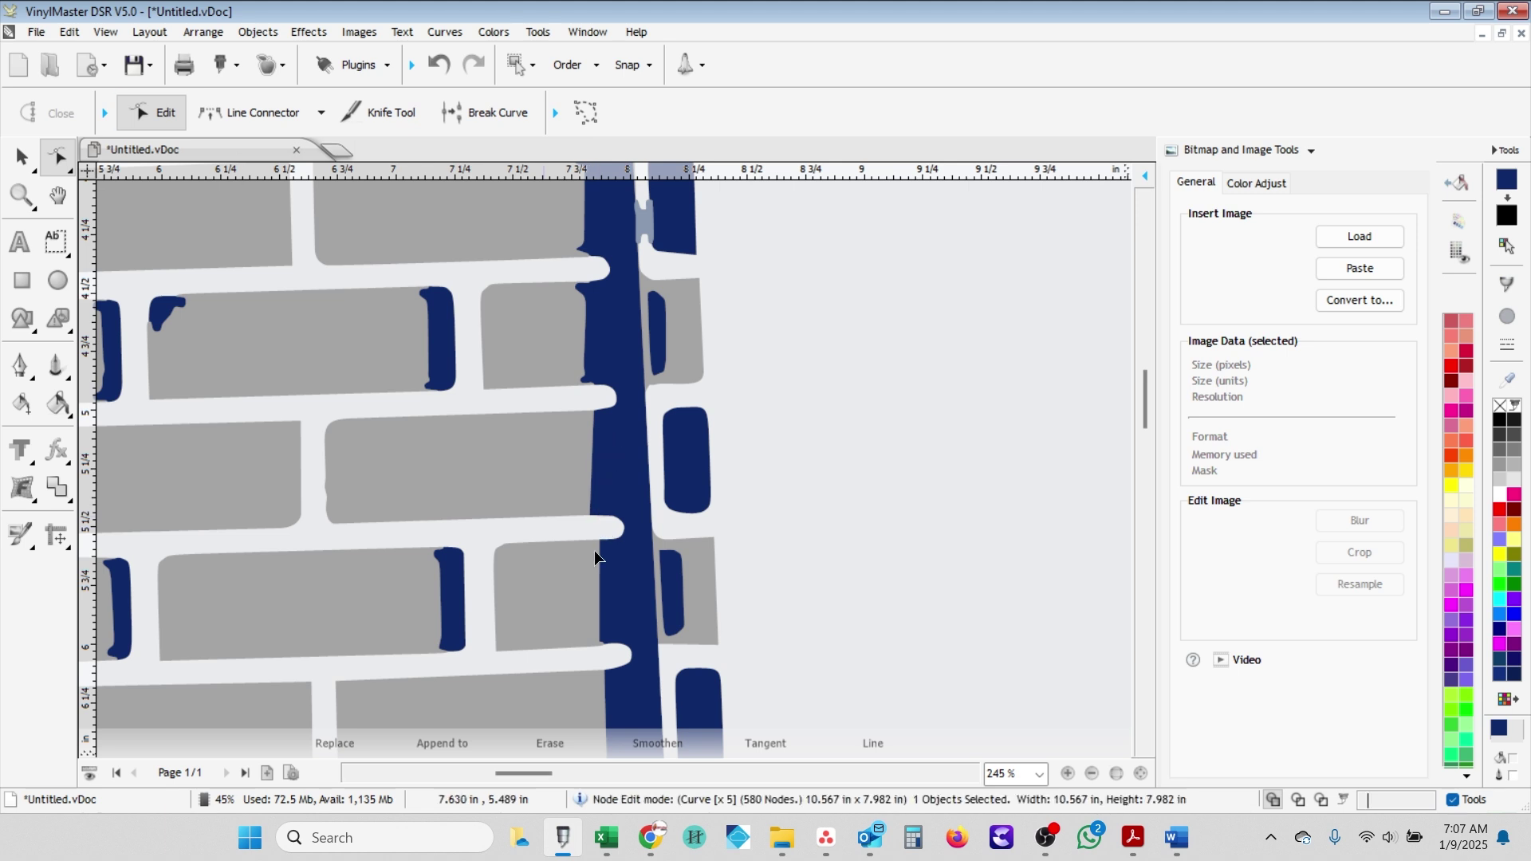
pyautogui.click(594, 415)
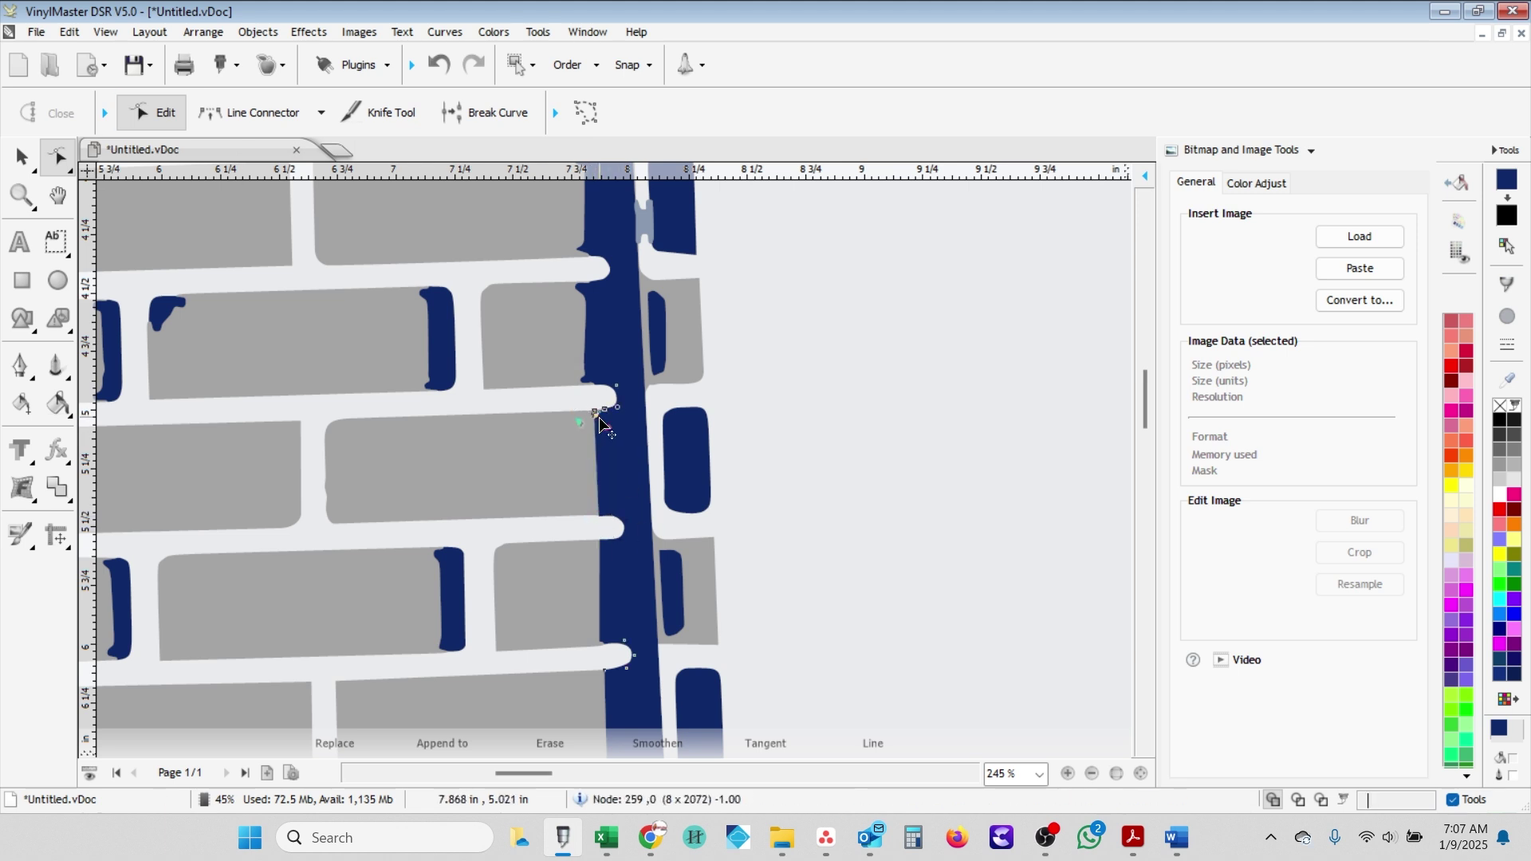
pyautogui.scroll(3, 519, 345)
pyautogui.press('l')
pyautogui.click(600, 489)
pyautogui.click(601, 361)
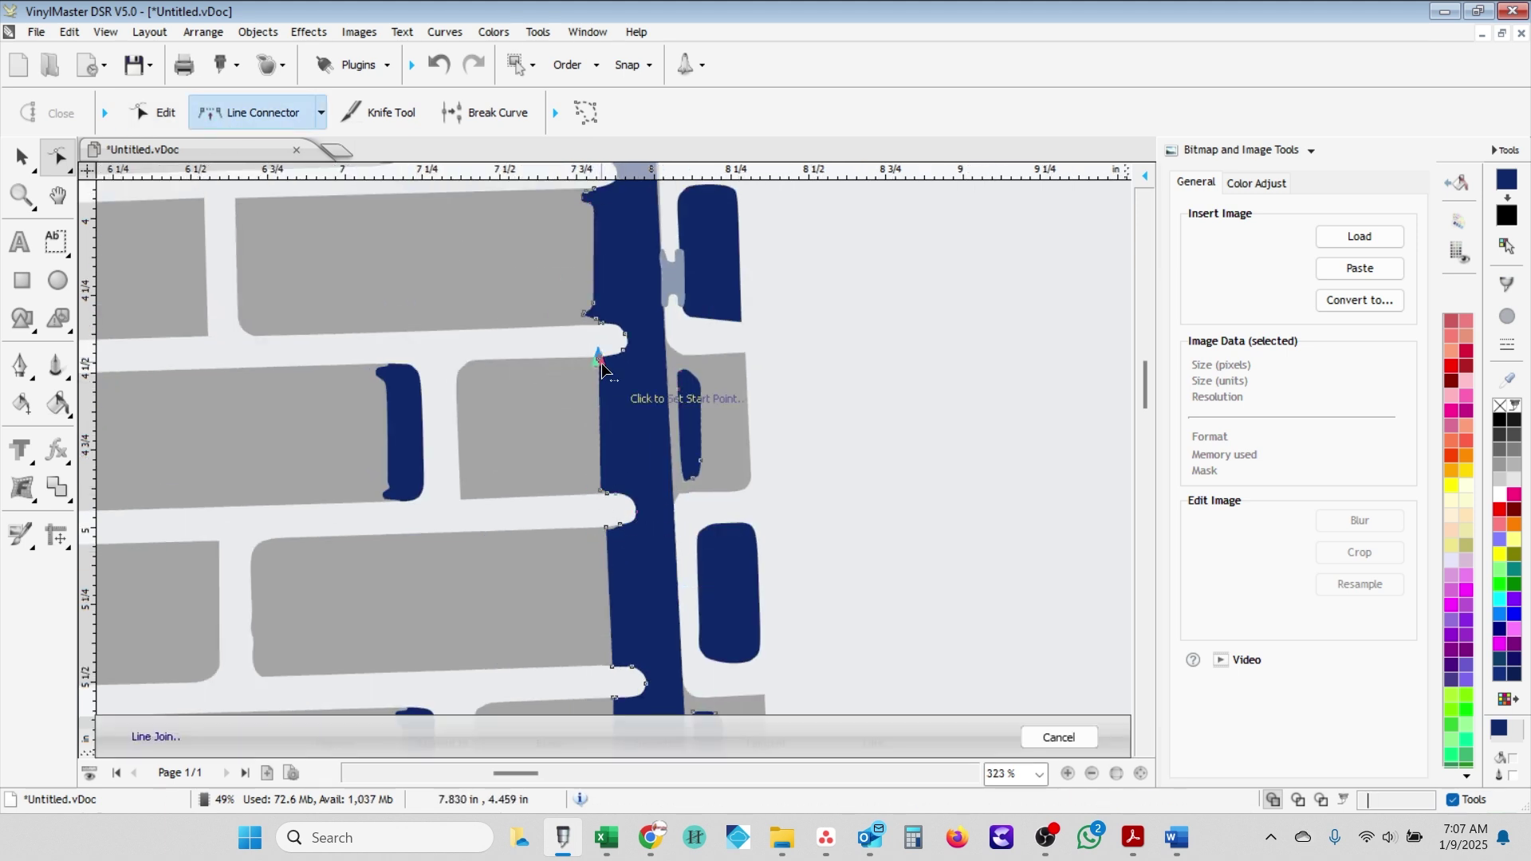
pyautogui.click(599, 324)
pyautogui.scroll(1, 600, 208)
pyautogui.click(598, 232)
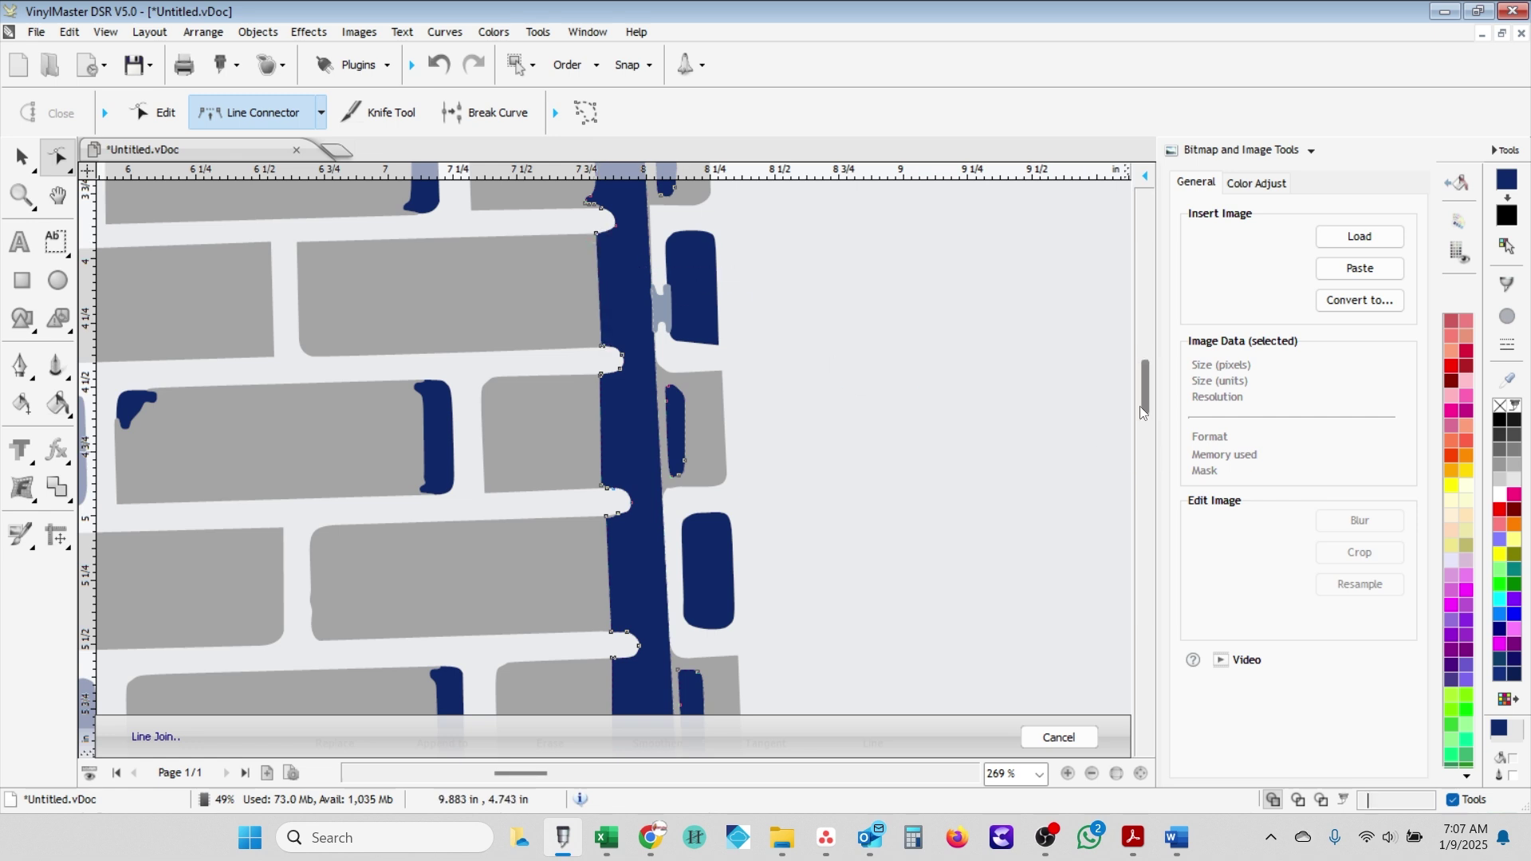
pyautogui.scroll(2, 629, 526)
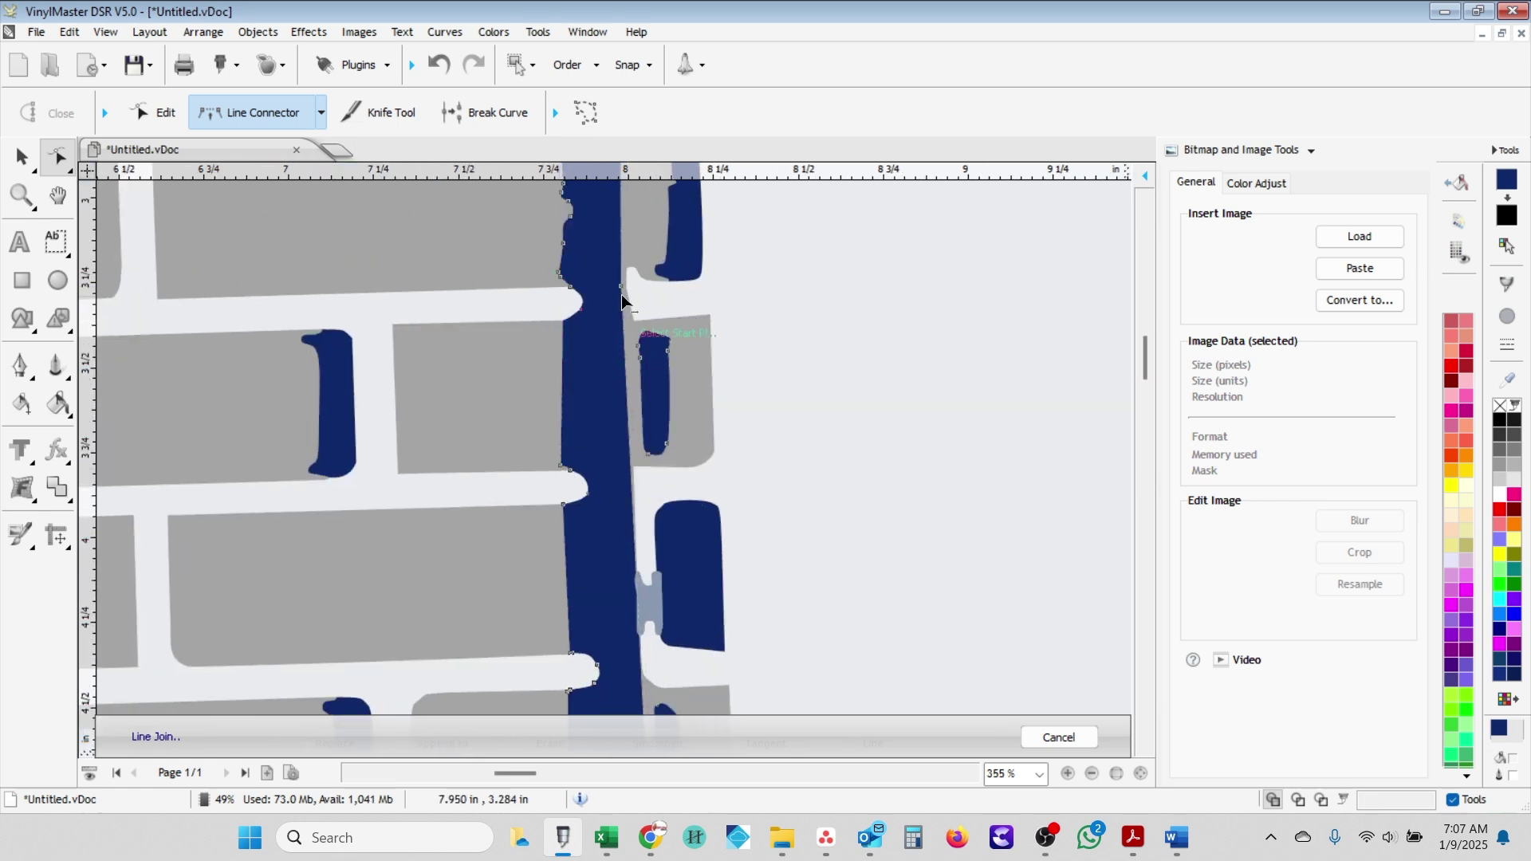
pyautogui.scroll(3, 590, 327)
pyautogui.scroll(2, 567, 386)
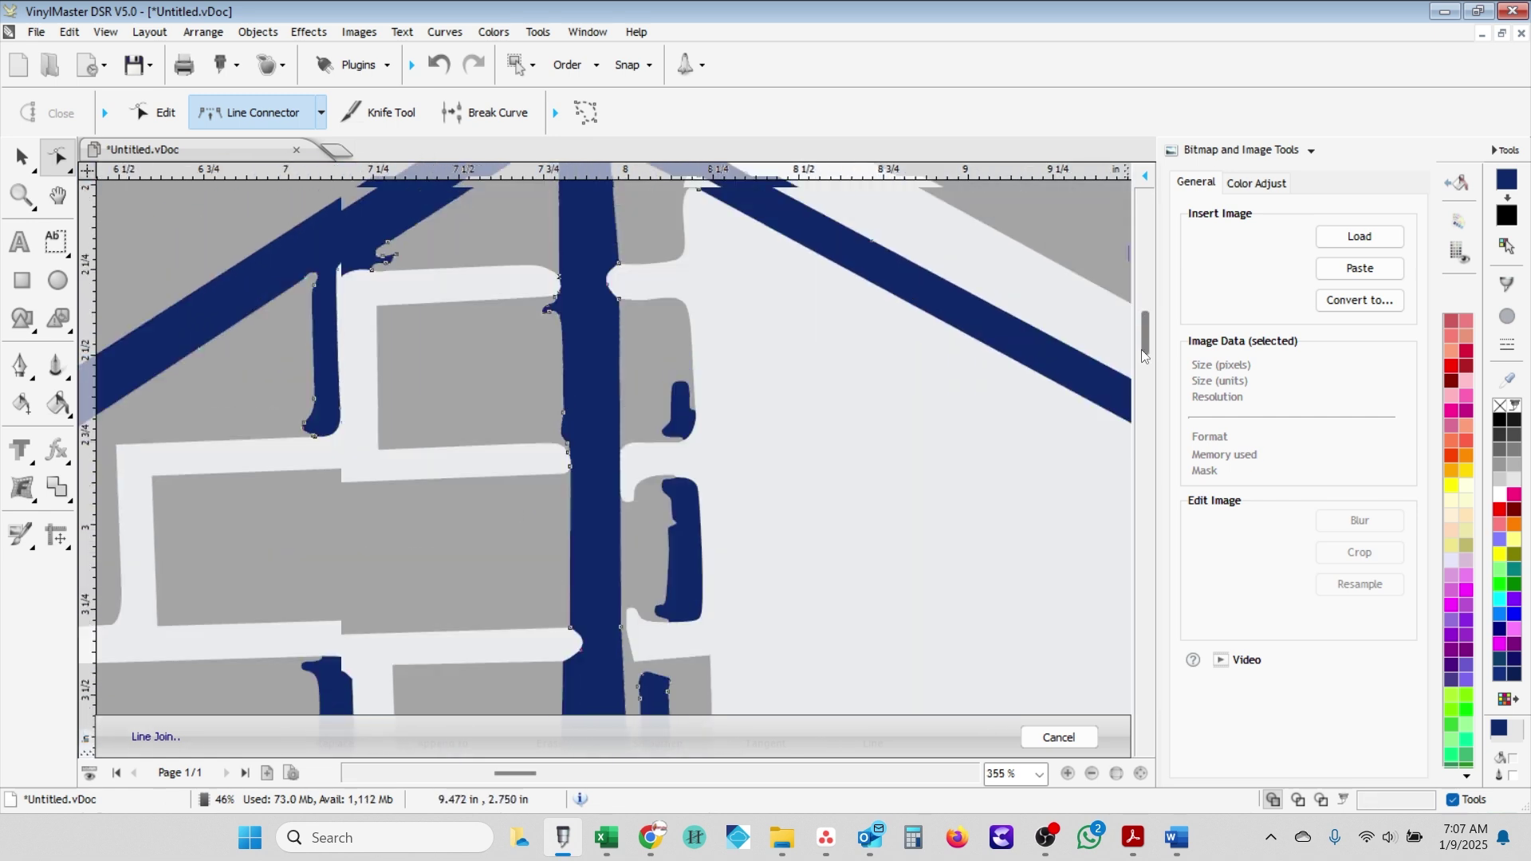
pyautogui.scroll(-5, 560, 363)
pyautogui.click(595, 586)
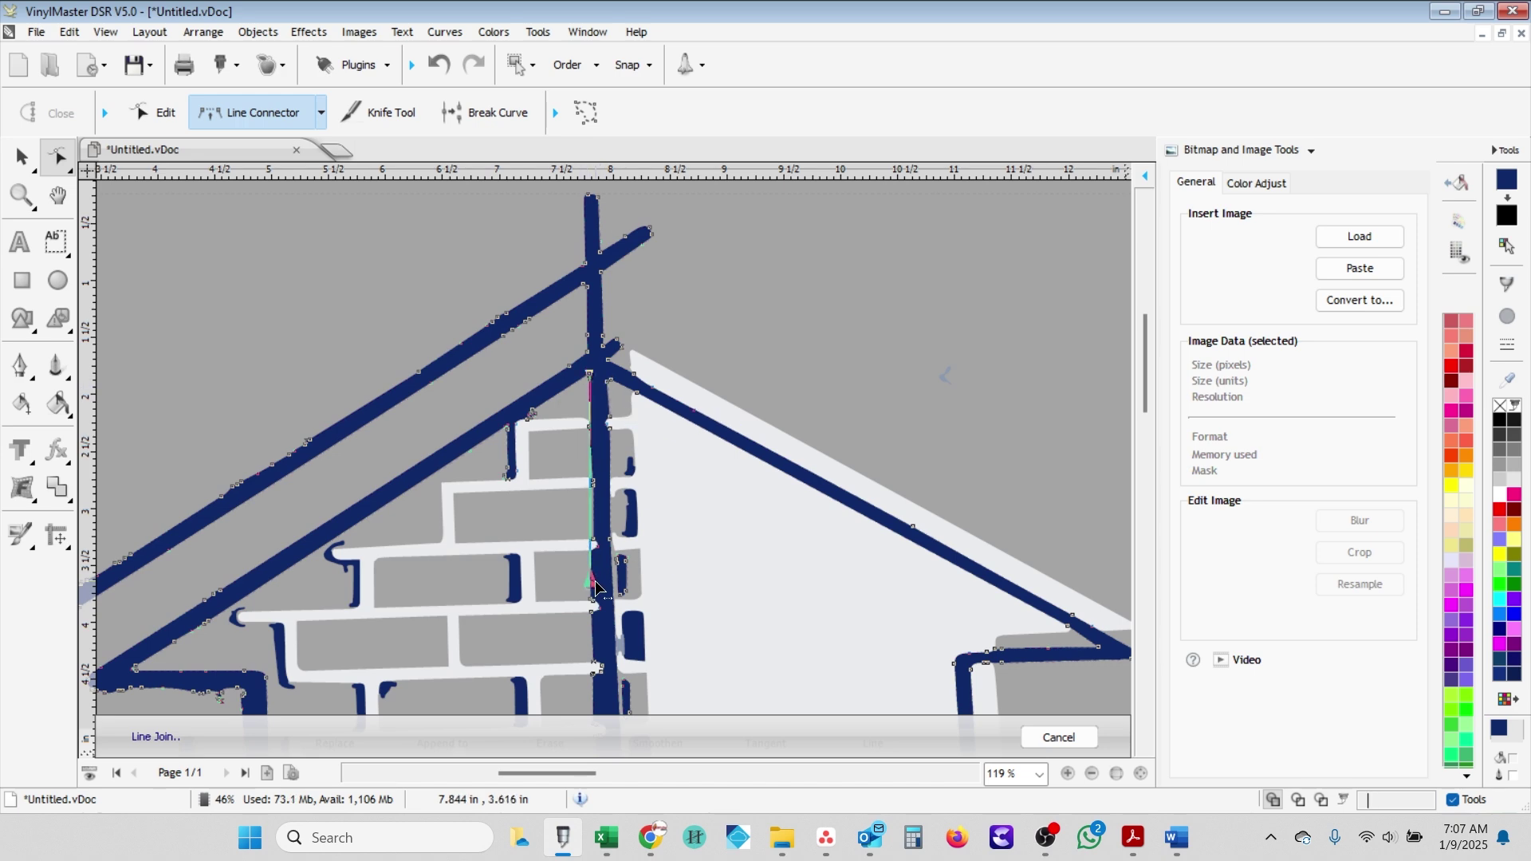
pyautogui.scroll(-5, 594, 687)
pyautogui.scroll(3, 595, 657)
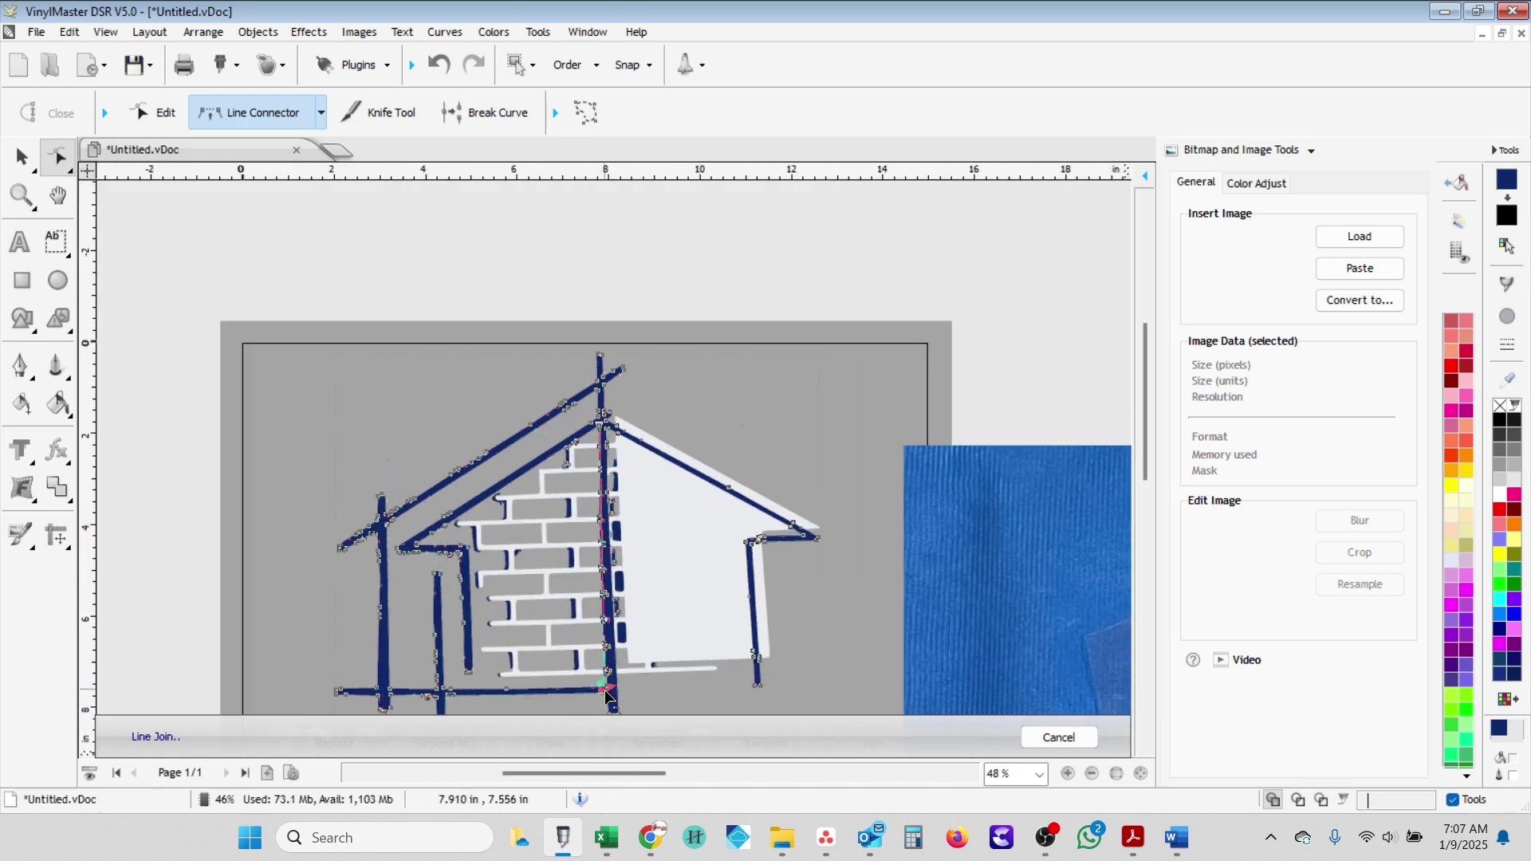
# - Complete the straight edge along the vertical bar
pyautogui.click(609, 460)
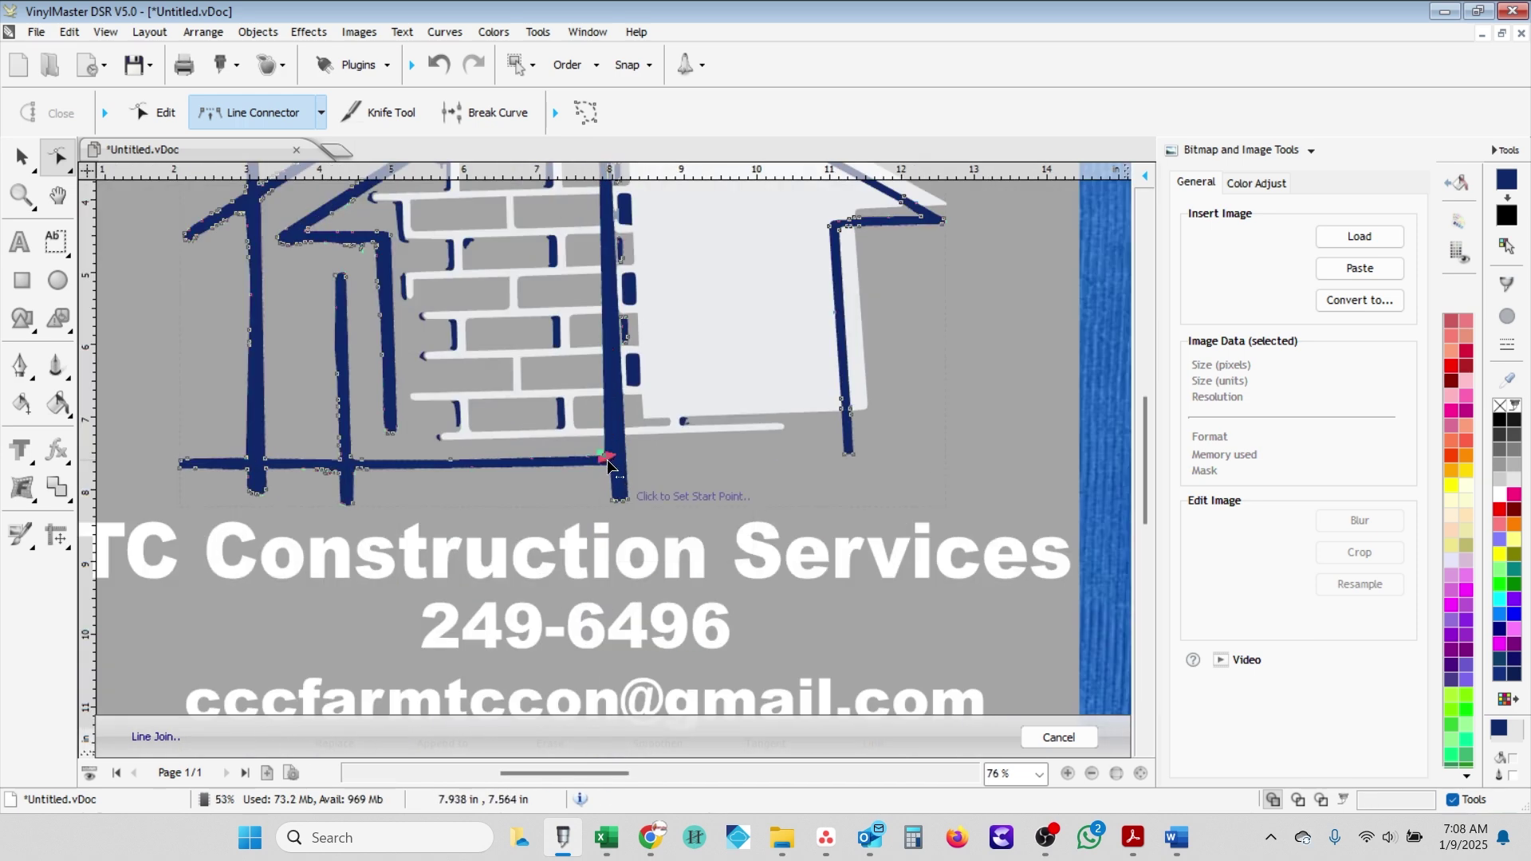
pyautogui.scroll(2, 590, 469)
pyautogui.scroll(2, 603, 544)
pyautogui.press('Escape')
pyautogui.scroll(4, 616, 546)
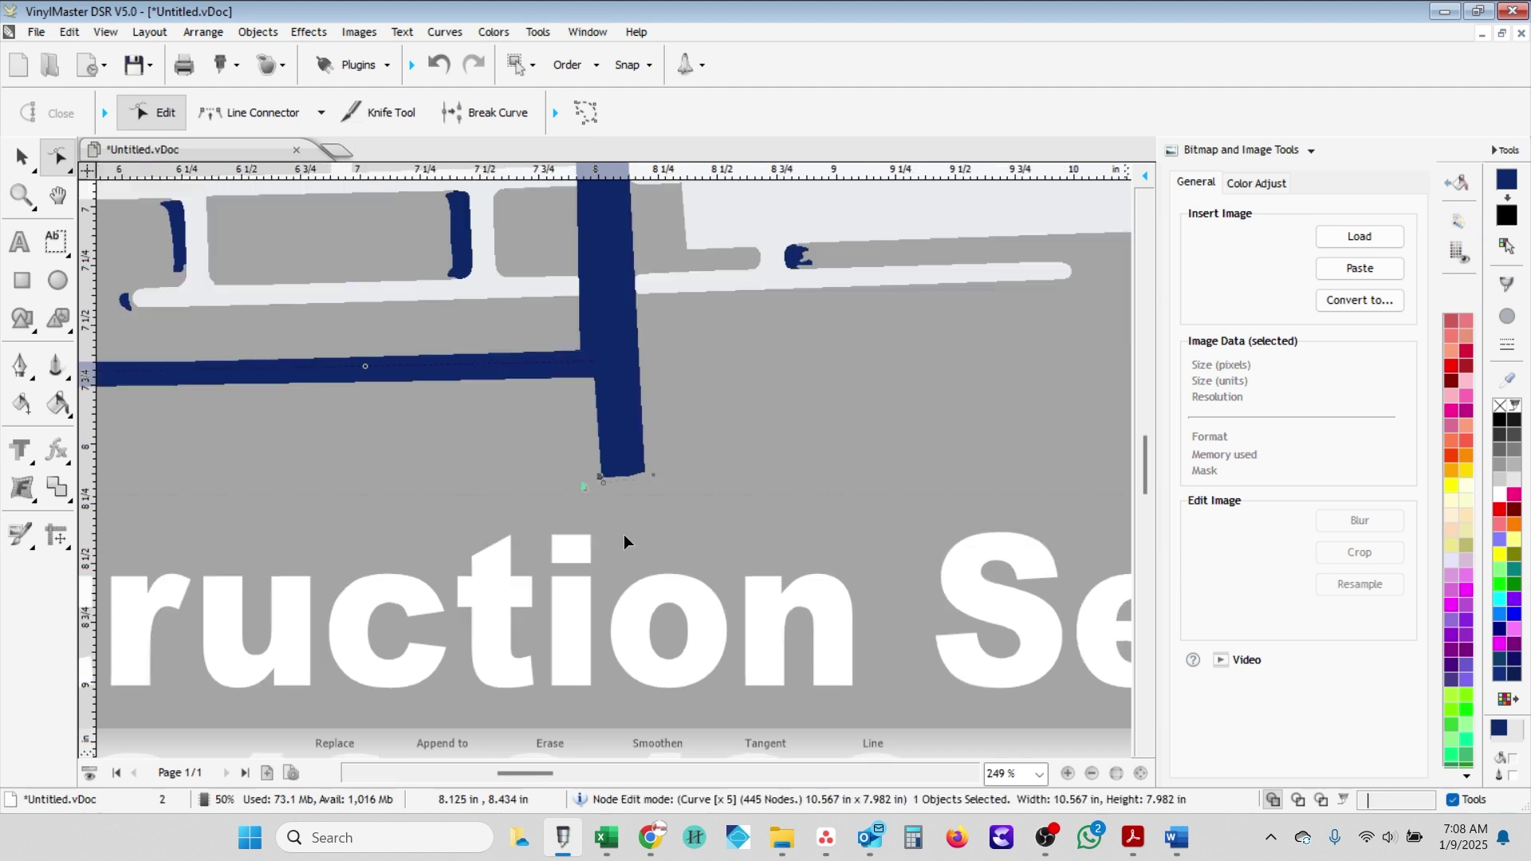
# - Join the bar's lower corner nodes so it fills down to a straight bottom edge
pyautogui.press('l')
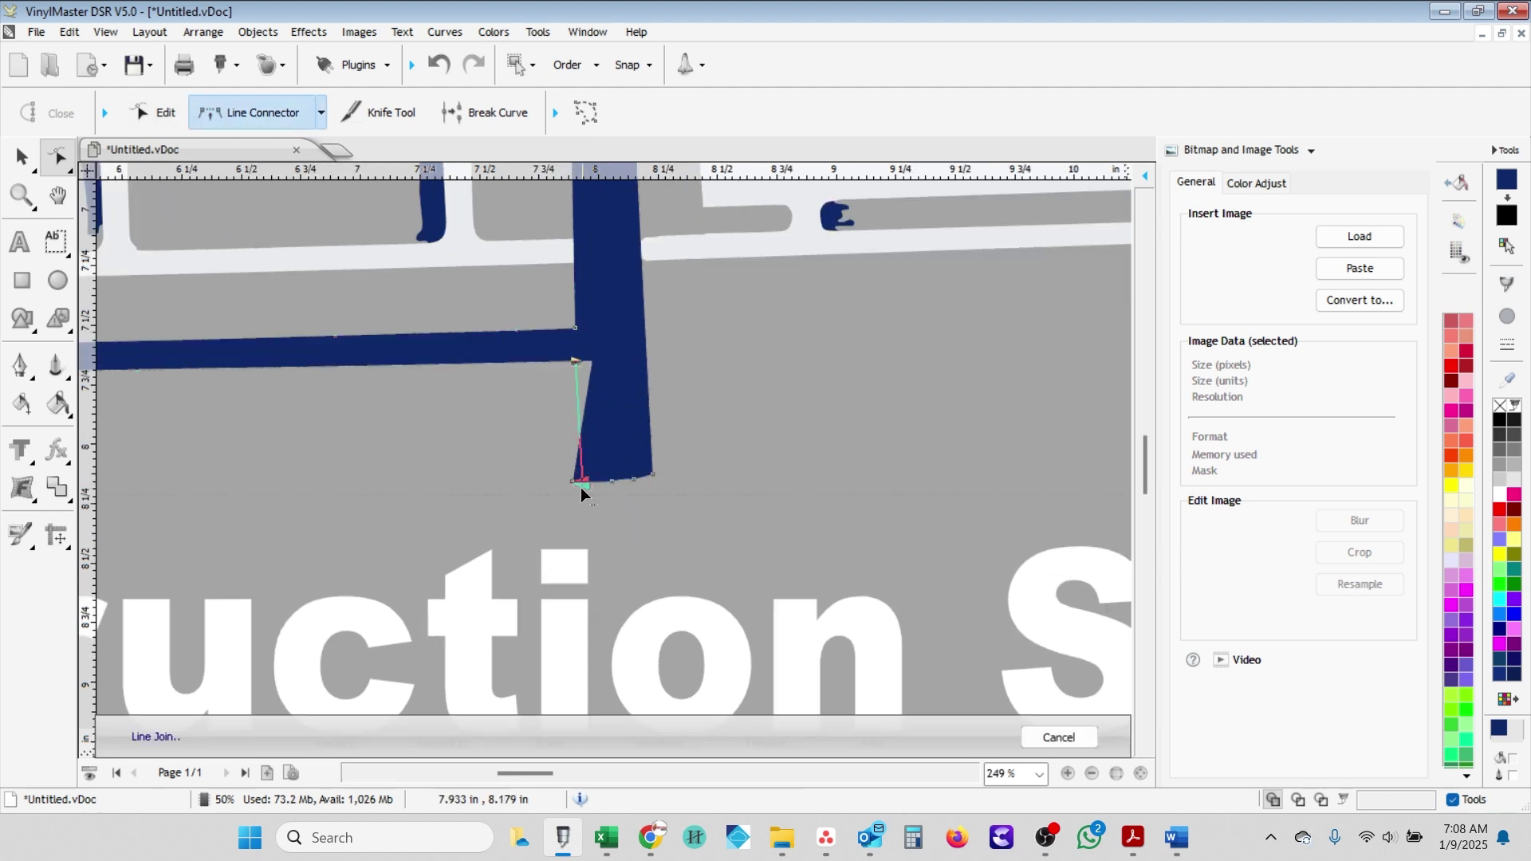
pyautogui.click(581, 488)
pyautogui.click(177, 112)
pyautogui.click(592, 362)
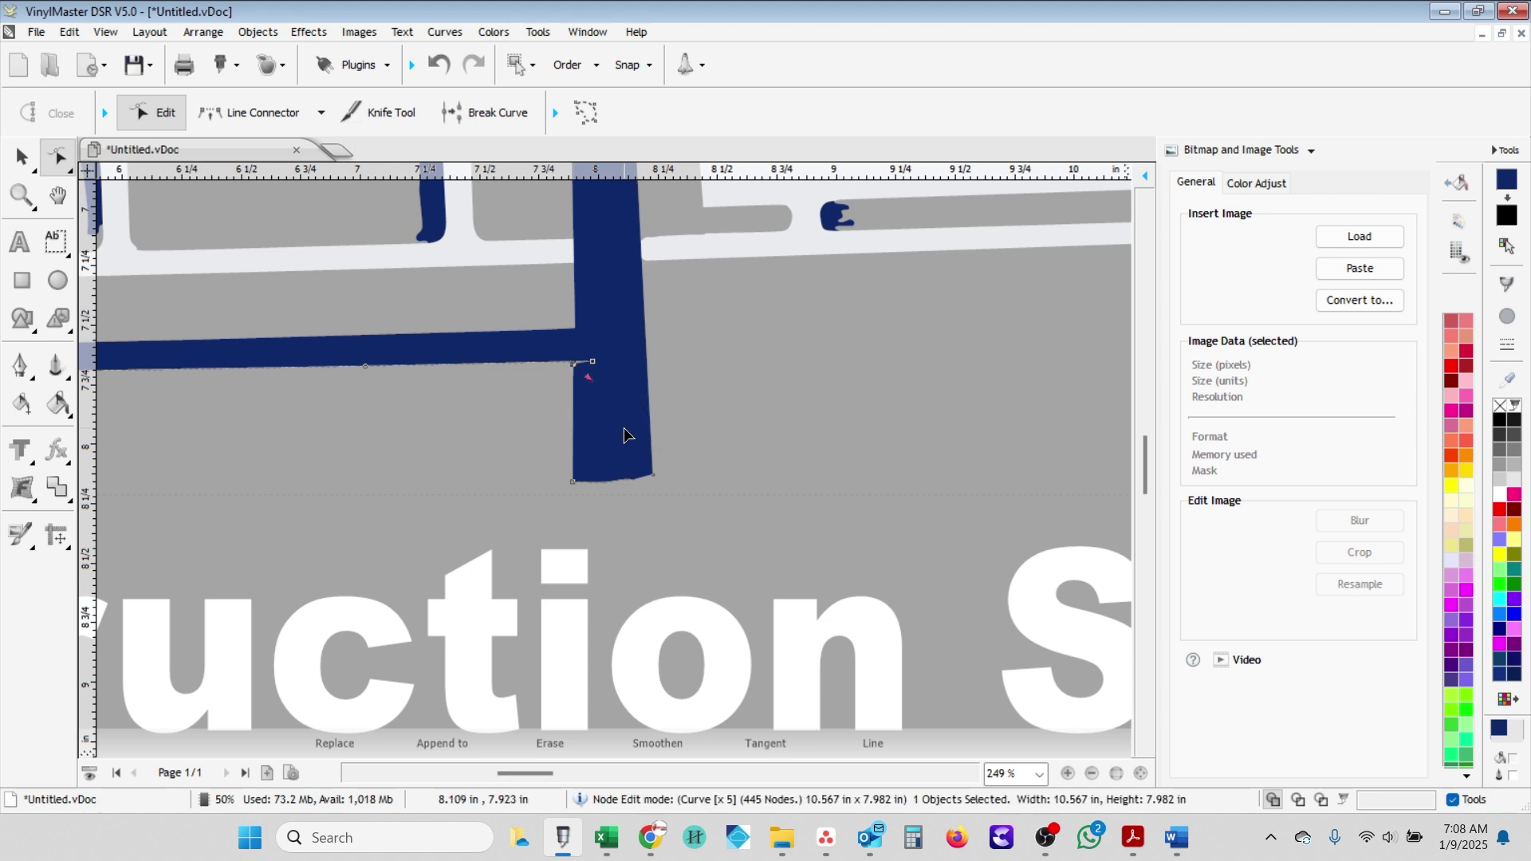
pyautogui.click(253, 113)
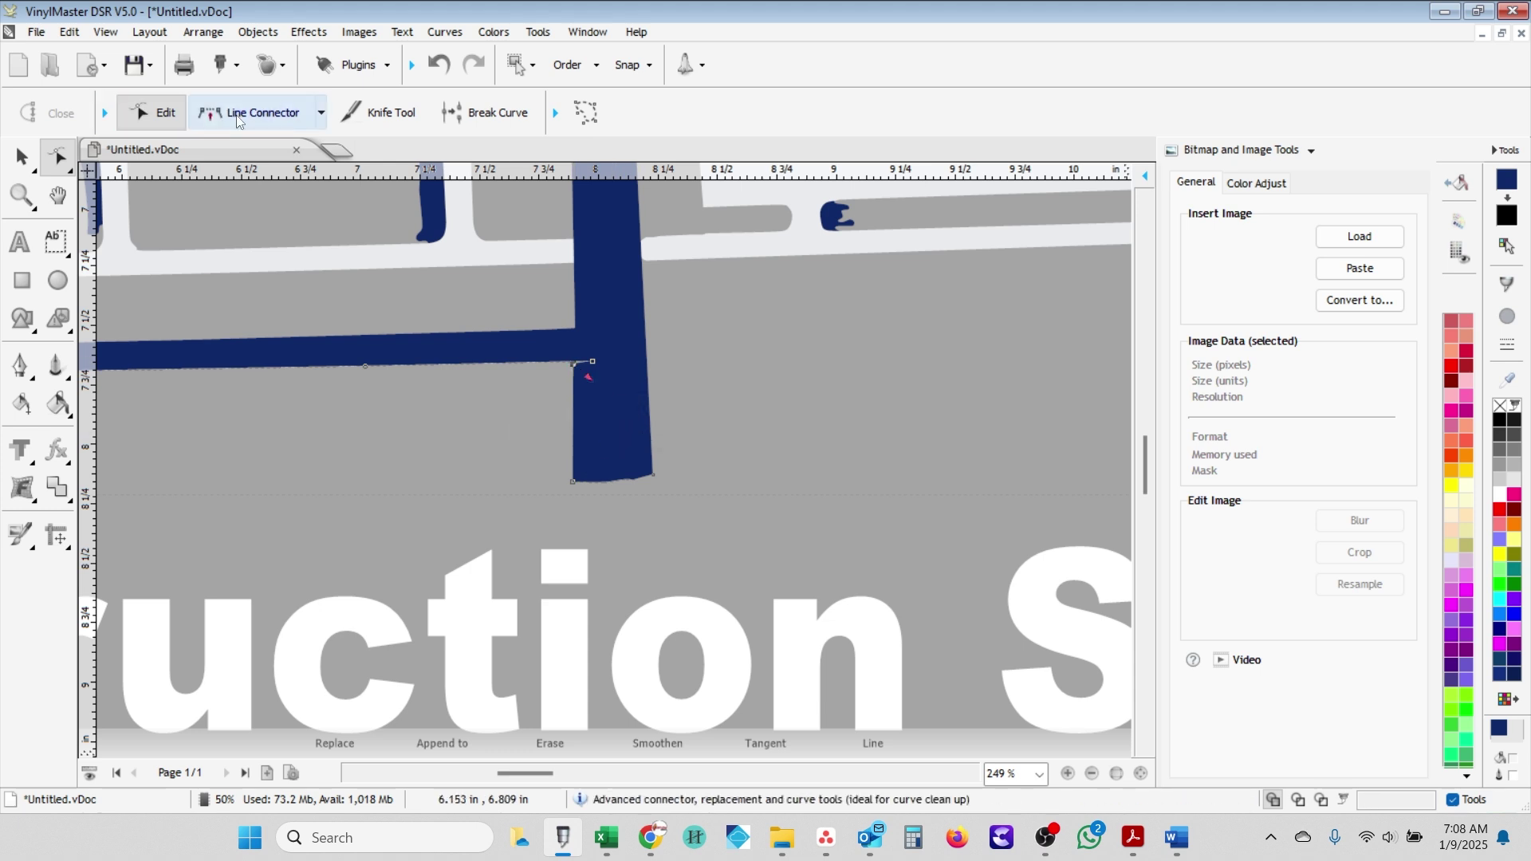
pyautogui.click(577, 484)
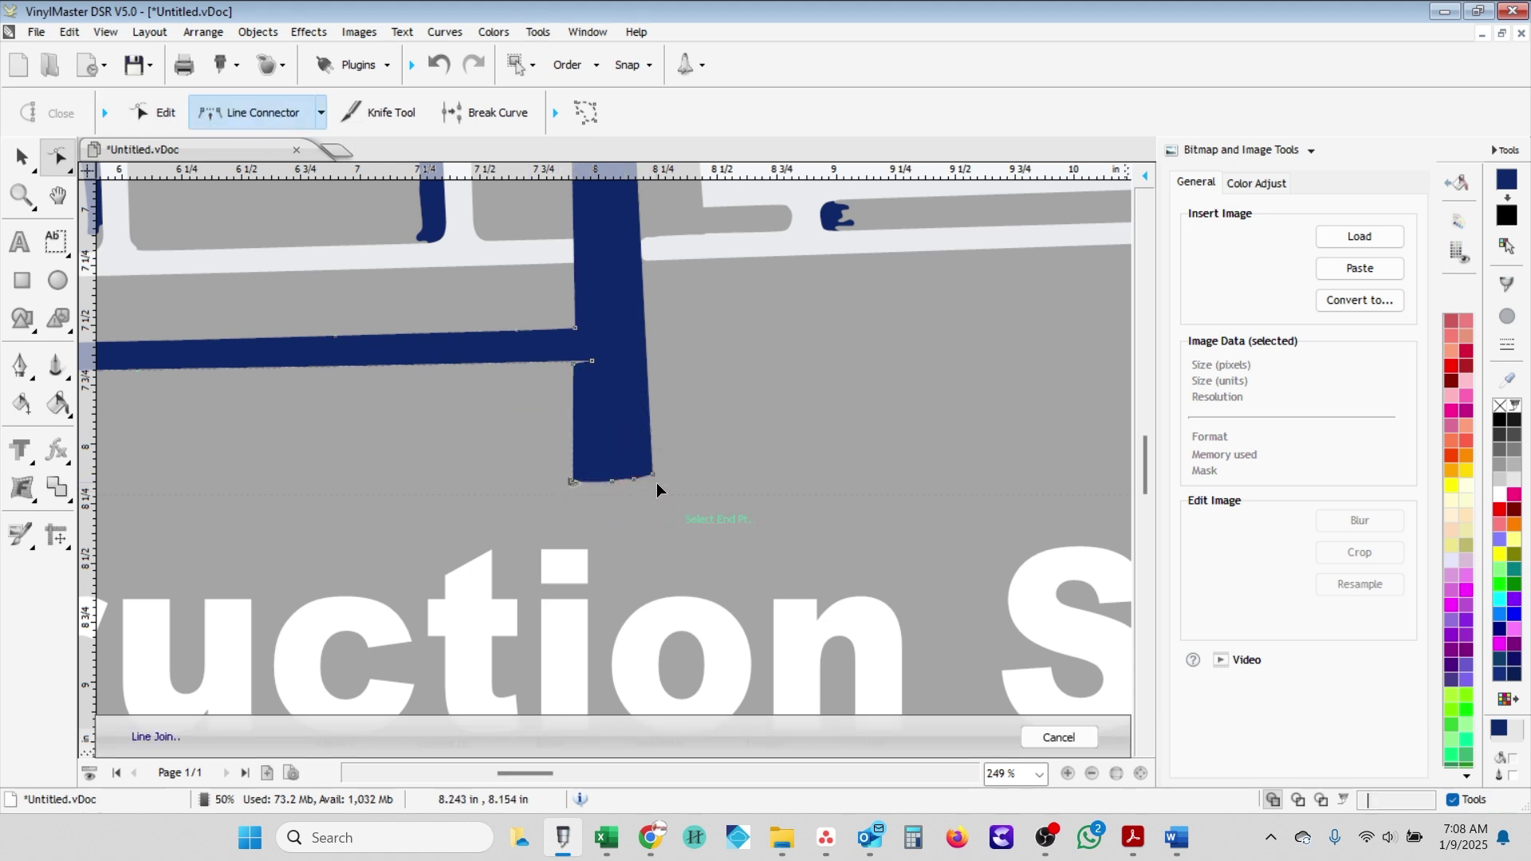
pyautogui.click(625, 477)
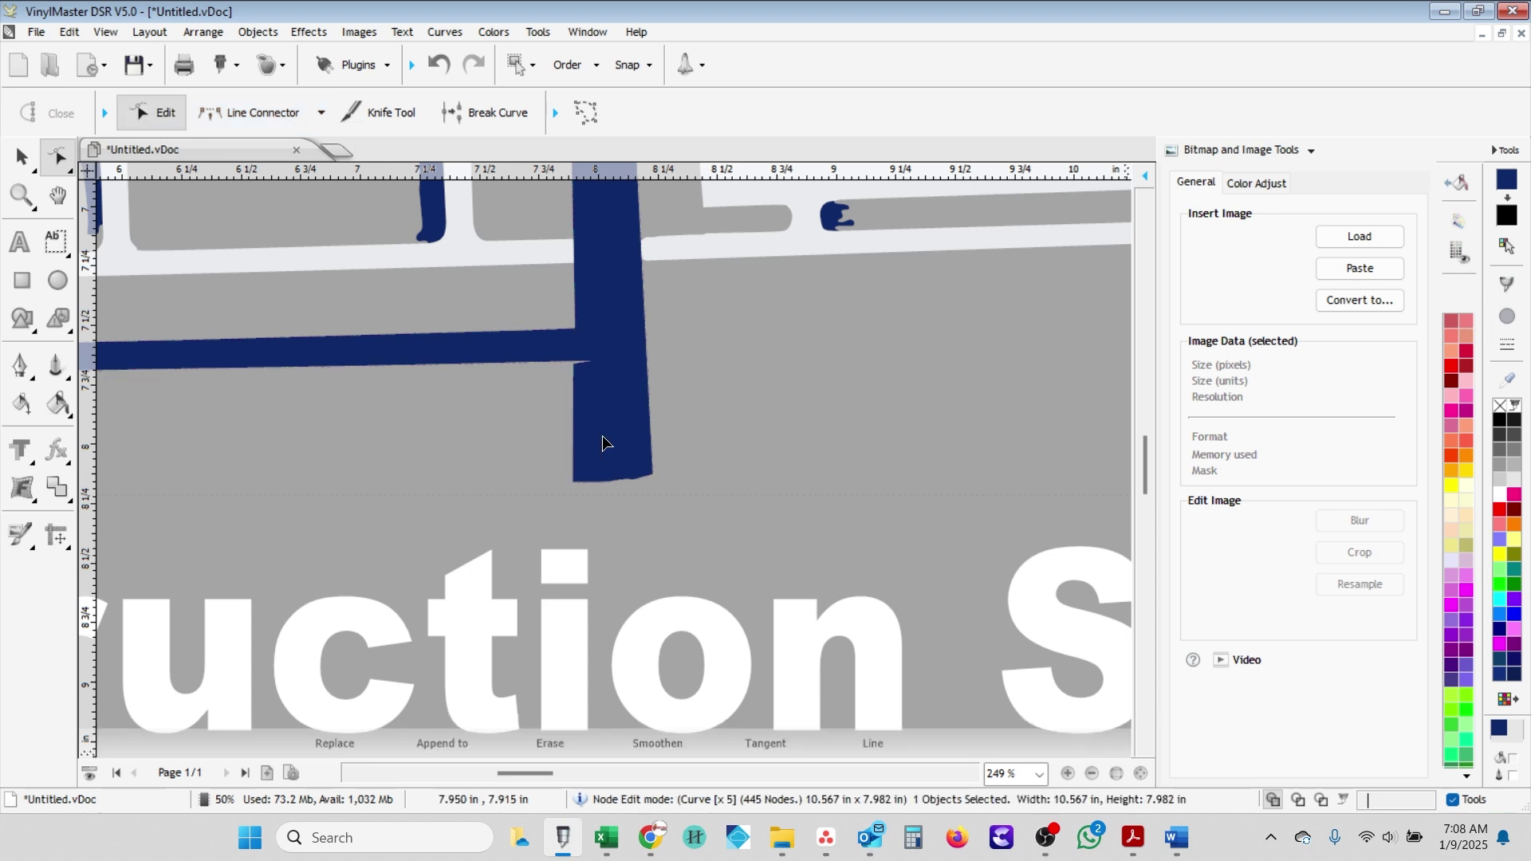
# - Select the bar's bottom-right nodes and start a straight join on its right edge
pyautogui.click(652, 473)
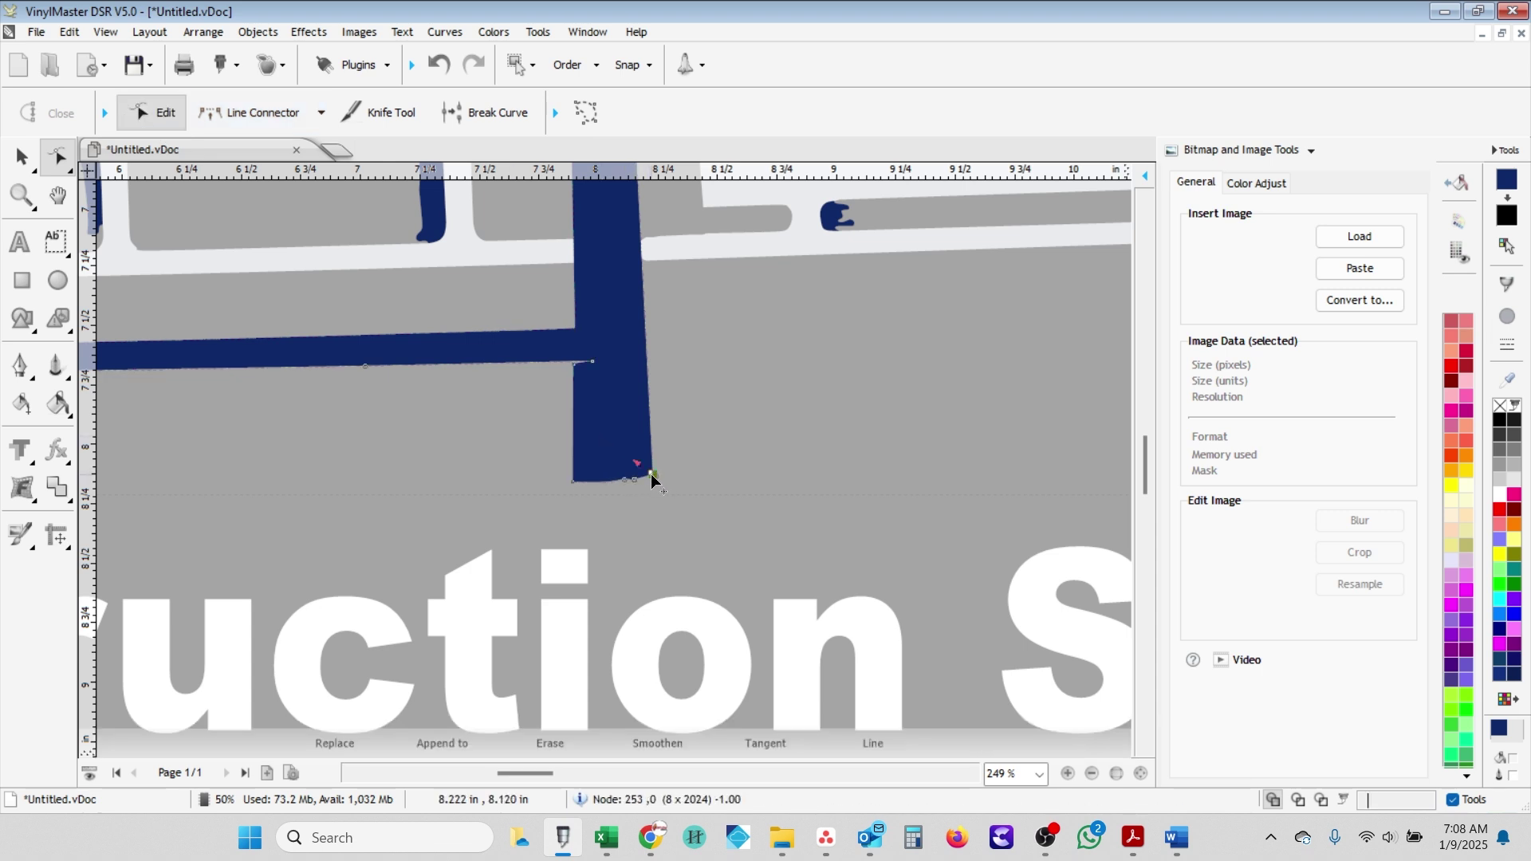
pyautogui.click(626, 481)
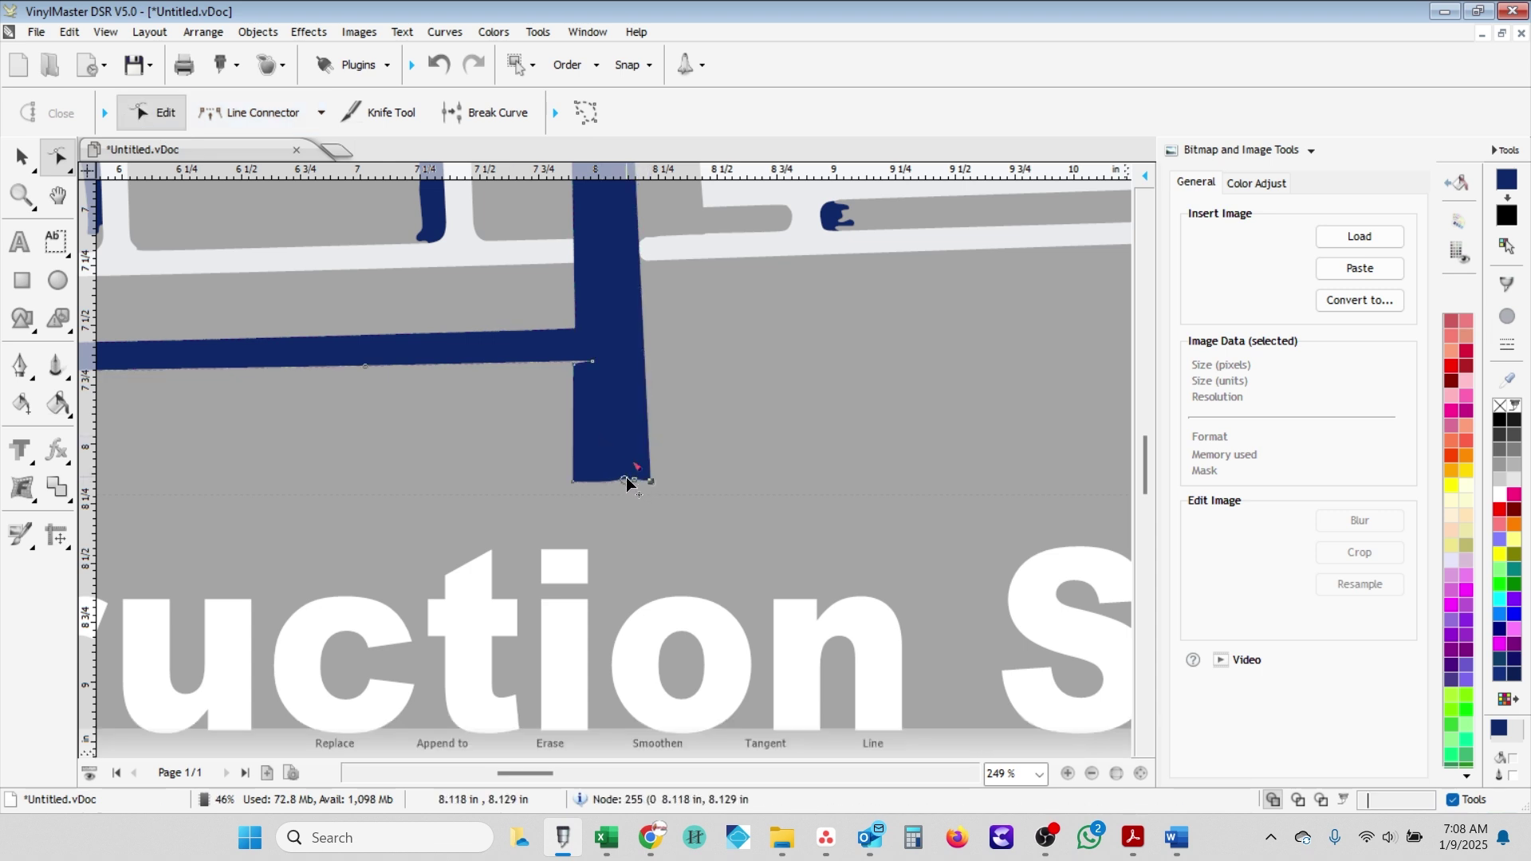
pyautogui.press('l')
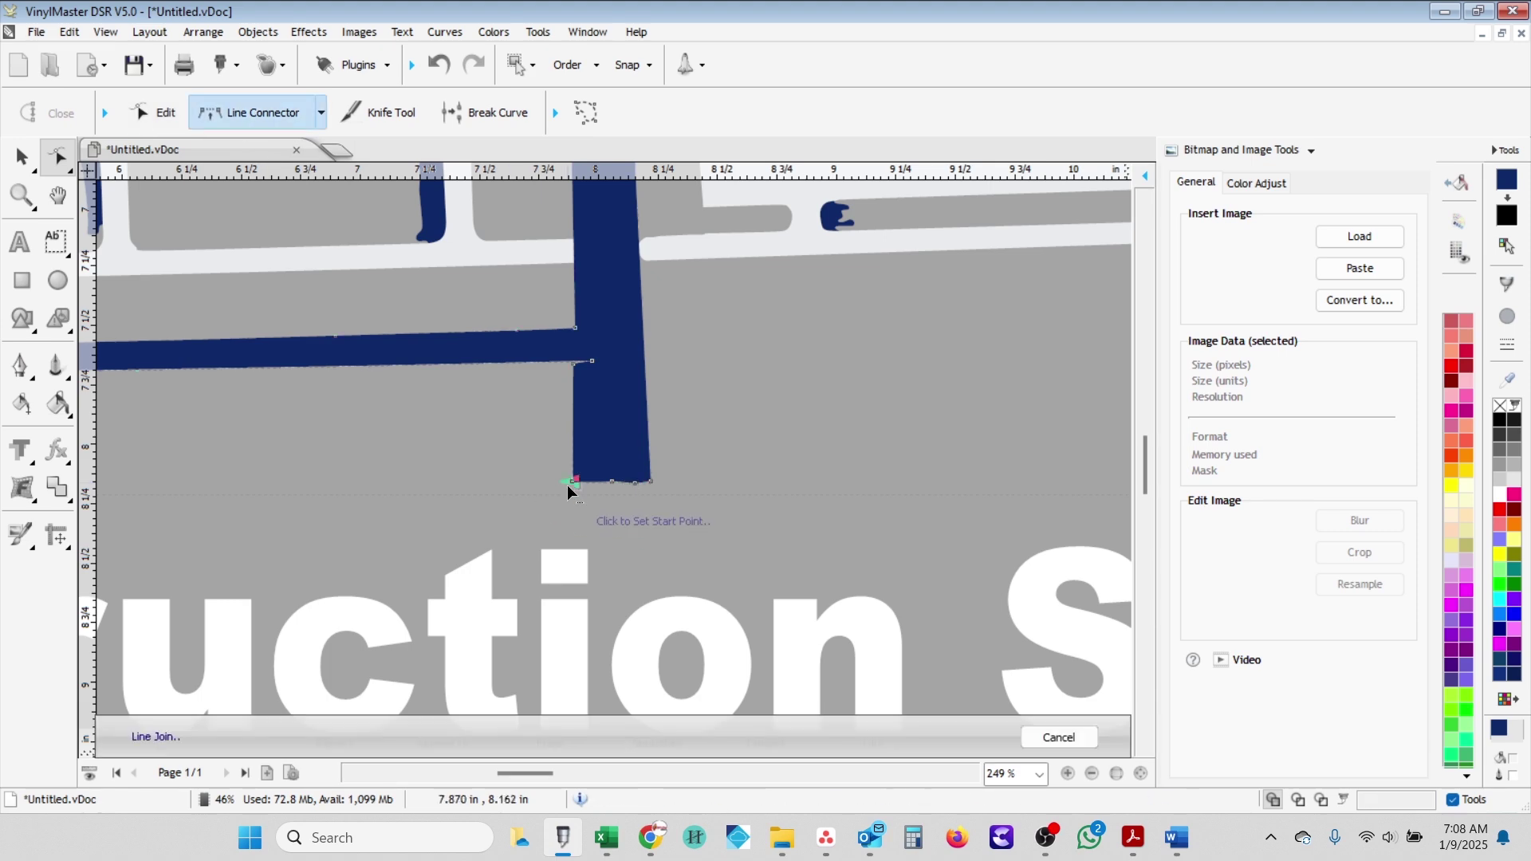
pyautogui.scroll(-2, 638, 466)
pyautogui.click(599, 215)
pyautogui.scroll(-1, 600, 219)
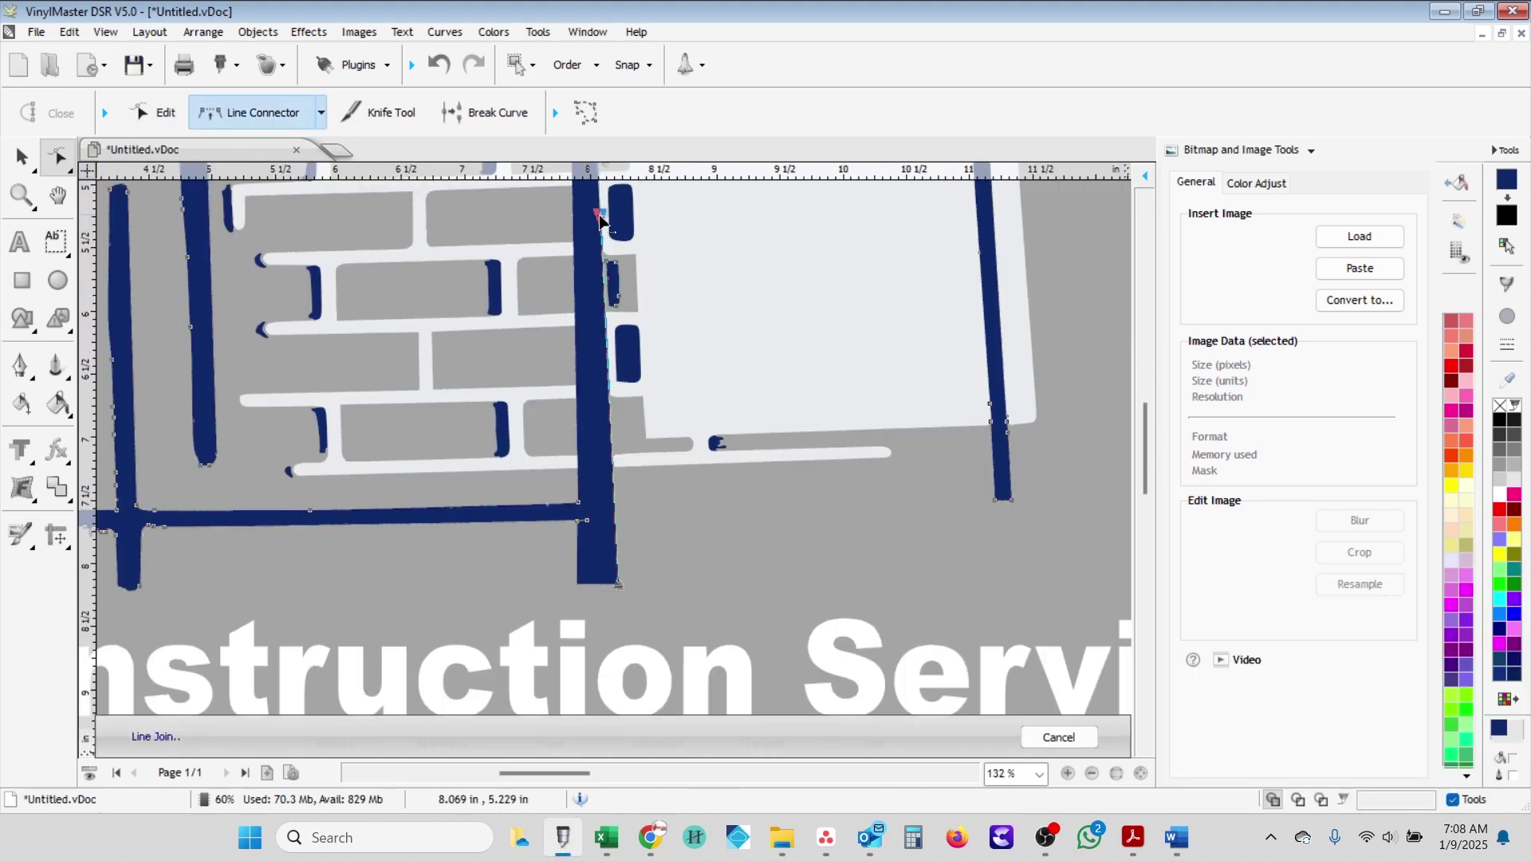
pyautogui.scroll(-3, 608, 232)
pyautogui.scroll(4, 606, 430)
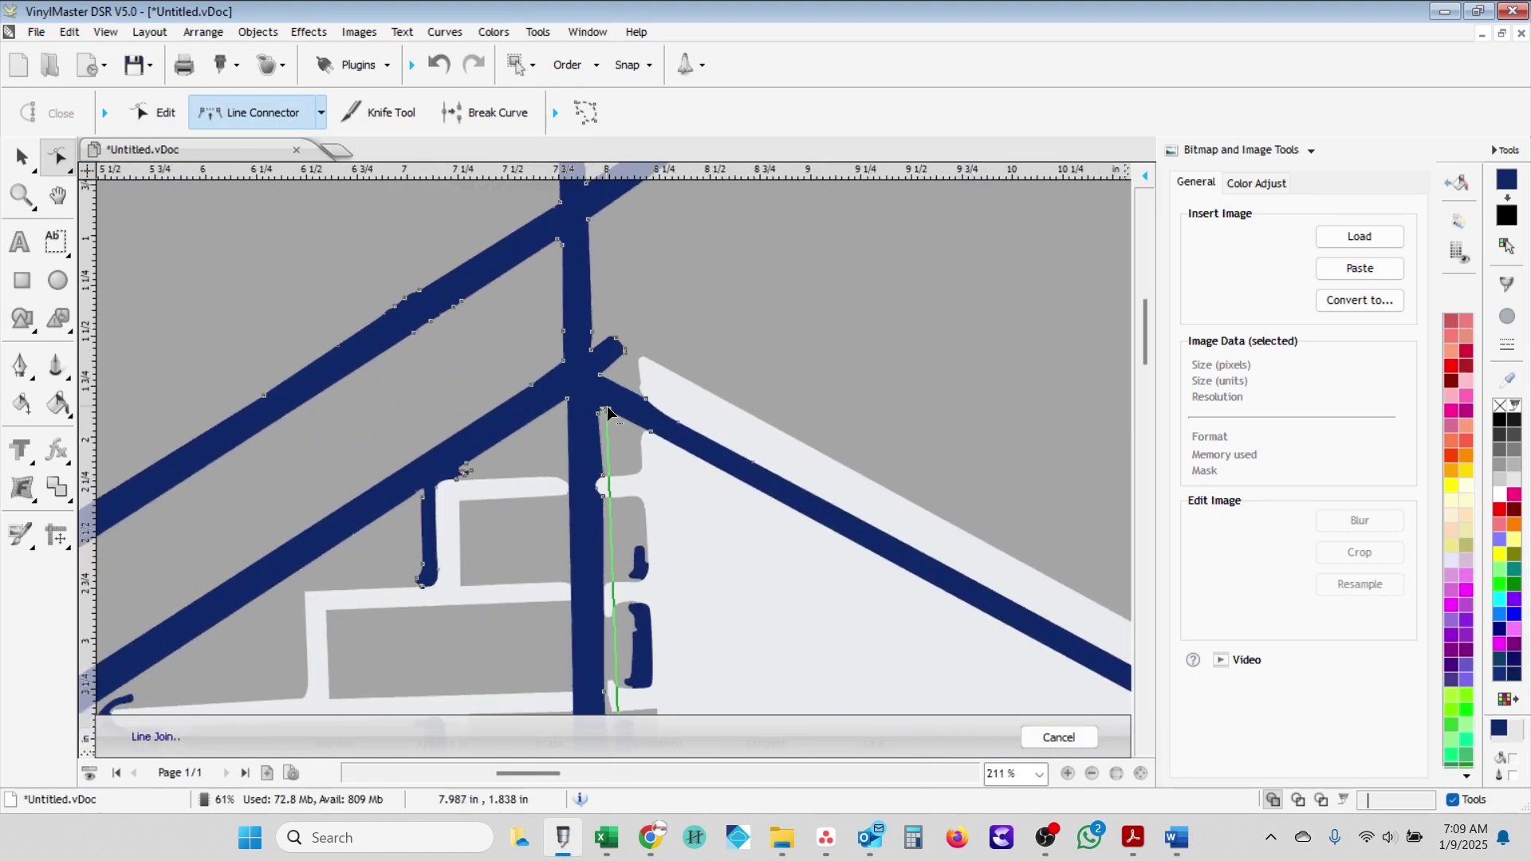
pyautogui.scroll(-2, 629, 634)
pyautogui.scroll(4, 607, 614)
# - Delete the small stray navy piece beside the vertical bar
pyautogui.click(595, 487)
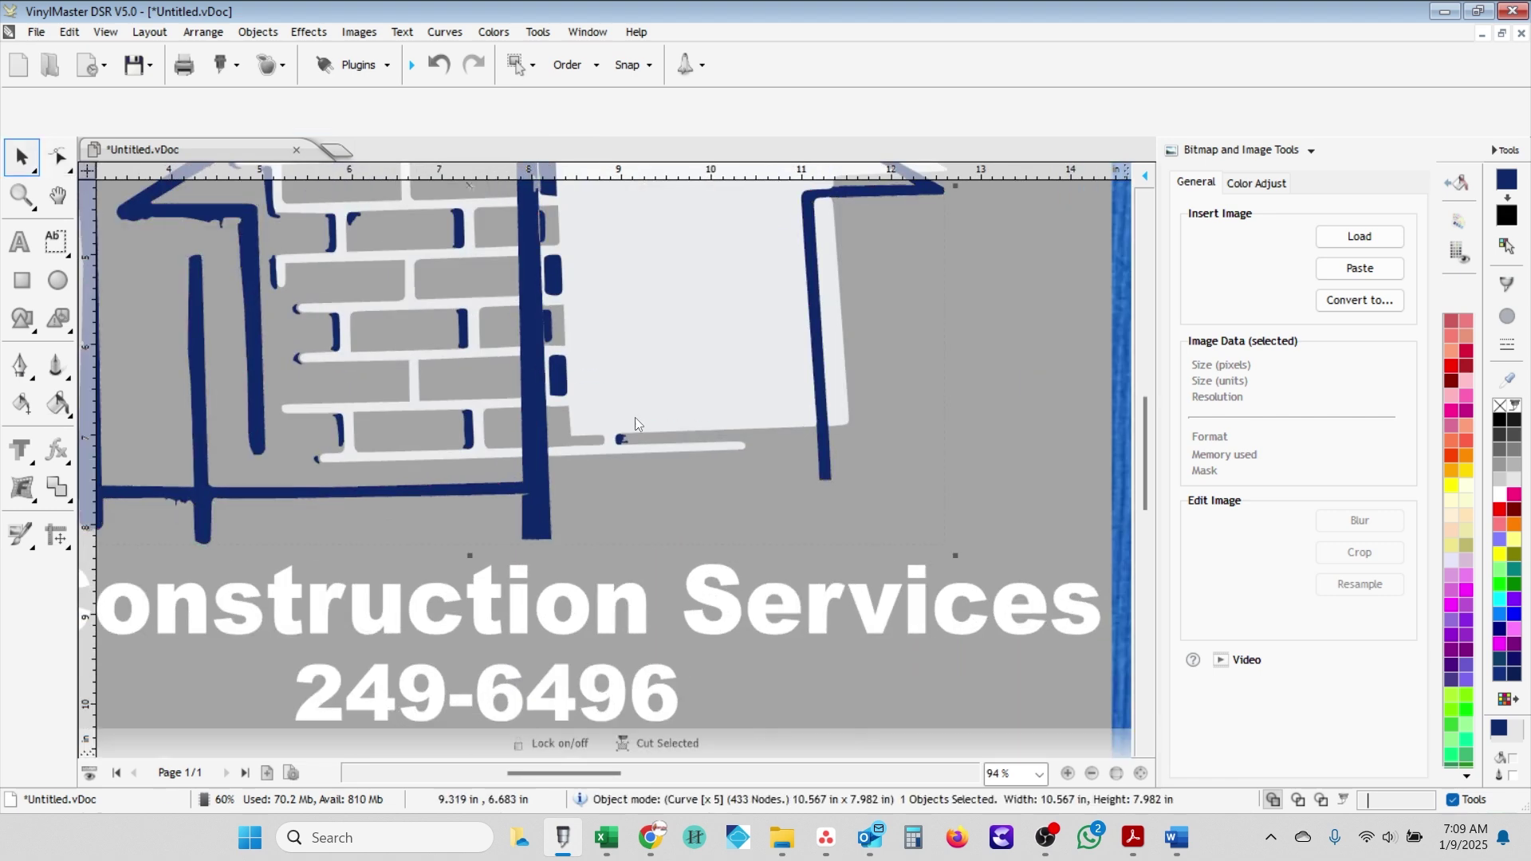
pyautogui.scroll(1, 599, 483)
pyautogui.click(498, 380)
pyautogui.rightClick(505, 401)
pyautogui.click(558, 564)
pyautogui.click(461, 295)
pyautogui.scroll(2, 537, 382)
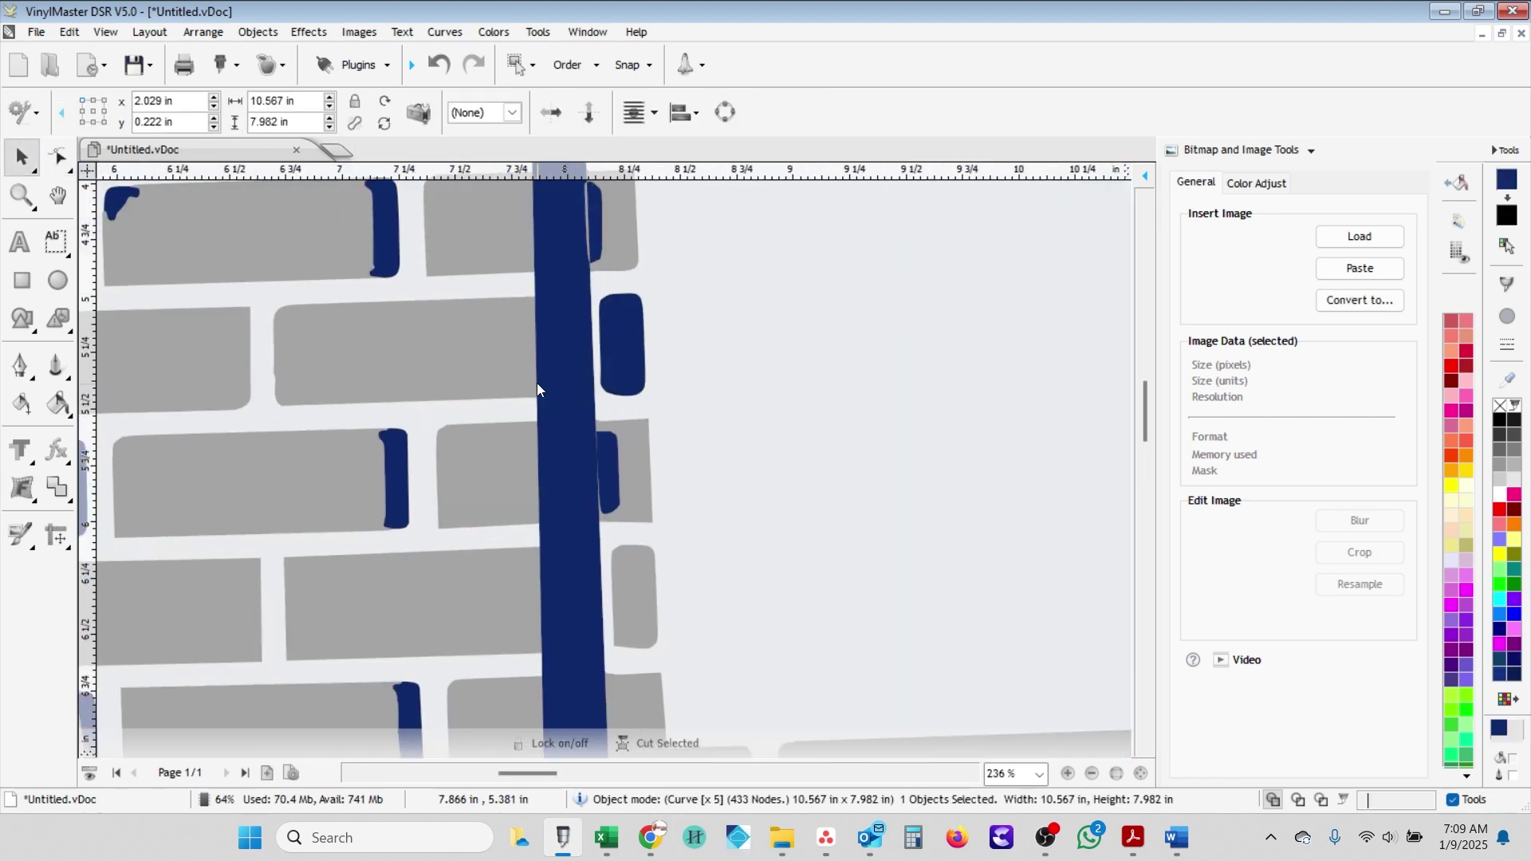
# - Knife-cut the bar's ragged right edge and close the curve with Close Curve (Smooth)
pyautogui.press('k')
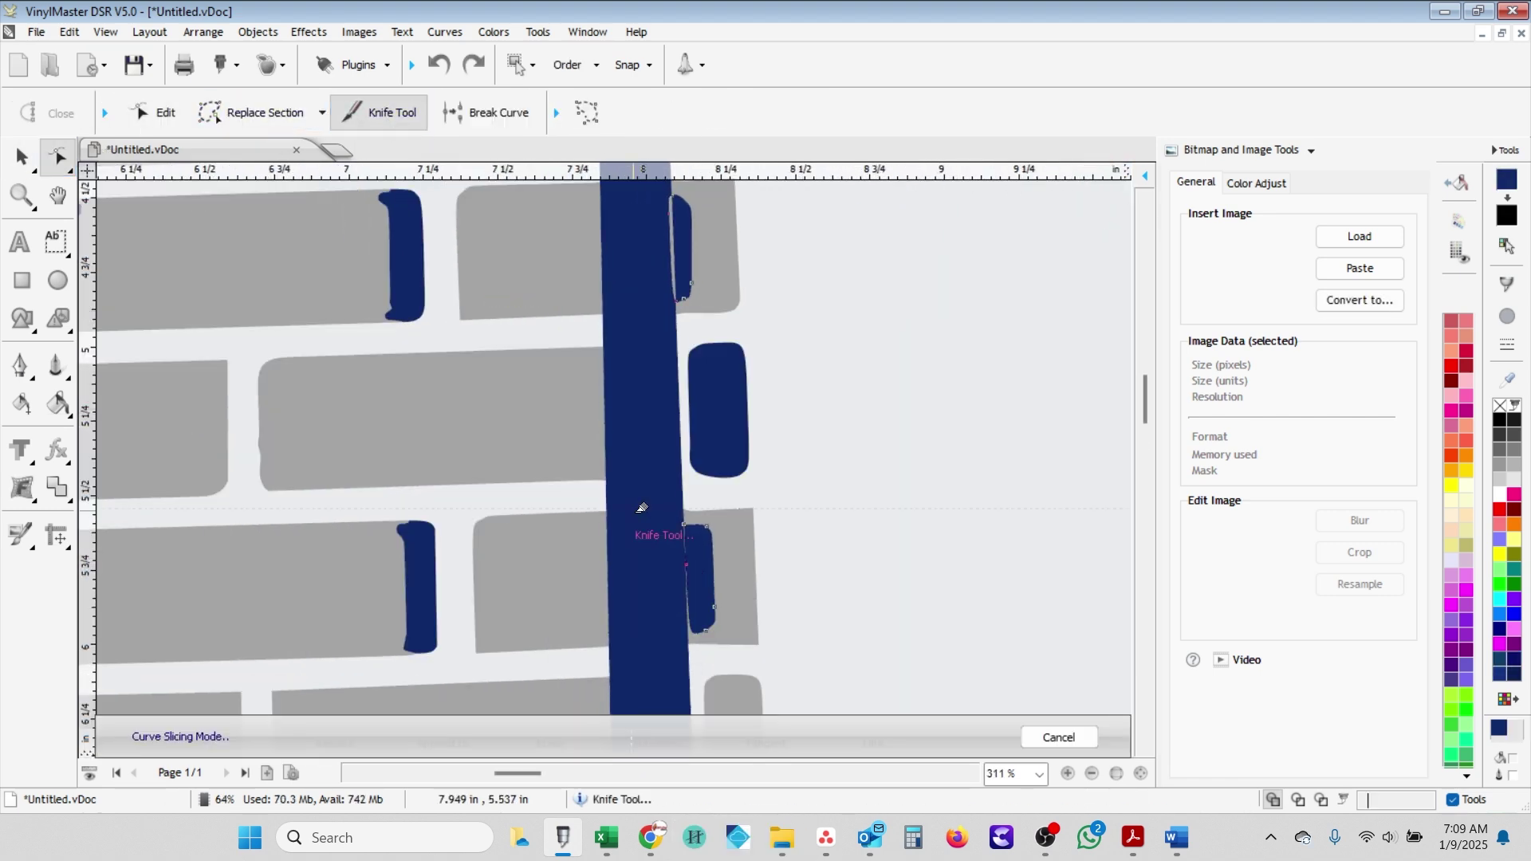
pyautogui.click(687, 562)
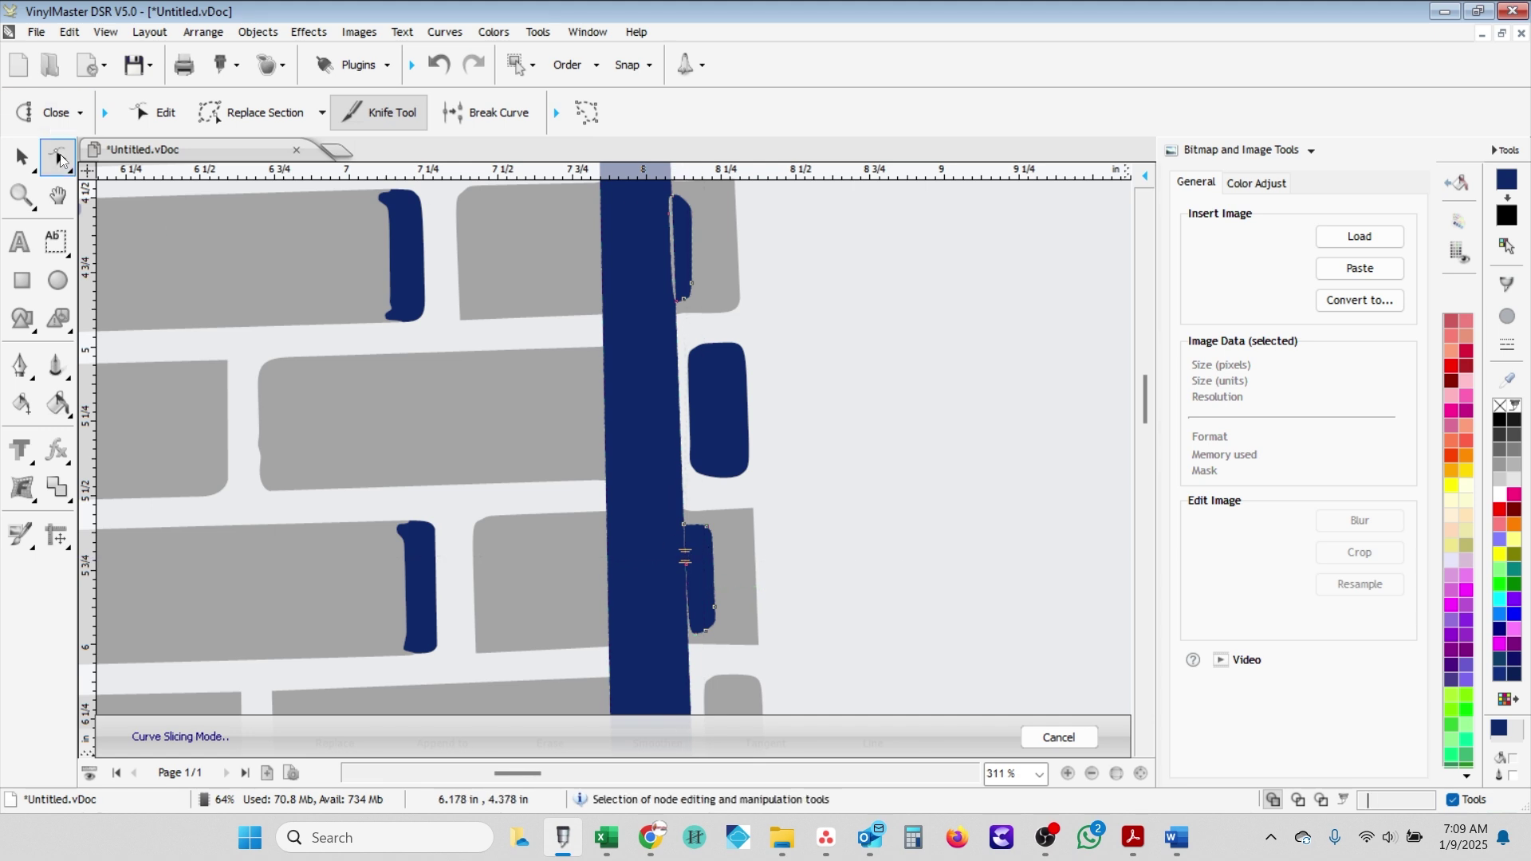
pyautogui.click(56, 113)
pyautogui.click(64, 177)
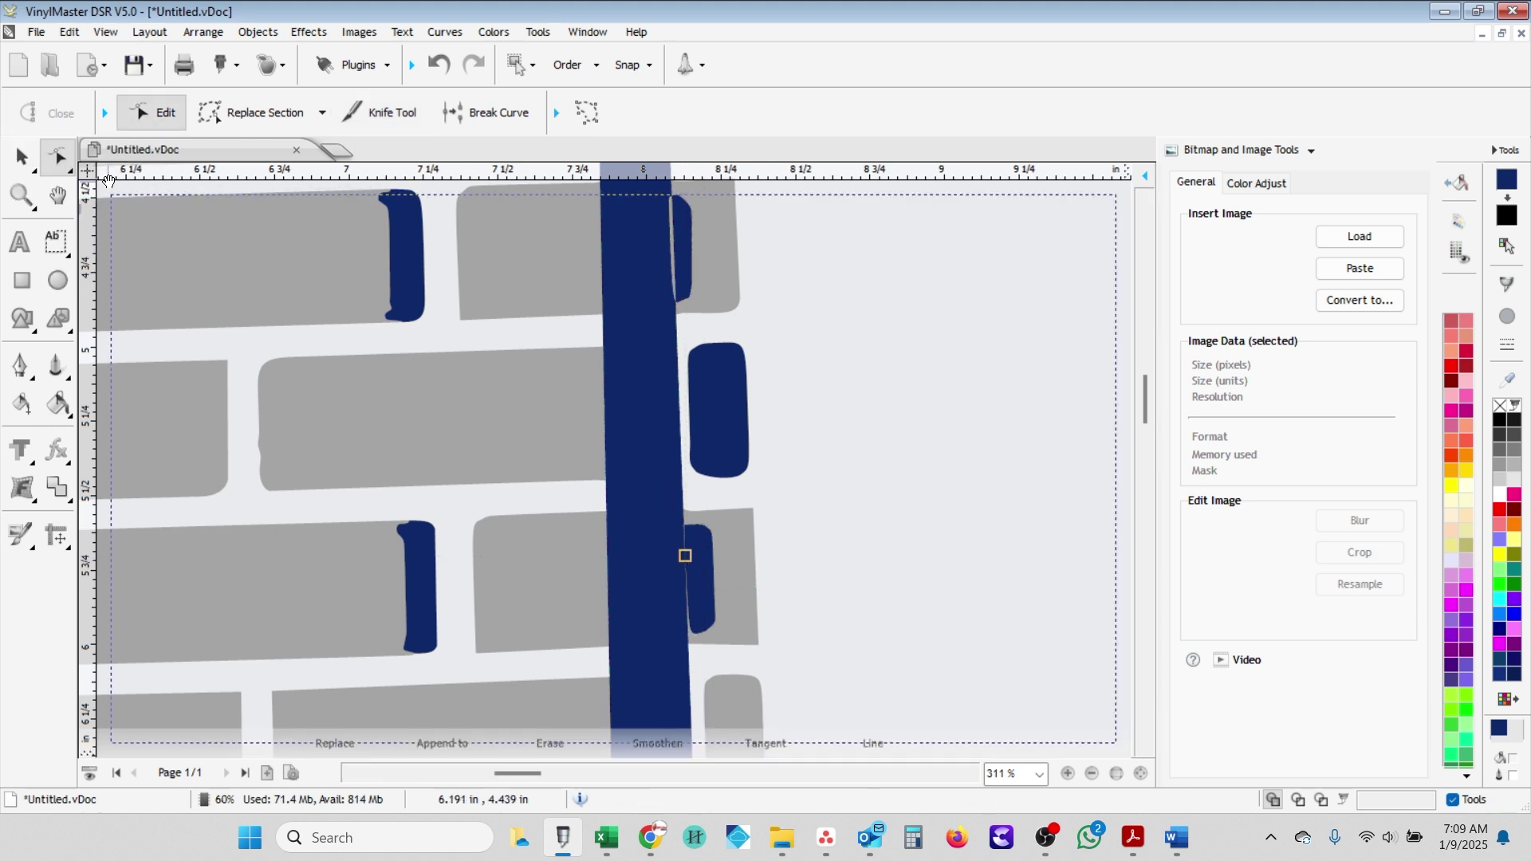
pyautogui.press('k')
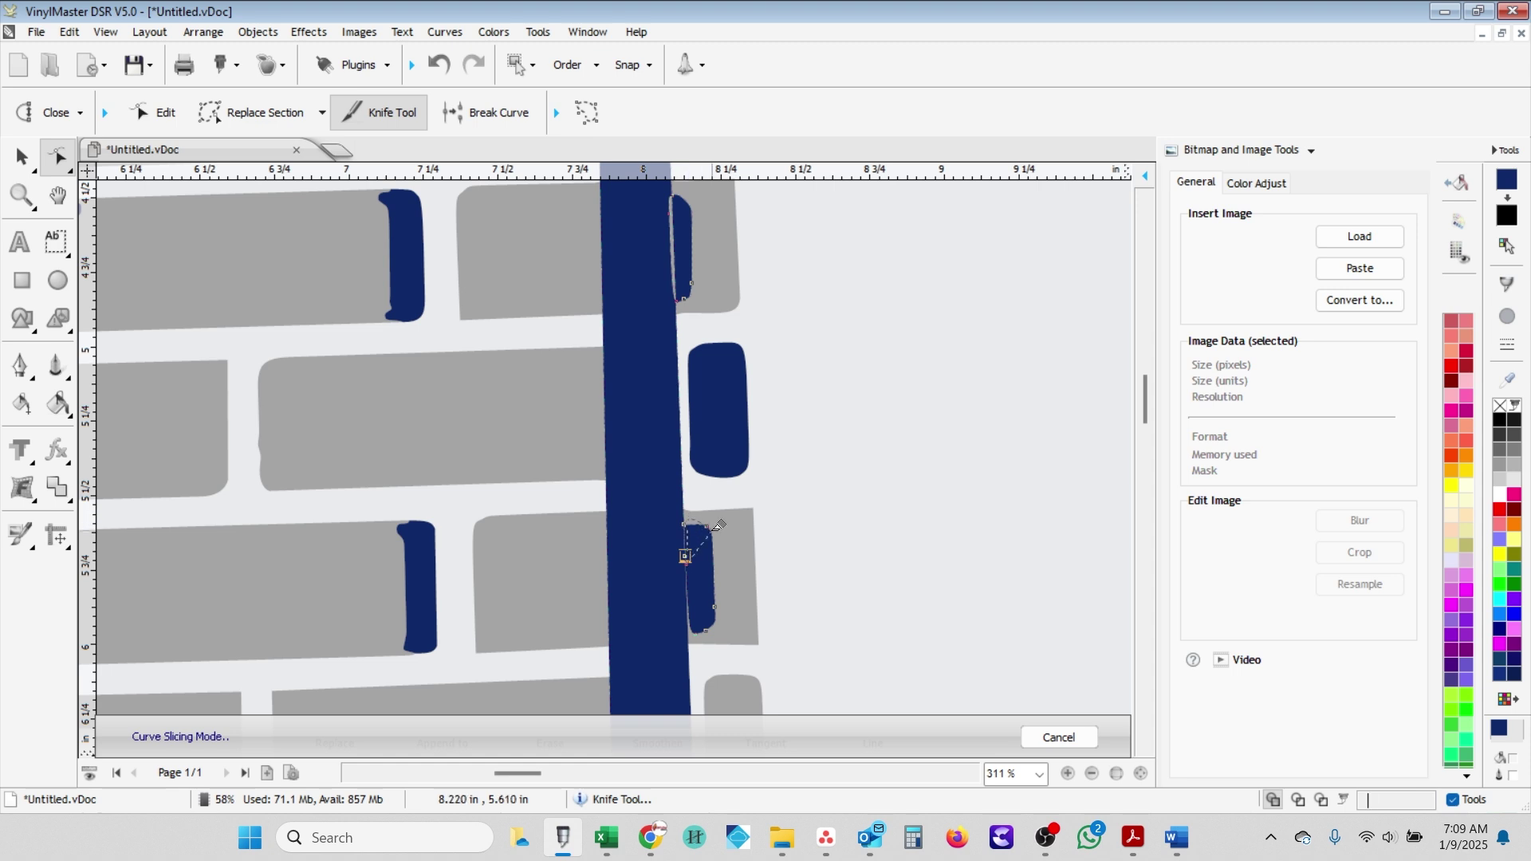
# - Knife-cut a thin sliver off the bar's right edge and drag its curve out into a narrow teardrop
pyautogui.click(705, 634)
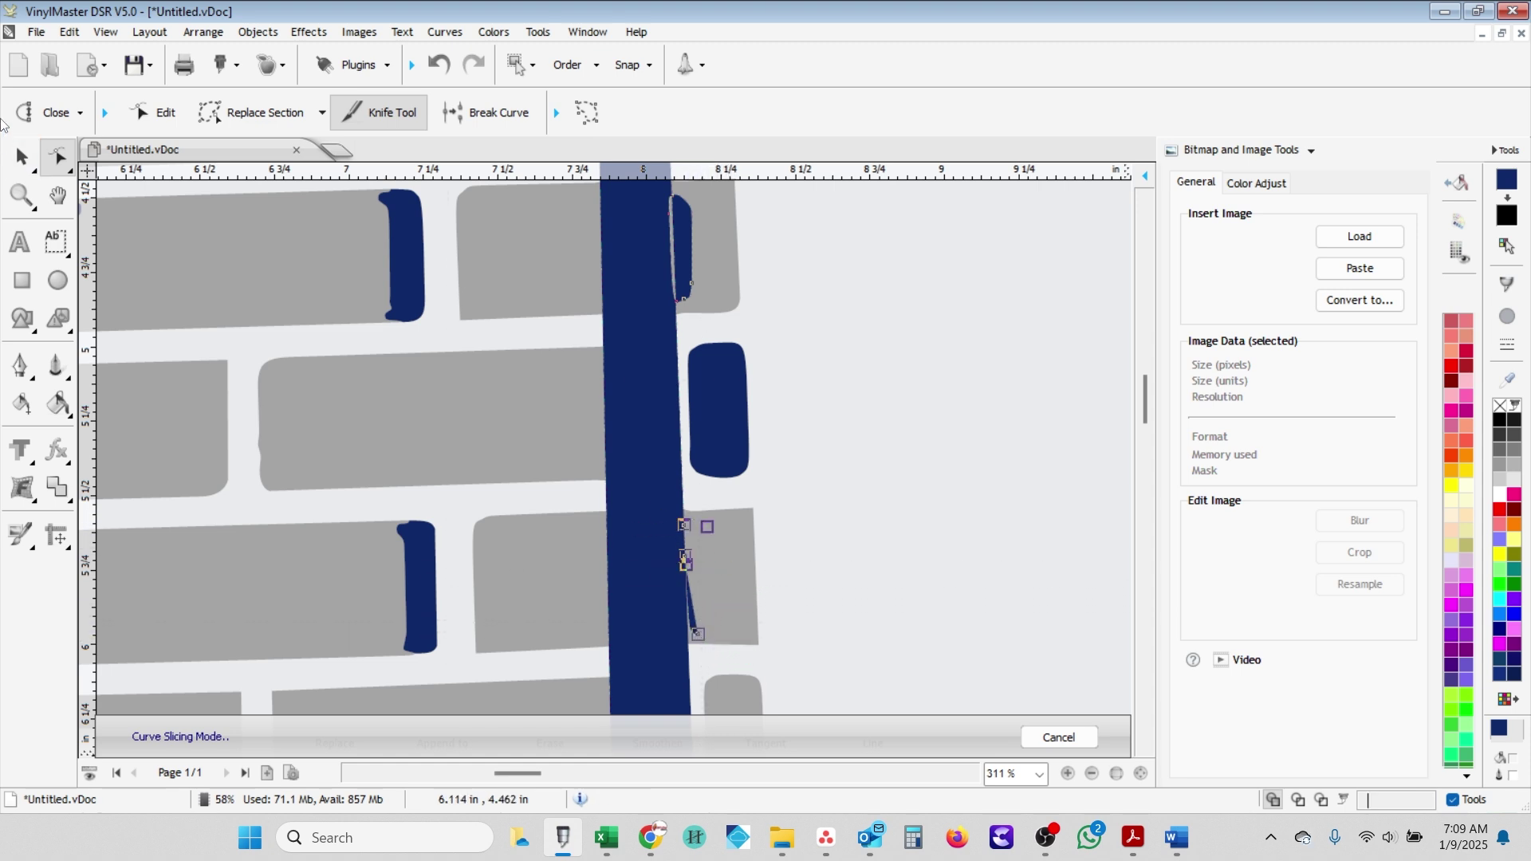
pyautogui.click(20, 158)
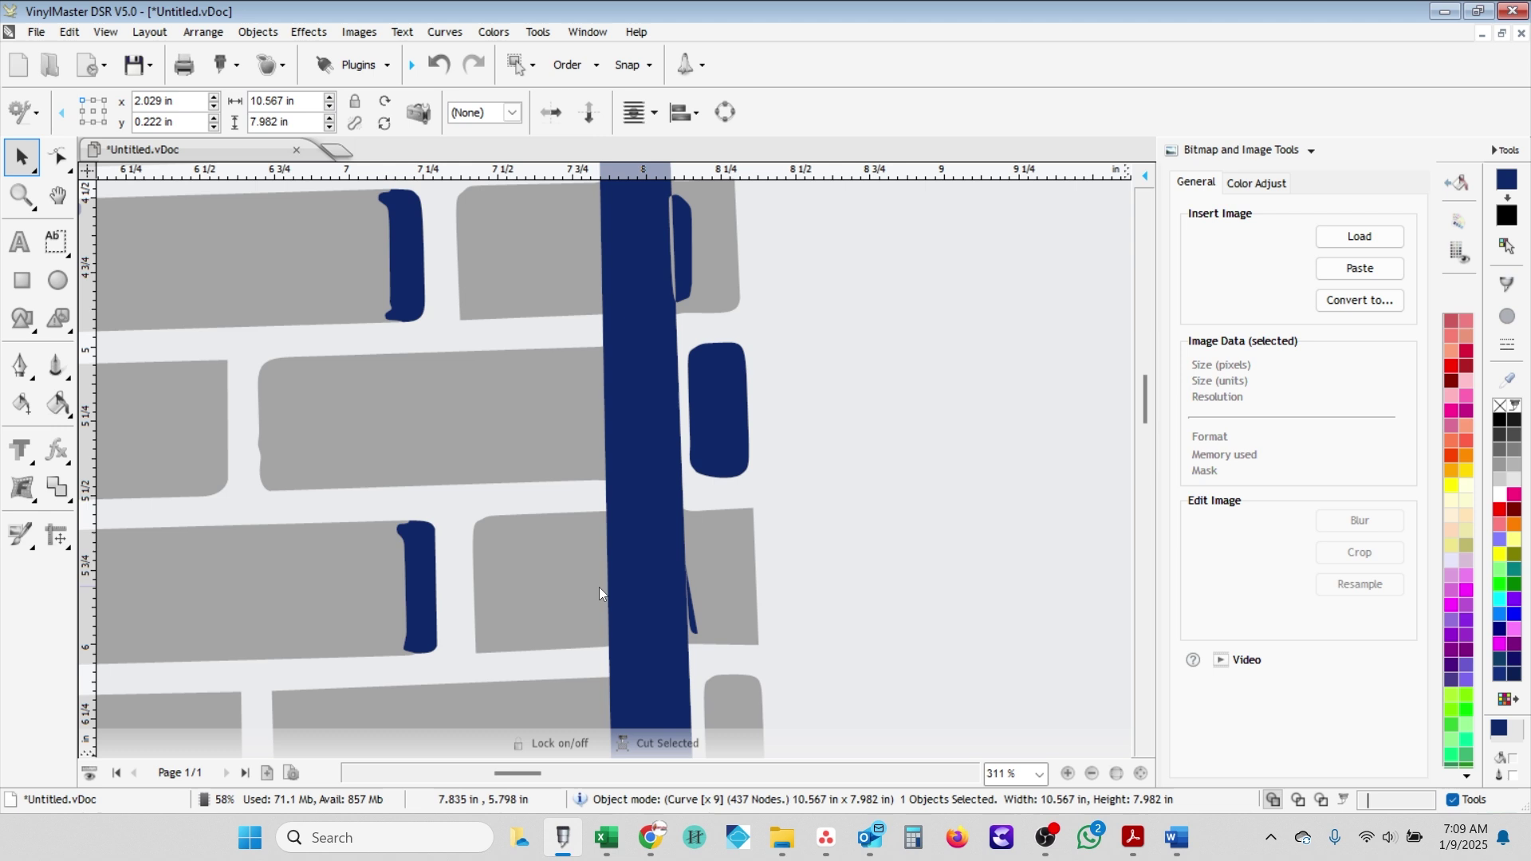
pyautogui.doubleClick(697, 620)
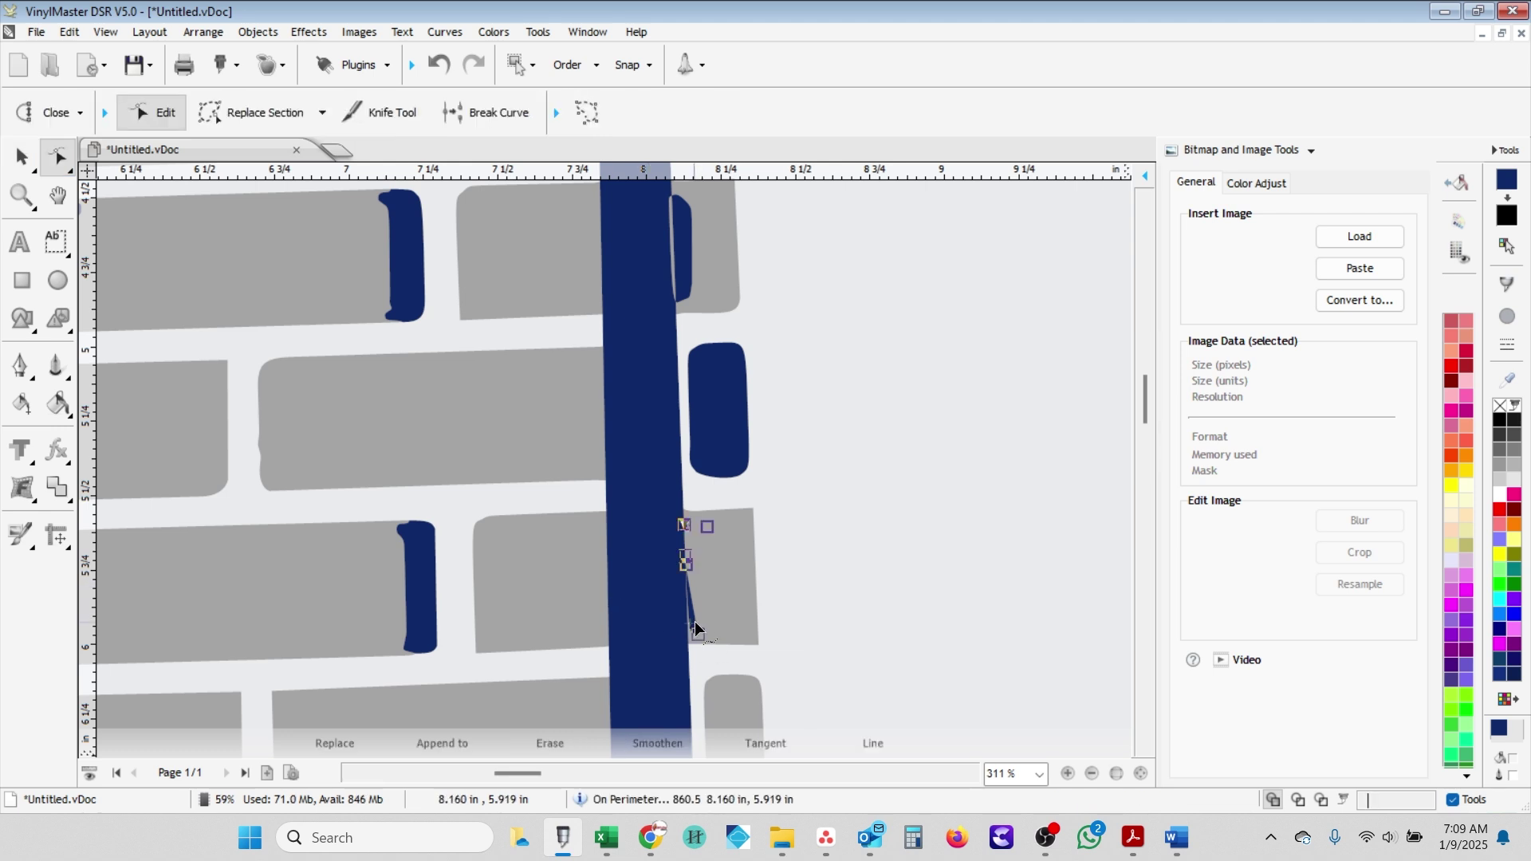
pyautogui.scroll(-3, 695, 620)
pyautogui.scroll(3, 611, 433)
pyautogui.scroll(1, 615, 437)
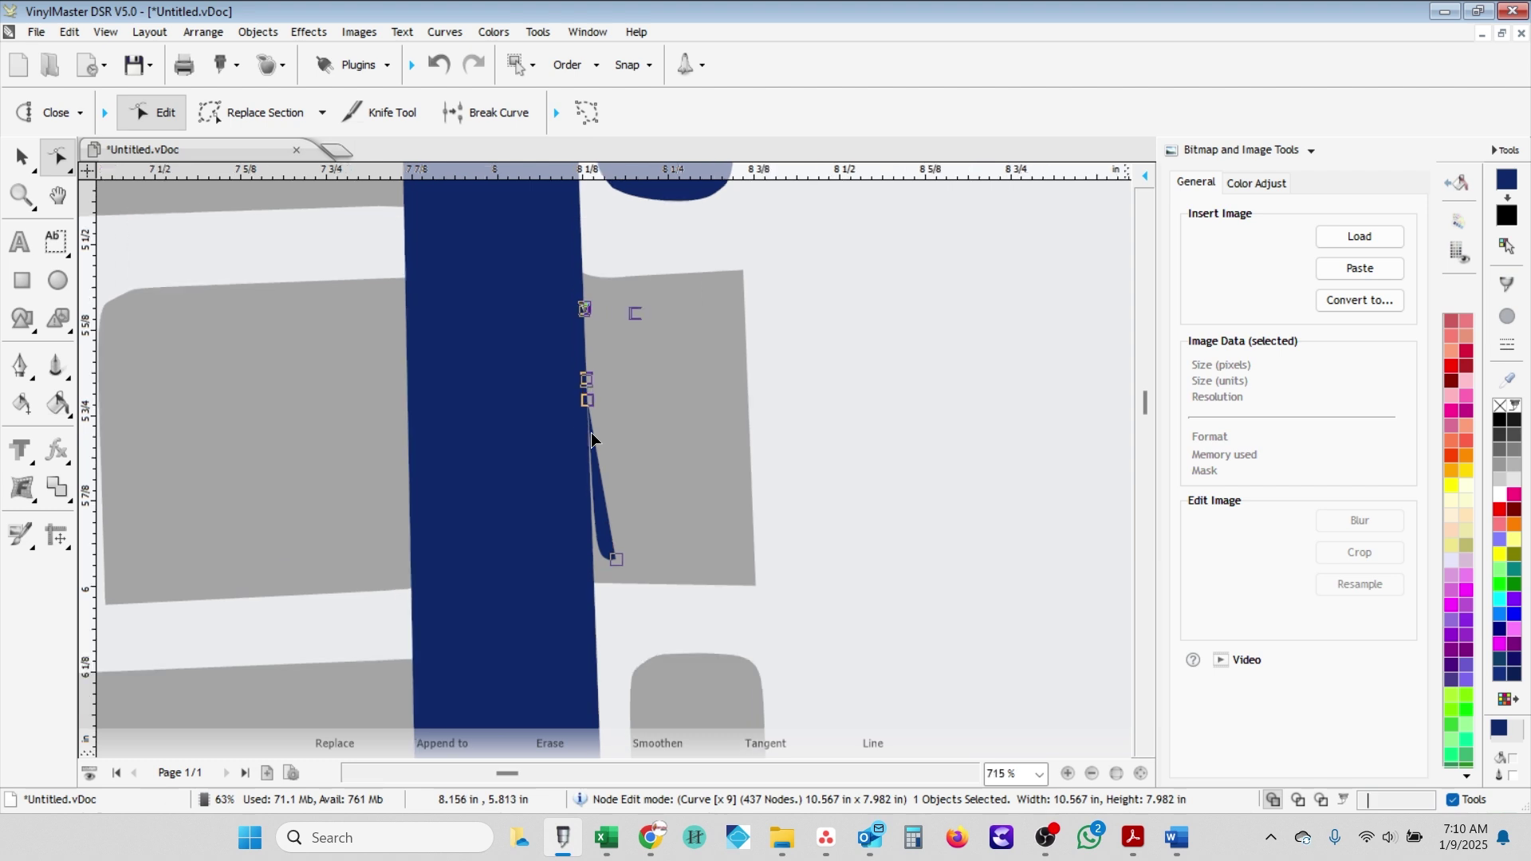
pyautogui.moveTo(596, 515)
pyautogui.mouseDown()
pyautogui.moveTo(663, 527)
pyautogui.moveTo(691, 501)
pyautogui.mouseUp()
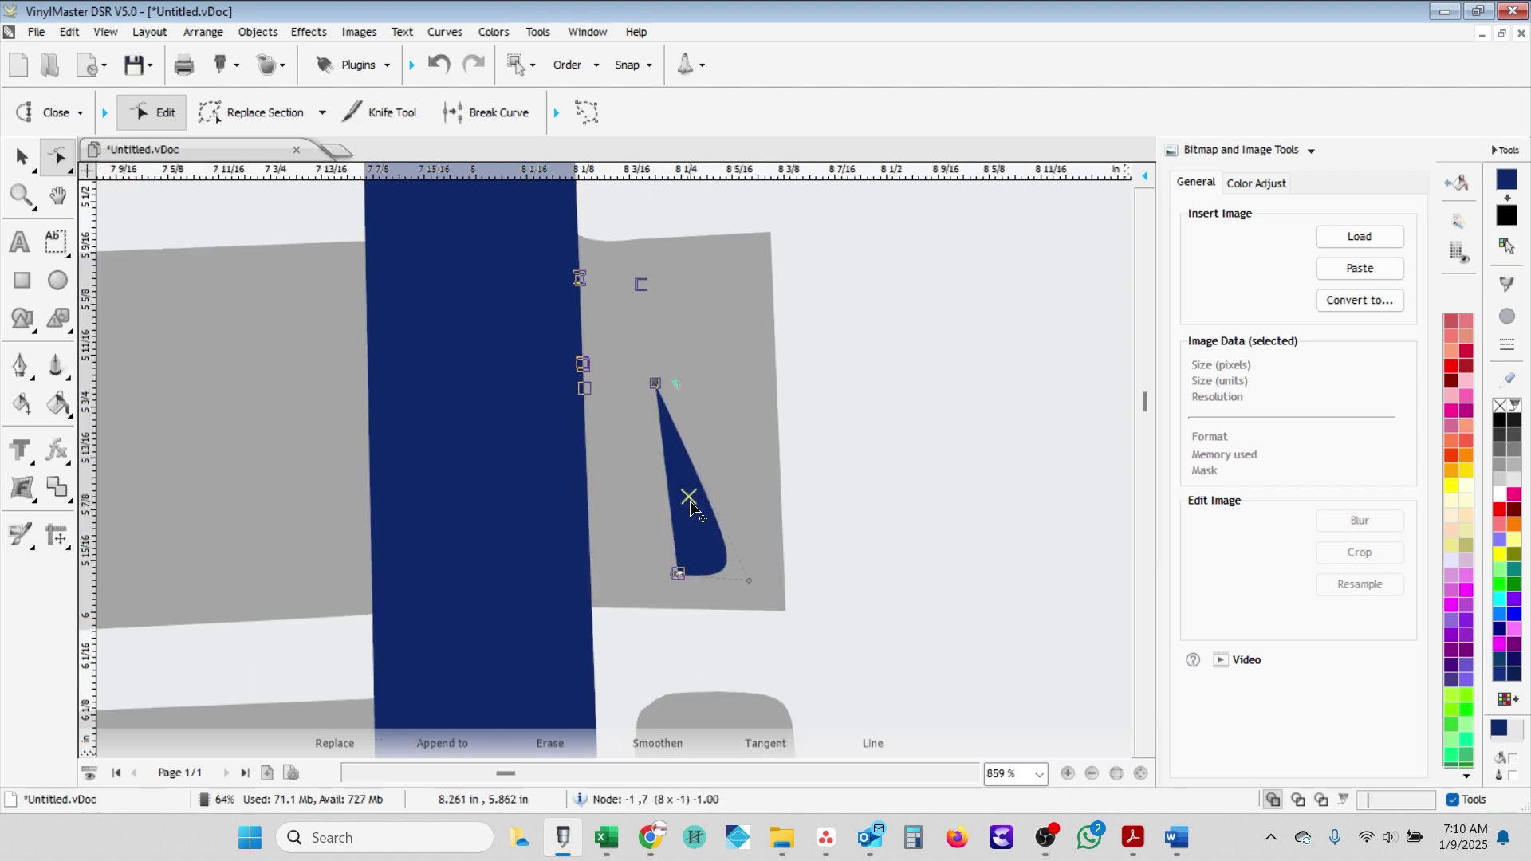
pyautogui.click(22, 157)
pyautogui.click(669, 445)
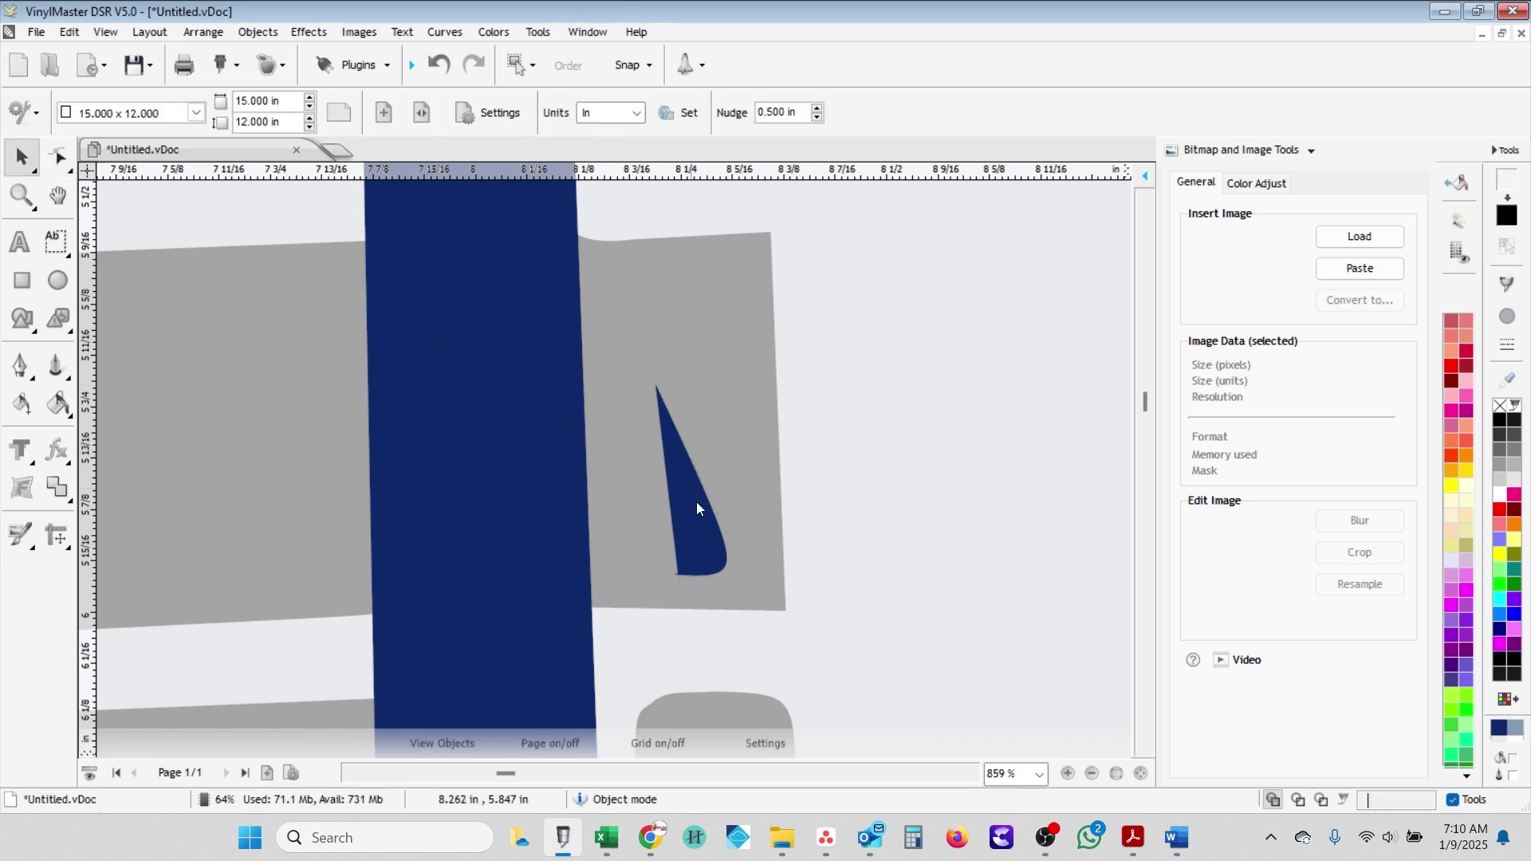
pyautogui.scroll(-2, 702, 508)
# - Close the teardrop's curve, then break it at its bottom node
pyautogui.click(652, 509)
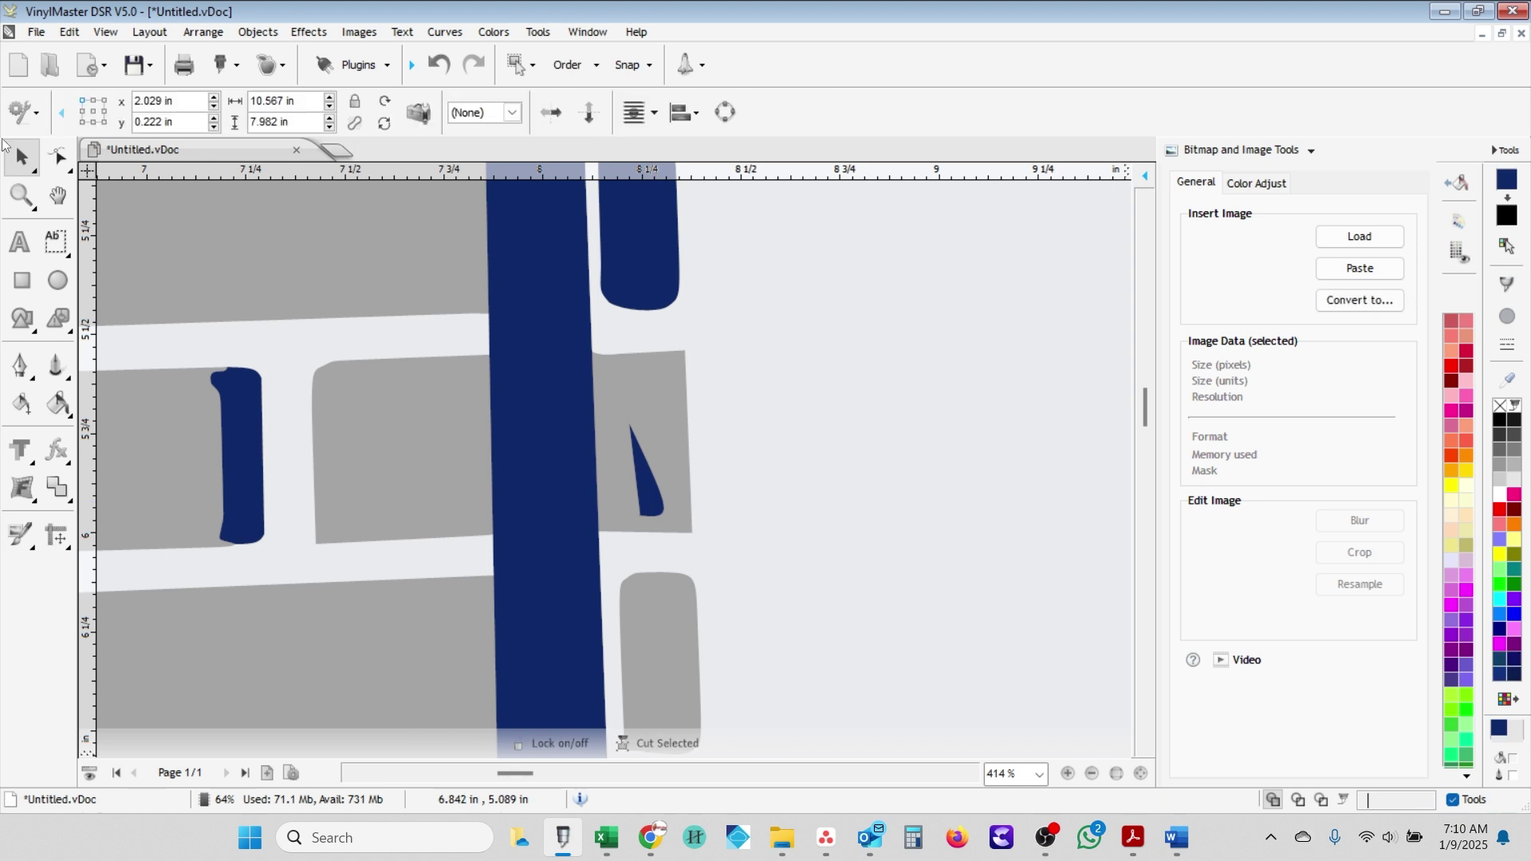
pyautogui.click(58, 156)
pyautogui.click(54, 114)
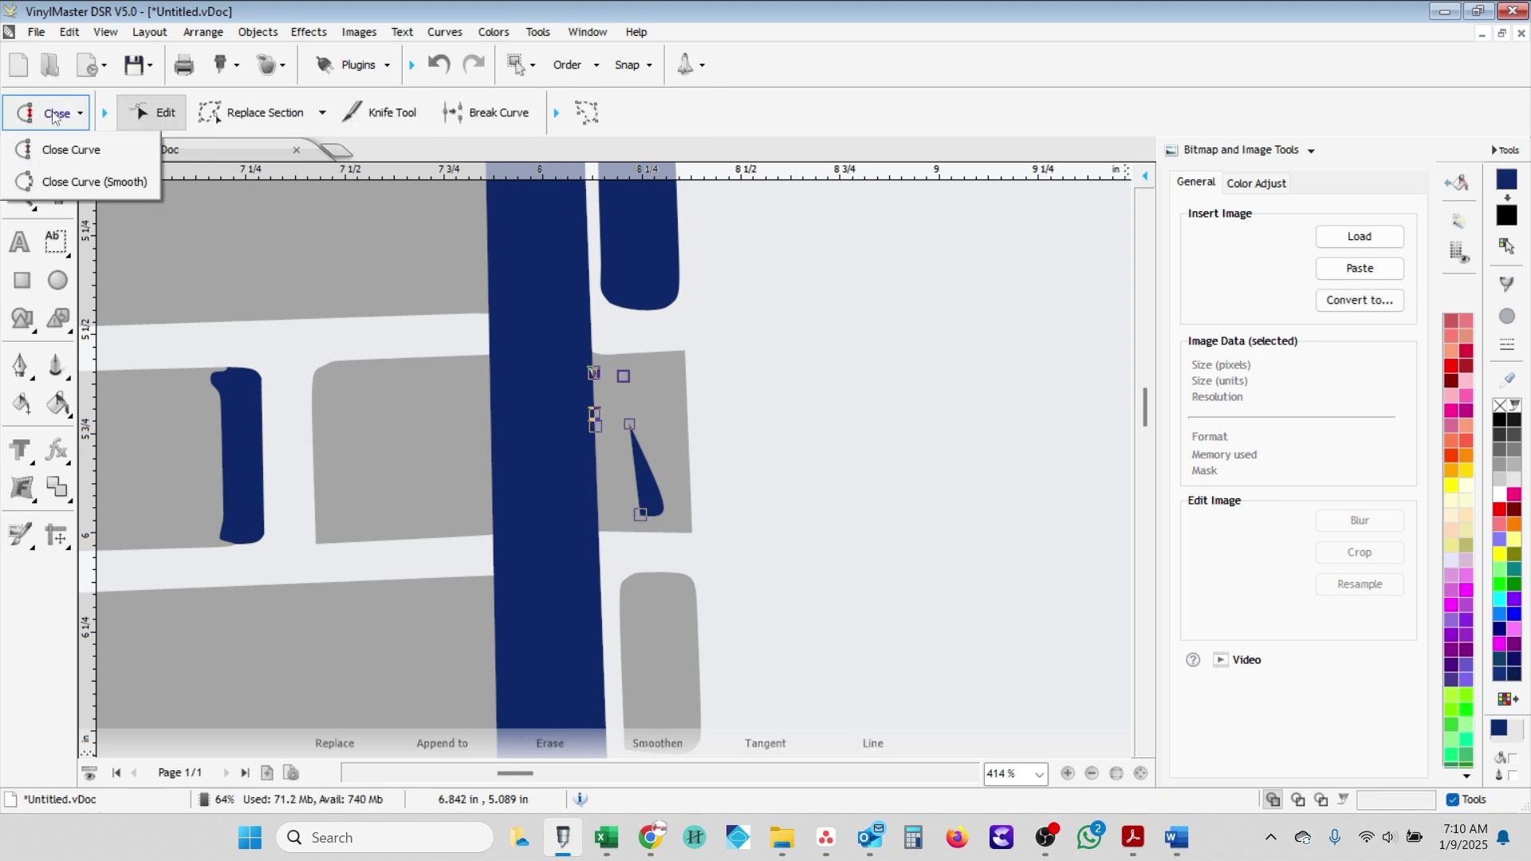
pyautogui.click(68, 150)
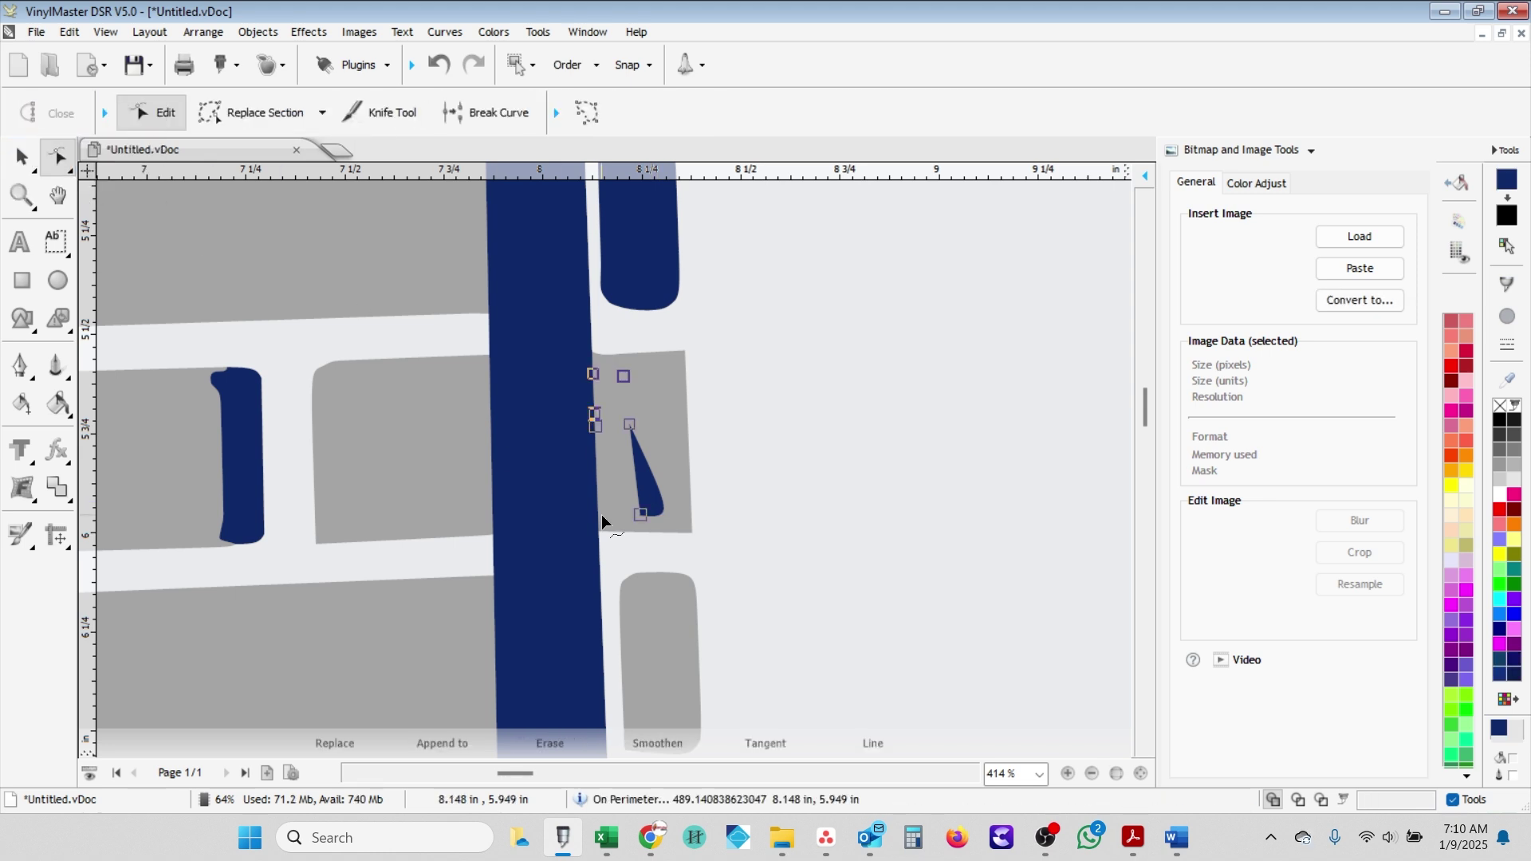
pyautogui.click(662, 499)
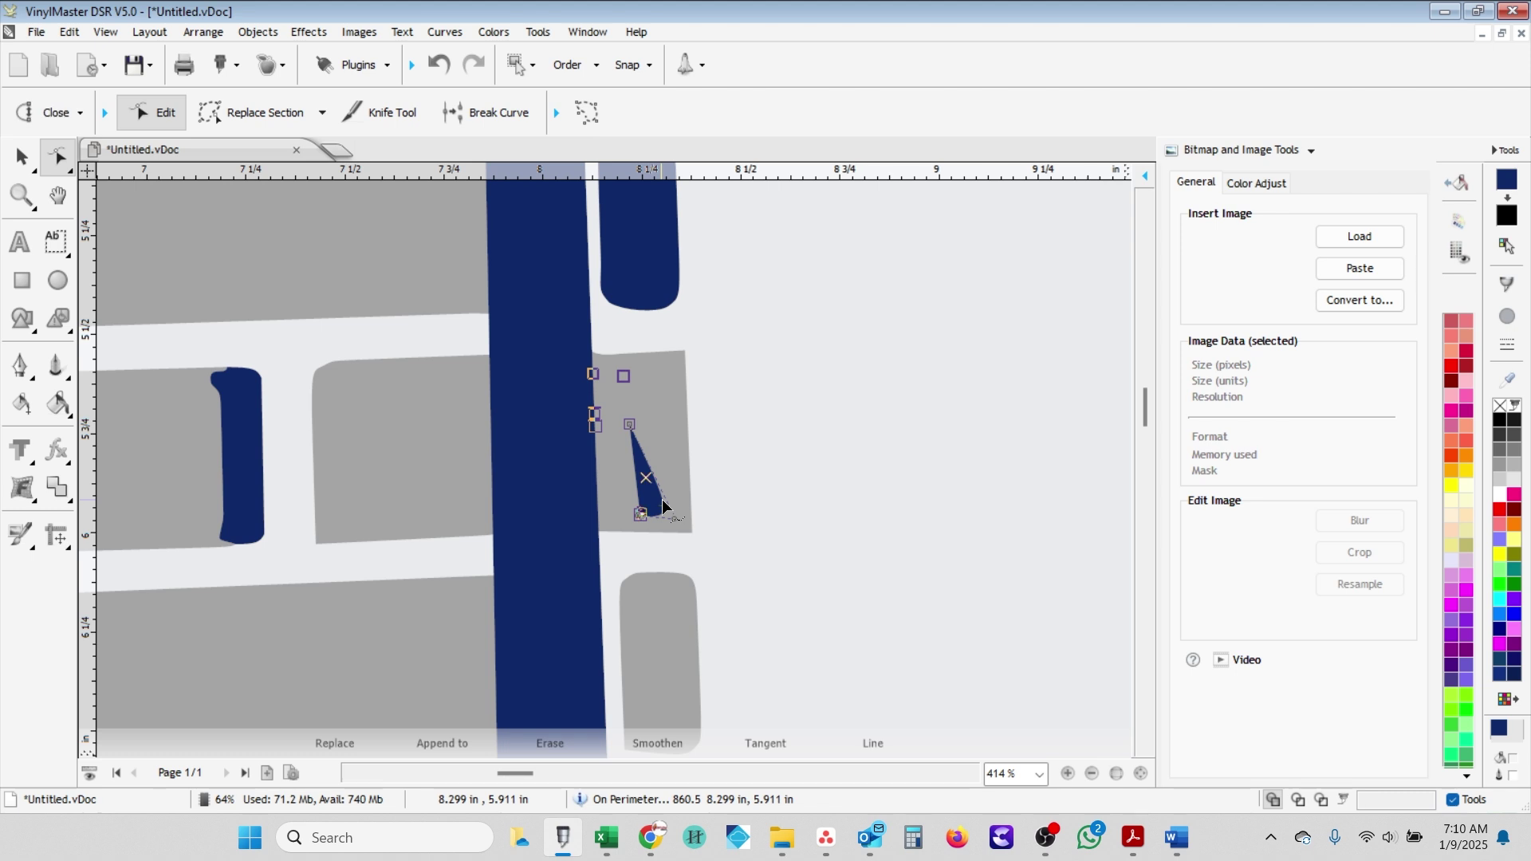
pyautogui.press('b')
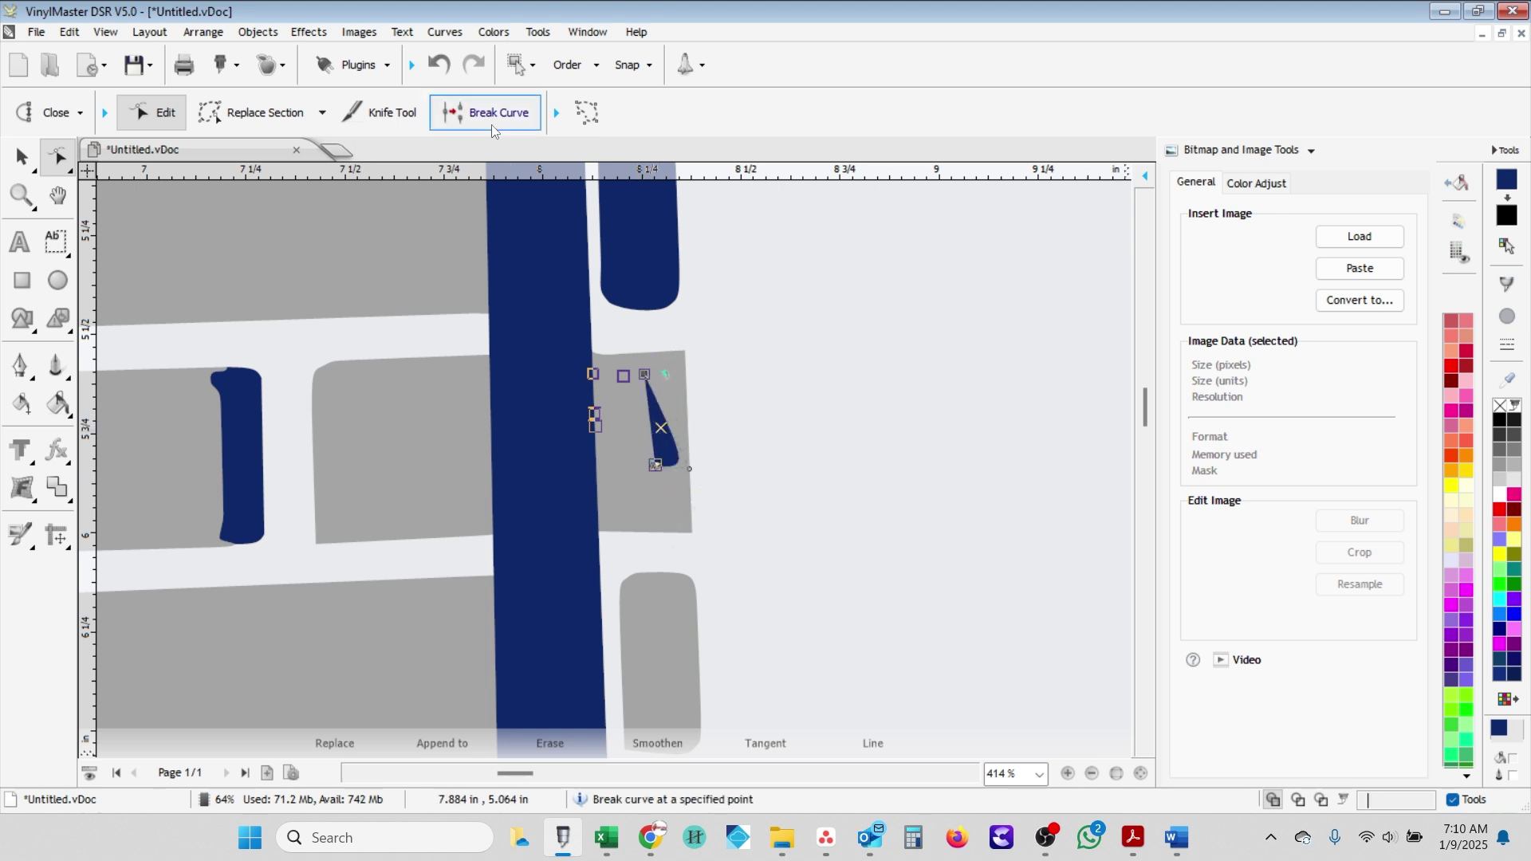
pyautogui.scroll(1, 608, 514)
pyautogui.click(609, 517)
# - Erase most of the teardrop with Erase Section, leaving a 0.205 × 0.454 in navy remnant
pyautogui.click(255, 113)
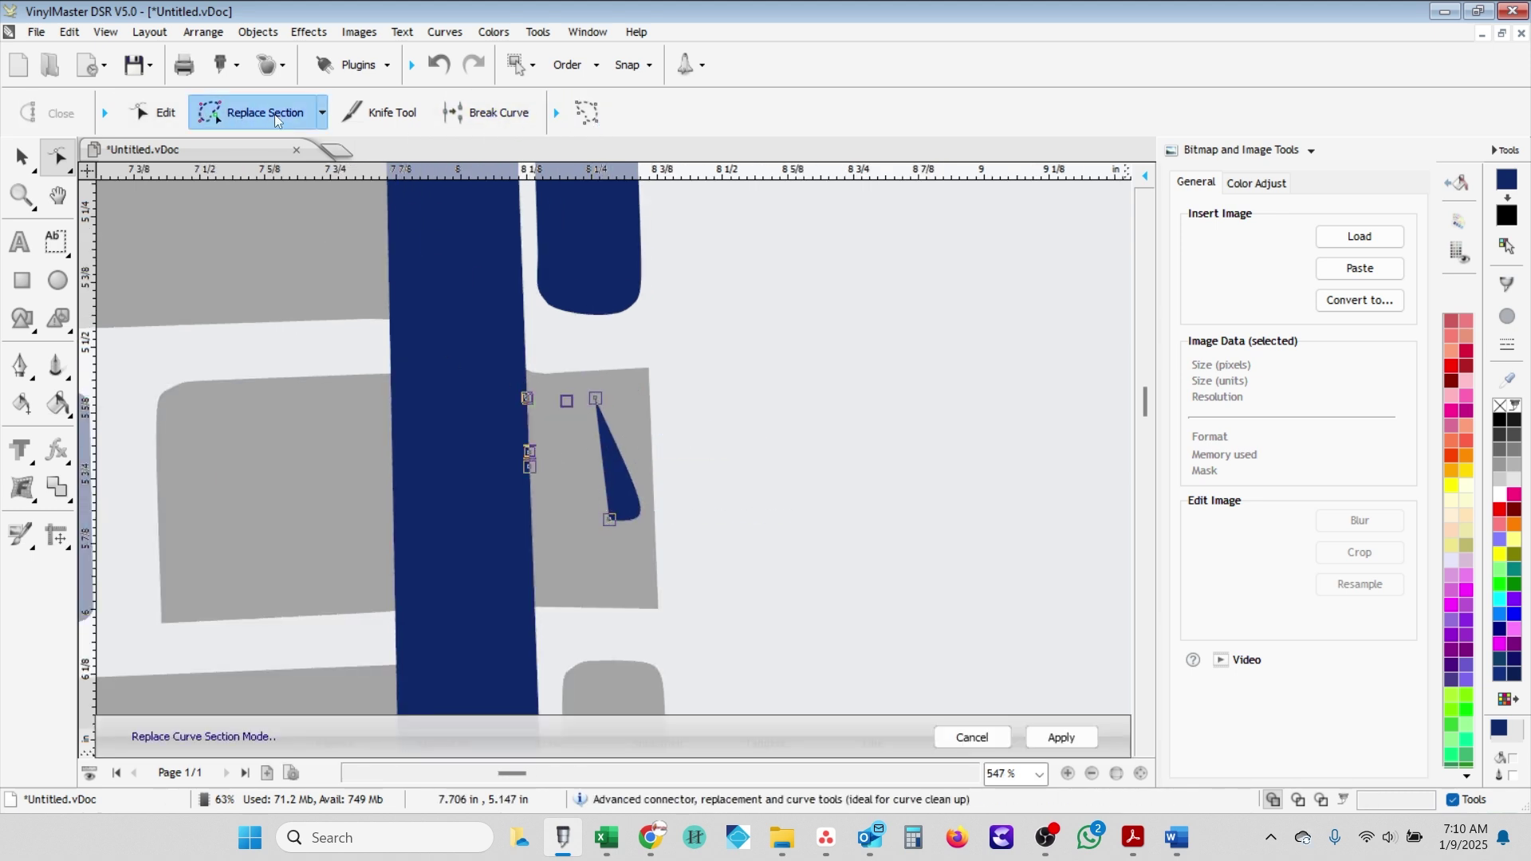
pyautogui.click(322, 112)
pyautogui.click(255, 317)
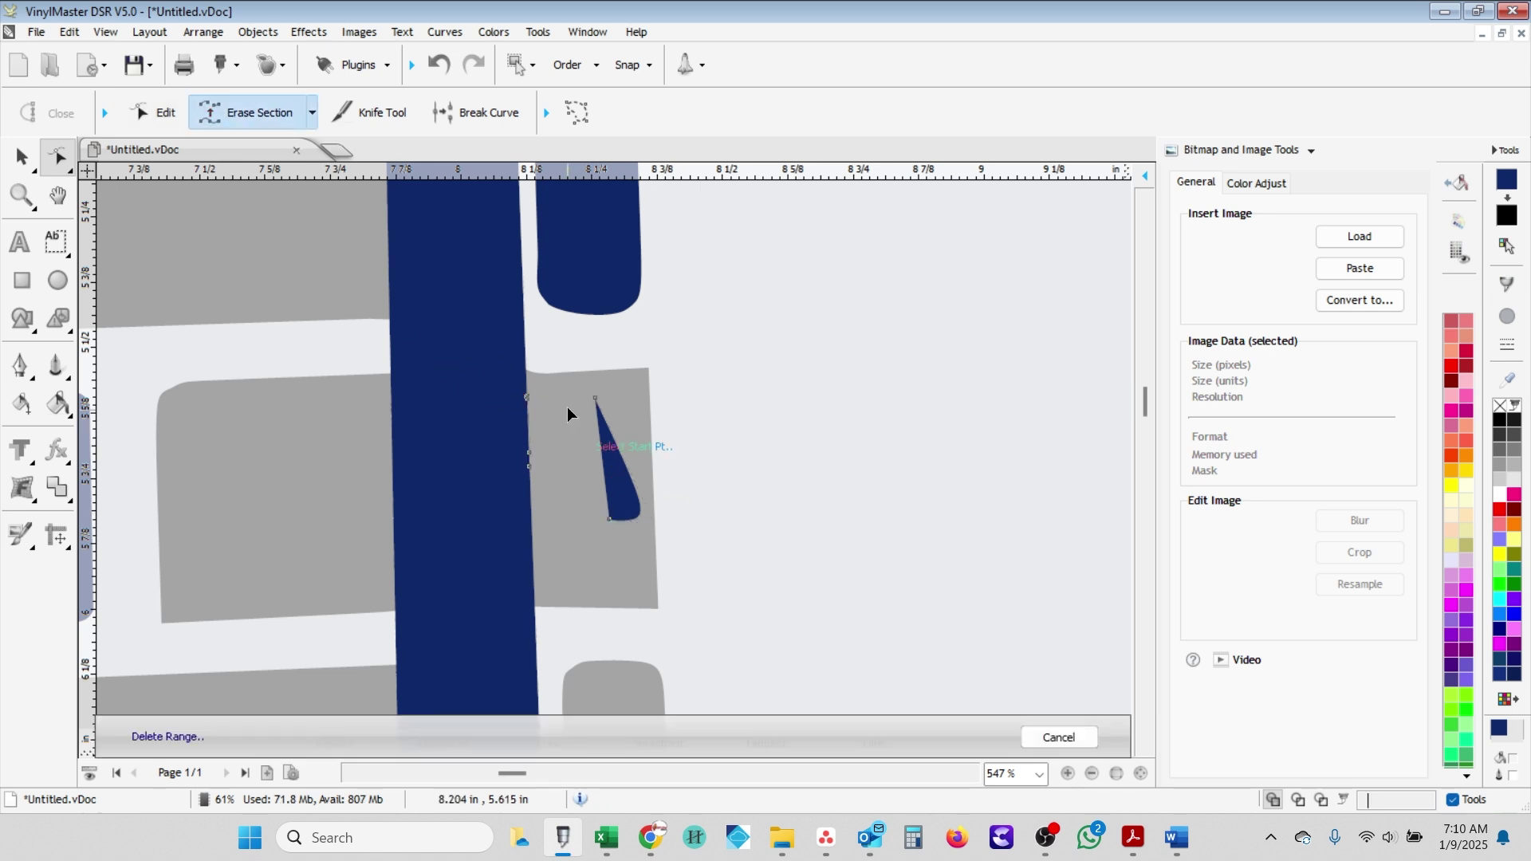
pyautogui.click(566, 401)
pyautogui.click(584, 444)
pyautogui.click(311, 112)
pyautogui.click(255, 315)
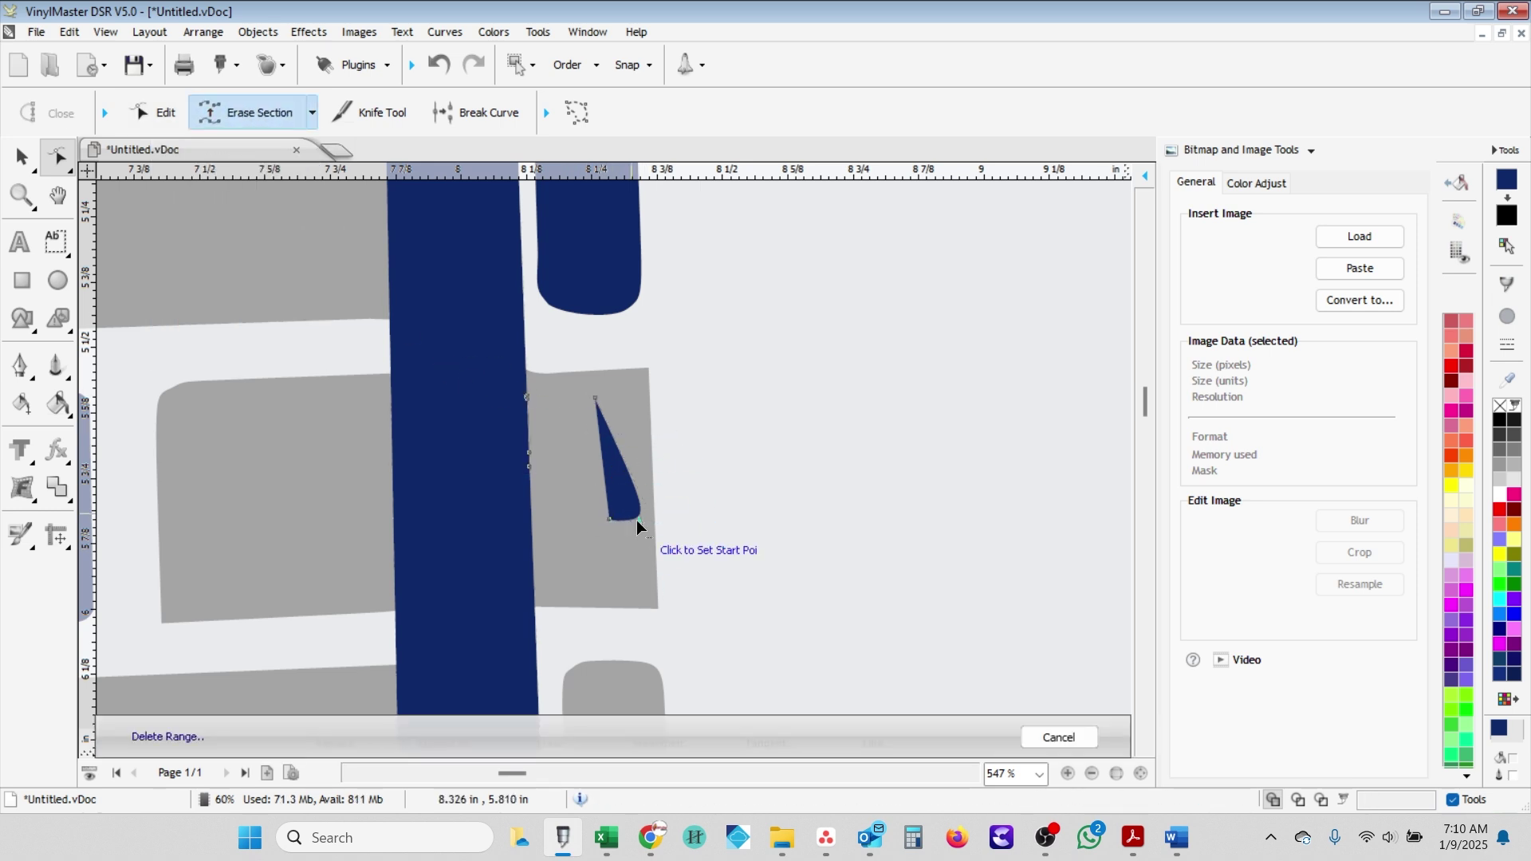
pyautogui.click(602, 407)
pyautogui.click(638, 519)
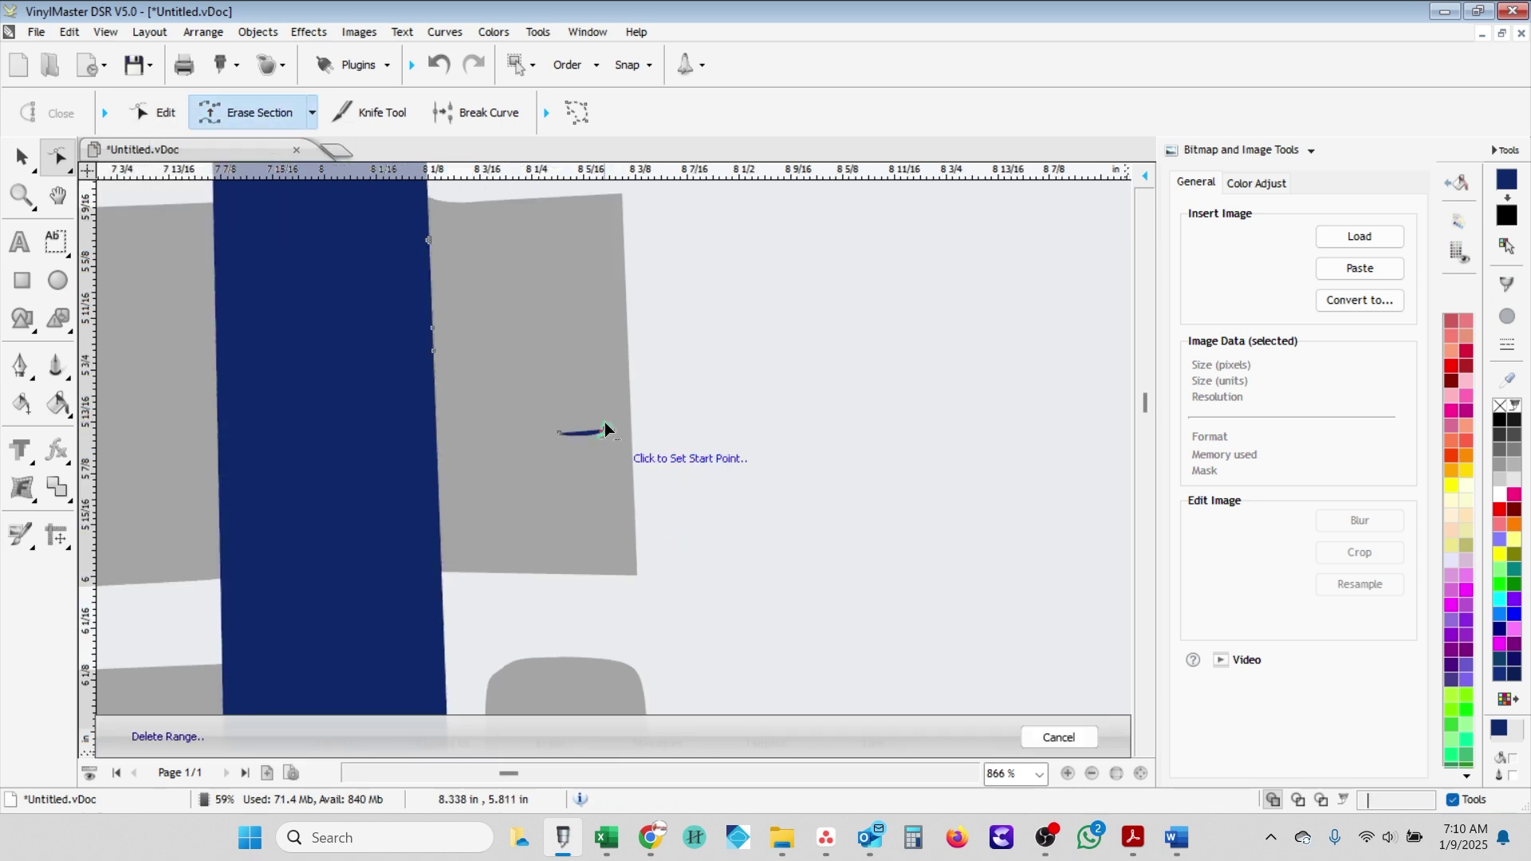
pyautogui.scroll(-3, 547, 346)
pyautogui.click(22, 156)
# - Erase the small blue piece's section from its bottom point up to its top point
pyautogui.scroll(1, 676, 527)
pyautogui.click(677, 526)
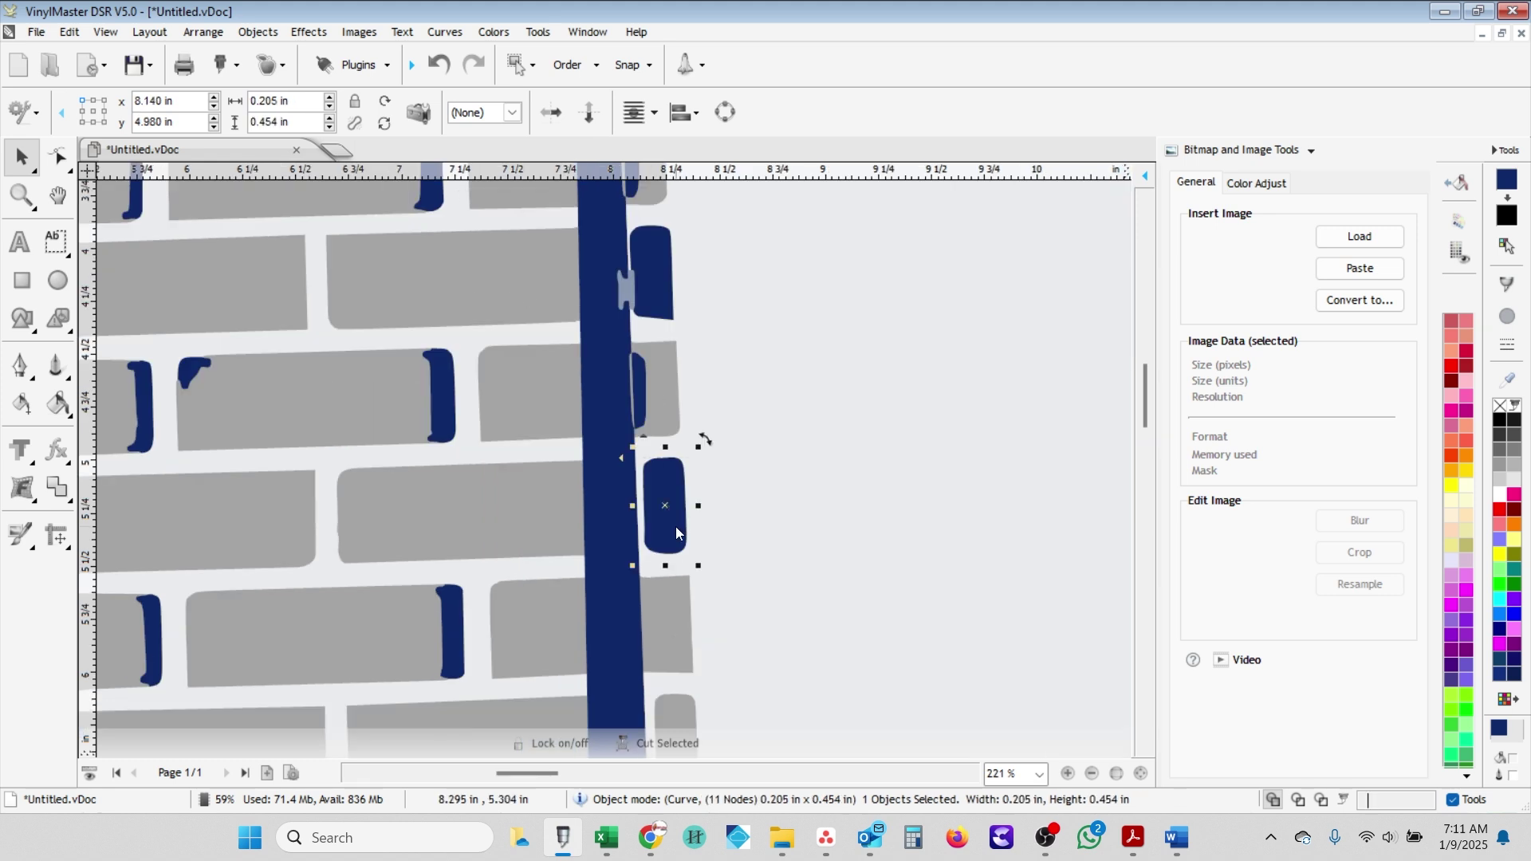
pyautogui.scroll(3, 600, 403)
pyautogui.click(57, 156)
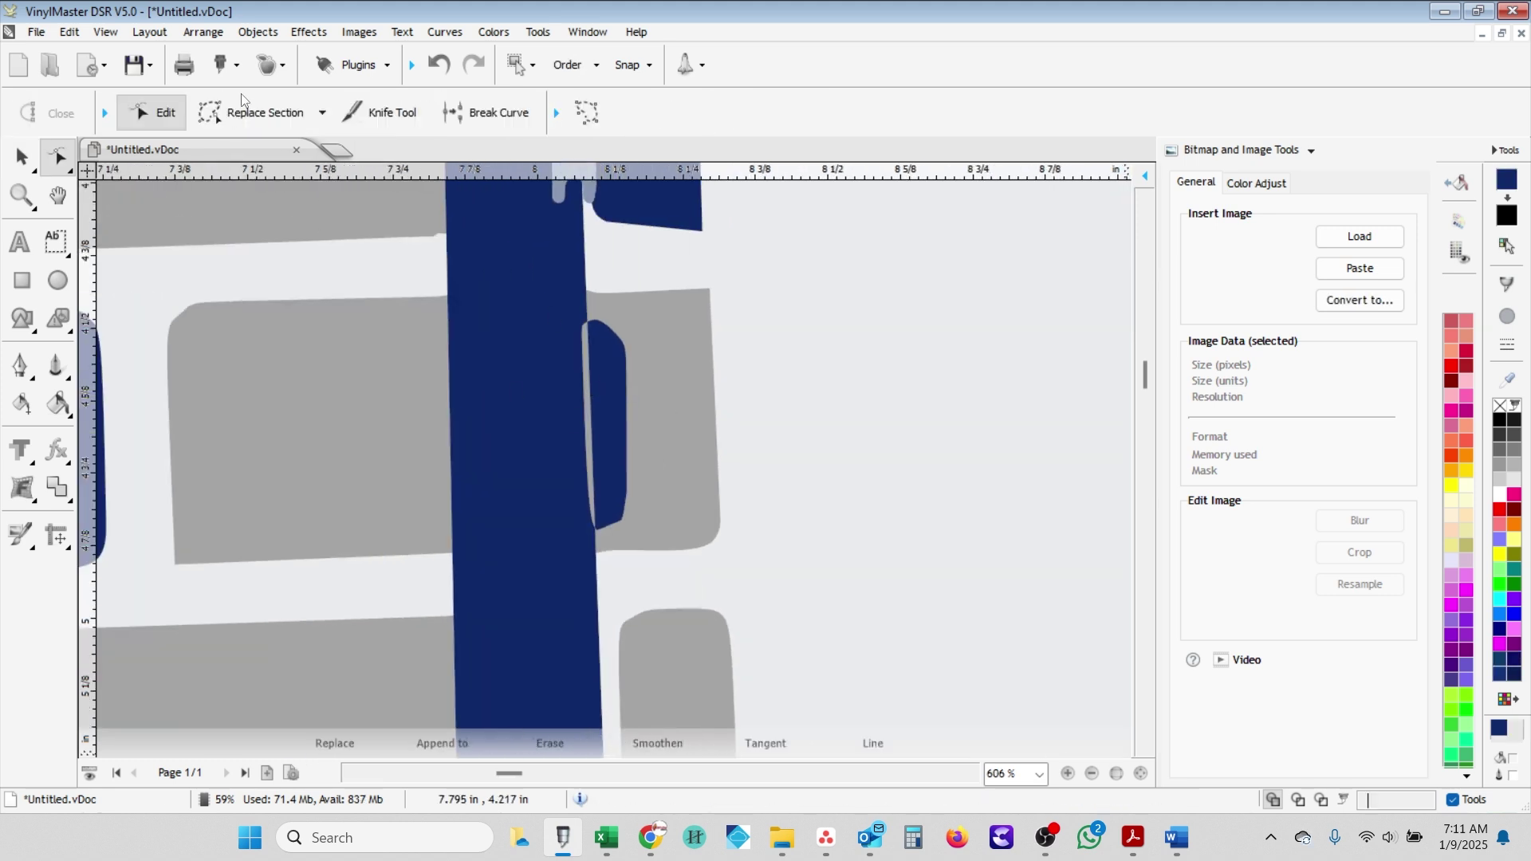
pyautogui.click(312, 113)
pyautogui.click(239, 311)
pyautogui.click(596, 528)
pyautogui.click(596, 322)
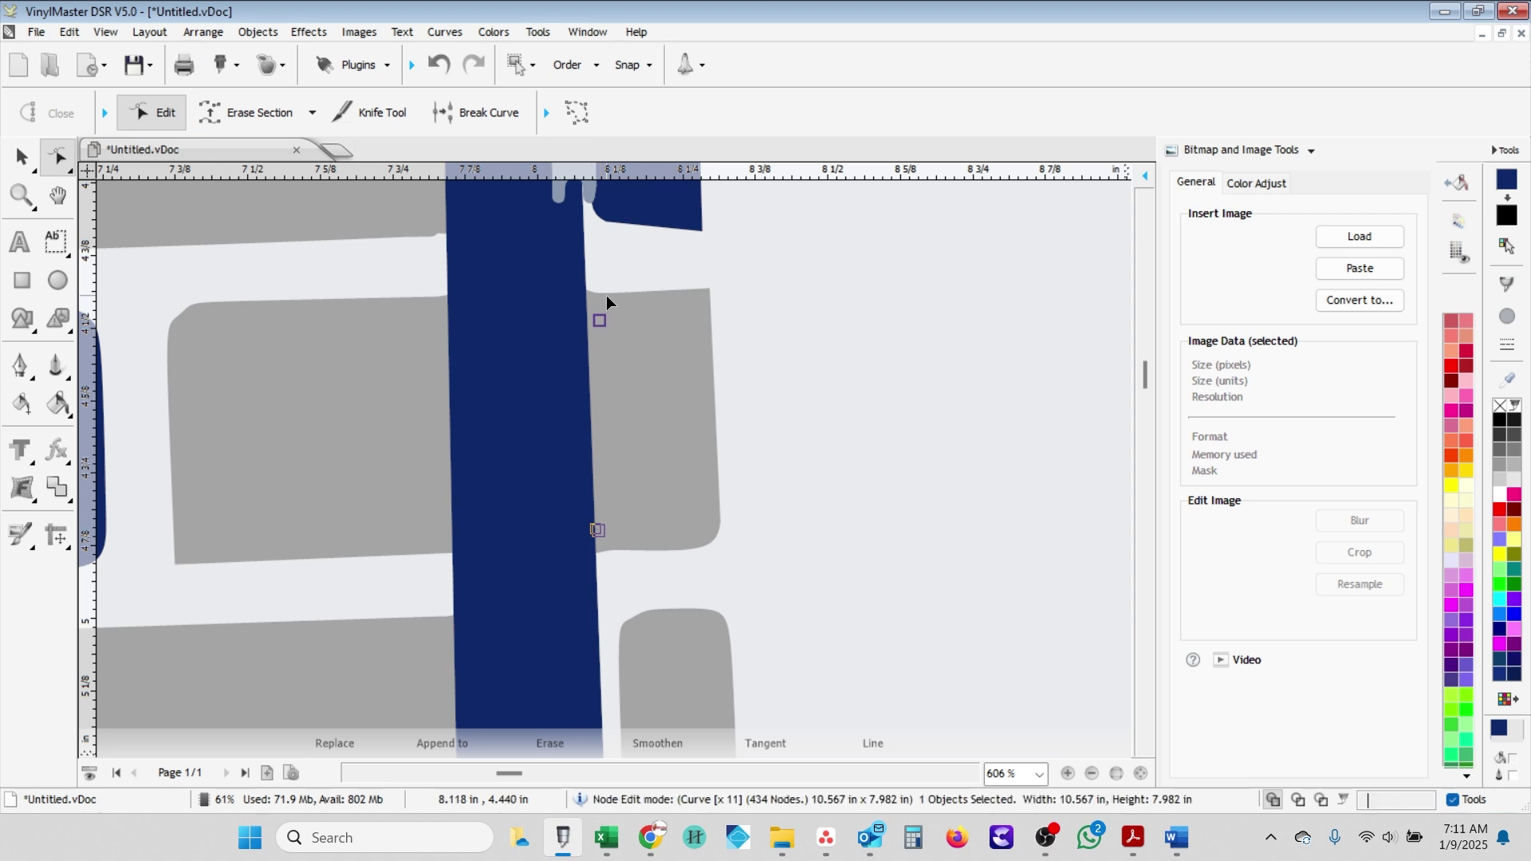
pyautogui.scroll(-1, 603, 309)
pyautogui.scroll(2, 638, 319)
# - Erase the cut-off blue piece's right edge, bottom edge and remaining outline
pyautogui.click(624, 416)
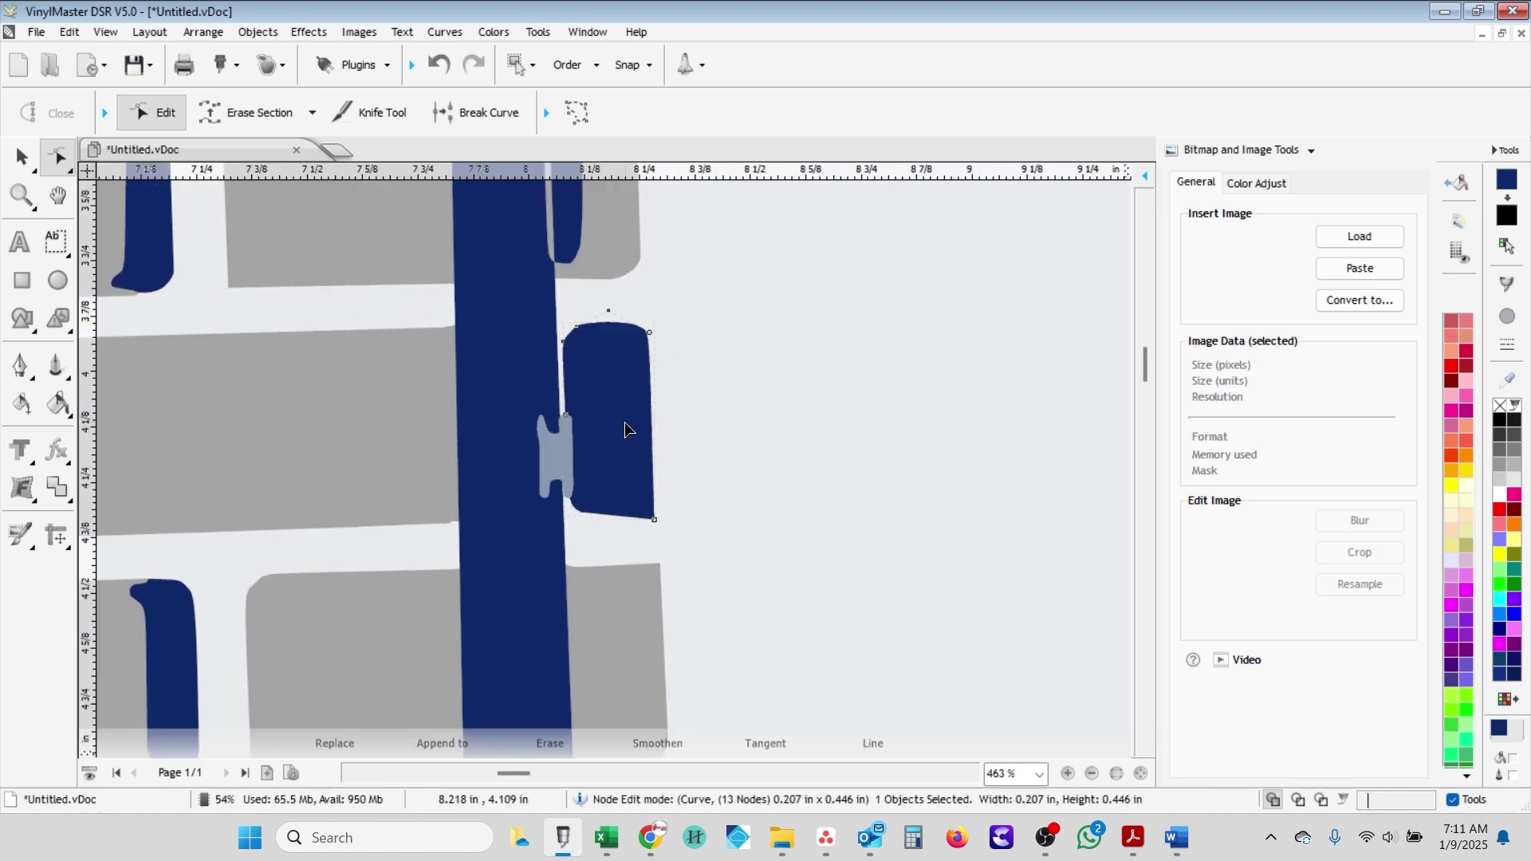
pyautogui.click(247, 112)
pyautogui.click(572, 499)
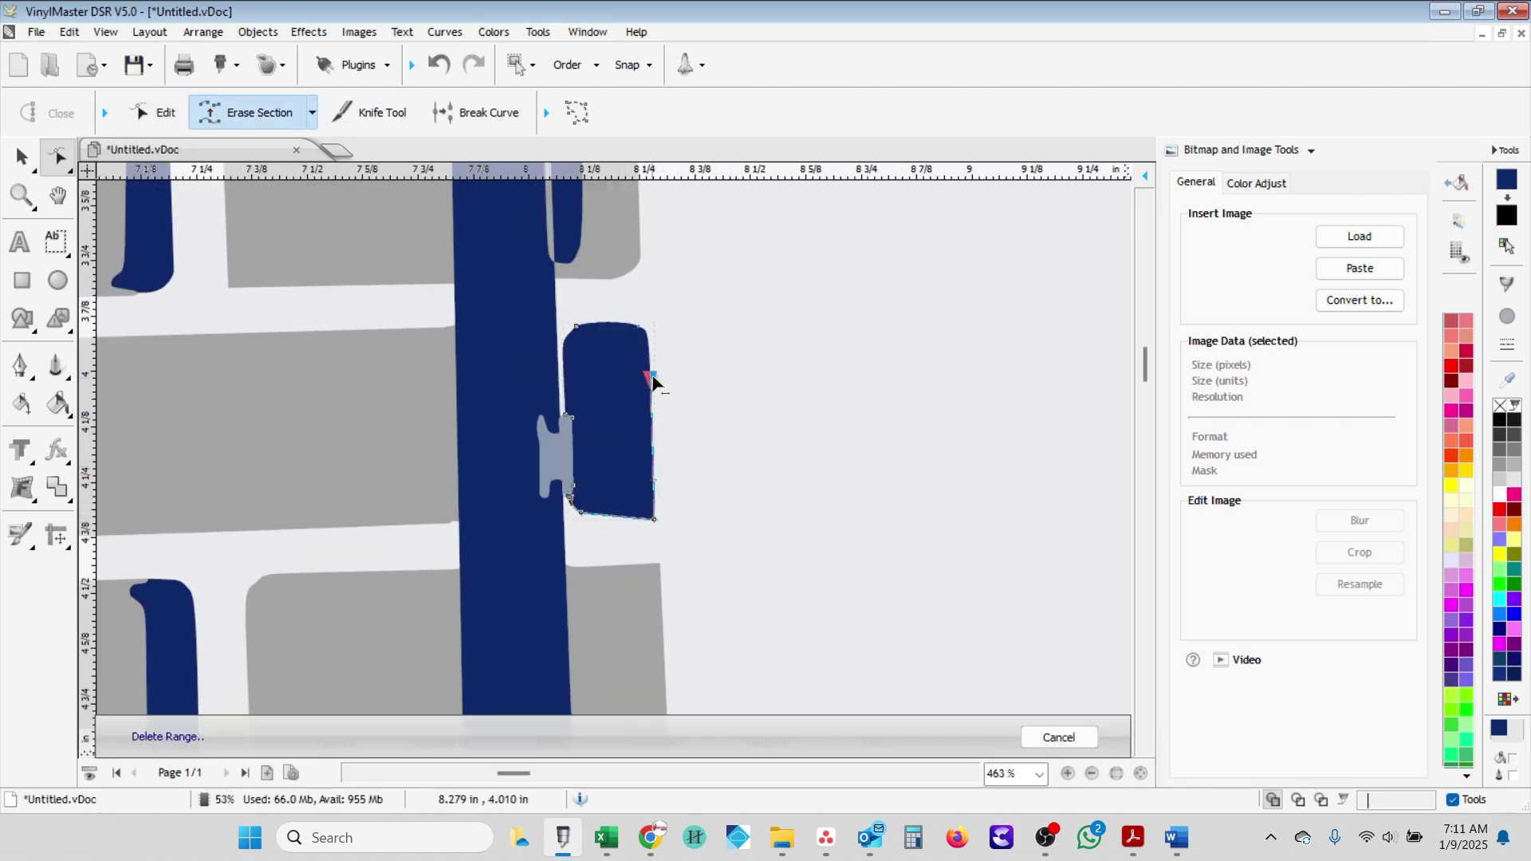
pyautogui.click(571, 424)
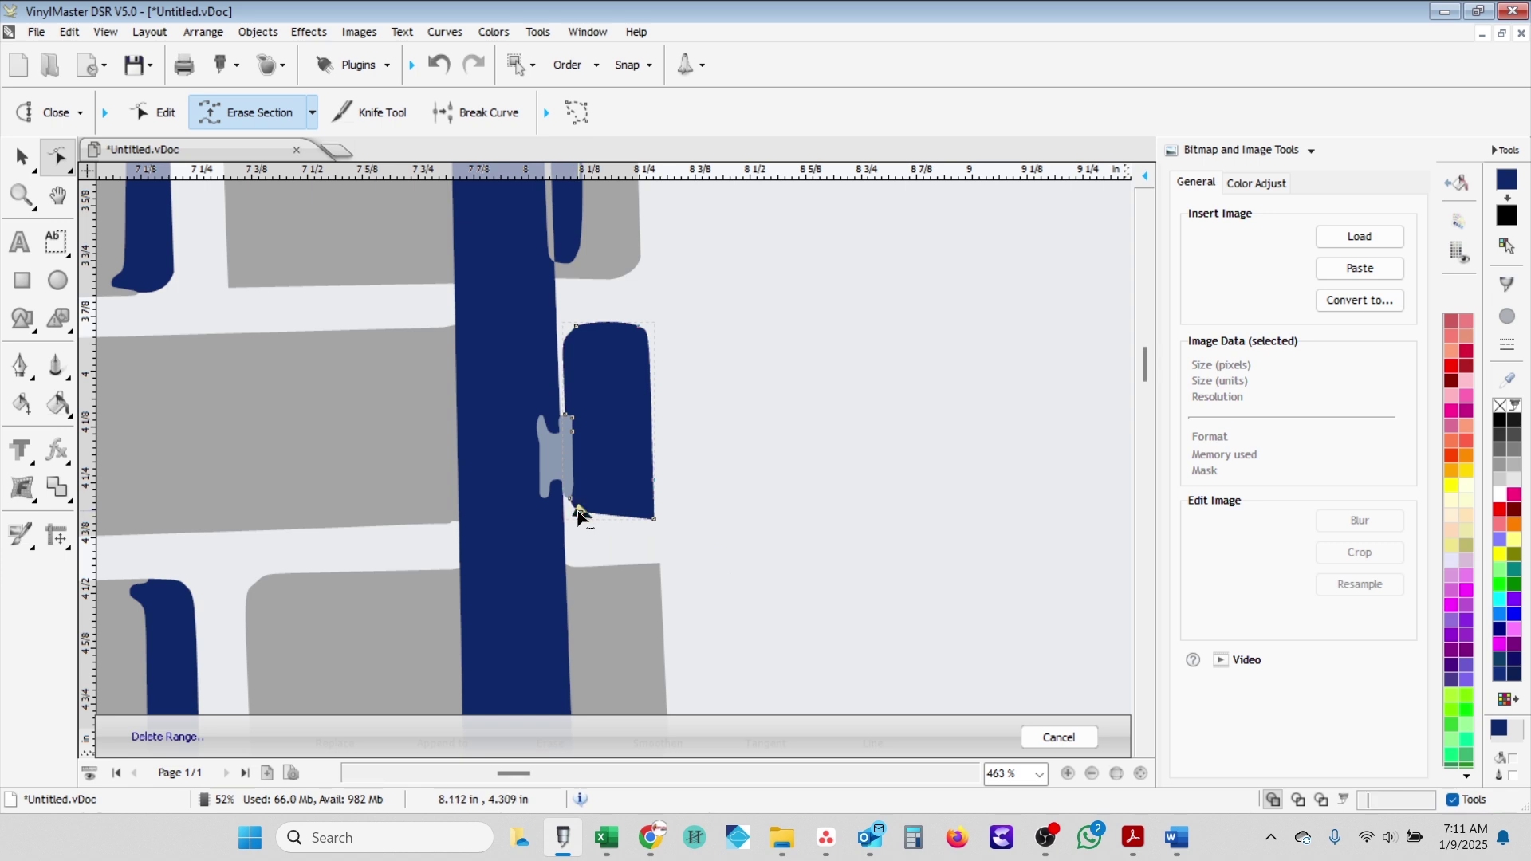
pyautogui.click(652, 524)
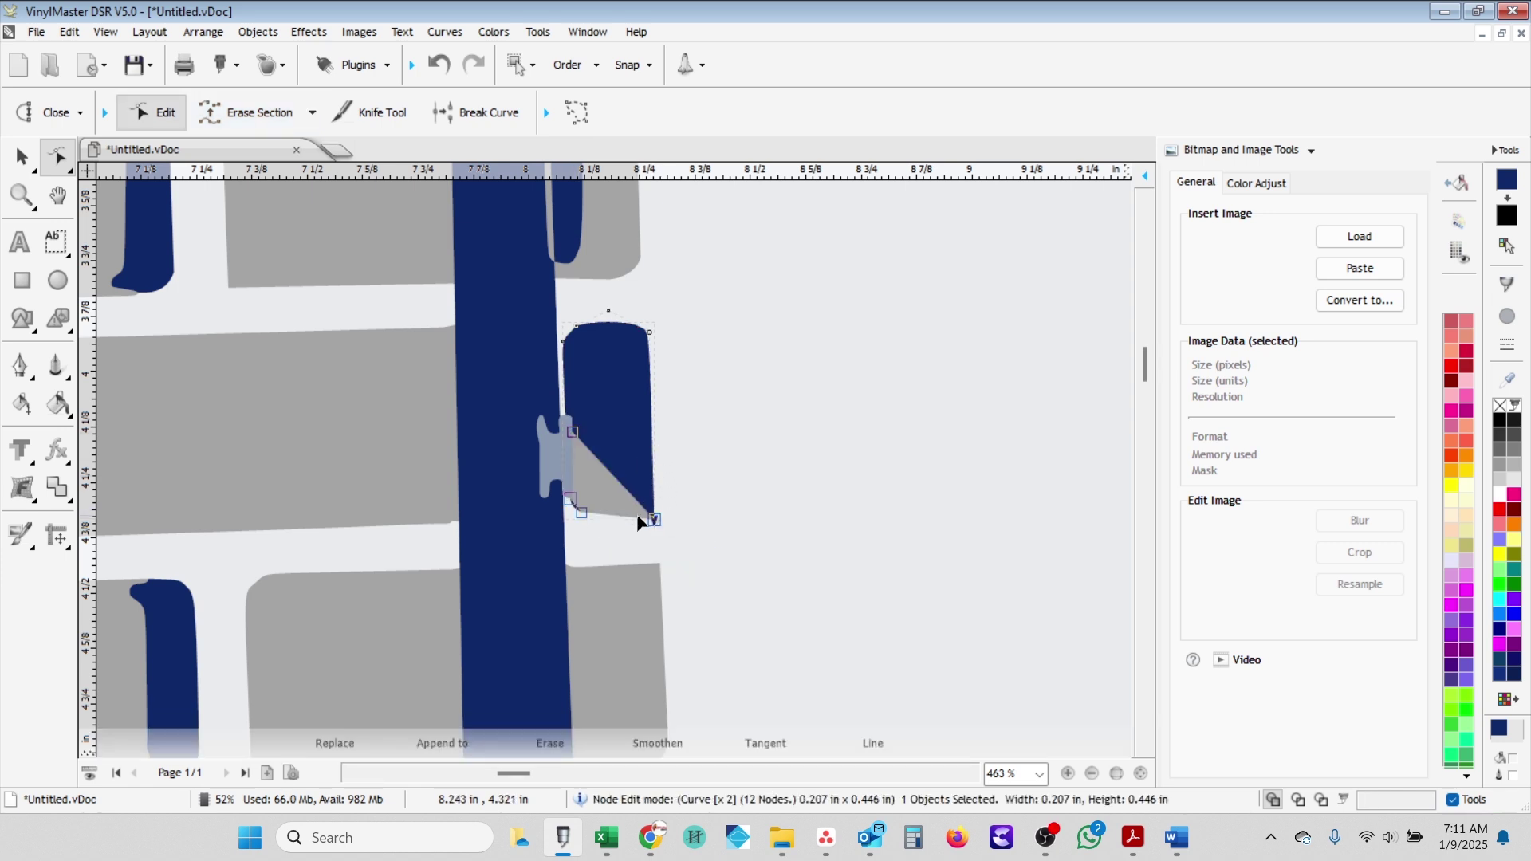
pyautogui.click(289, 110)
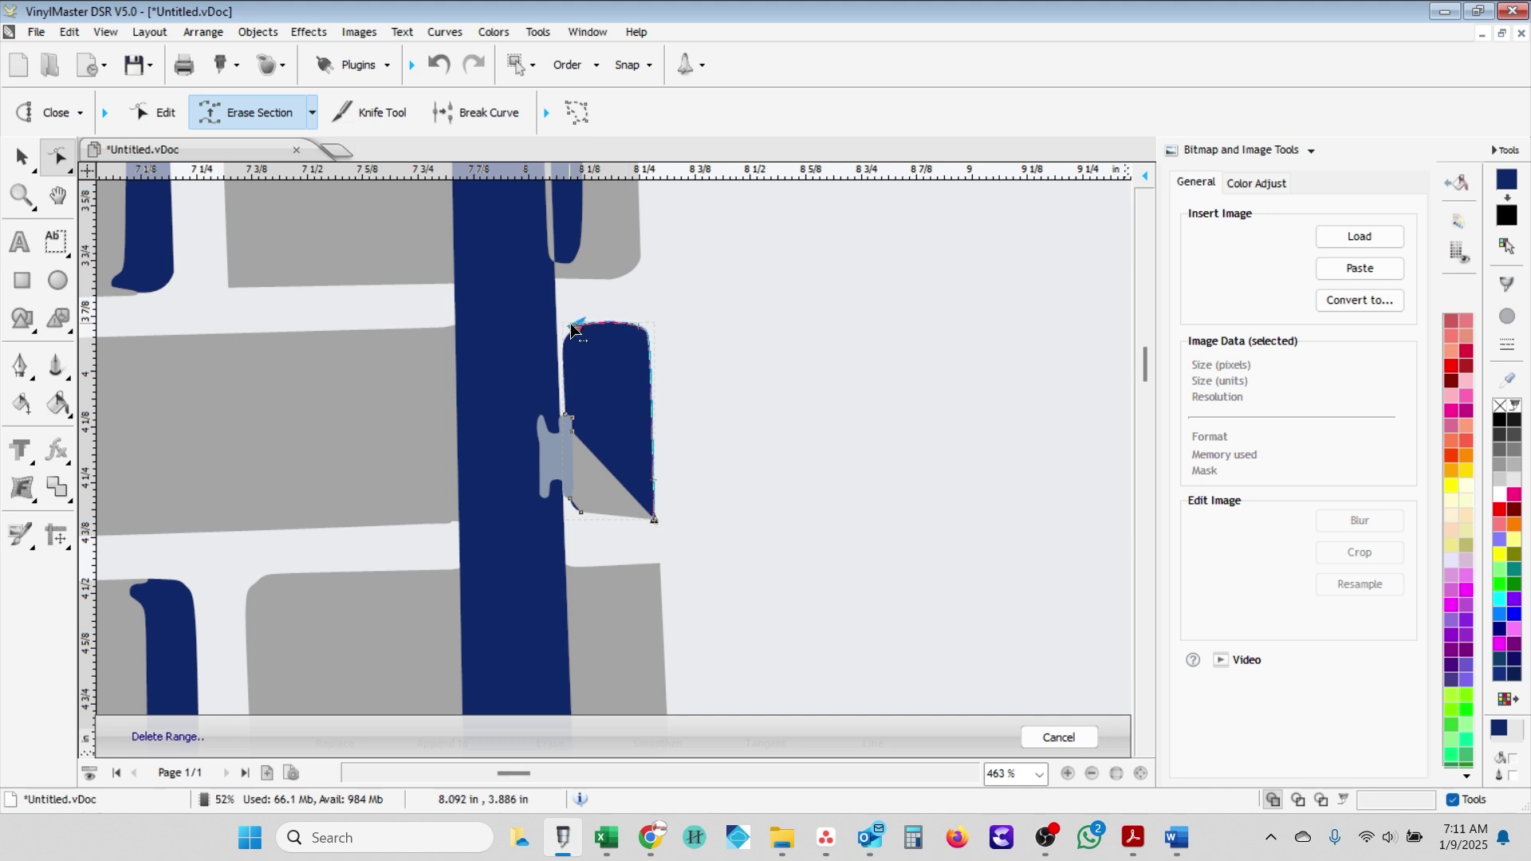
pyautogui.click(576, 435)
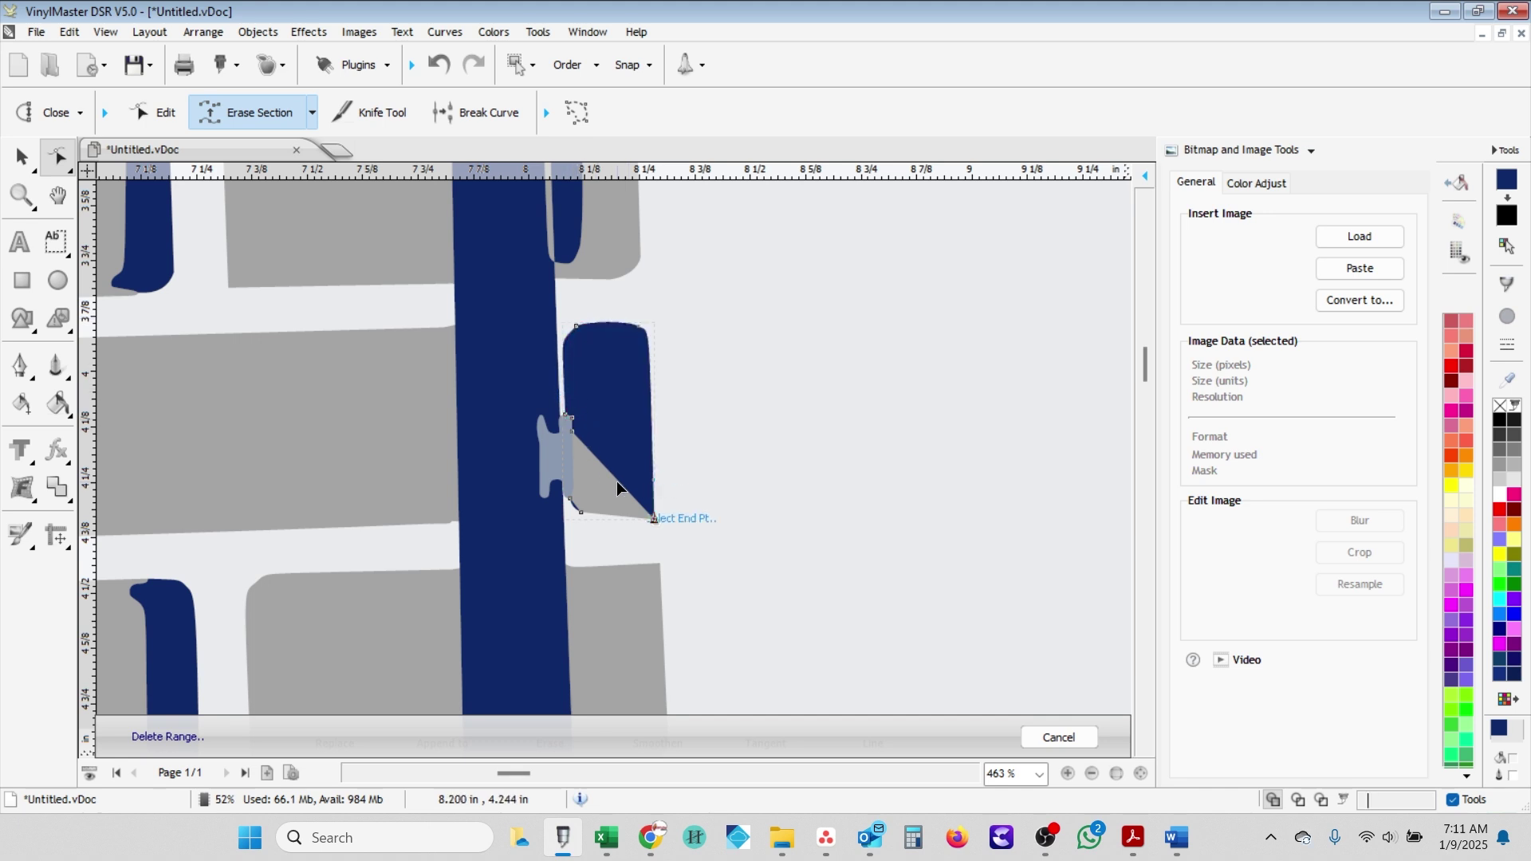
pyautogui.click(572, 429)
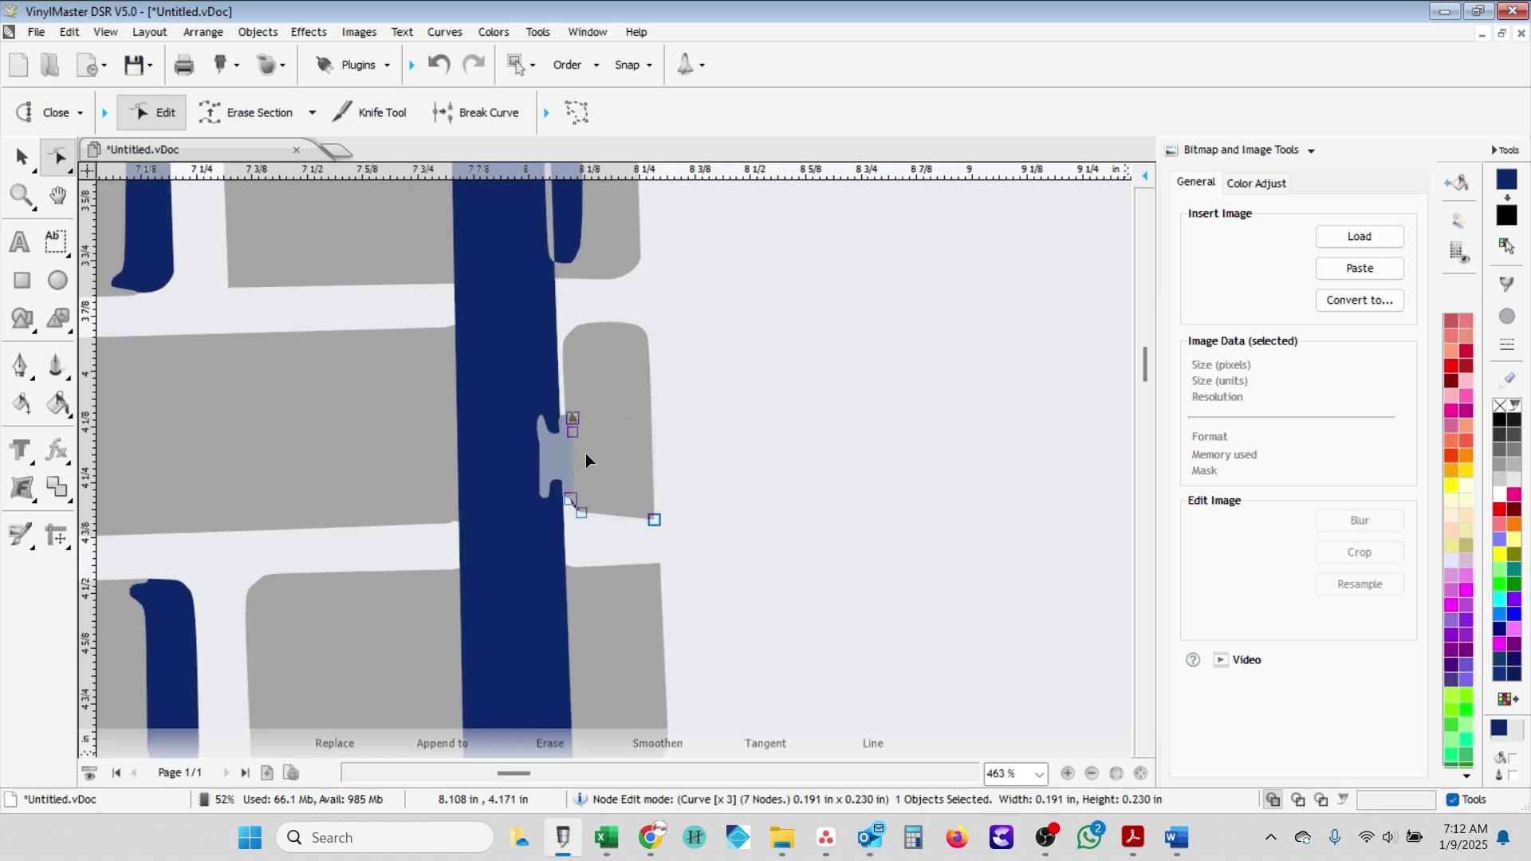
pyautogui.scroll(2, 587, 460)
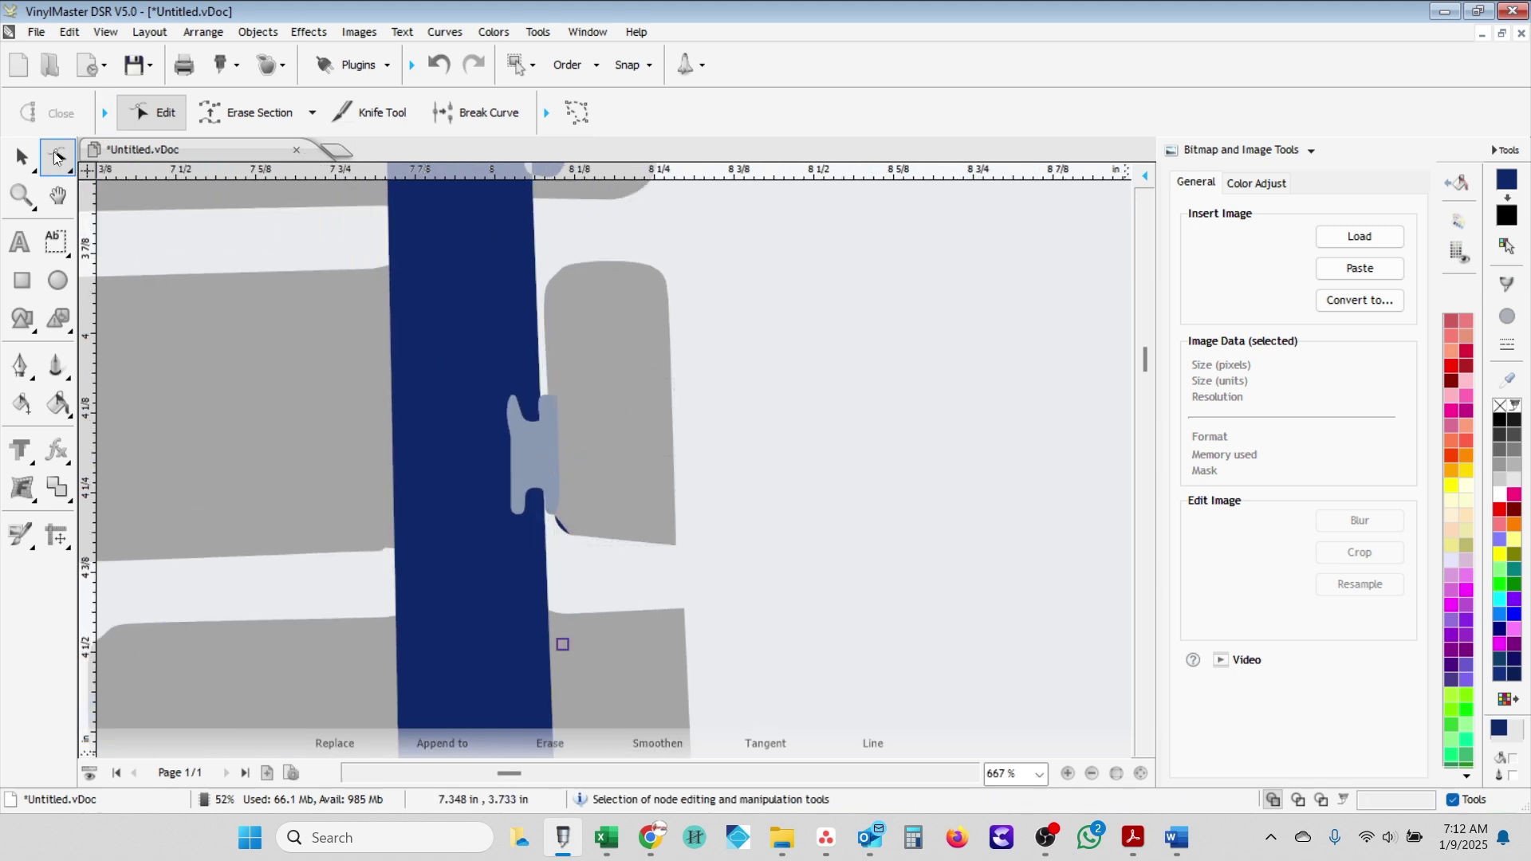
# - Delete the leftover light-blue connector and the small dark-blue curve beside the grey brick
pyautogui.click(21, 156)
pyautogui.click(531, 467)
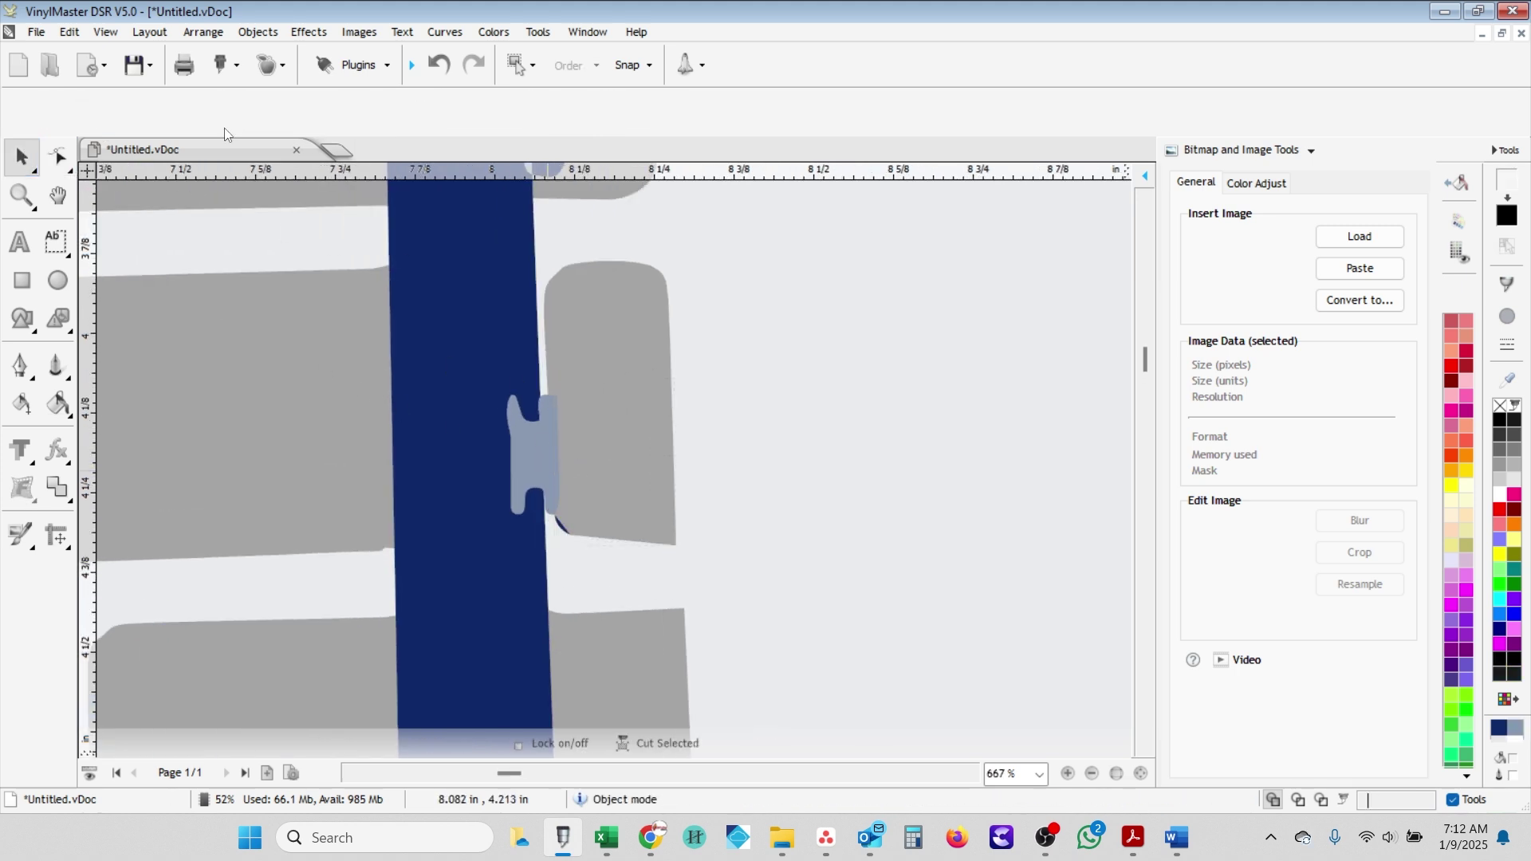
pyautogui.press('Delete')
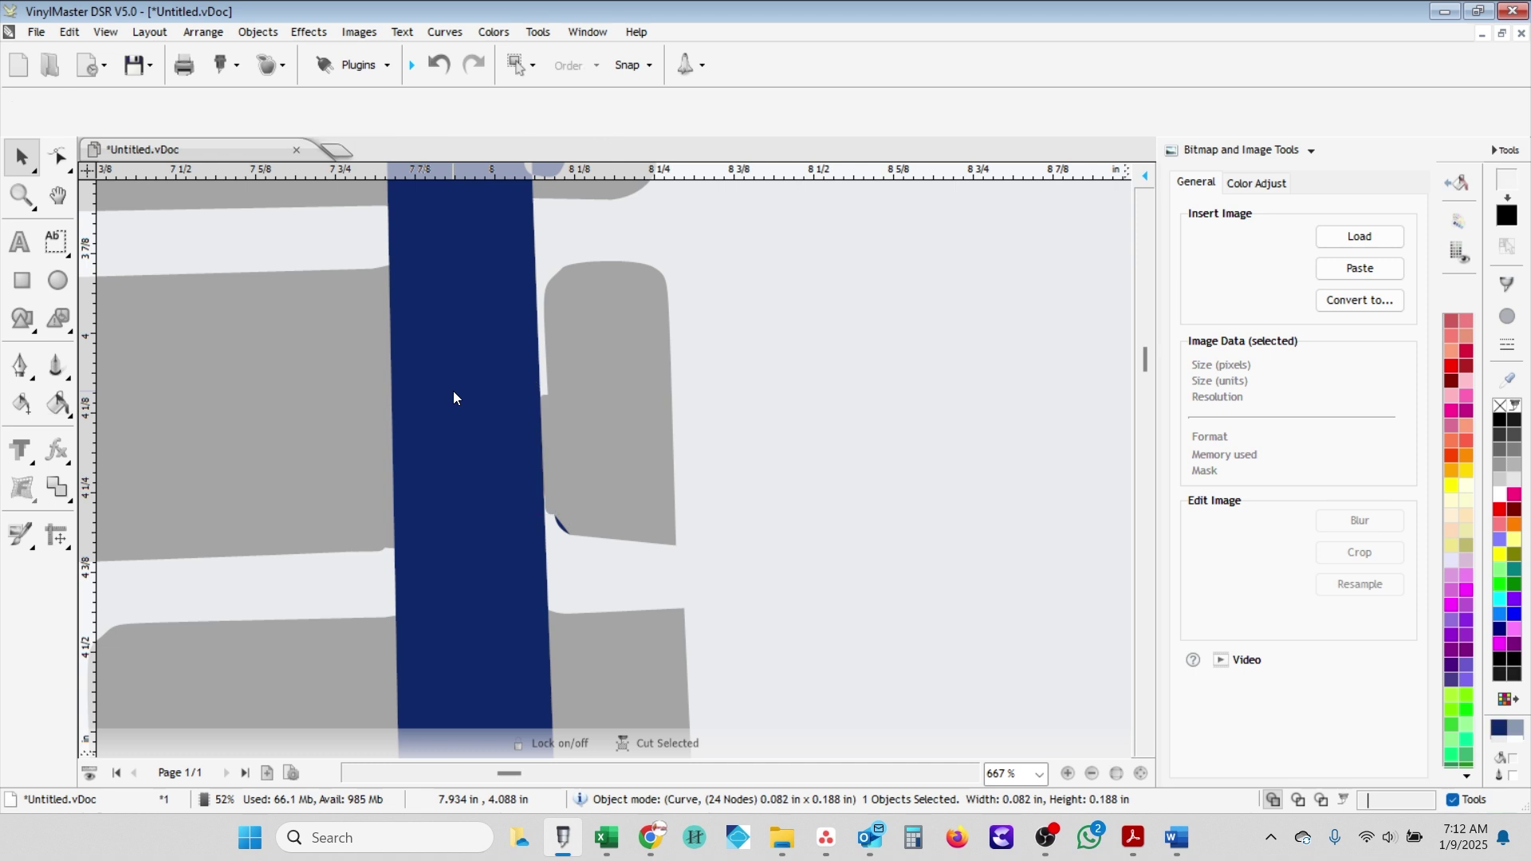
pyautogui.click(561, 531)
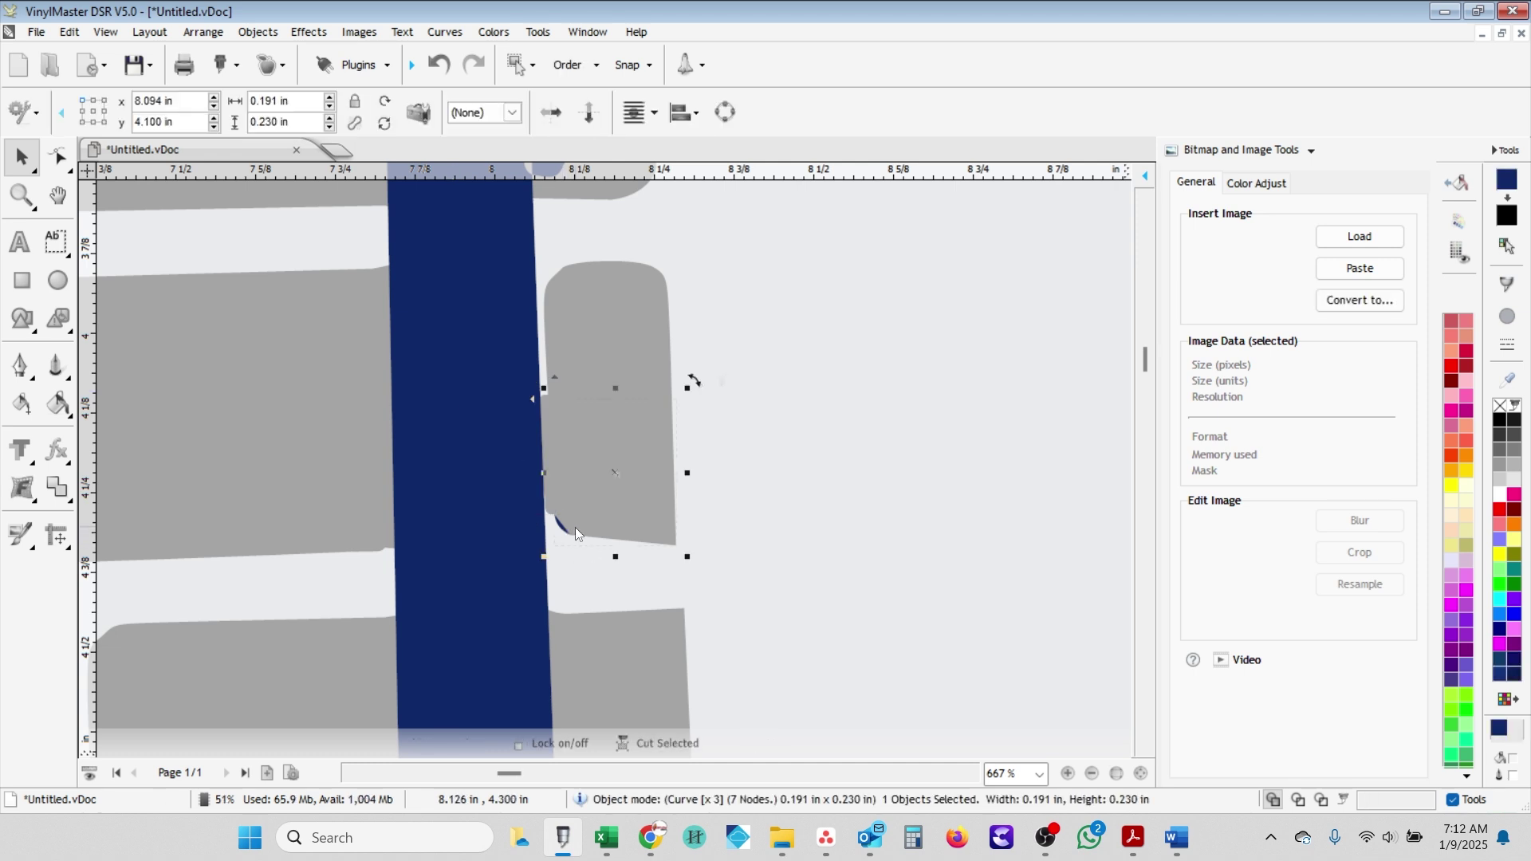
pyautogui.scroll(2, 569, 516)
pyautogui.press('Delete')
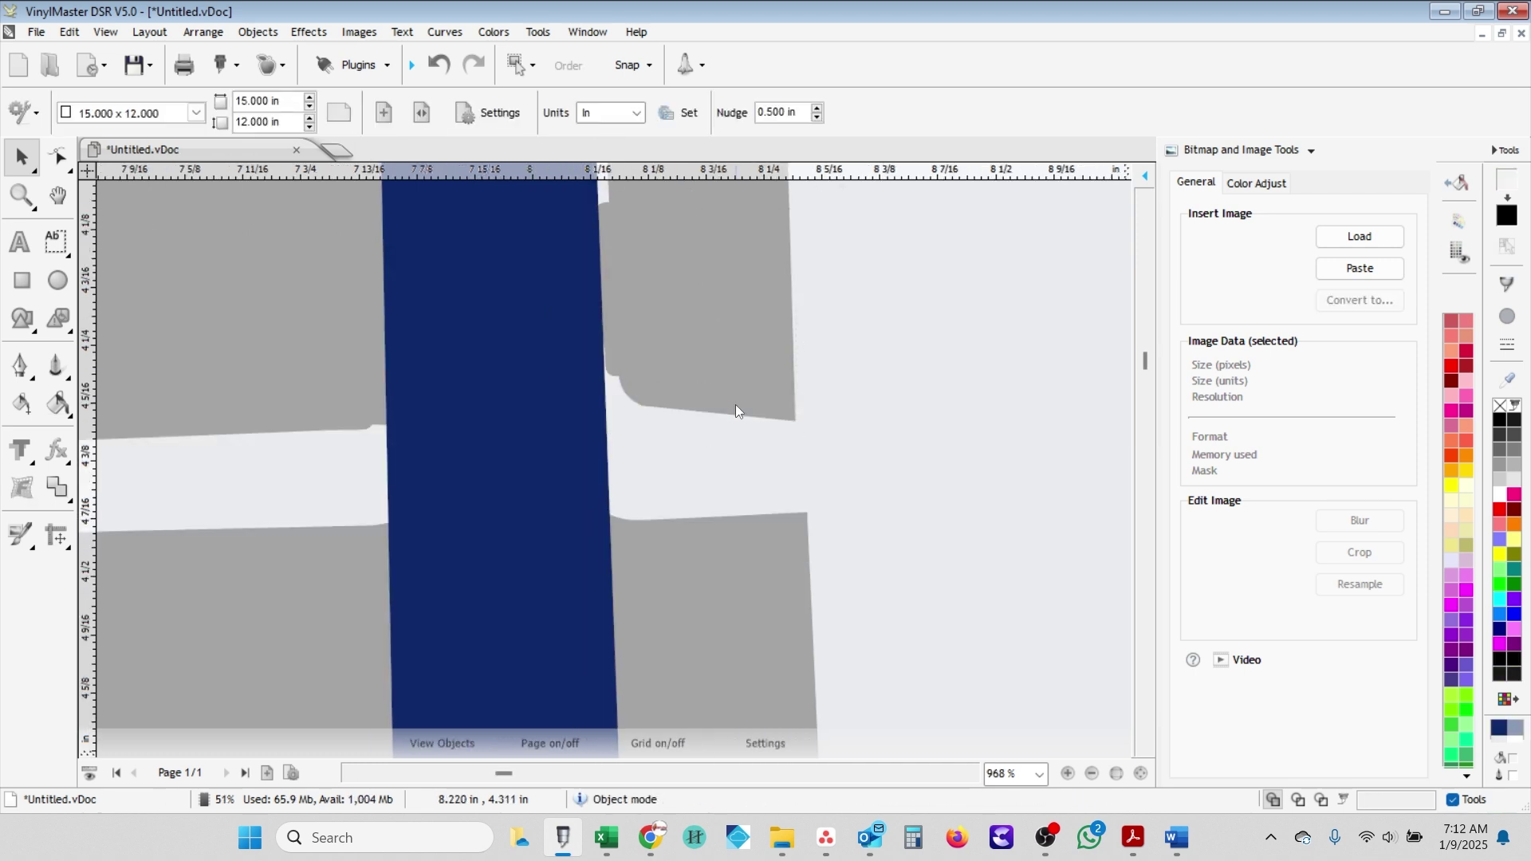
pyautogui.scroll(-2, 672, 362)
pyautogui.scroll(-2, 668, 371)
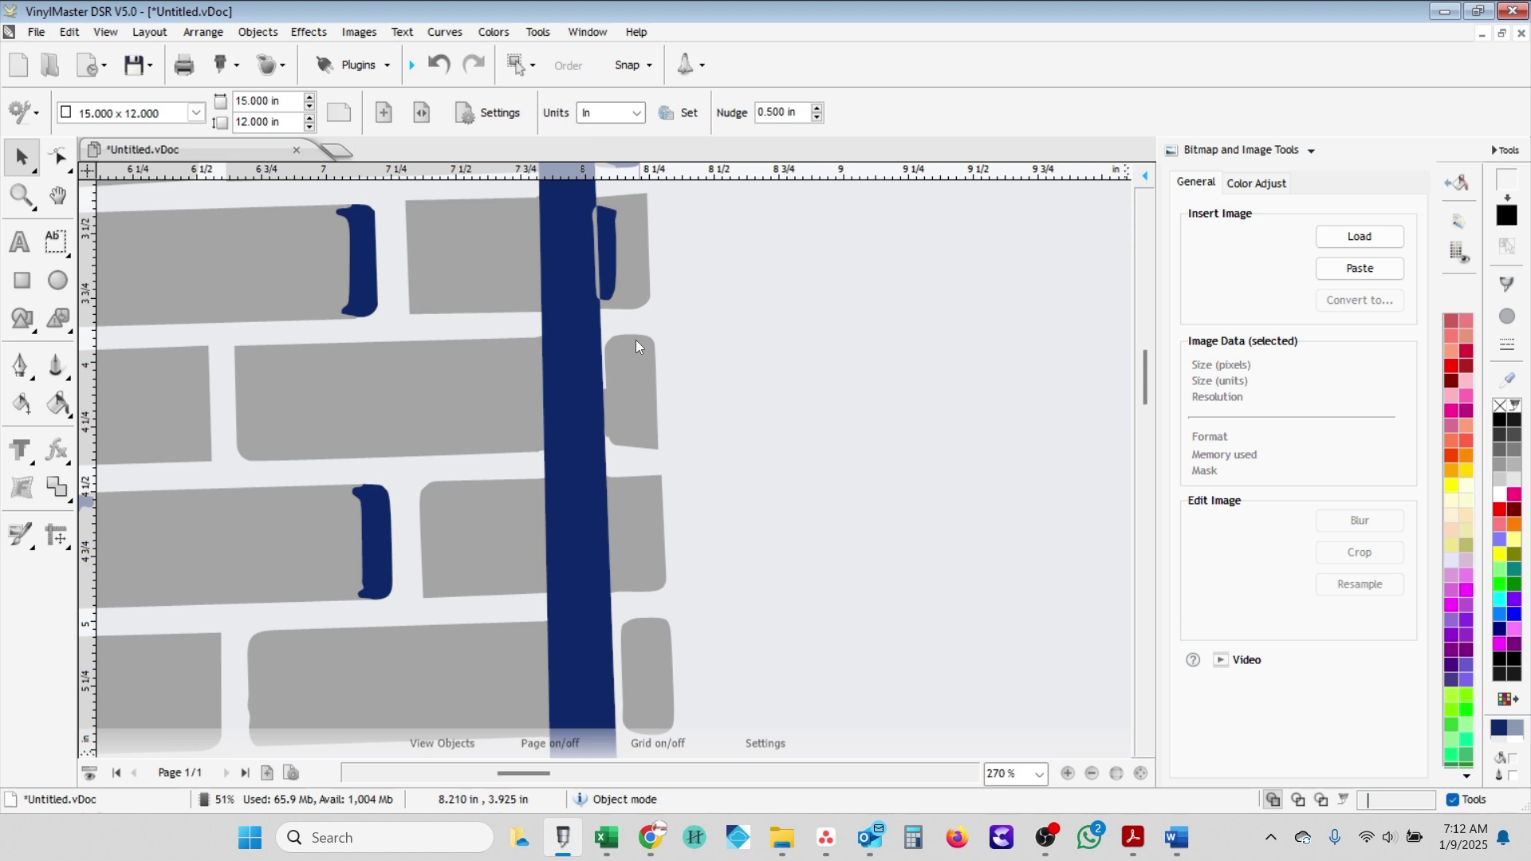
pyautogui.click(619, 284)
pyautogui.scroll(2, 619, 284)
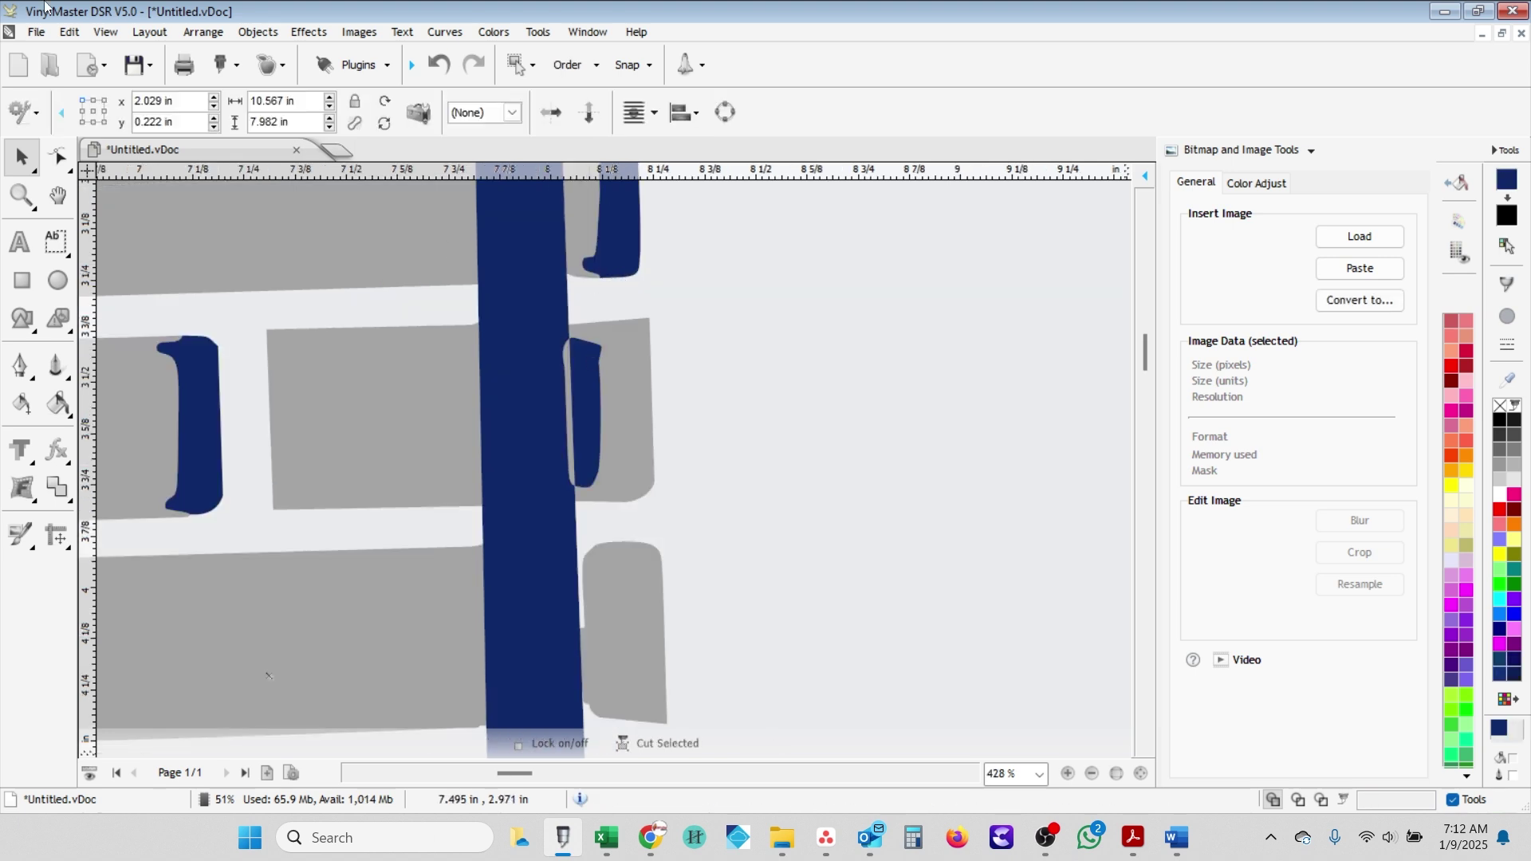
# - Save the logo as TC Construction Vectored and ready Erase Section on the grey brick shape
pyautogui.click(36, 32)
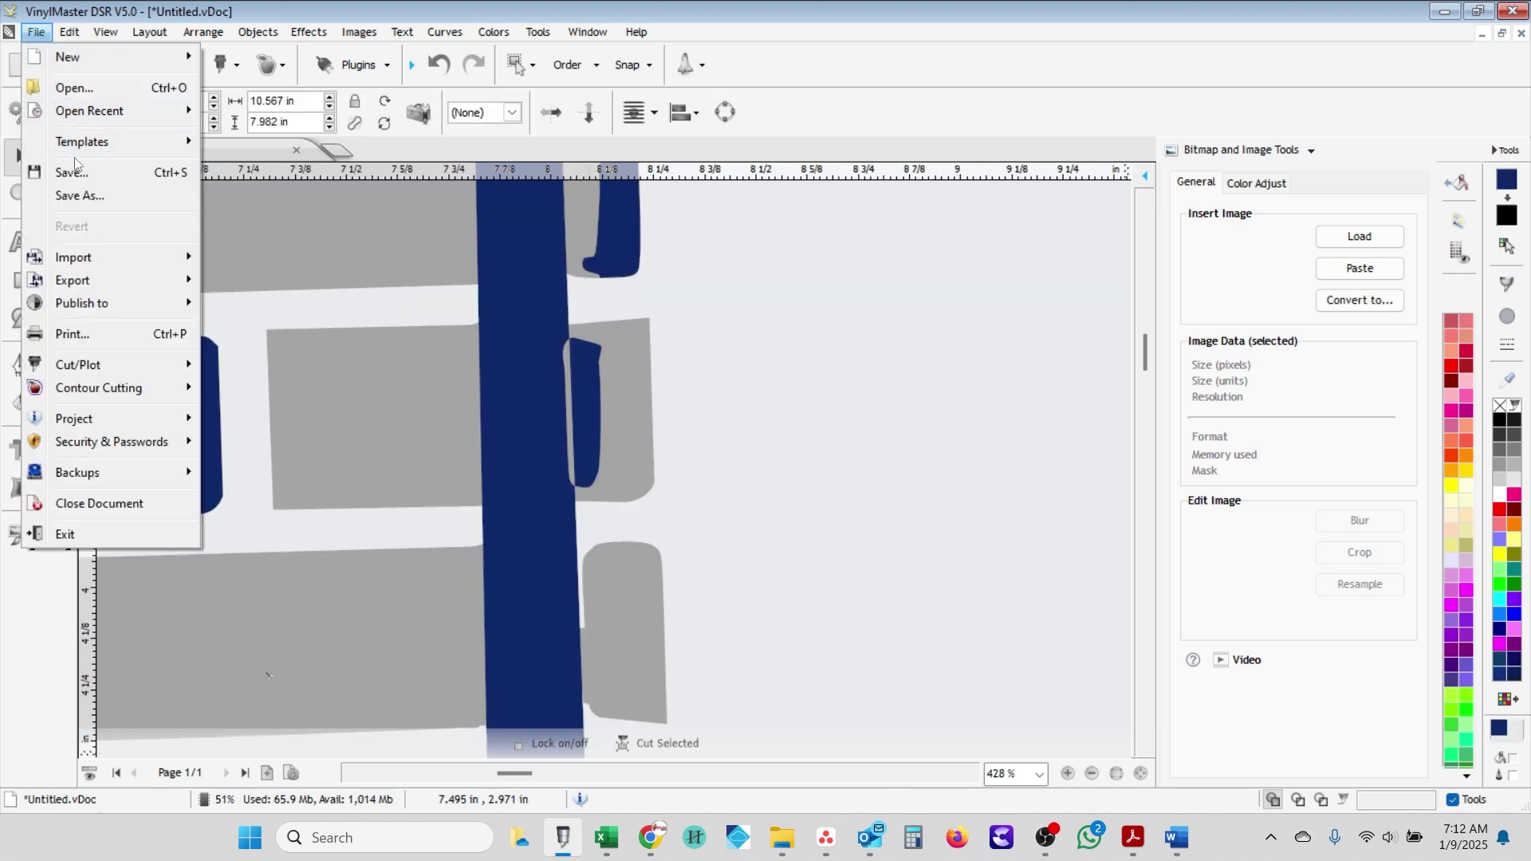
pyautogui.click(648, 390)
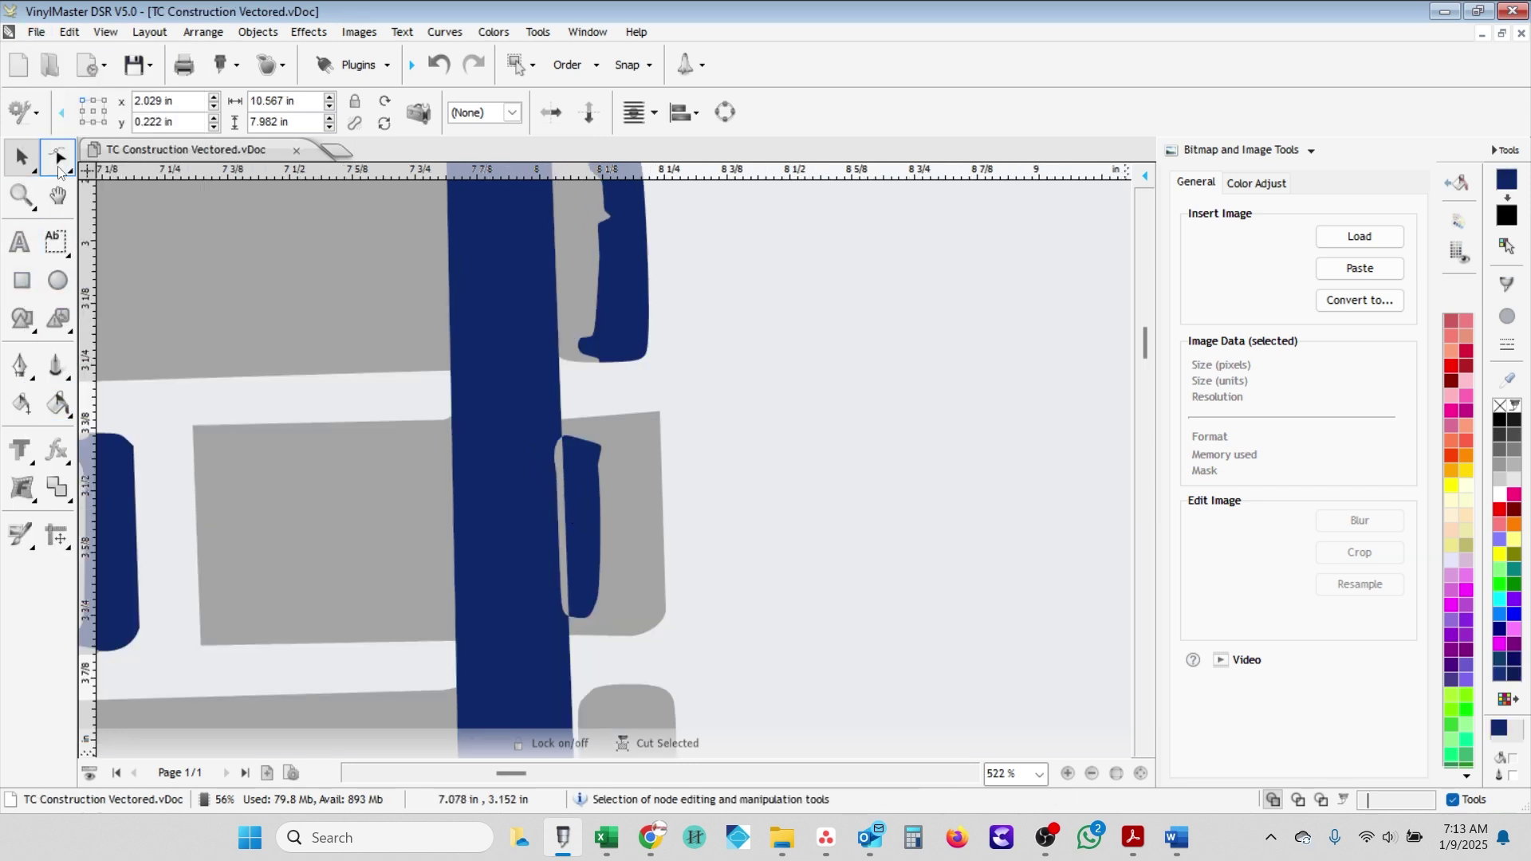
pyautogui.click(60, 157)
pyautogui.scroll(2, 558, 537)
pyautogui.click(371, 112)
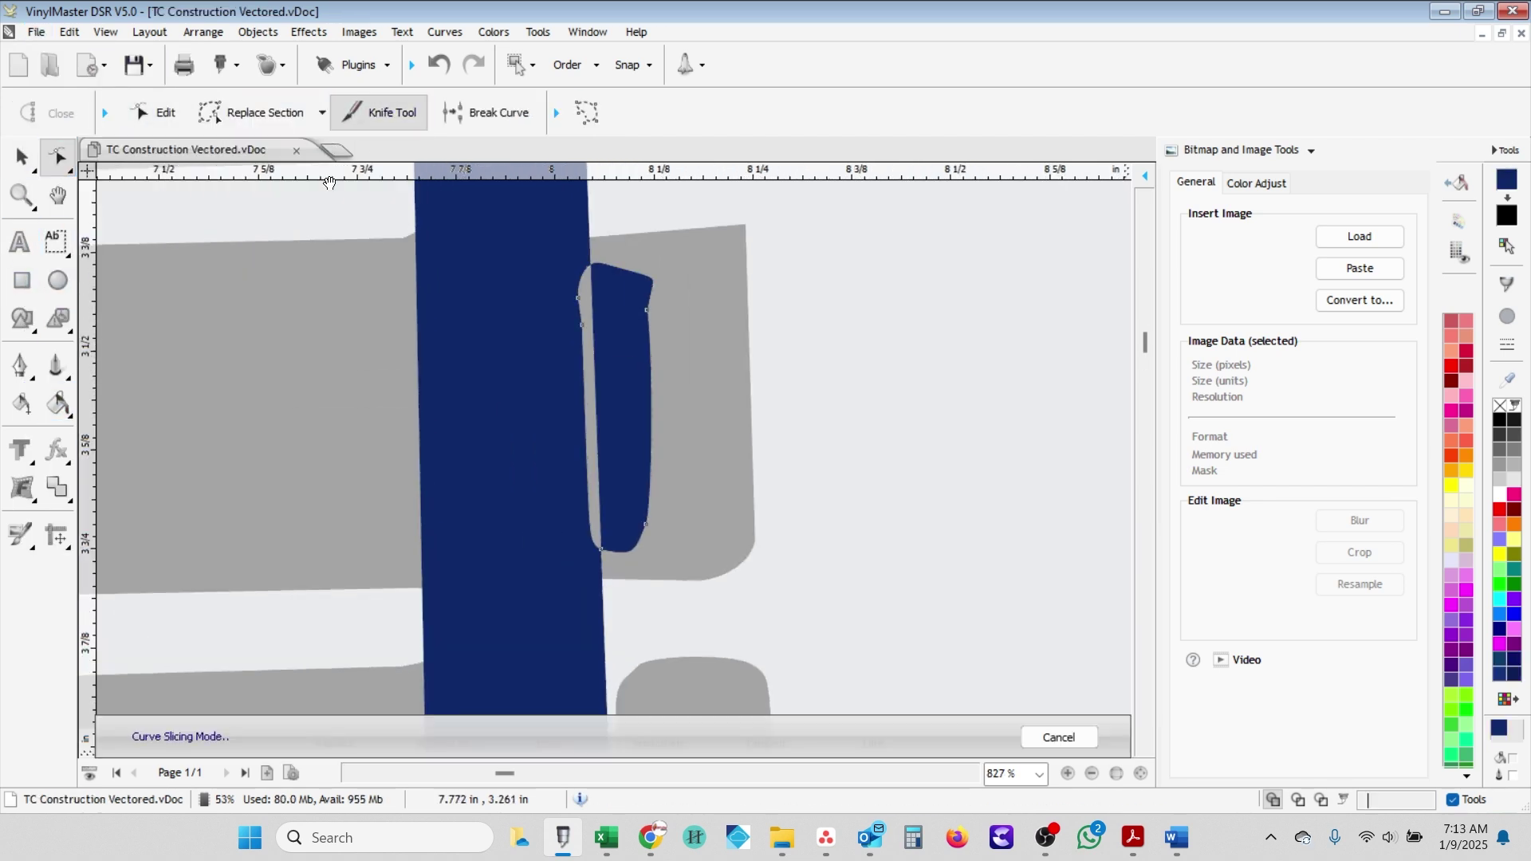
pyautogui.click(312, 112)
pyautogui.click(263, 314)
# - Erase the outline sections of the stray dark blue sliver beside the vertical post
pyautogui.click(598, 550)
pyautogui.scroll(1, 626, 530)
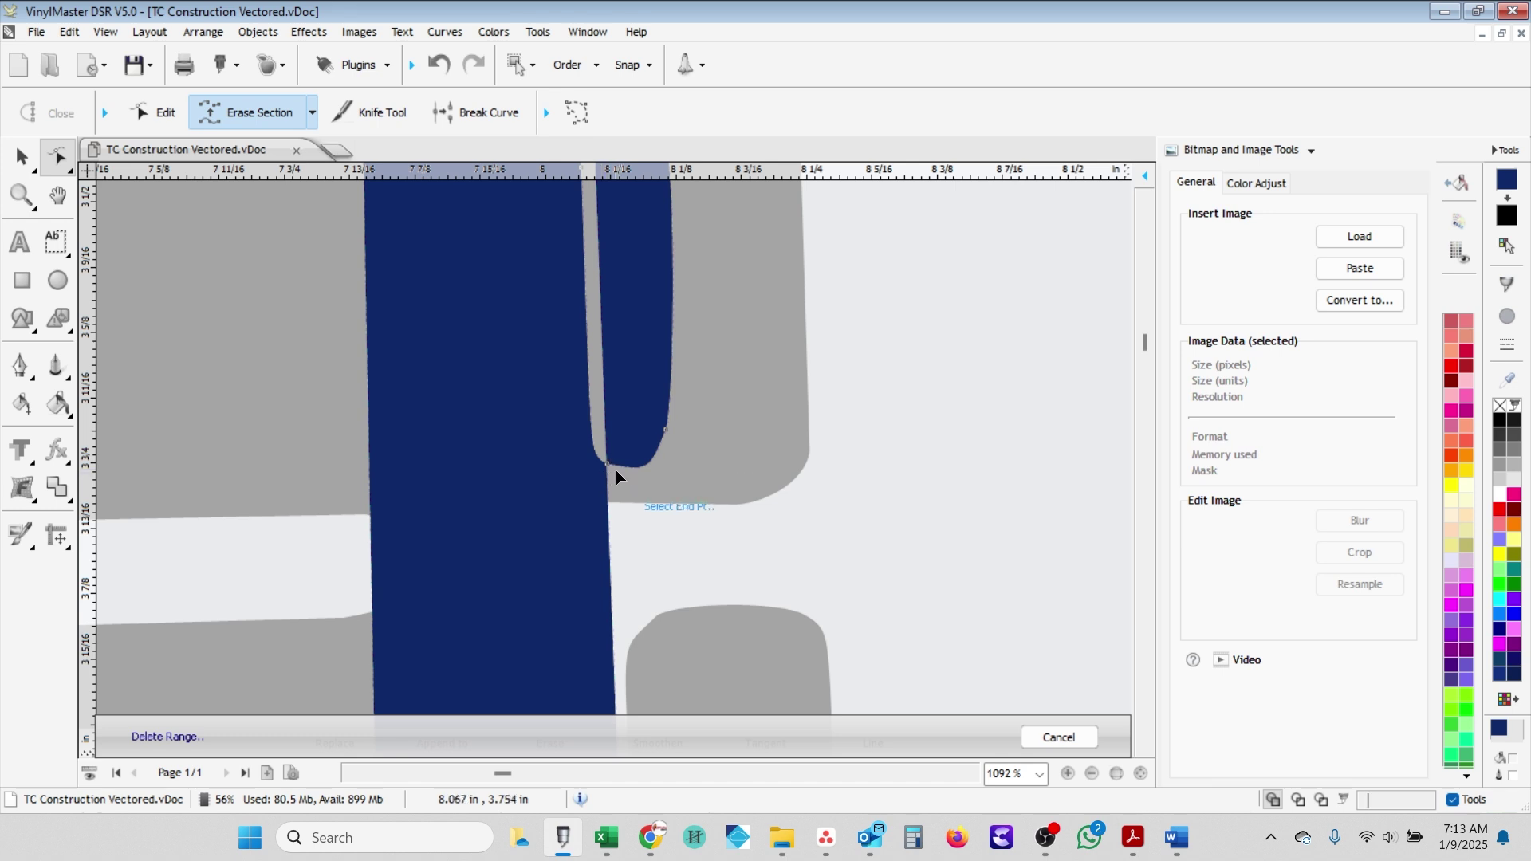
pyautogui.click(651, 454)
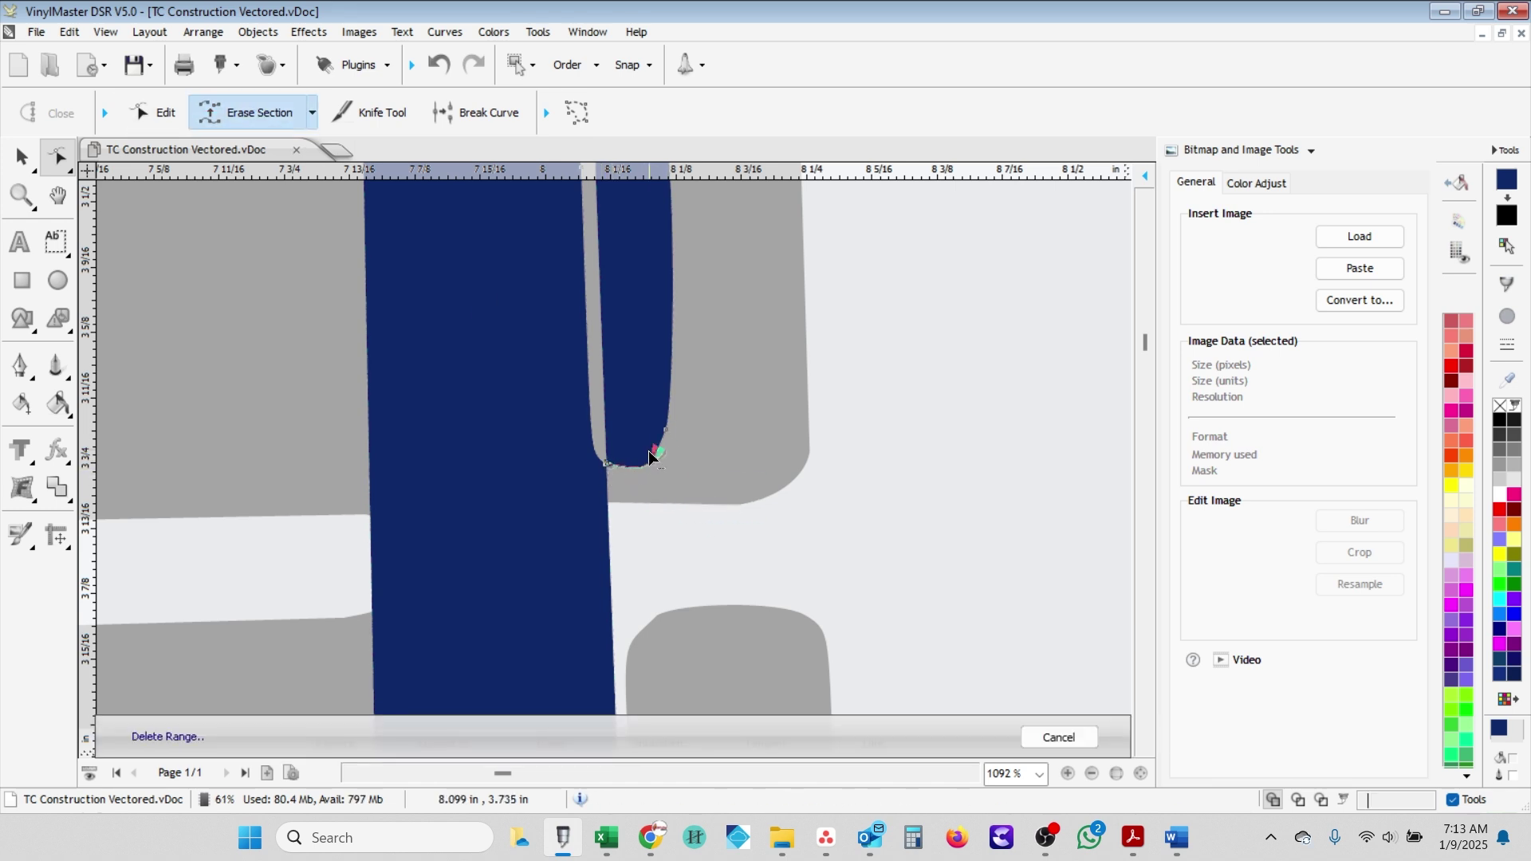
pyautogui.click(672, 234)
pyautogui.click(260, 112)
pyautogui.click(531, 303)
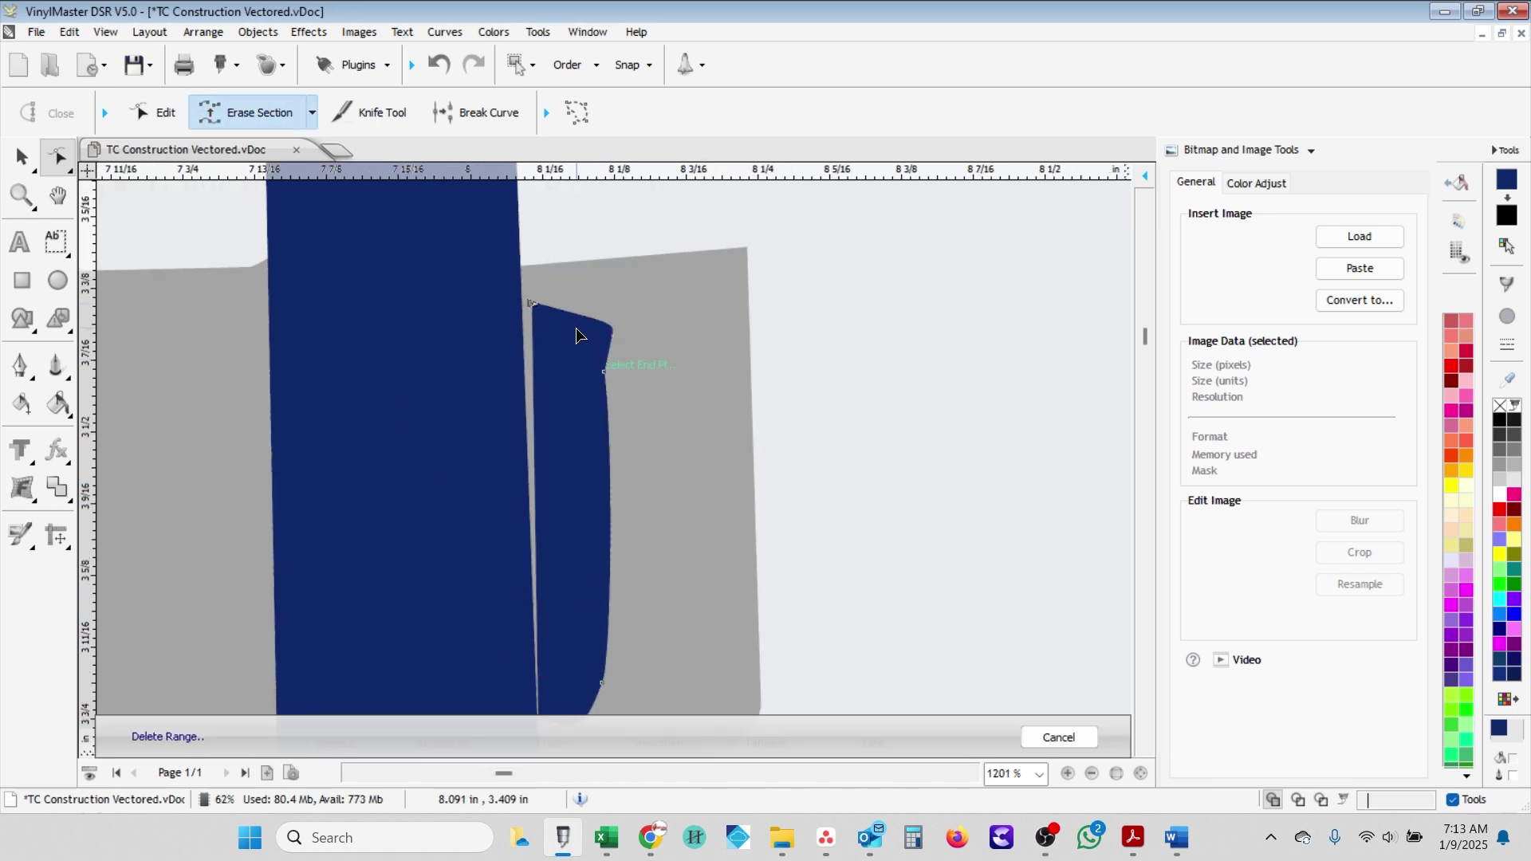
pyautogui.scroll(-1, 606, 638)
pyautogui.click(550, 679)
pyautogui.scroll(-9, 558, 399)
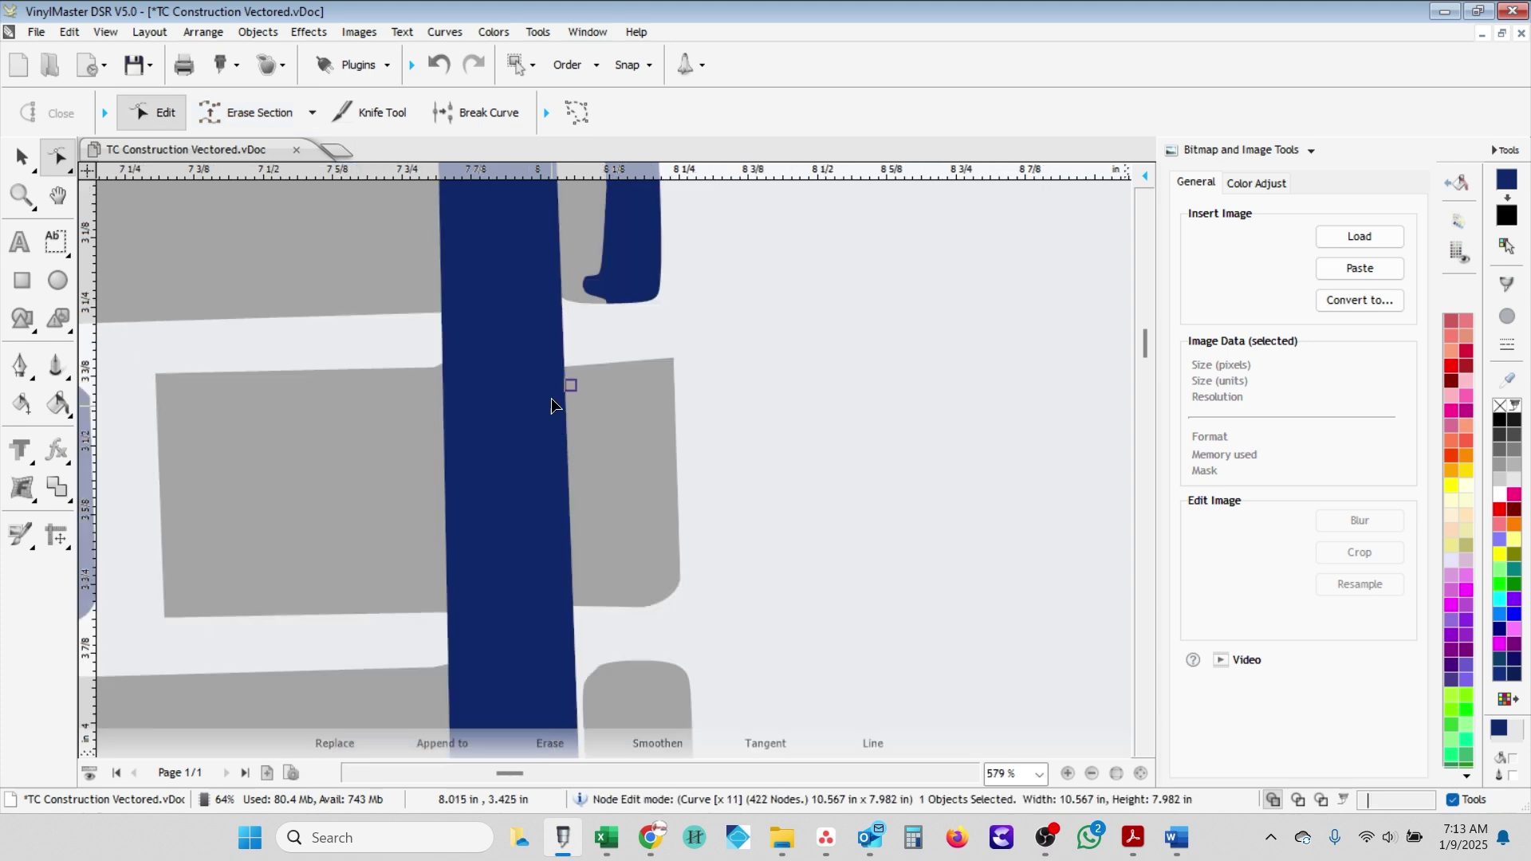
pyautogui.press('Escape')
# - Join nodes along the grey brick's edge with a straight Line Connector segment
pyautogui.scroll(-5, 618, 326)
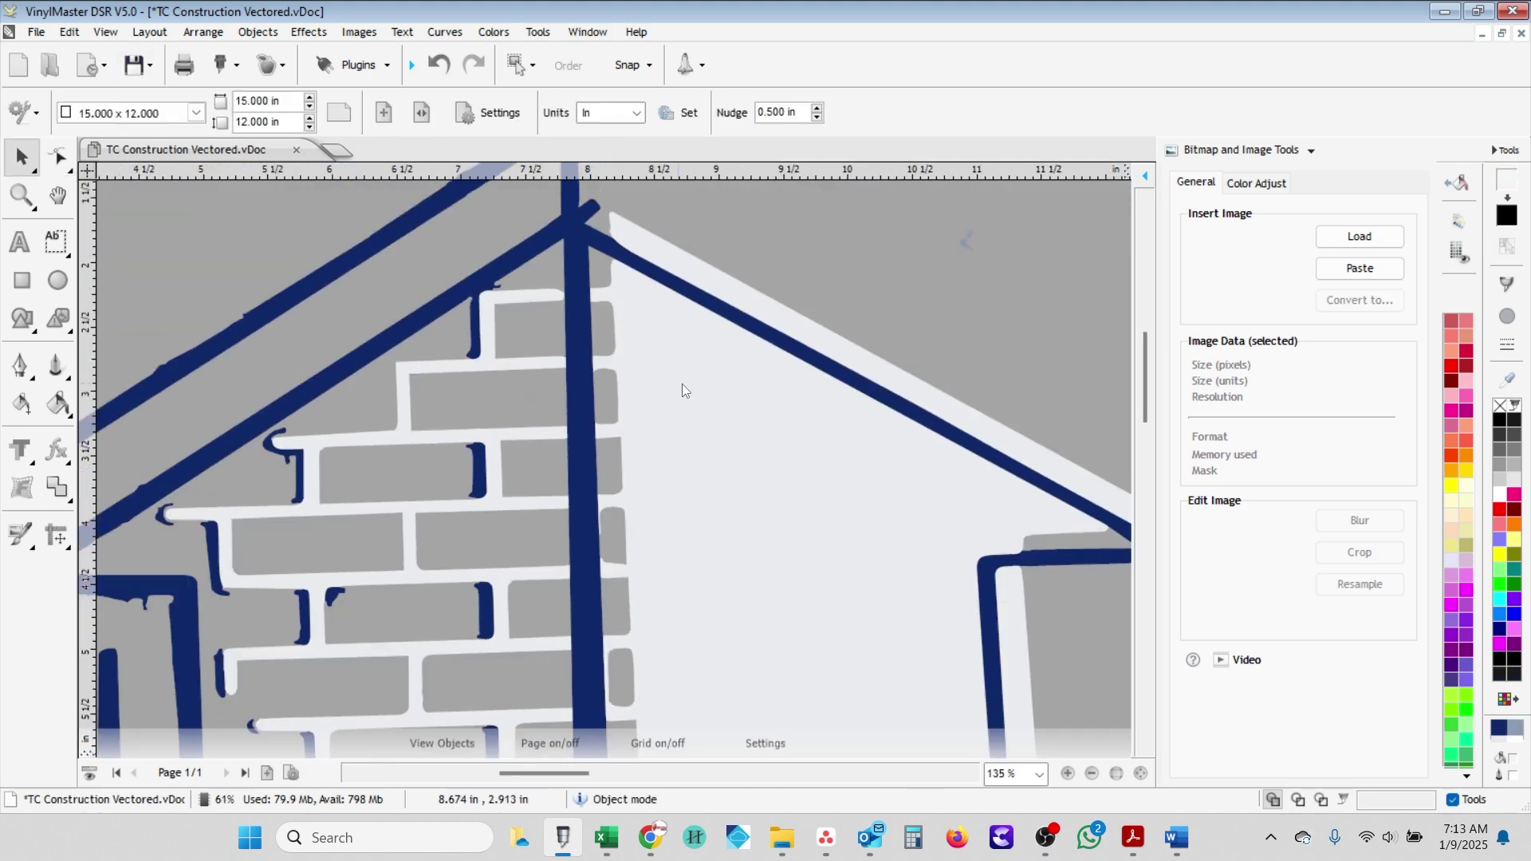
pyautogui.scroll(6, 638, 614)
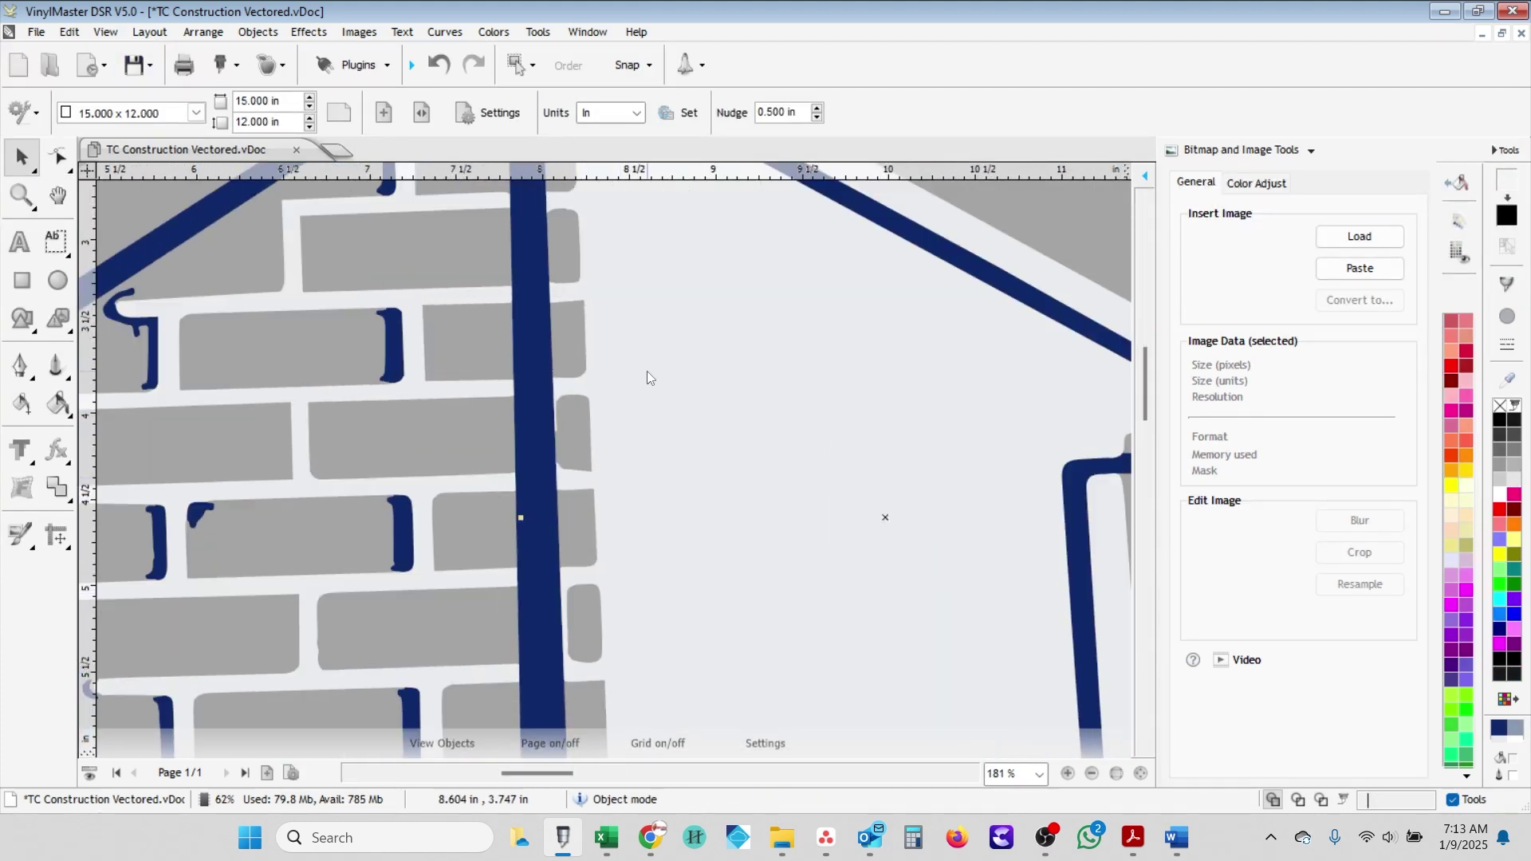
pyautogui.click(648, 371)
pyautogui.click(58, 156)
pyautogui.click(321, 112)
pyautogui.click(239, 277)
pyautogui.scroll(-3, 563, 255)
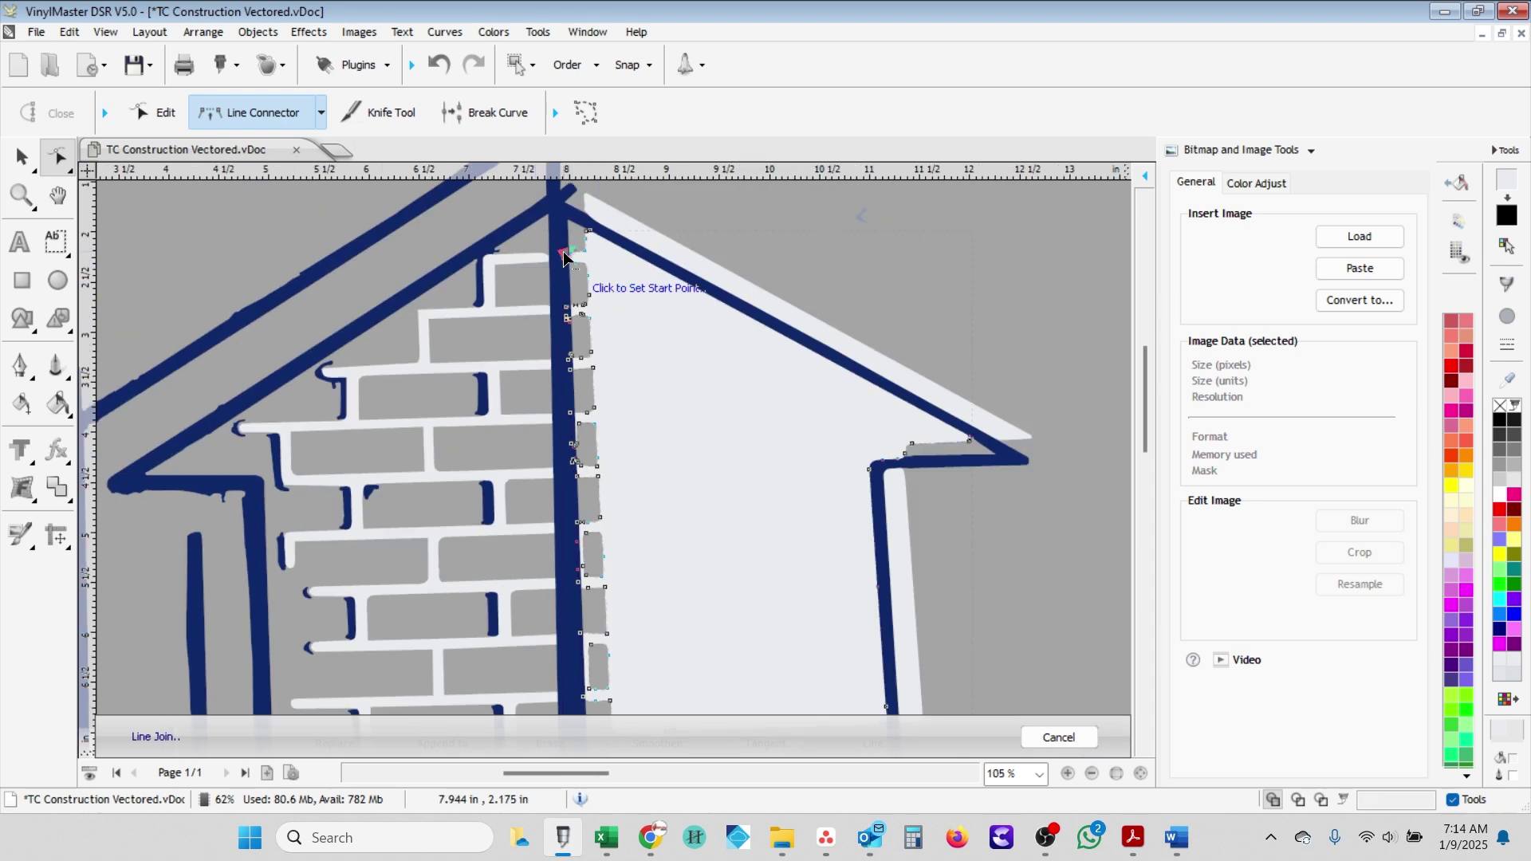
pyautogui.scroll(5, 594, 399)
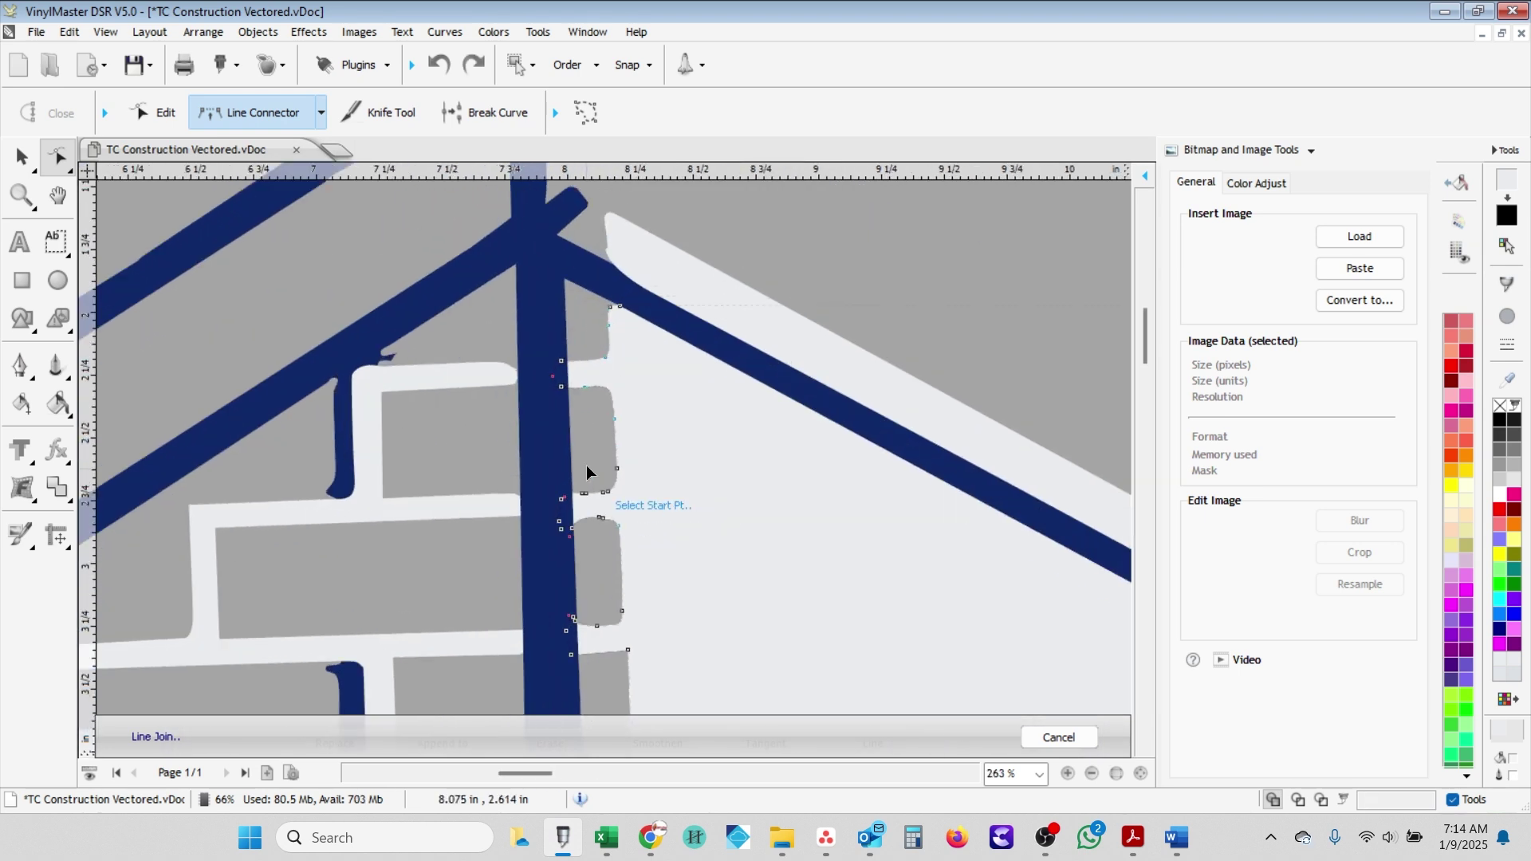
pyautogui.scroll(4, 559, 317)
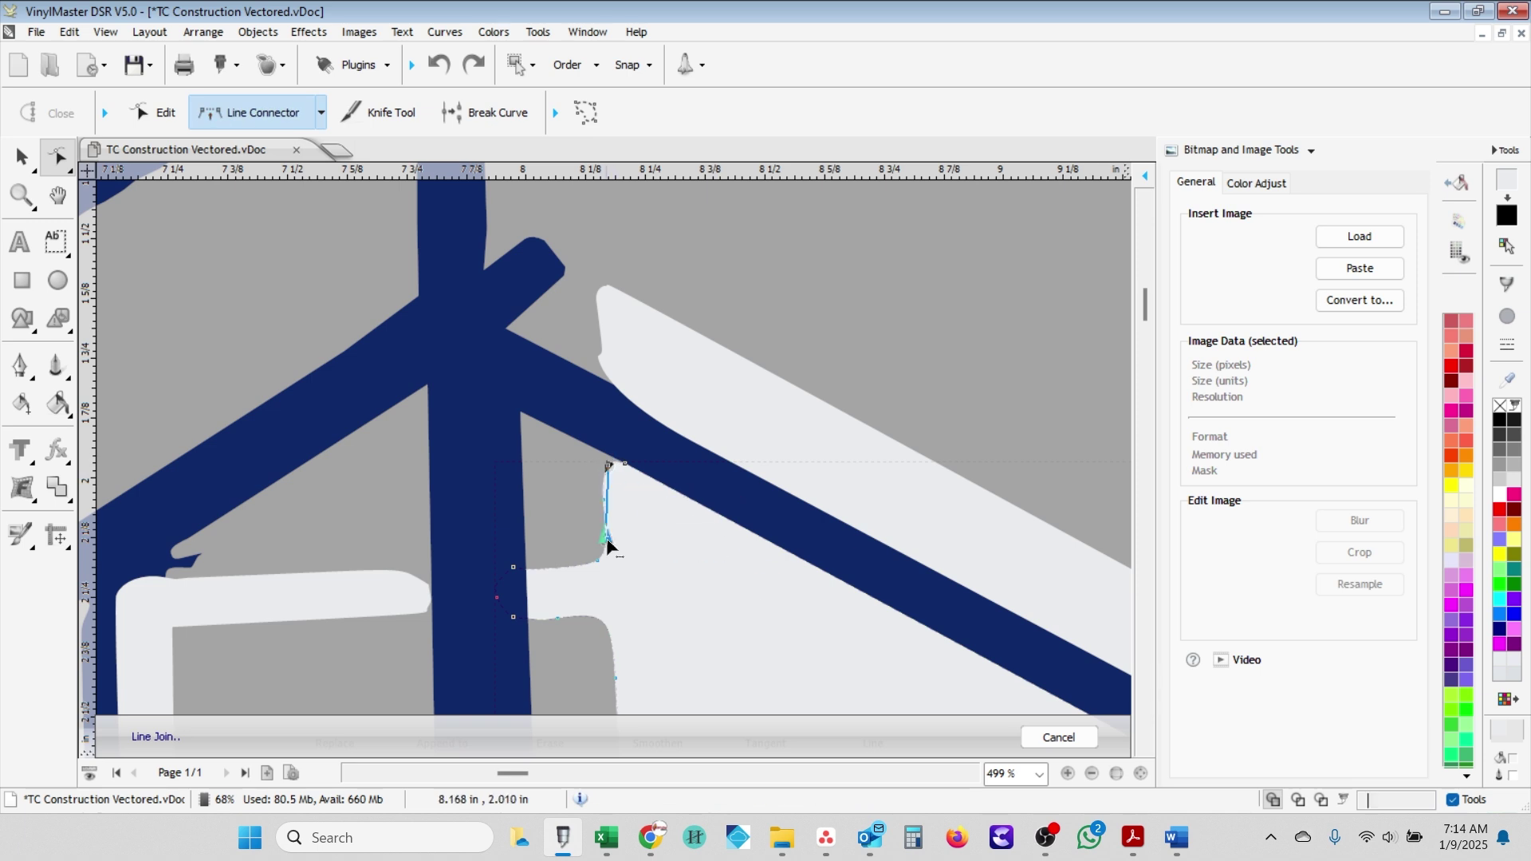
pyautogui.click(608, 546)
pyautogui.click(547, 569)
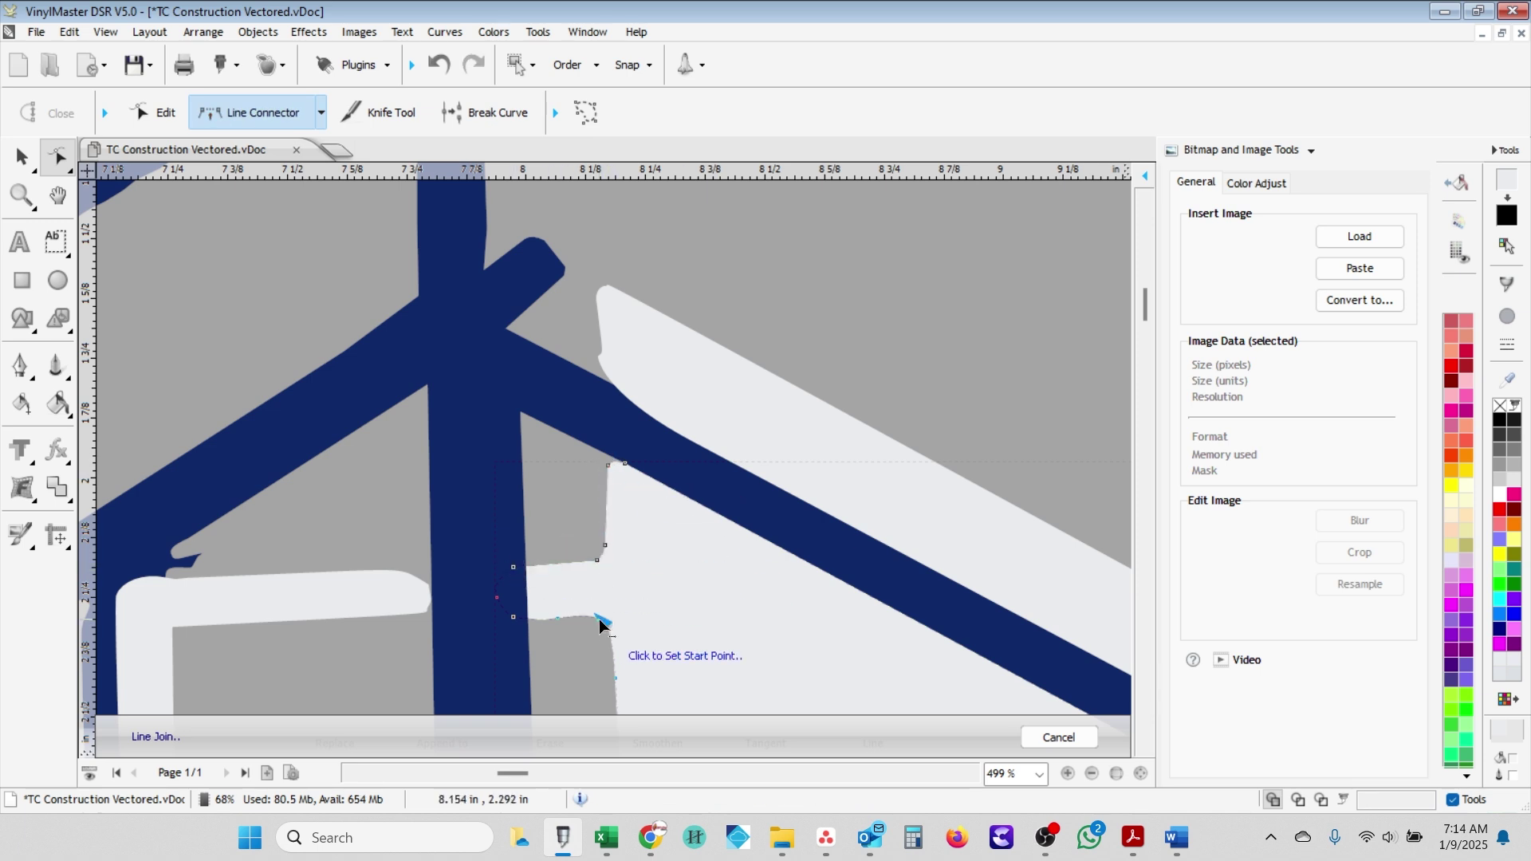
pyautogui.click(603, 621)
pyautogui.press('Escape')
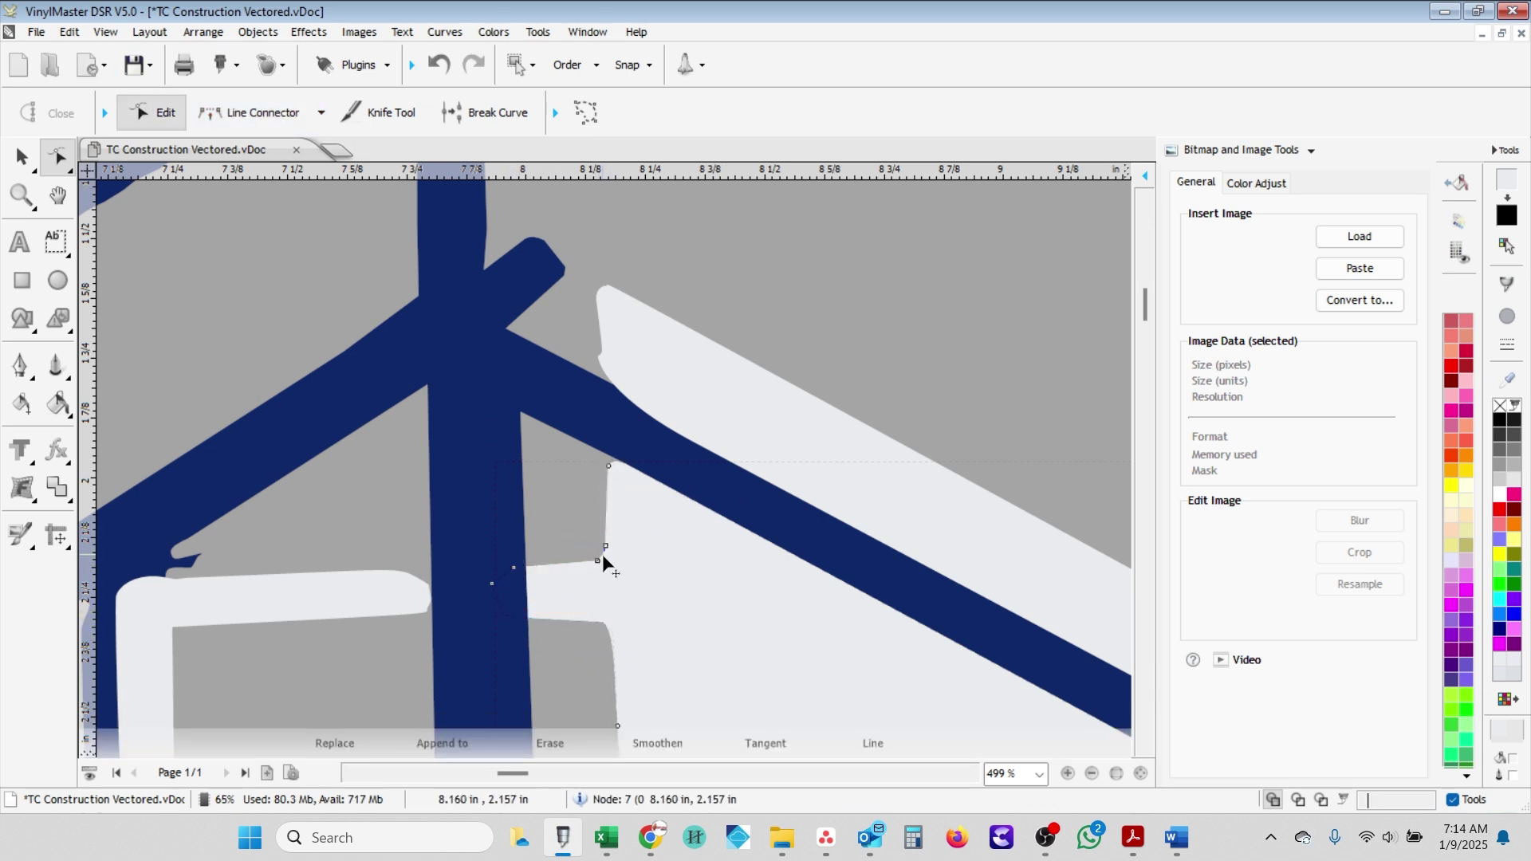
# - Rejoin another pair of brick-edge nodes with a straight line
pyautogui.click(602, 450)
pyautogui.scroll(-3, 602, 449)
pyautogui.click(256, 113)
pyautogui.scroll(3, 609, 672)
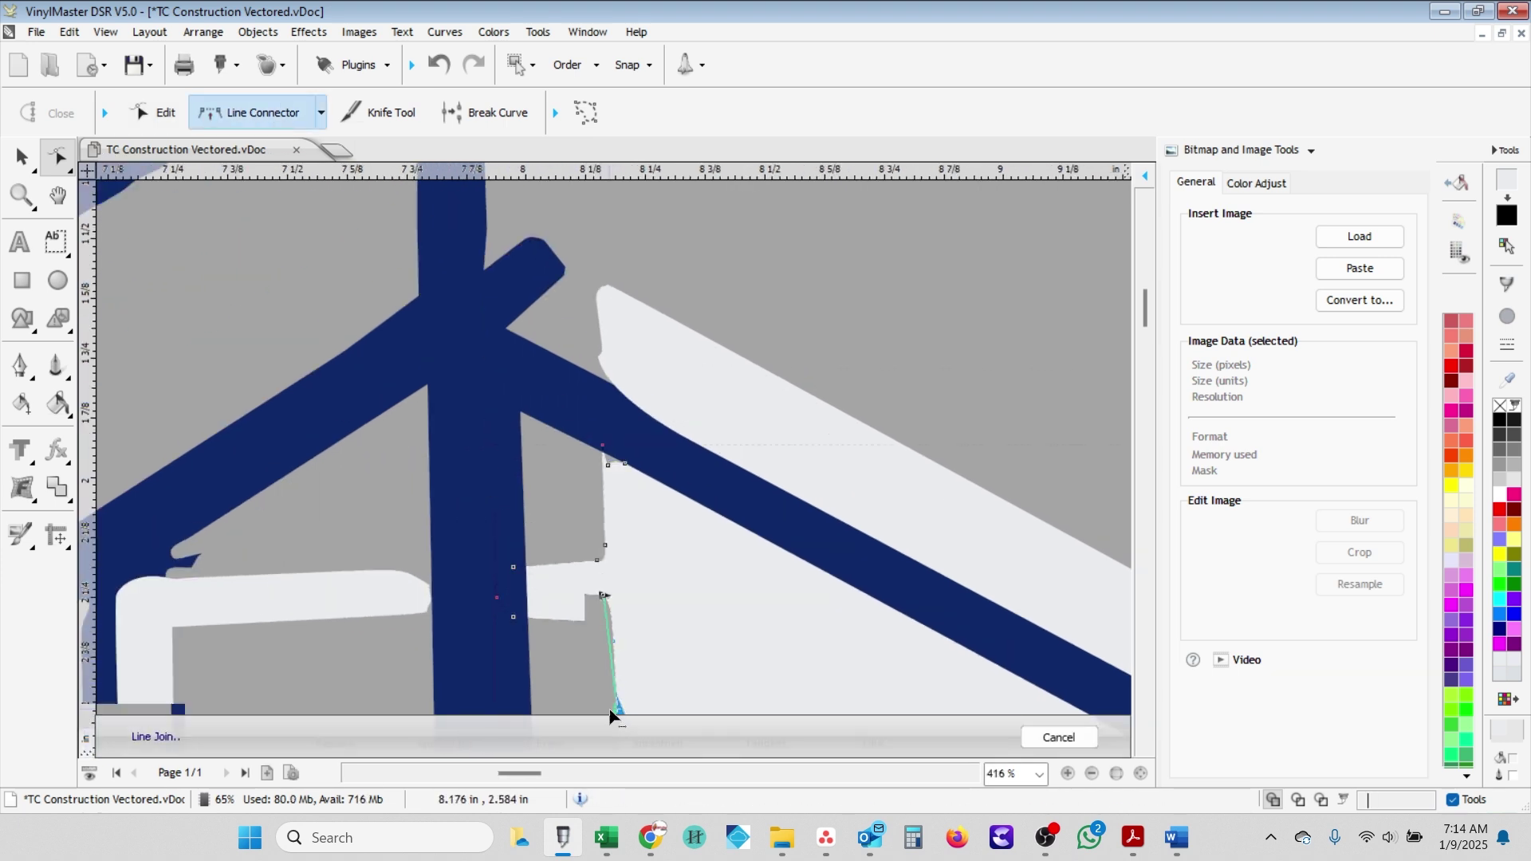
pyautogui.moveTo(1146, 317); pyautogui.dragTo(1149, 331)
pyautogui.click(611, 561)
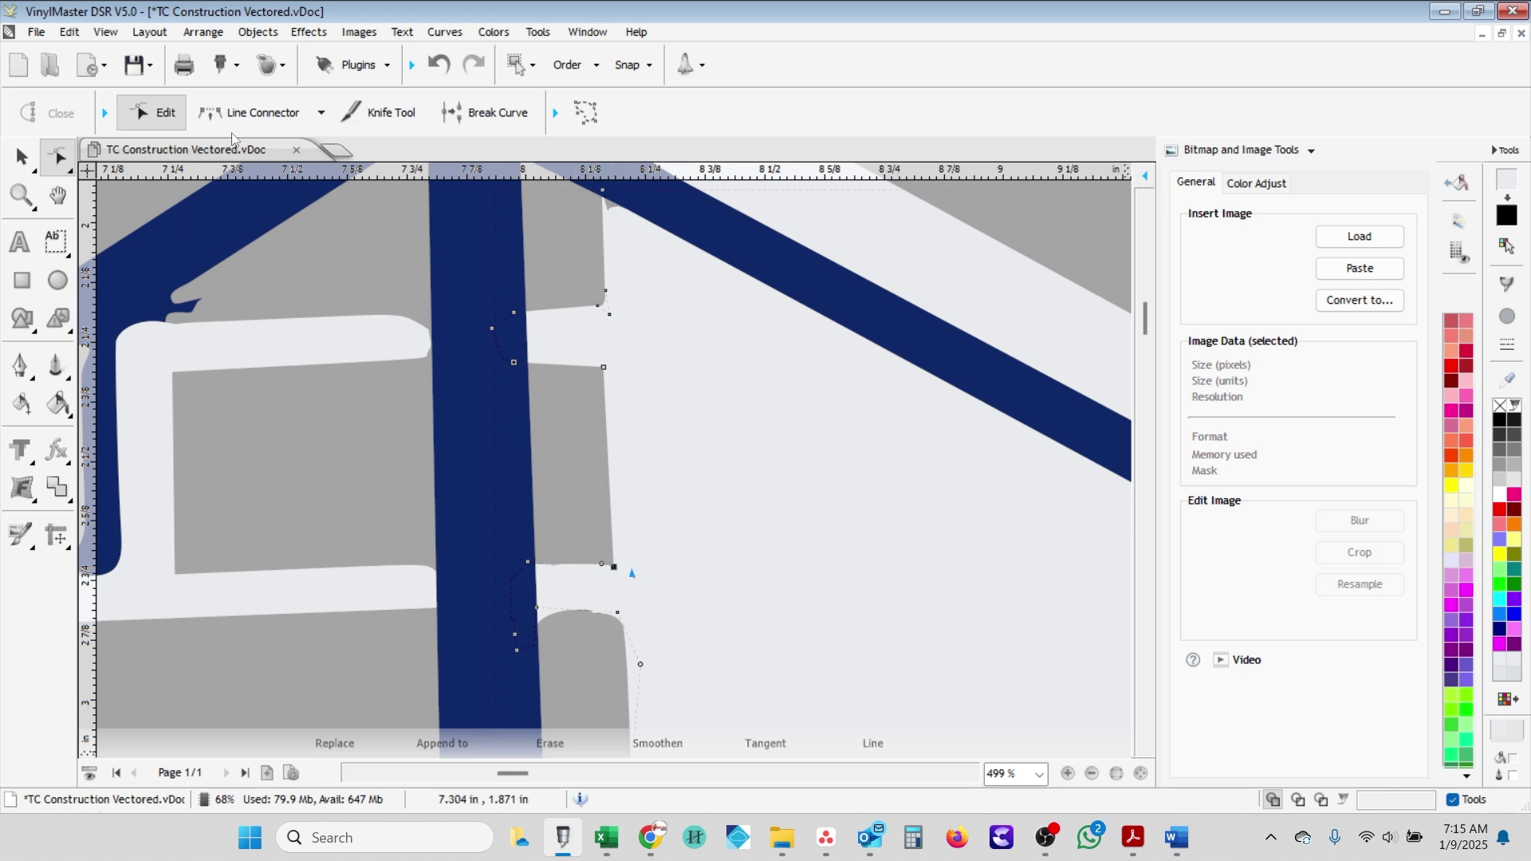
pyautogui.click(534, 627)
pyautogui.scroll(-3, 558, 630)
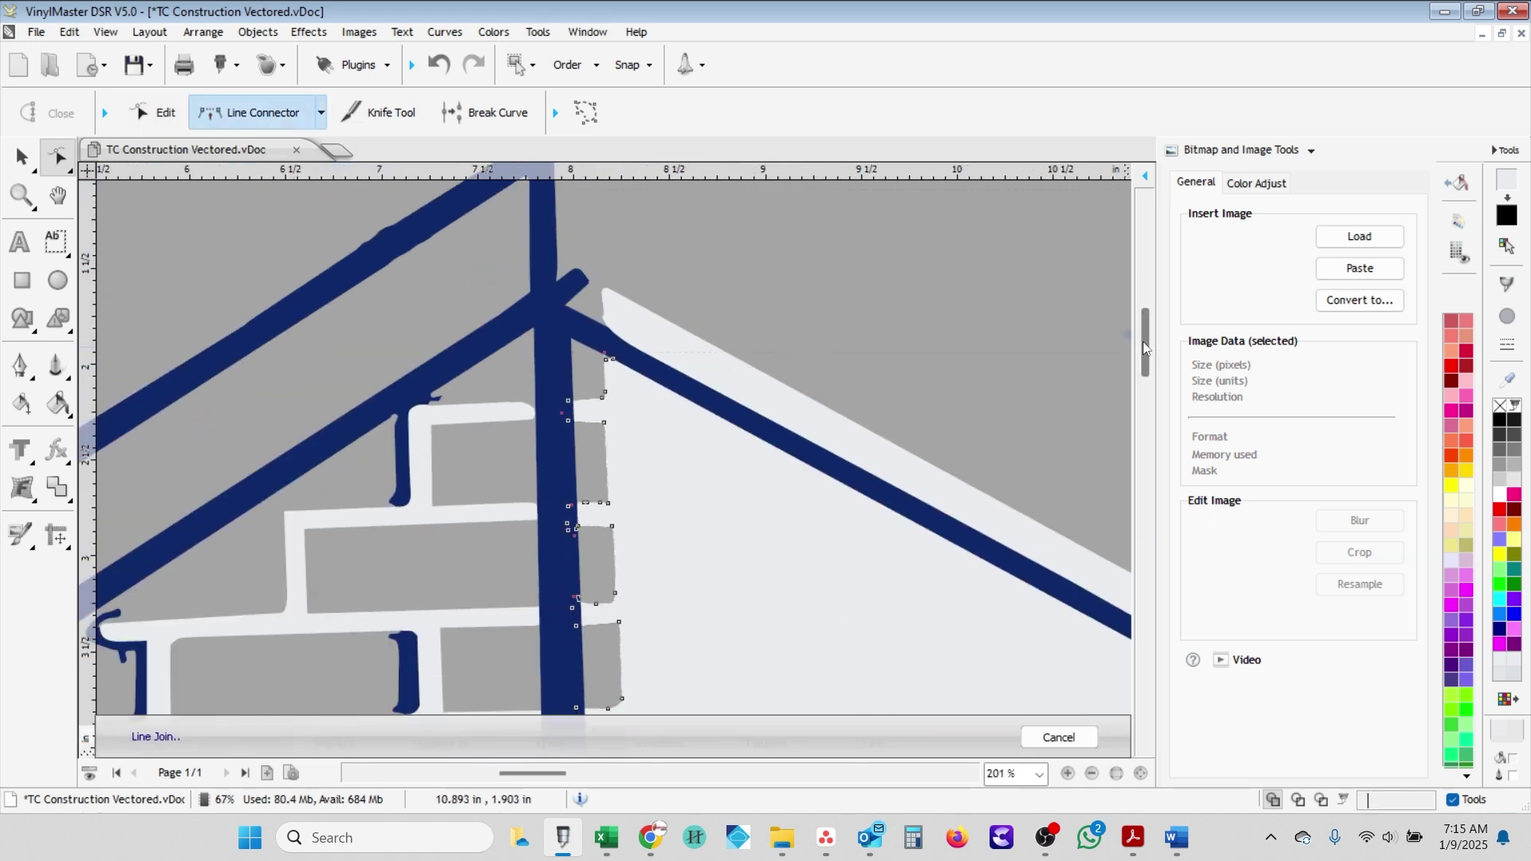
pyautogui.scroll(3, 587, 335)
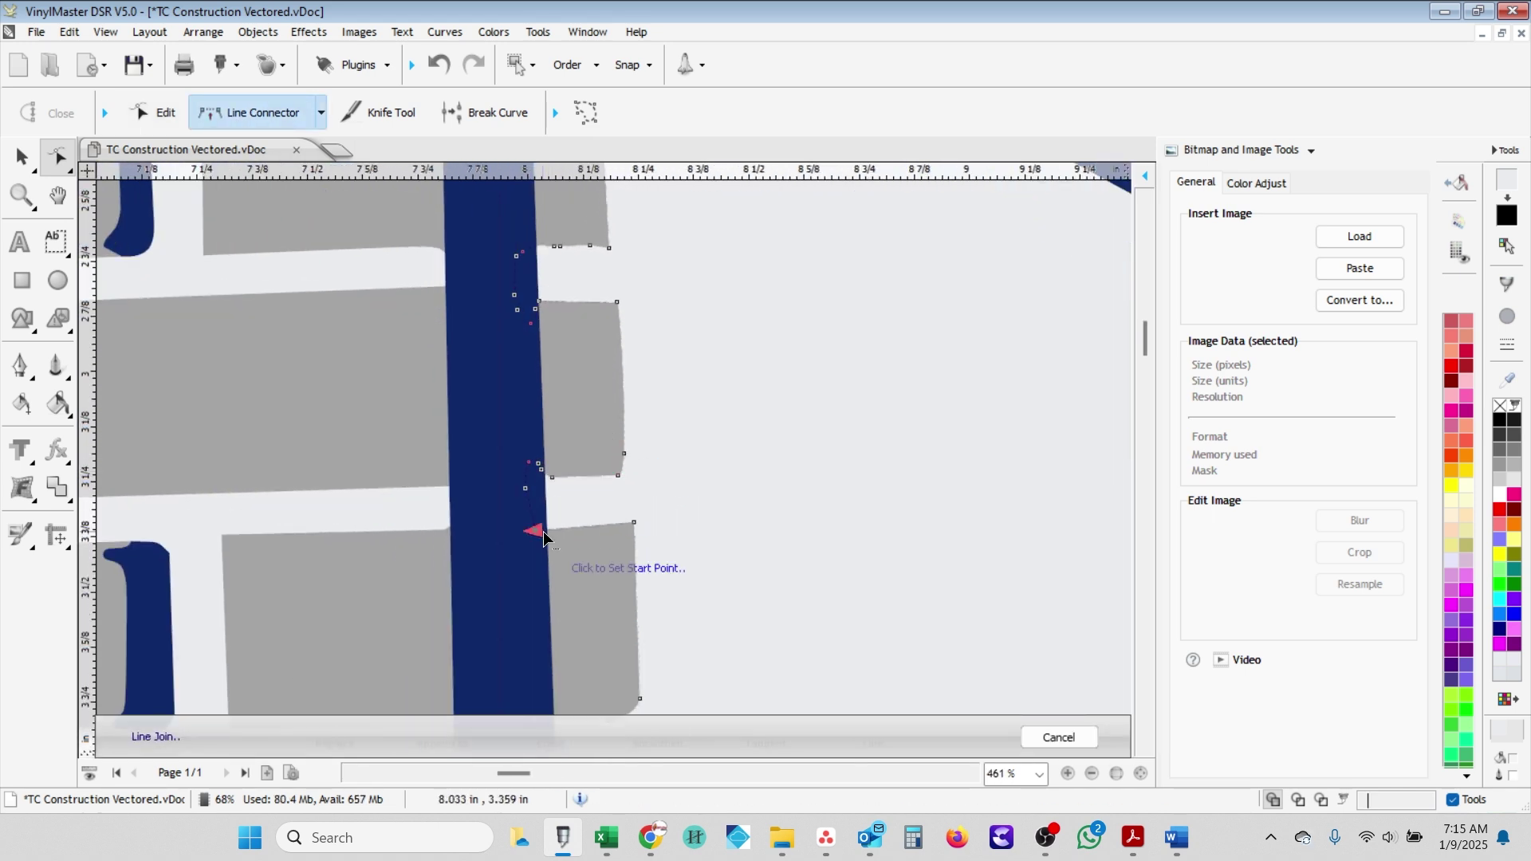
pyautogui.click(165, 120)
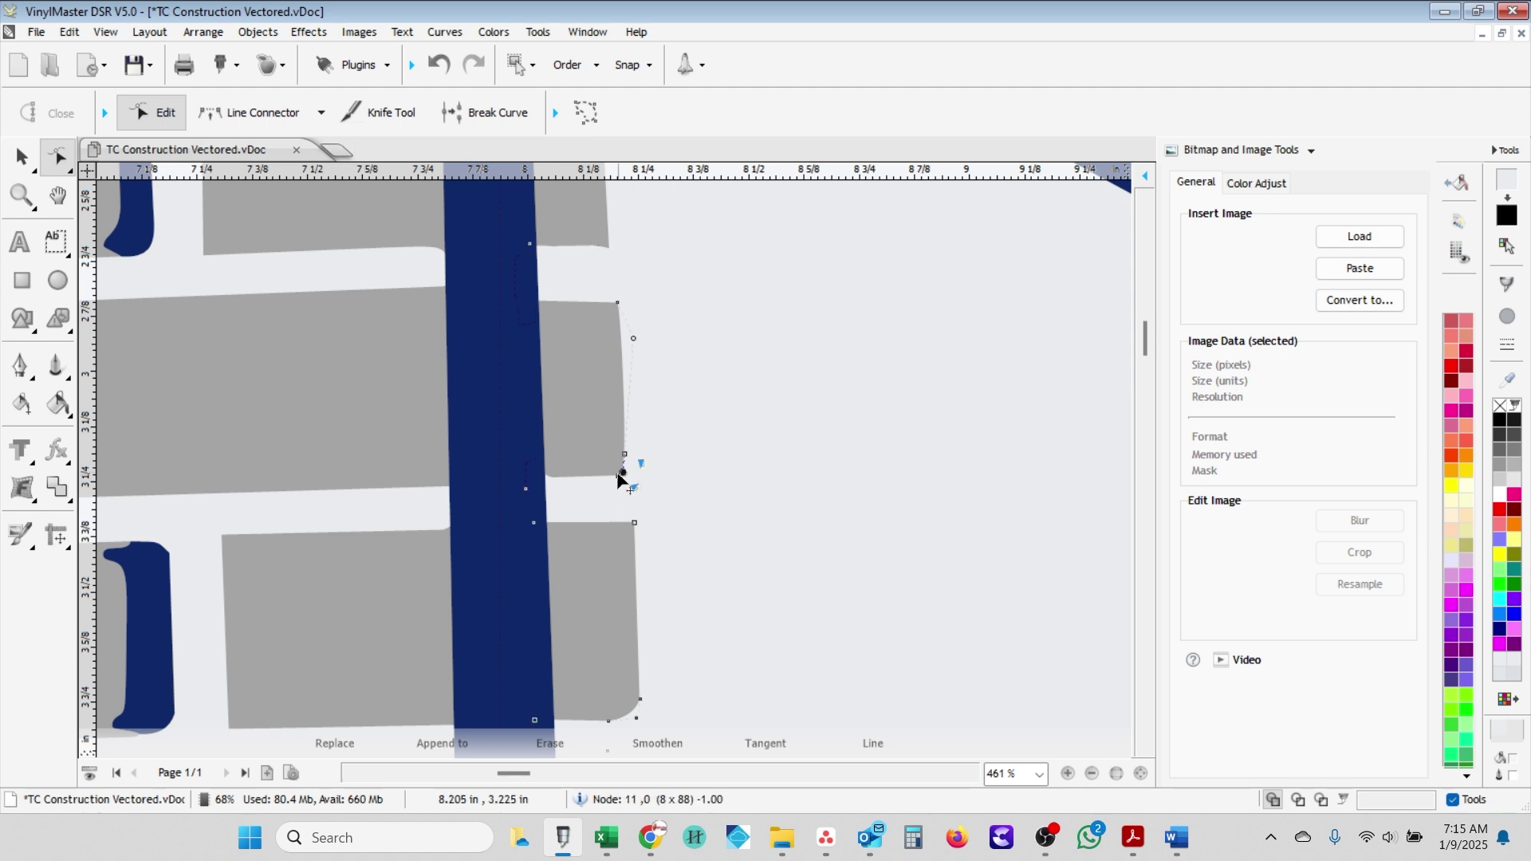
# - Straighten the middle tile's bottom edge and pull the upper tile's corner node outward
pyautogui.click(625, 346)
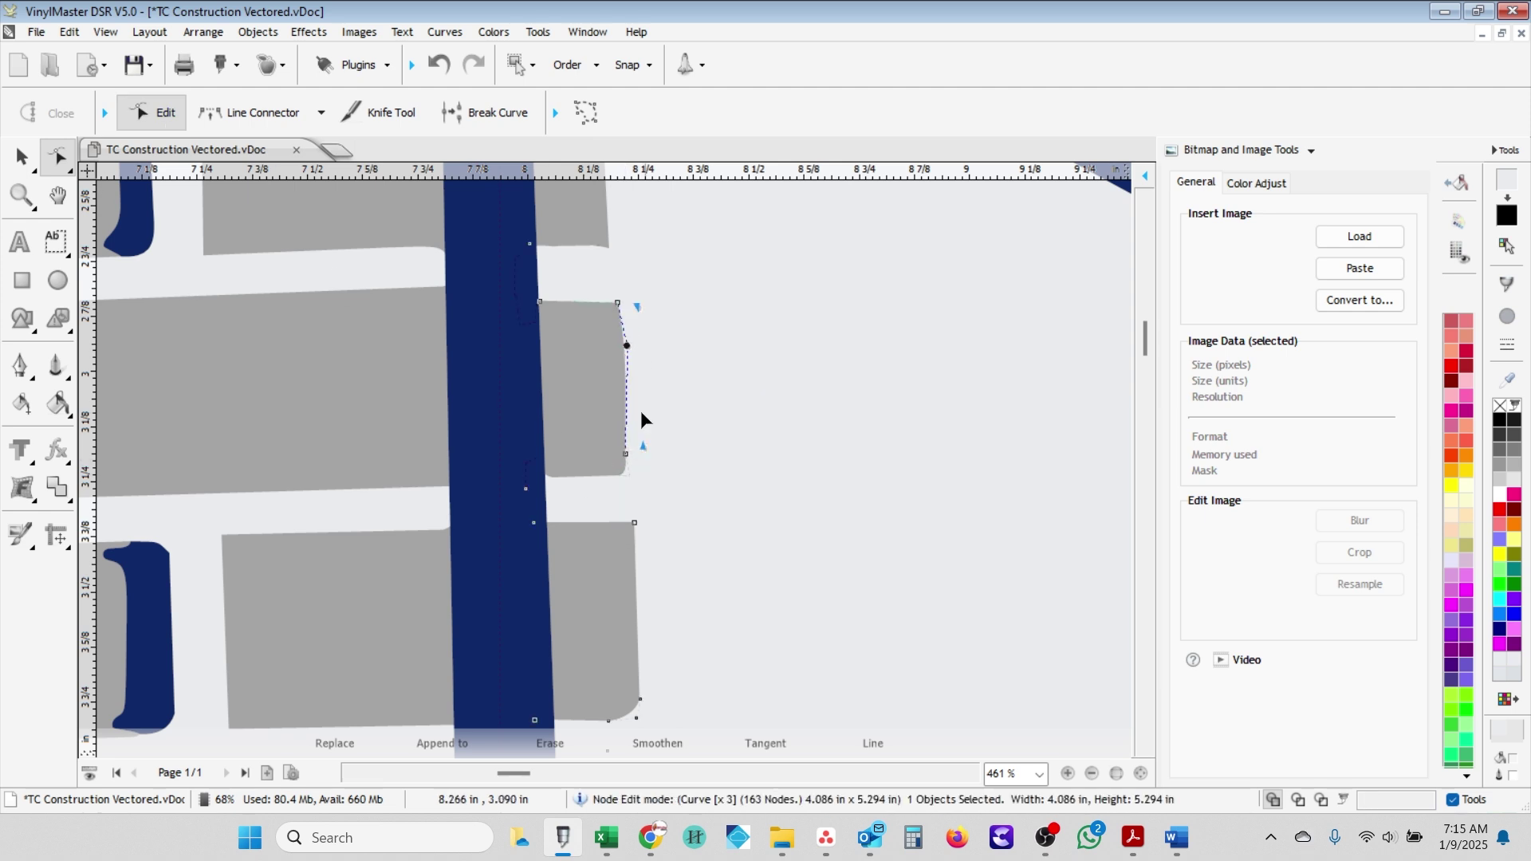
pyautogui.scroll(-5, 1099, 530)
pyautogui.click(251, 112)
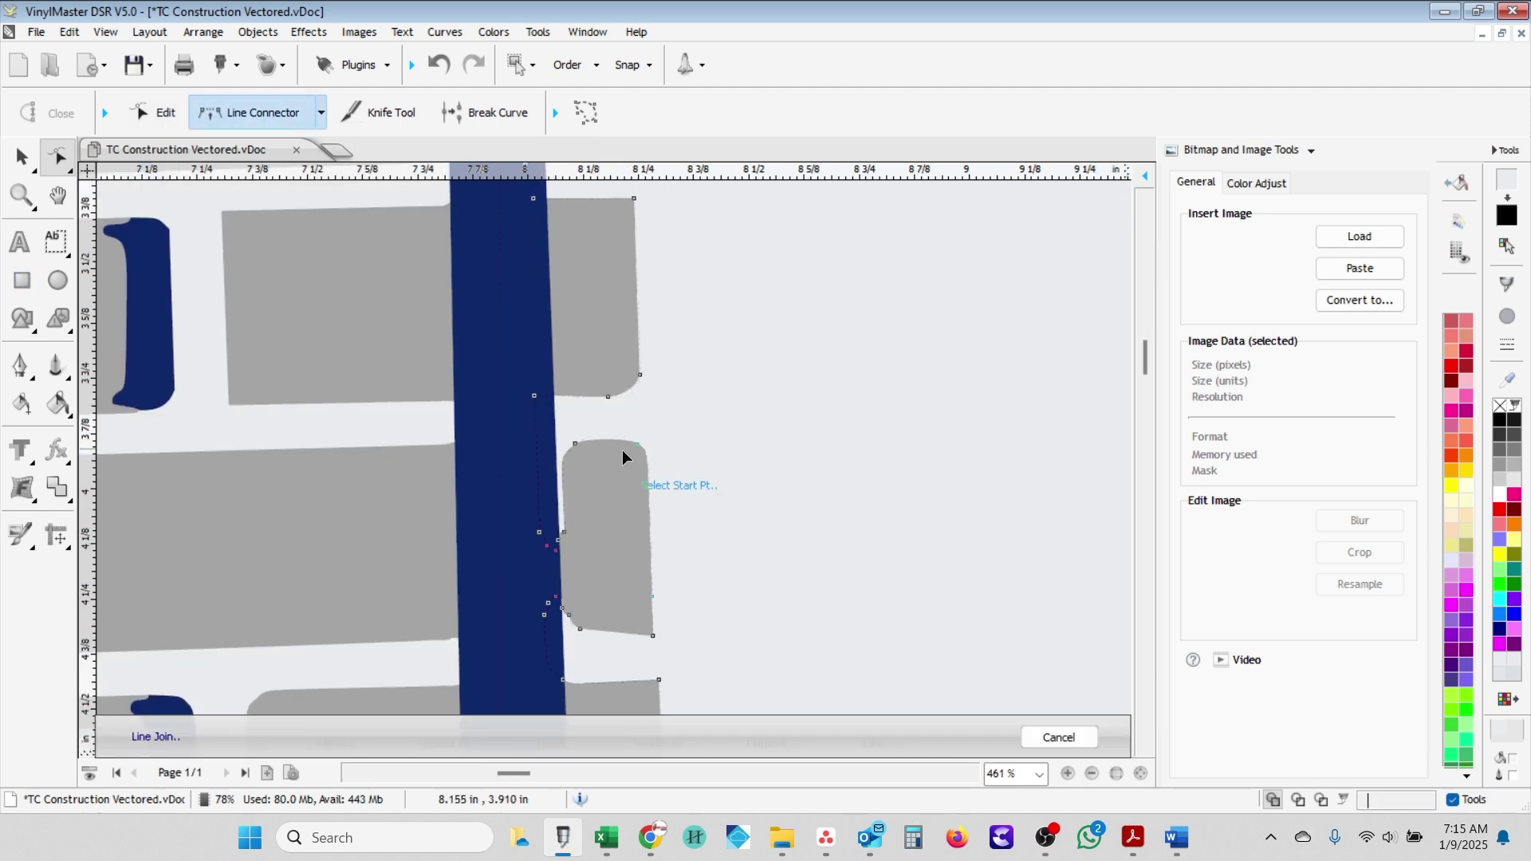
pyautogui.click(540, 446)
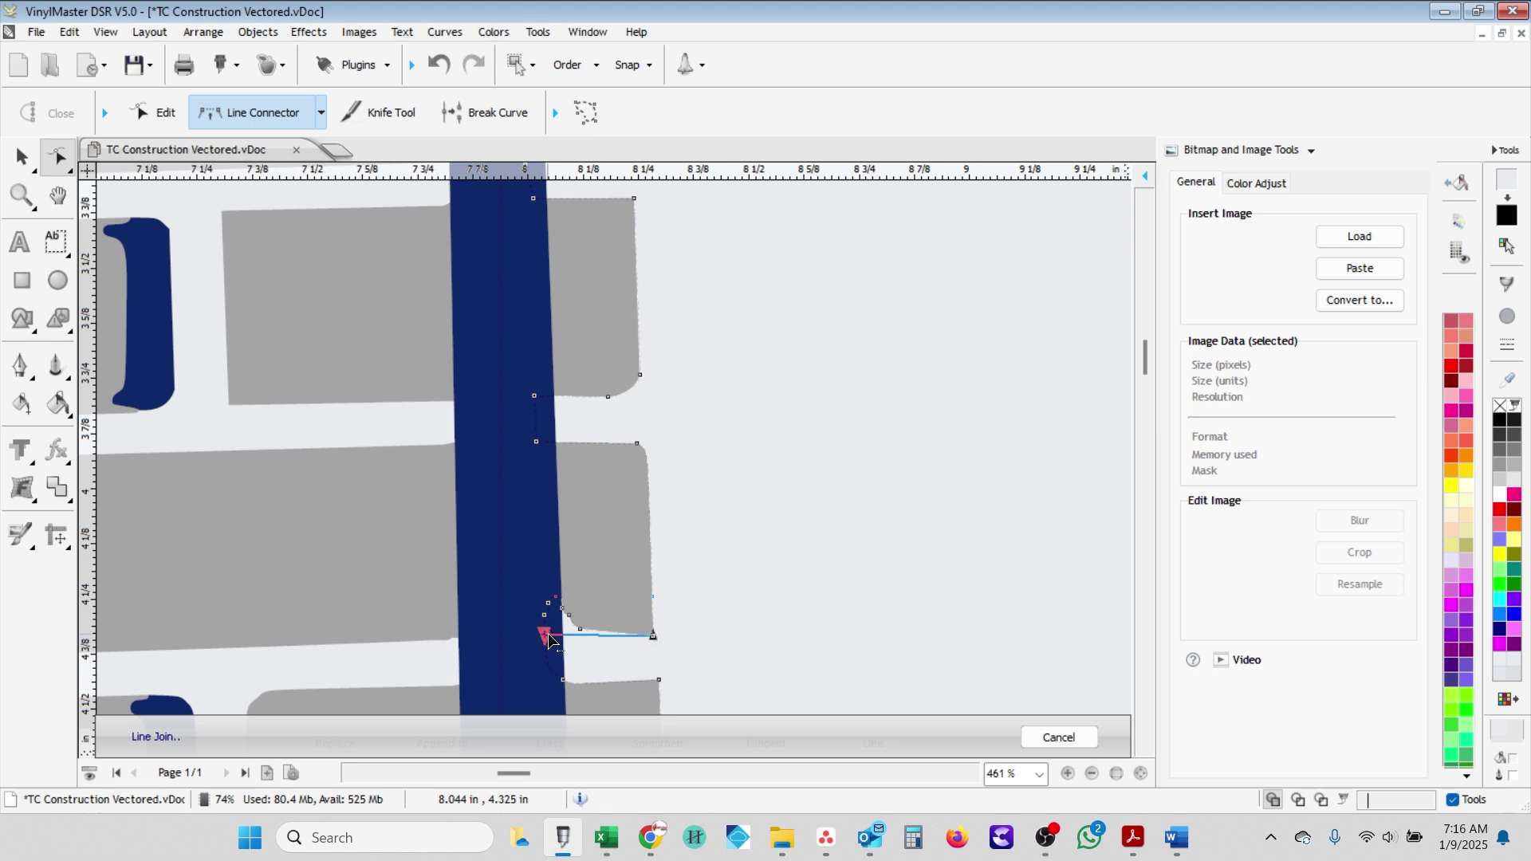
pyautogui.click(545, 618)
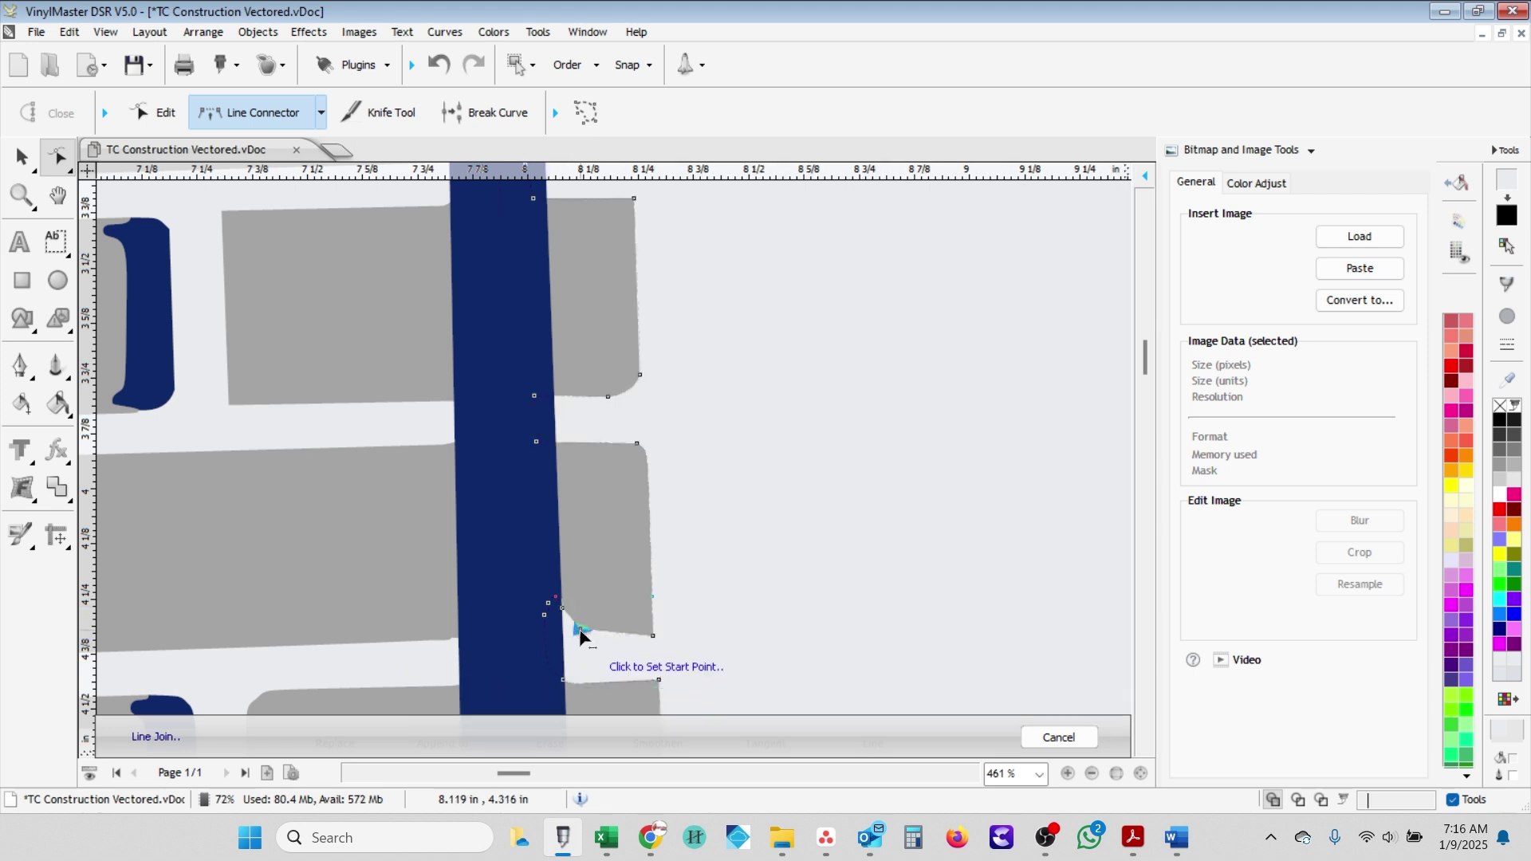
pyautogui.click(583, 634)
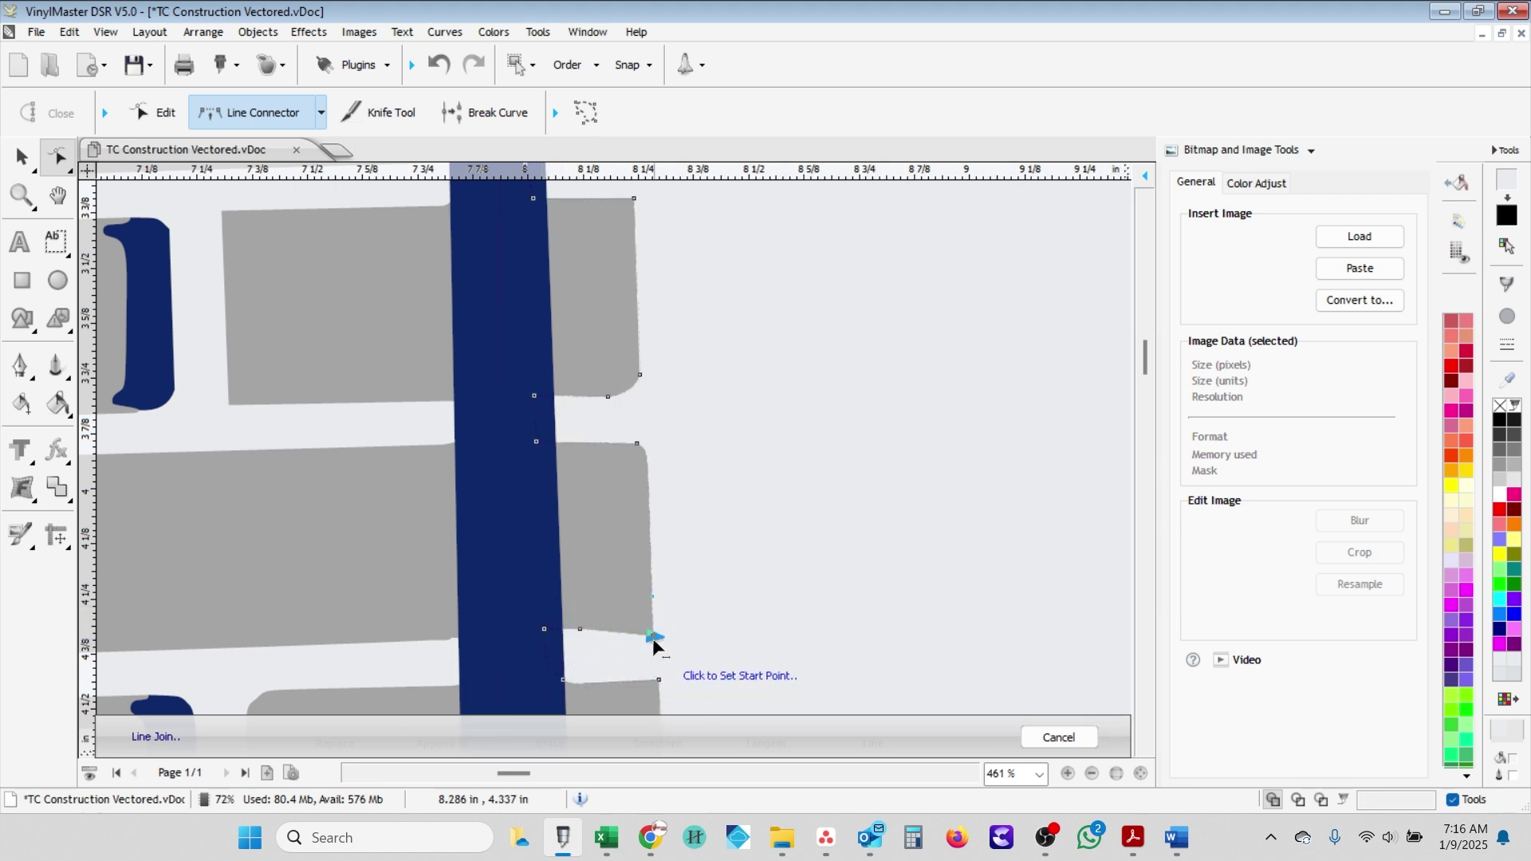
pyautogui.click(541, 636)
pyautogui.press('Escape')
pyautogui.click(635, 394)
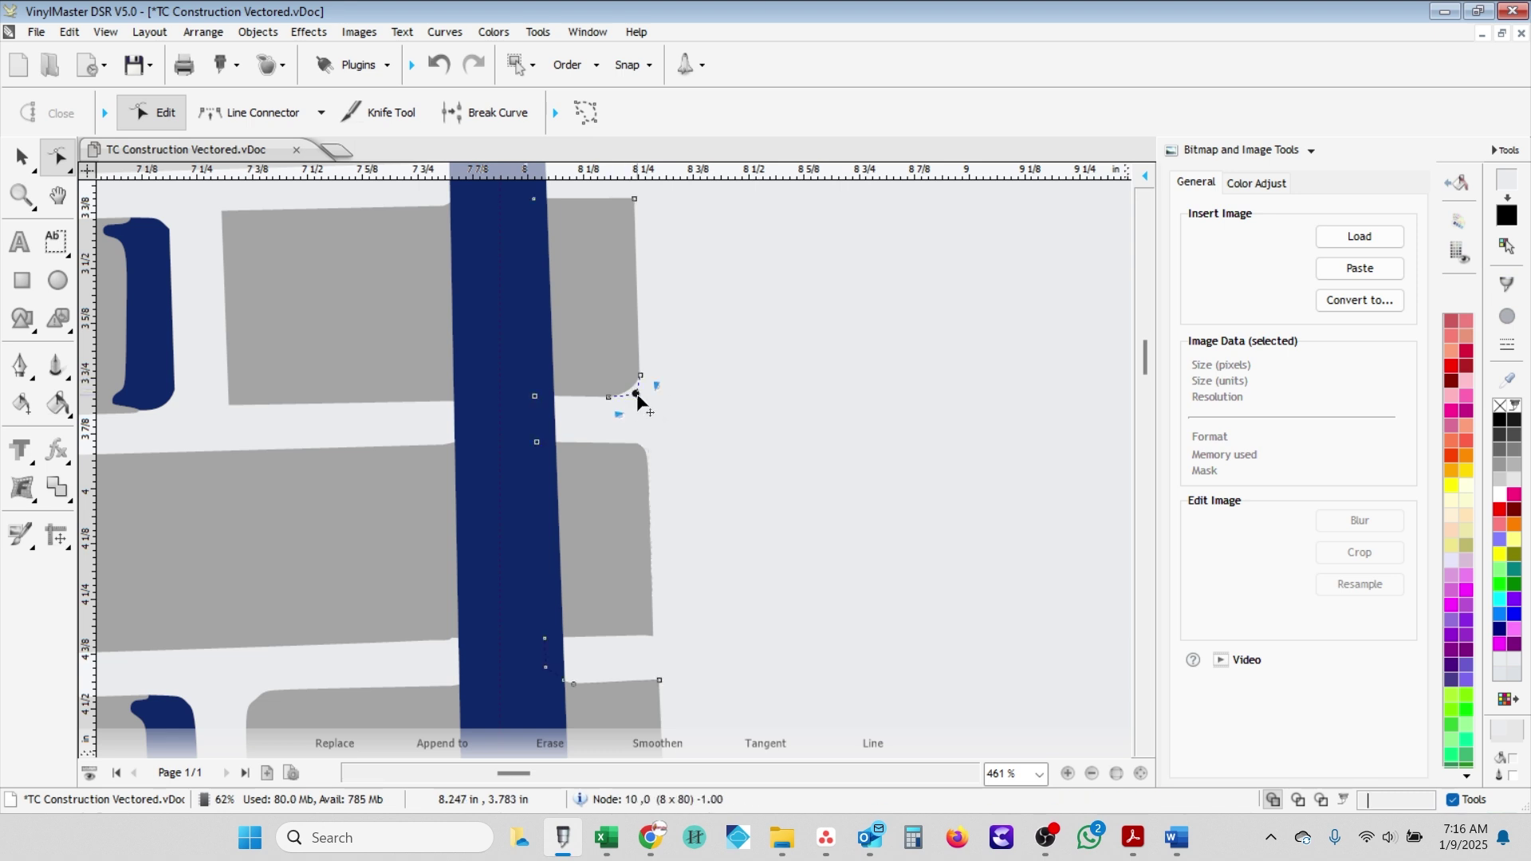
pyautogui.moveTo(661, 414); pyautogui.dragTo(661, 415)
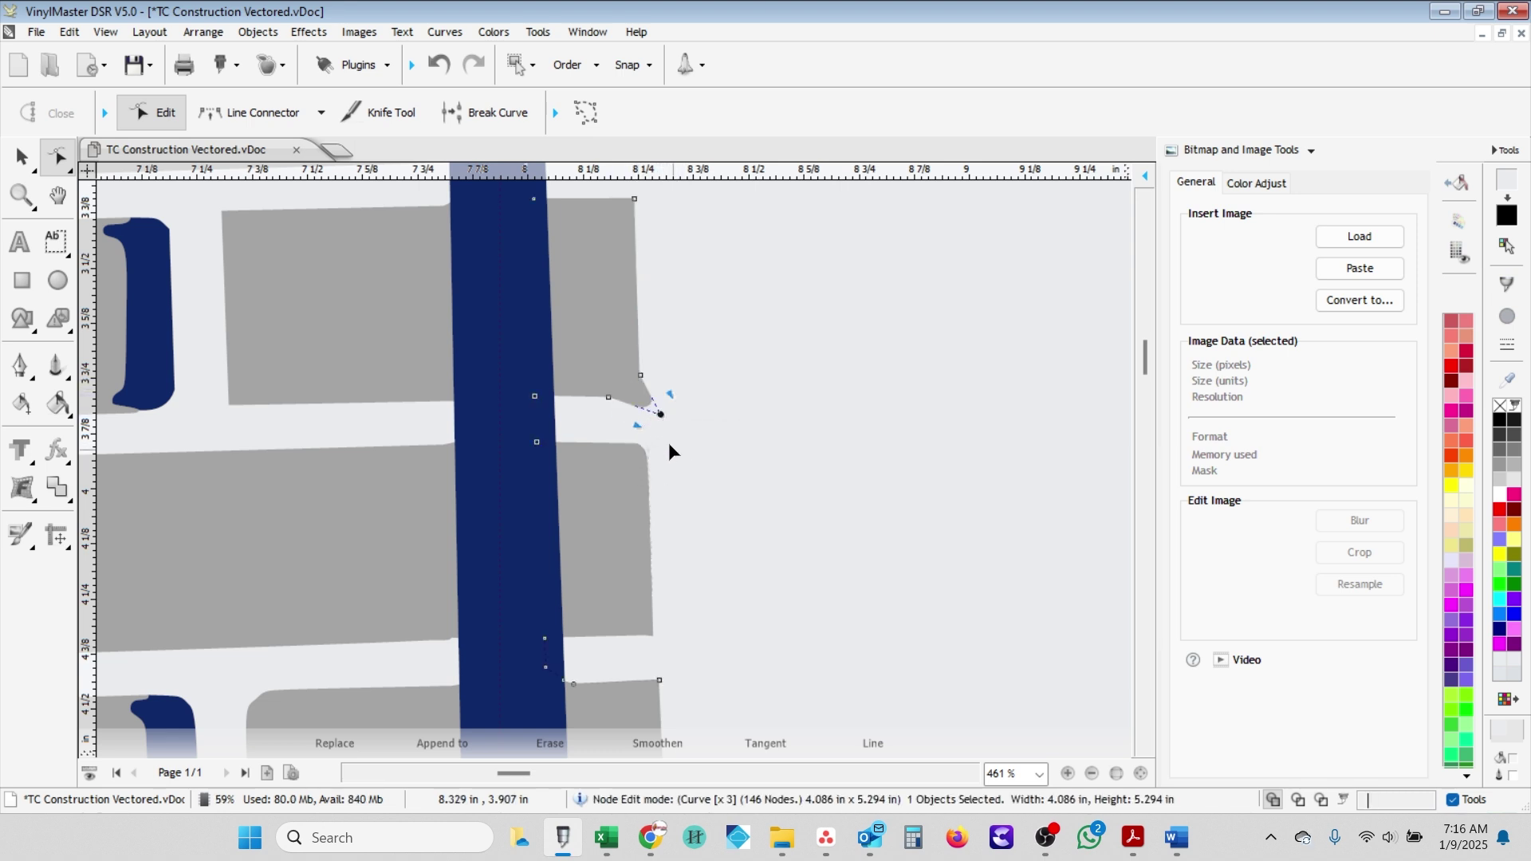
pyautogui.scroll(5, 662, 411)
# - Adjust the brick's corner node, rounding it and then restoring the sharp corner
pyautogui.scroll(2, 603, 446)
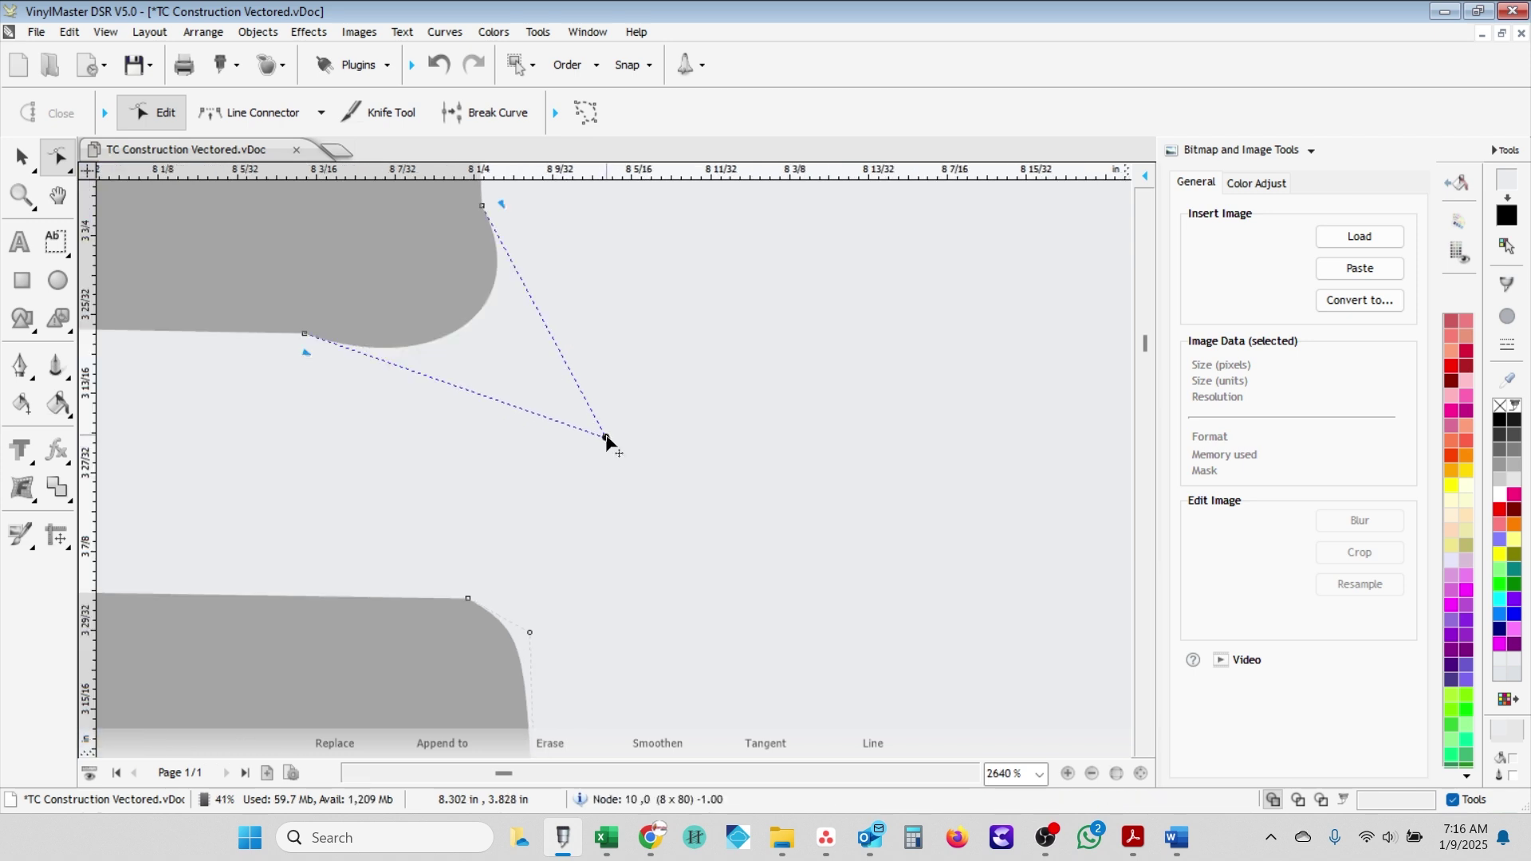
pyautogui.moveTo(606, 438); pyautogui.dragTo(606, 438)
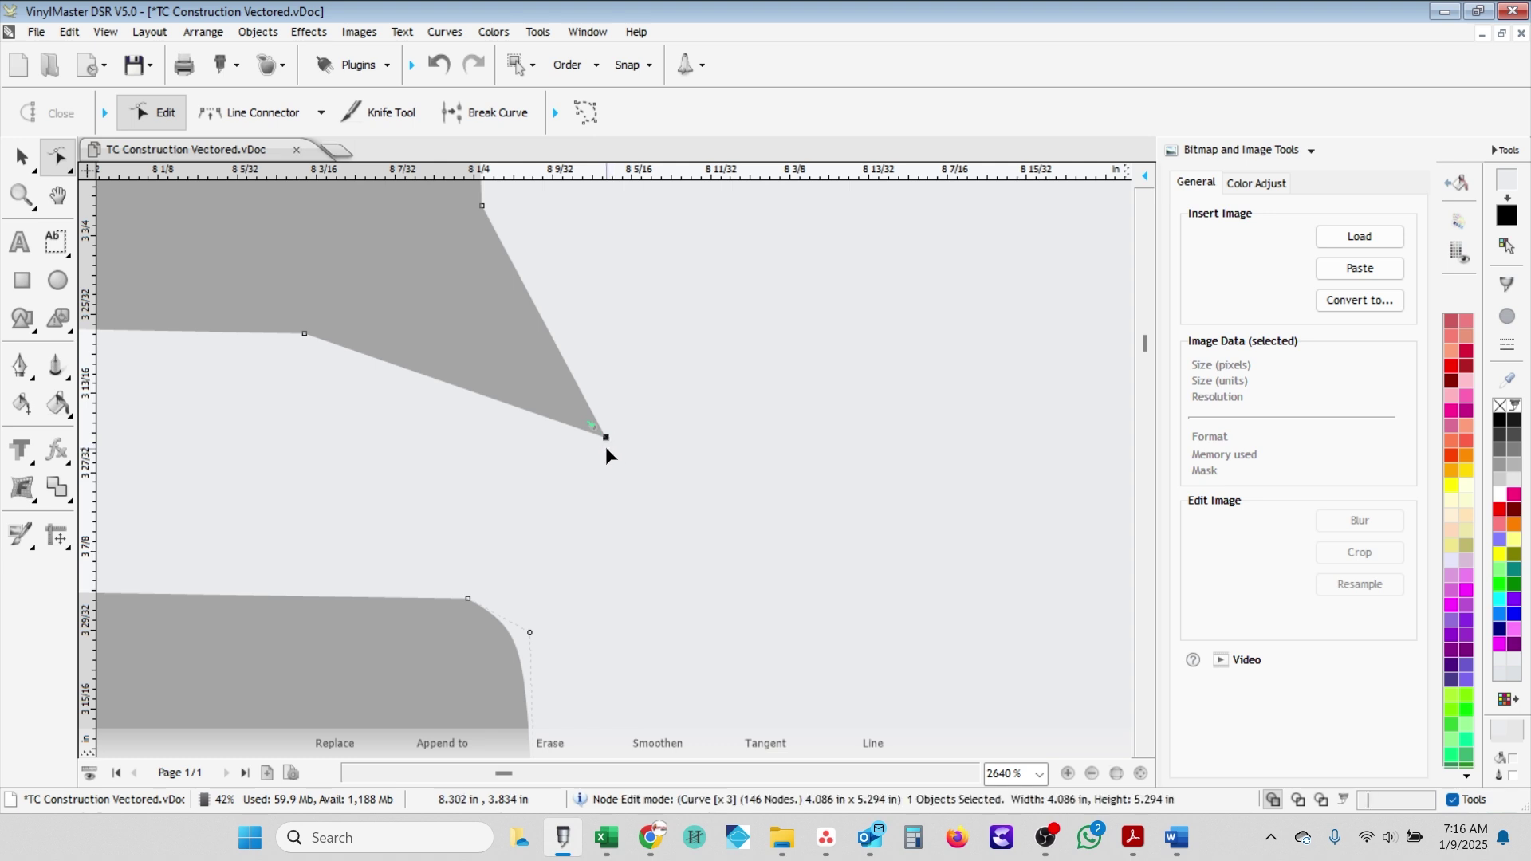
pyautogui.moveTo(608, 439); pyautogui.dragTo(621, 465)
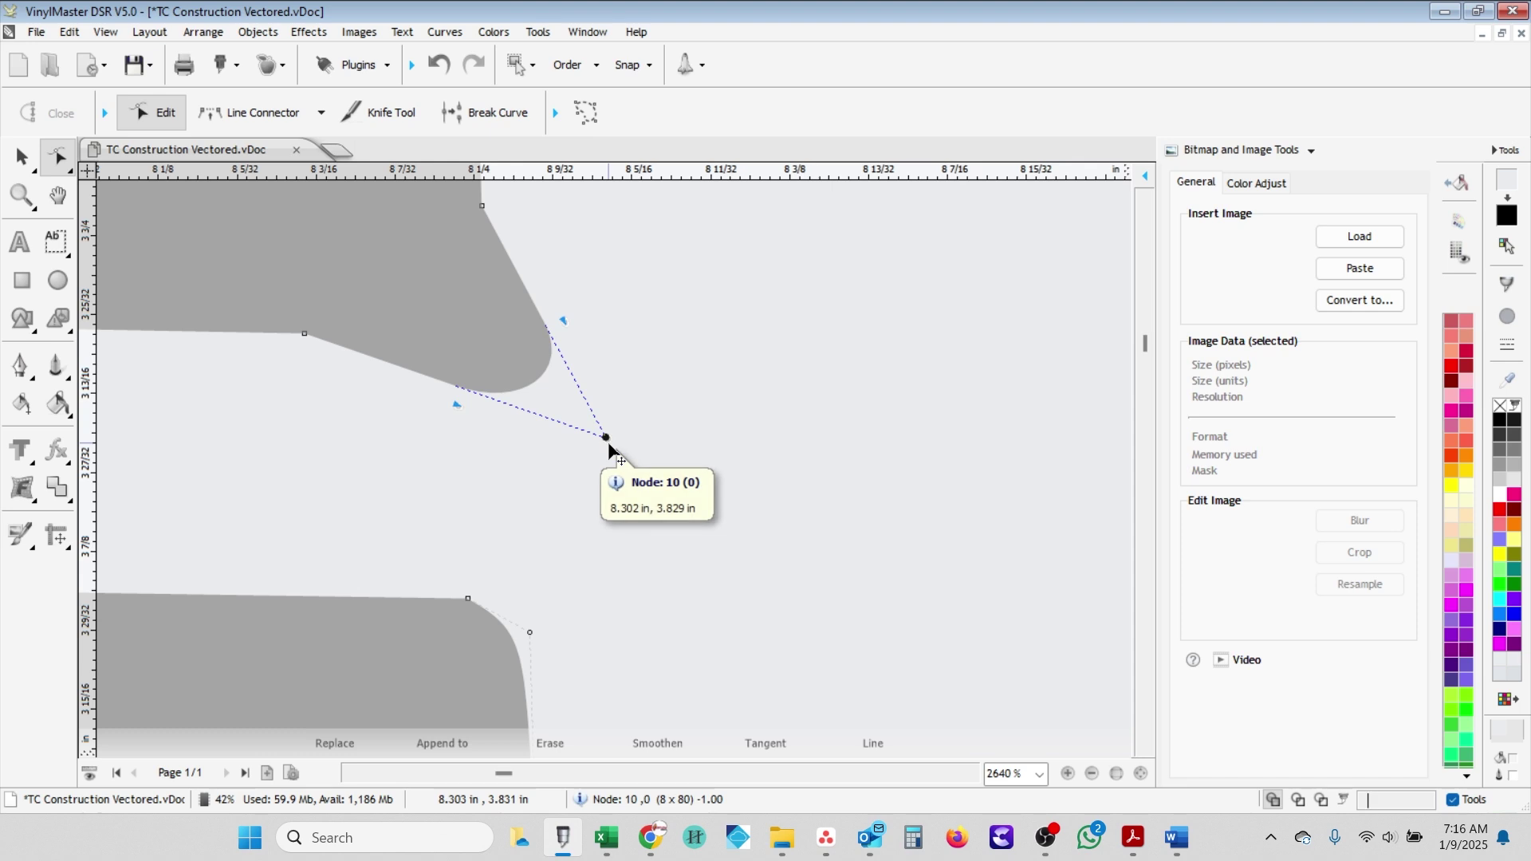
pyautogui.click(607, 439)
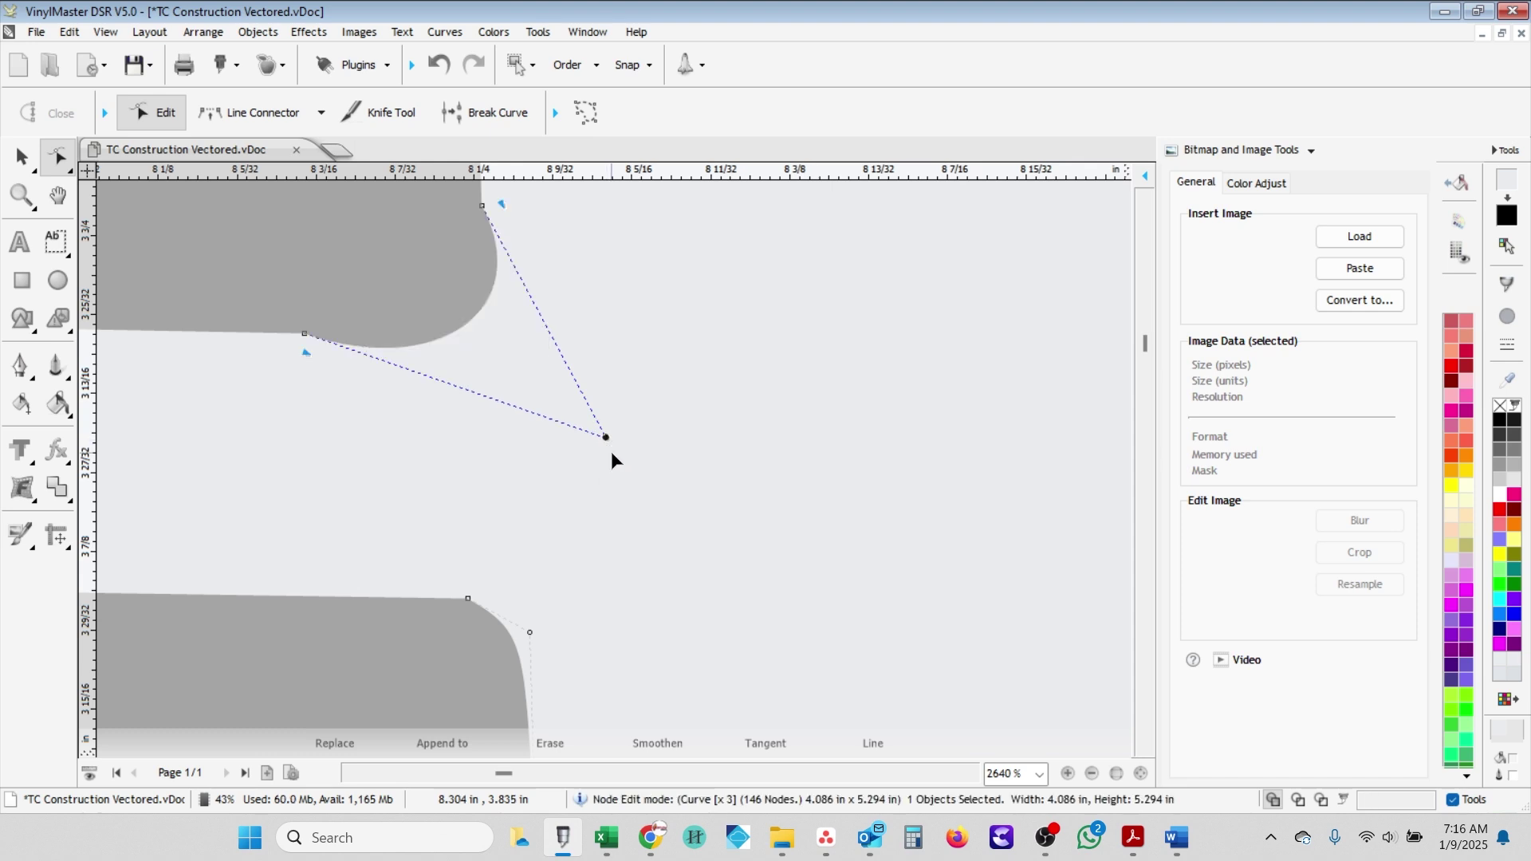
pyautogui.click(607, 438)
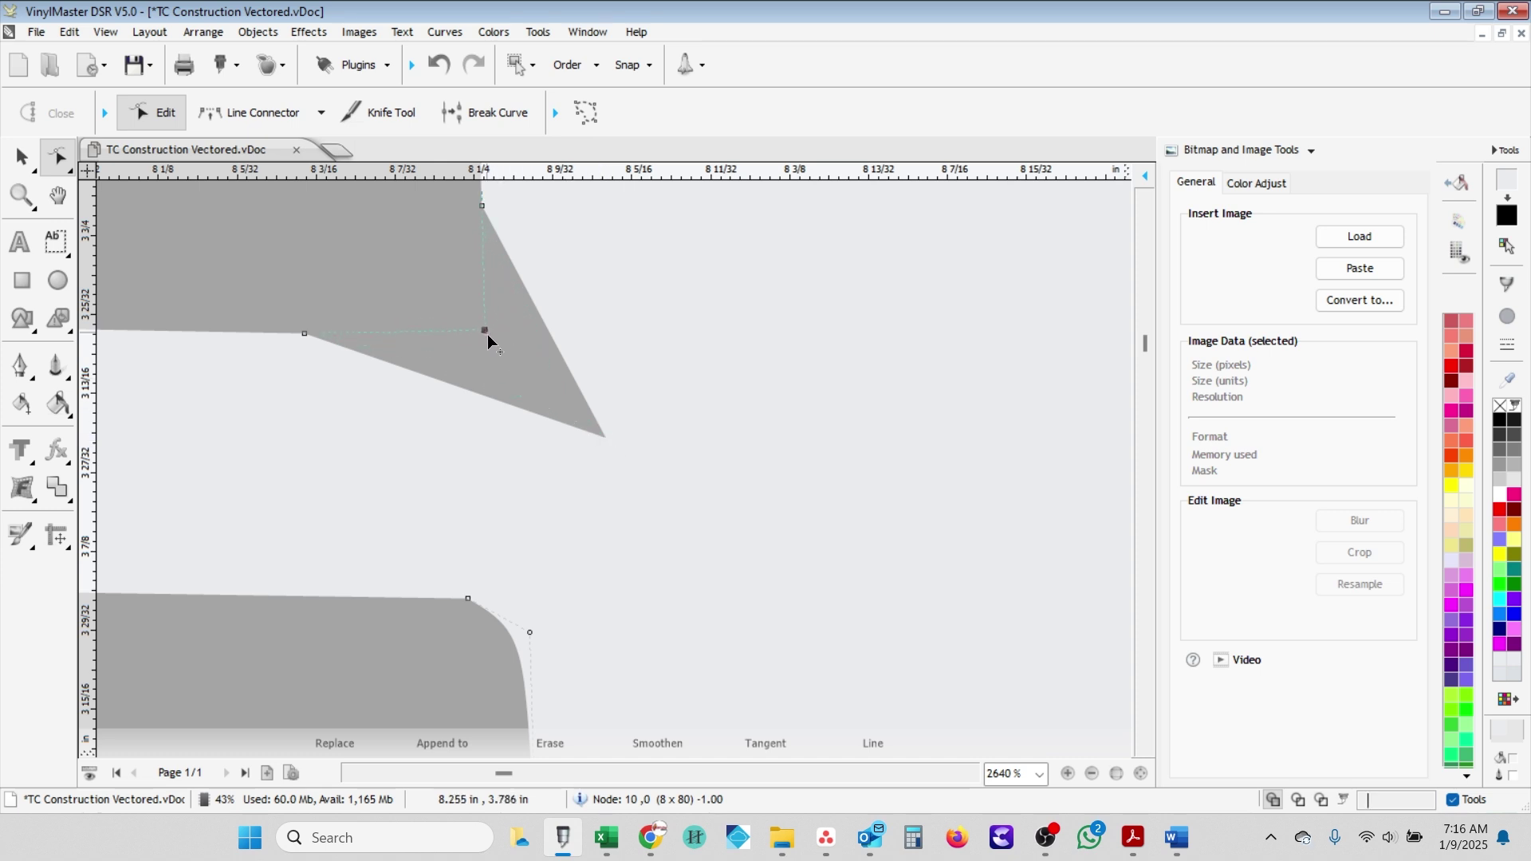
# - Move the corner node up and straighten the rounded corner segment into a square corner
pyautogui.moveTo(490, 359); pyautogui.dragTo(486, 338)
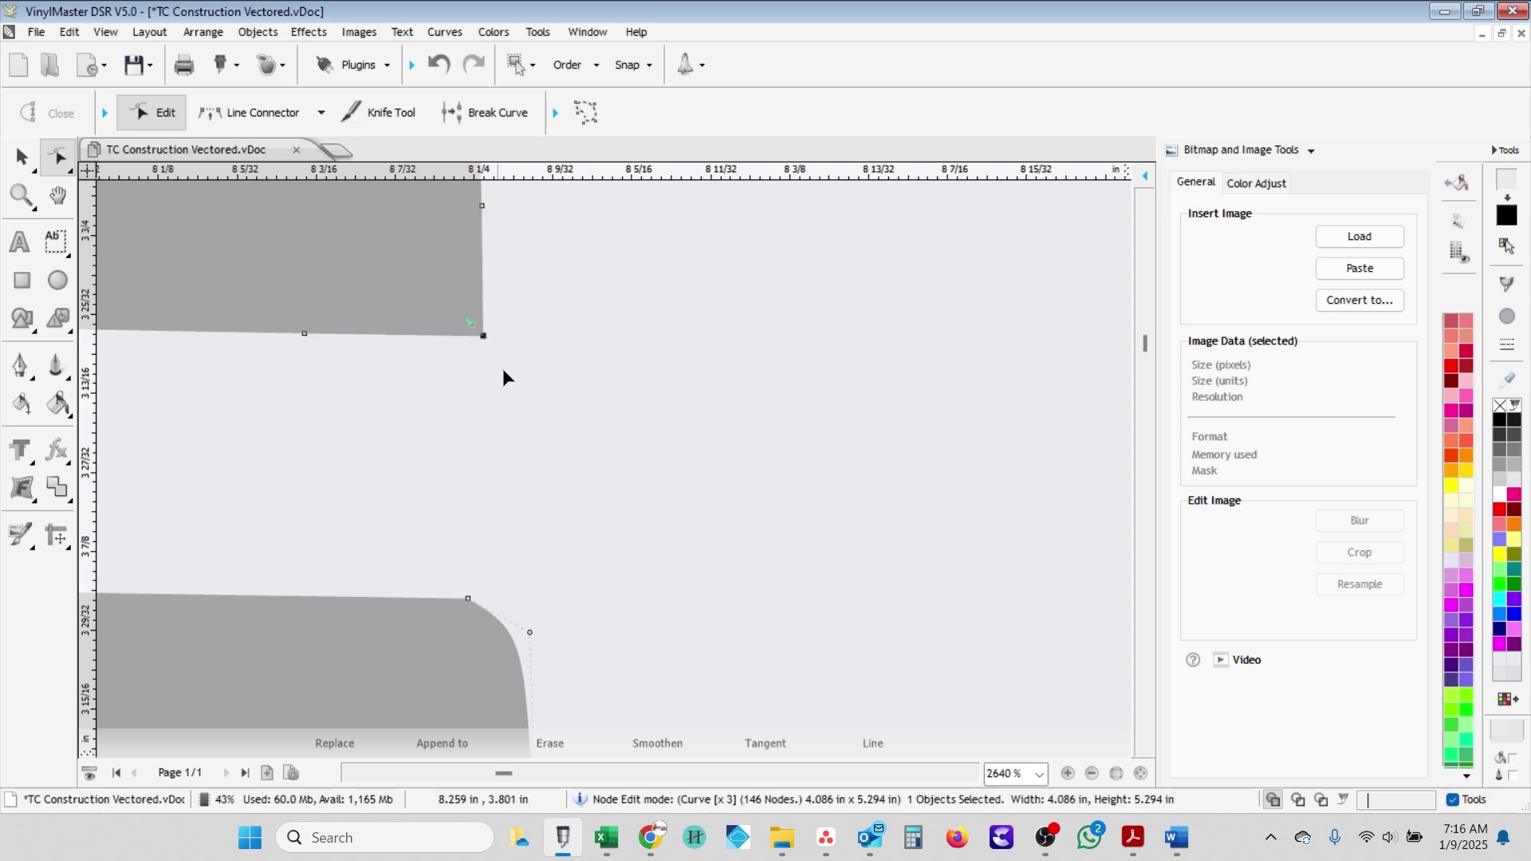
pyautogui.scroll(-2, 551, 494)
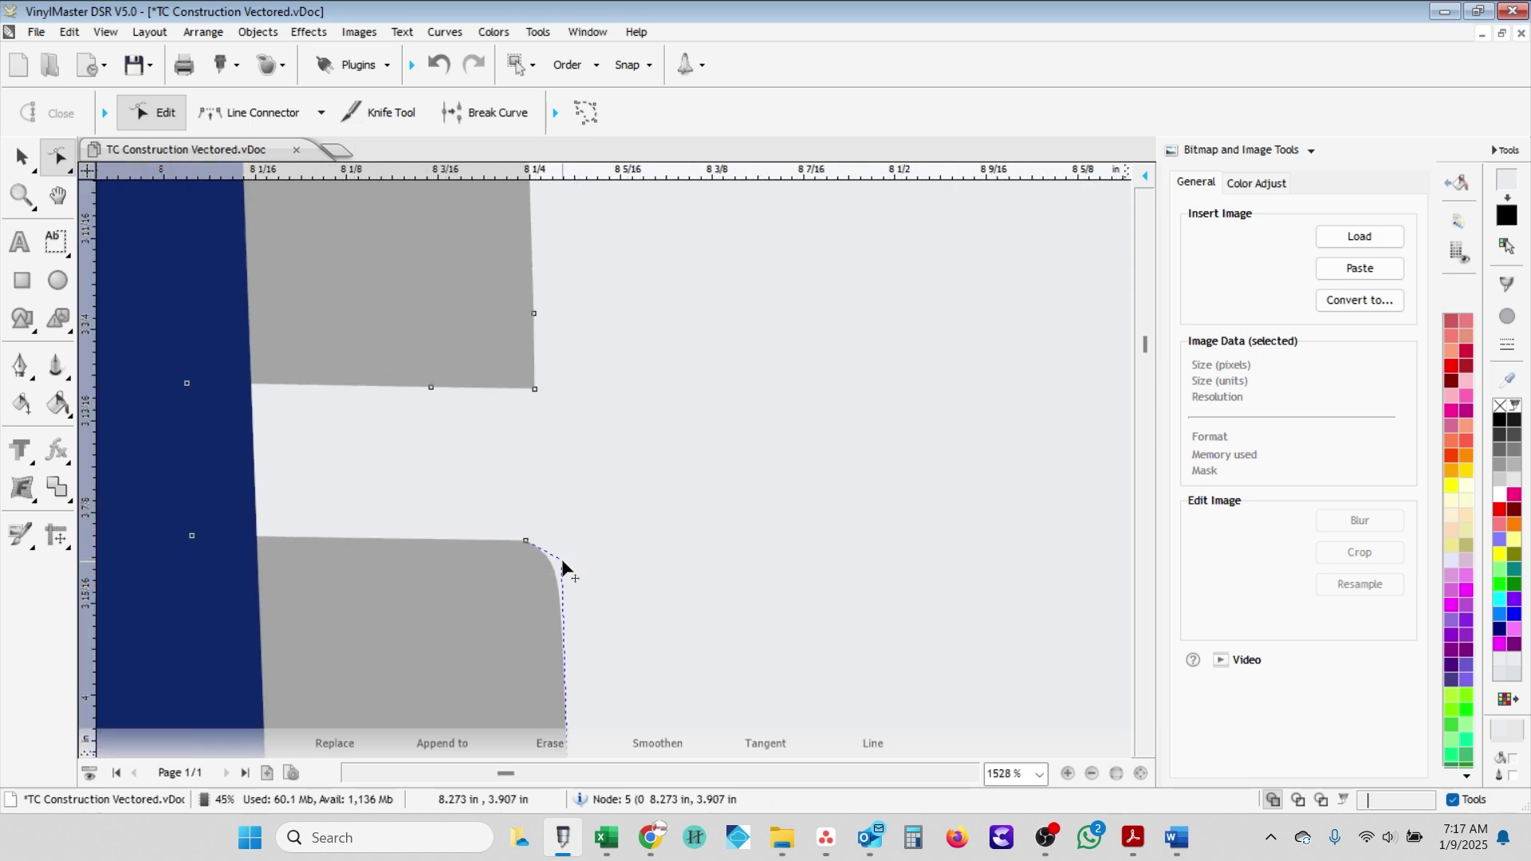
pyautogui.scroll(2, 552, 564)
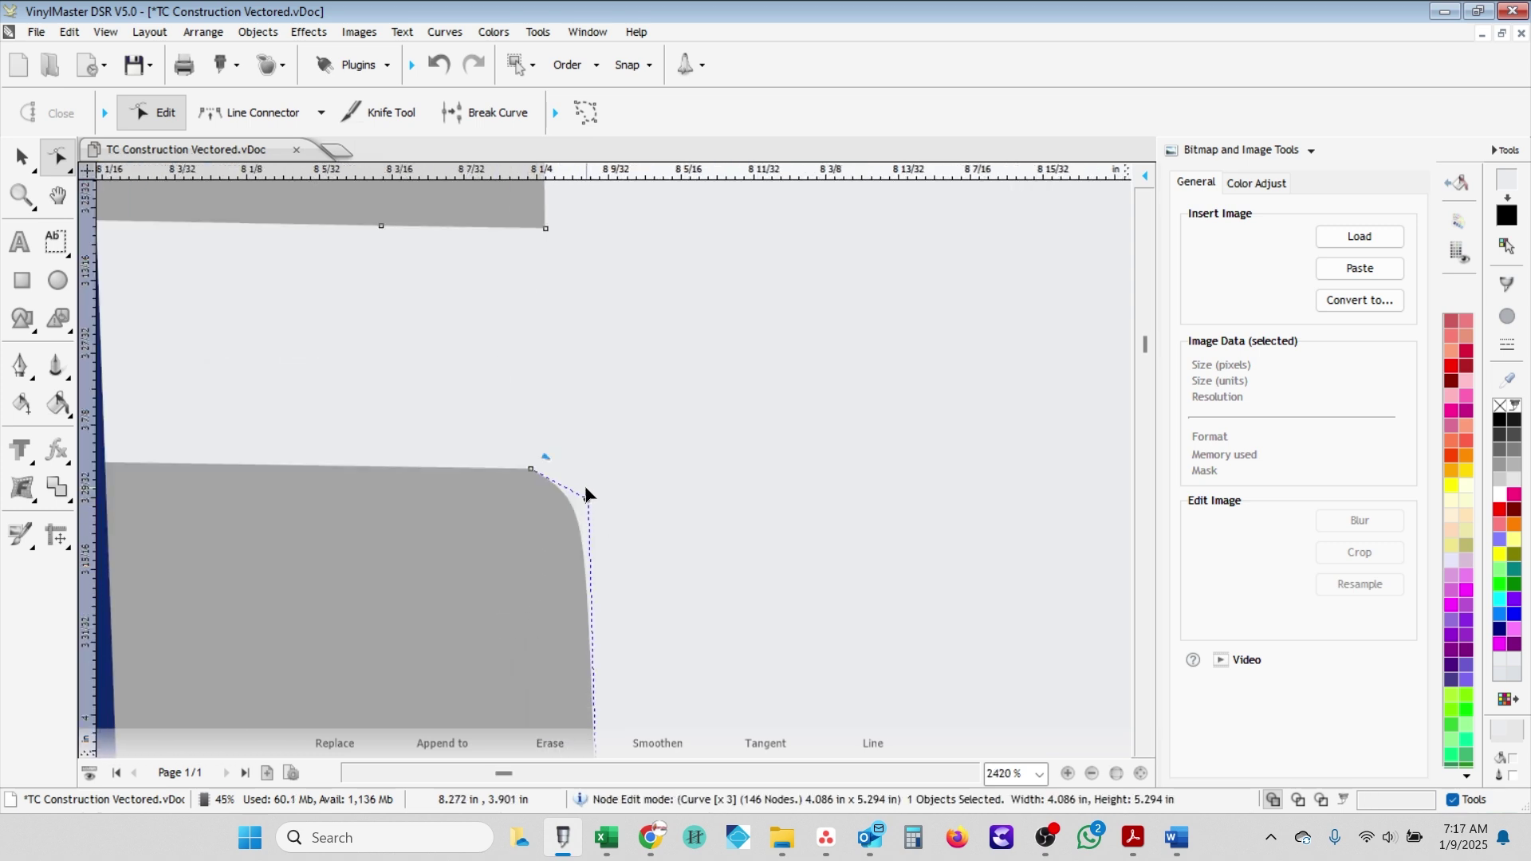
pyautogui.click(586, 498)
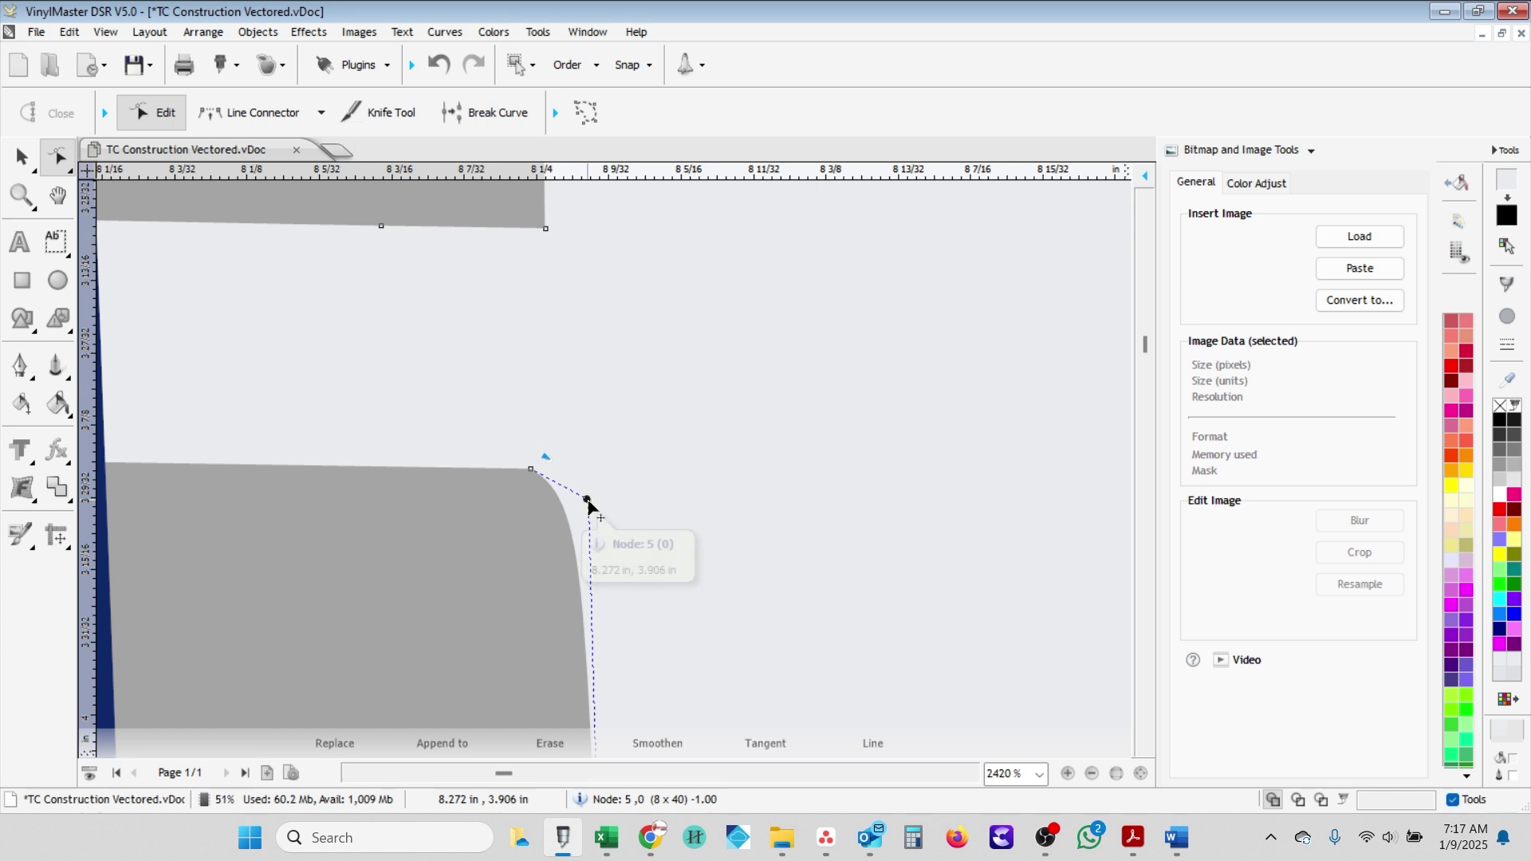
pyautogui.doubleClick(587, 499)
# - Join the open gaps along the brick column beside the post with straight Line Connector segments
pyautogui.scroll(-10, 564, 559)
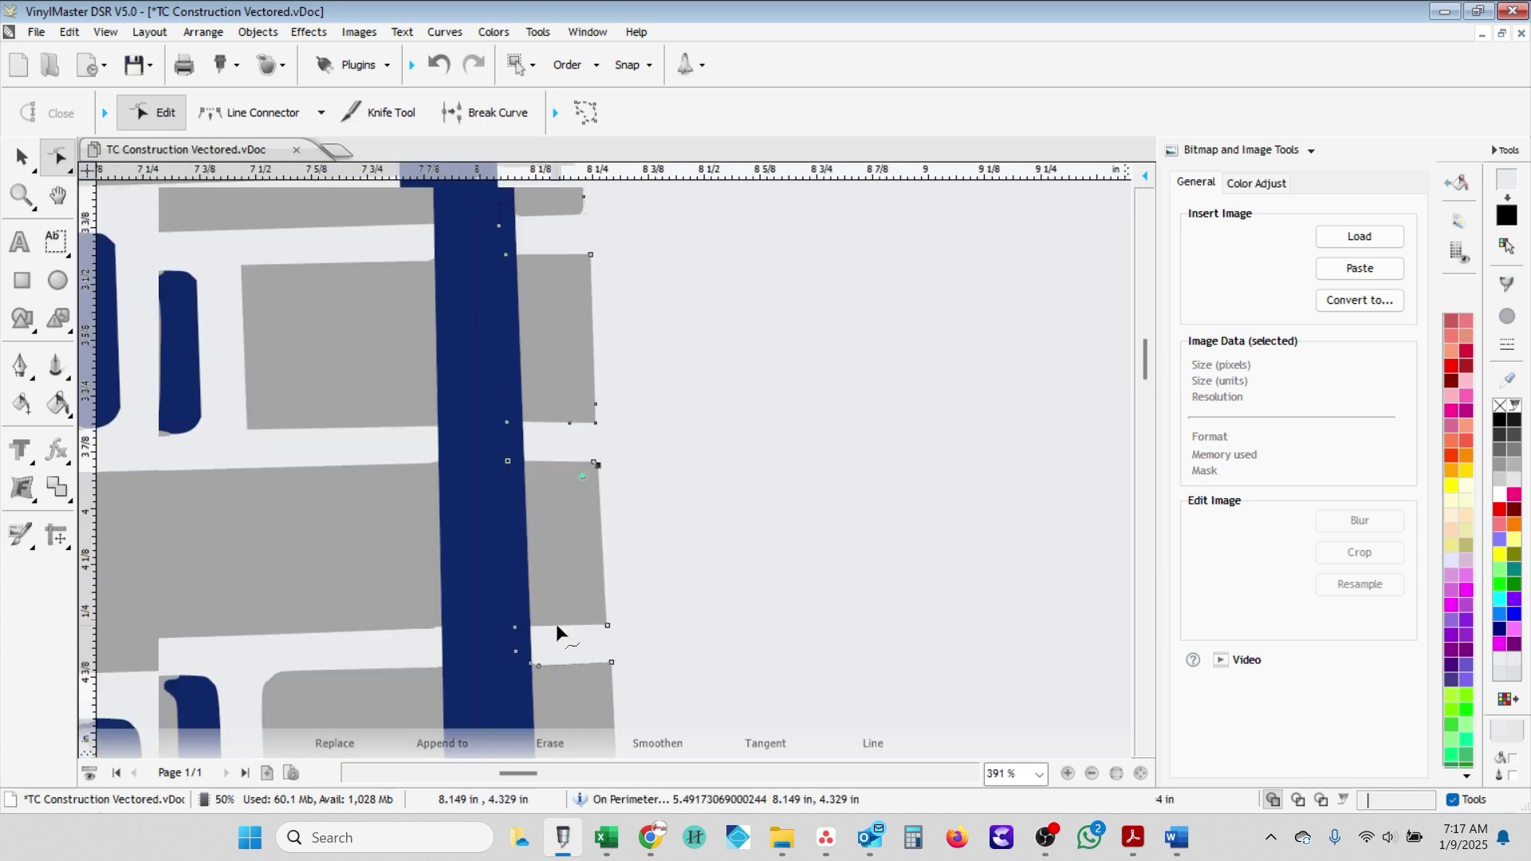
pyautogui.press('l')
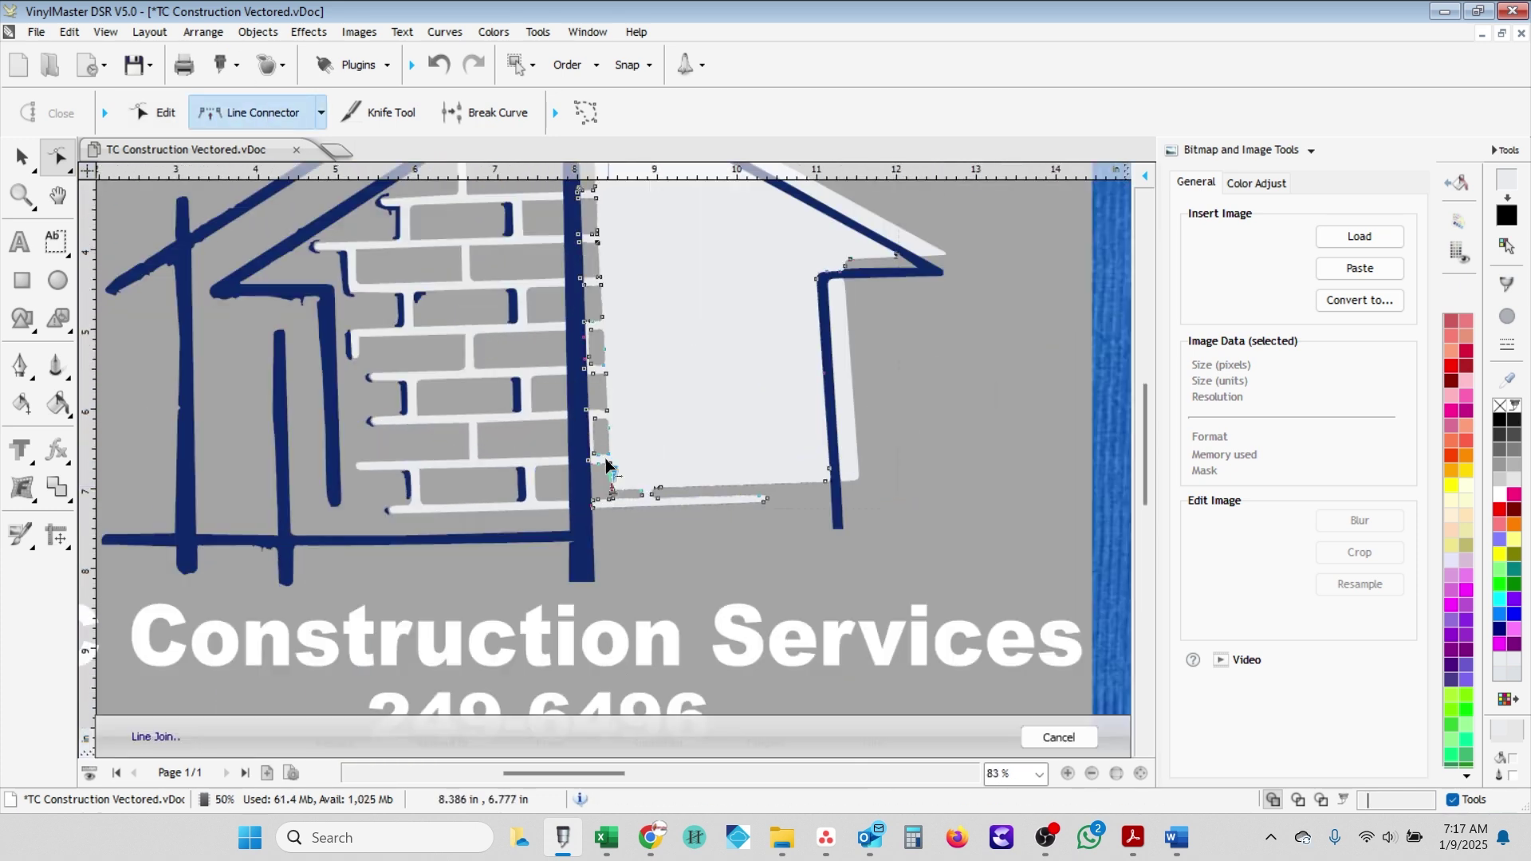
pyautogui.scroll(1, 606, 198)
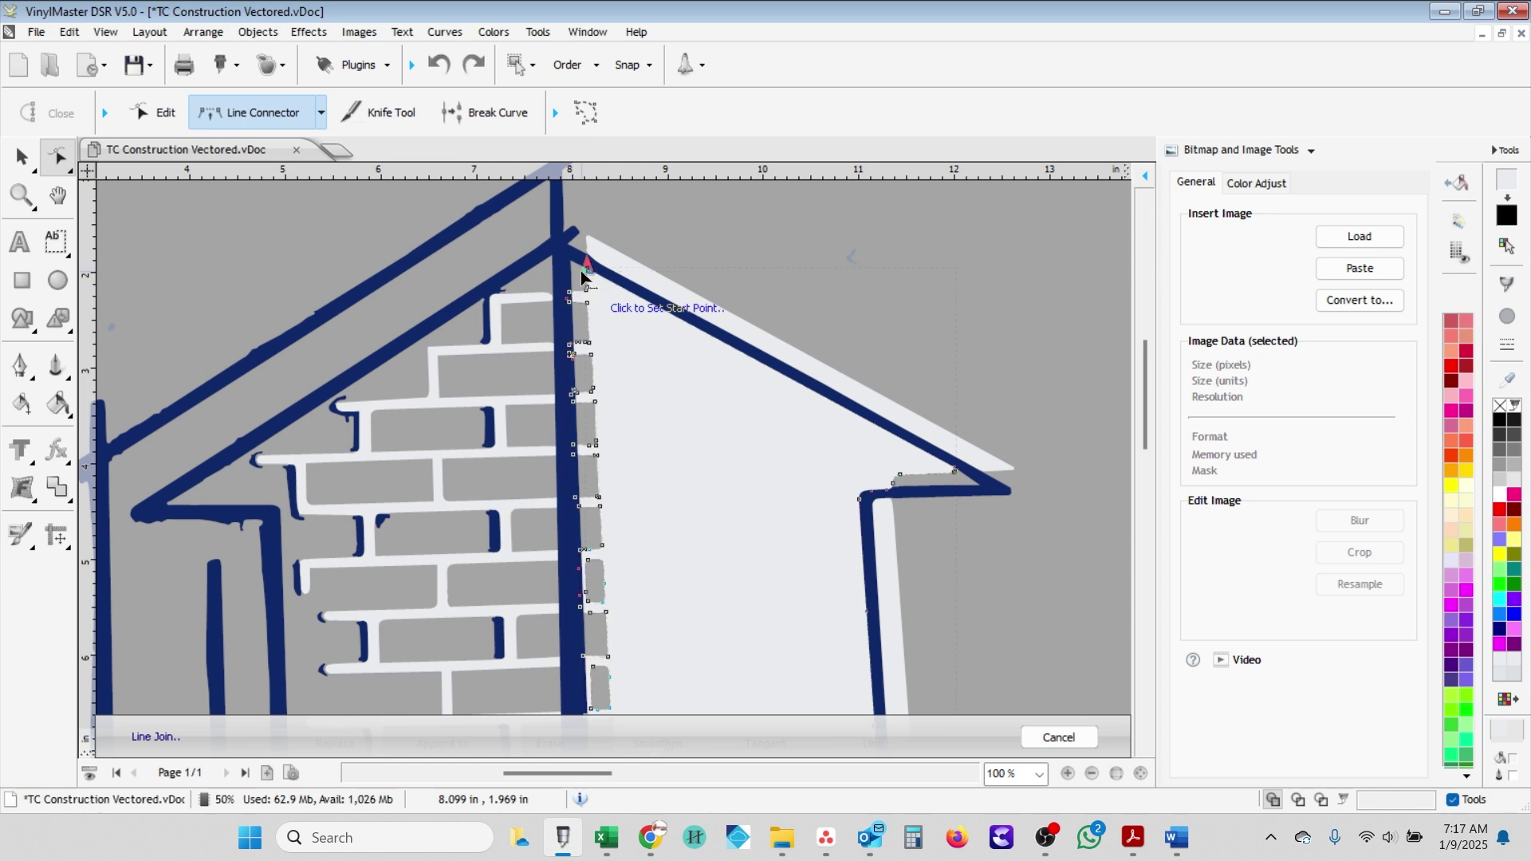
pyautogui.scroll(3, 579, 263)
pyautogui.moveTo(586, 303); pyautogui.dragTo(588, 346)
pyautogui.click(605, 471)
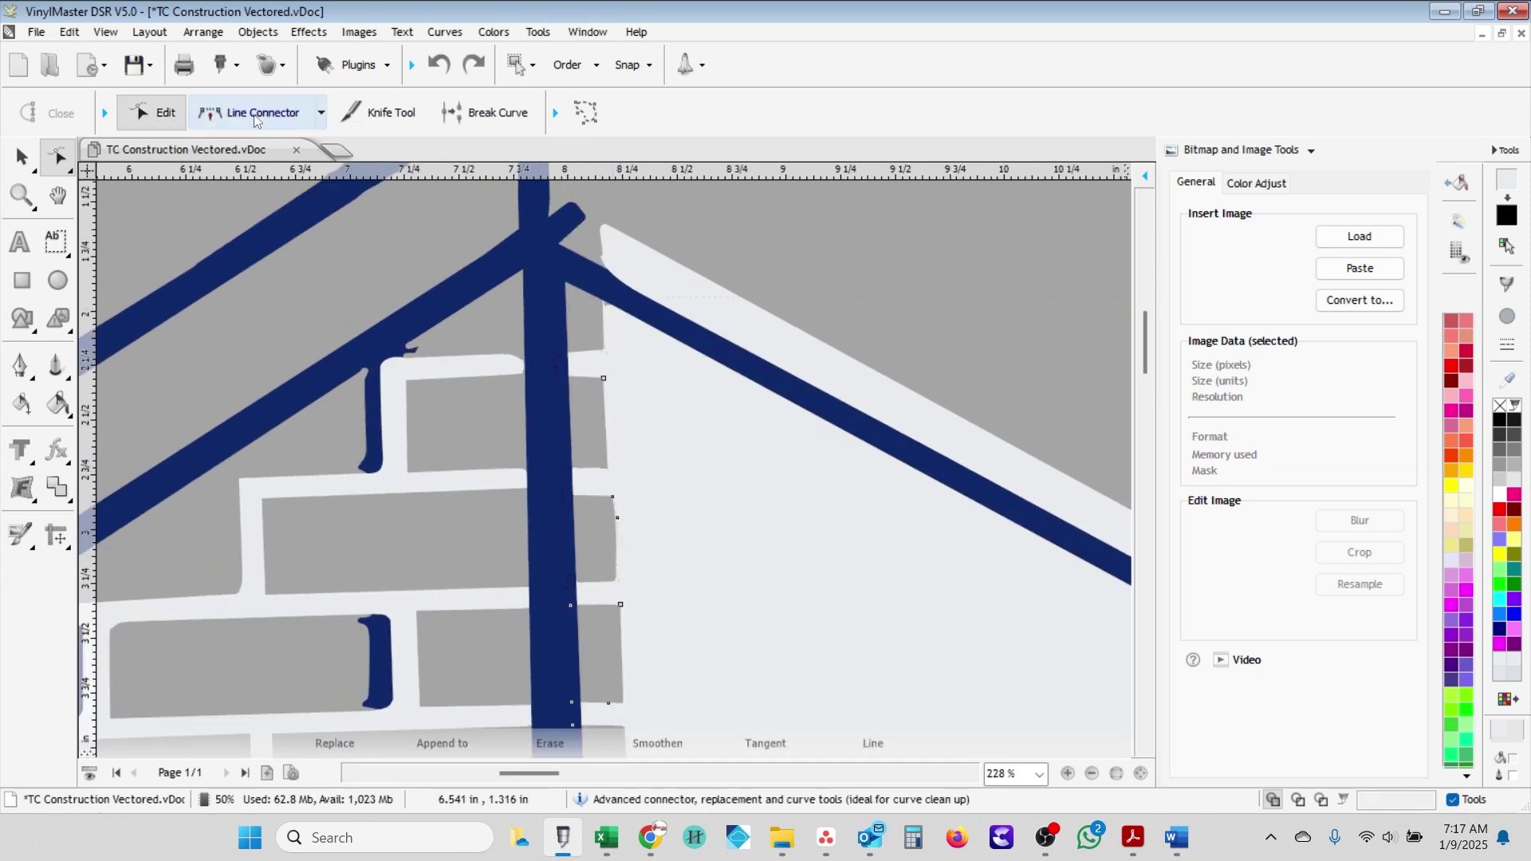
pyautogui.moveTo(612, 496); pyautogui.dragTo(614, 567)
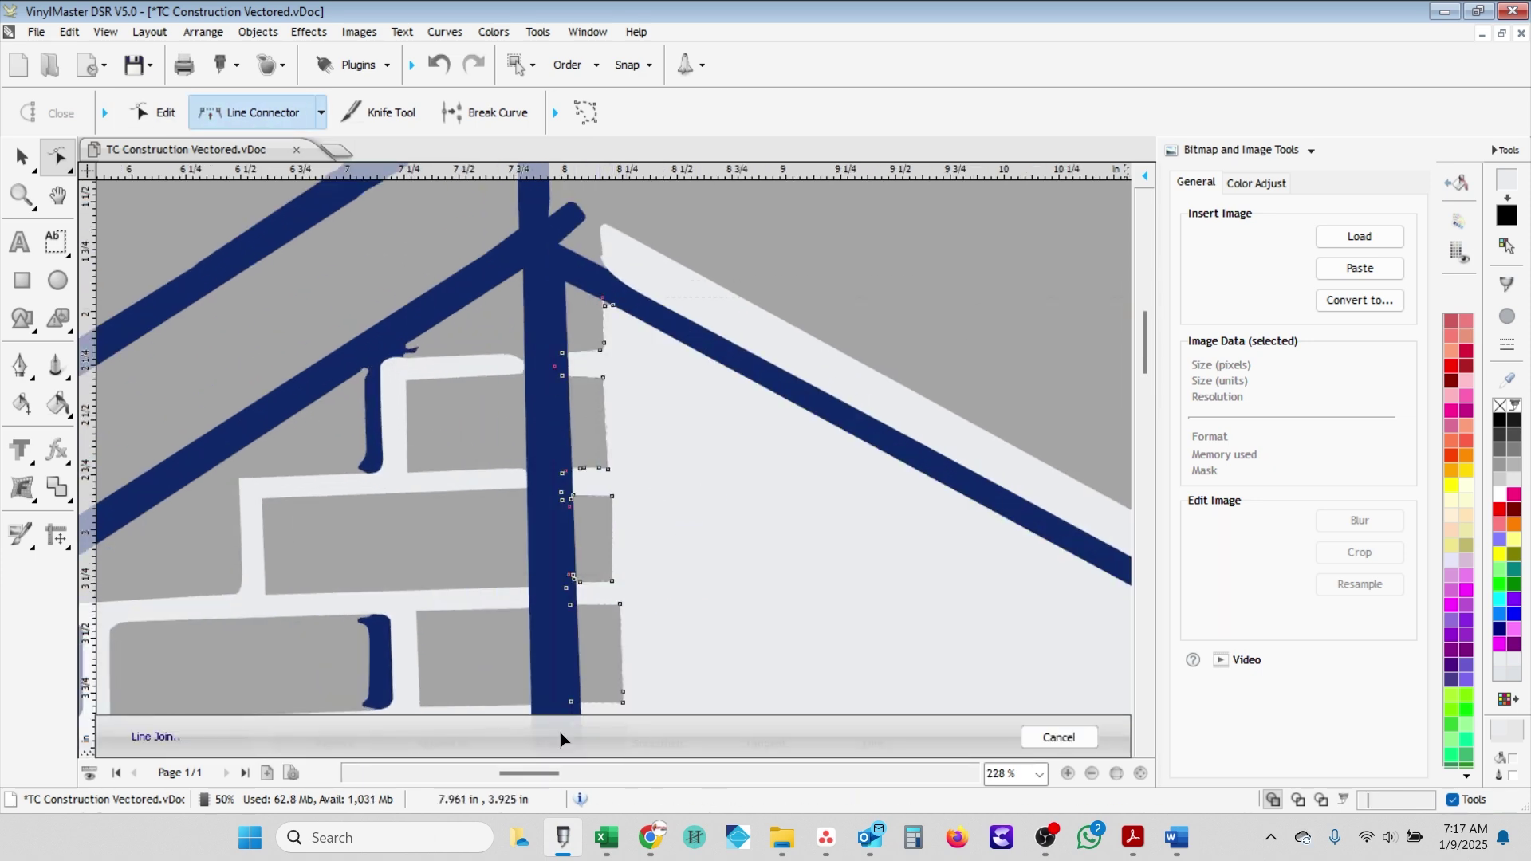
pyautogui.scroll(-2, 629, 659)
pyautogui.scroll(2, 608, 564)
pyautogui.scroll(-2, 609, 639)
pyautogui.scroll(1, 618, 656)
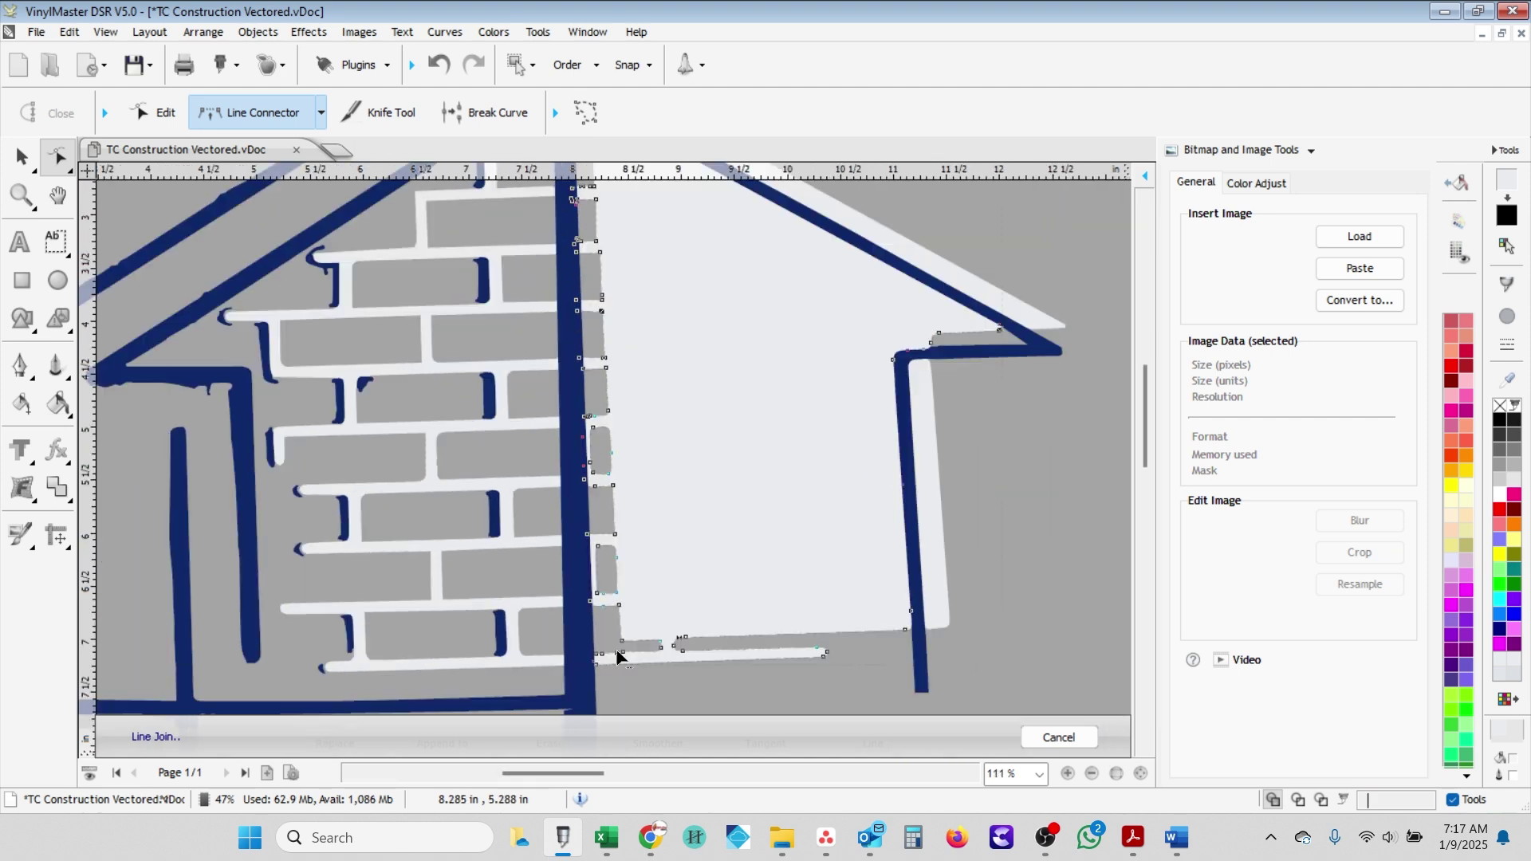
pyautogui.scroll(4, 619, 655)
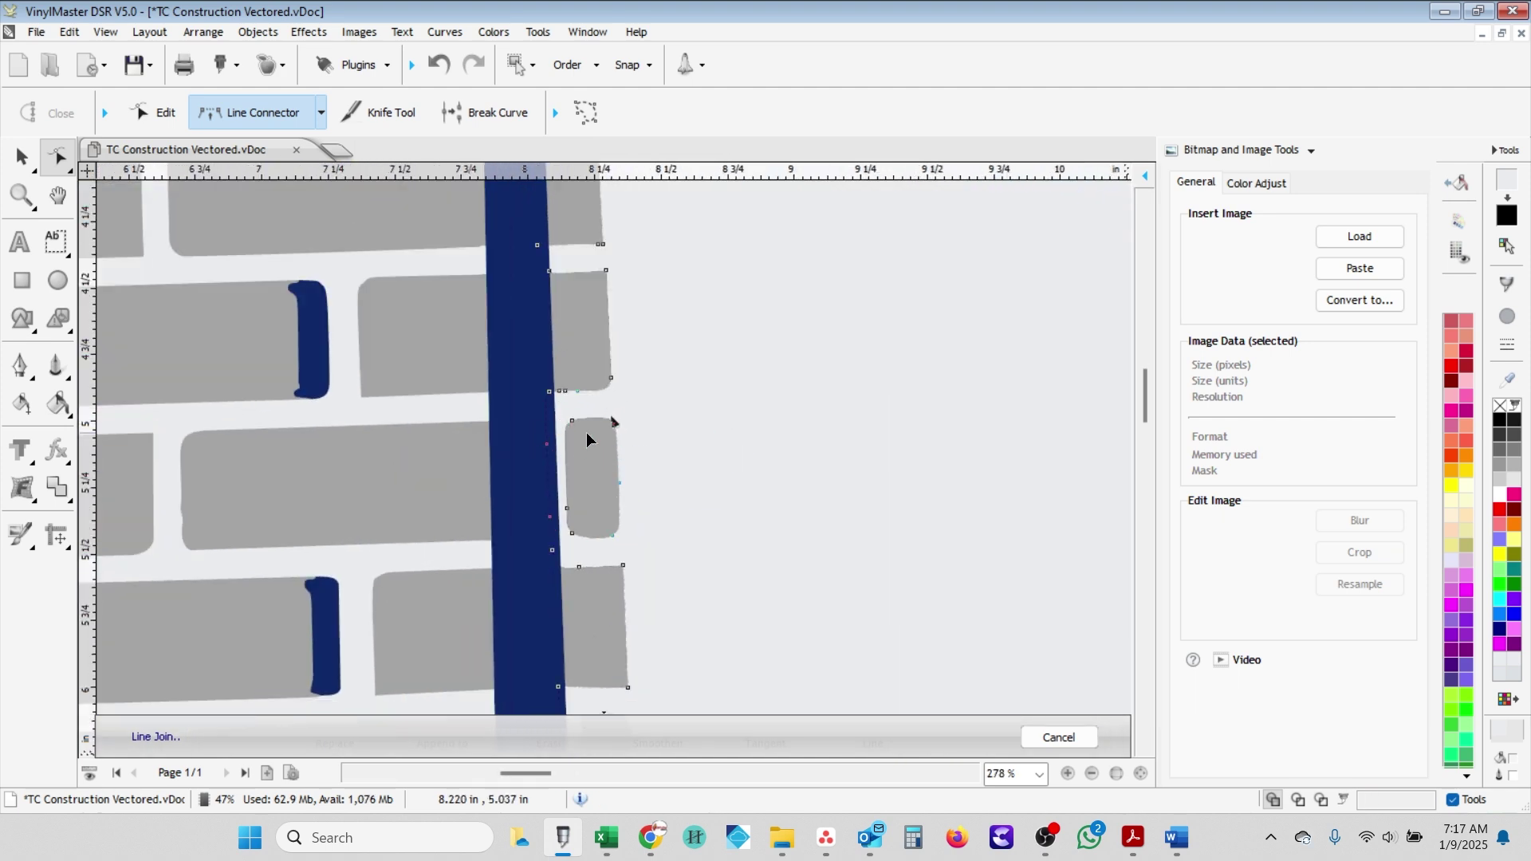
pyautogui.click(566, 427)
# - Slice the brick outline on the post with the Knife and move its left-edge node onto the post
pyautogui.press('k')
pyautogui.scroll(1, 617, 398)
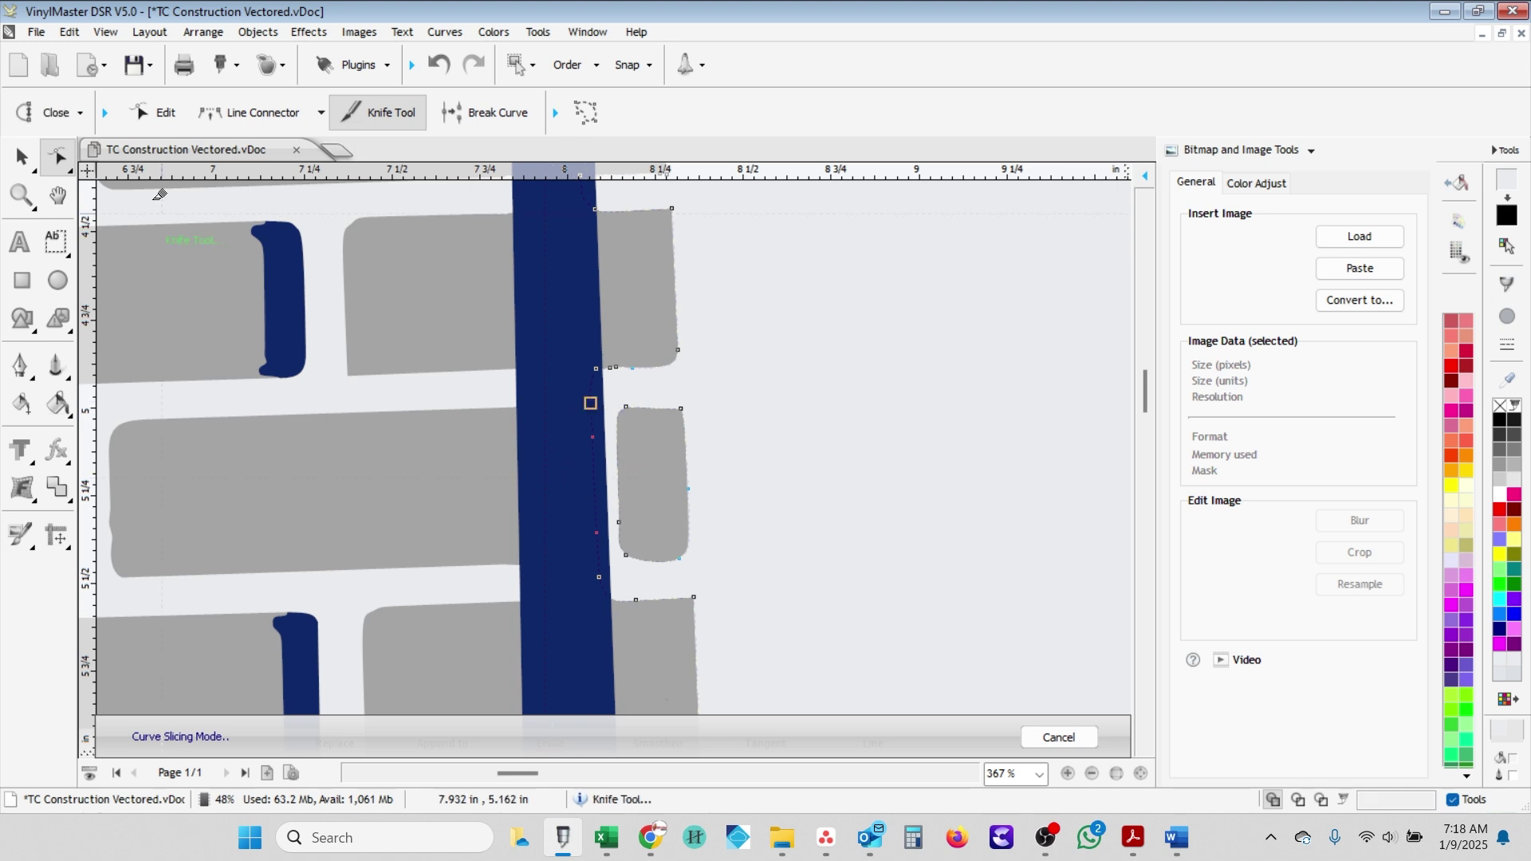
pyautogui.moveTo(628, 554); pyautogui.dragTo(573, 547)
pyautogui.click(151, 112)
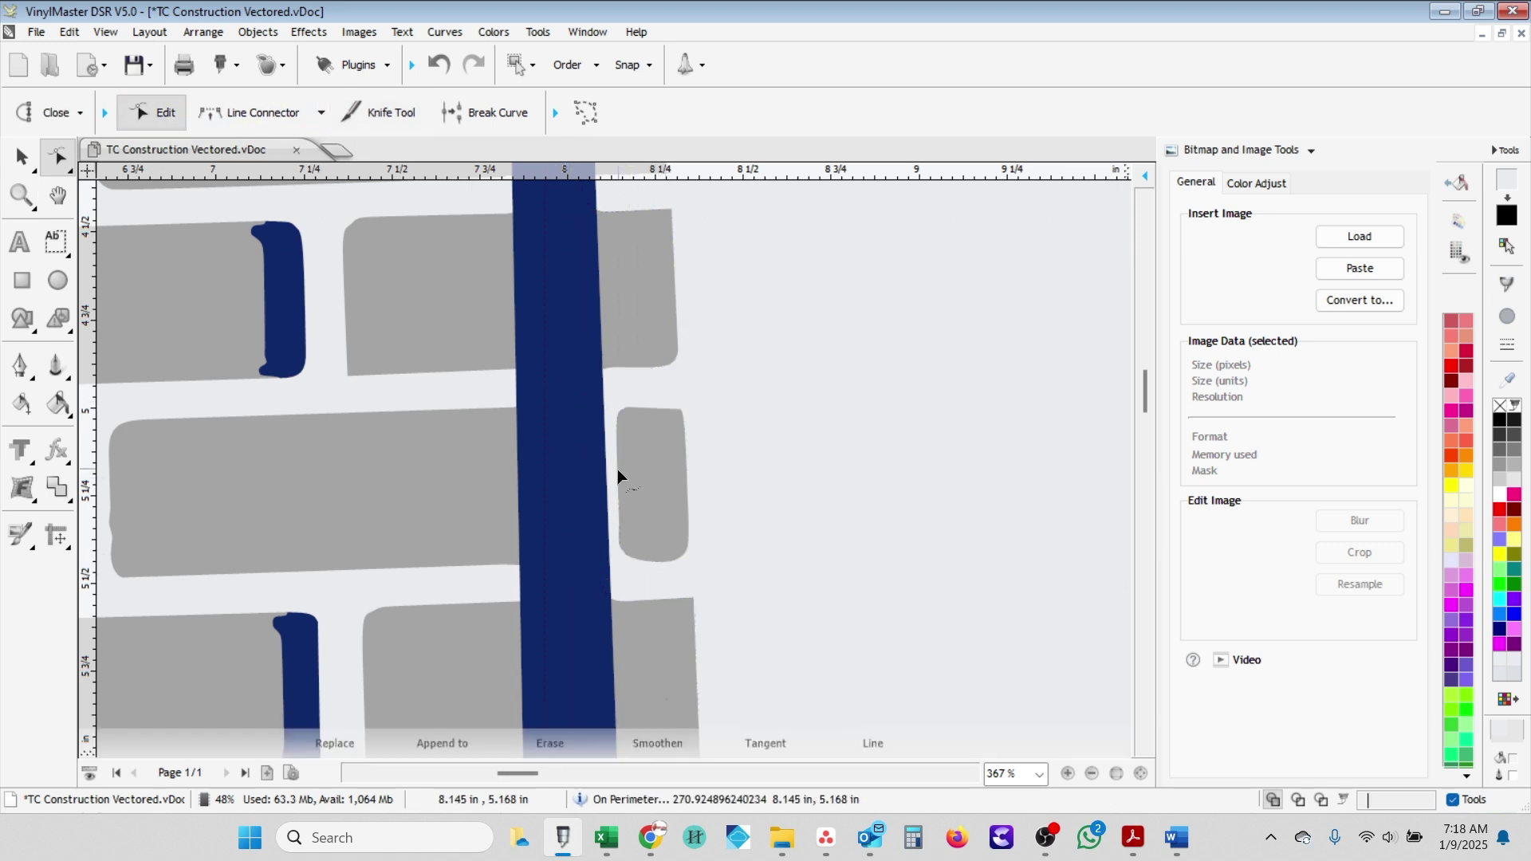
pyautogui.moveTo(617, 469); pyautogui.dragTo(587, 448)
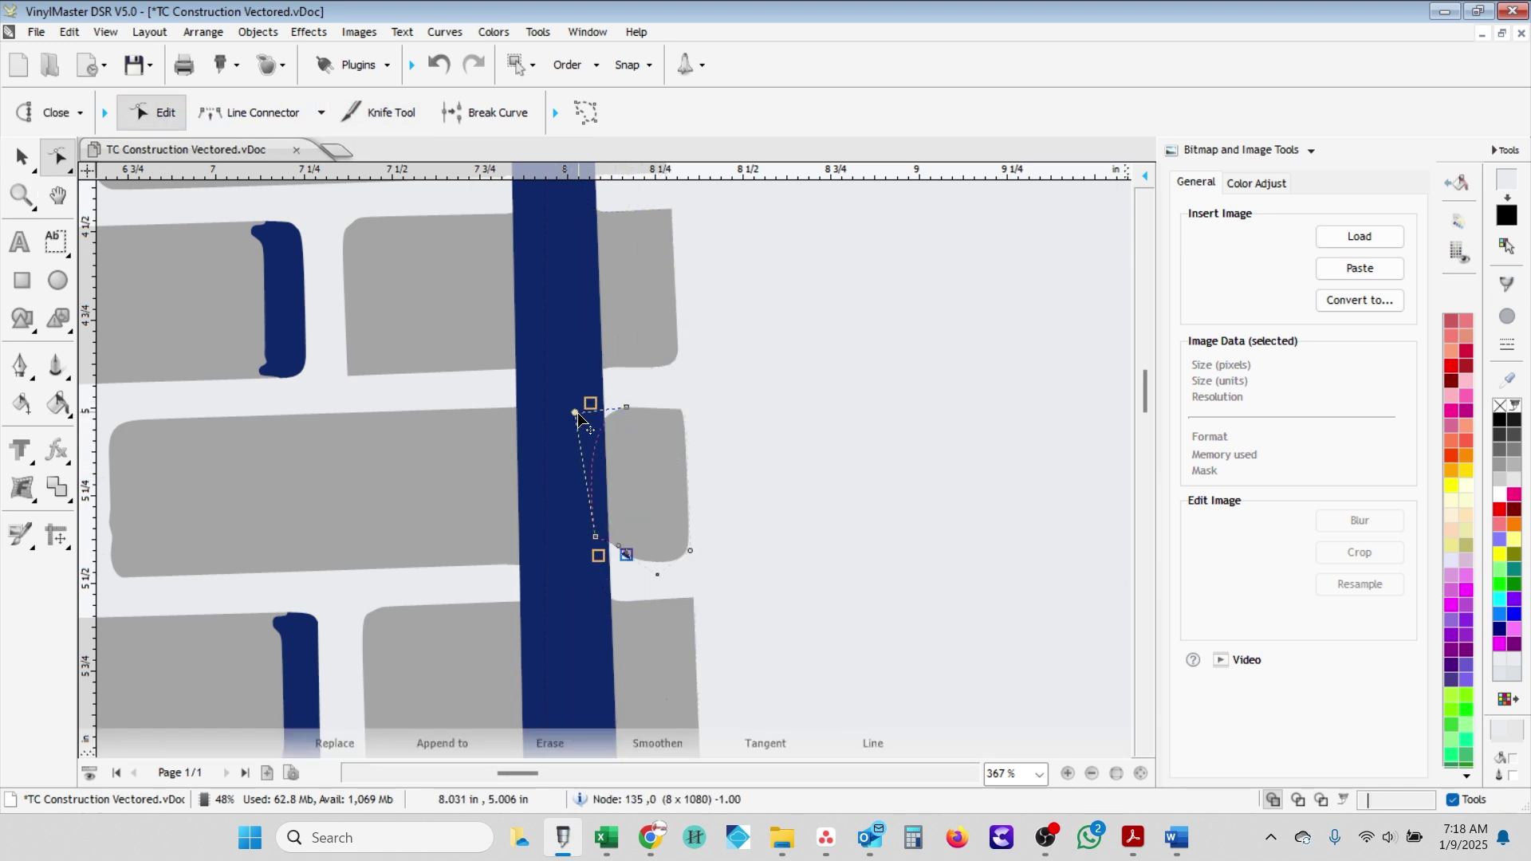
# - Slice the brick edge diagonally along the post and erase the unwanted outline section
pyautogui.click(378, 114)
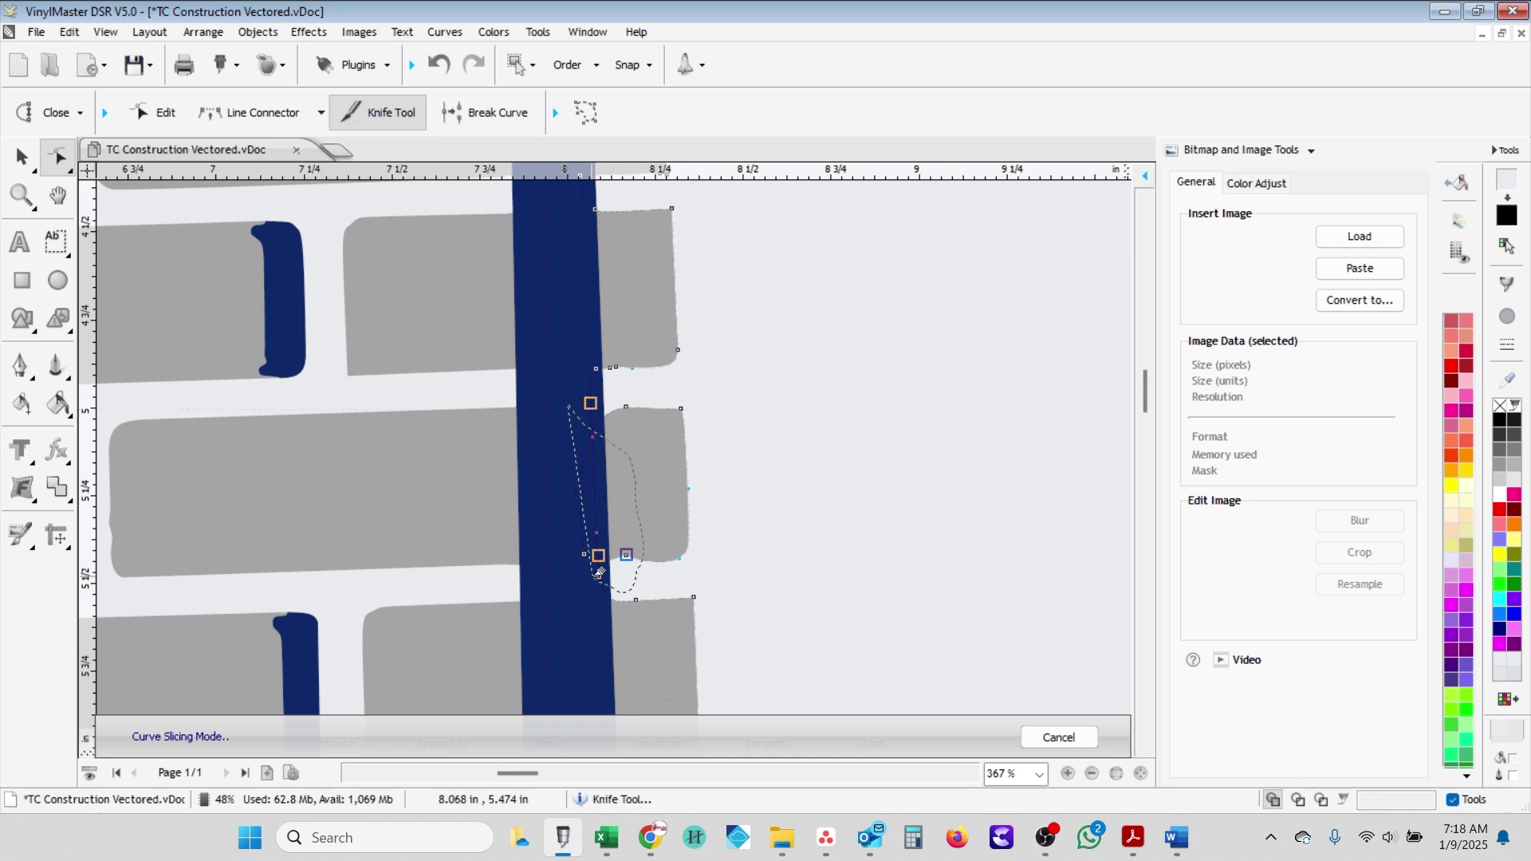
pyautogui.moveTo(642, 561)
pyautogui.mouseDown()
pyautogui.moveTo(545, 429)
pyautogui.moveTo(596, 431)
pyautogui.mouseUp()
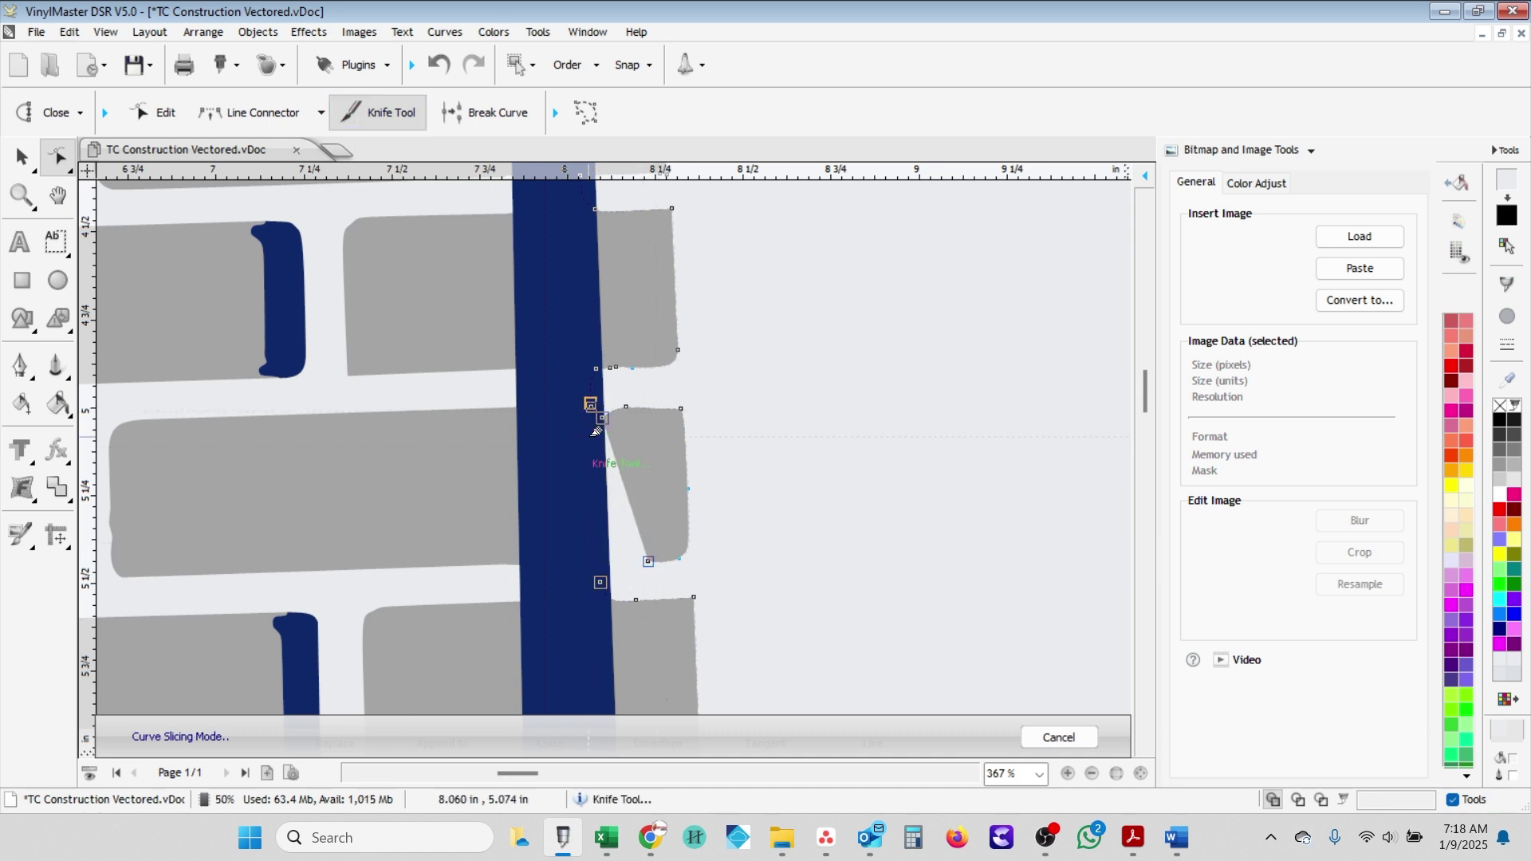
pyautogui.click(321, 113)
pyautogui.click(239, 308)
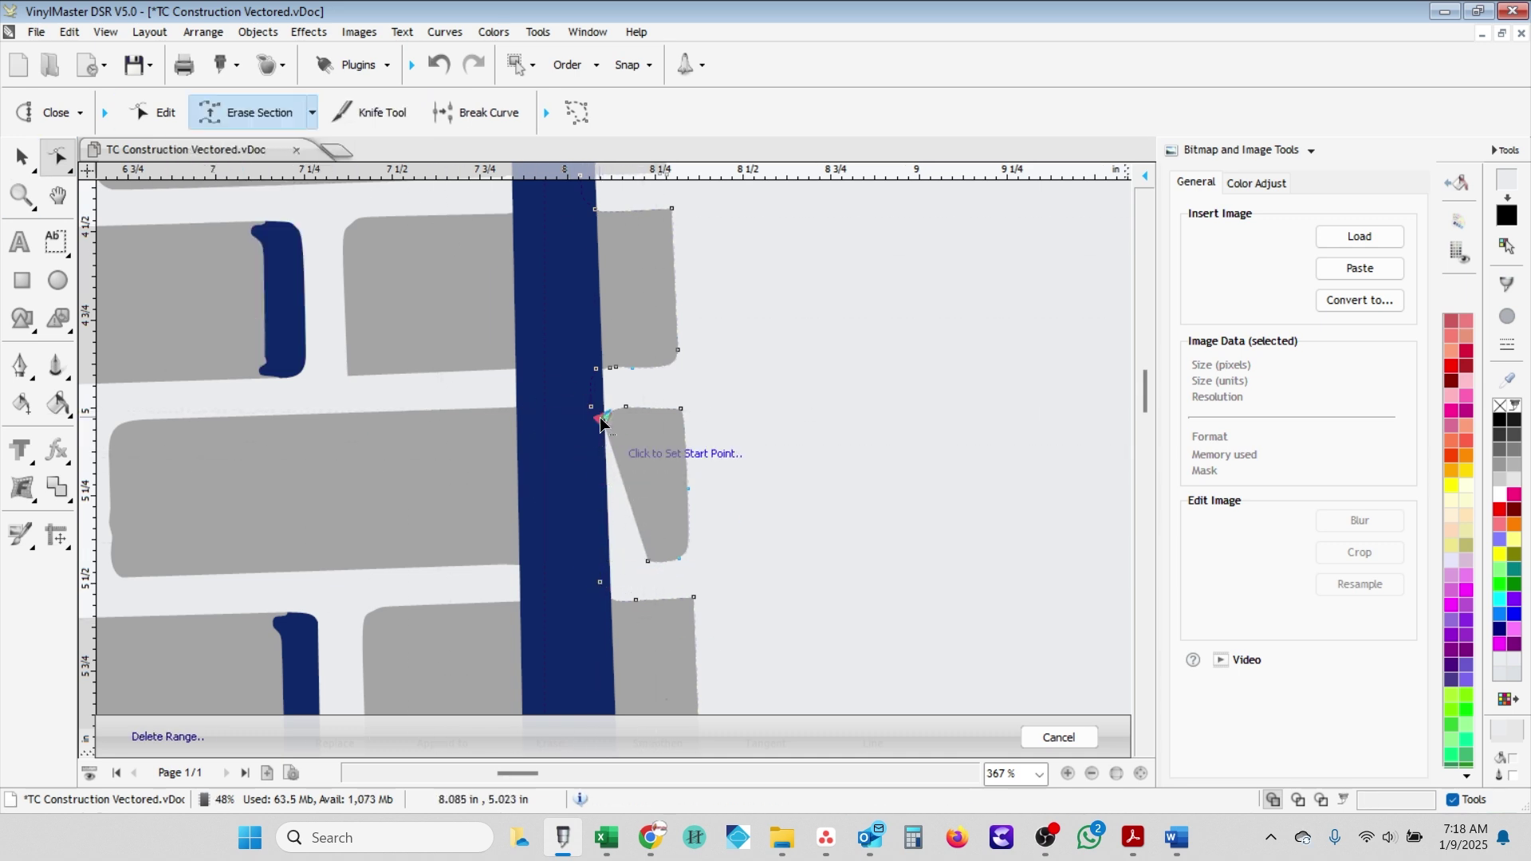
pyautogui.click(600, 581)
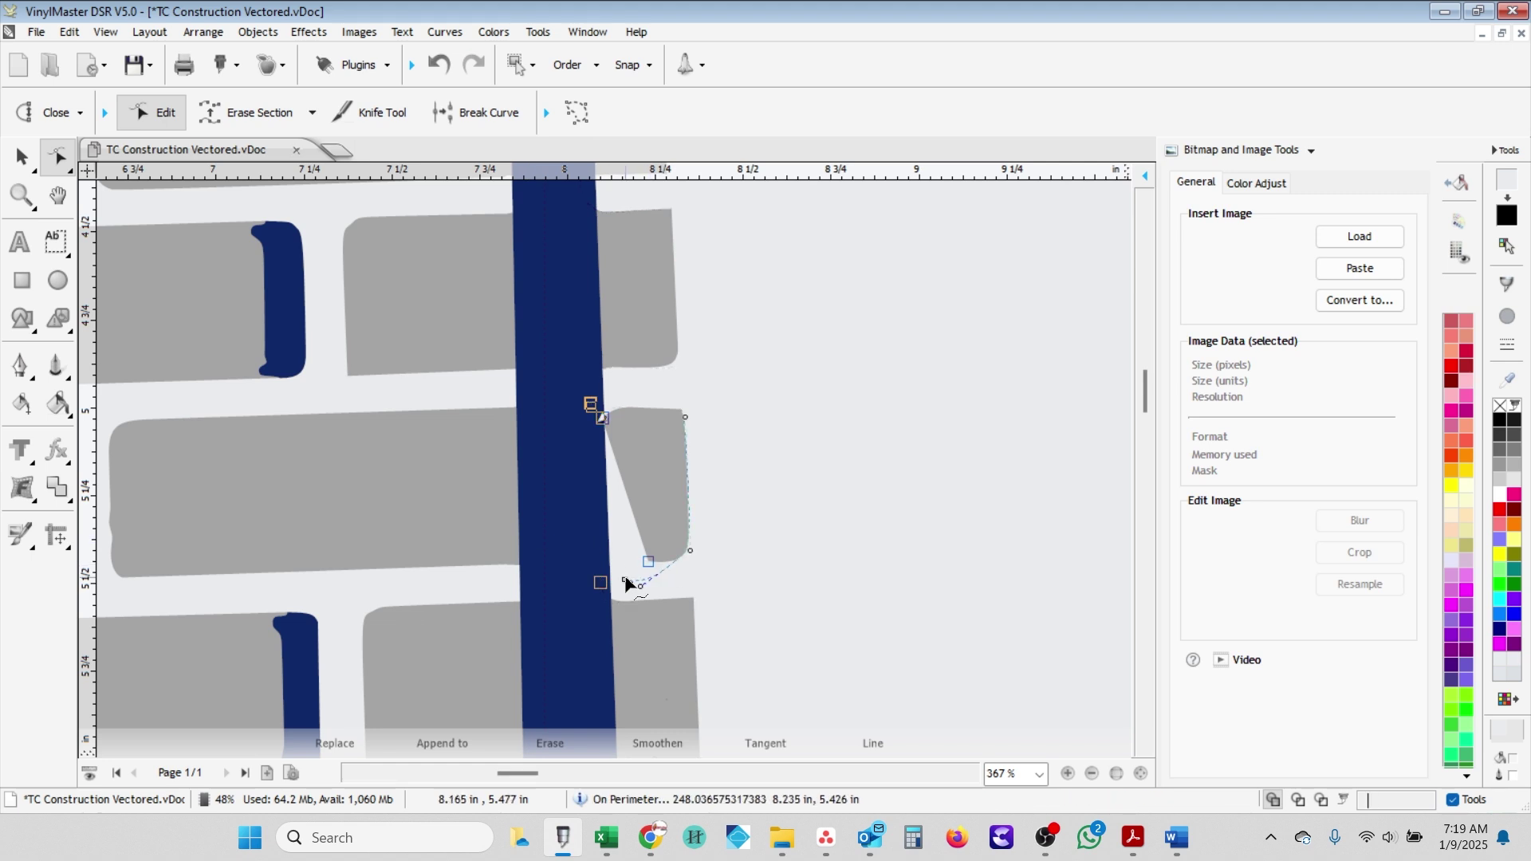
# - Join the brick's loose end node with a straight line and drag the lower-right node down to square the edge
pyautogui.click(607, 563)
pyautogui.click(312, 113)
pyautogui.click(240, 278)
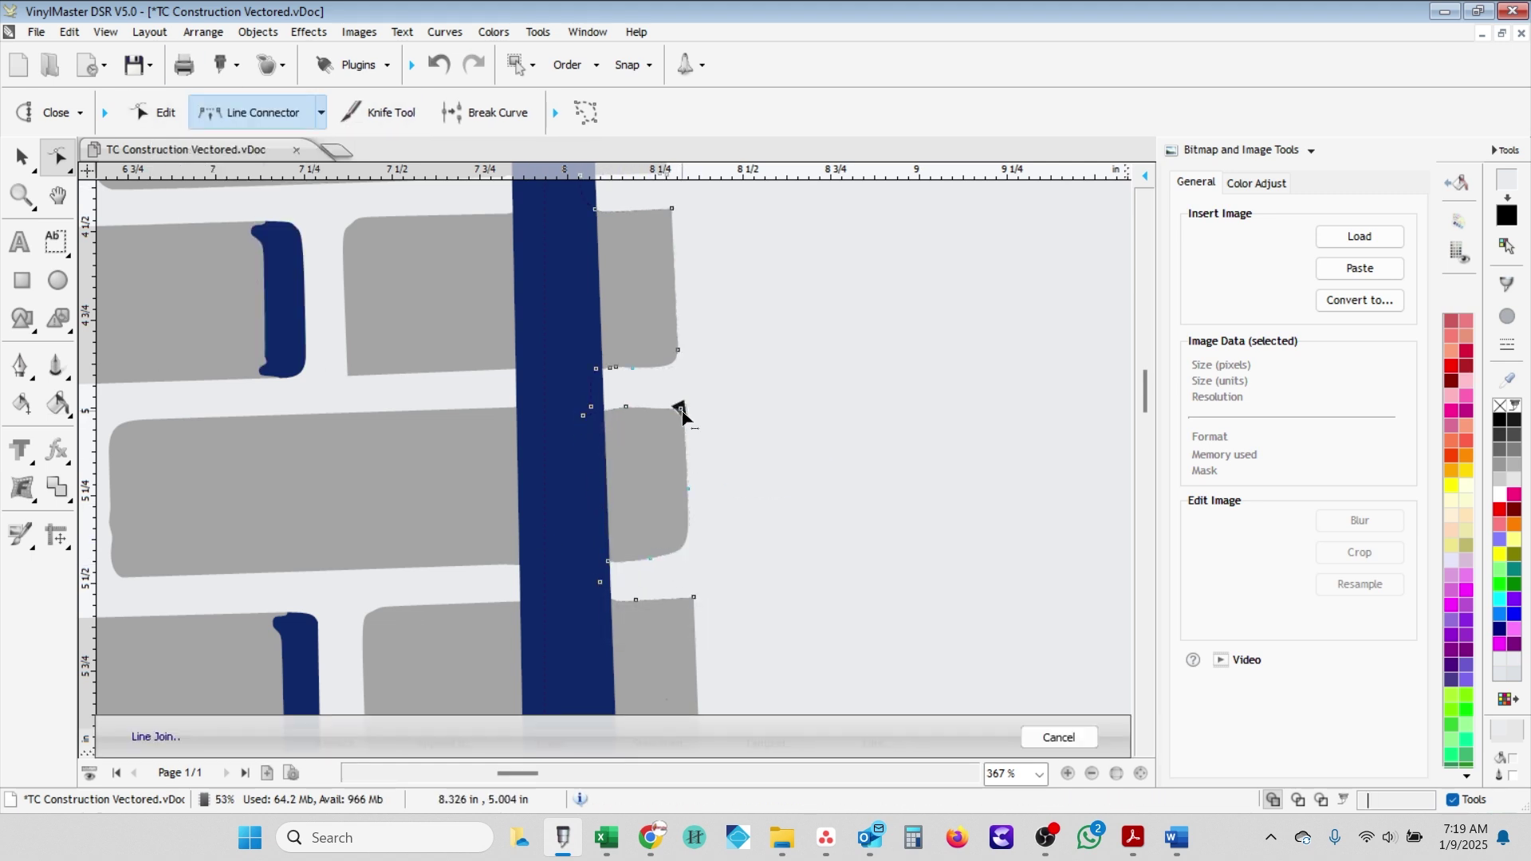
pyautogui.click(686, 549)
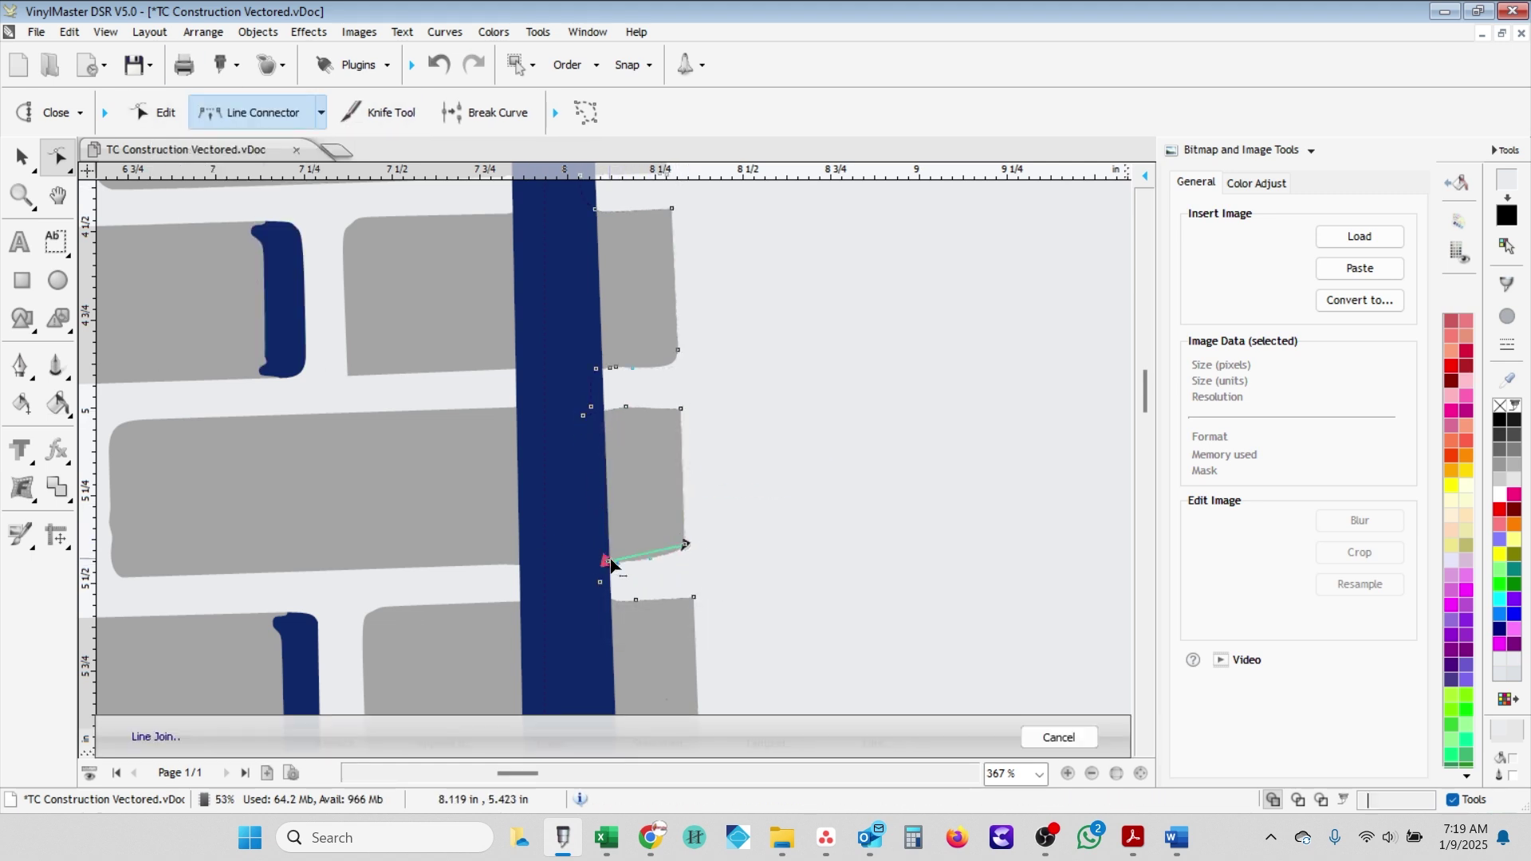
pyautogui.click(166, 116)
pyautogui.moveTo(683, 544); pyautogui.dragTo(686, 559)
pyautogui.click(623, 410)
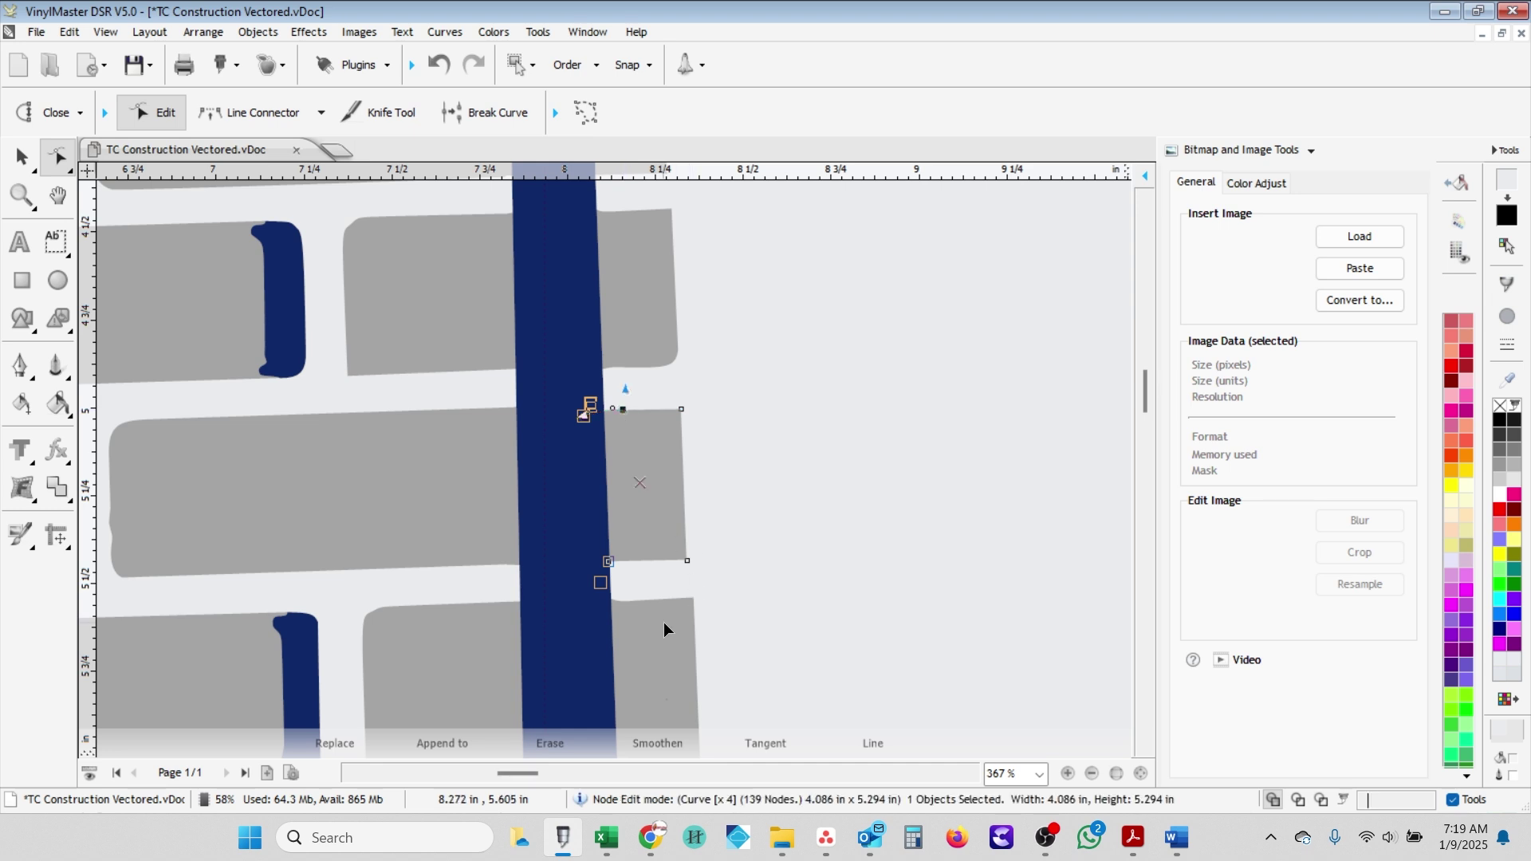
# - Erase the vertical outline section between the brick's lower and upper nodes
pyautogui.scroll(-1, 559, 372)
pyautogui.hscroll(2, 658, 582)
pyautogui.press('k')
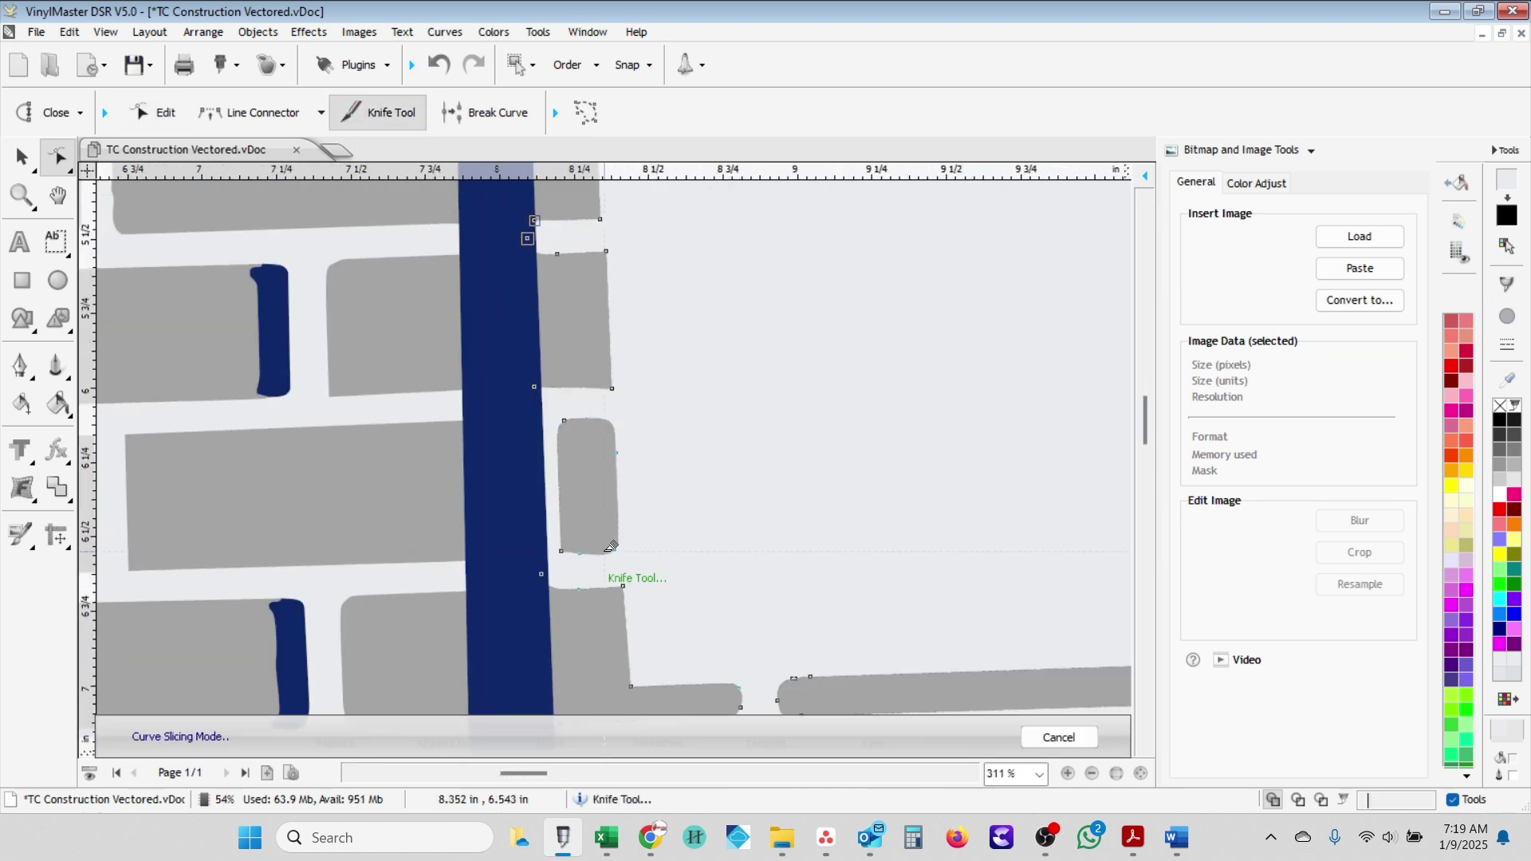
pyautogui.click(319, 114)
pyautogui.click(233, 316)
pyautogui.click(548, 553)
pyautogui.click(547, 434)
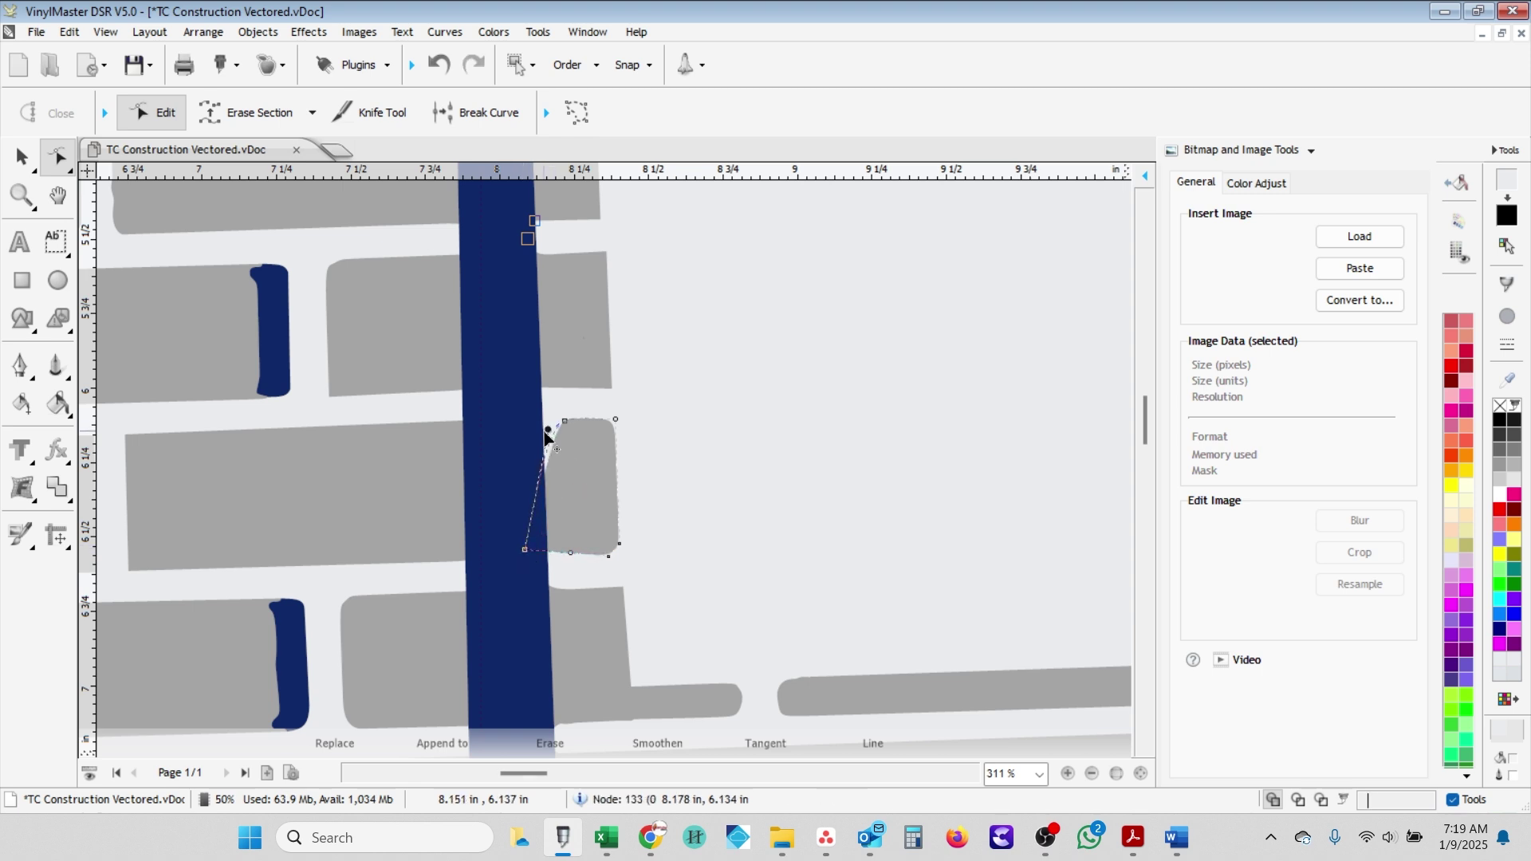
# - Erase the rounded brick's left-edge section and the outline segment beside the blue post
pyautogui.click(369, 117)
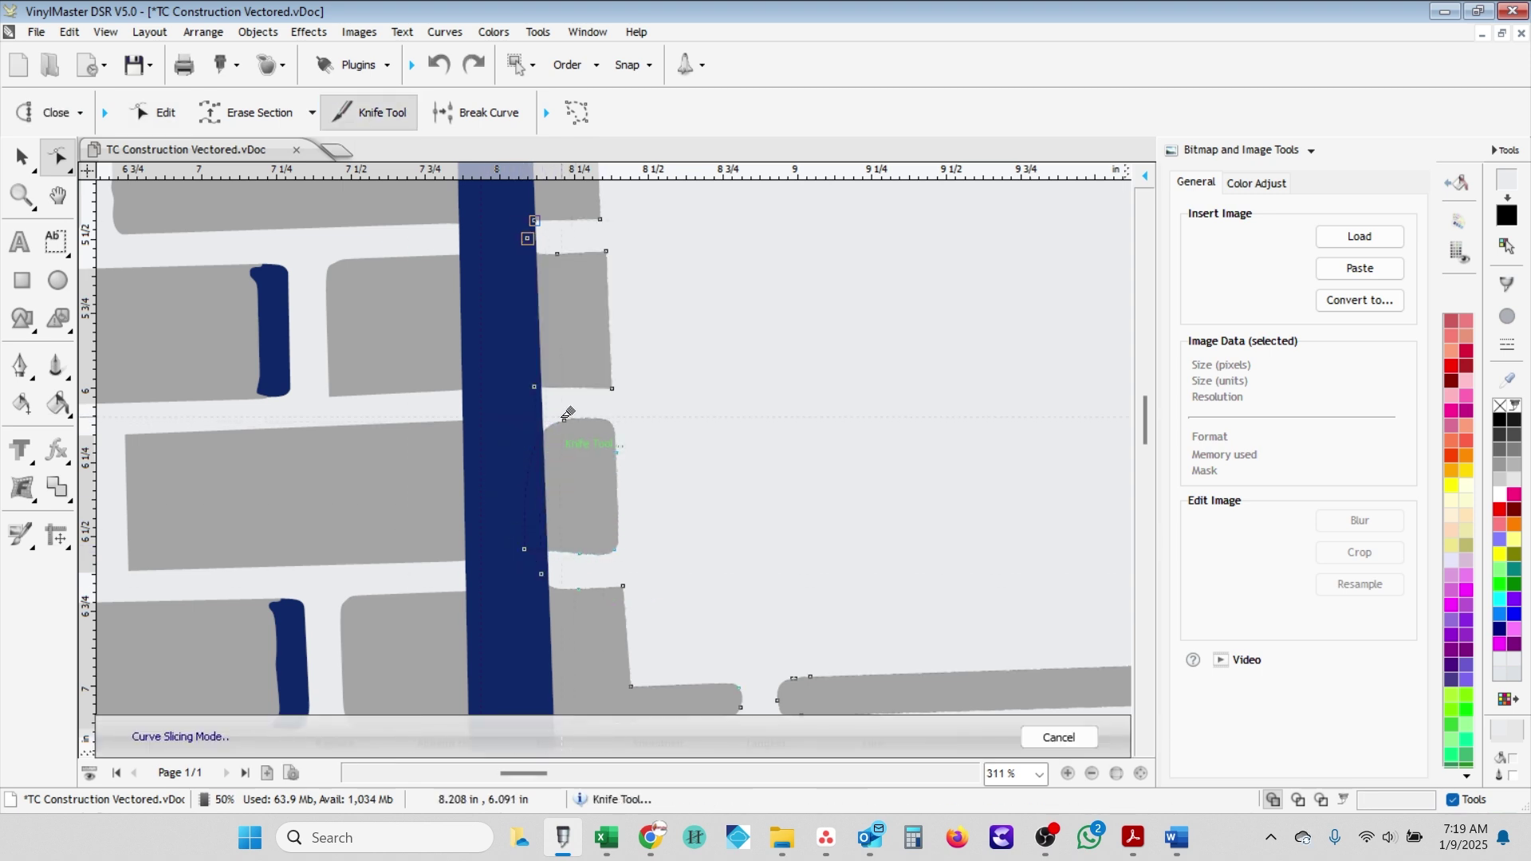
pyautogui.click(233, 112)
pyautogui.click(537, 434)
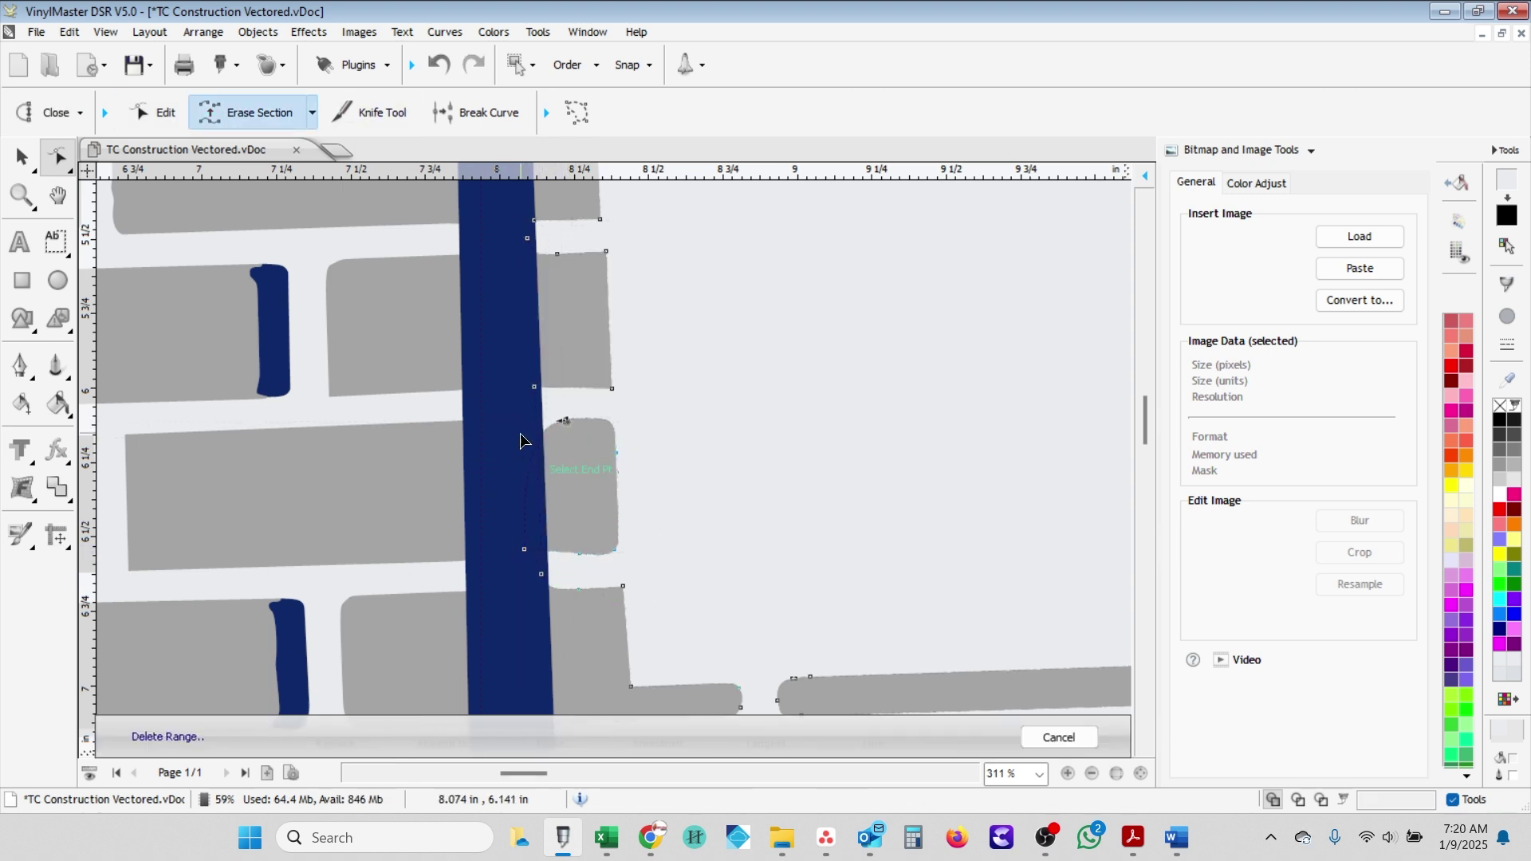
pyautogui.click(537, 547)
pyautogui.scroll(2, 463, 367)
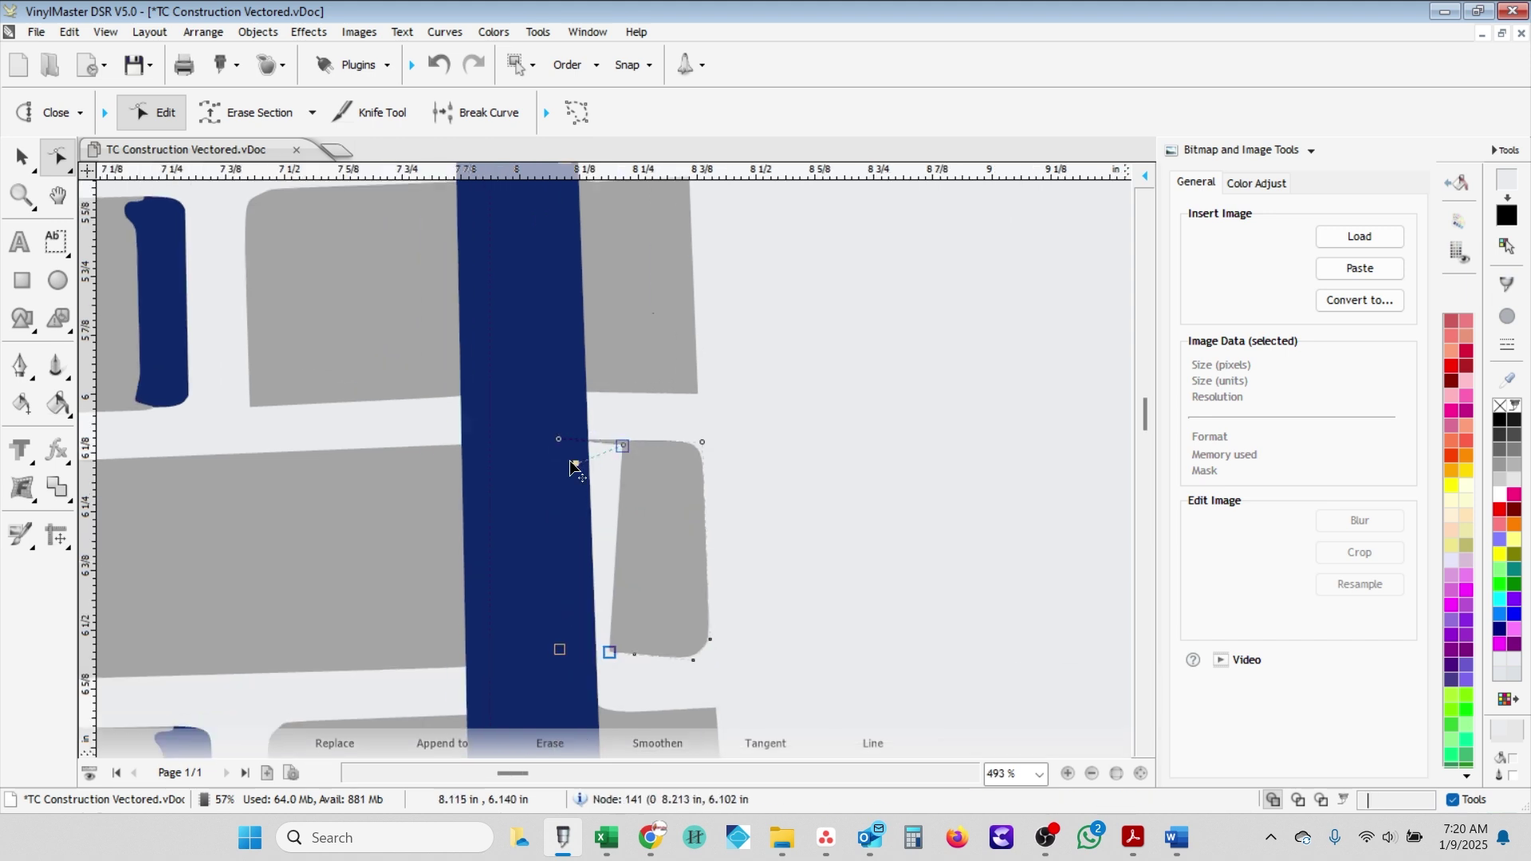
pyautogui.press('e')
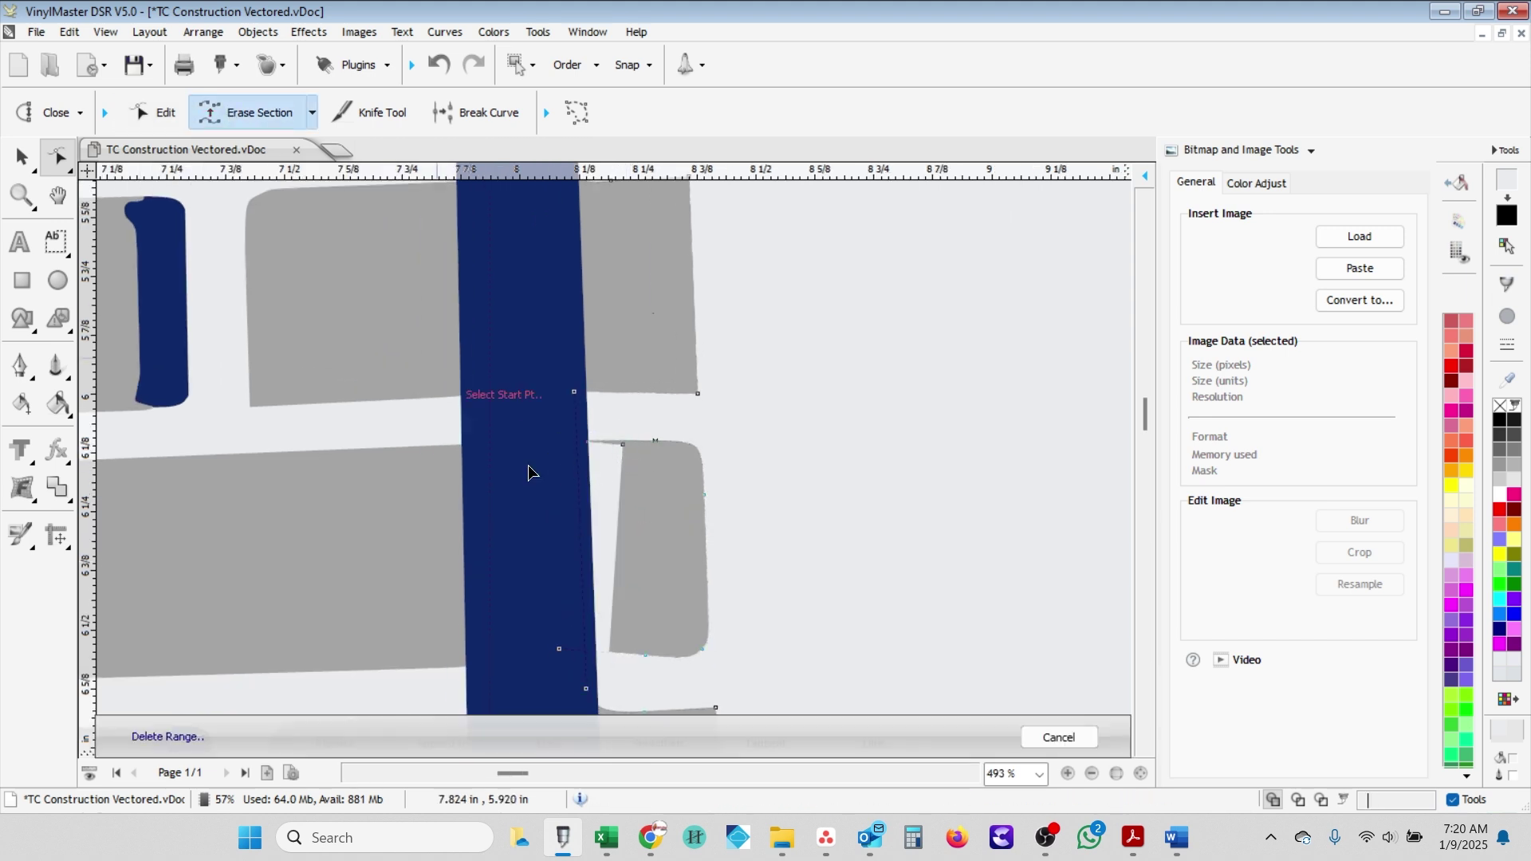
pyautogui.click(587, 449)
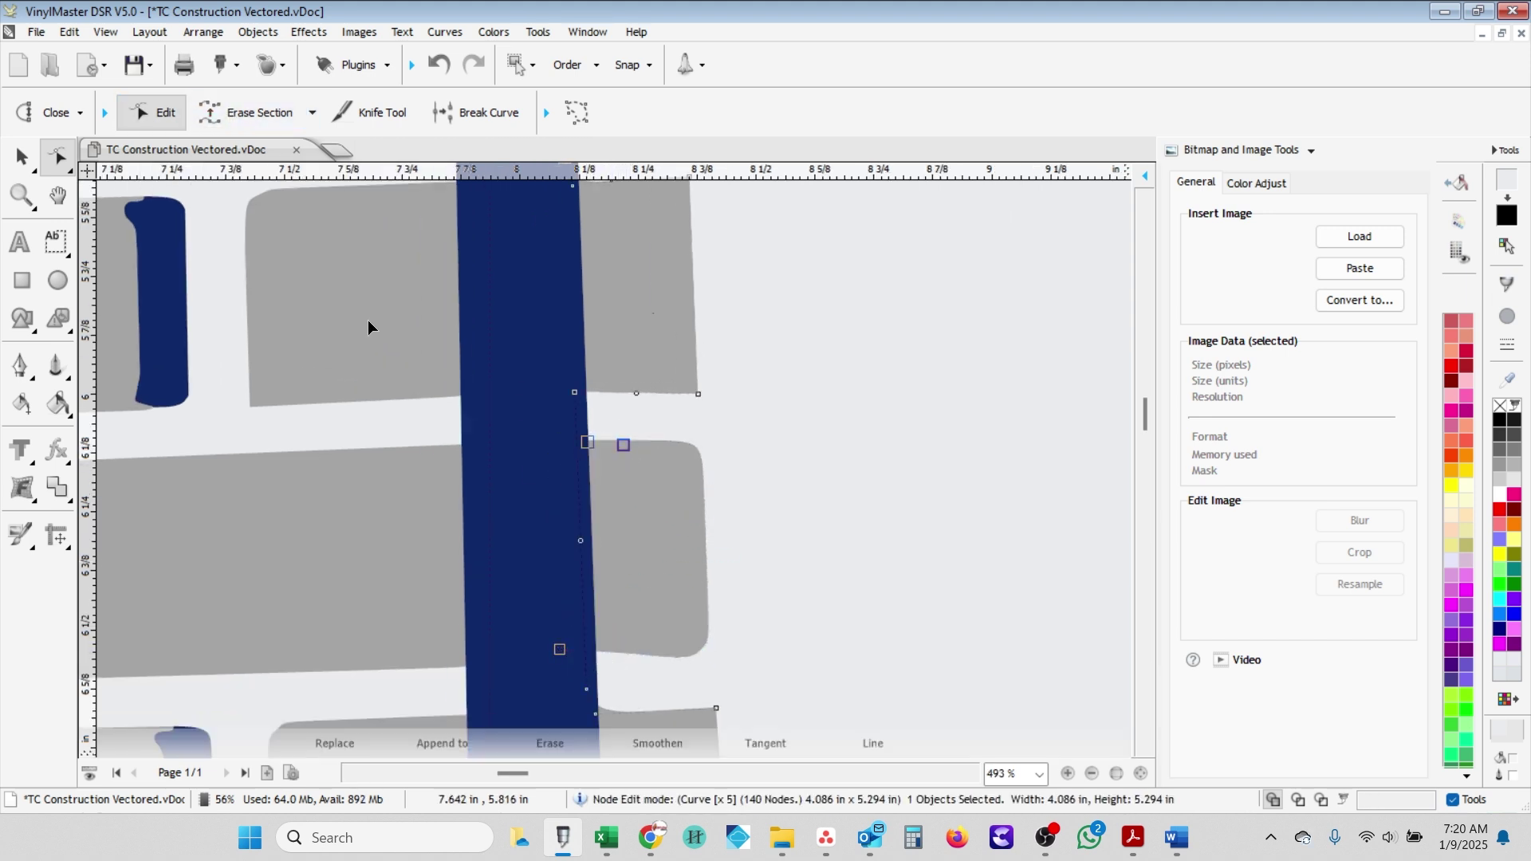
# - Close the gap in the lower brick edge with a straight line and save the document
pyautogui.click(312, 113)
pyautogui.click(247, 159)
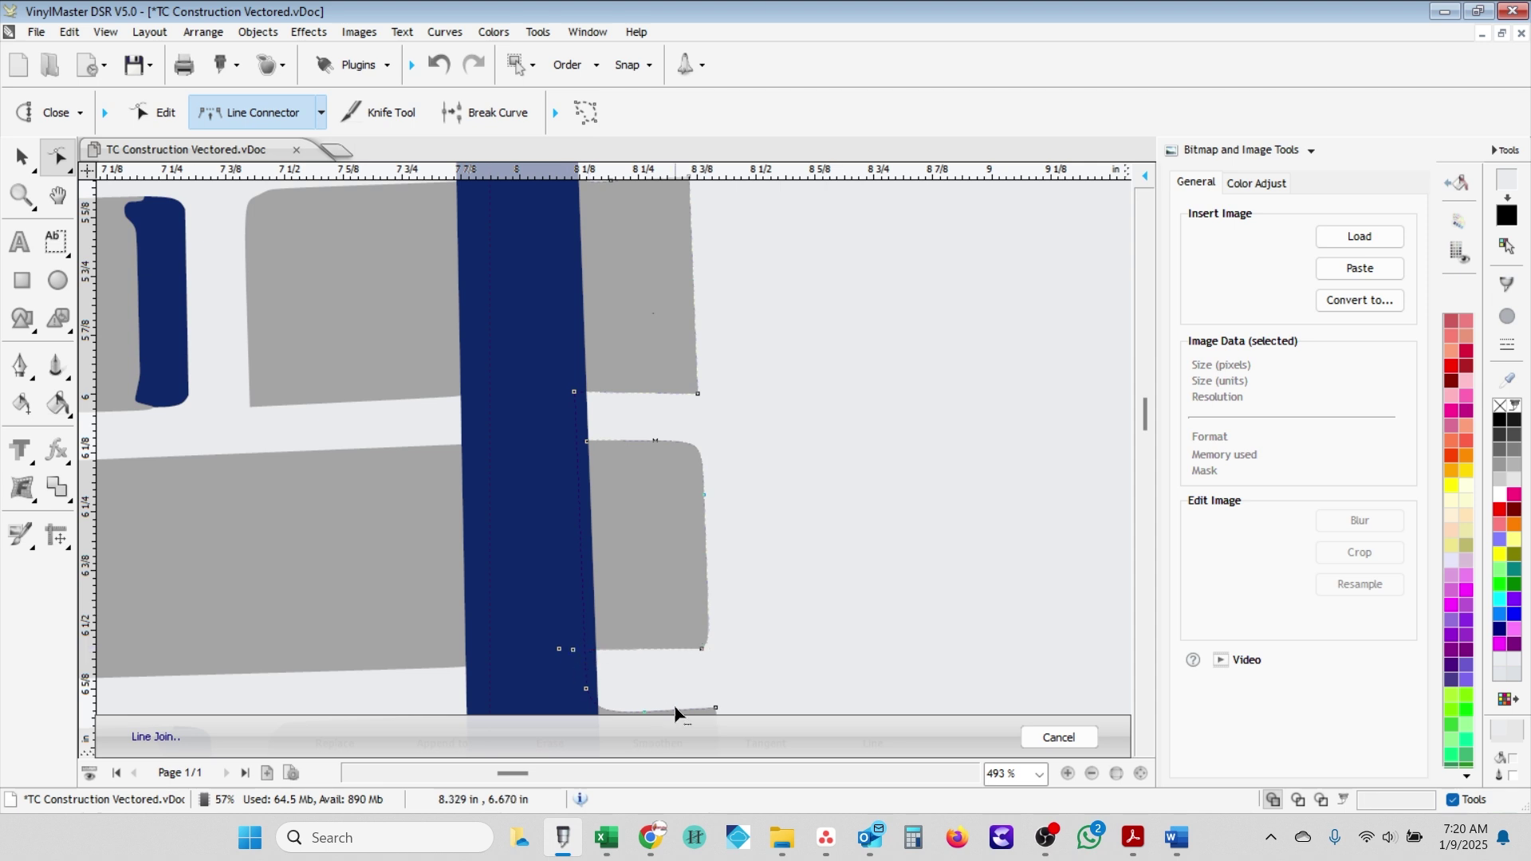
pyautogui.scroll(-2, 677, 712)
pyautogui.click(596, 610)
pyautogui.scroll(2, 668, 597)
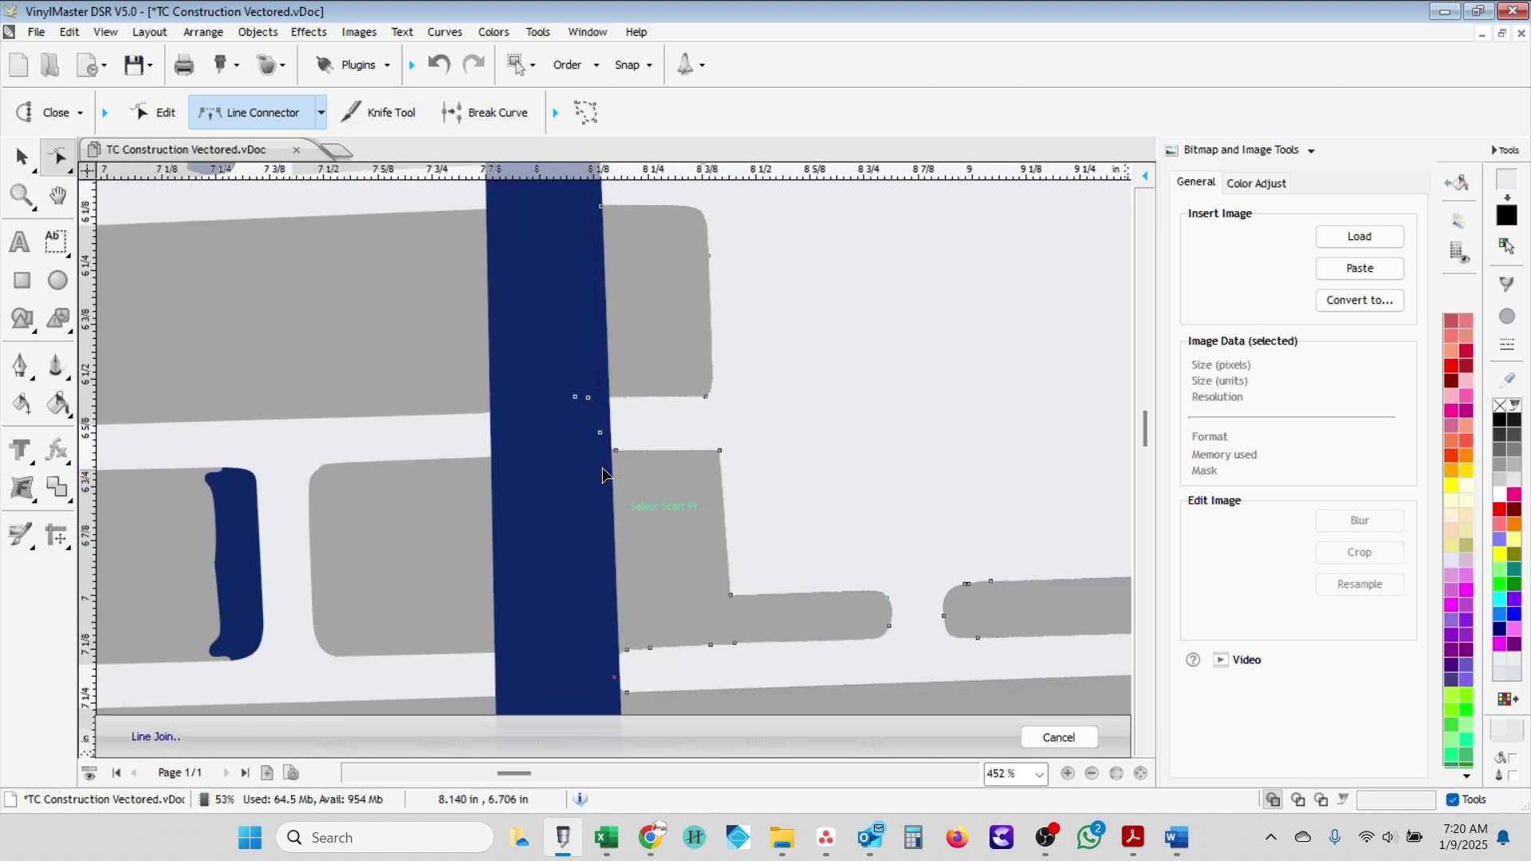
pyautogui.scroll(-4, 768, 352)
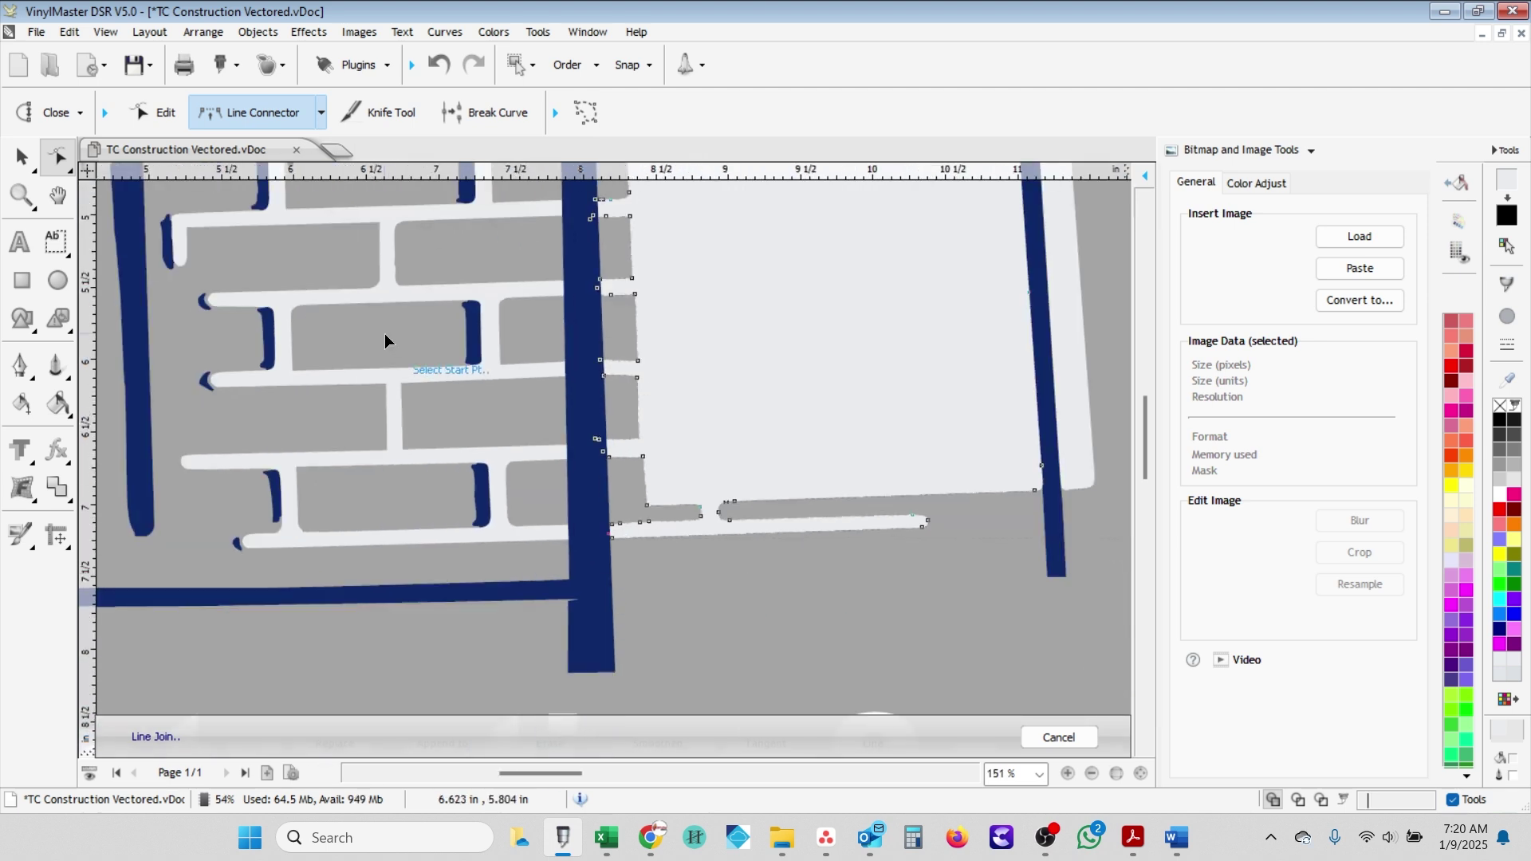
pyautogui.hotkey('ctrl', 's')
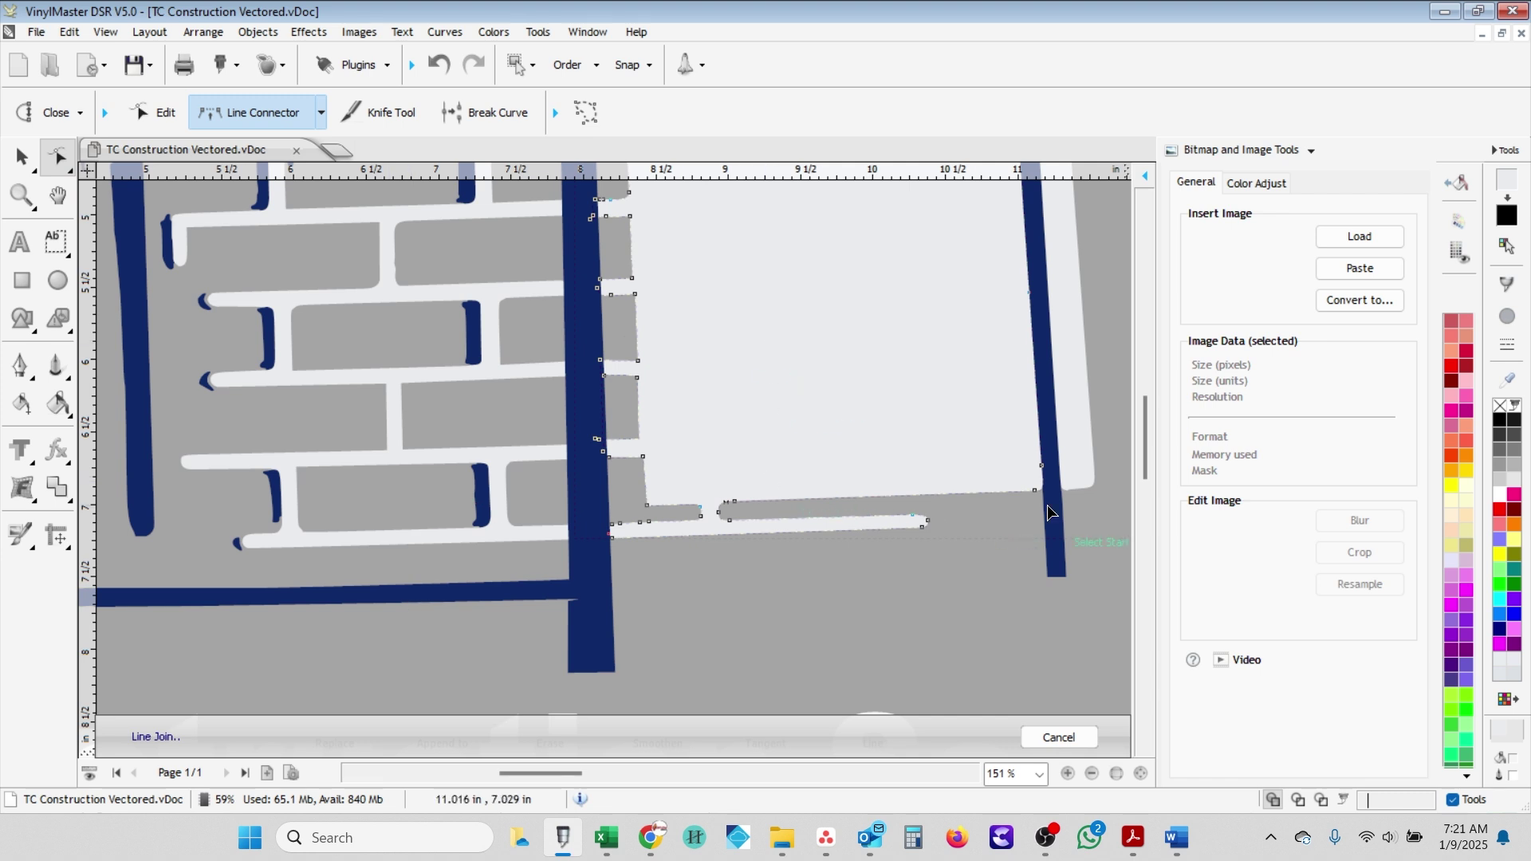
pyautogui.click(719, 517)
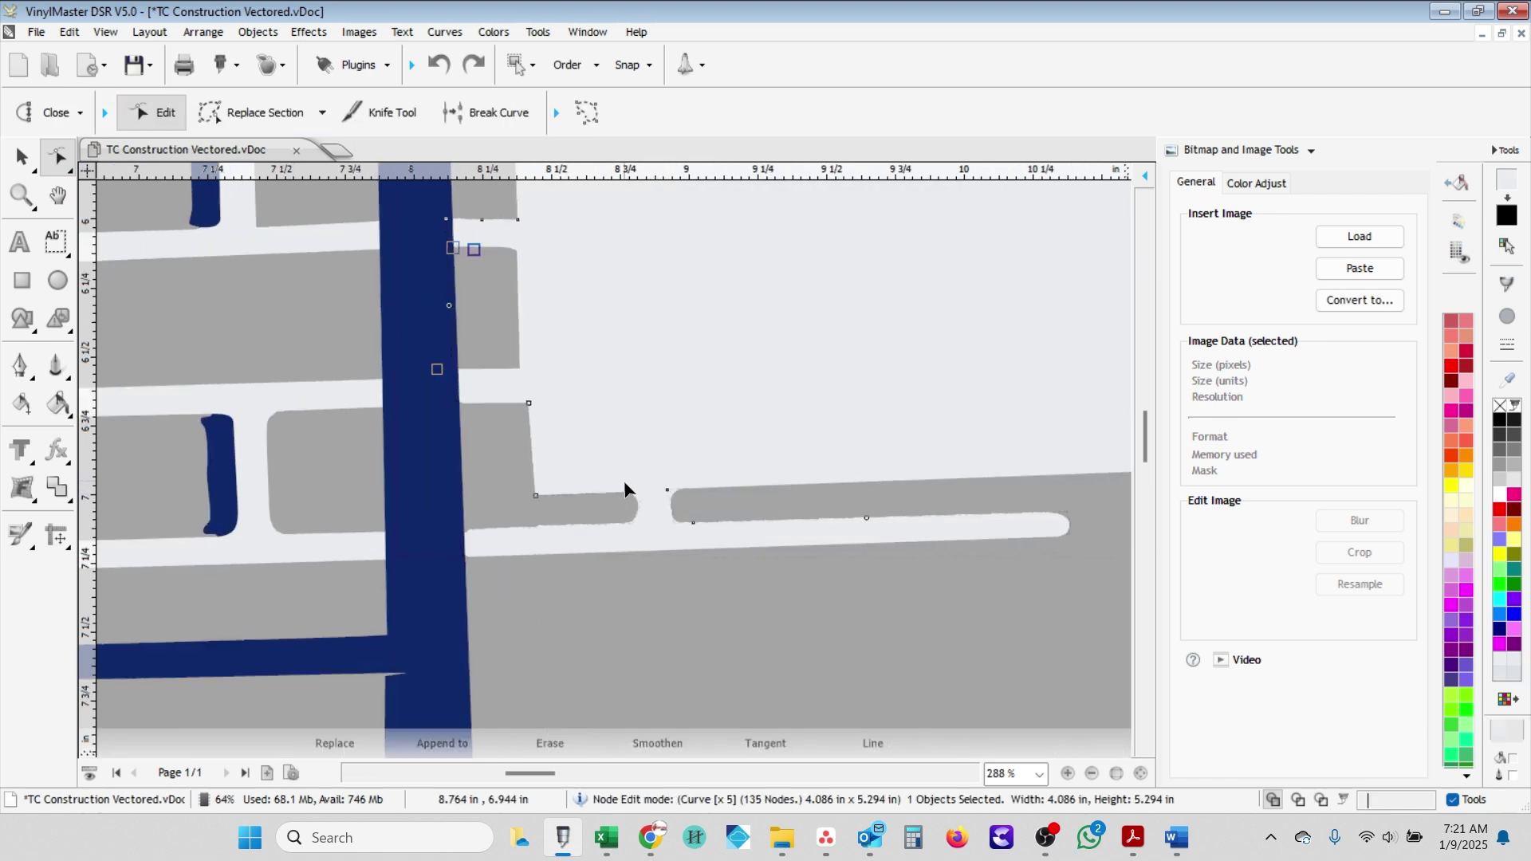
# - Bridge the next gap with a straight join ending at the white strip's end
pyautogui.click(321, 113)
pyautogui.click(240, 284)
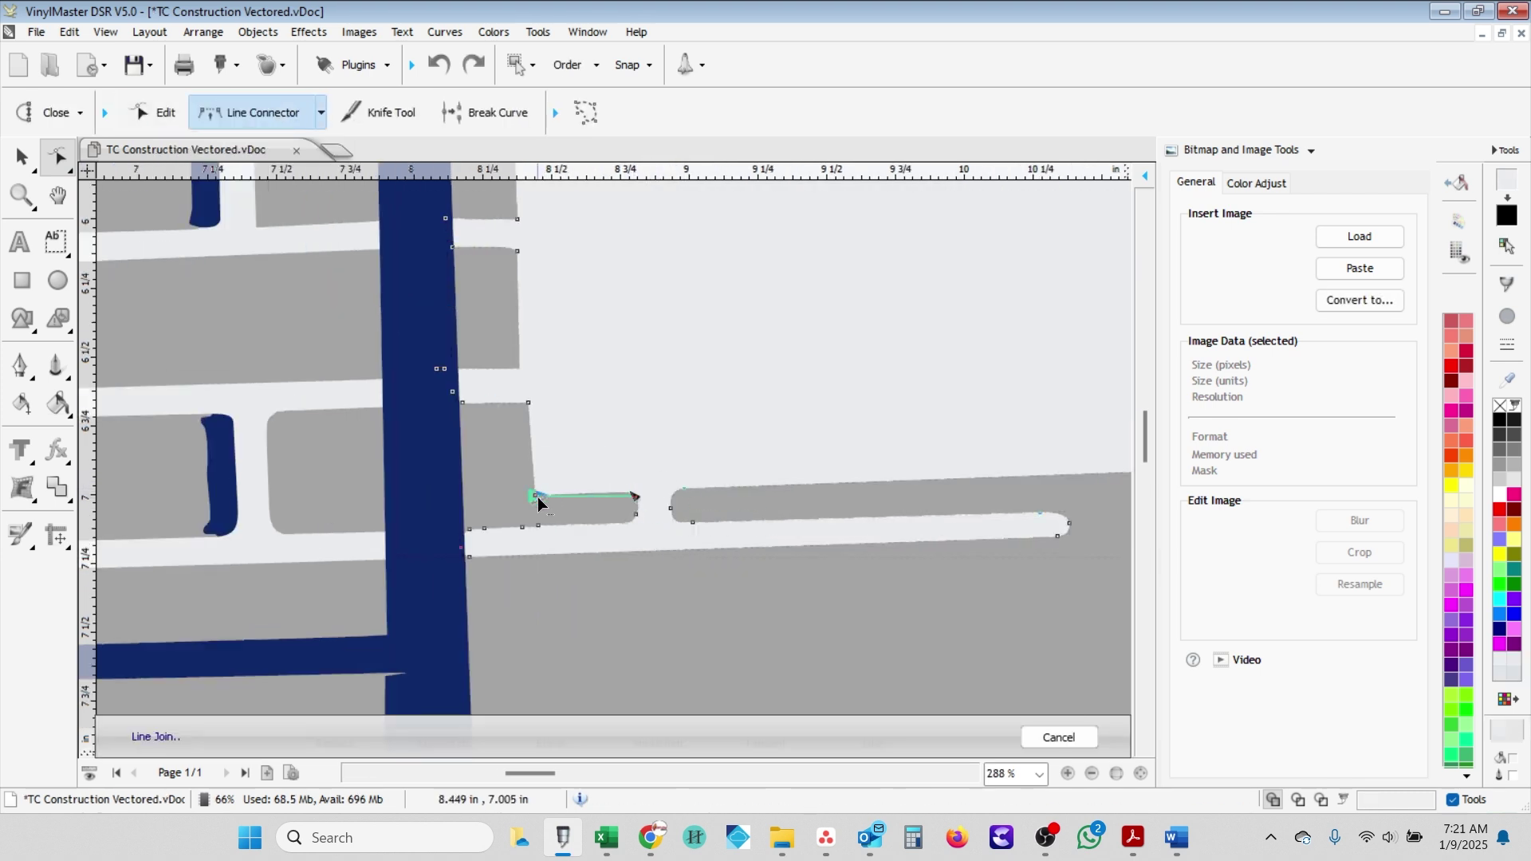
pyautogui.click(537, 497)
pyautogui.scroll(-2, 643, 506)
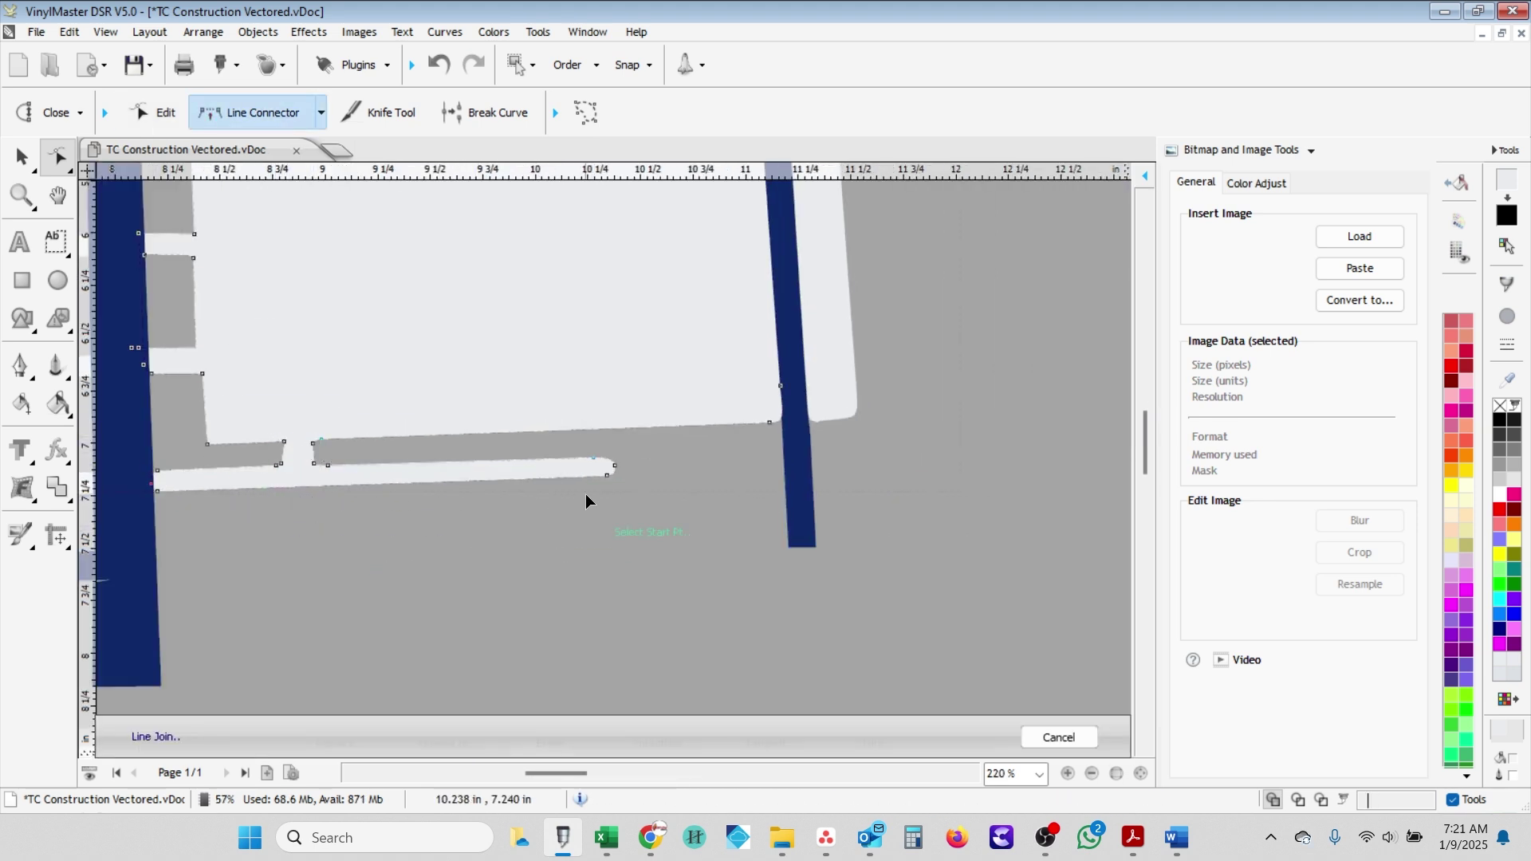
pyautogui.click(602, 452)
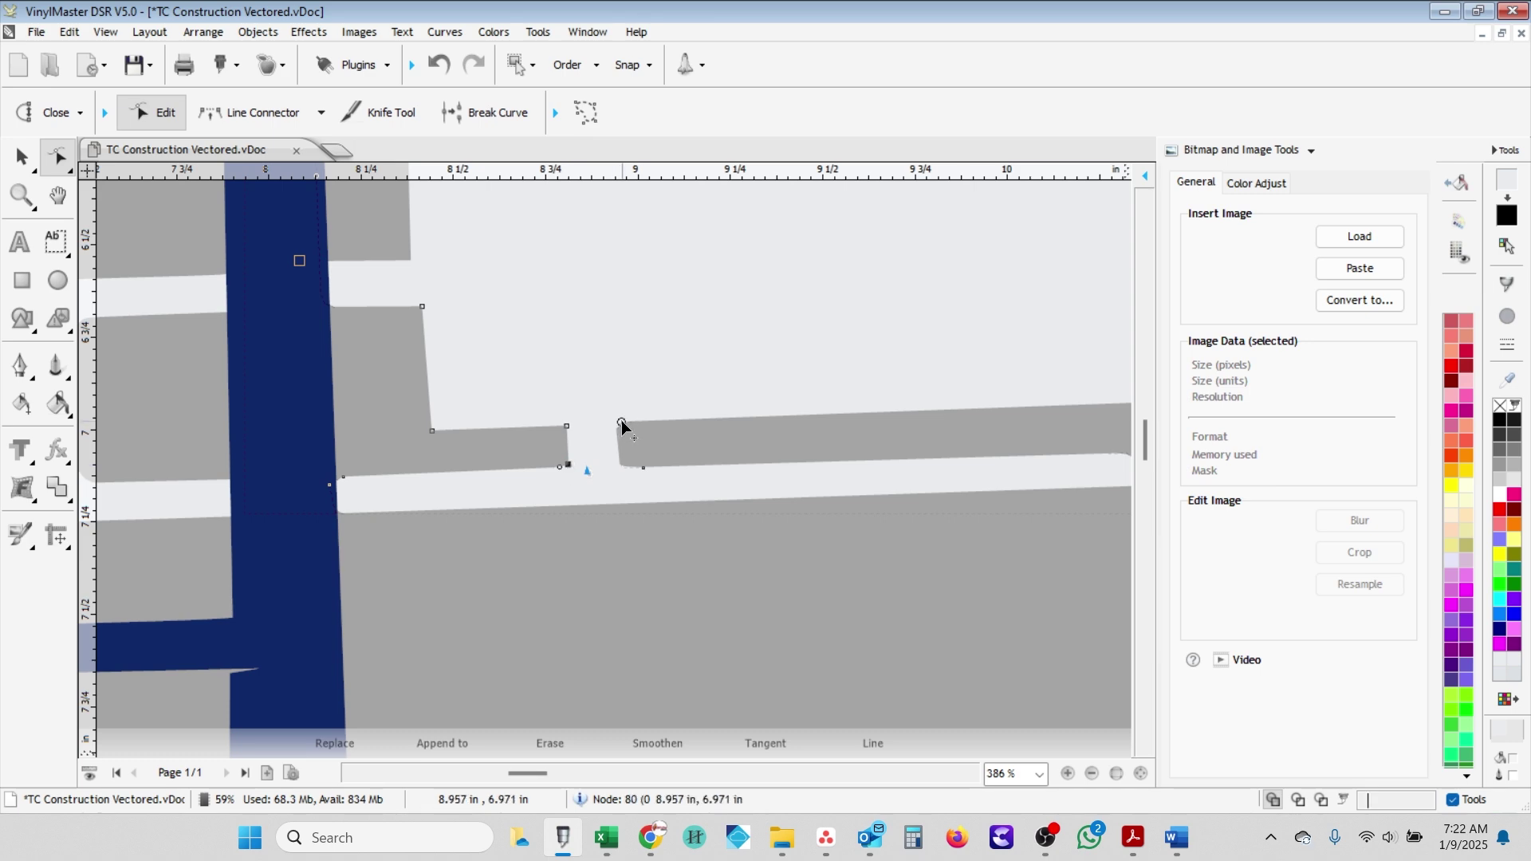
# - Join the remaining open nodes down and across, closing the gap under the roof eave
pyautogui.moveTo(620, 419); pyautogui.dragTo(625, 466)
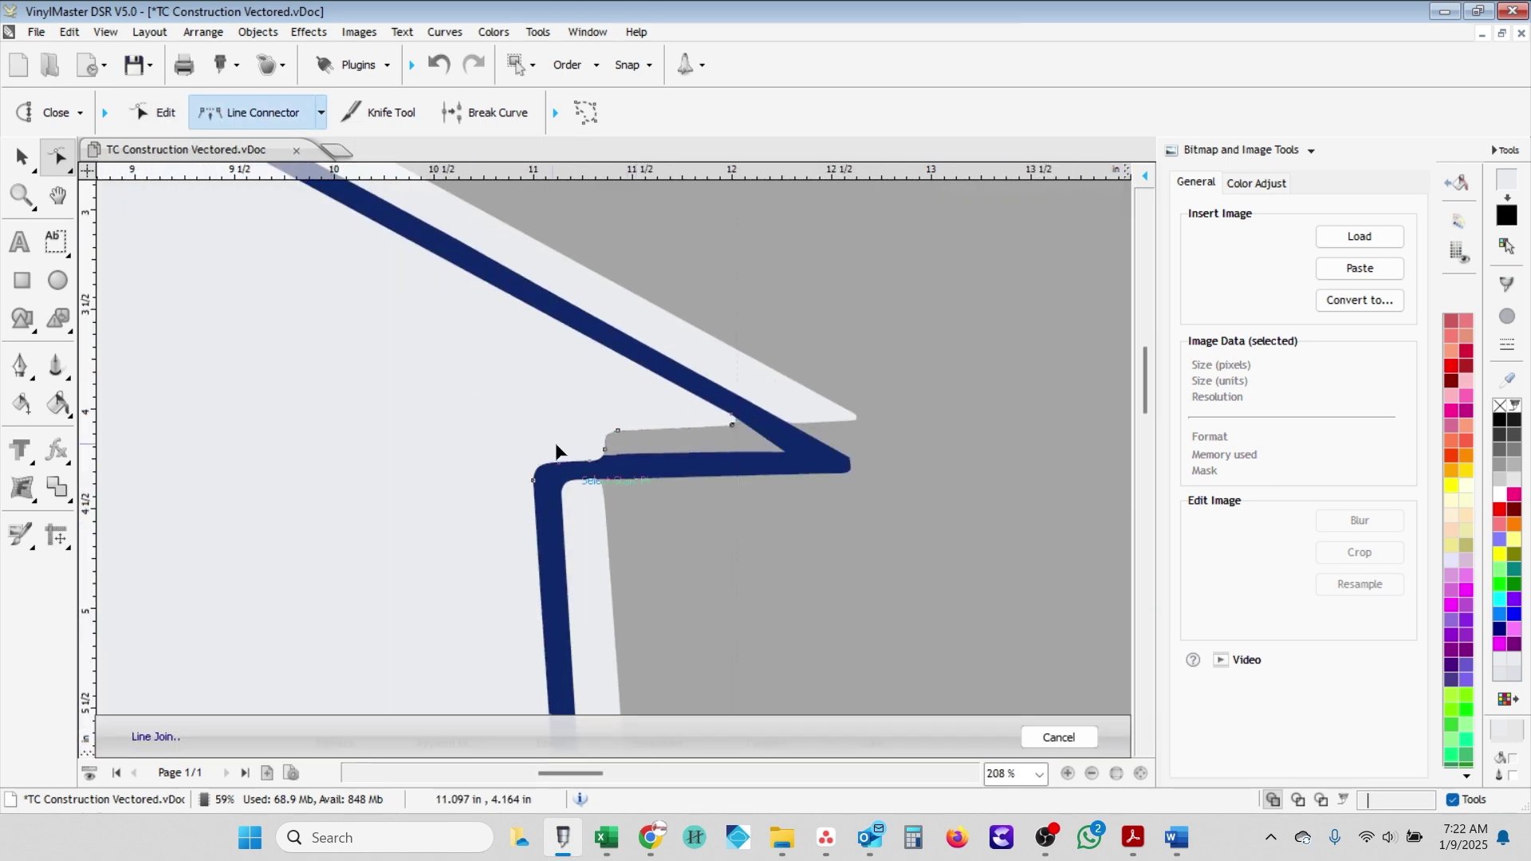
pyautogui.click(602, 423)
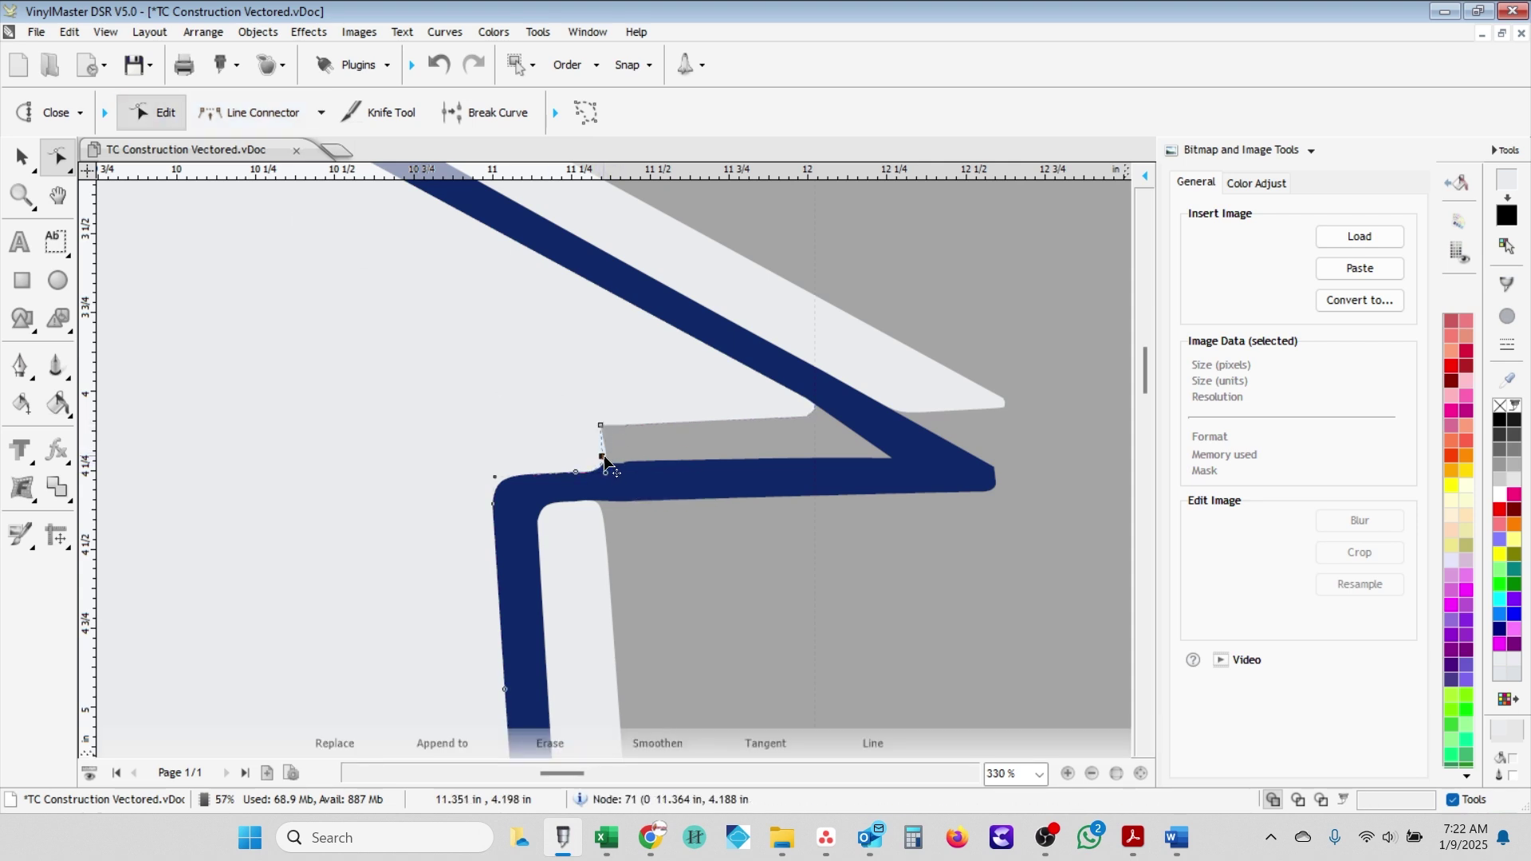
pyautogui.click(601, 427)
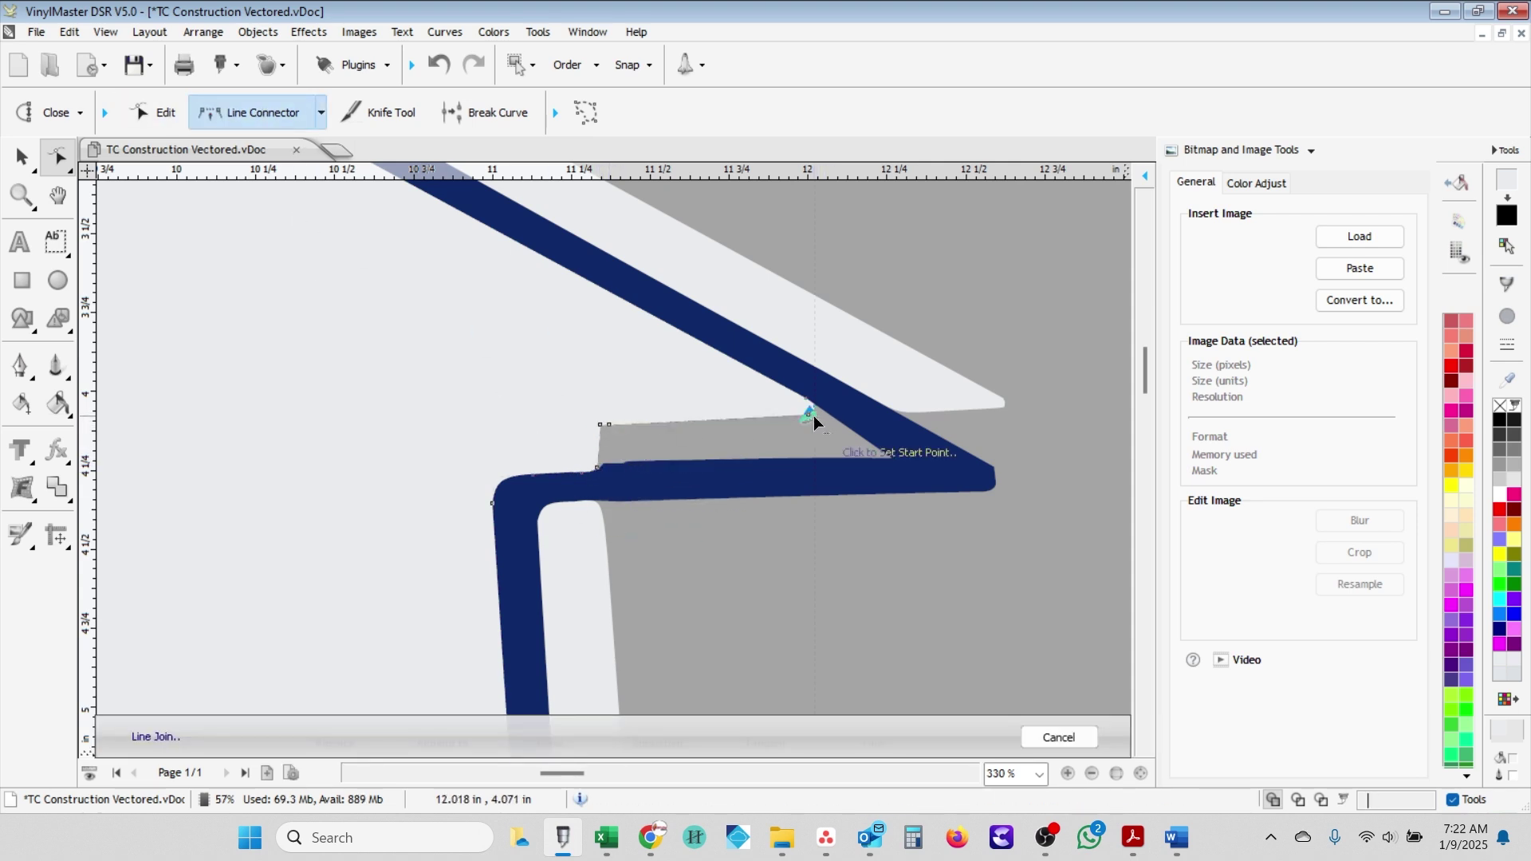
pyautogui.click(808, 413)
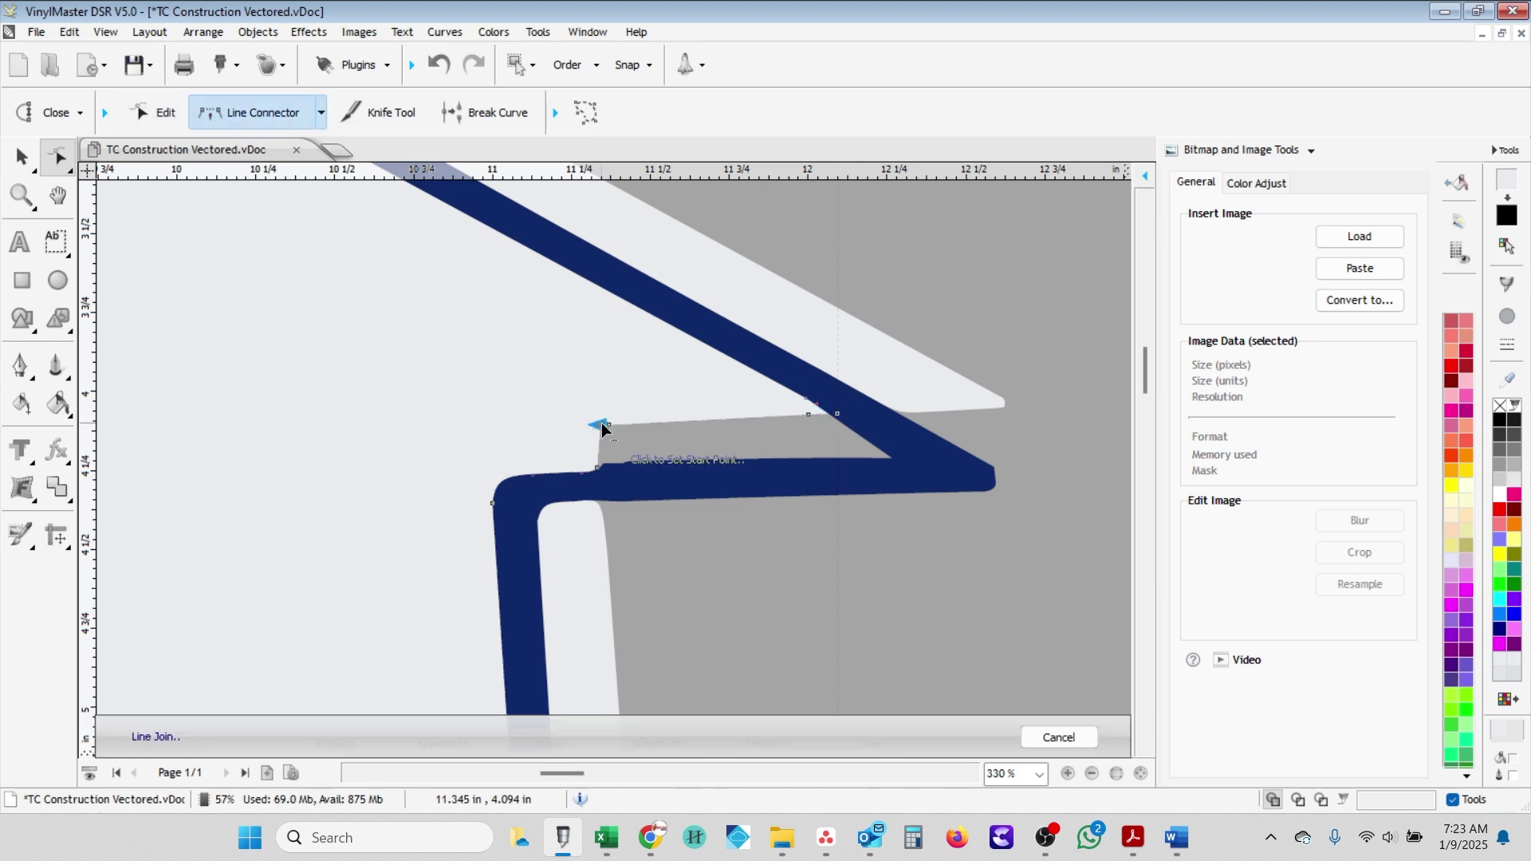
# - Cancel the pending join and return to node editing on the lower horizontal beam
pyautogui.scroll(-3, 778, 541)
pyautogui.scroll(-3, 754, 582)
pyautogui.press('Escape')
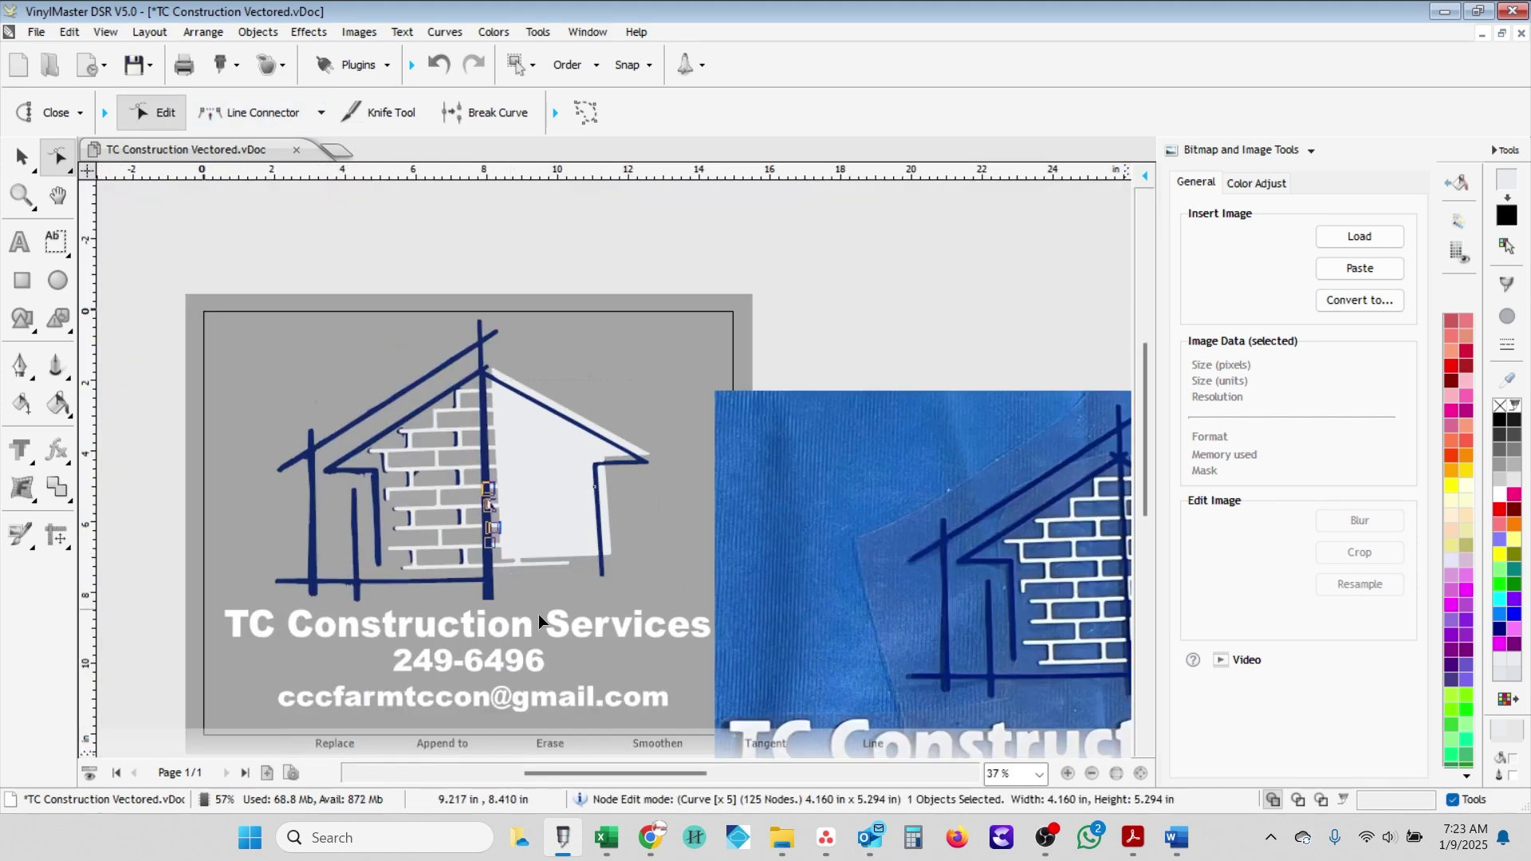
pyautogui.scroll(2, 558, 478)
pyautogui.scroll(2, 609, 481)
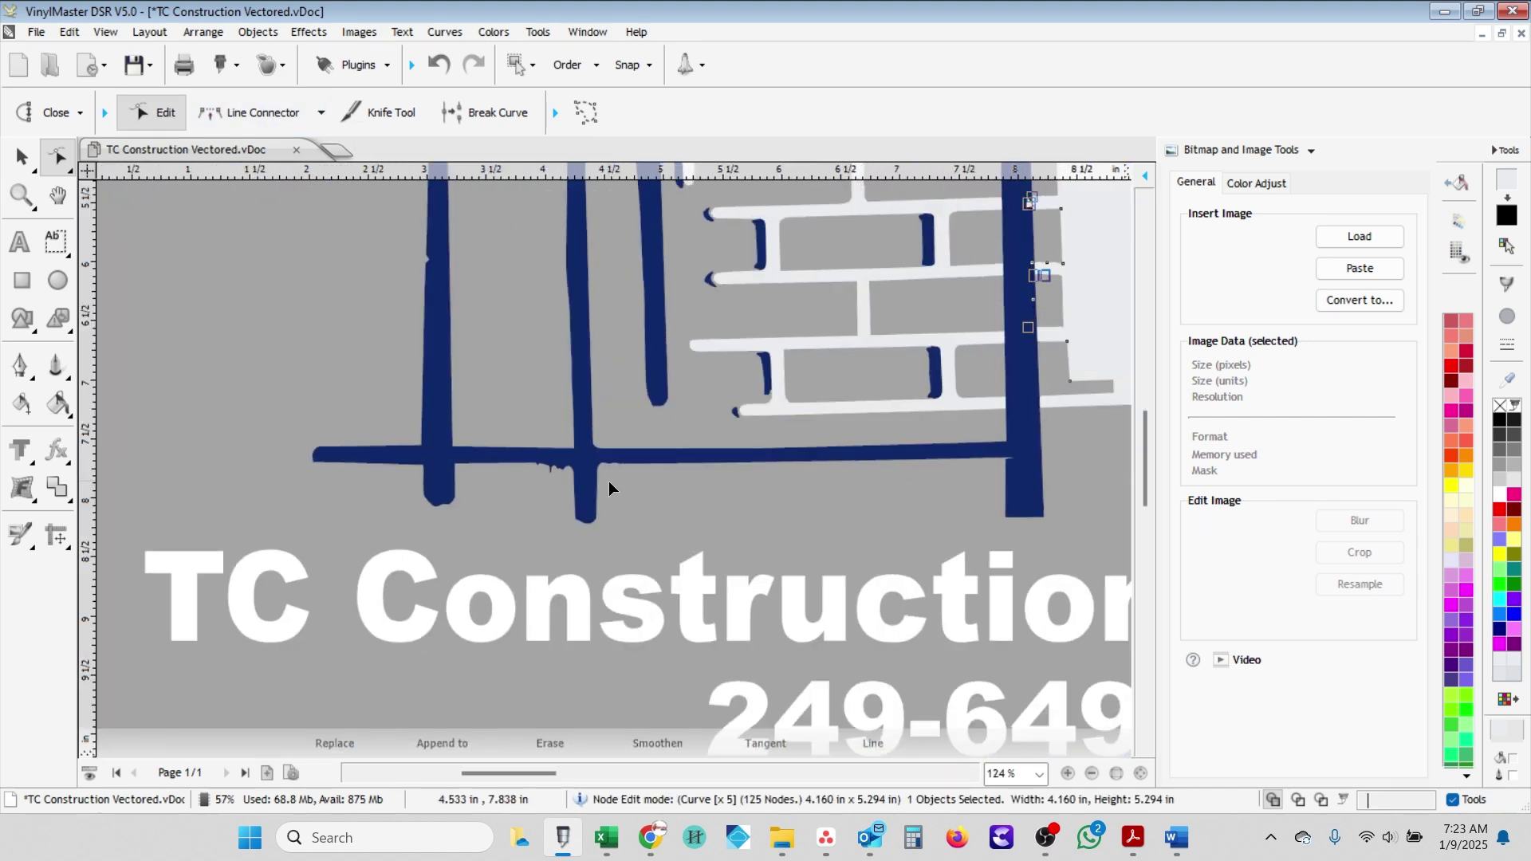
pyautogui.hscroll(3, 965, 456)
pyautogui.press('Escape')
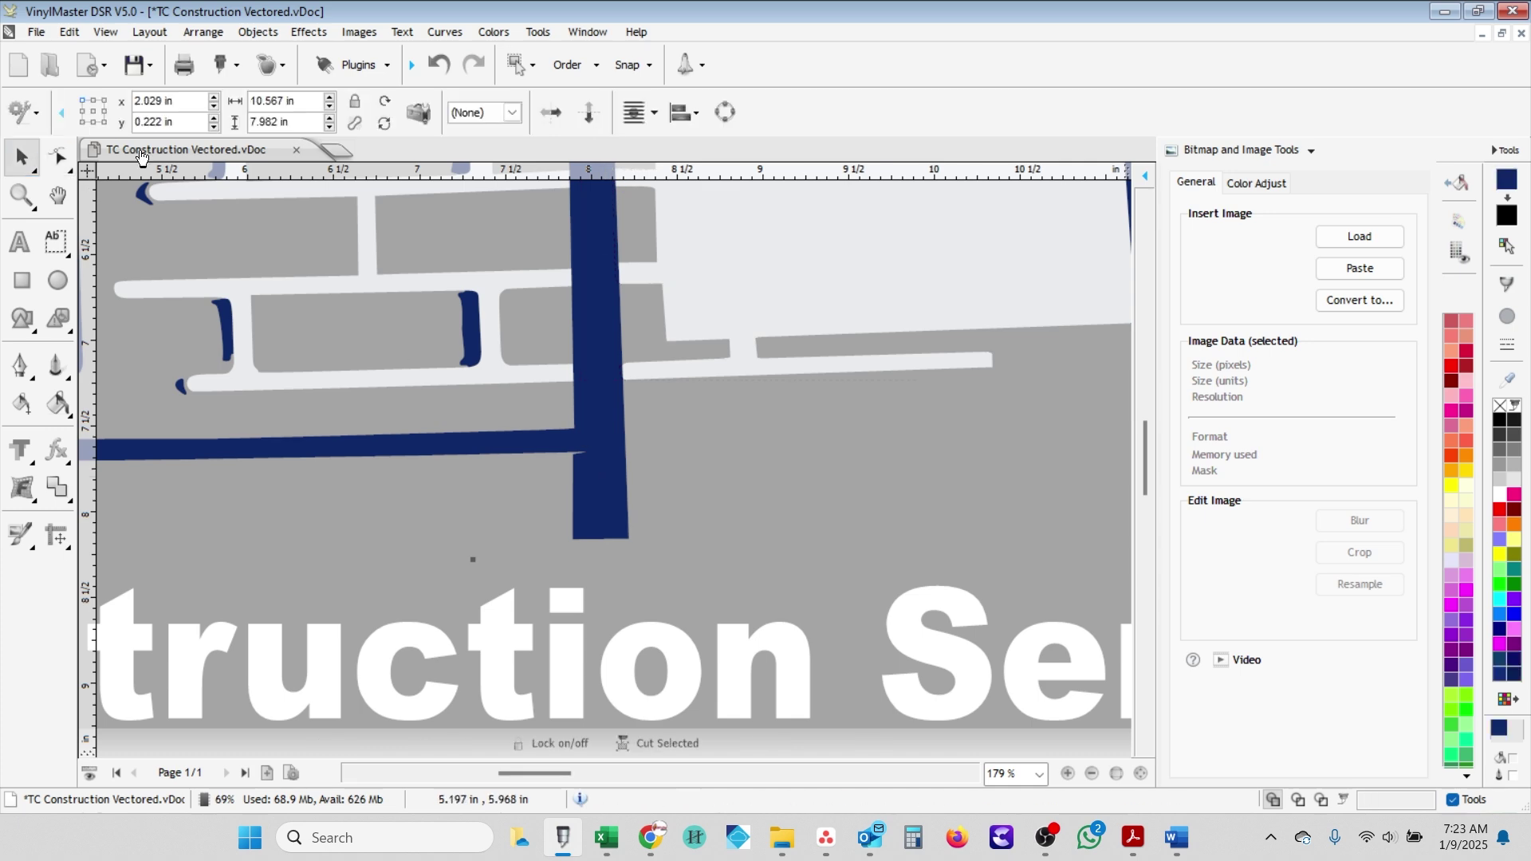
pyautogui.scroll(-3, 472, 361)
pyautogui.scroll(7, 600, 461)
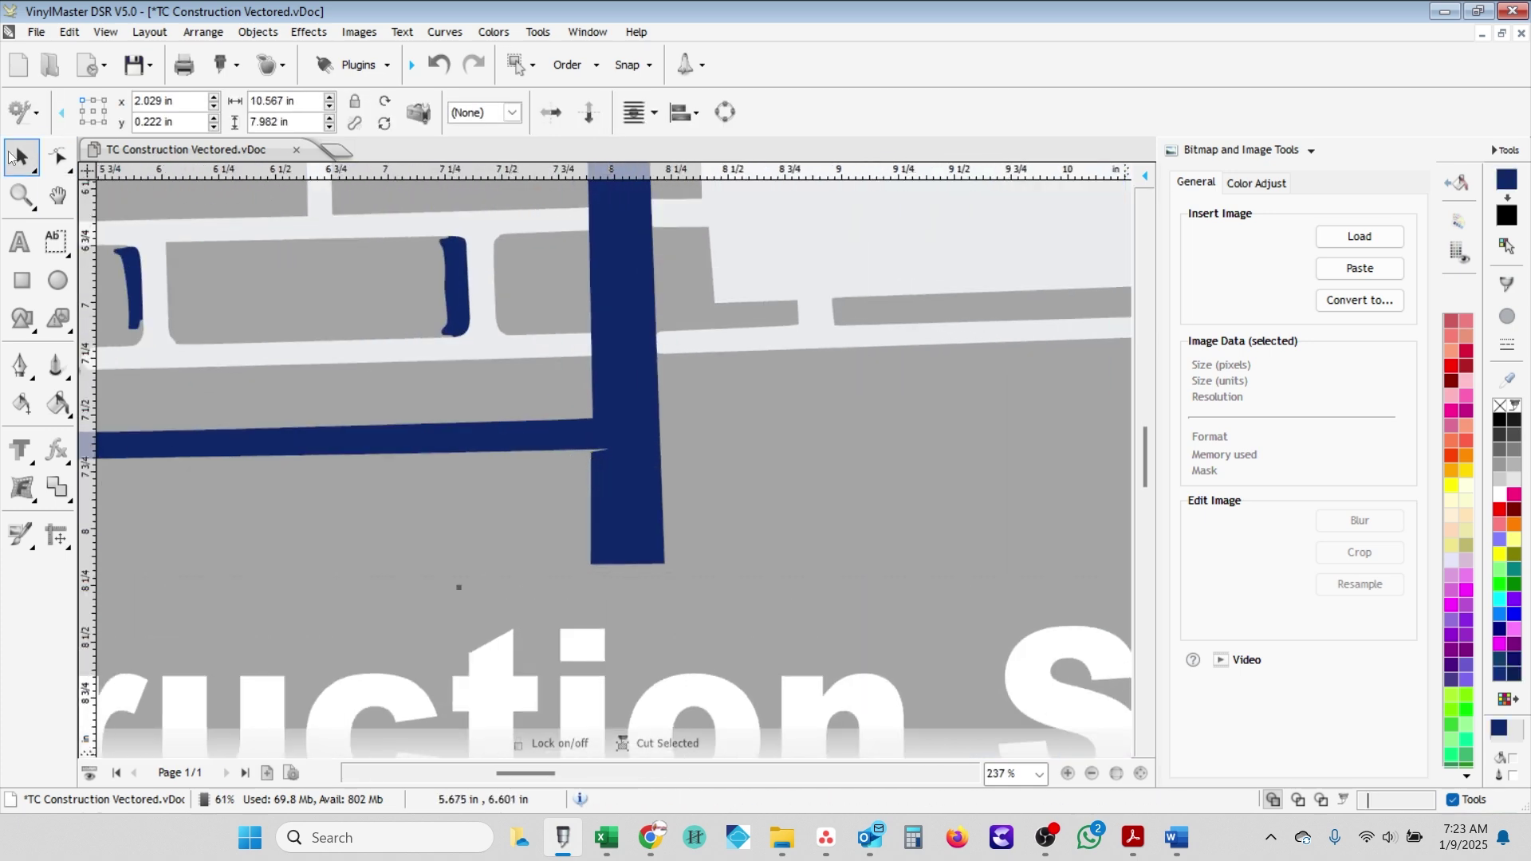
pyautogui.press('F10')
# - Choose straight line joins and set a join point at the beam corner
pyautogui.click(323, 112)
pyautogui.click(239, 239)
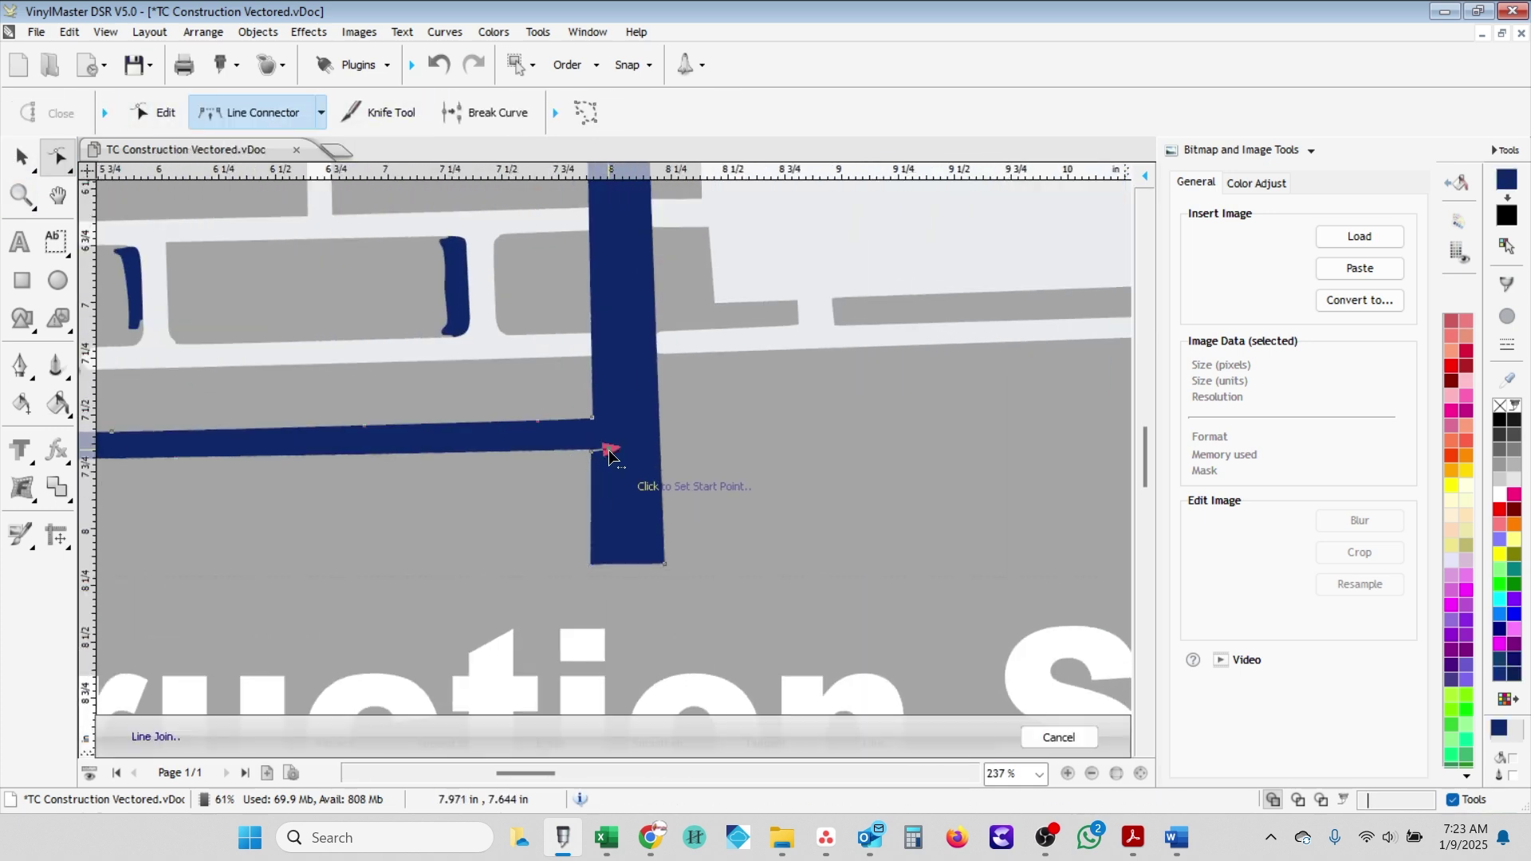
pyautogui.scroll(3, 611, 450)
pyautogui.click(609, 442)
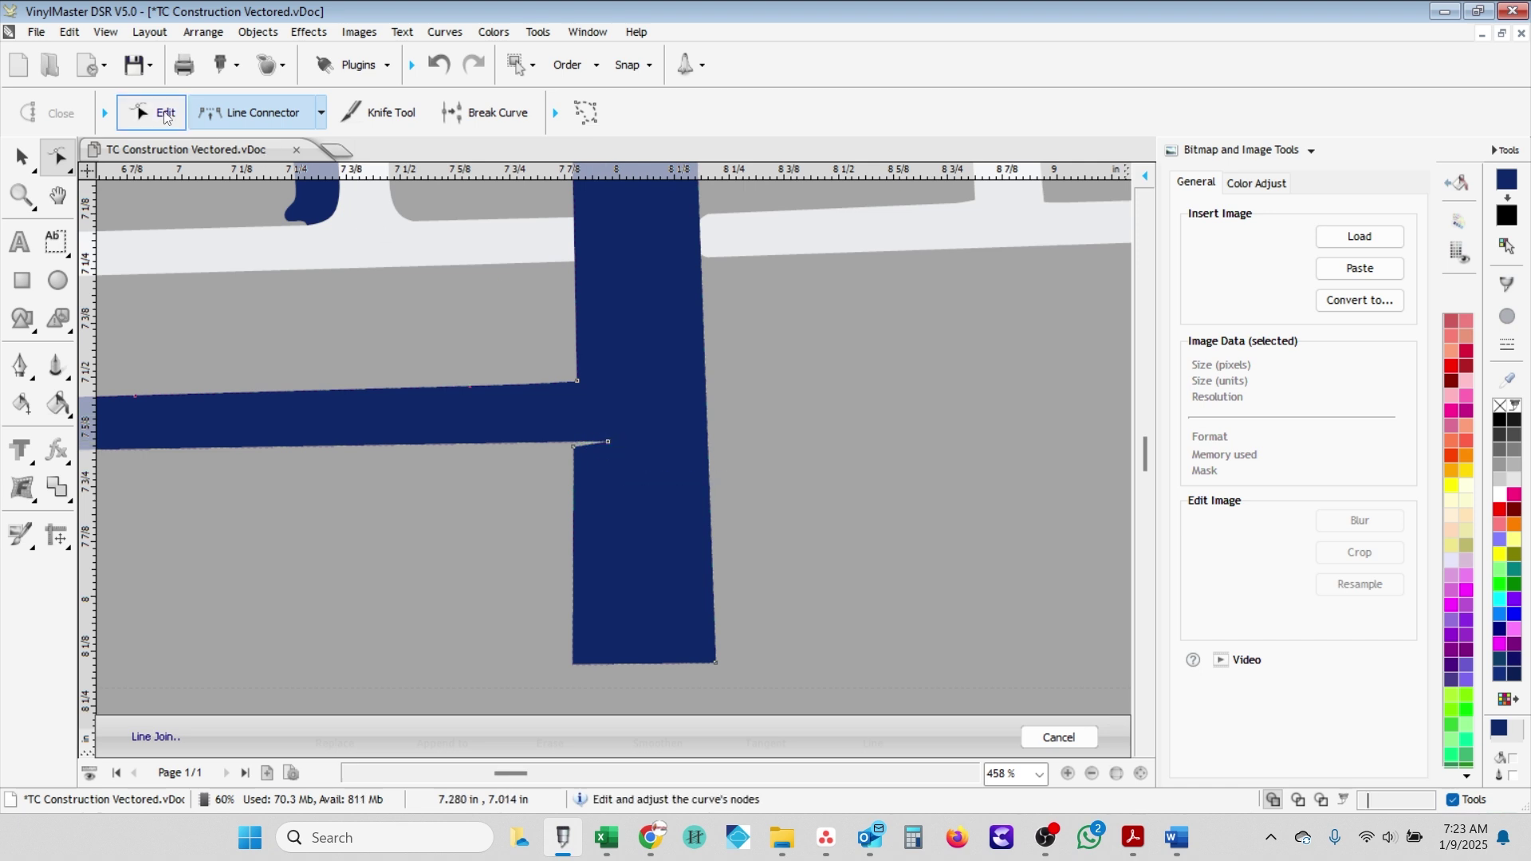
pyautogui.click(322, 114)
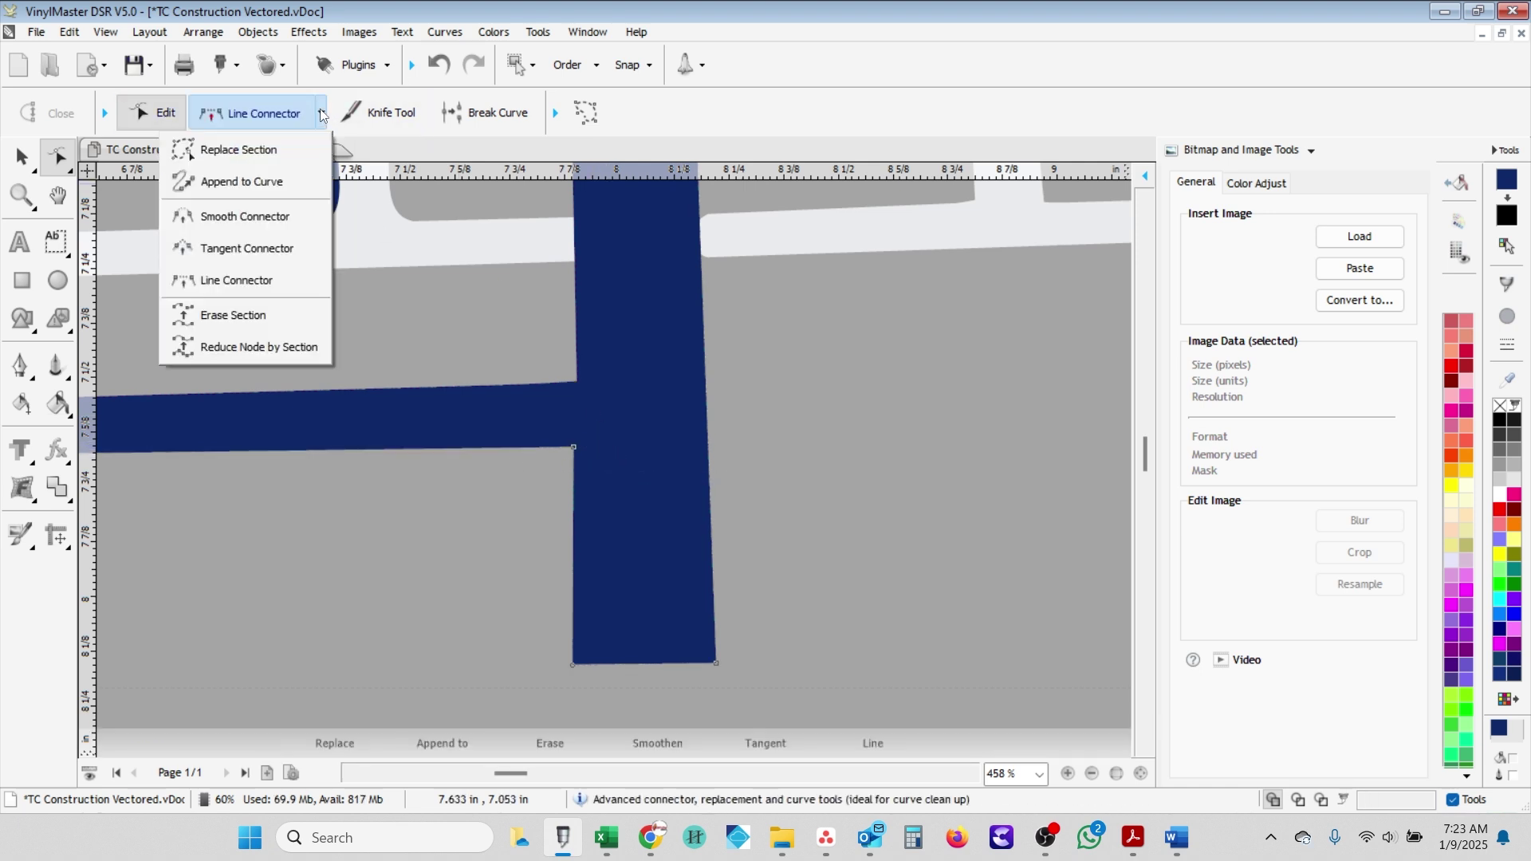
pyautogui.click(667, 352)
pyautogui.scroll(2, 666, 352)
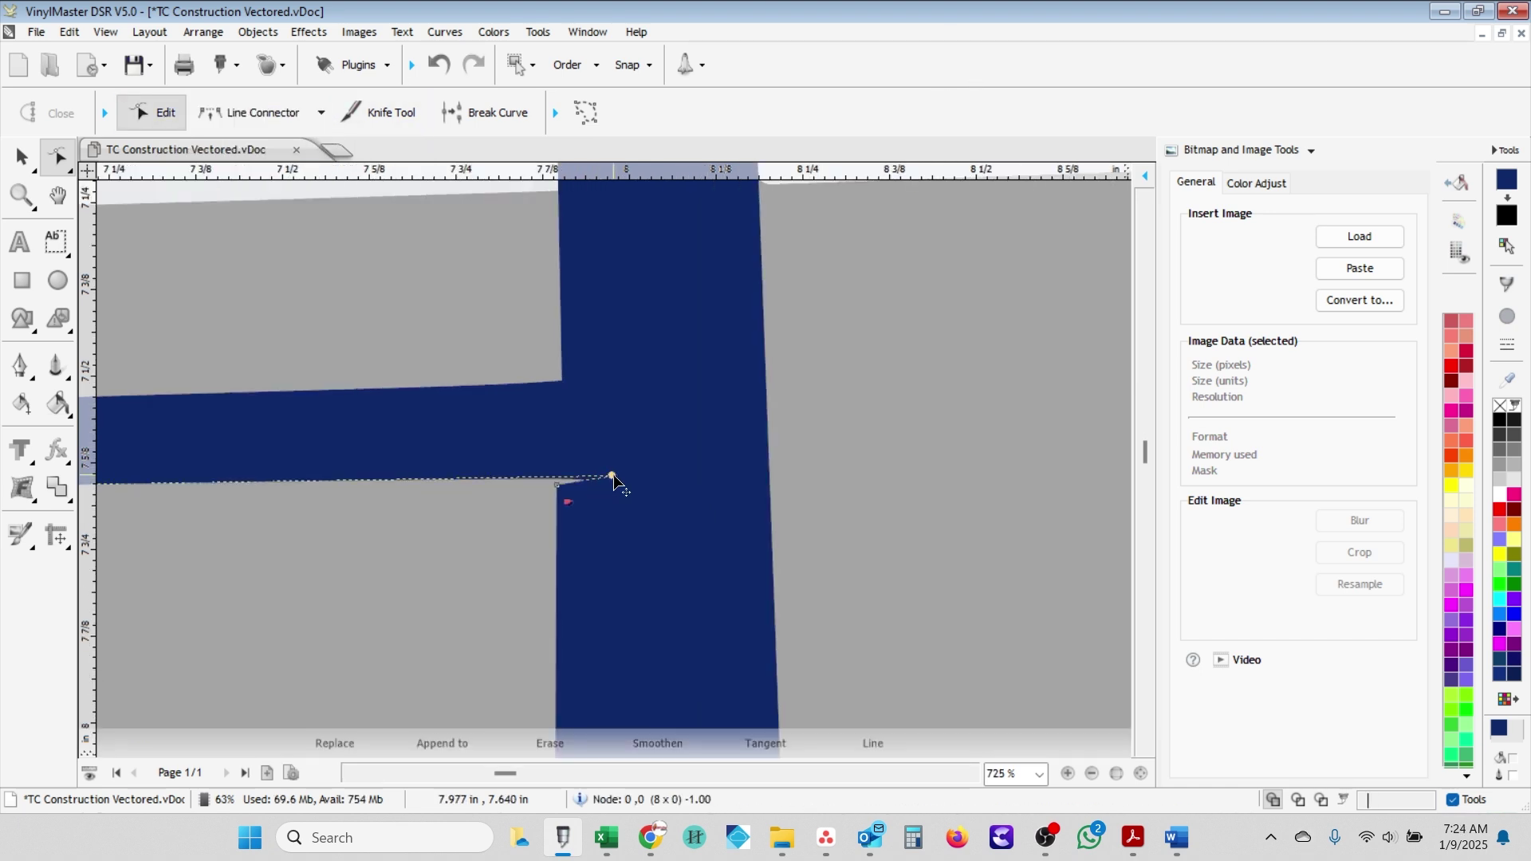
pyautogui.scroll(-5, 615, 478)
# - Straighten the beam's top and bottom edges from the corner post, then start a join at its left end
pyautogui.click(254, 112)
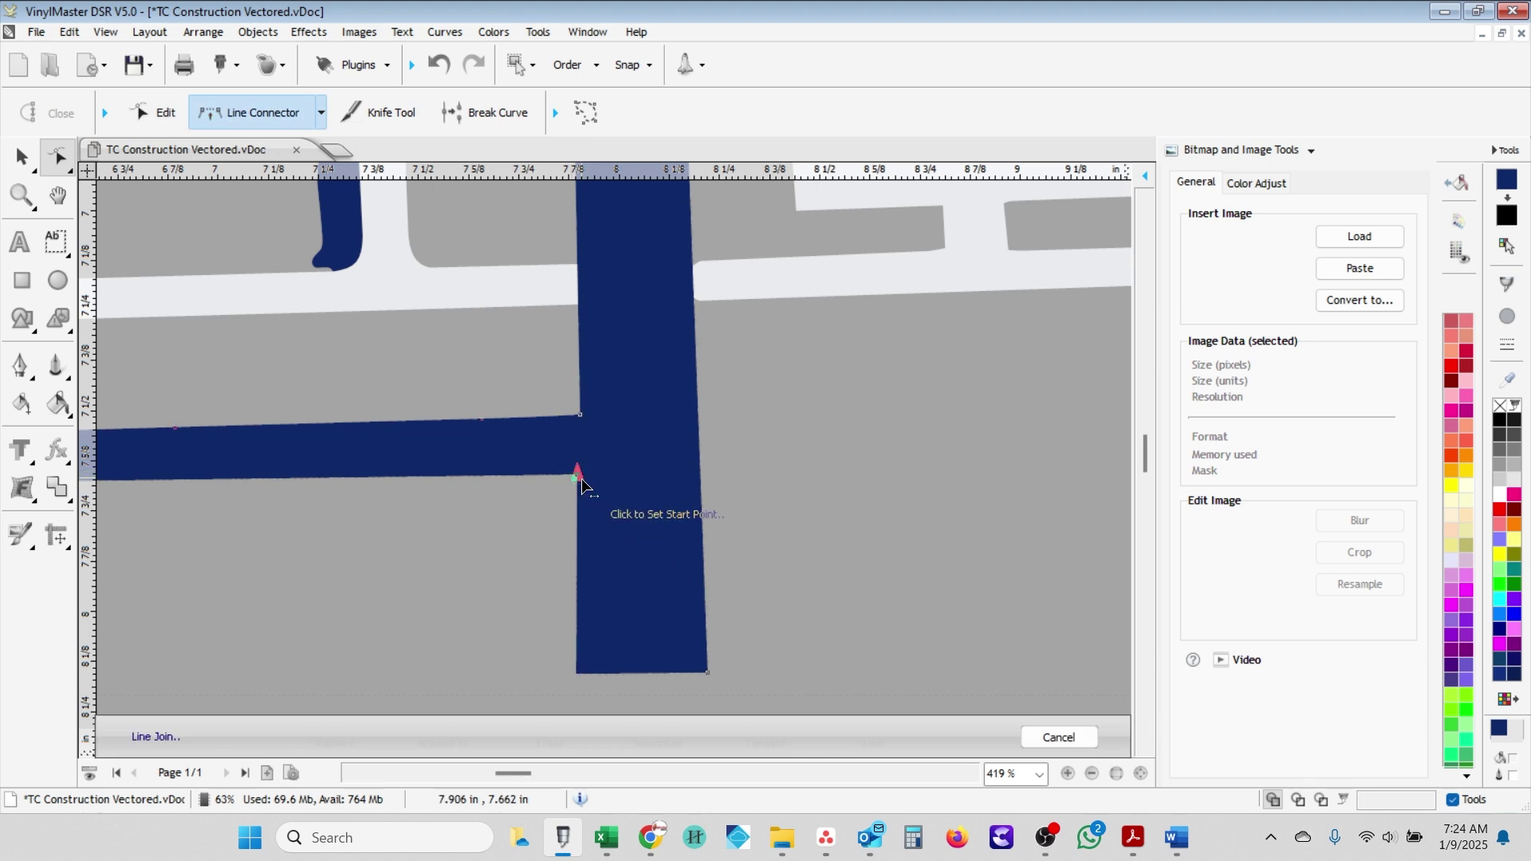
pyautogui.click(583, 479)
pyautogui.scroll(-3, 213, 485)
pyautogui.scroll(2, 598, 461)
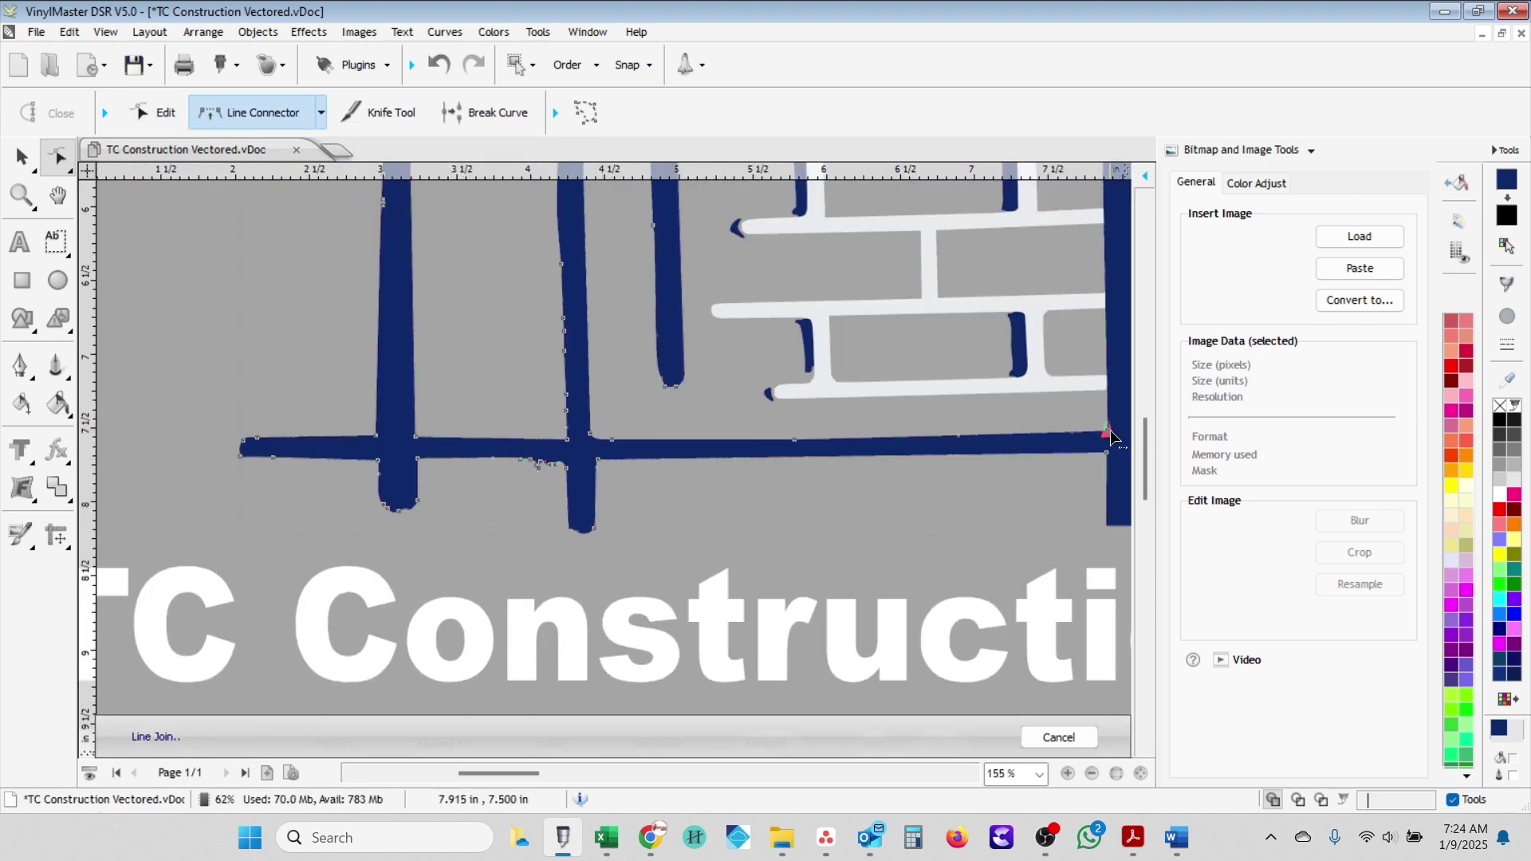
pyautogui.click(591, 439)
pyautogui.click(416, 465)
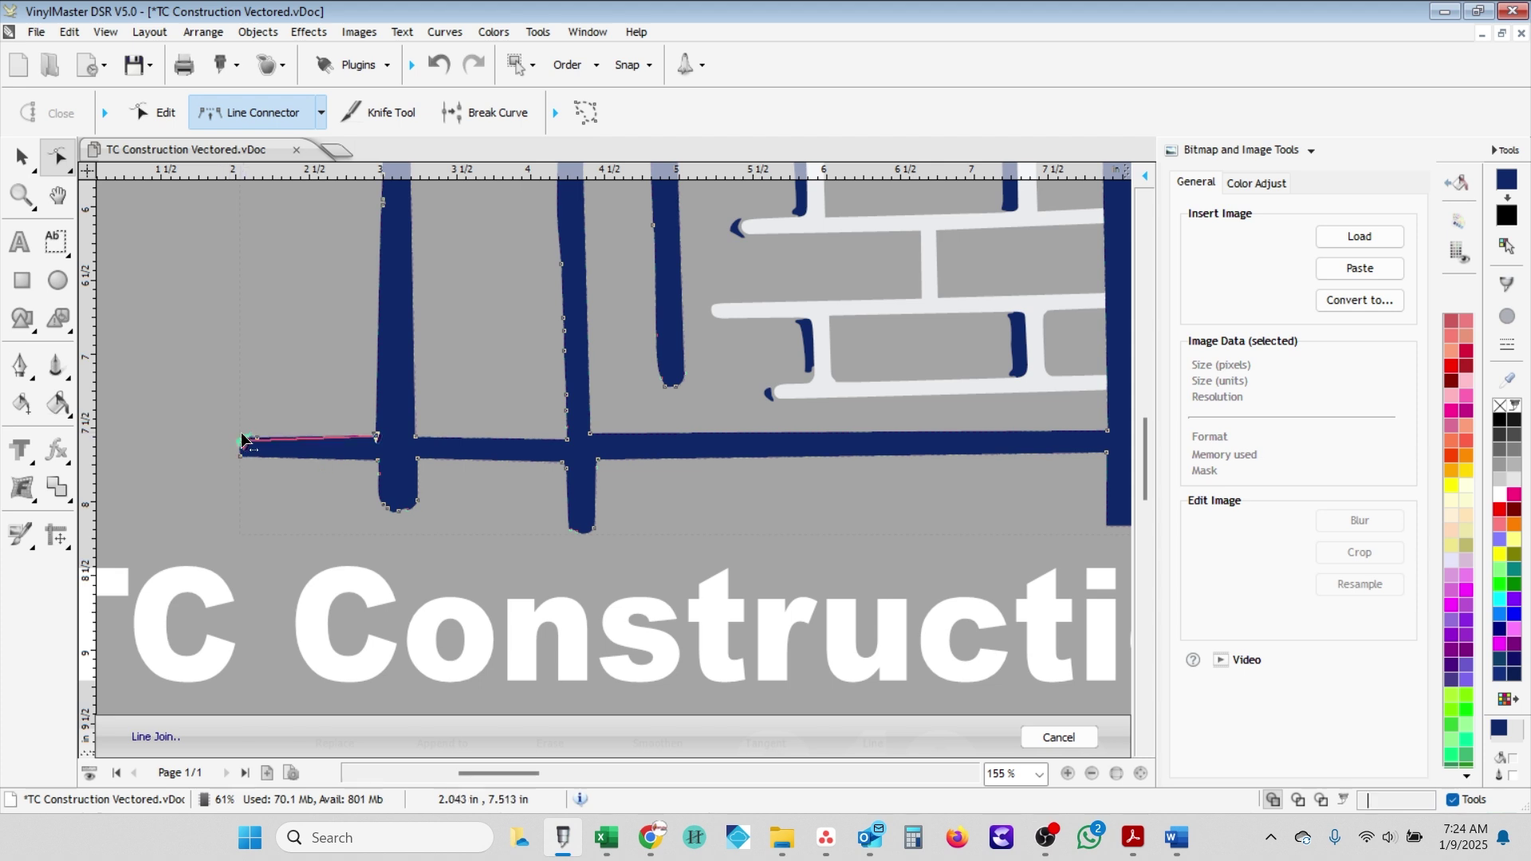
pyautogui.click(241, 461)
pyautogui.scroll(2, 387, 510)
pyautogui.scroll(1, 543, 442)
# - Drag the post's bottom tip and notch nodes into line and delete the bump node to flatten the bottom edge
pyautogui.press('Escape')
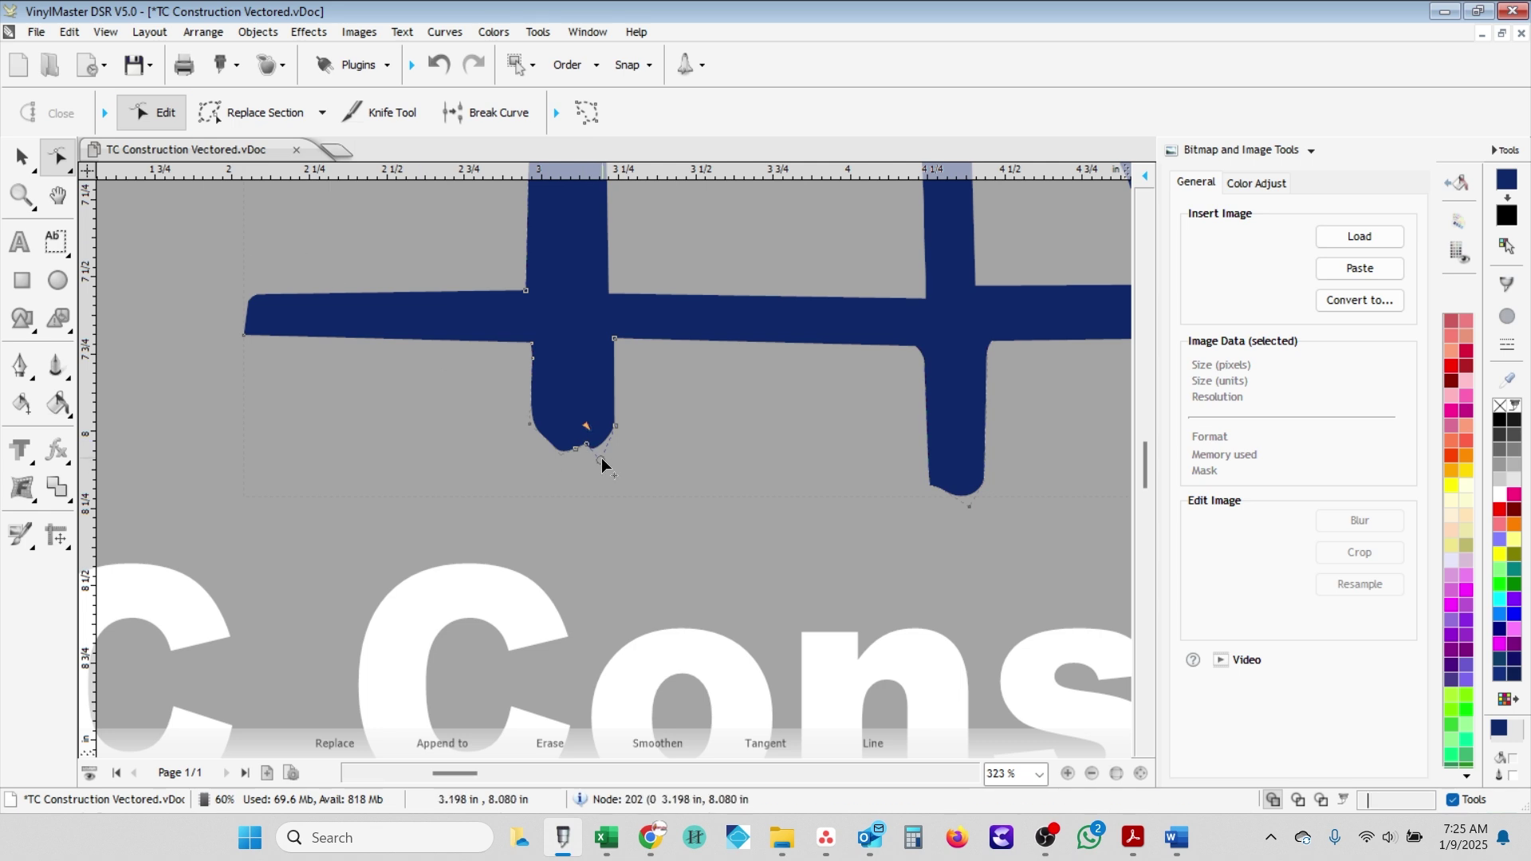
pyautogui.scroll(2, 595, 458)
pyautogui.scroll(2, 592, 453)
pyautogui.moveTo(631, 494); pyautogui.dragTo(672, 477)
pyautogui.moveTo(588, 443); pyautogui.dragTo(591, 464)
pyautogui.click(555, 469)
pyautogui.click(469, 434)
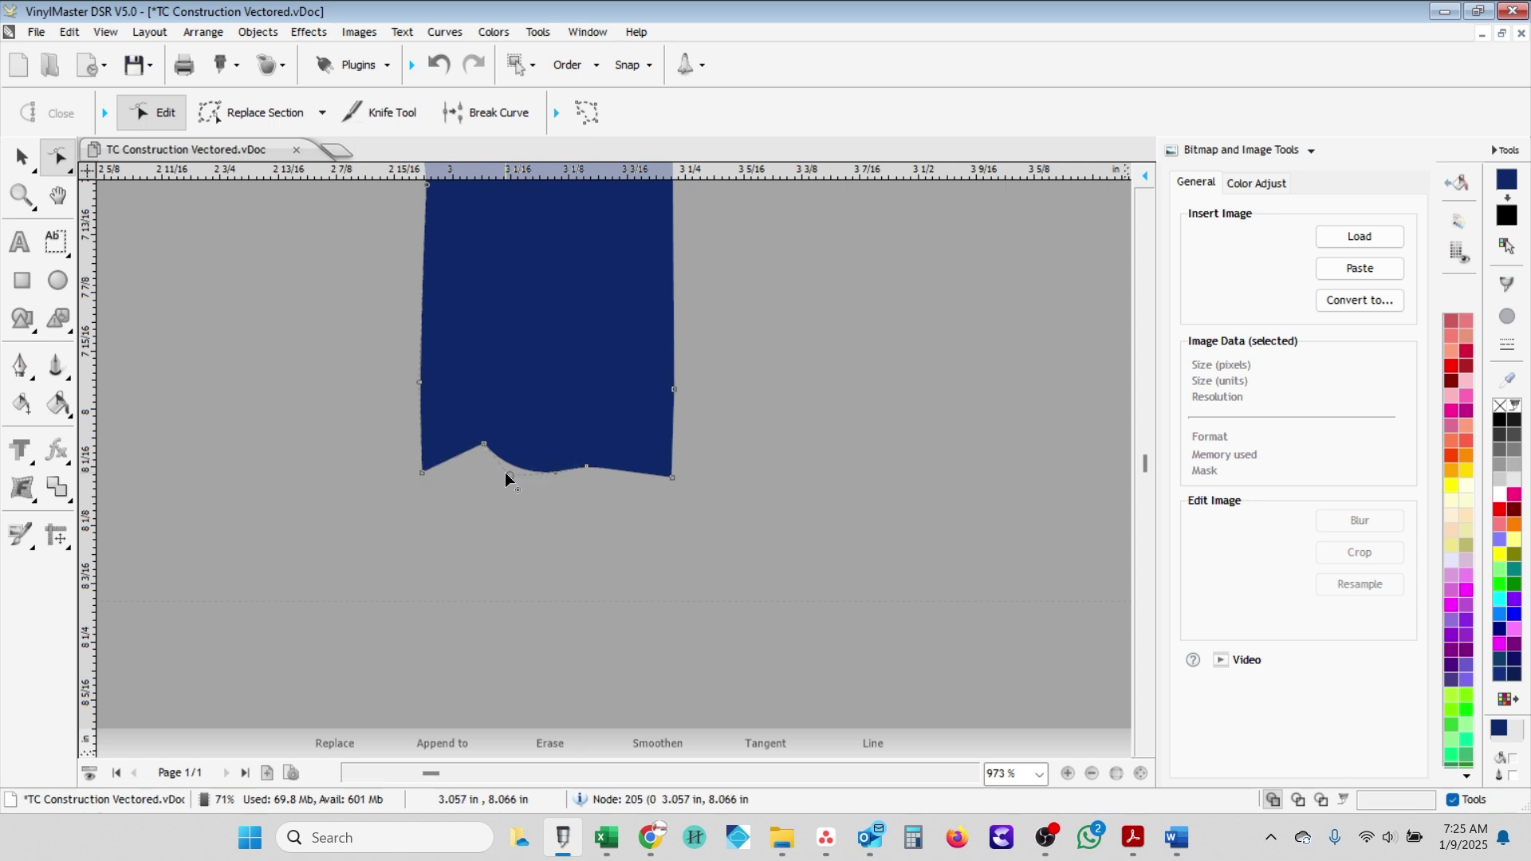
pyautogui.press('Delete')
# - Join the cross joint with a straight Line Connector segment
pyautogui.scroll(-3, 595, 471)
pyautogui.scroll(-1, 713, 499)
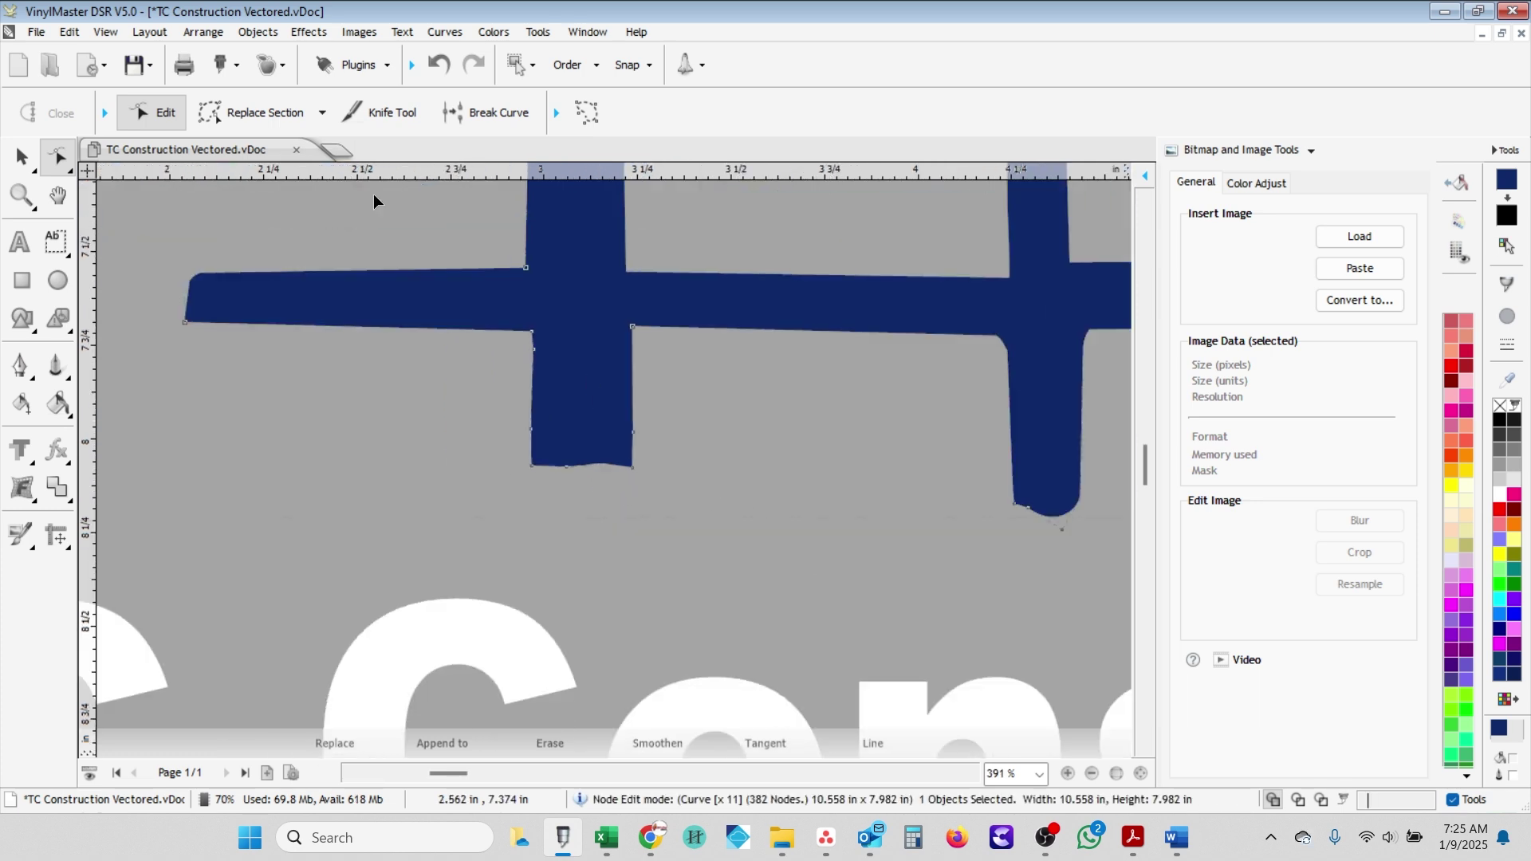
pyautogui.click(321, 113)
pyautogui.click(239, 152)
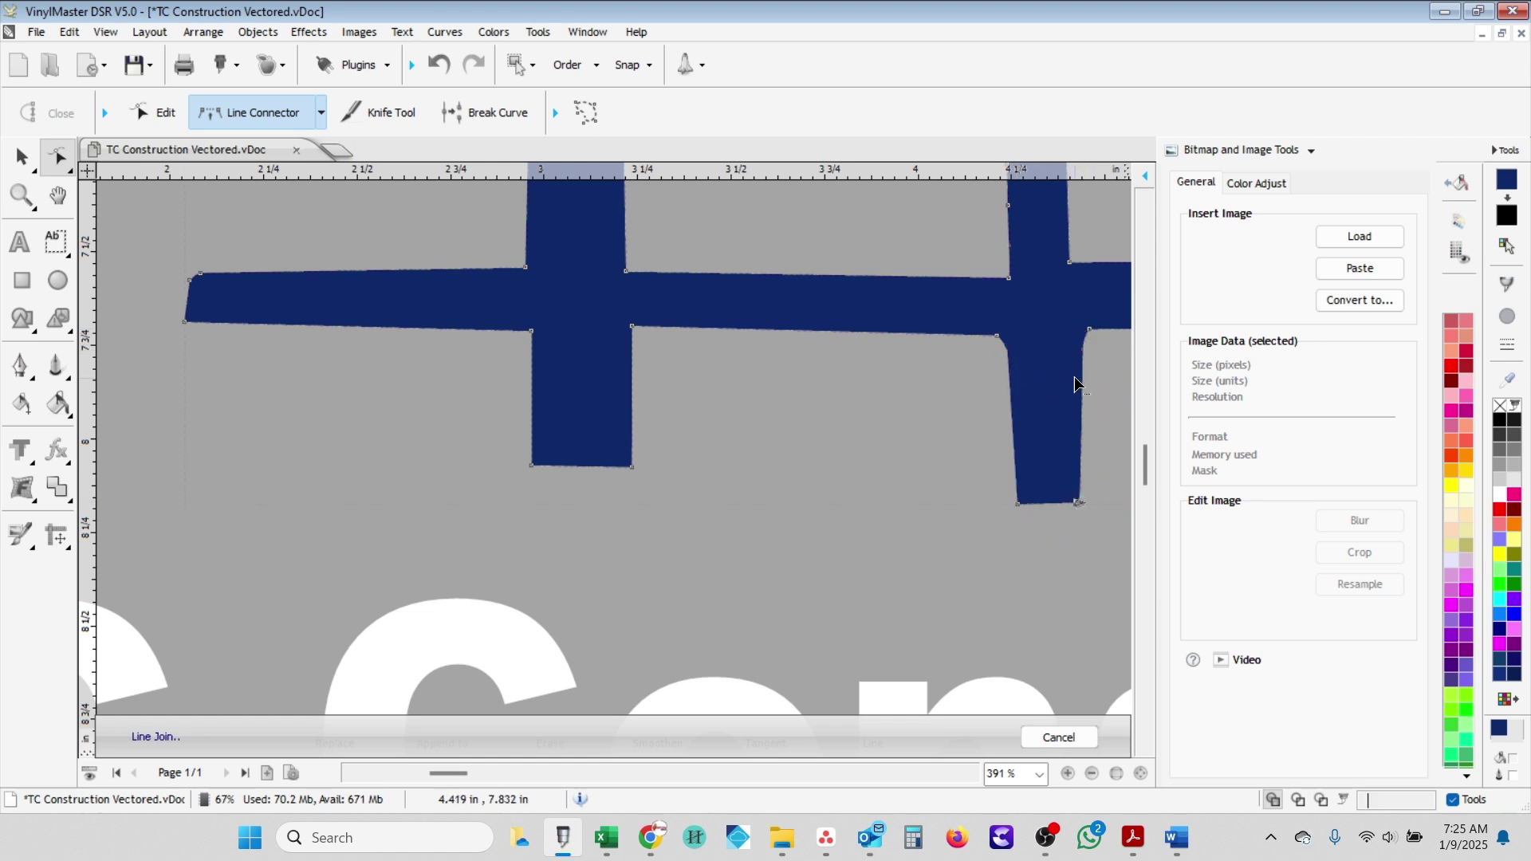
pyautogui.scroll(-5, 855, 471)
pyautogui.scroll(6, 484, 440)
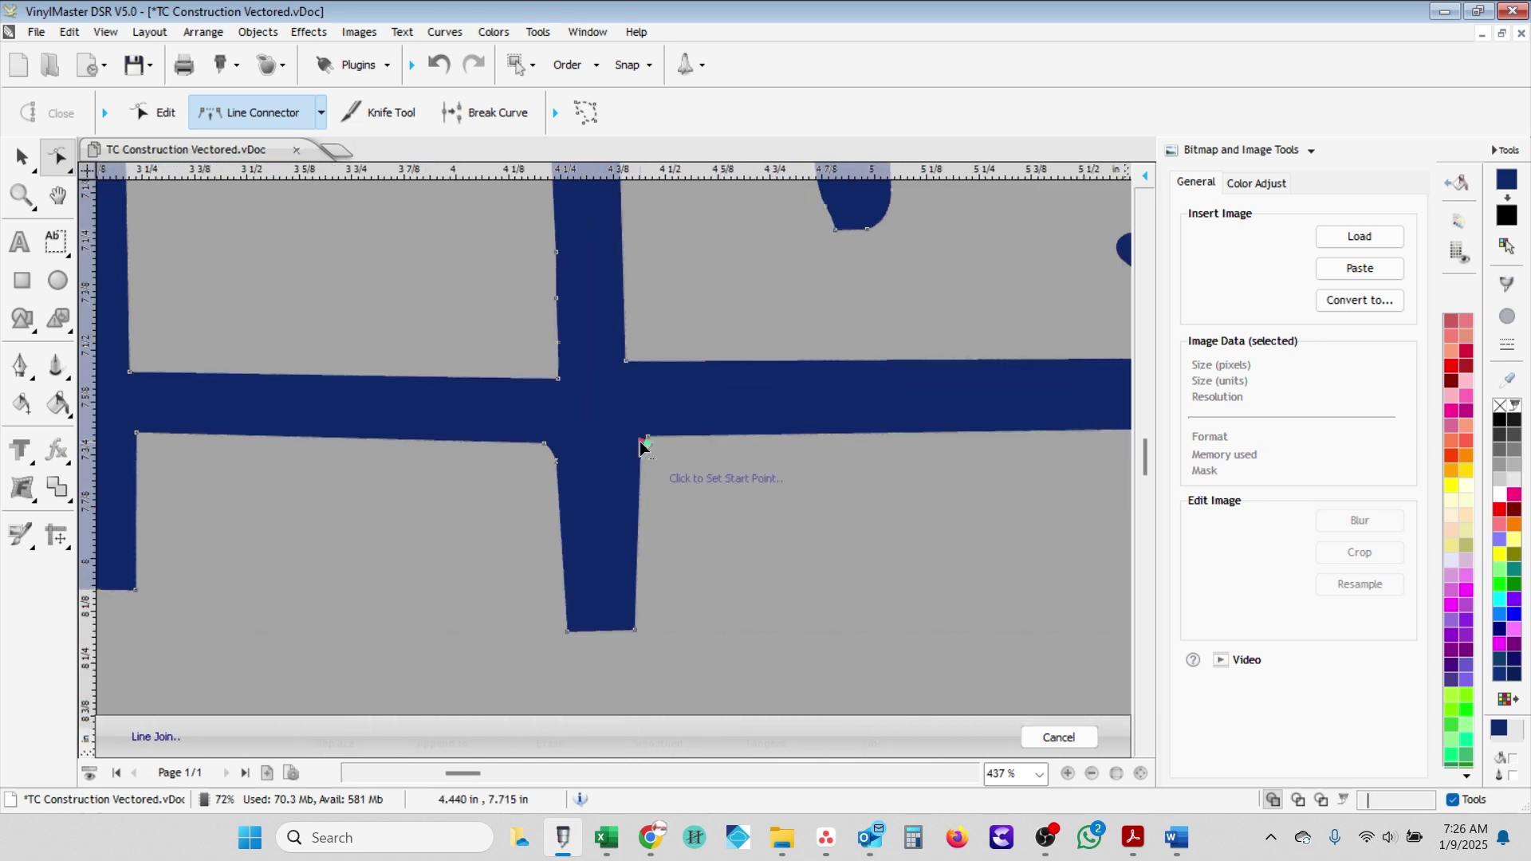
pyautogui.click(691, 517)
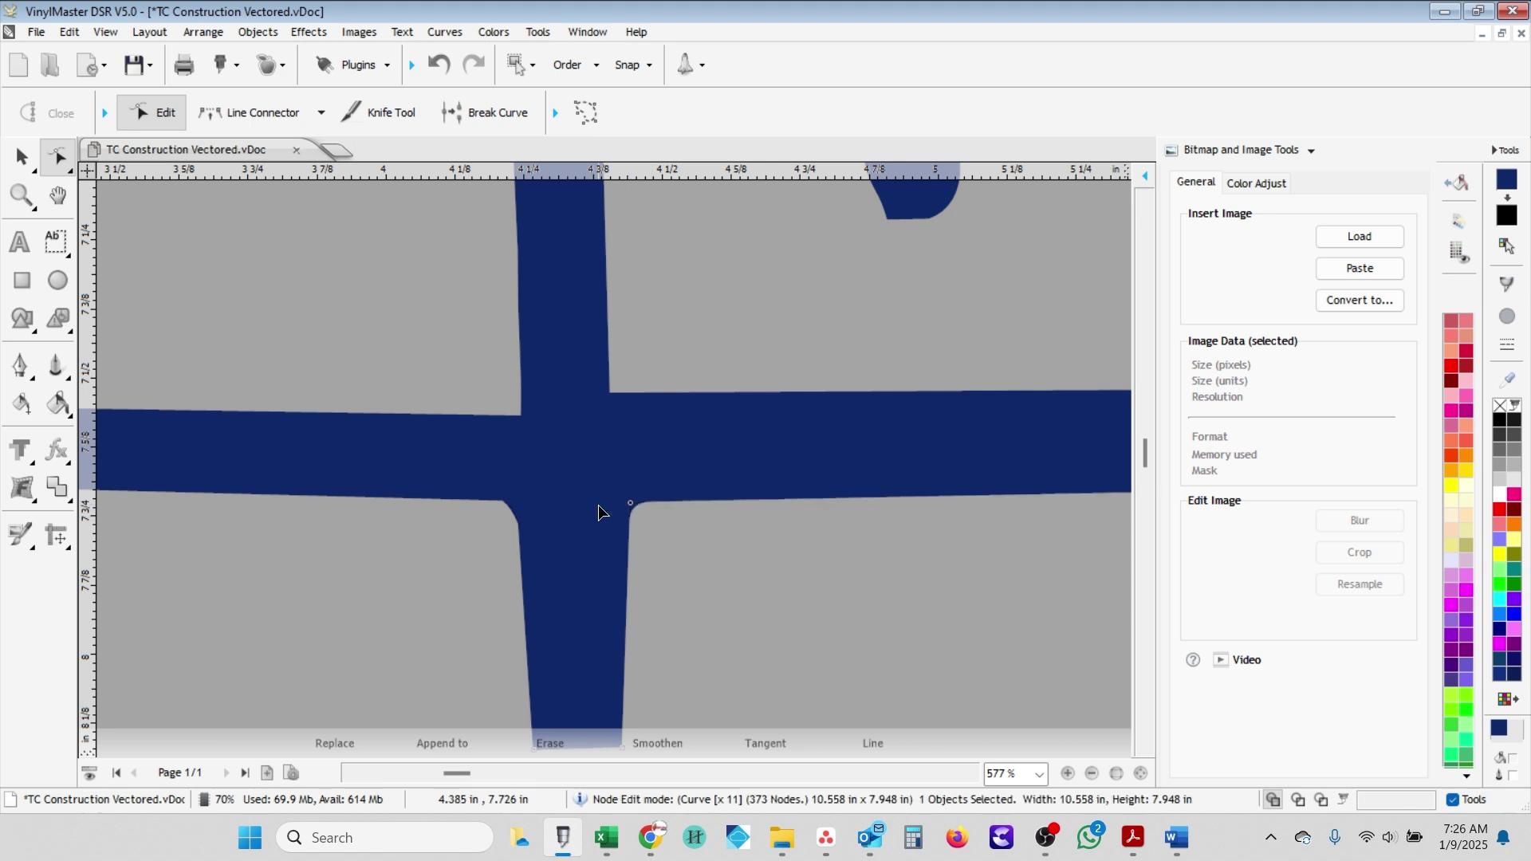
# - Square off the left and right rounded corners and straighten the post's left edge to its bottom
pyautogui.scroll(4, 606, 512)
pyautogui.moveTo(655, 552); pyautogui.dragTo(643, 548)
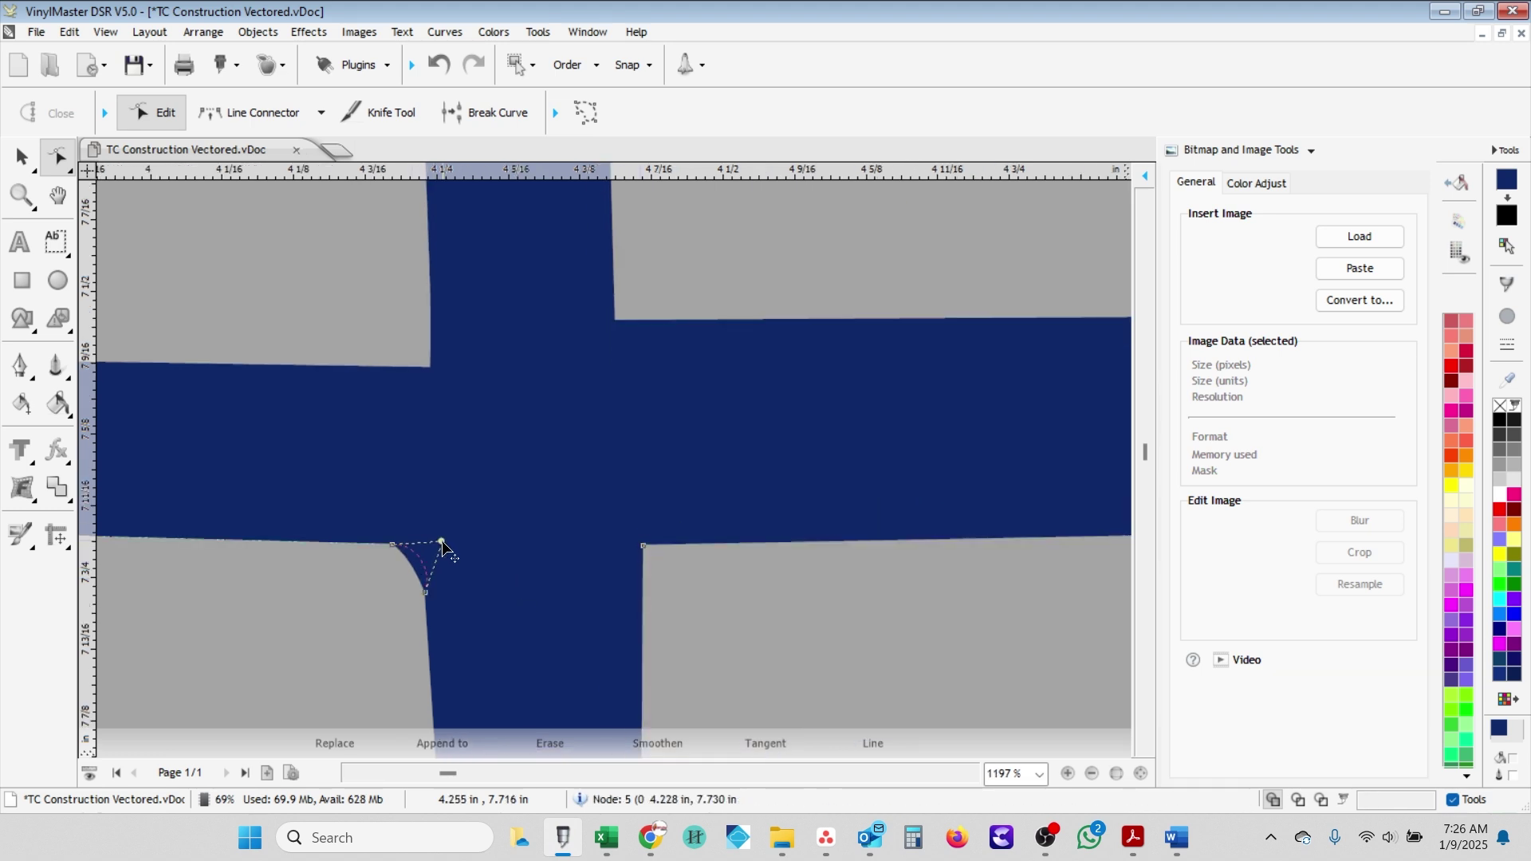
pyautogui.moveTo(410, 558); pyautogui.dragTo(442, 546)
pyautogui.scroll(-6, 563, 671)
pyautogui.press('l')
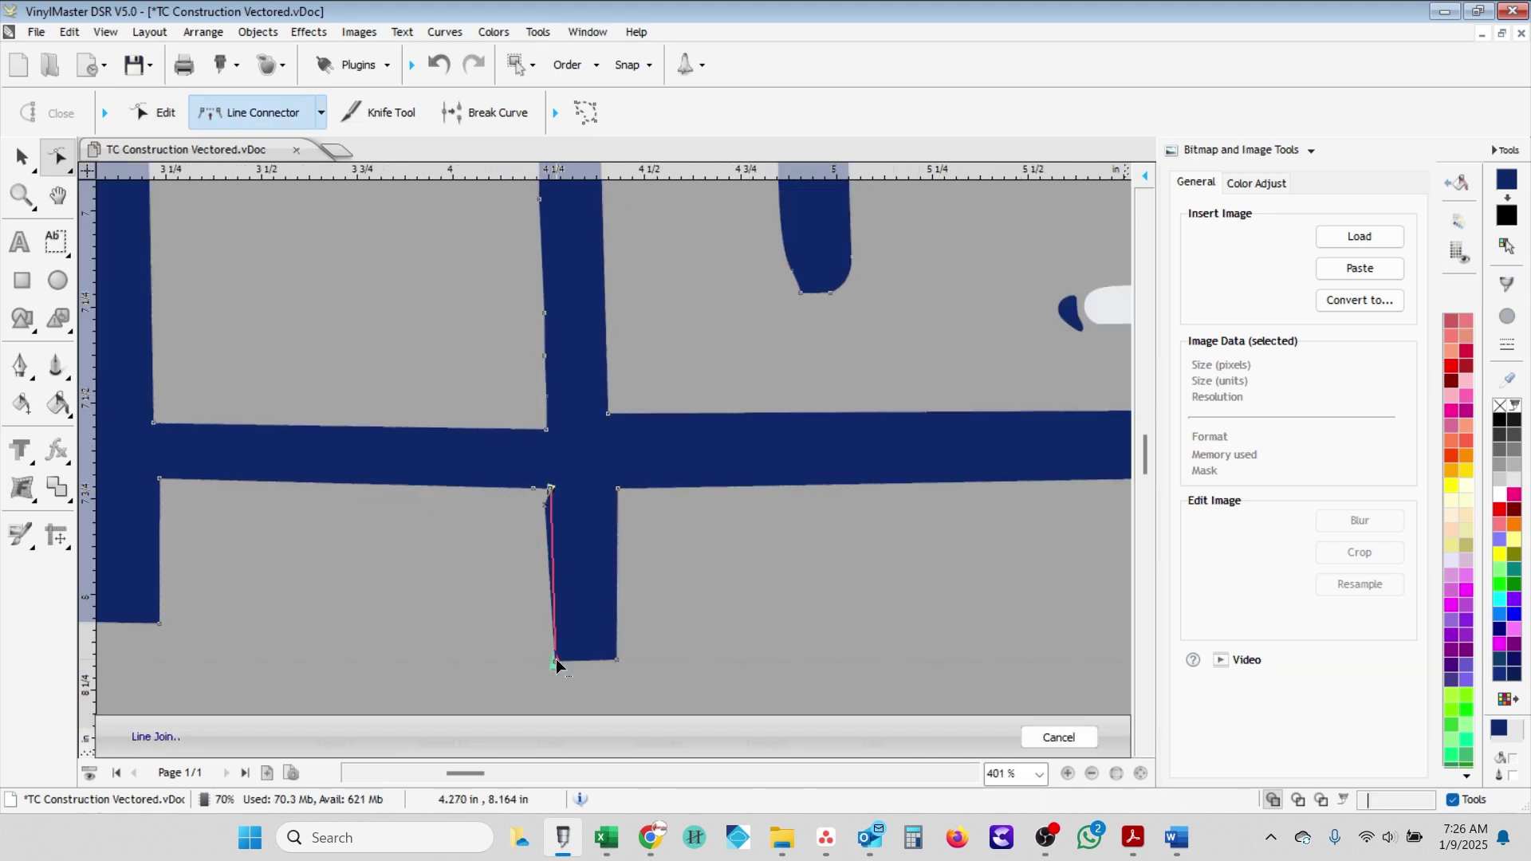
pyautogui.click(557, 658)
pyautogui.scroll(-6, 564, 458)
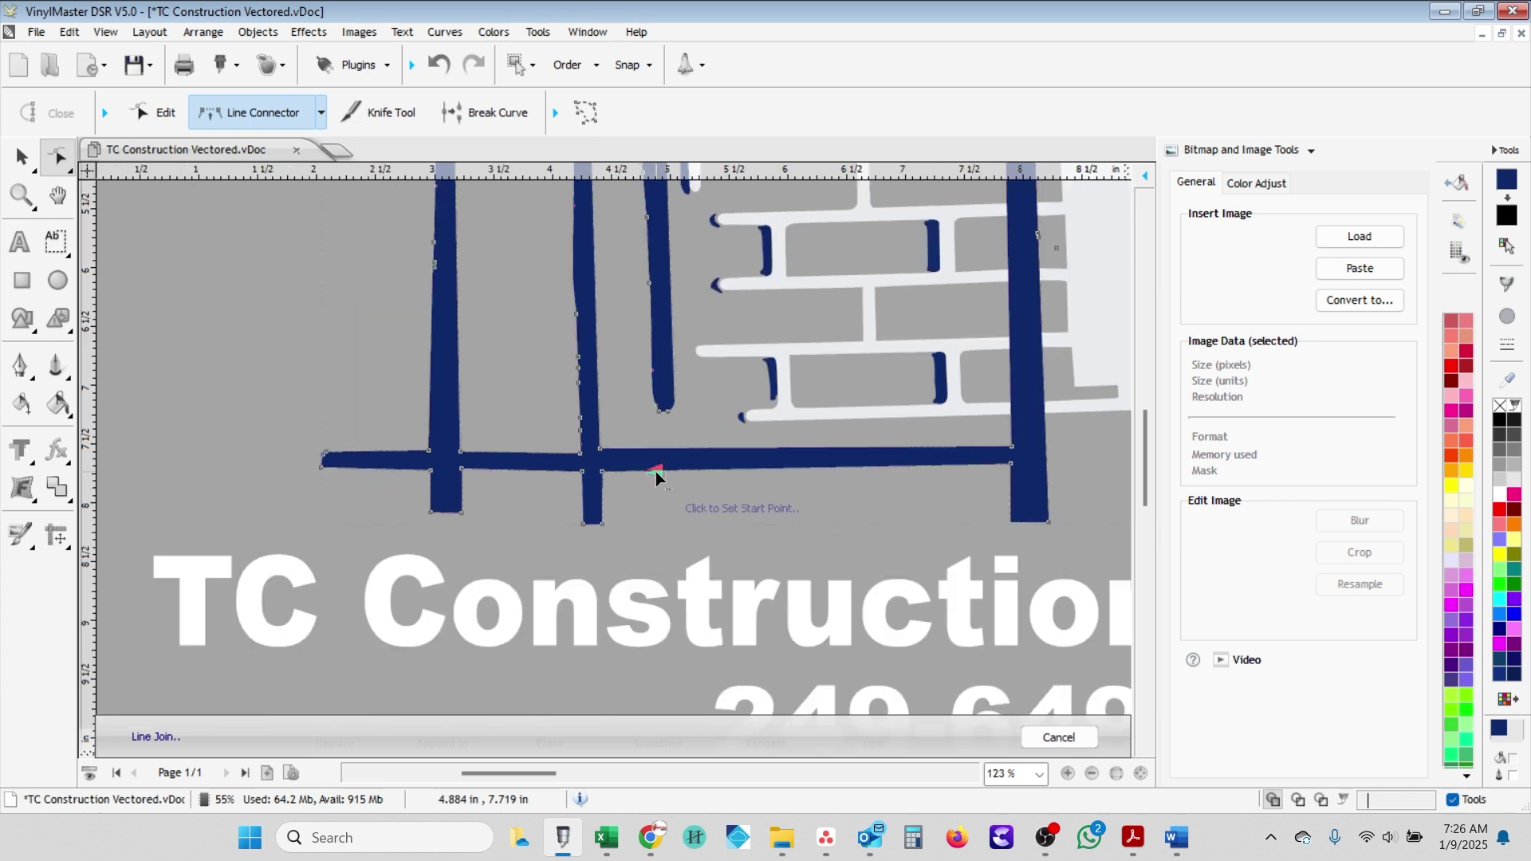
pyautogui.scroll(5, 655, 471)
pyautogui.press('Escape')
# - Nudge the vertical bar's left-edge and bottom-corner nodes into a straight line
pyautogui.scroll(2, 594, 439)
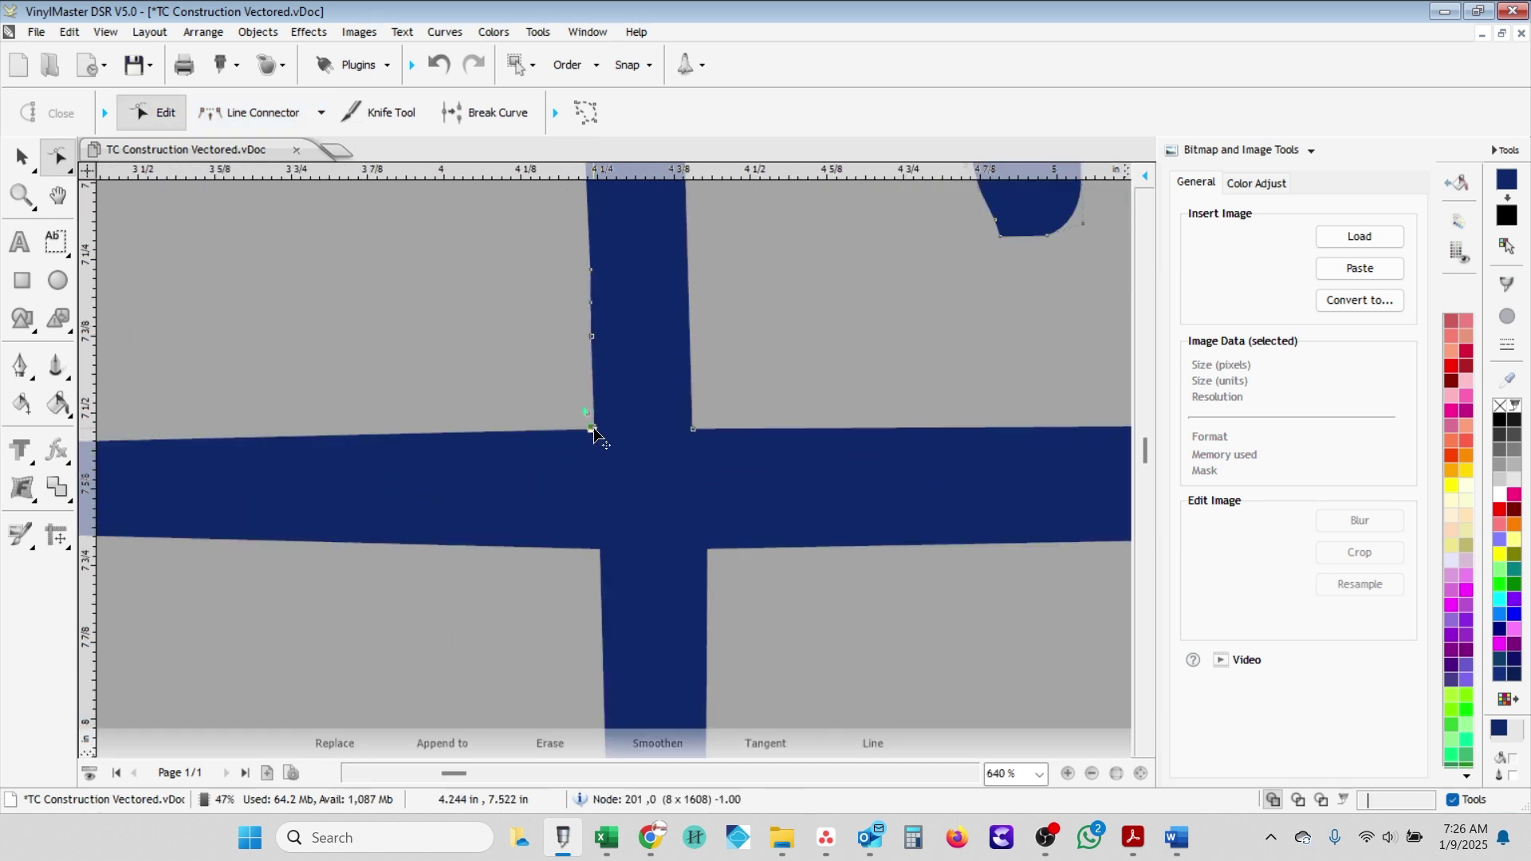
pyautogui.scroll(-3, 595, 435)
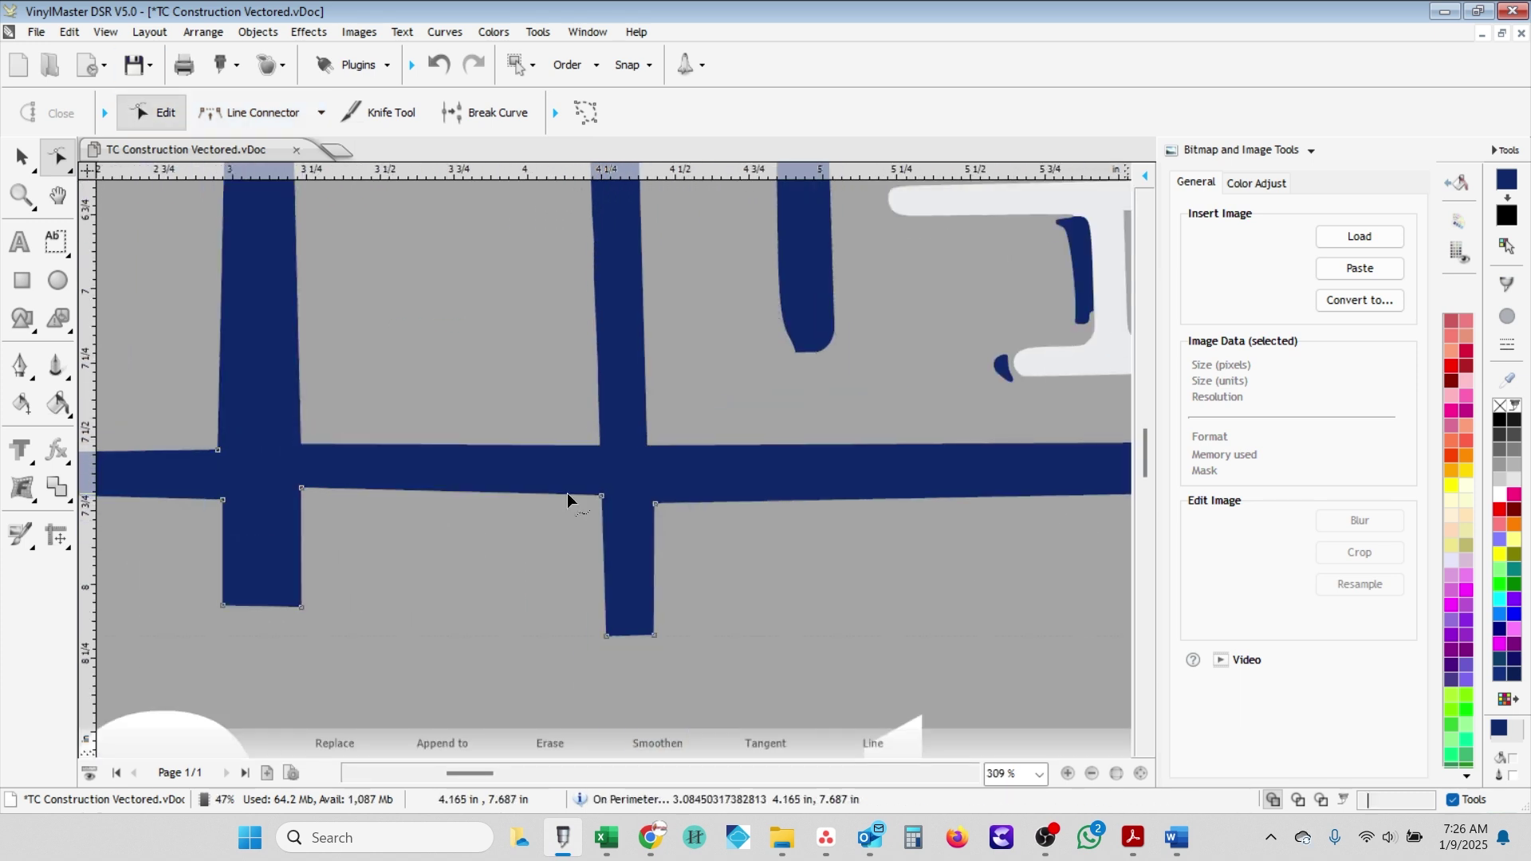
pyautogui.click(655, 504)
pyautogui.scroll(-2, 300, 490)
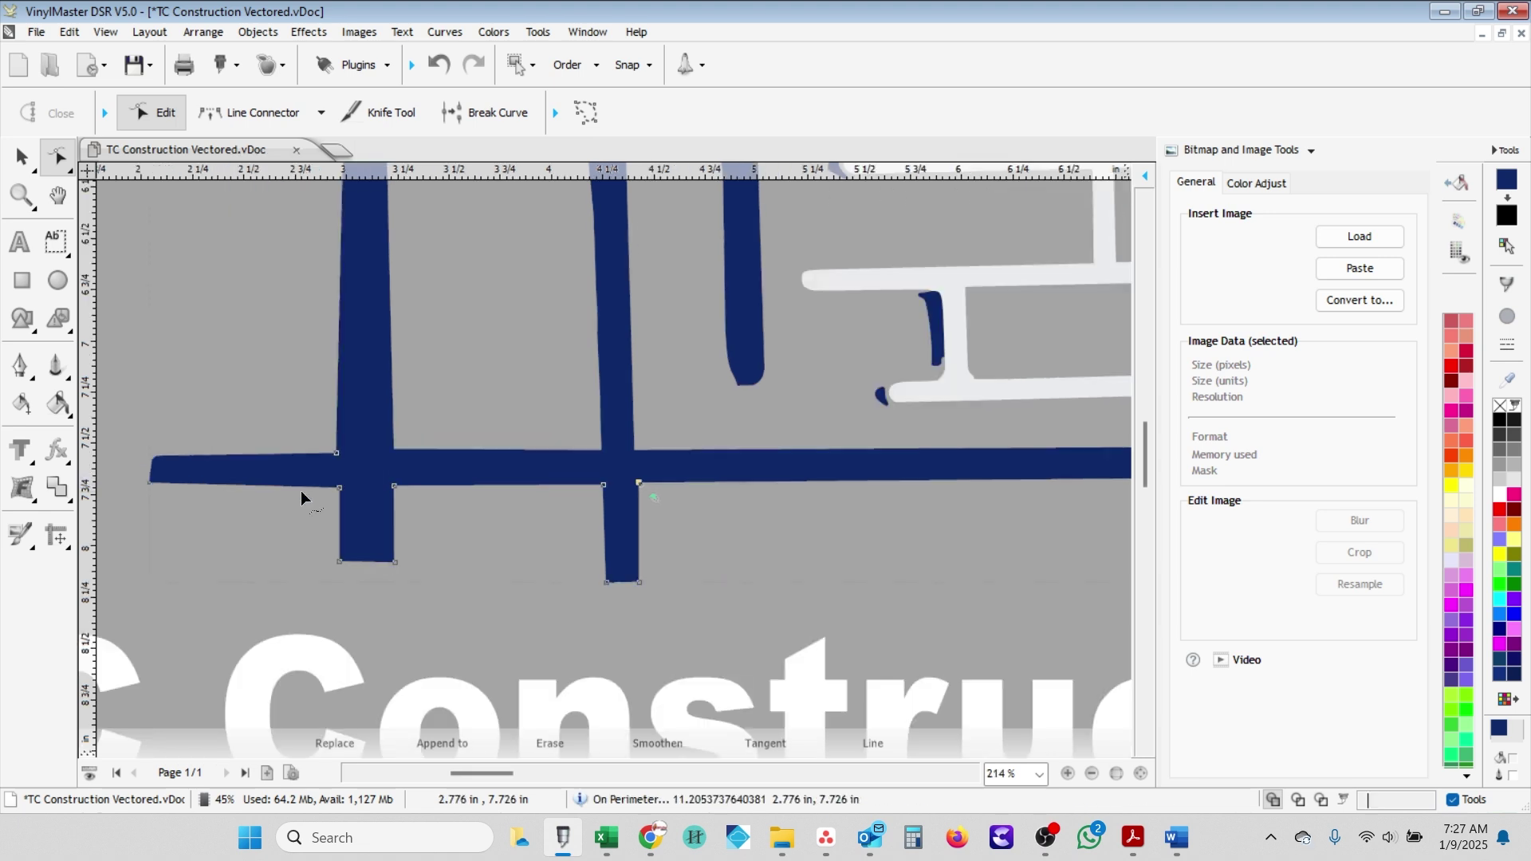
pyautogui.click(253, 112)
pyautogui.scroll(2, 511, 421)
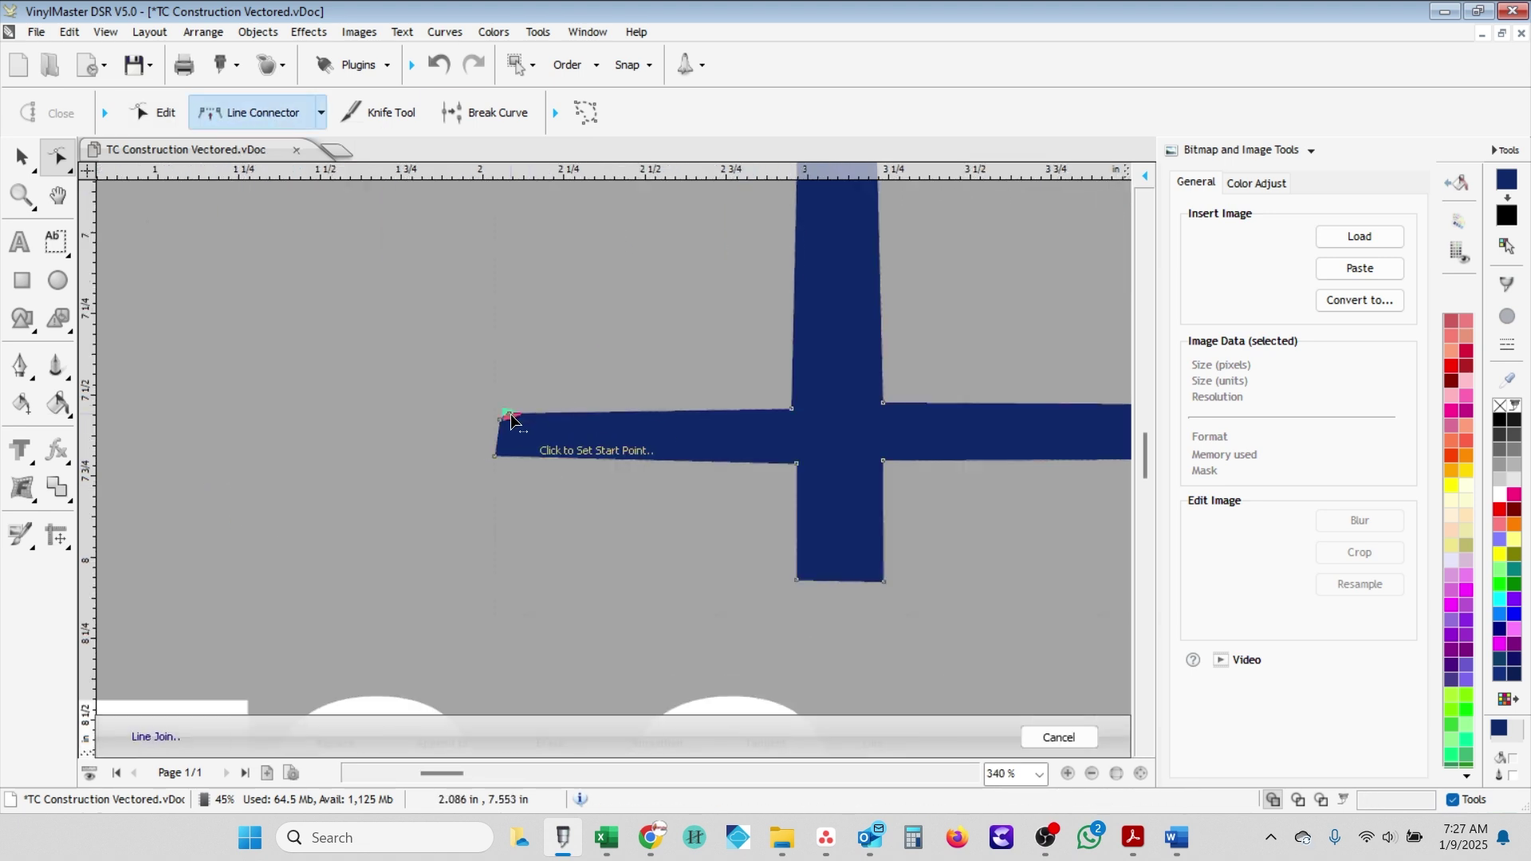
pyautogui.press('Escape')
pyautogui.click(803, 413)
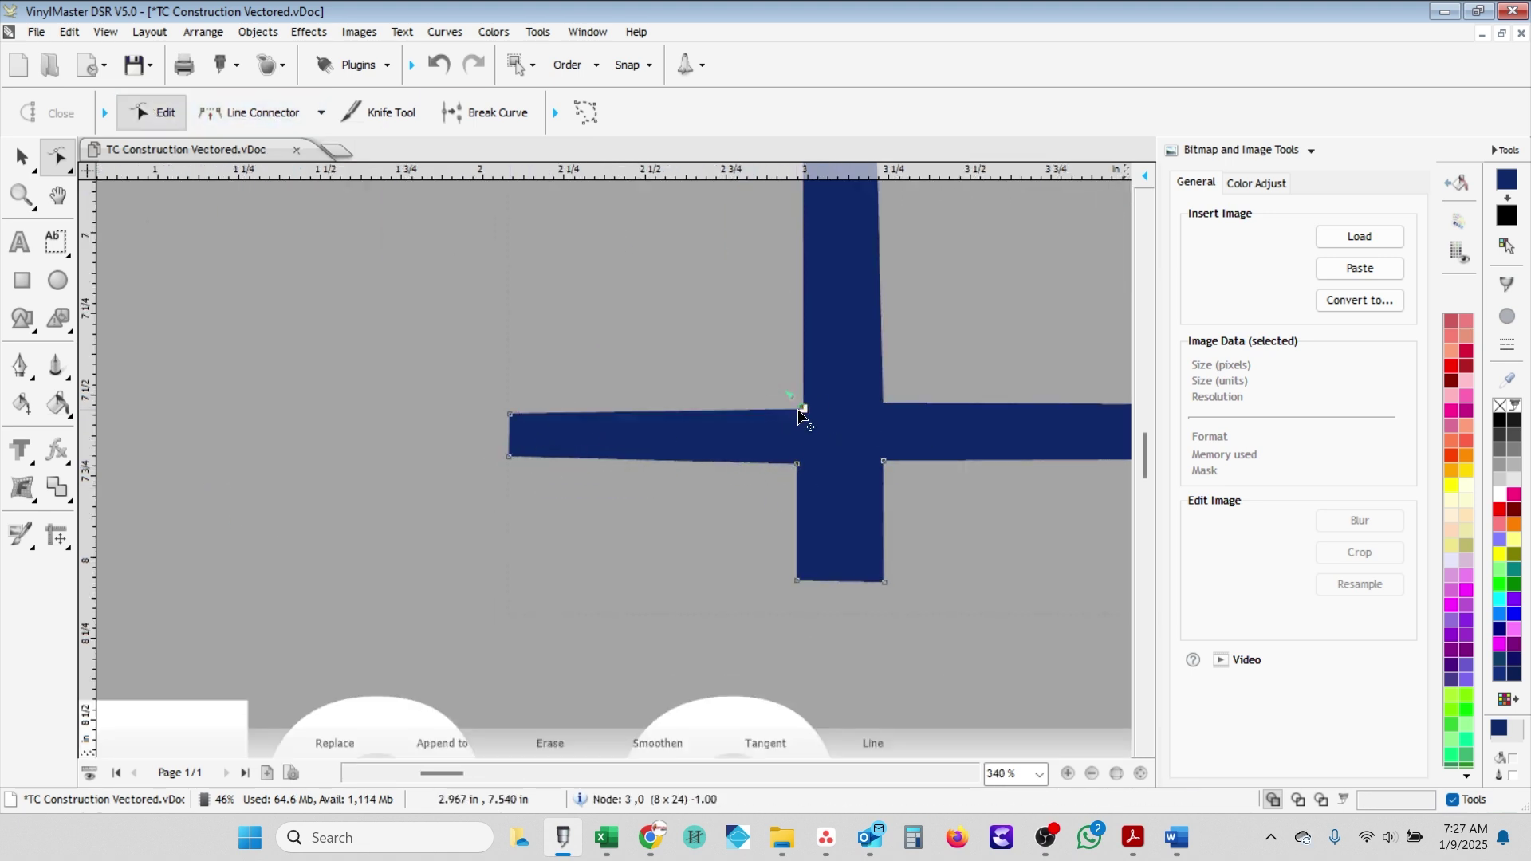
pyautogui.moveTo(798, 407); pyautogui.dragTo(800, 407)
pyautogui.moveTo(797, 464); pyautogui.dragTo(804, 461)
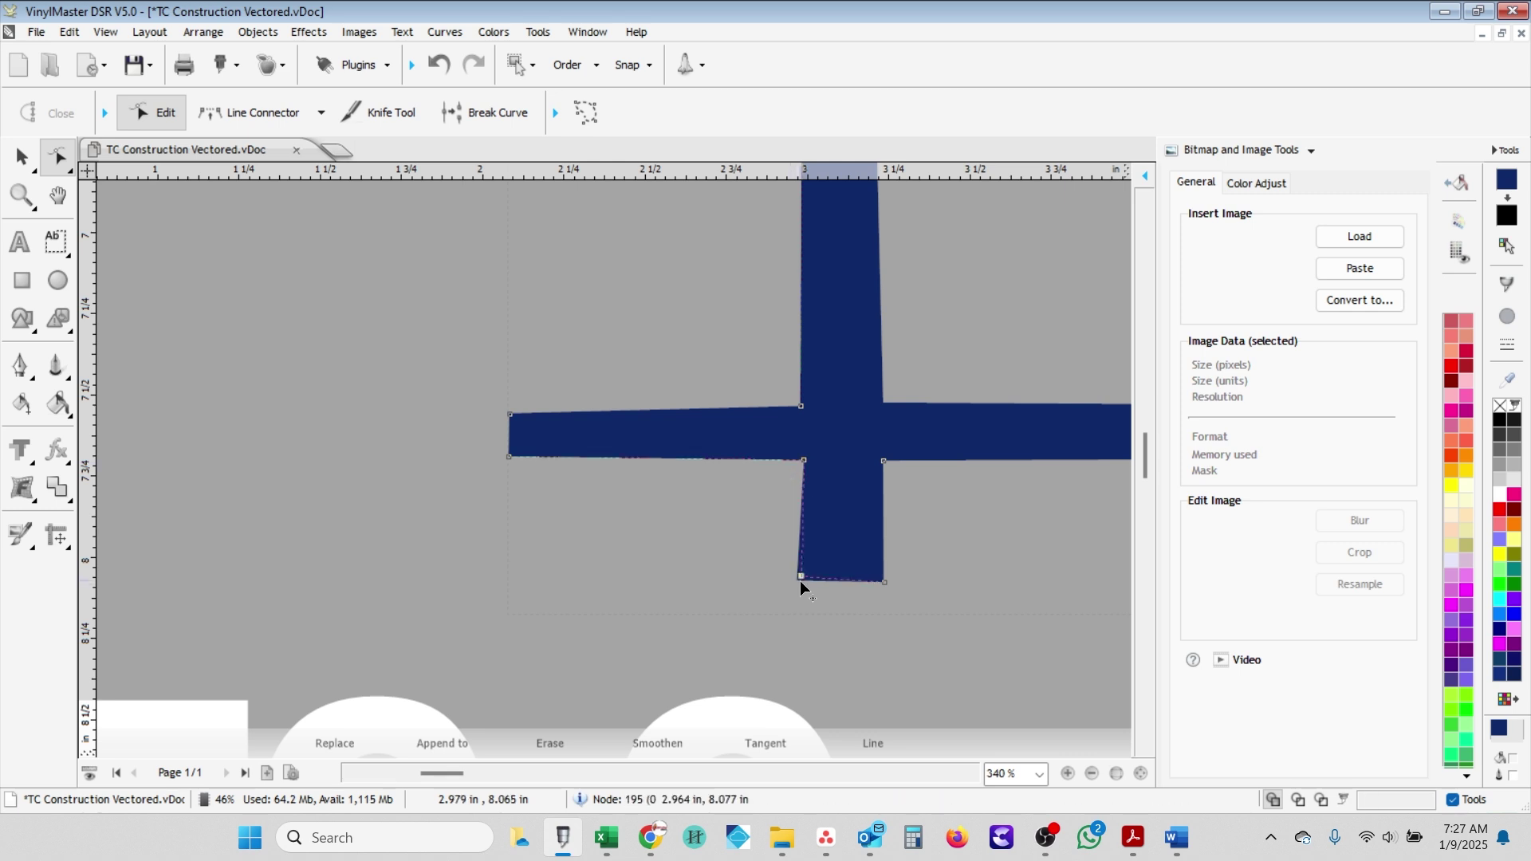
pyautogui.moveTo(798, 582); pyautogui.dragTo(807, 582)
# - Flatten the inner post's top edge with a straight line join
pyautogui.scroll(-4, 806, 583)
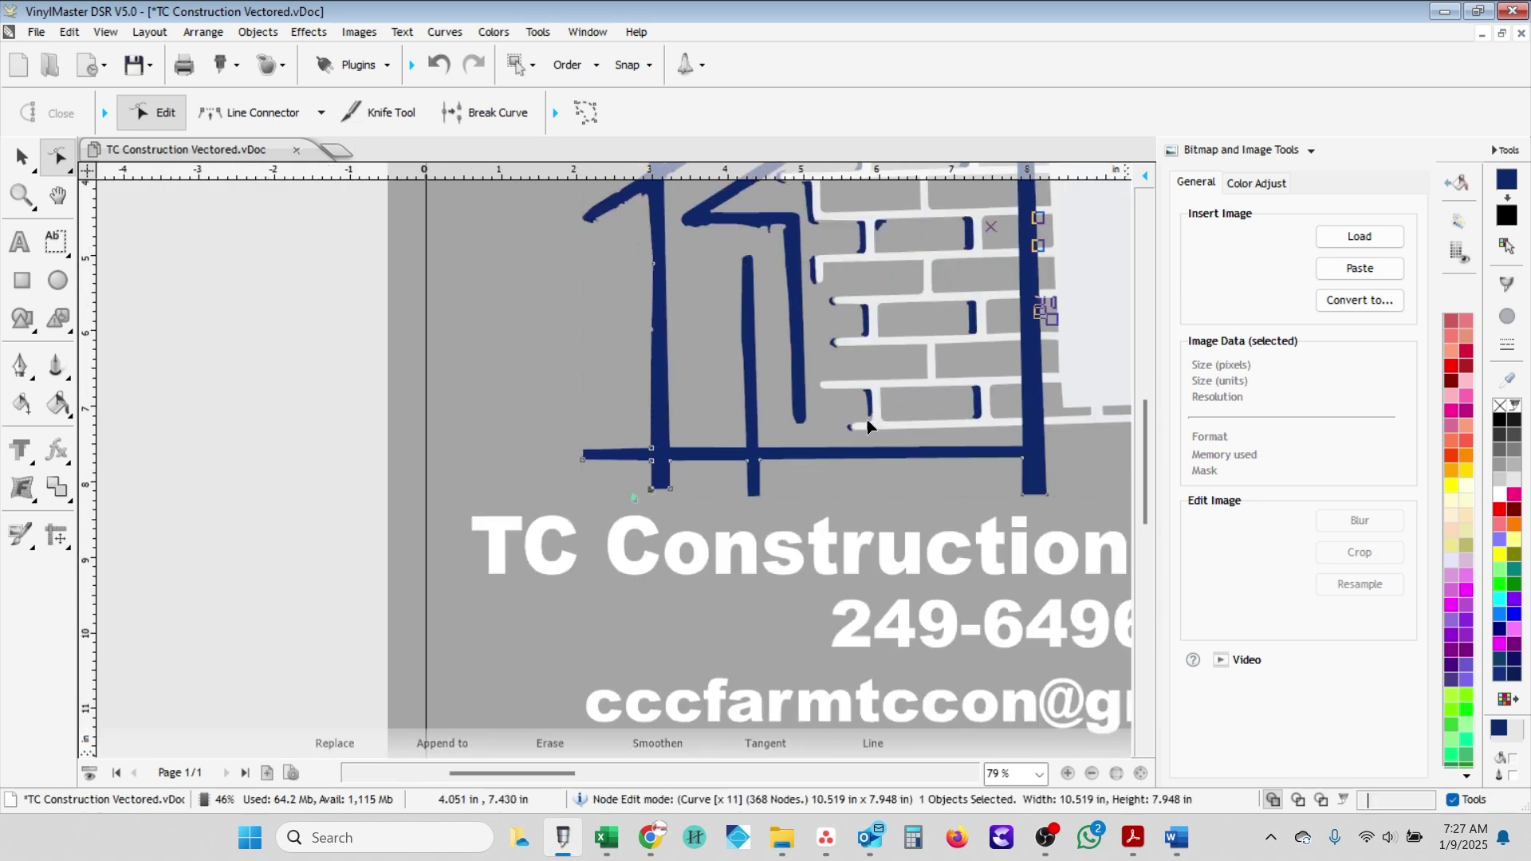
pyautogui.click(262, 113)
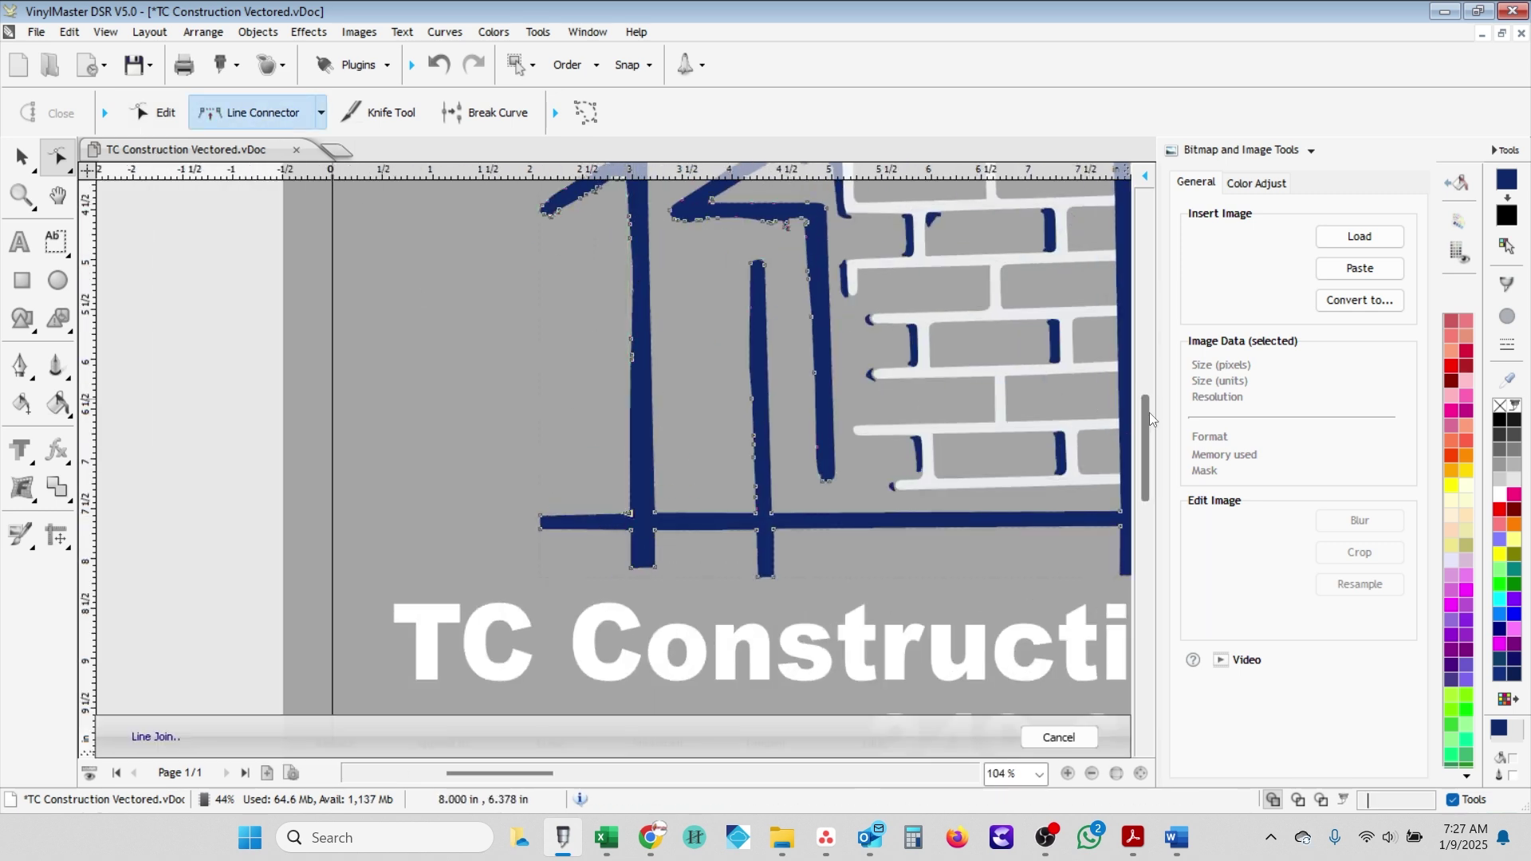
pyautogui.scroll(3, 1150, 413)
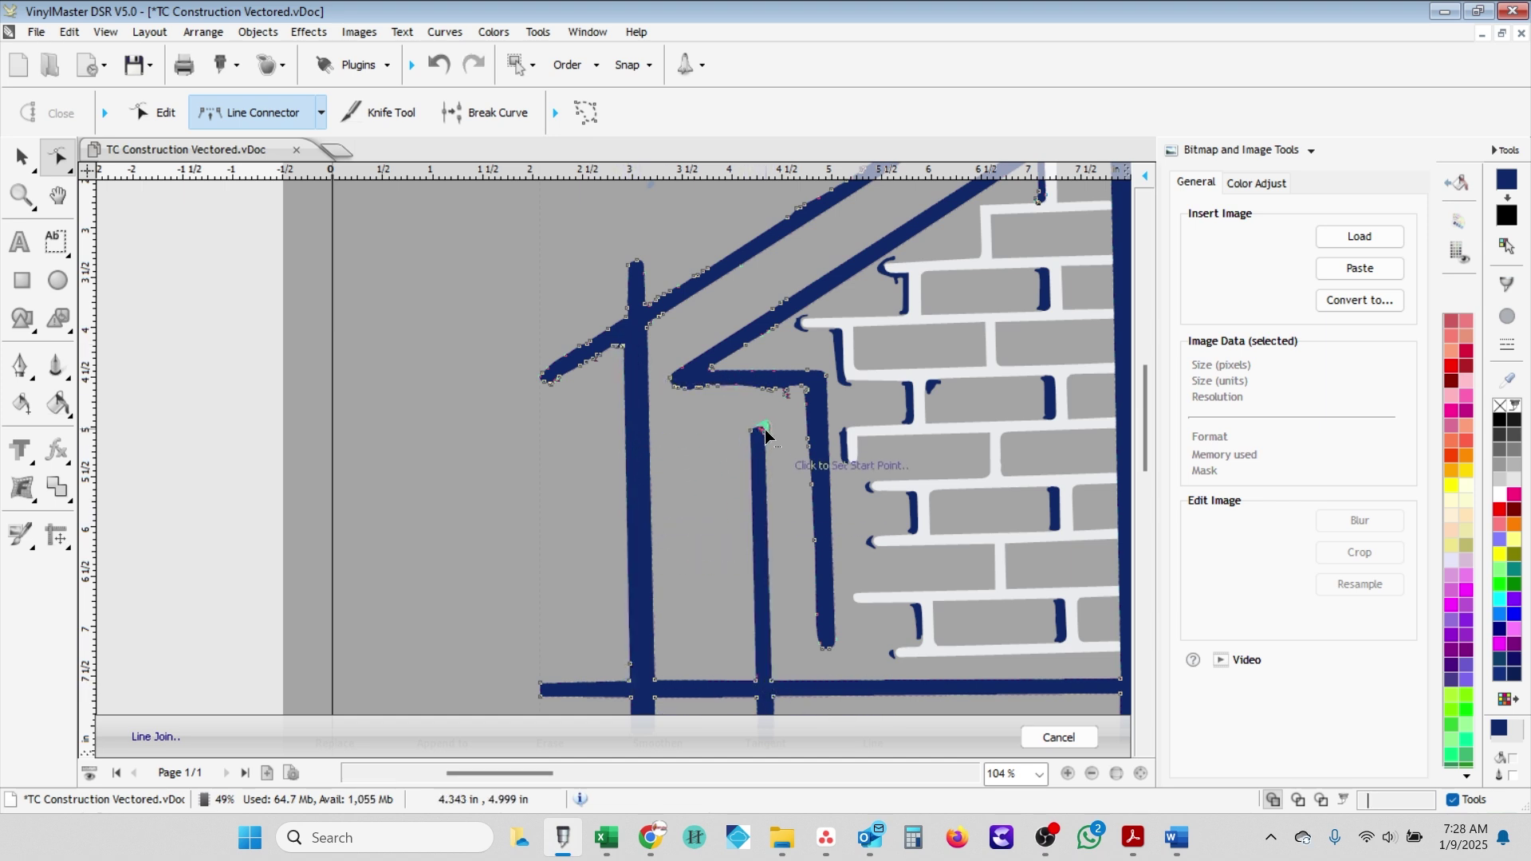
pyautogui.scroll(3, 765, 435)
pyautogui.scroll(4, 525, 466)
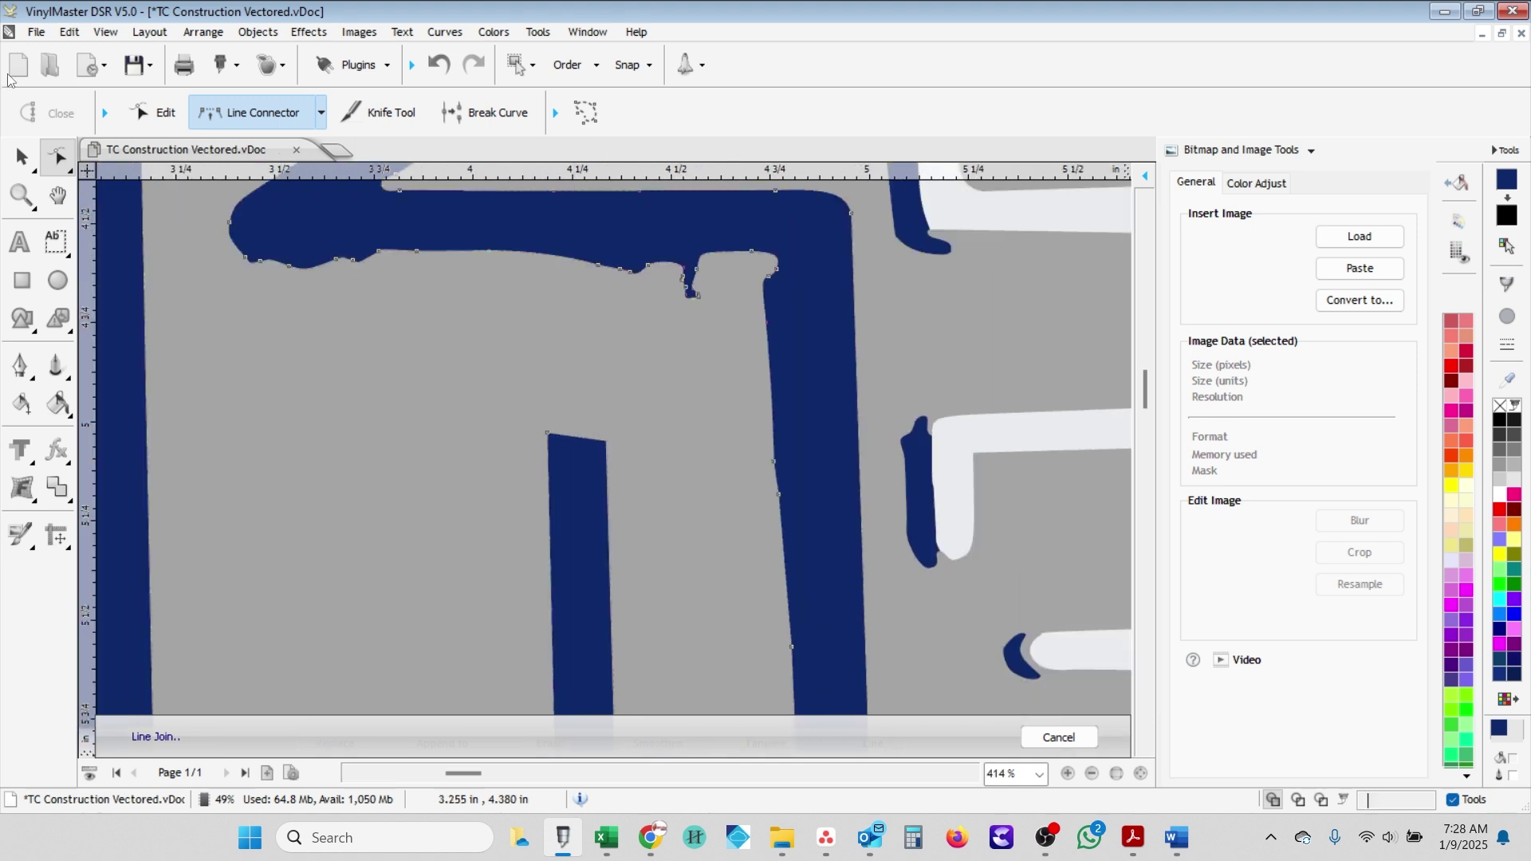
pyautogui.click(606, 439)
pyautogui.scroll(4, 603, 441)
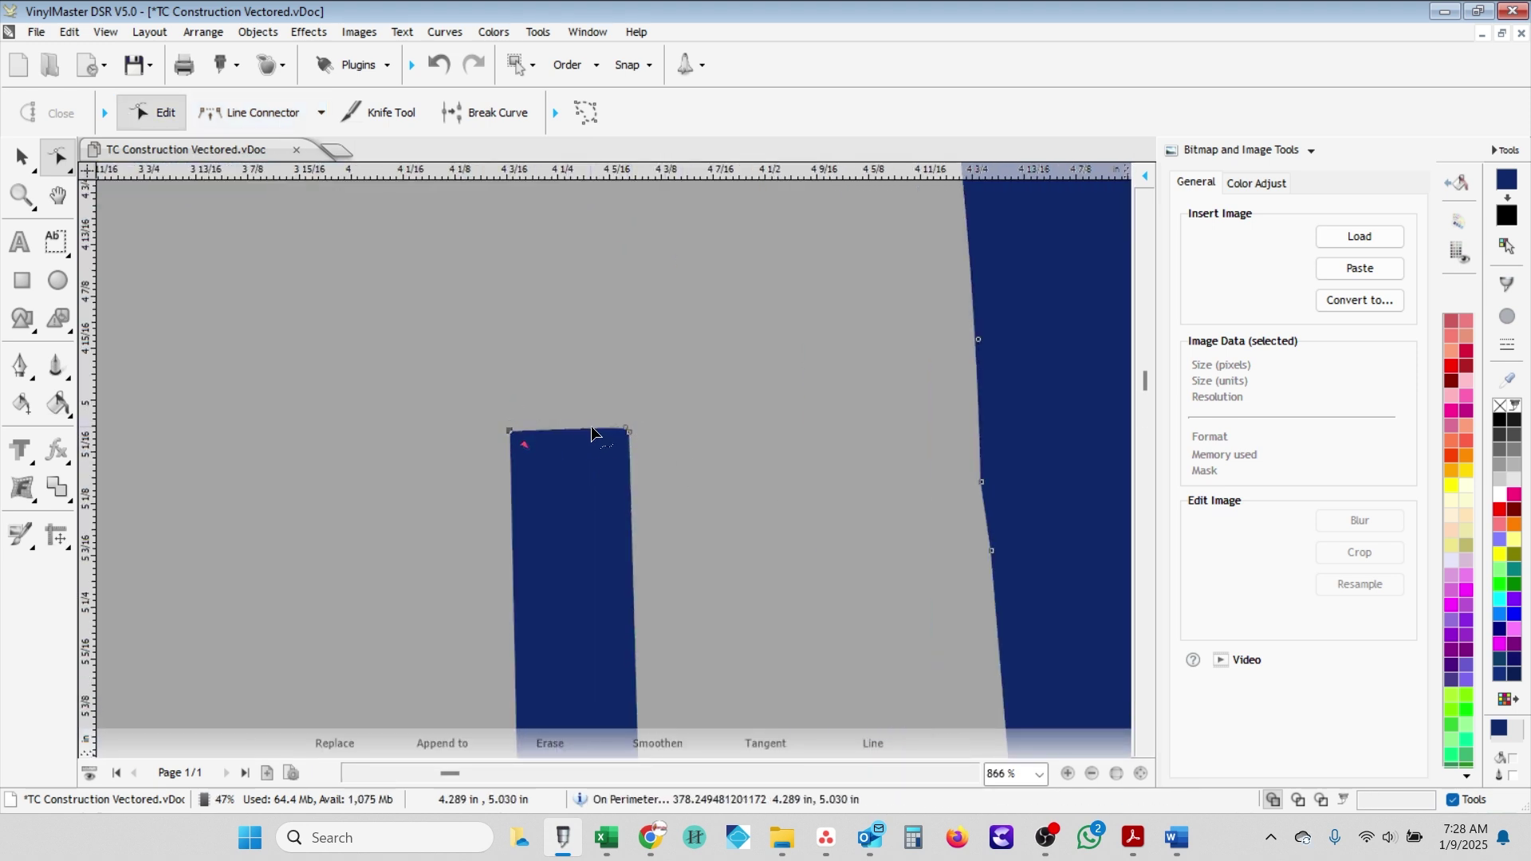
pyautogui.scroll(4, 626, 437)
pyautogui.scroll(-15, 581, 467)
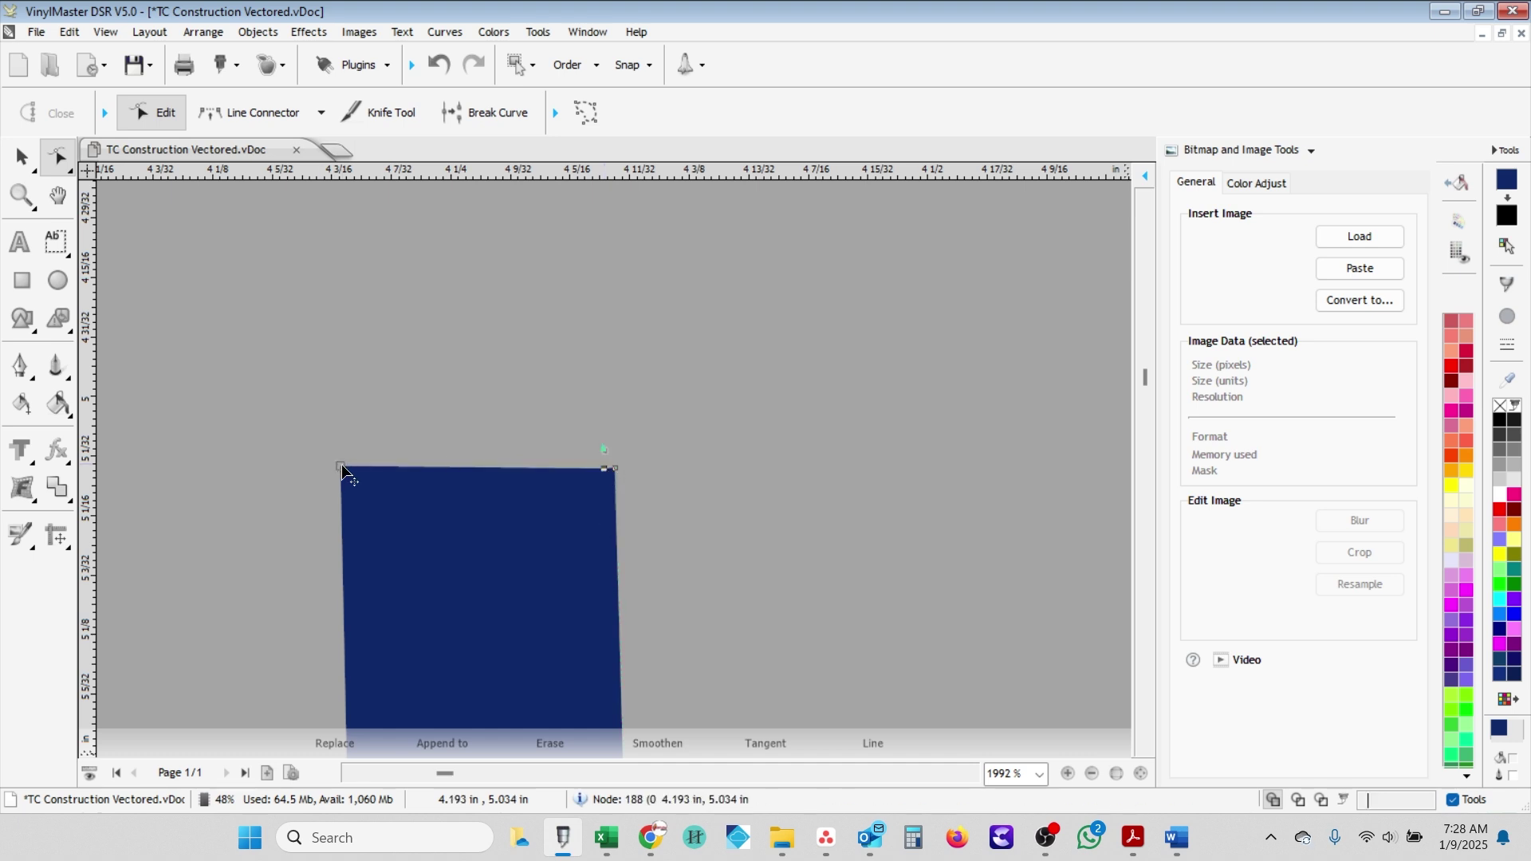
pyautogui.scroll(-1, 586, 447)
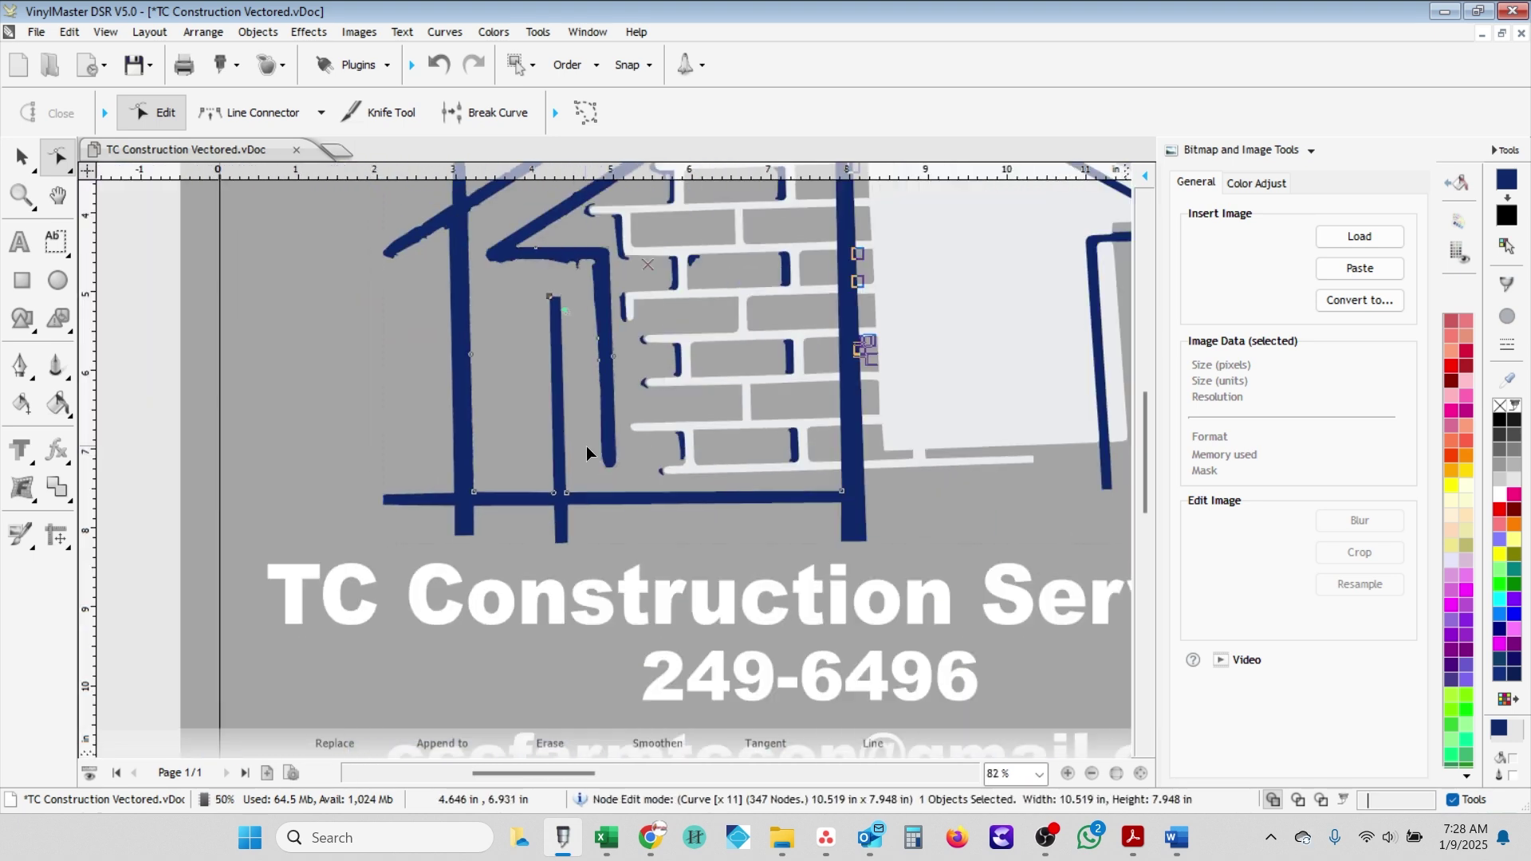
# - Move the notch node to square the post's top corner
pyautogui.press('l')
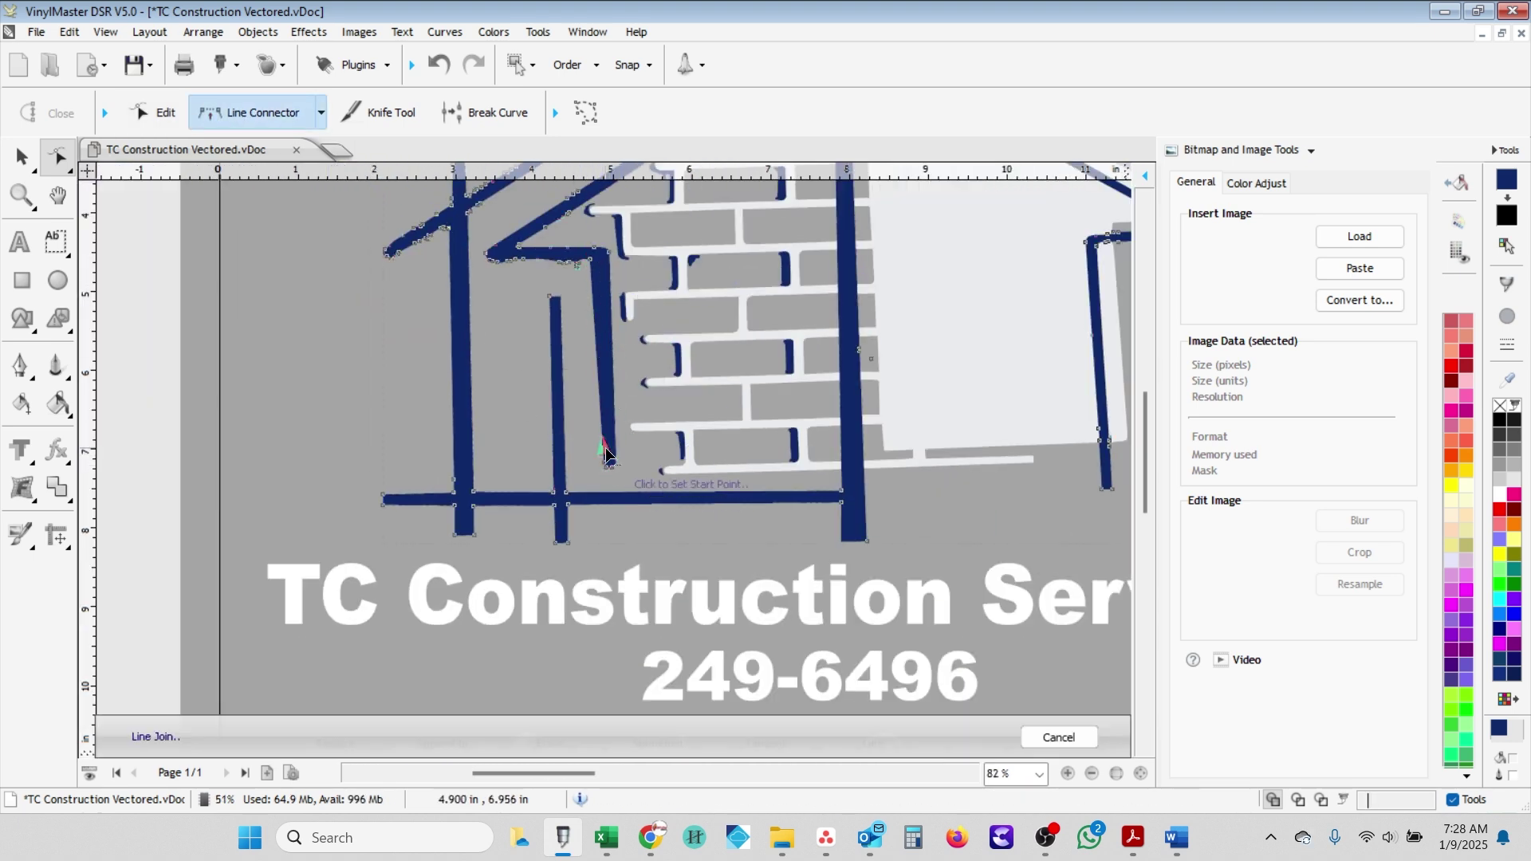
pyautogui.scroll(2, 606, 264)
pyautogui.scroll(2, 611, 394)
pyautogui.press('Escape')
pyautogui.click(595, 437)
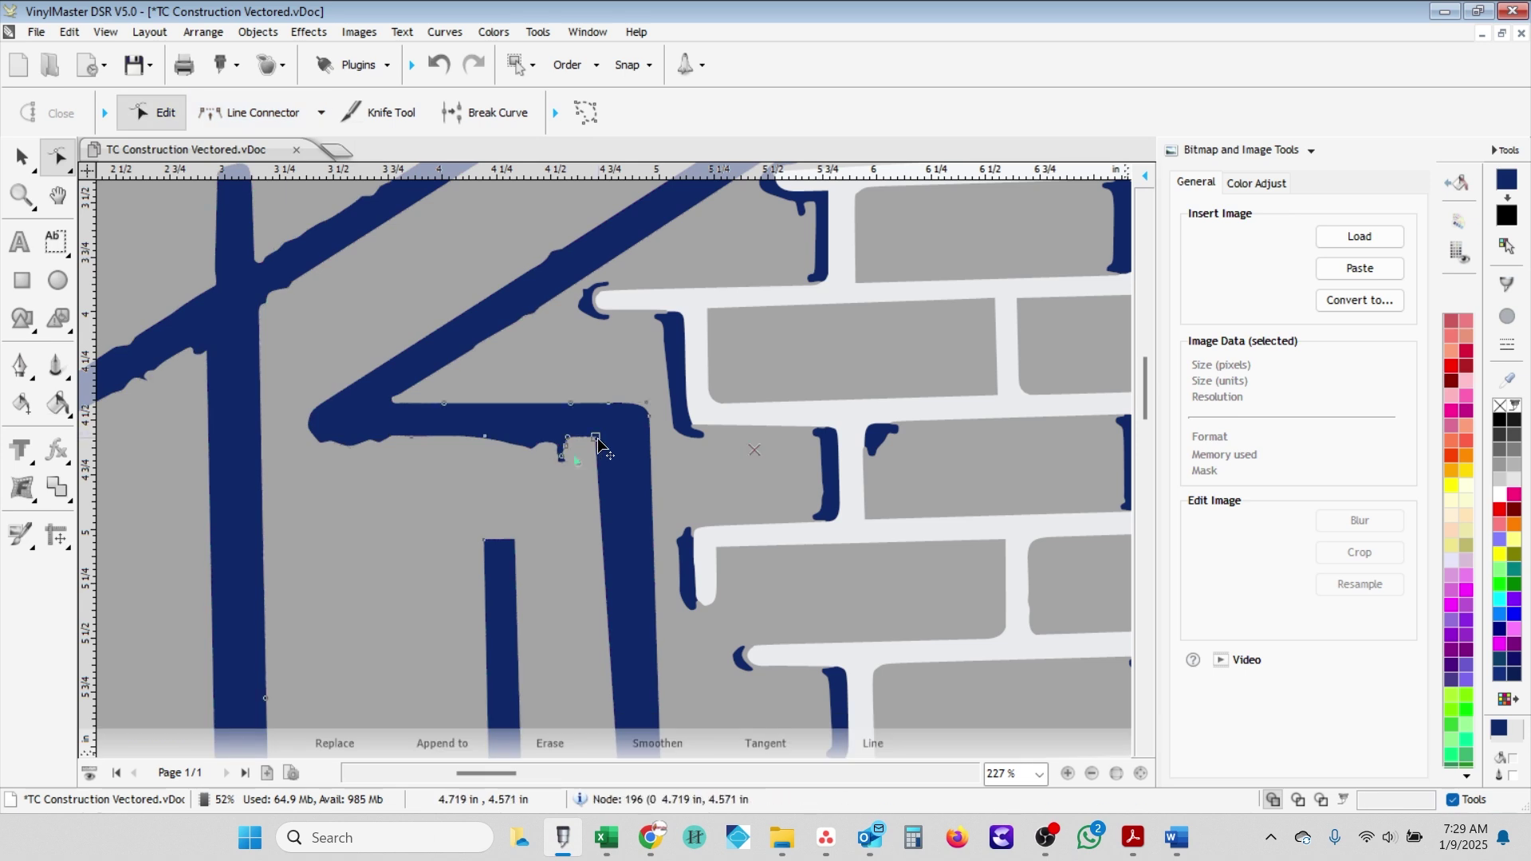
pyautogui.moveTo(610, 441); pyautogui.dragTo(608, 437)
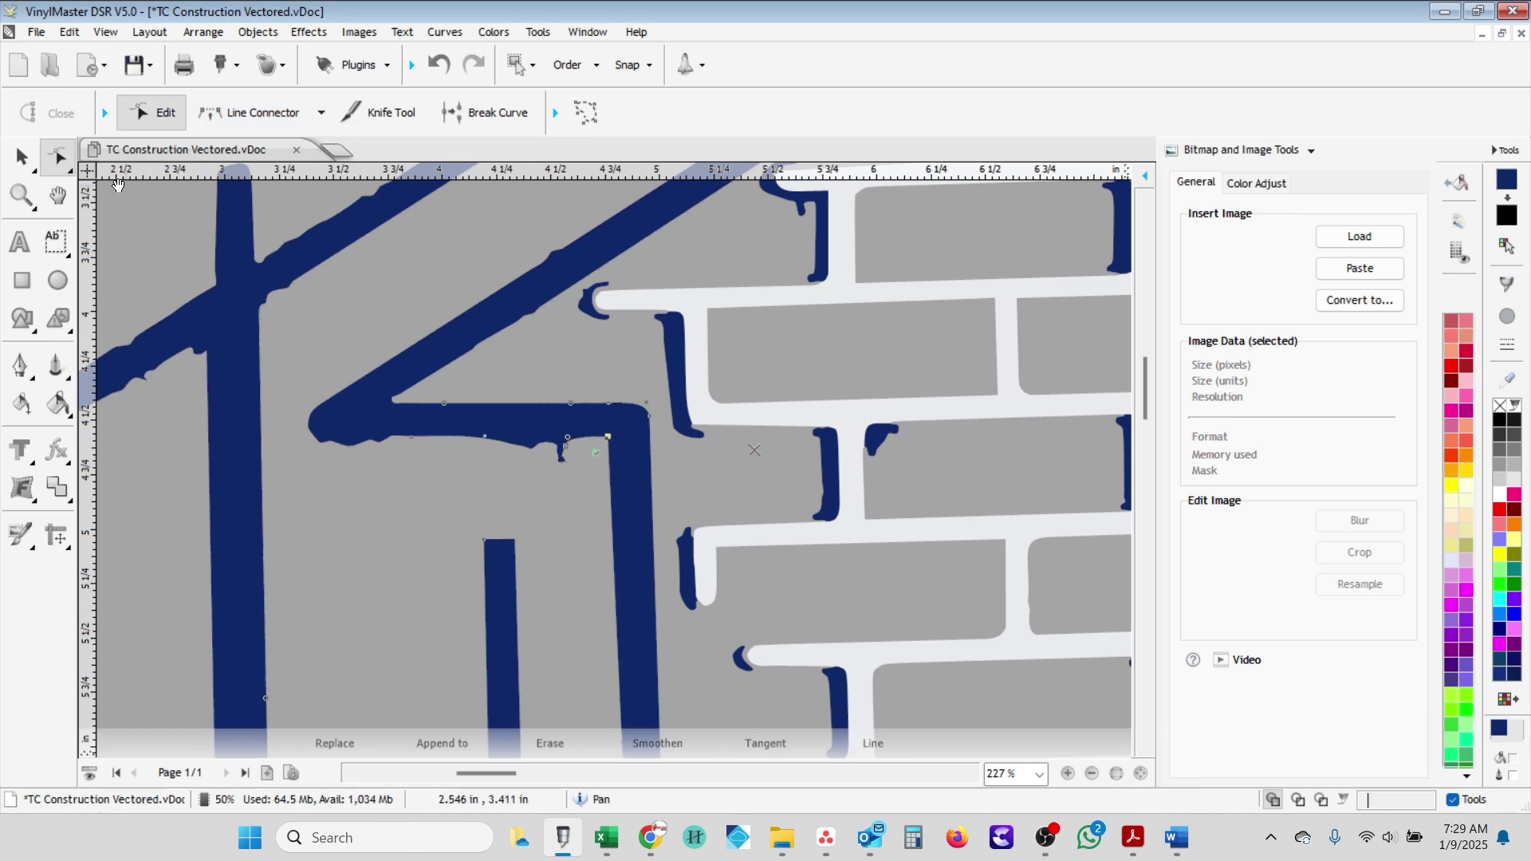
# - Start a straight join along the inner roof and reshape the notch where the roof meets the post
pyautogui.click(249, 113)
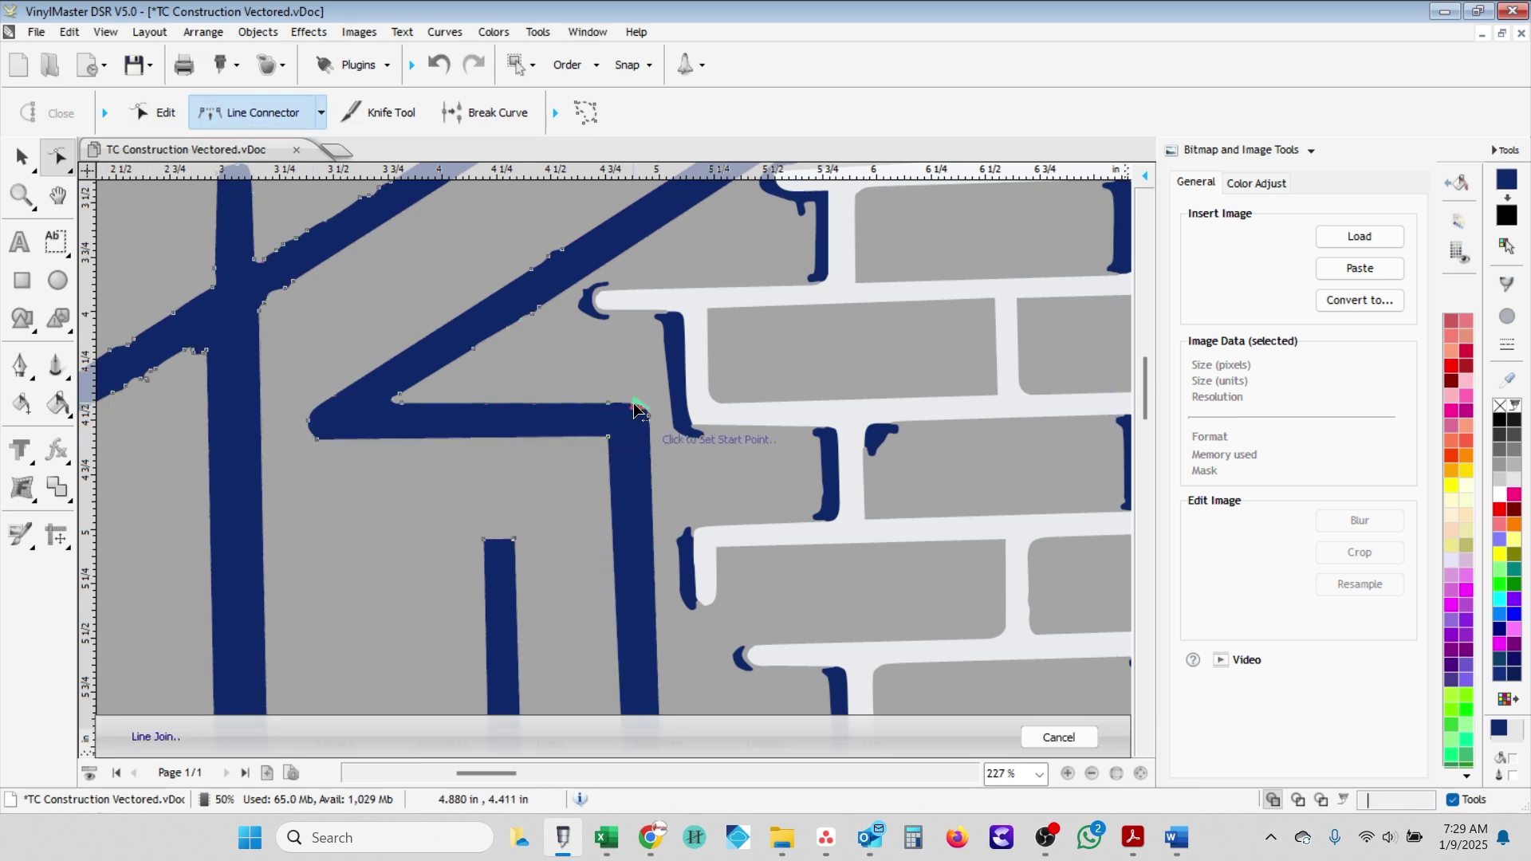
pyautogui.click(391, 409)
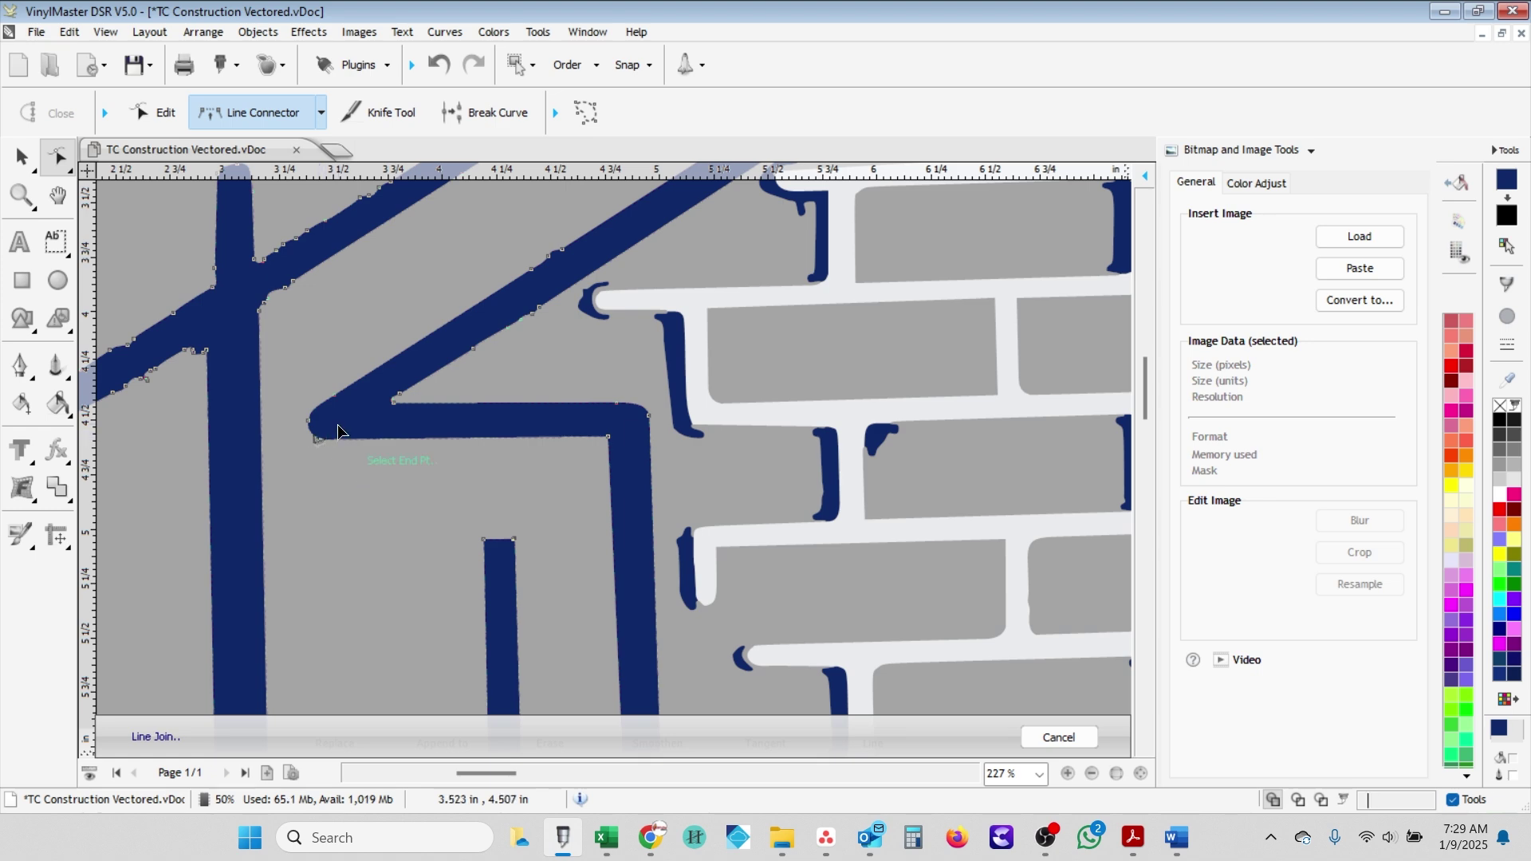
pyautogui.scroll(-3, 289, 440)
pyautogui.scroll(1, 333, 446)
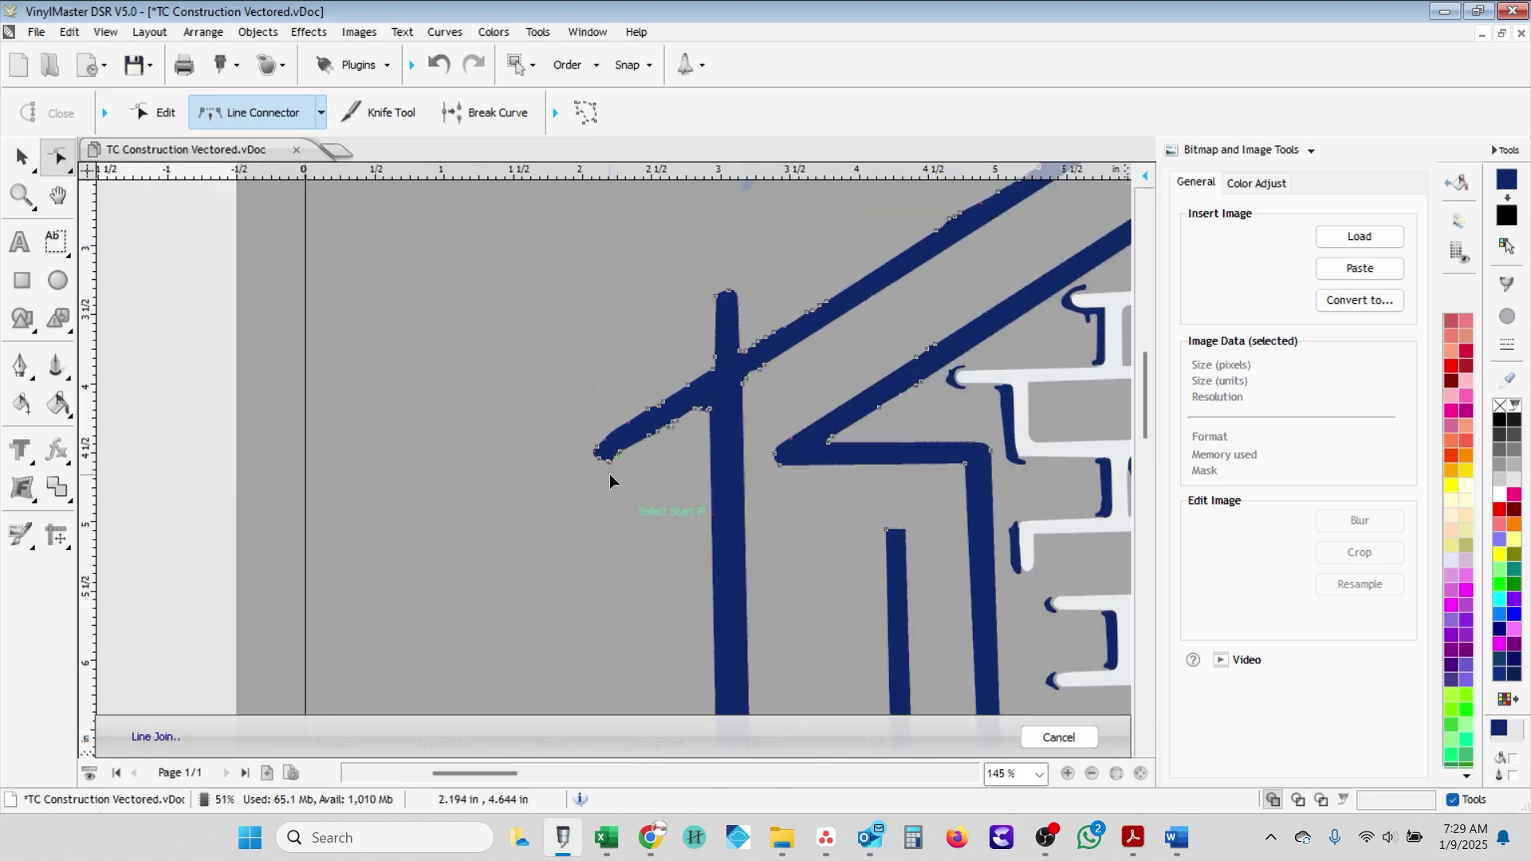
pyautogui.scroll(2, 699, 401)
pyautogui.press('Escape')
pyautogui.scroll(1, 560, 461)
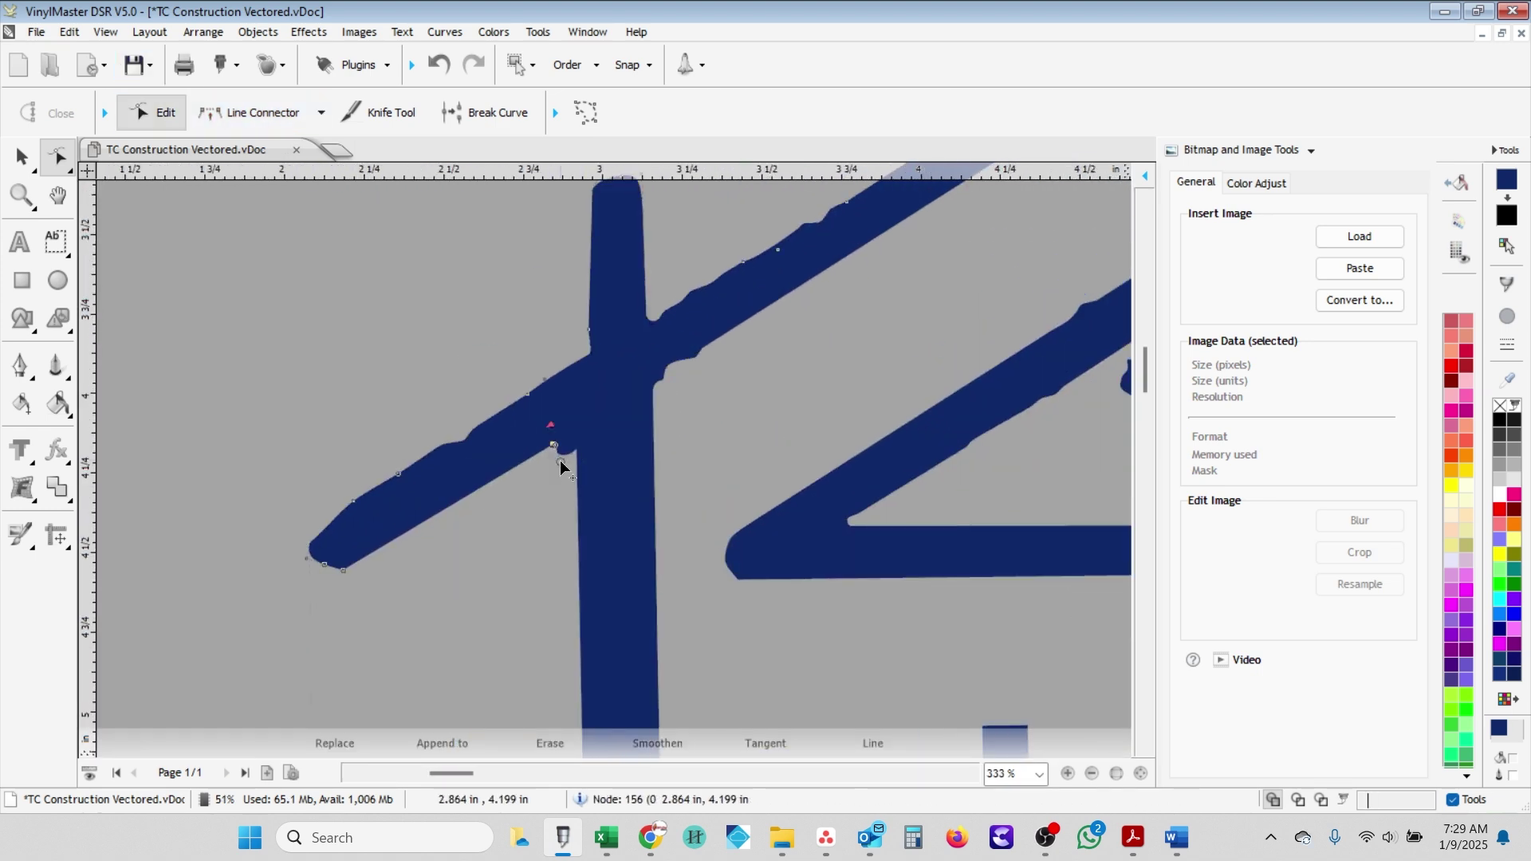
pyautogui.scroll(1, 644, 488)
pyautogui.moveTo(629, 441); pyautogui.dragTo(624, 429)
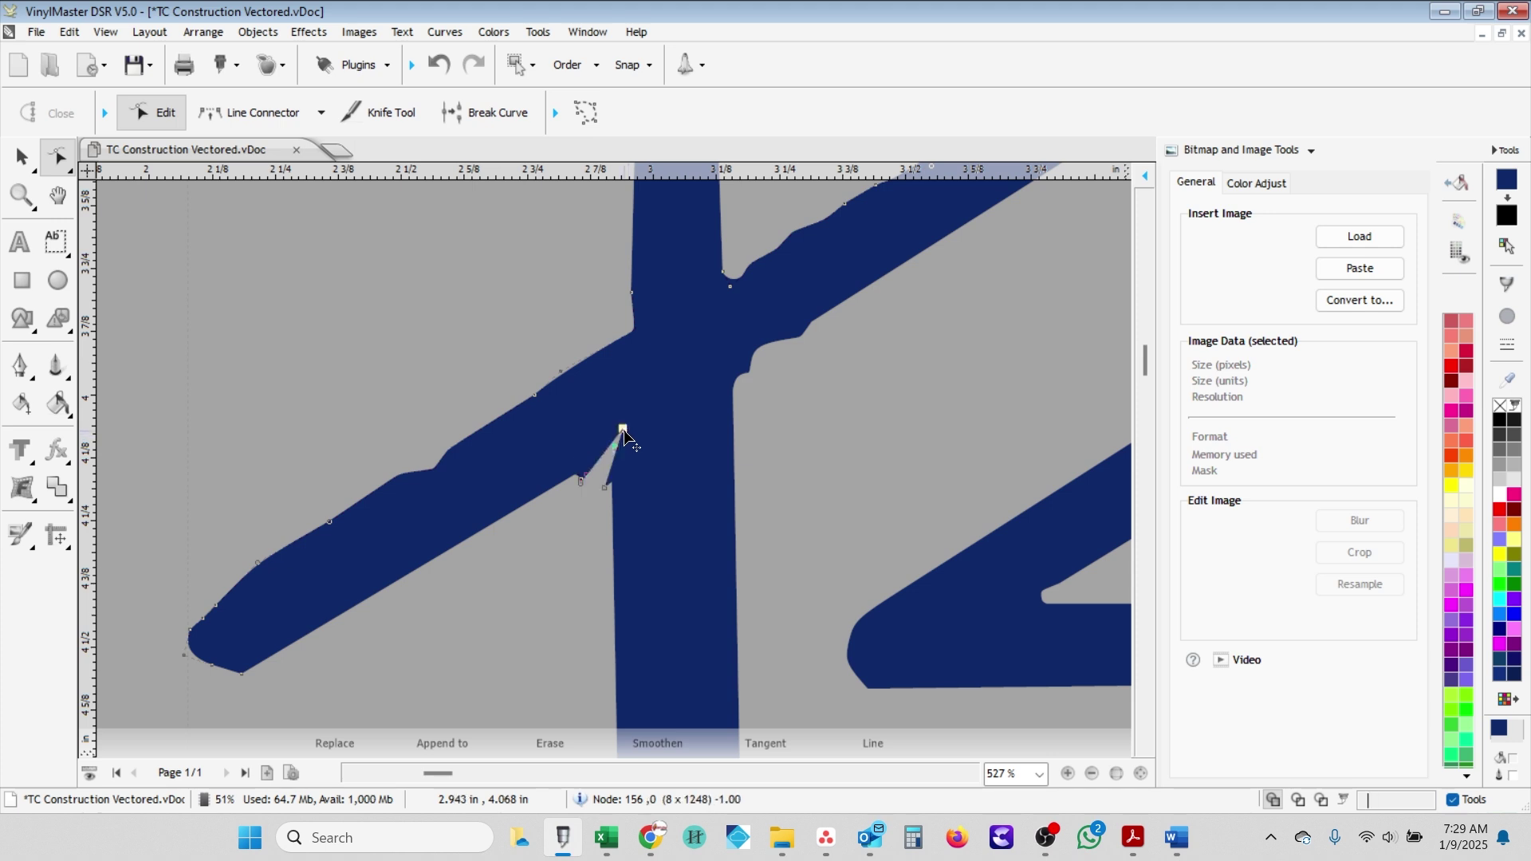
# - Inspect the roof junction for another straight join, then cancel back to node editing
pyautogui.press('l')
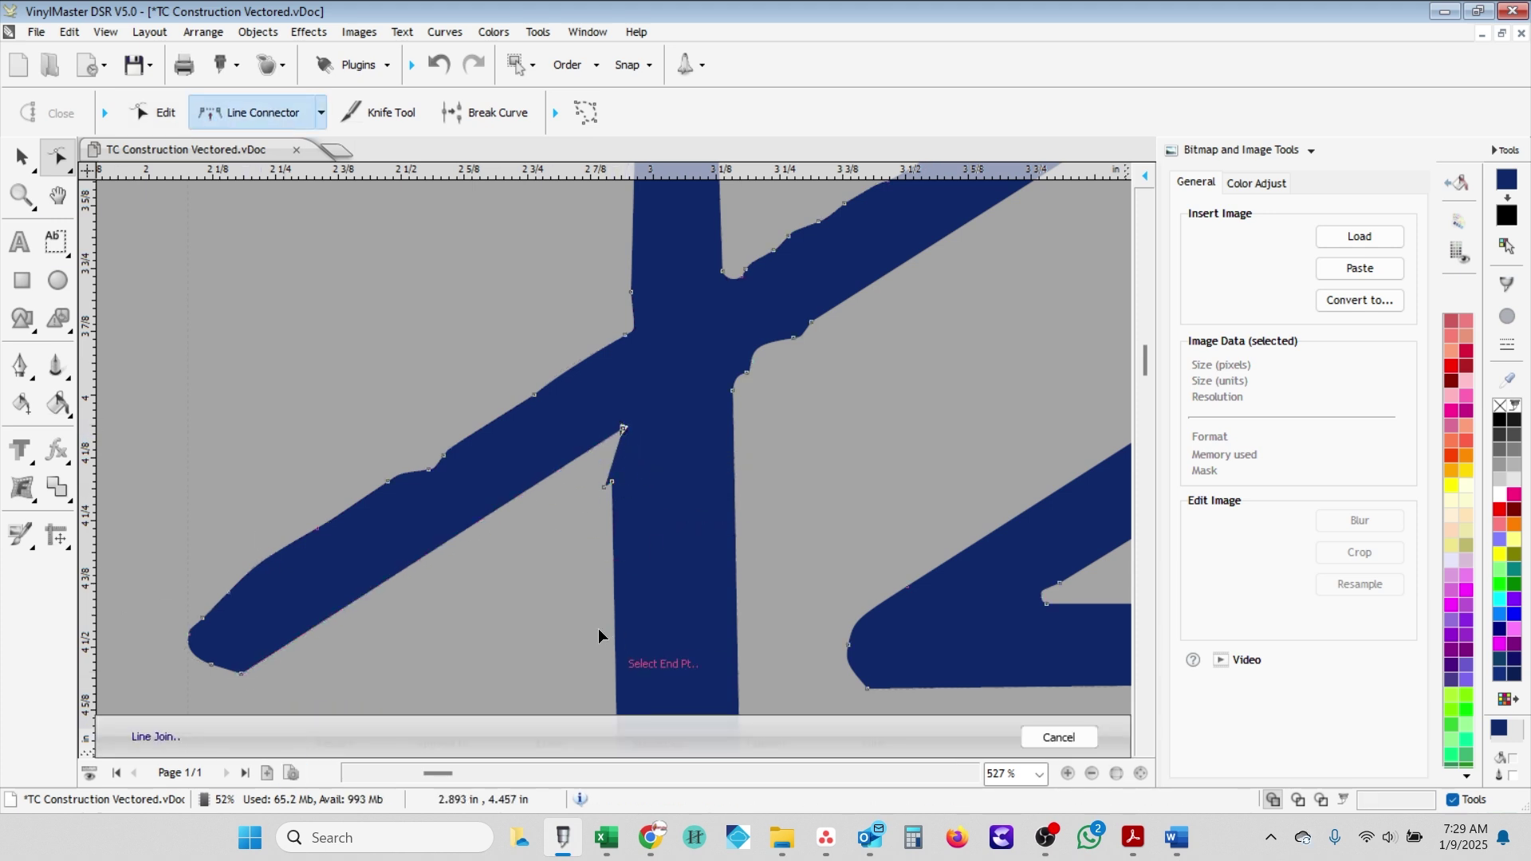
pyautogui.scroll(-3, 702, 501)
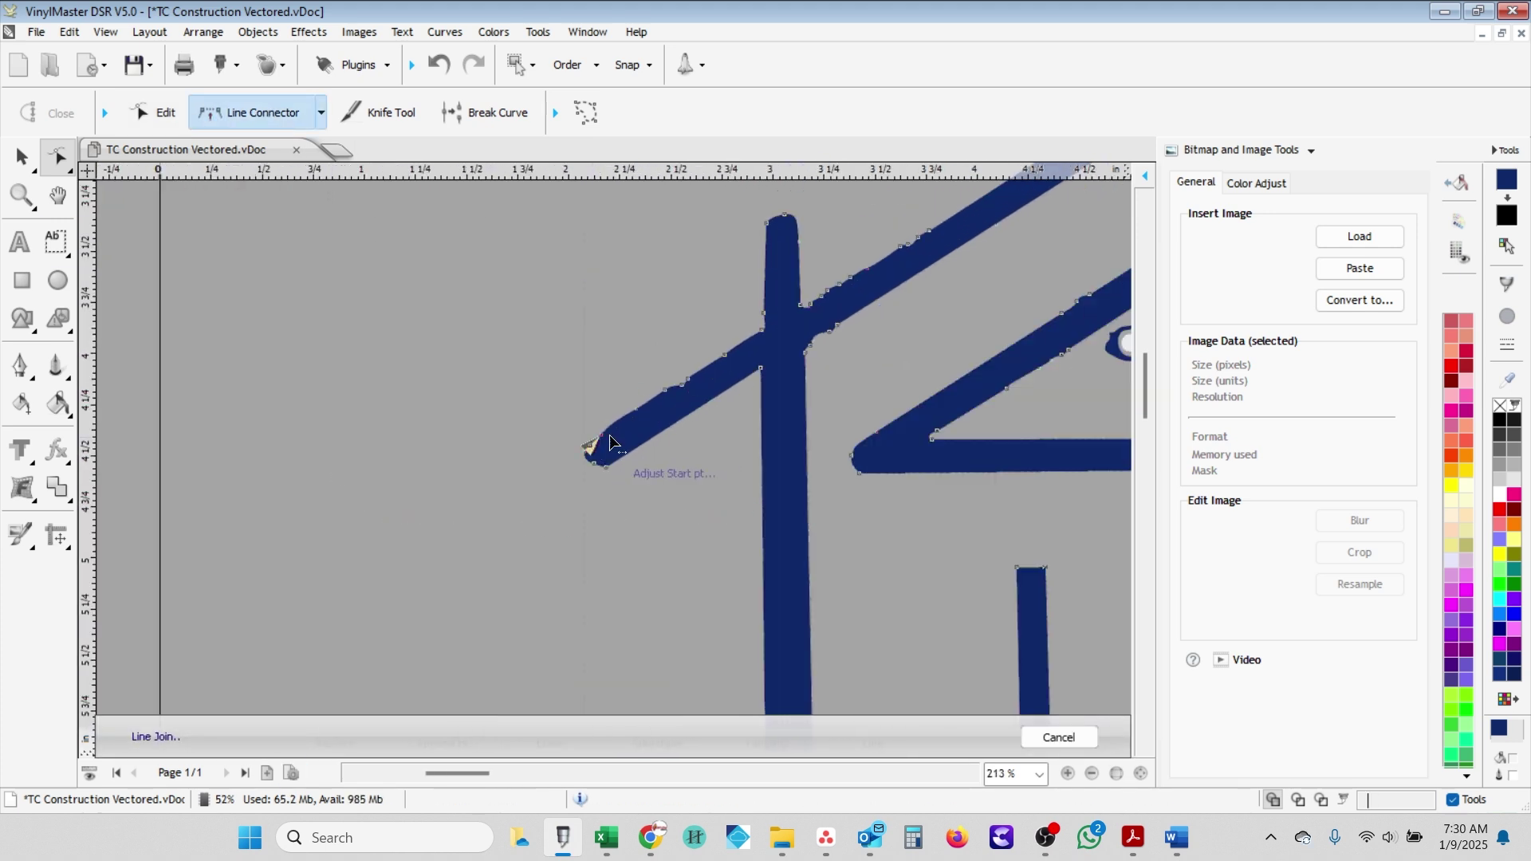
pyautogui.scroll(-4, 802, 311)
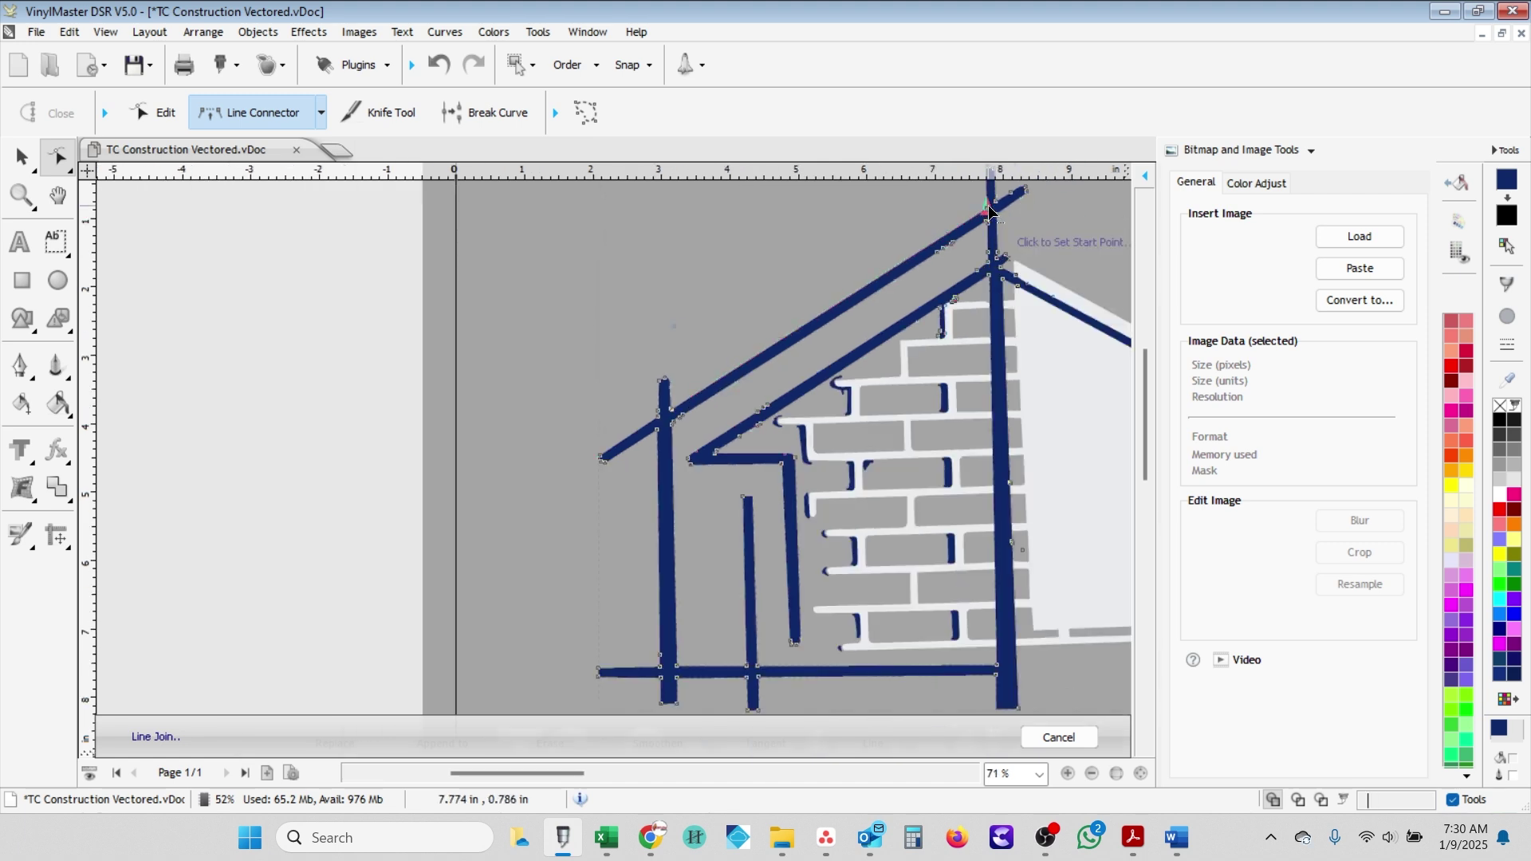
pyautogui.scroll(3, 956, 231)
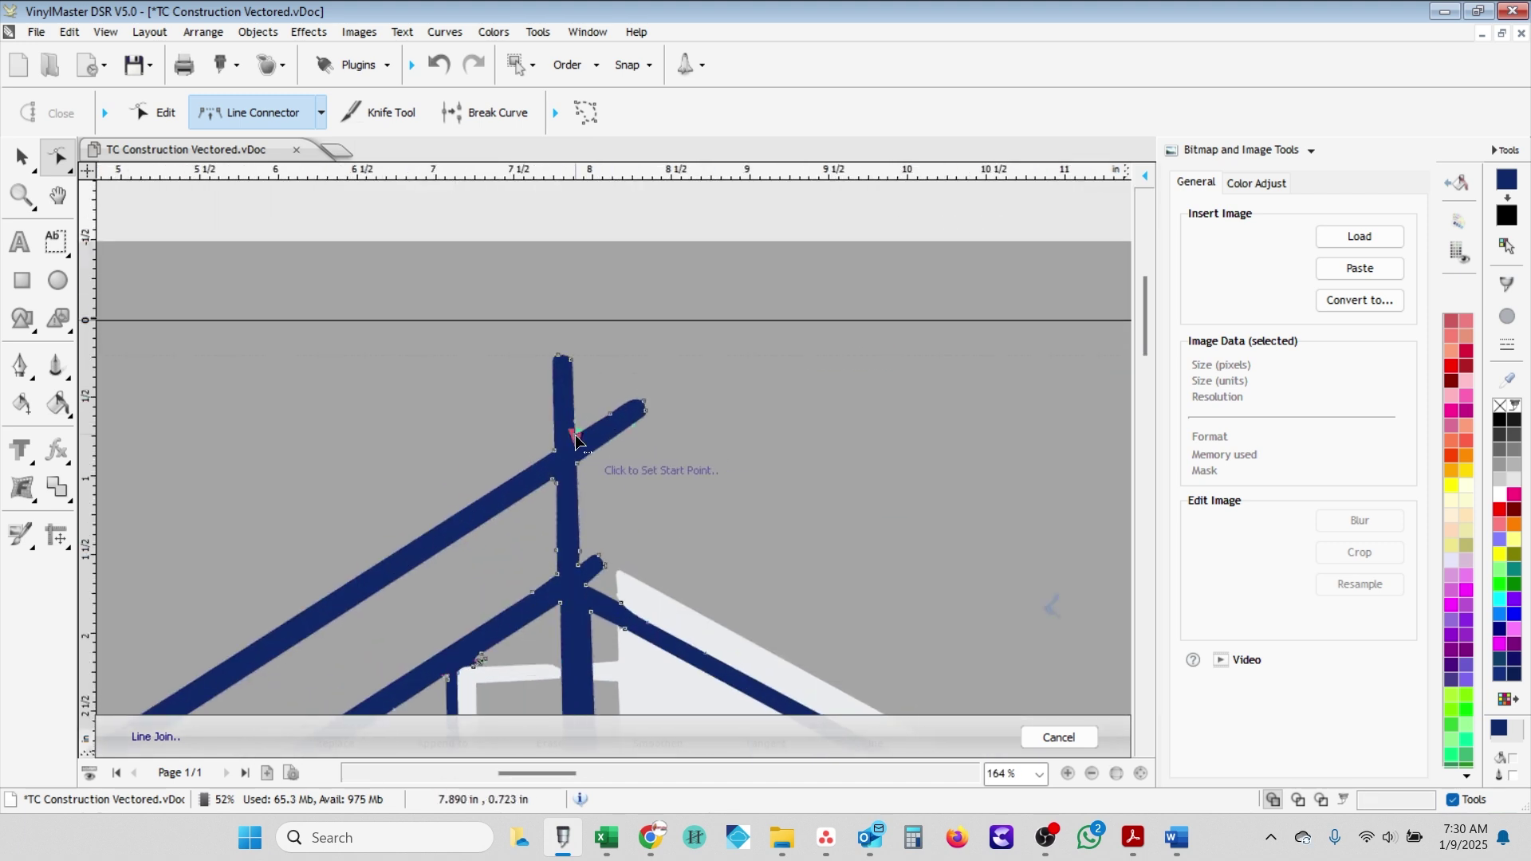
pyautogui.scroll(5, 661, 417)
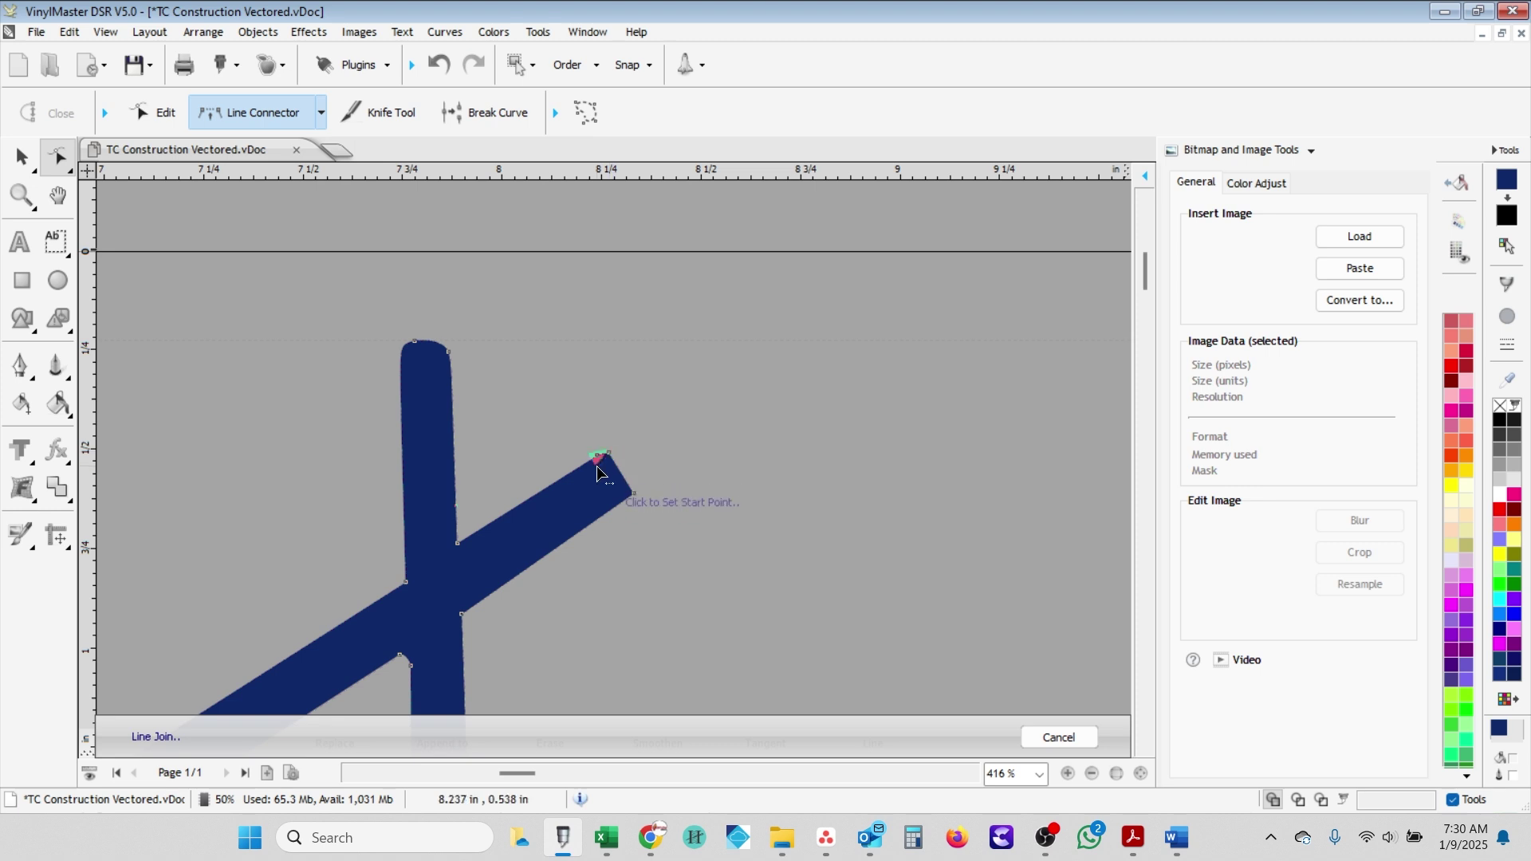
pyautogui.scroll(-2, 598, 472)
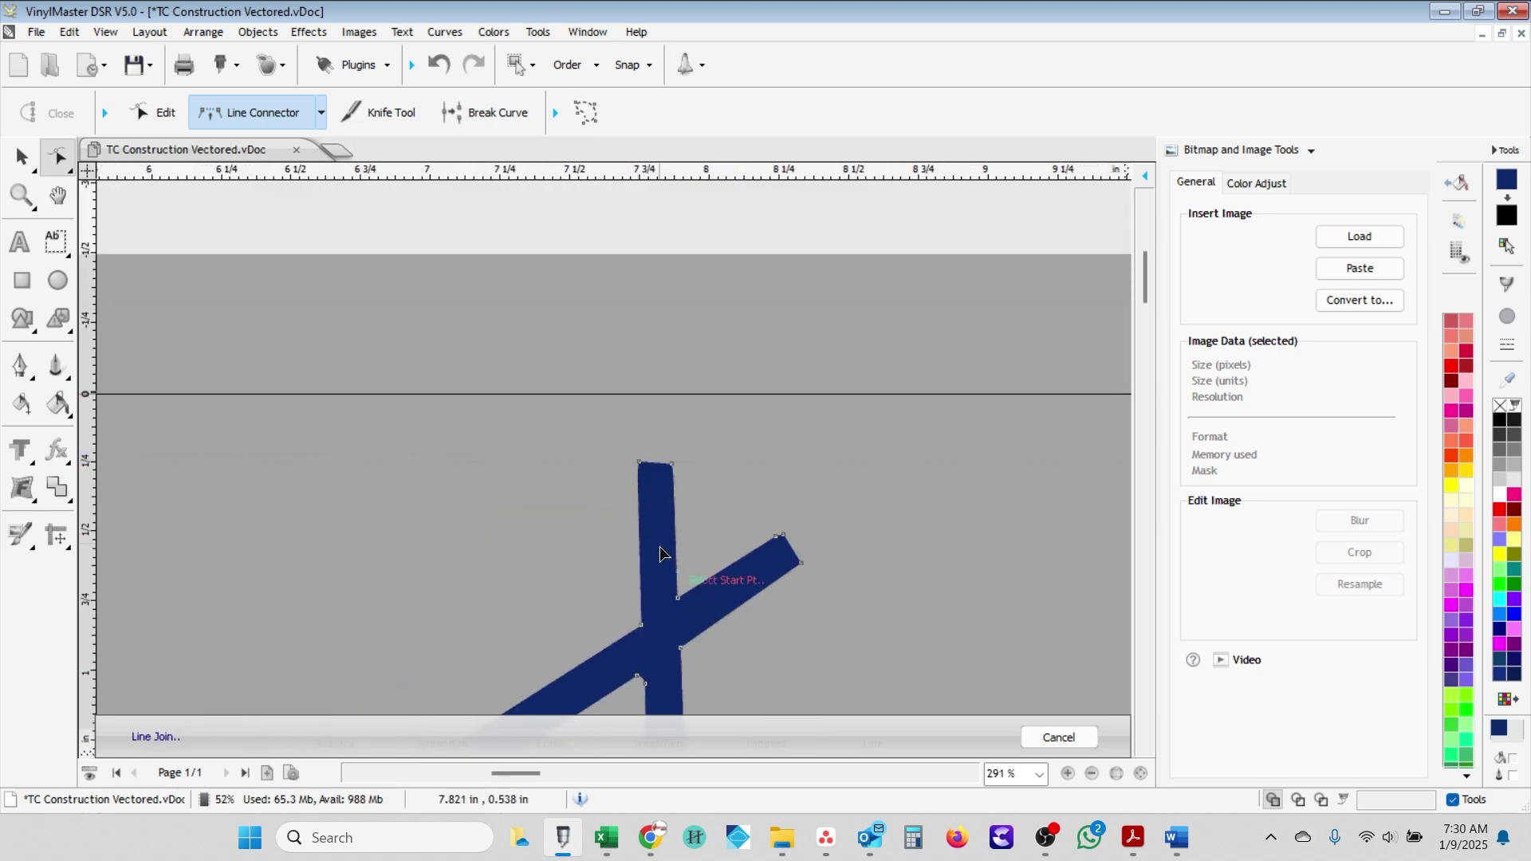
pyautogui.scroll(-5, 660, 552)
pyautogui.scroll(6, 608, 410)
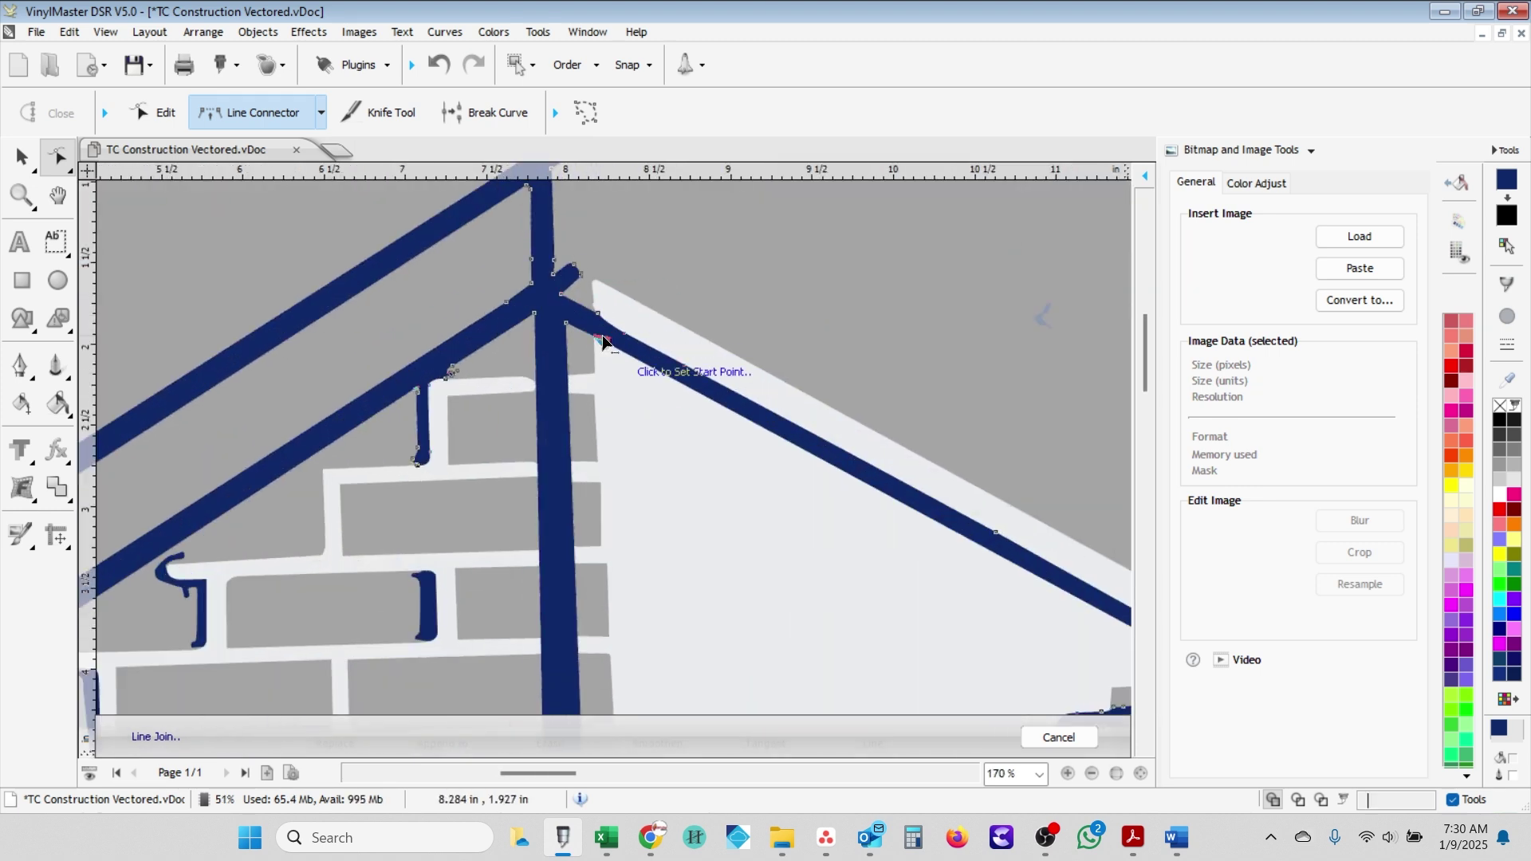
pyautogui.scroll(-1, 558, 399)
pyautogui.scroll(5, 543, 430)
pyautogui.press('Escape')
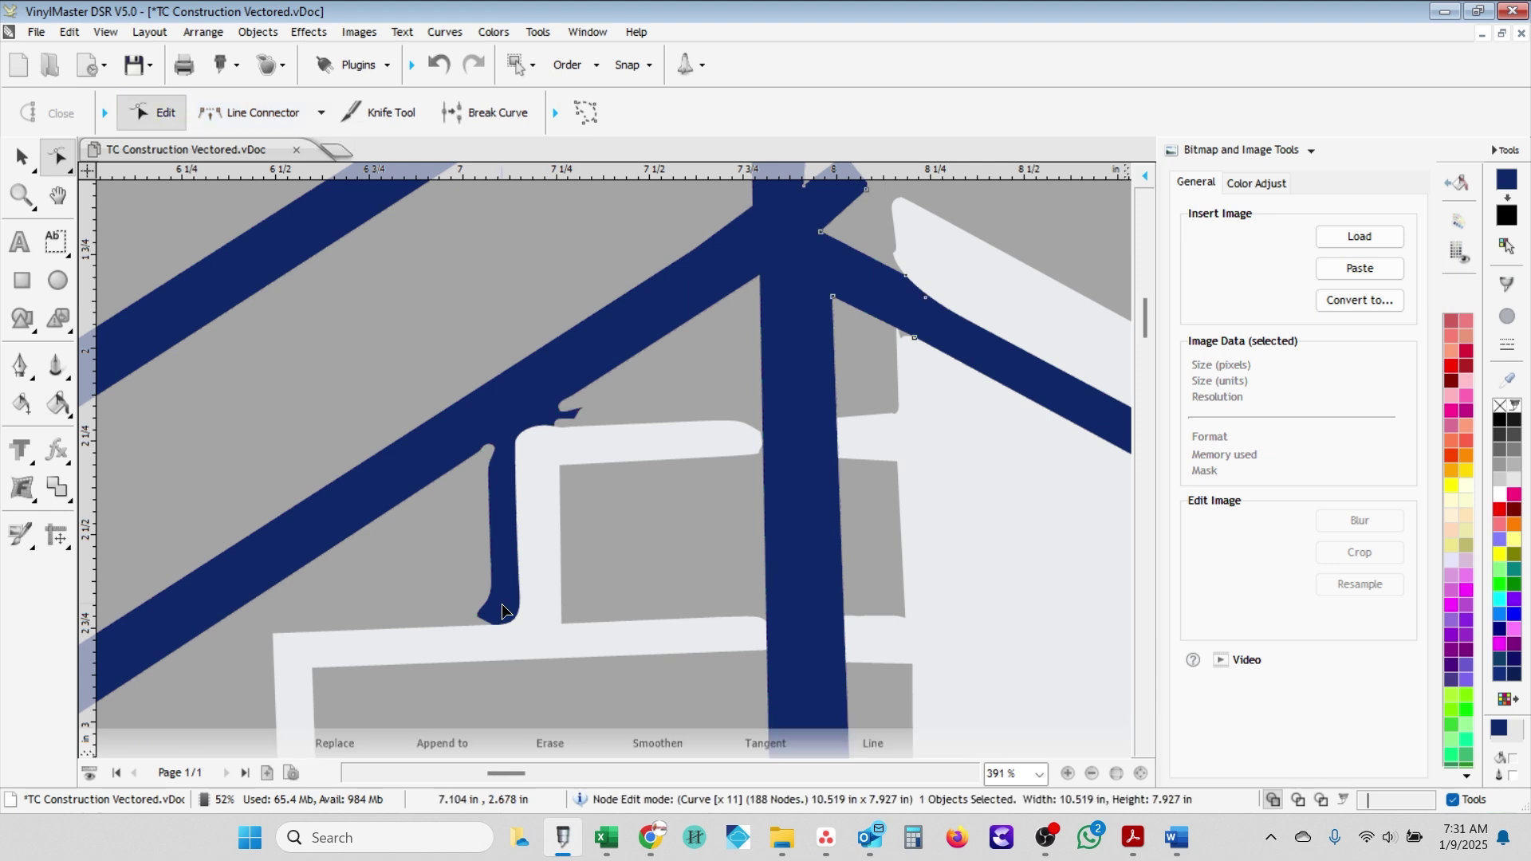
pyautogui.scroll(2, 503, 611)
# - Slice off the thin navy sliver with the Knife tool and return to node editing
pyautogui.press('k')
pyautogui.click(569, 417)
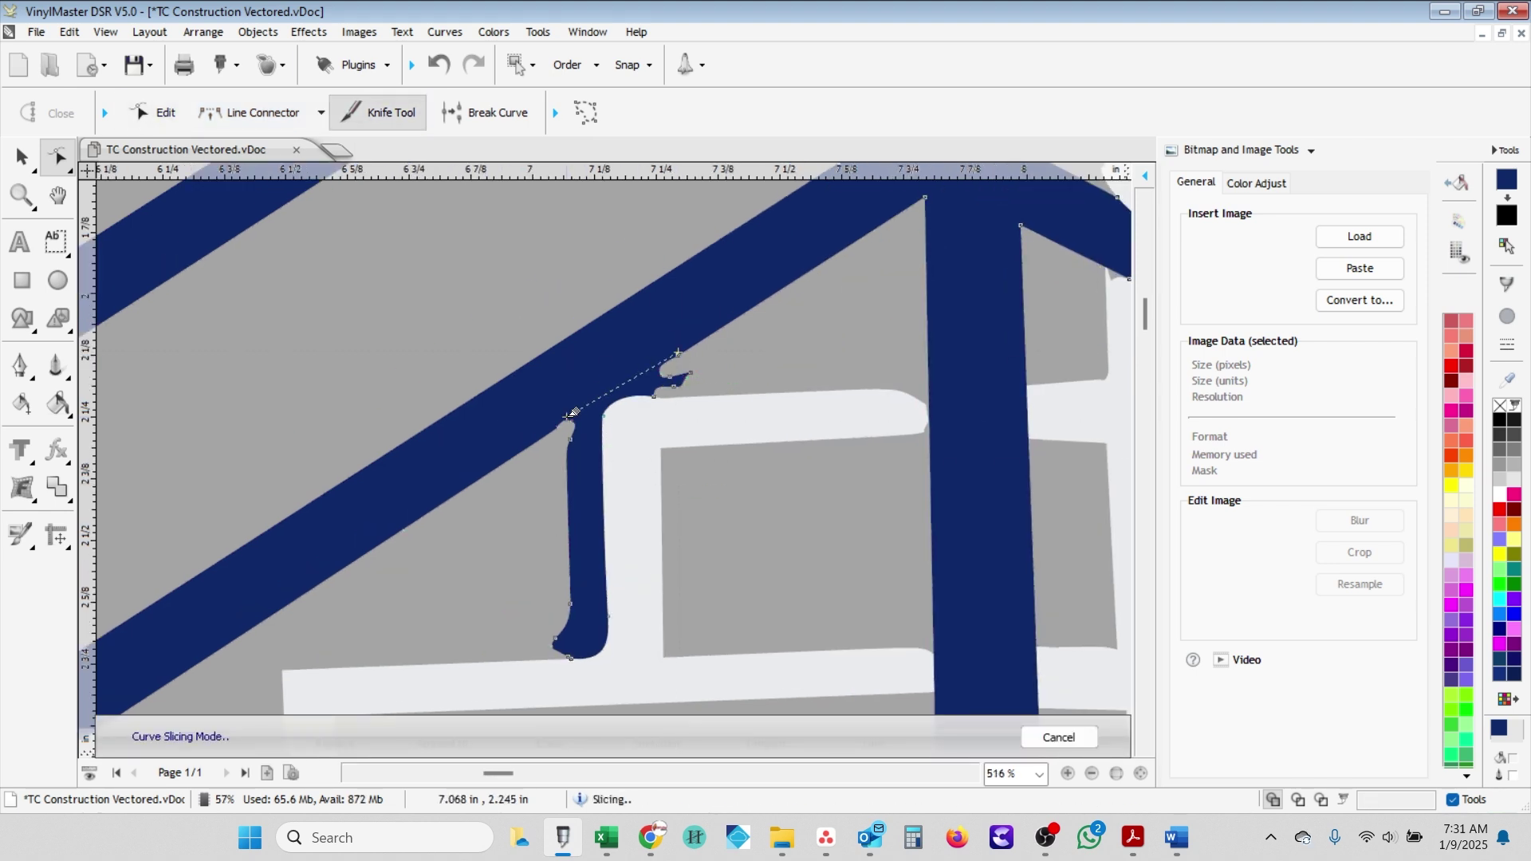
pyautogui.click(561, 559)
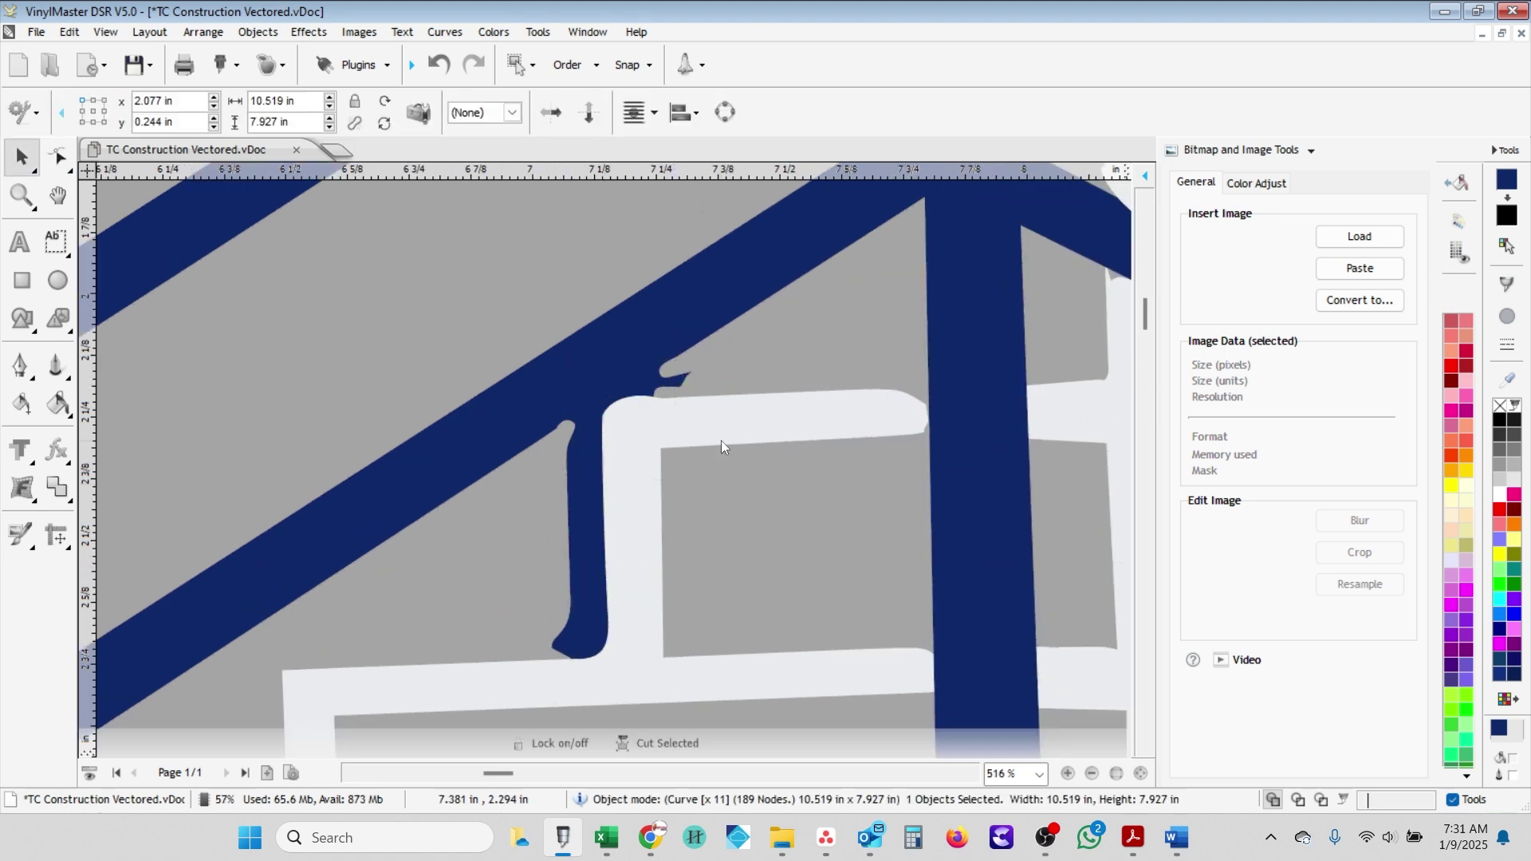
pyautogui.scroll(1, 673, 394)
pyautogui.scroll(-1, 558, 447)
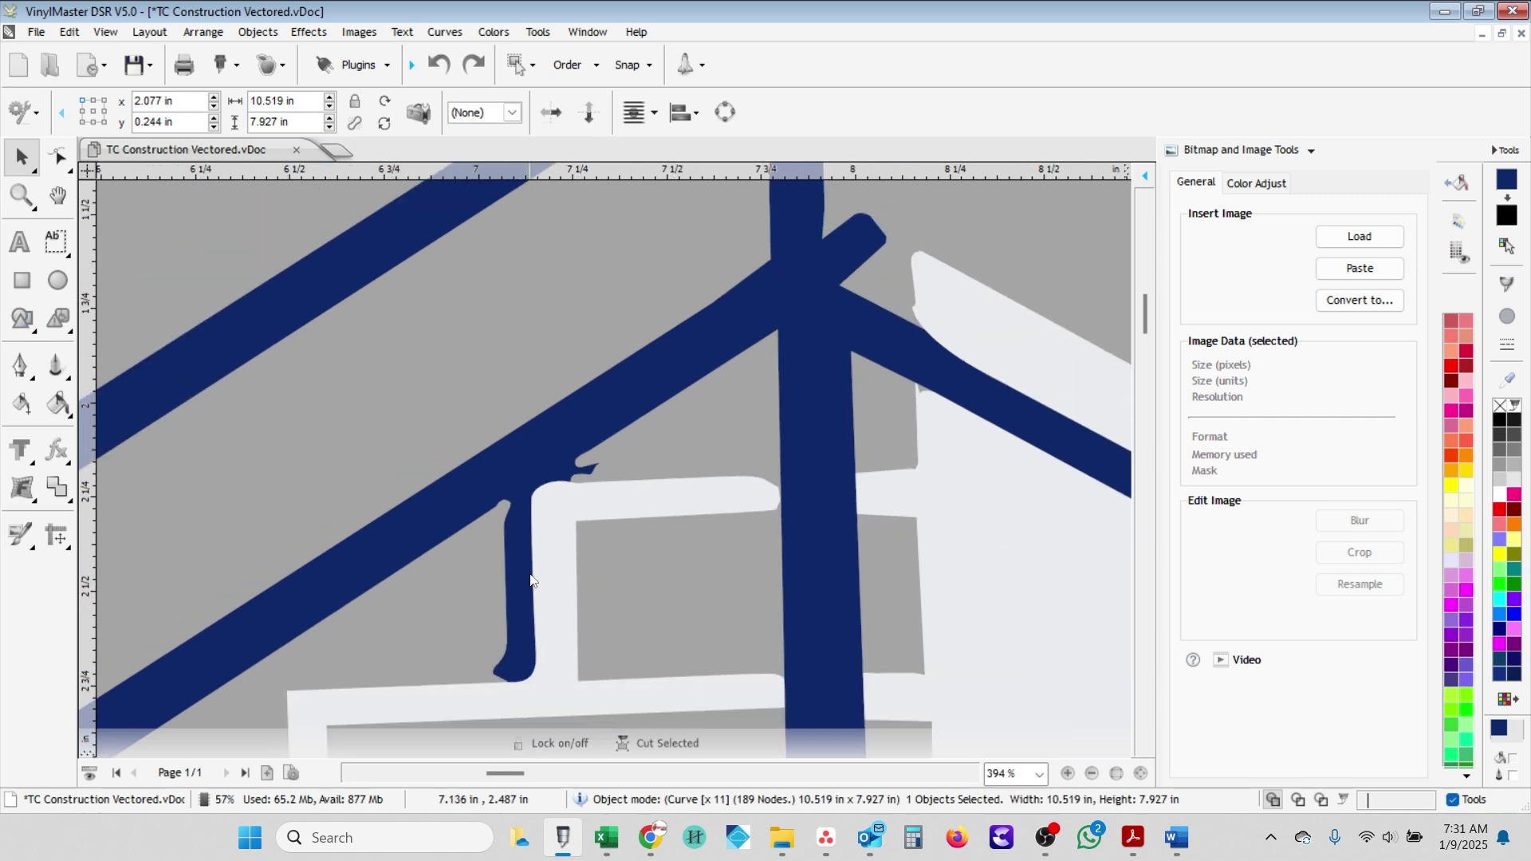
pyautogui.press('F10')
# - Erase the ragged curve section above the window frame corner with Erase Section
pyautogui.scroll(3, 579, 472)
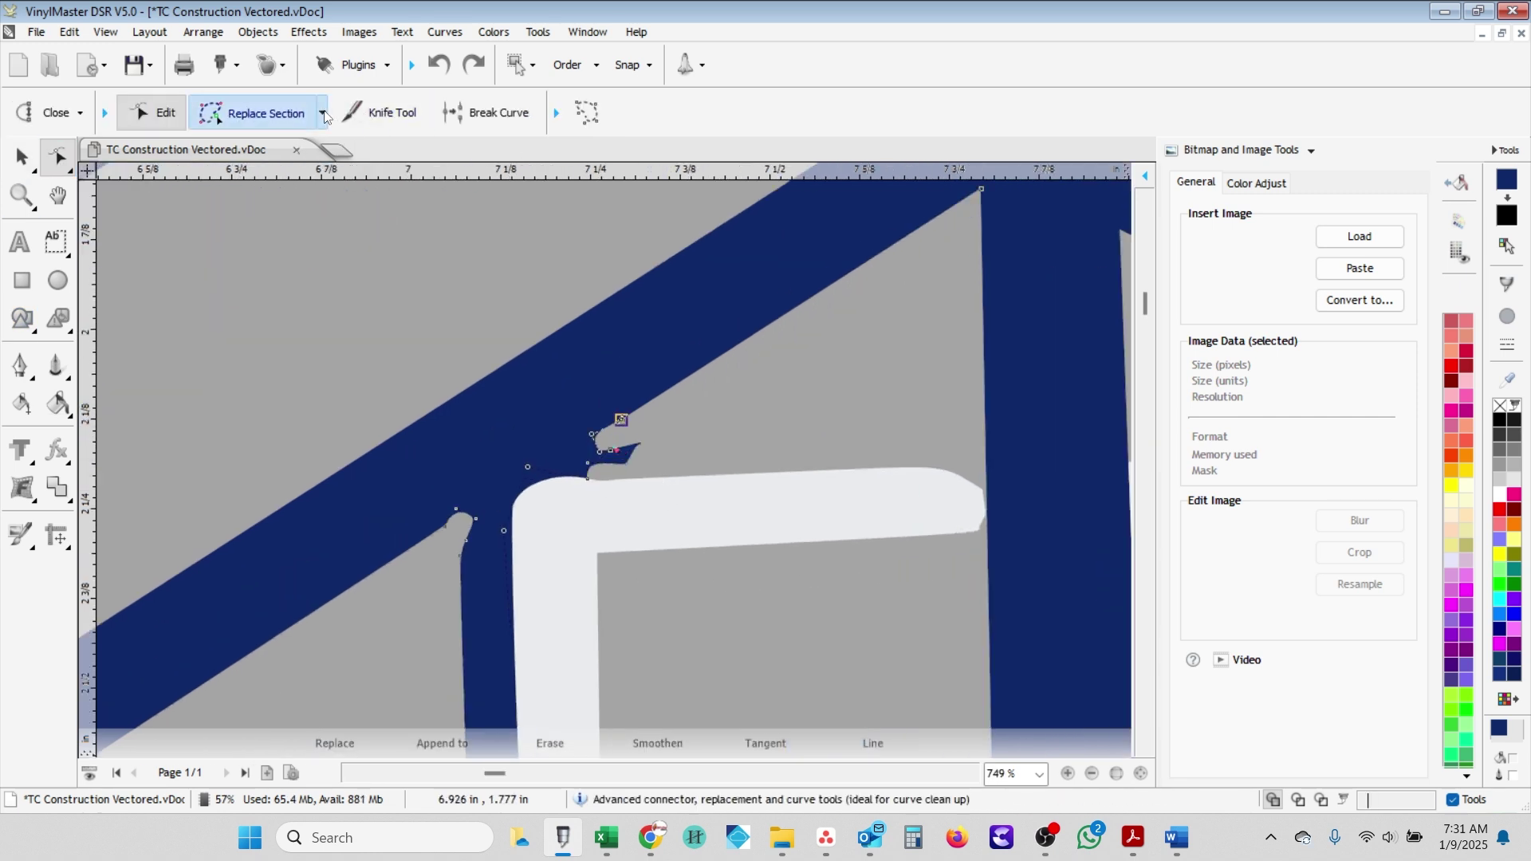
pyautogui.click(322, 113)
pyautogui.click(239, 215)
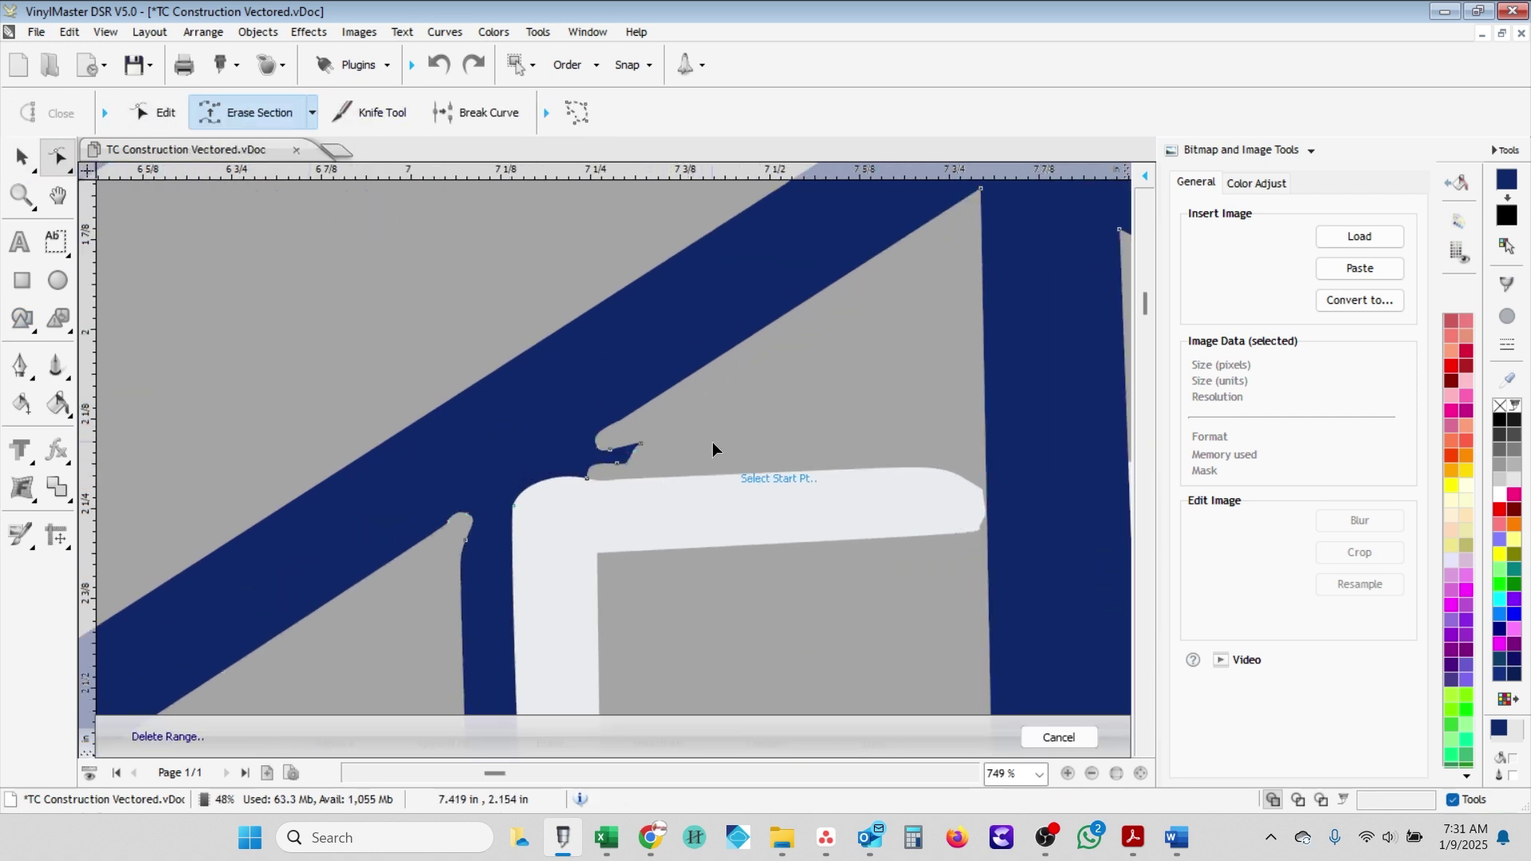
pyautogui.click(518, 495)
pyautogui.scroll(-1, 515, 538)
# - Select the node at the tip of the gap for a straight Line Connector join
pyautogui.click(314, 112)
pyautogui.click(239, 151)
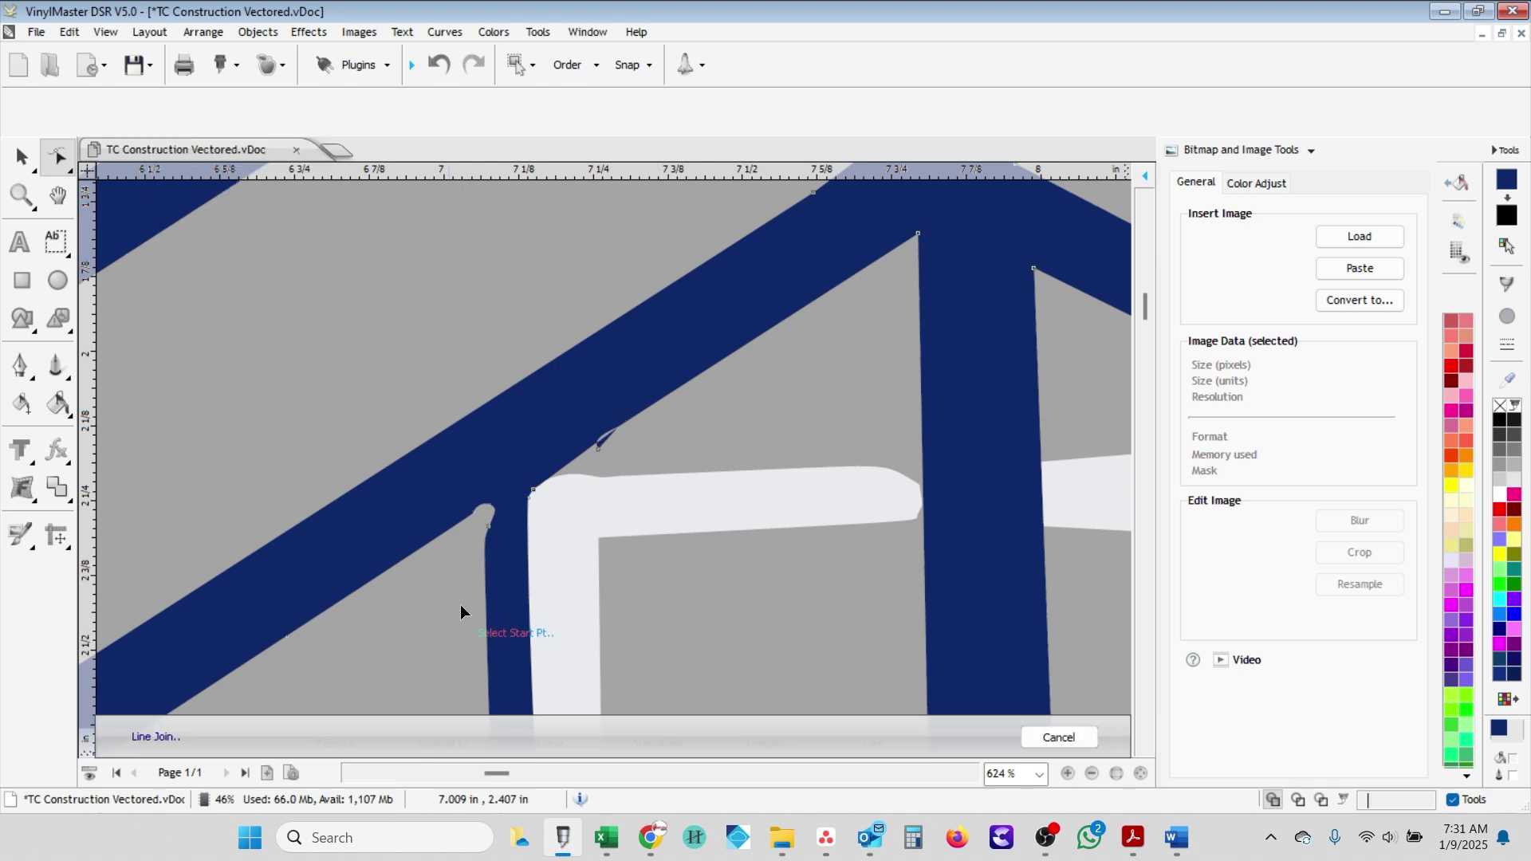
pyautogui.scroll(2, 605, 438)
pyautogui.scroll(1, 471, 523)
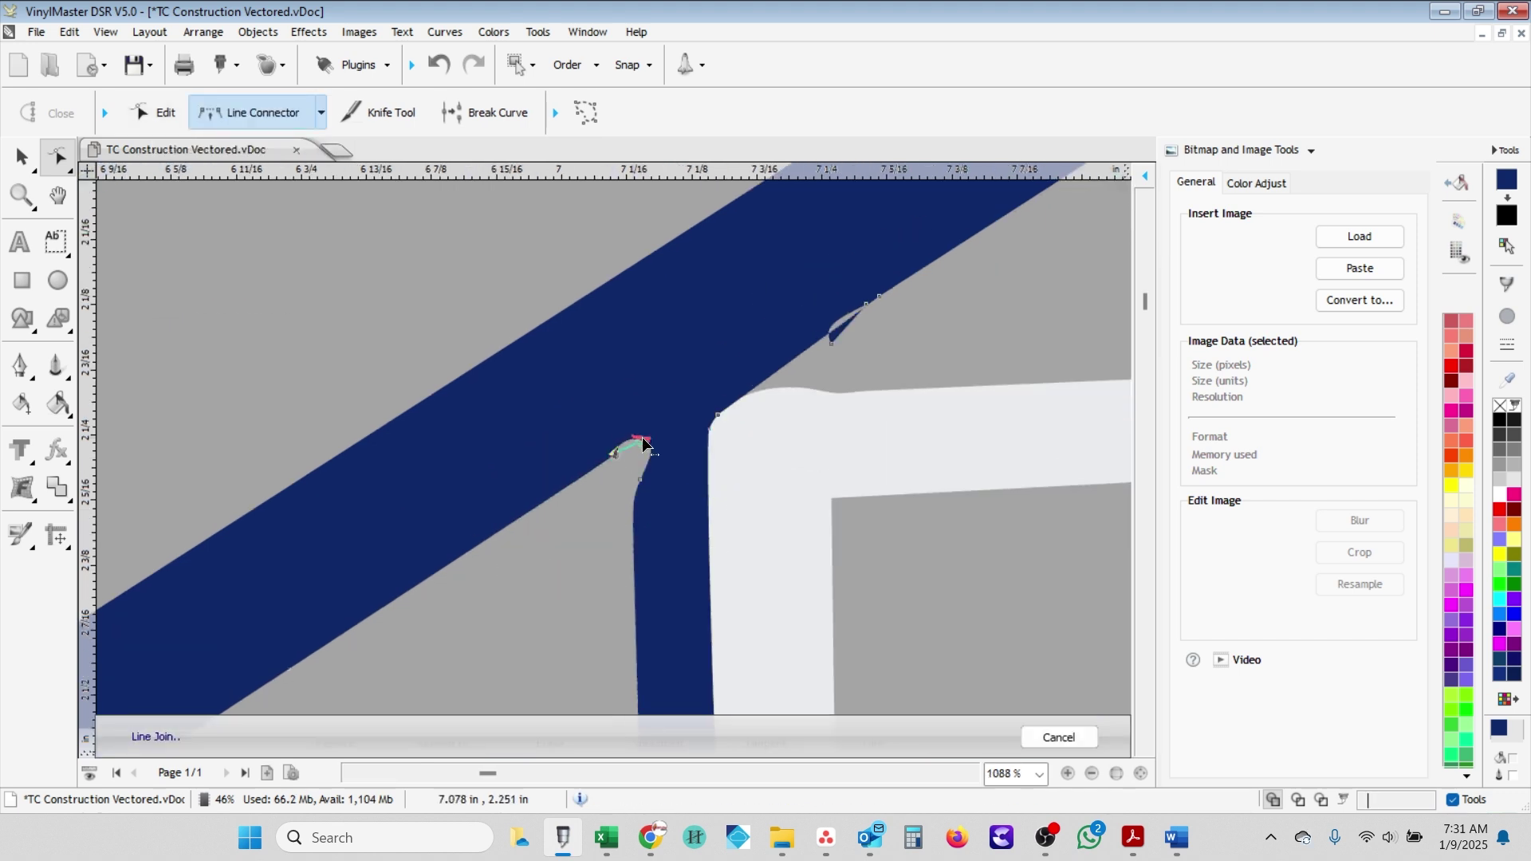
pyautogui.press('Escape')
pyautogui.scroll(3, 632, 452)
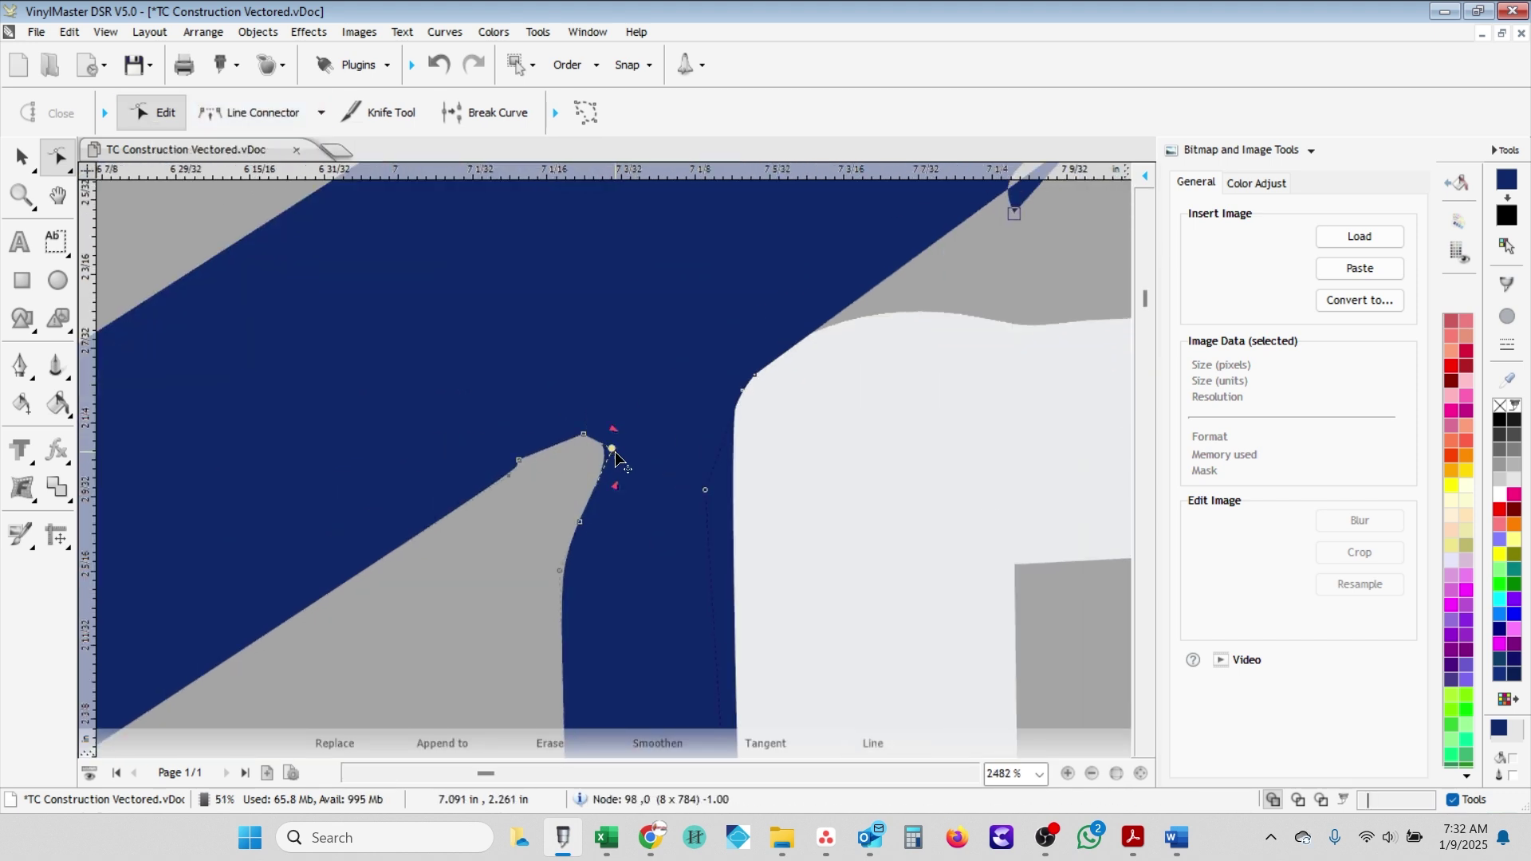
pyautogui.click(612, 450)
pyautogui.press('l')
pyautogui.scroll(-5, 602, 517)
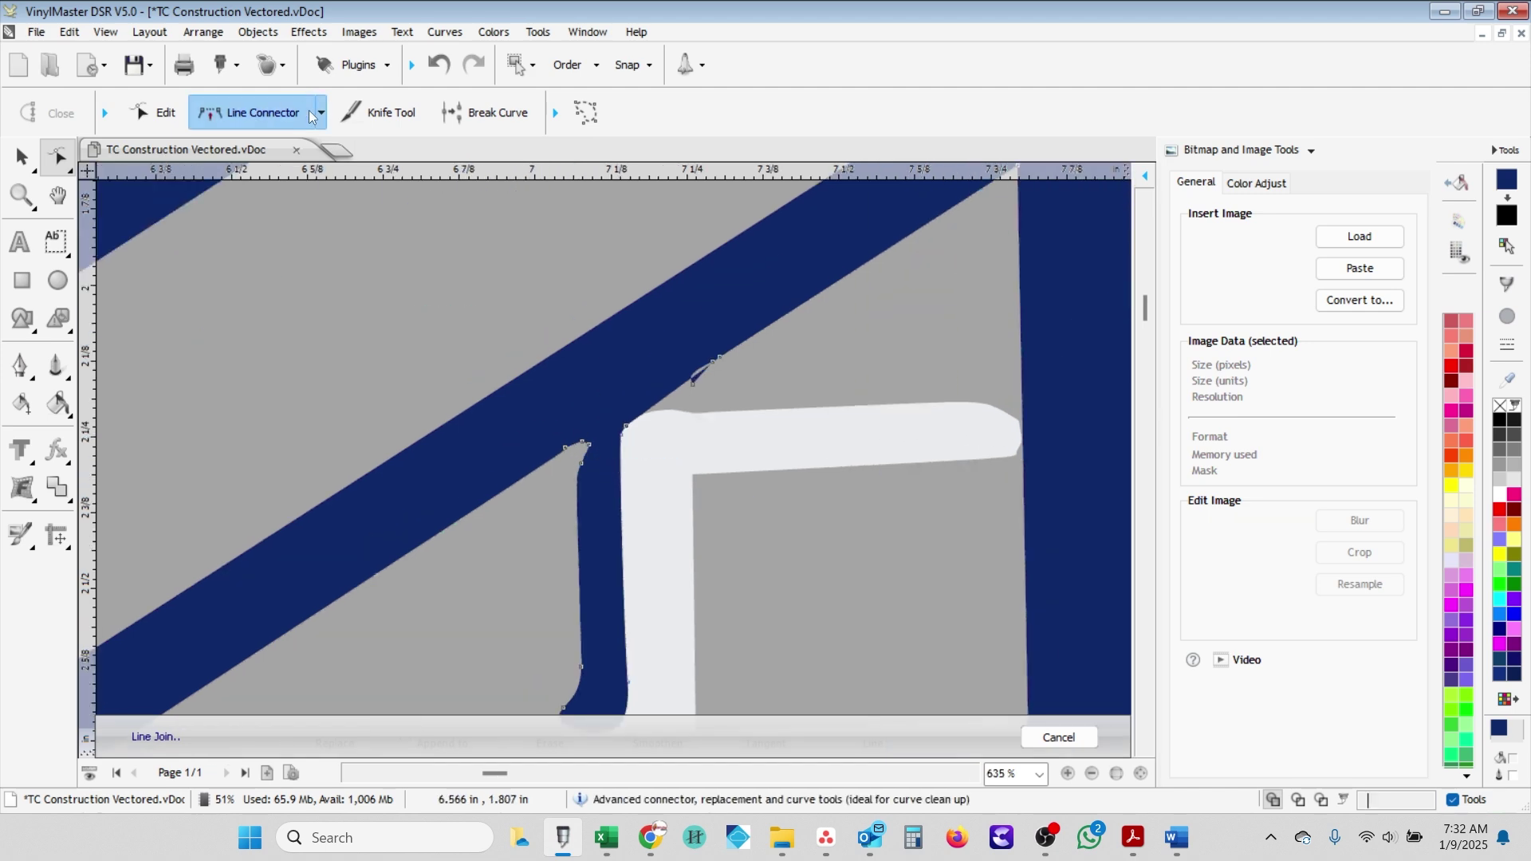
# - Erase the curved edge and stray section along the narrow blue upright
pyautogui.click(321, 112)
pyautogui.click(278, 322)
pyautogui.scroll(-2, 570, 709)
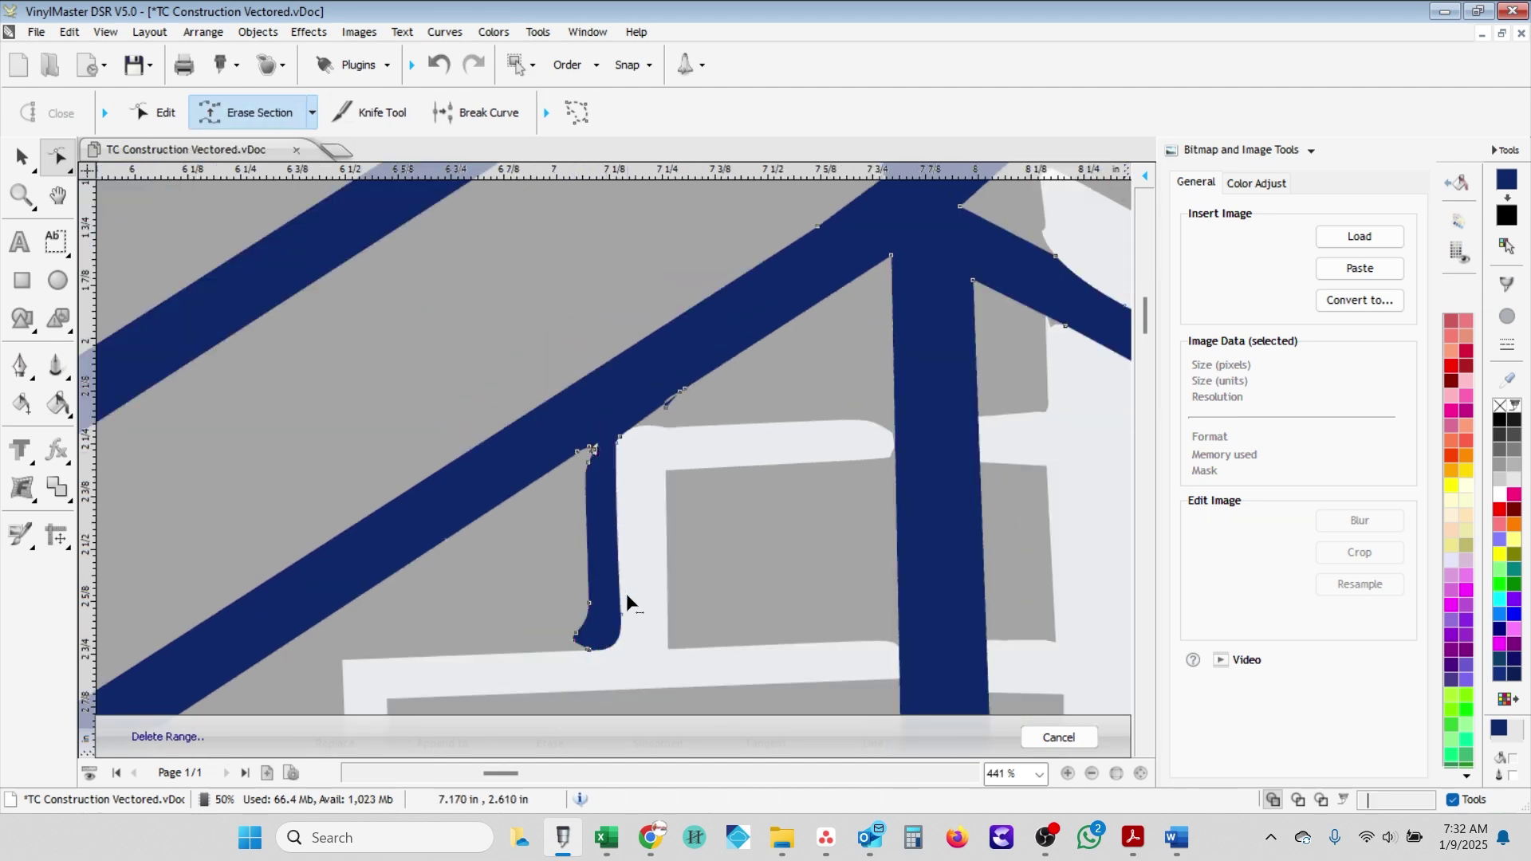
pyautogui.click(608, 648)
pyautogui.scroll(1, 609, 650)
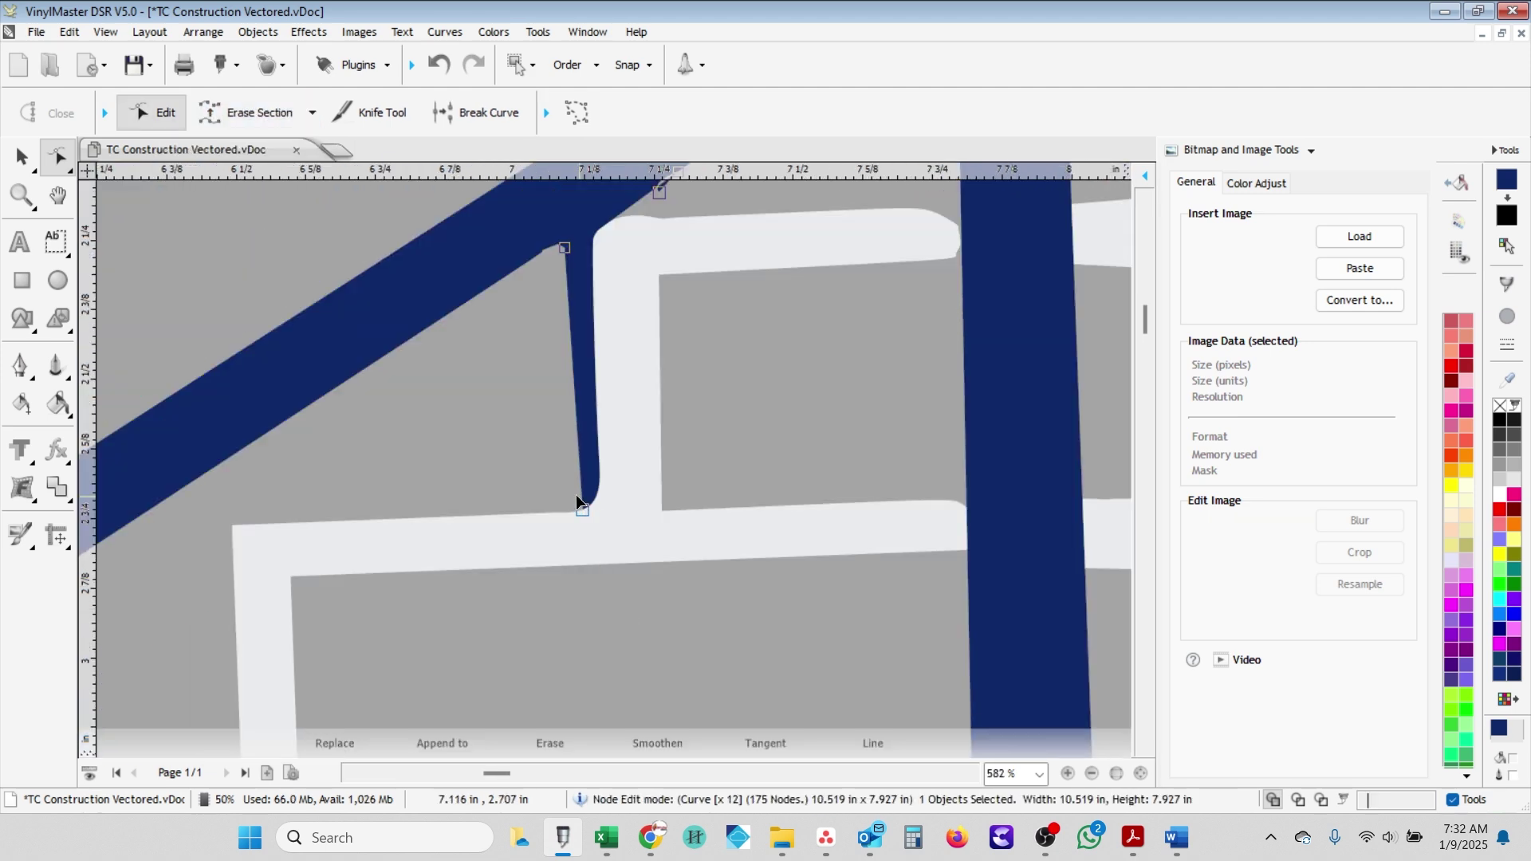
pyautogui.click(590, 238)
pyautogui.scroll(-2, 589, 243)
pyautogui.scroll(2, 558, 478)
# - Erase the small curved sliver on the rafter edge
pyautogui.click(312, 113)
pyautogui.click(263, 278)
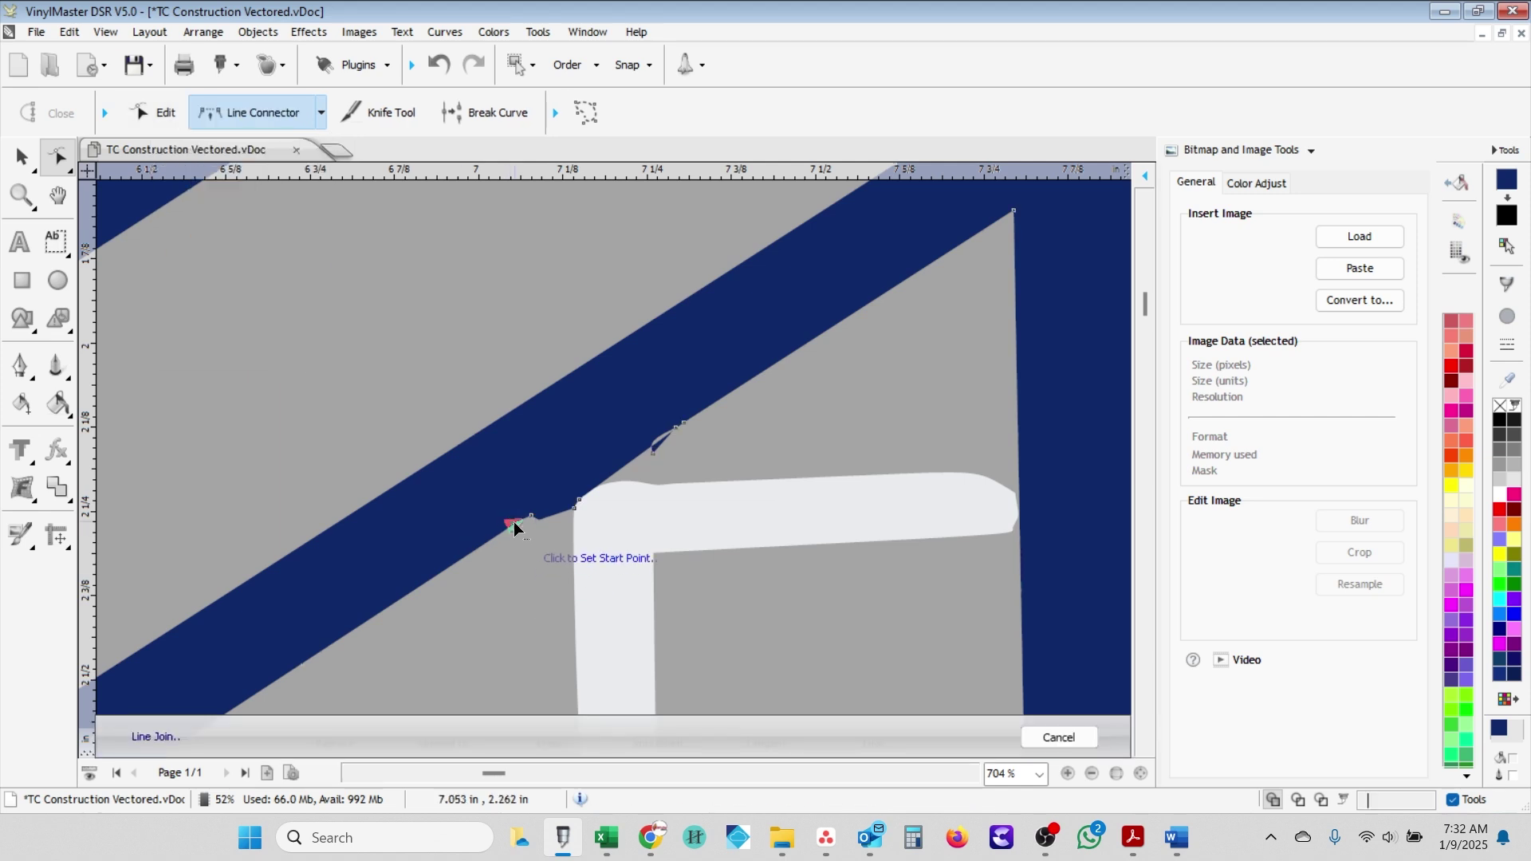
pyautogui.scroll(2, 514, 528)
pyautogui.click(312, 113)
pyautogui.click(277, 321)
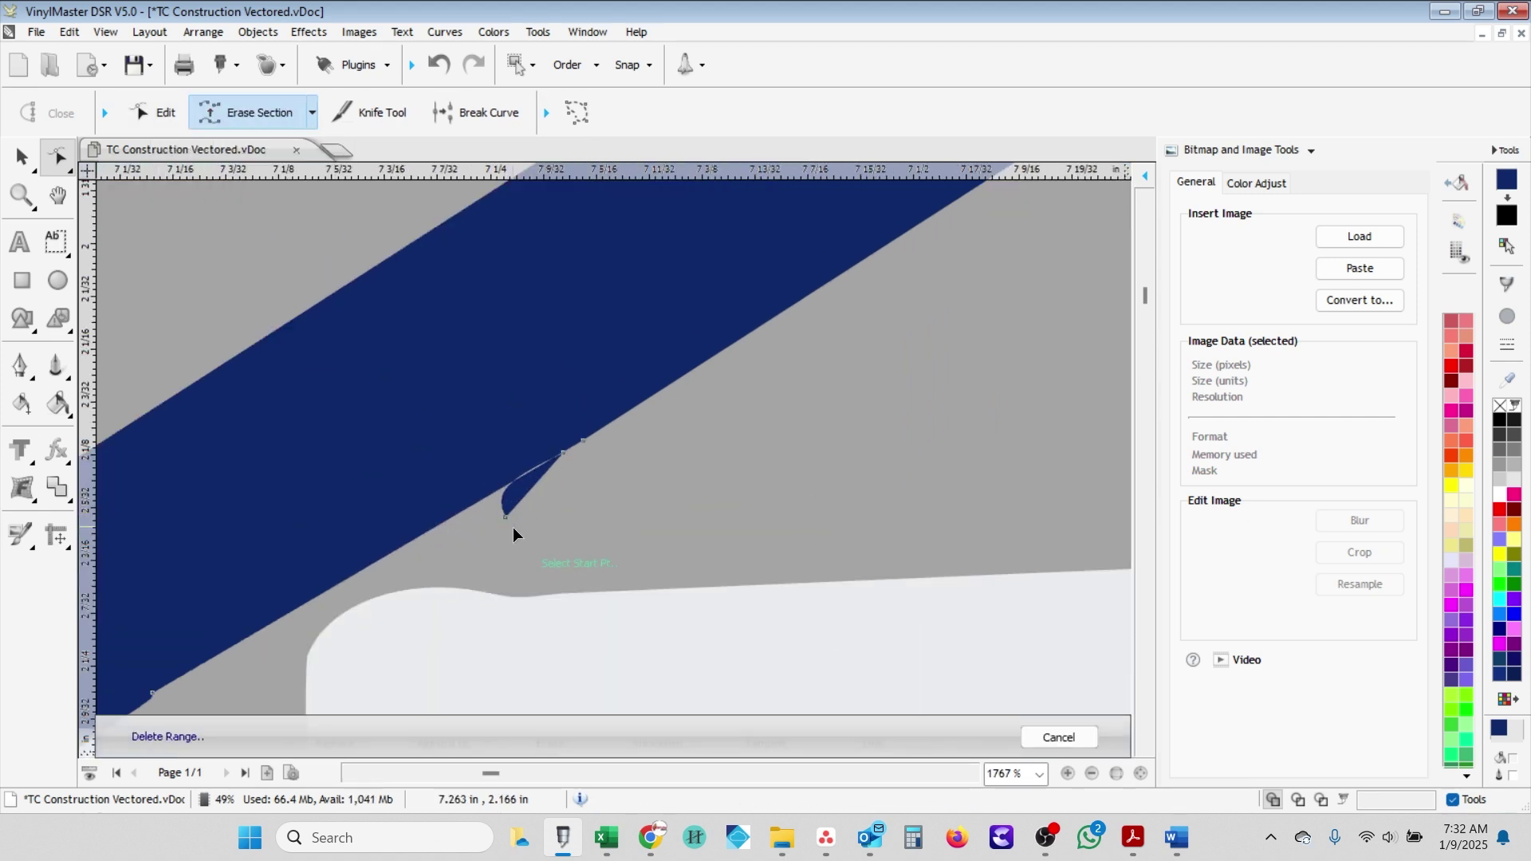
pyautogui.click(558, 461)
pyautogui.scroll(-3, 566, 526)
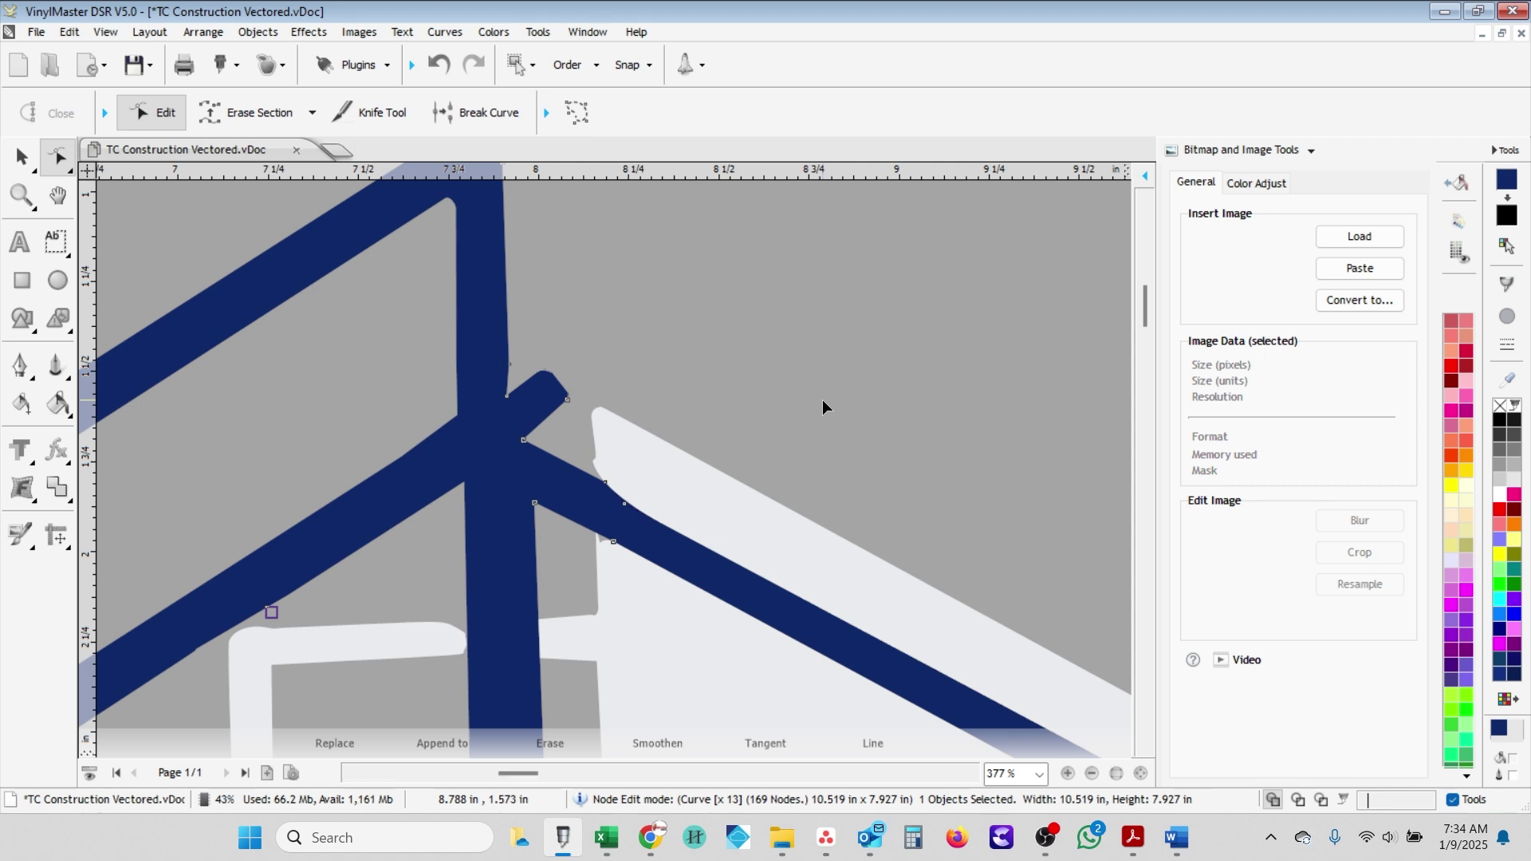
# - Join the white panel's top corner down its left edge with a straight line
pyautogui.click(312, 112)
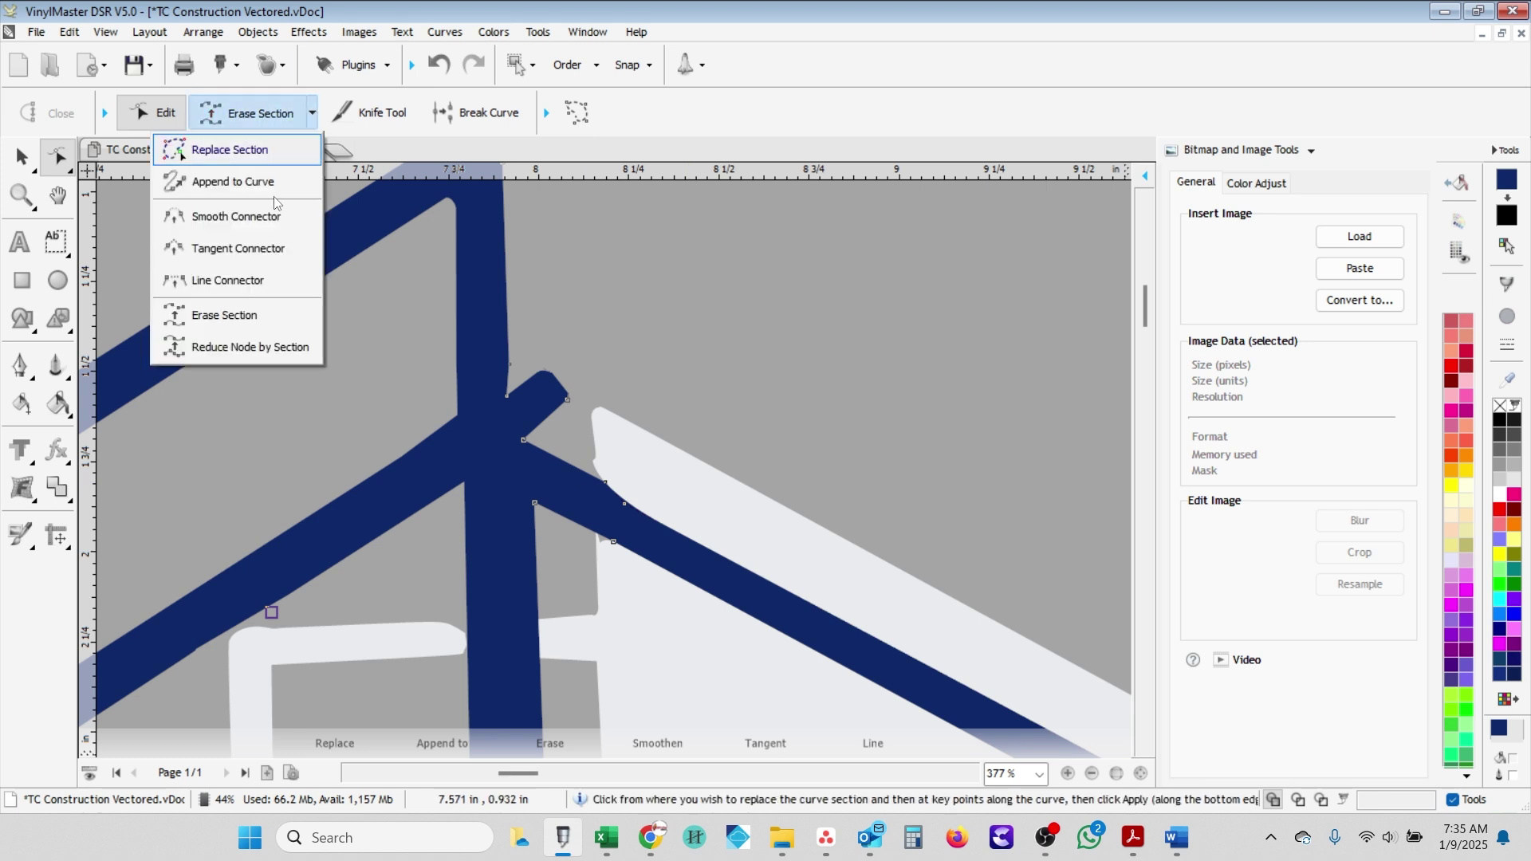
pyautogui.click(231, 283)
pyautogui.scroll(-3, 626, 505)
pyautogui.press('Escape')
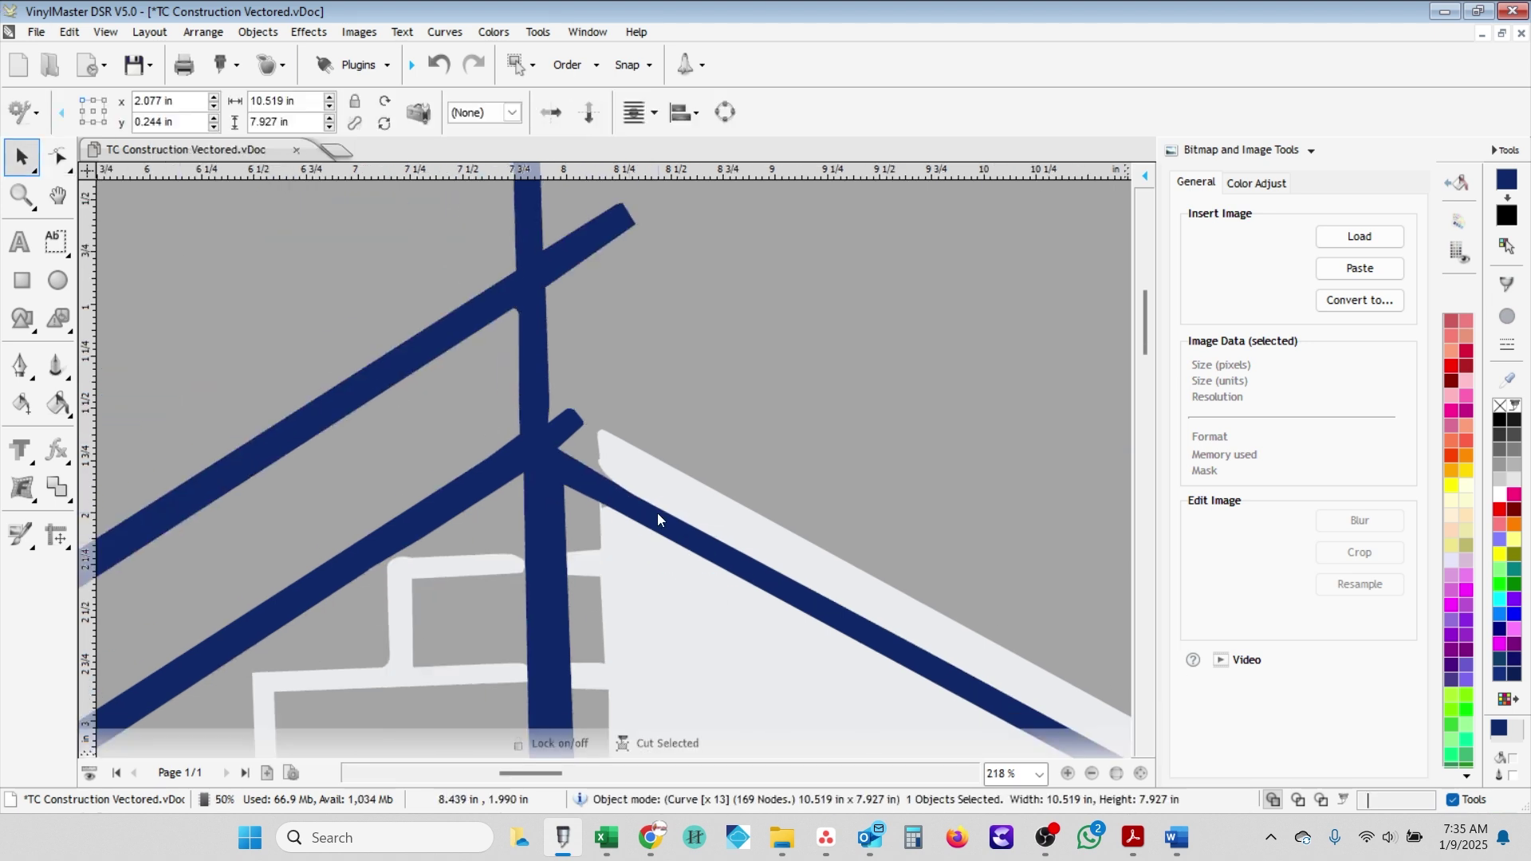
pyautogui.click(322, 116)
pyautogui.click(237, 279)
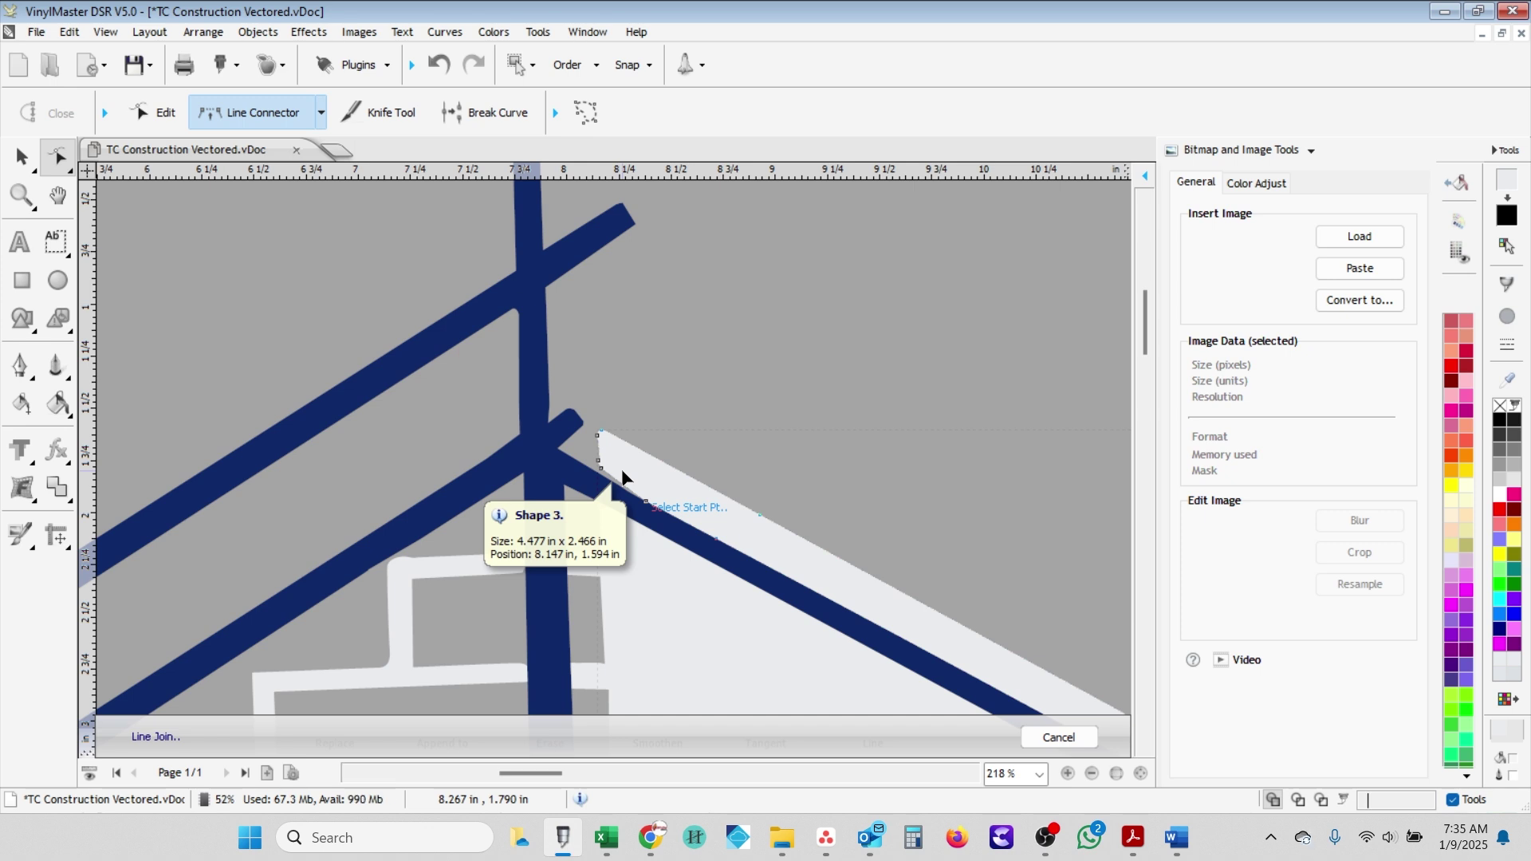
pyautogui.scroll(3, 622, 477)
pyautogui.click(607, 368)
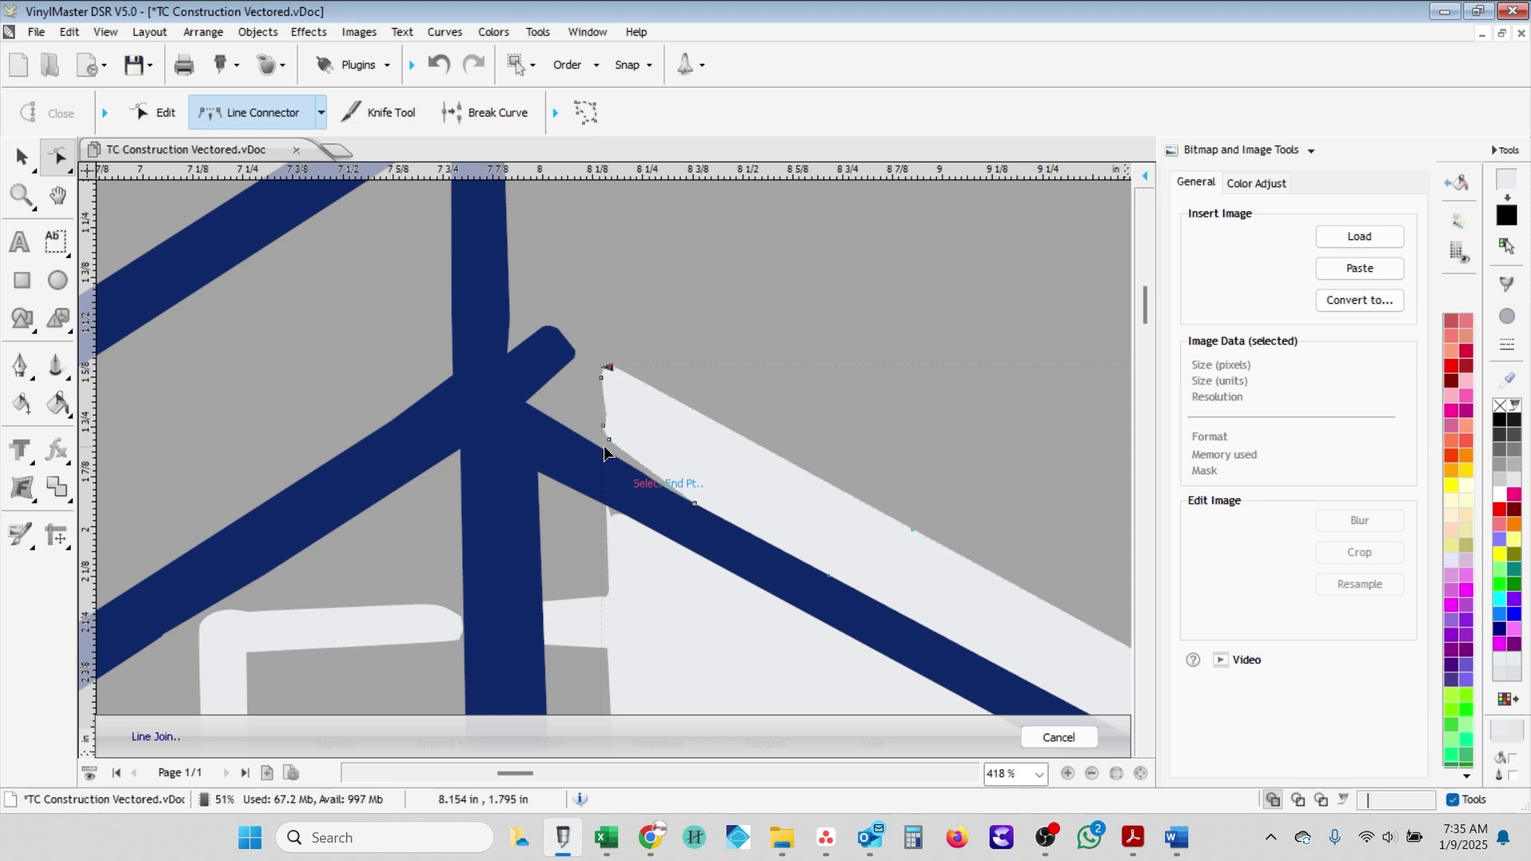
pyautogui.click(606, 448)
# - Straighten the panel's lower-left edge with another straight join and save the logo
pyautogui.scroll(2, 568, 476)
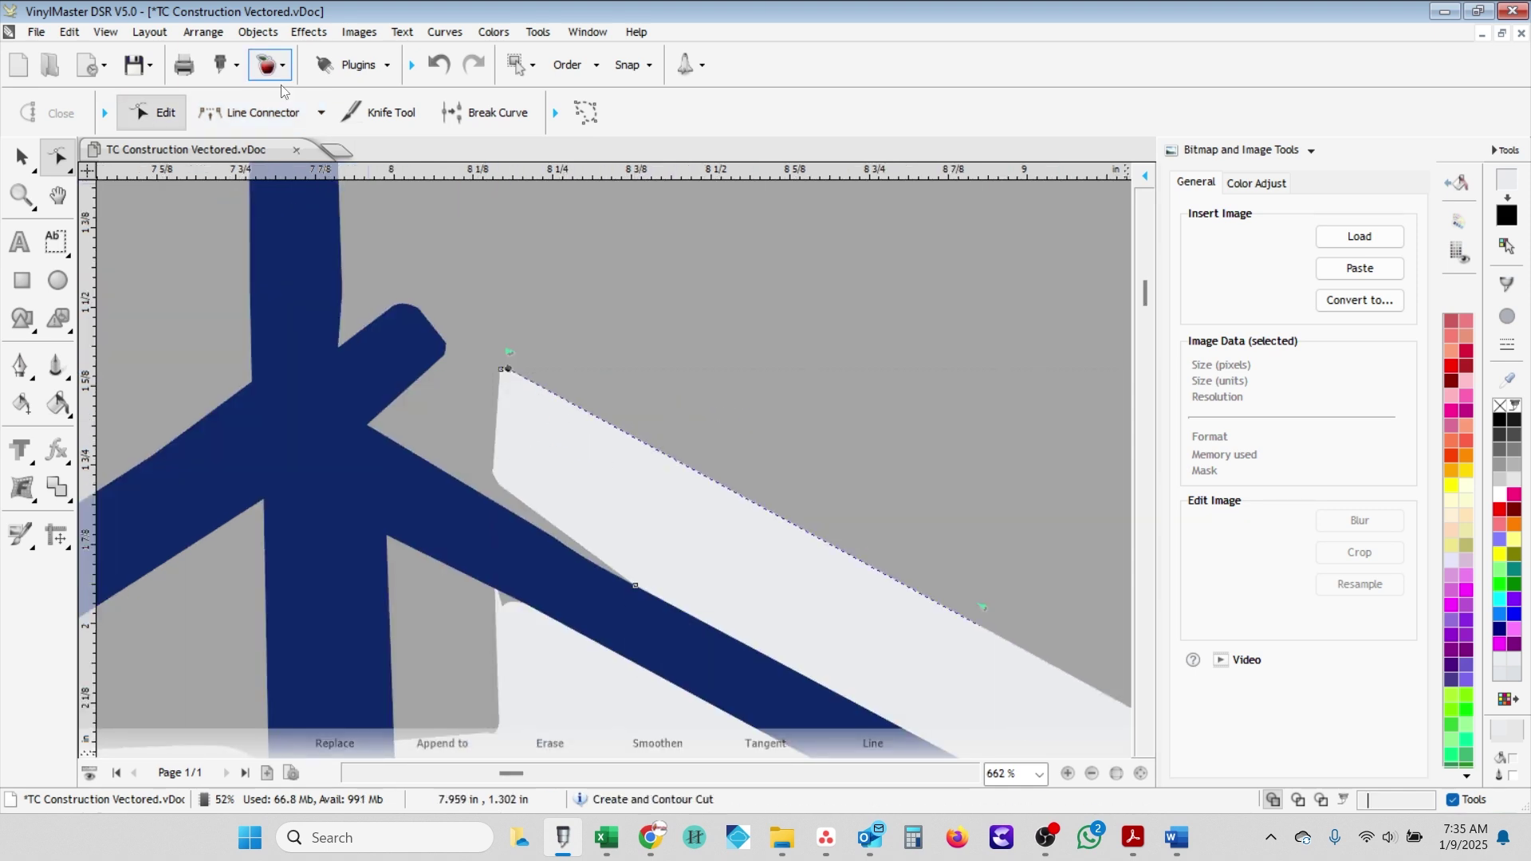
pyautogui.click(263, 112)
pyautogui.click(495, 484)
pyautogui.click(635, 586)
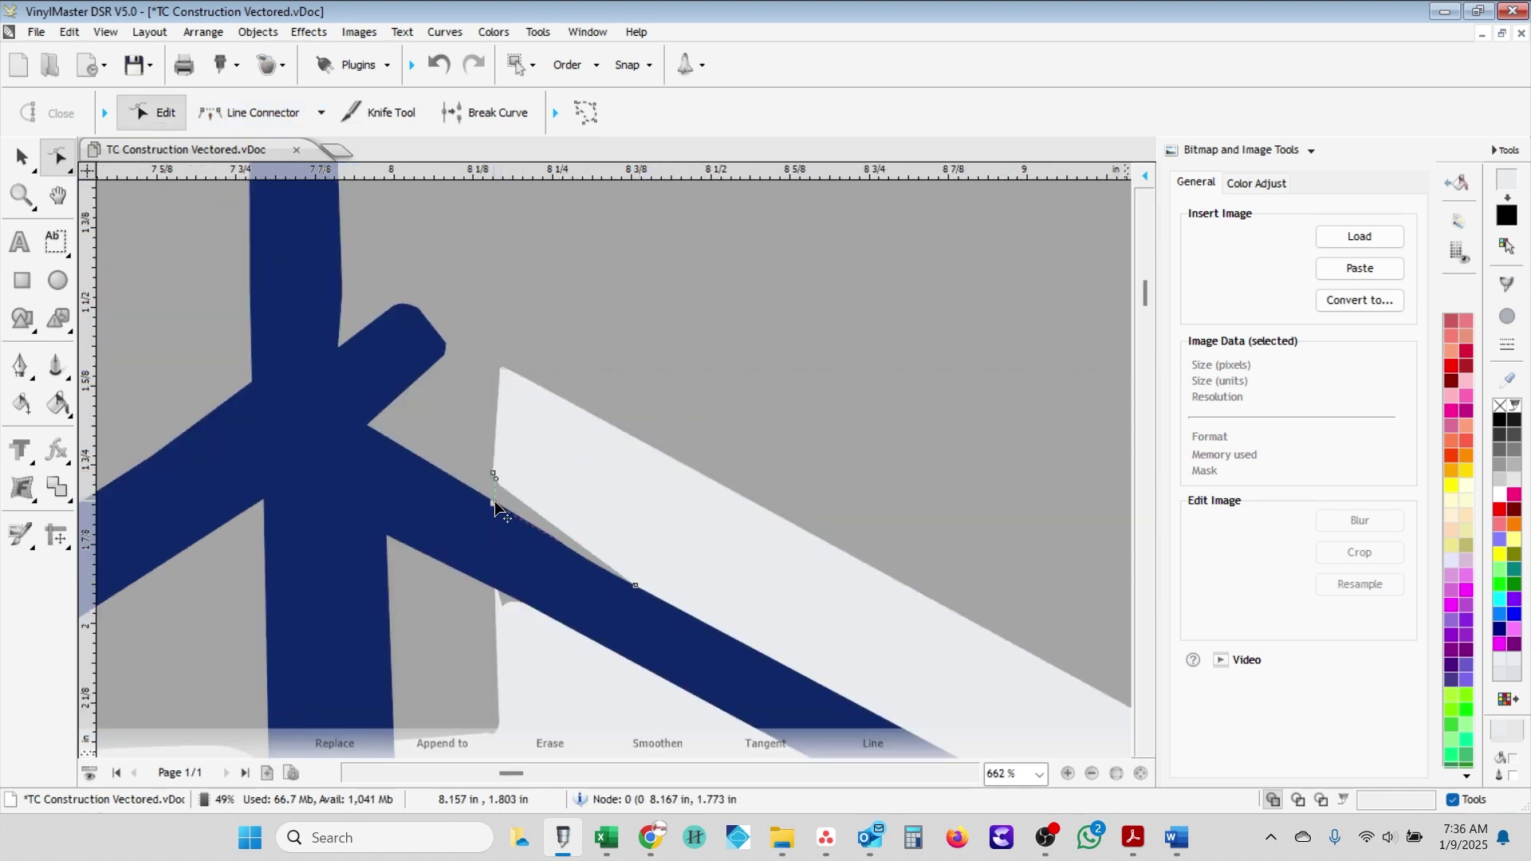
pyautogui.scroll(4, 495, 376)
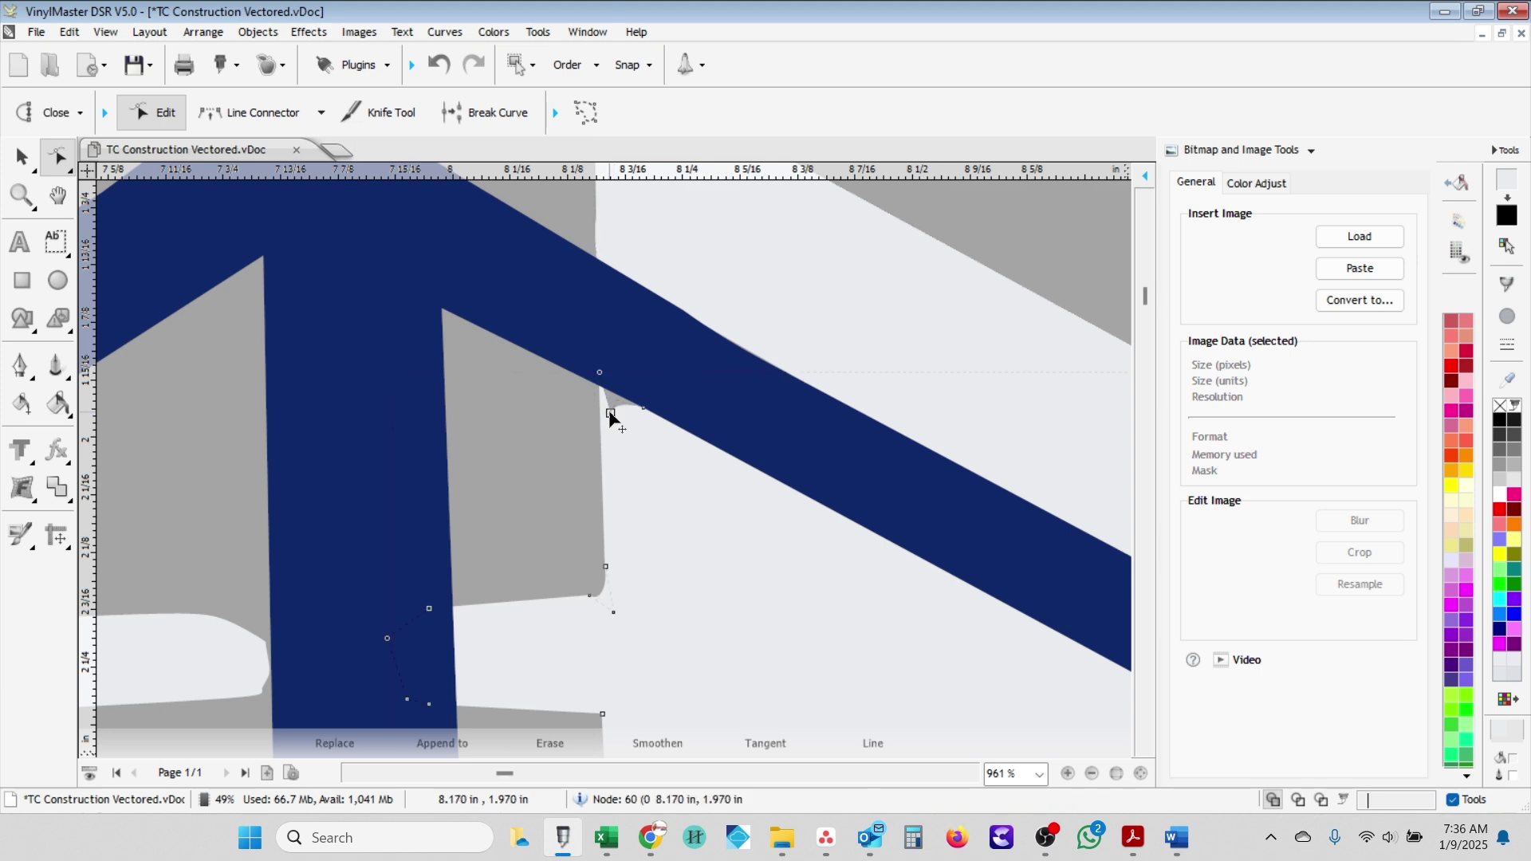
pyautogui.scroll(-15, 649, 430)
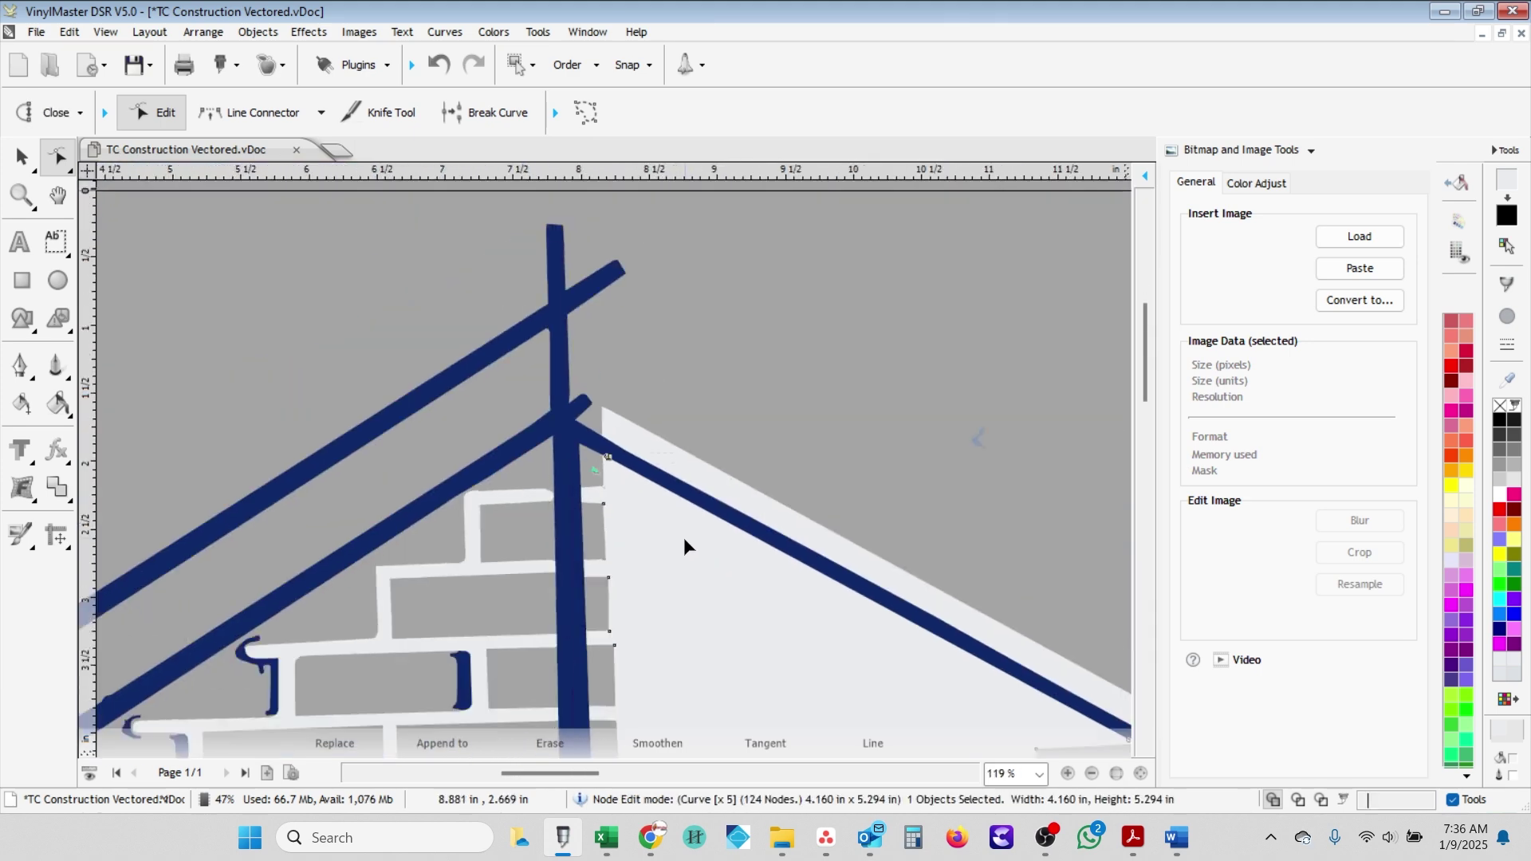
pyautogui.scroll(2, 520, 590)
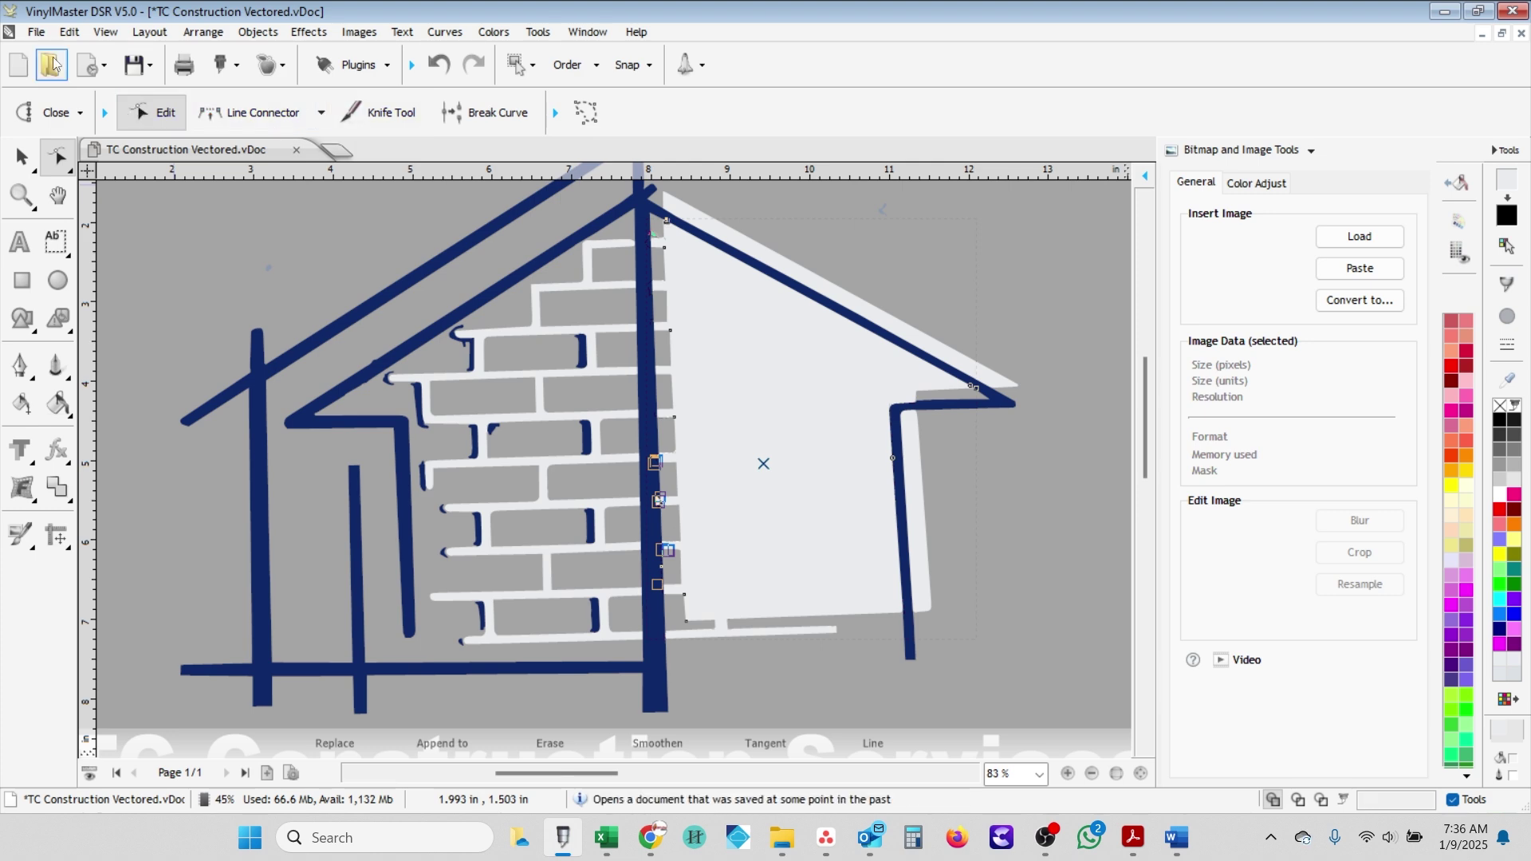
pyautogui.hotkey('ctrl', 's')
# - Delete two small stray curves inside the brick wall
pyautogui.press('space')
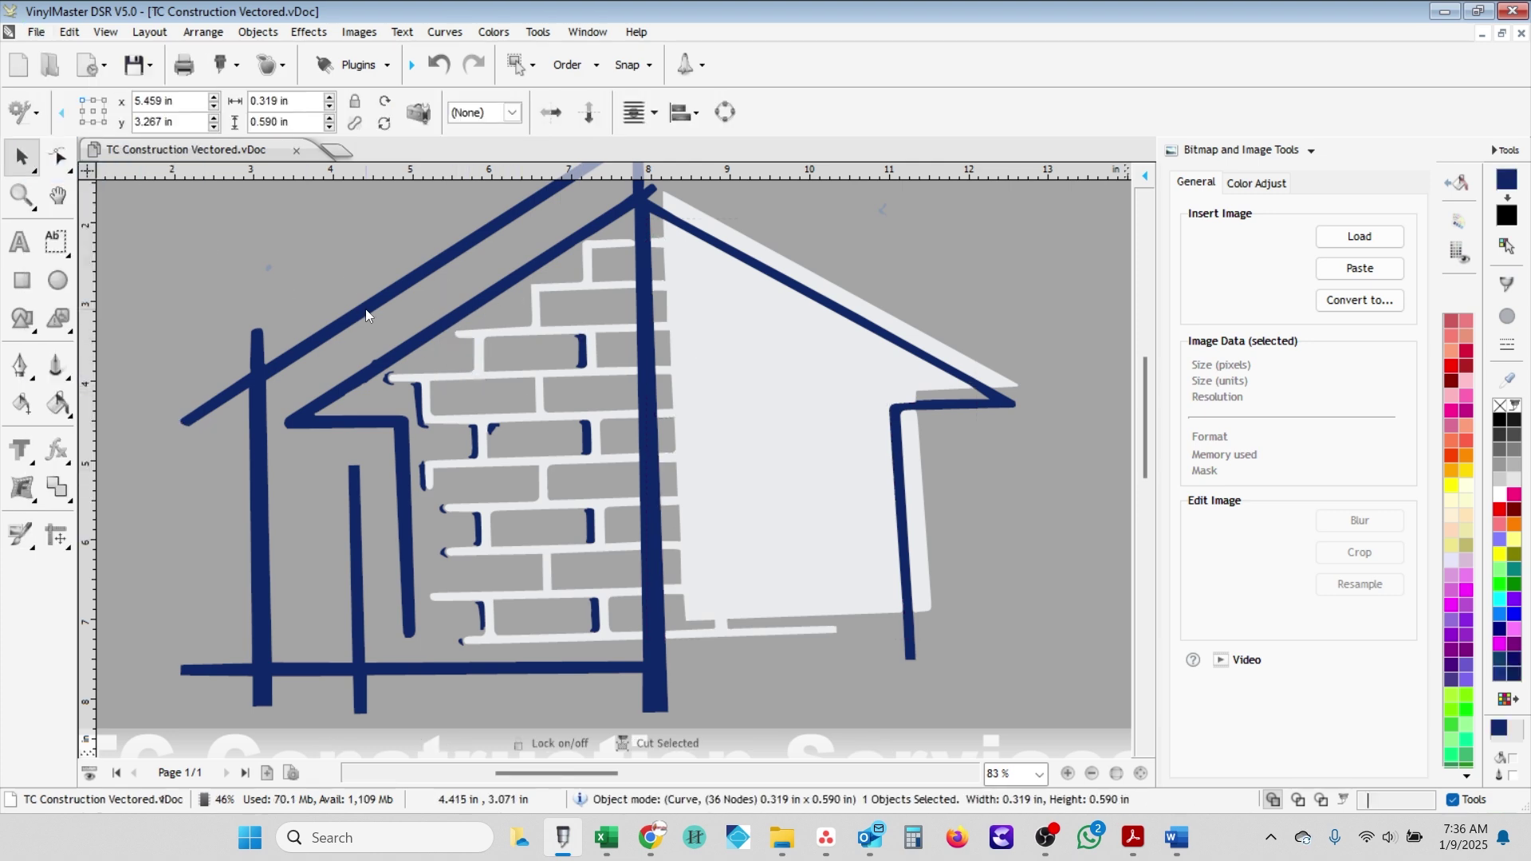
pyautogui.press('Escape')
pyautogui.scroll(1, 504, 456)
pyautogui.rightClick(529, 481)
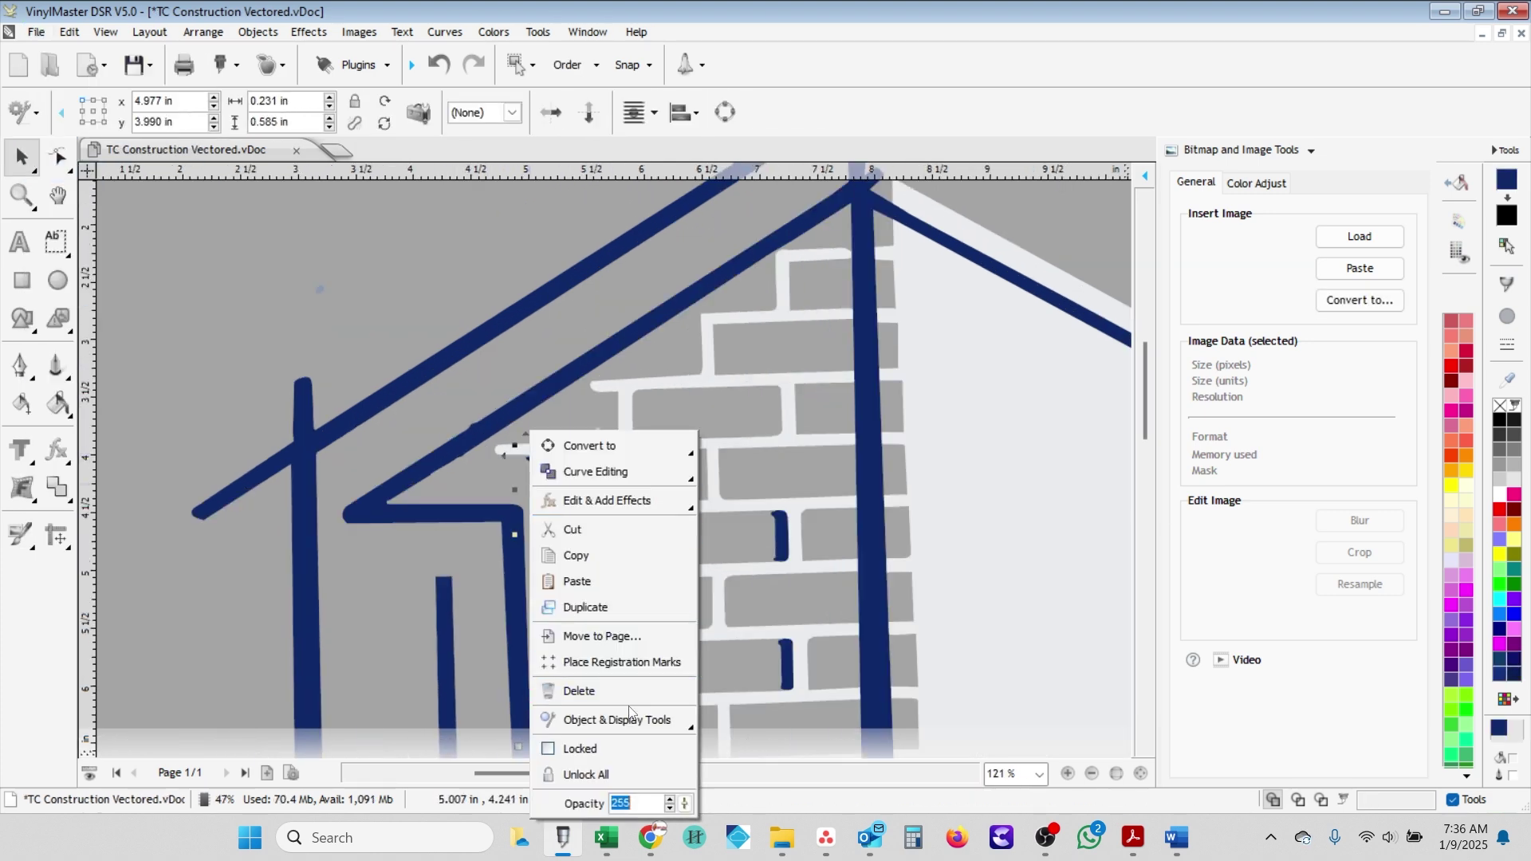
pyautogui.click(594, 688)
pyautogui.rightClick(615, 549)
pyautogui.click(638, 691)
pyautogui.rightClick(545, 590)
pyautogui.click(595, 691)
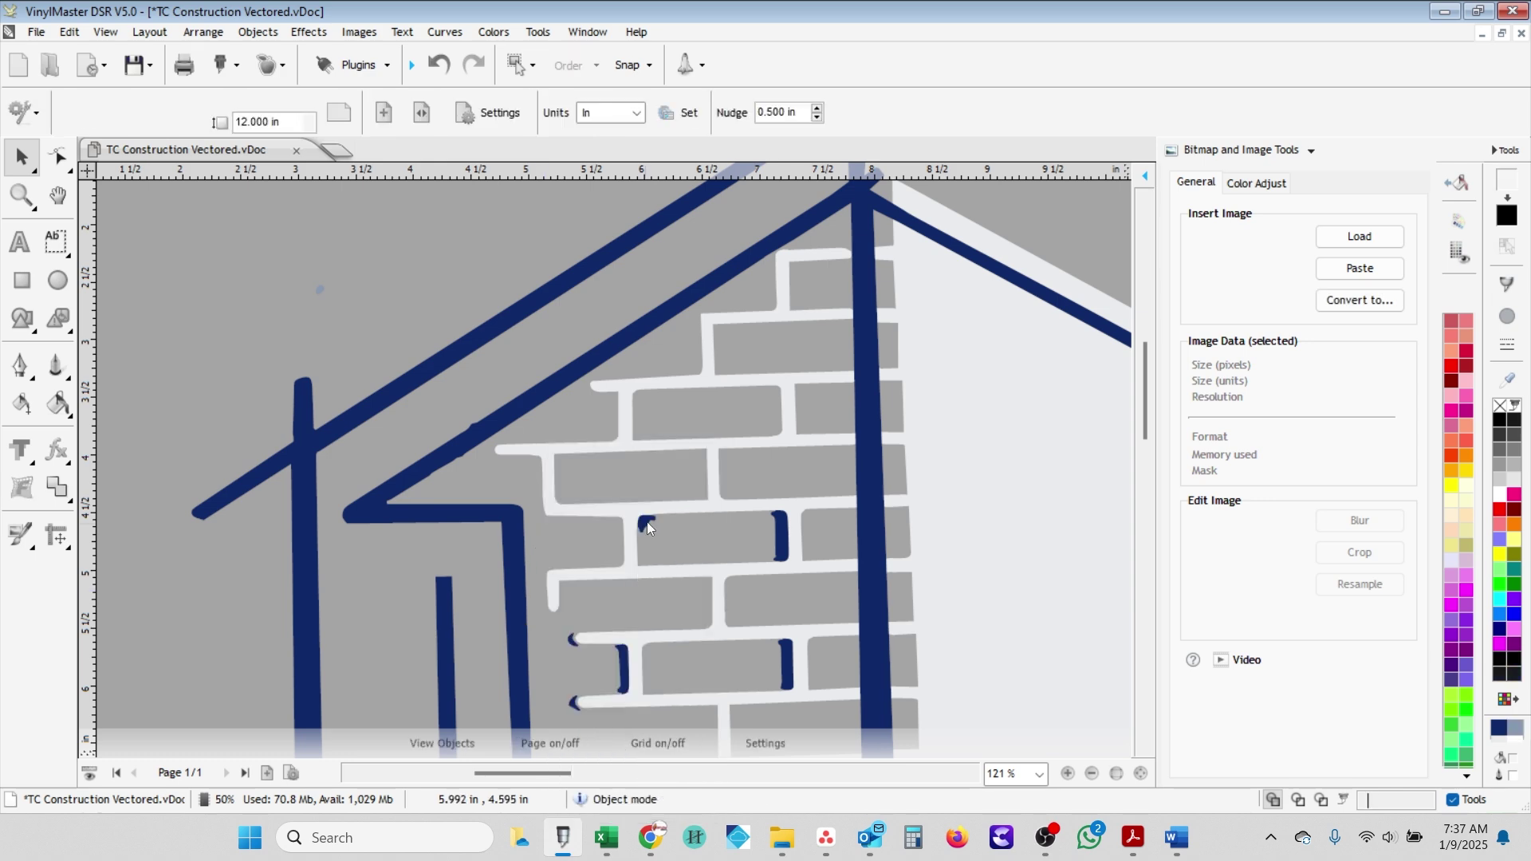
# - Delete three blue brick-slot slivers and select the remaining brick-slot piece
pyautogui.click(648, 521)
pyautogui.keyDown('shift'); pyautogui.click(777, 531); pyautogui.keyUp('shift')
pyautogui.keyDown('shift'); pyautogui.click(619, 665); pyautogui.keyUp('shift')
pyautogui.rightClick(573, 700)
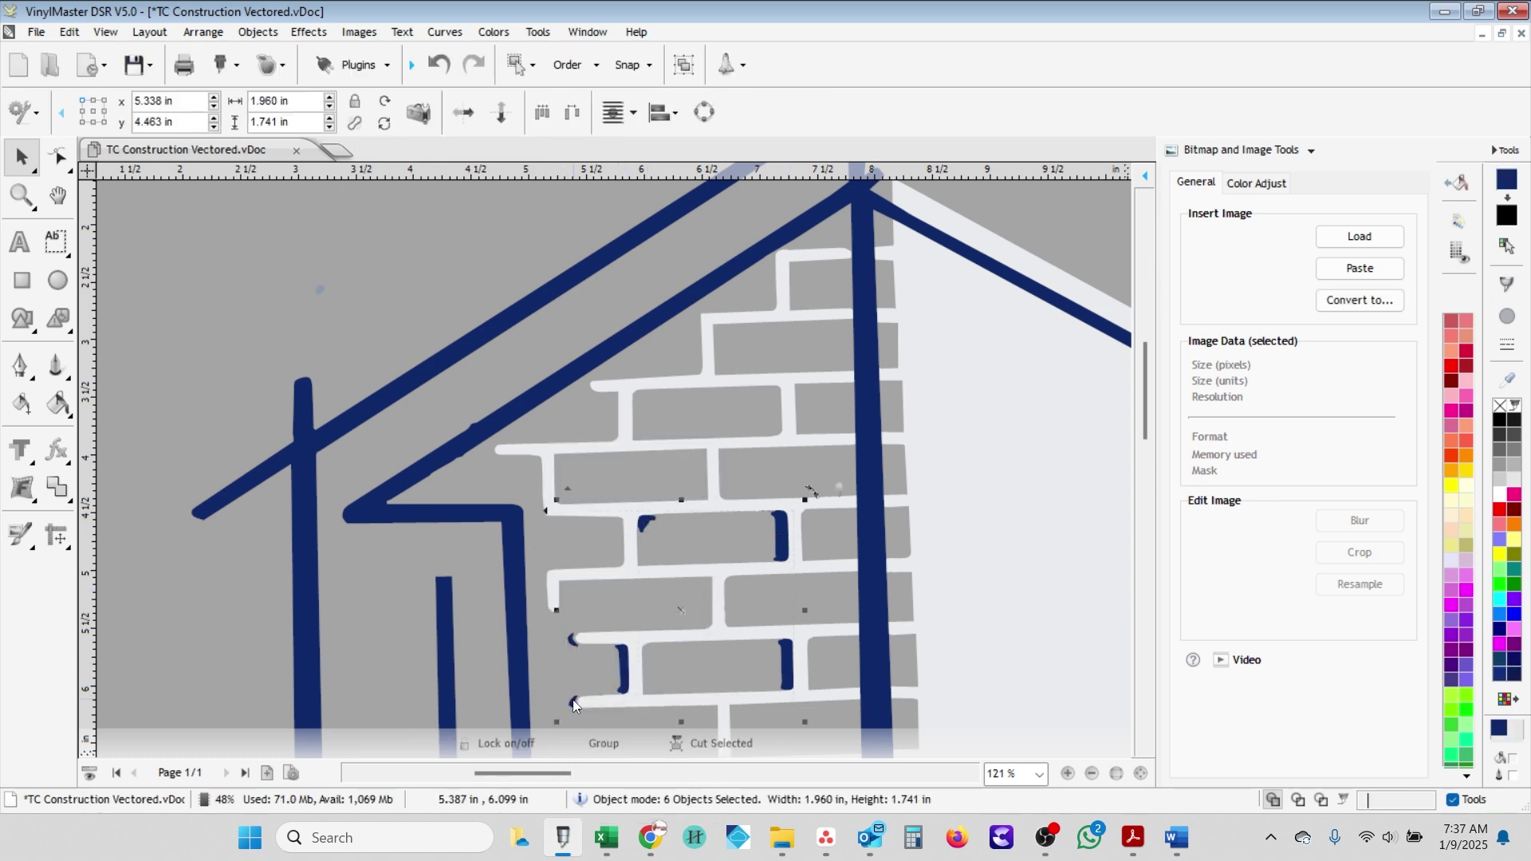
pyautogui.click(672, 659)
pyautogui.scroll(-2, 696, 667)
pyautogui.scroll(1, 658, 446)
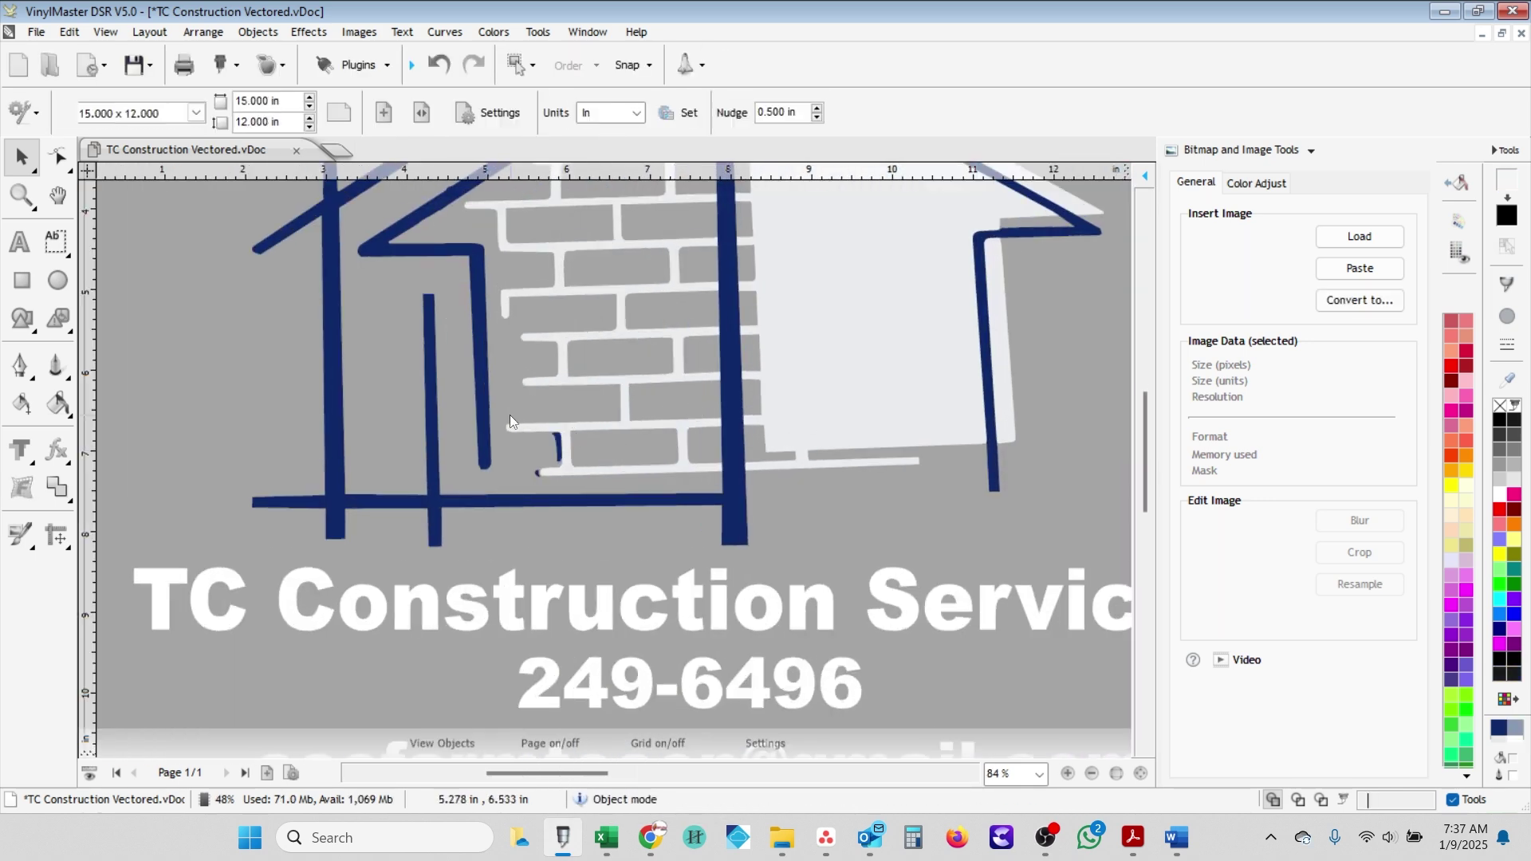
pyautogui.click(562, 443)
# - Delete the leftover brick-slot piece and nudge the blue reference photo beside the logo
pyautogui.press('Delete')
pyautogui.scroll(-3, 622, 477)
pyautogui.scroll(-2, 622, 477)
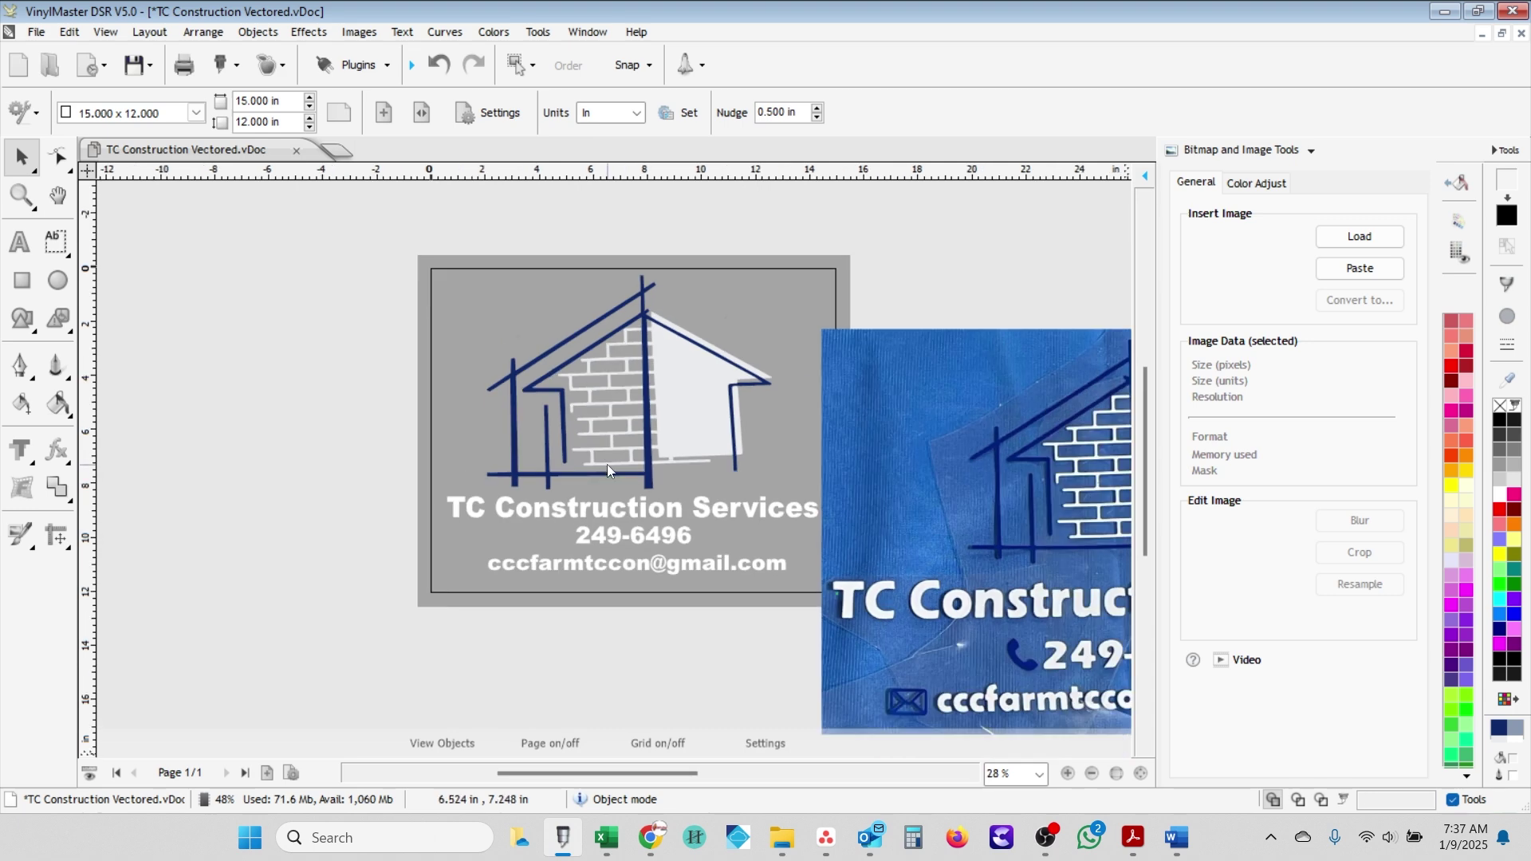
pyautogui.scroll(1, 648, 497)
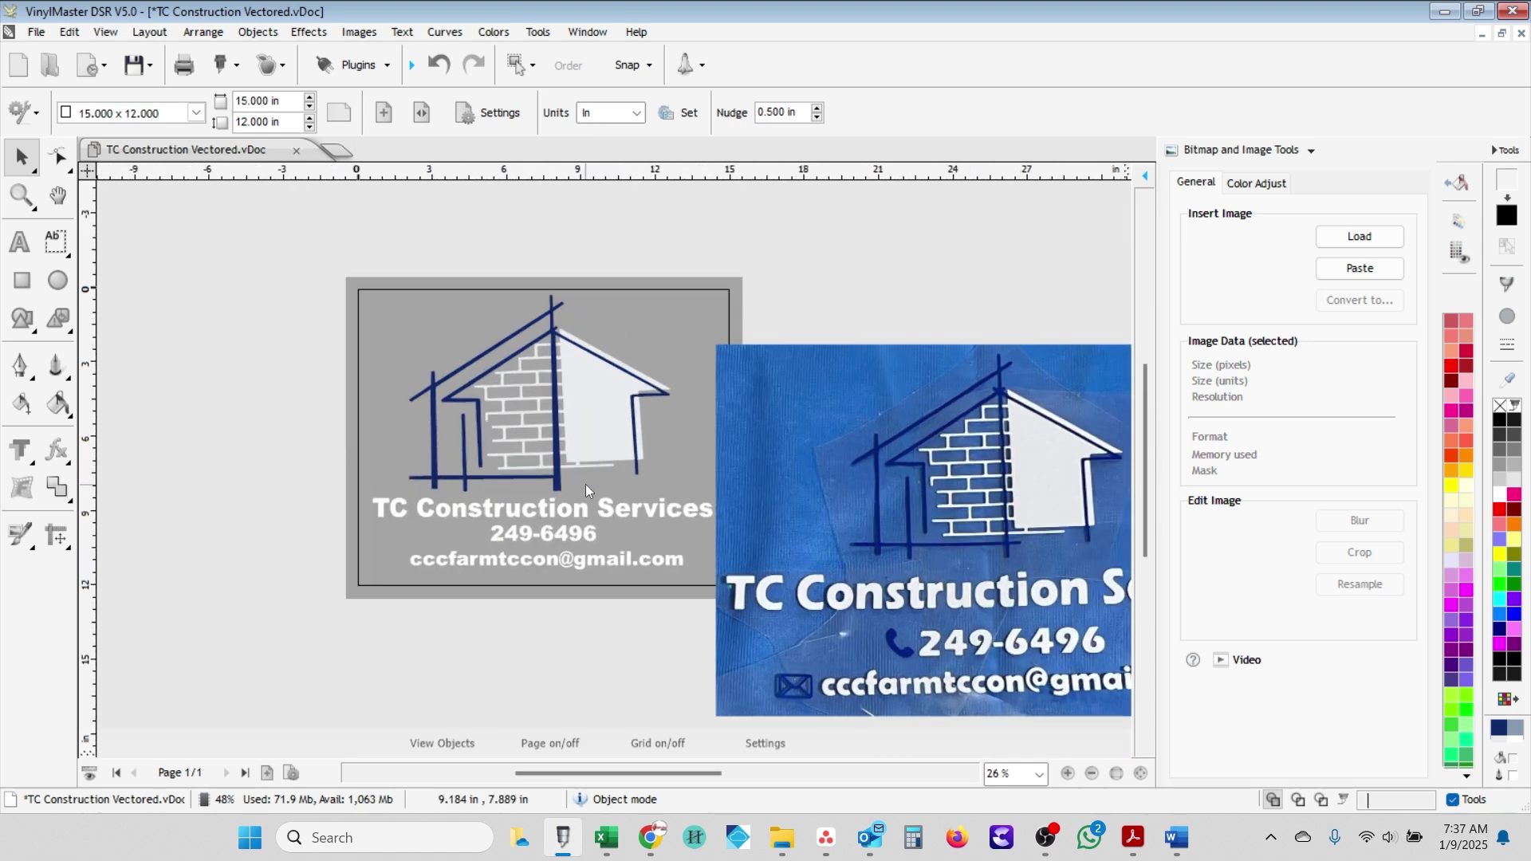
pyautogui.scroll(-1, 578, 482)
pyautogui.moveTo(772, 439); pyautogui.dragTo(785, 448)
pyautogui.scroll(2, 578, 444)
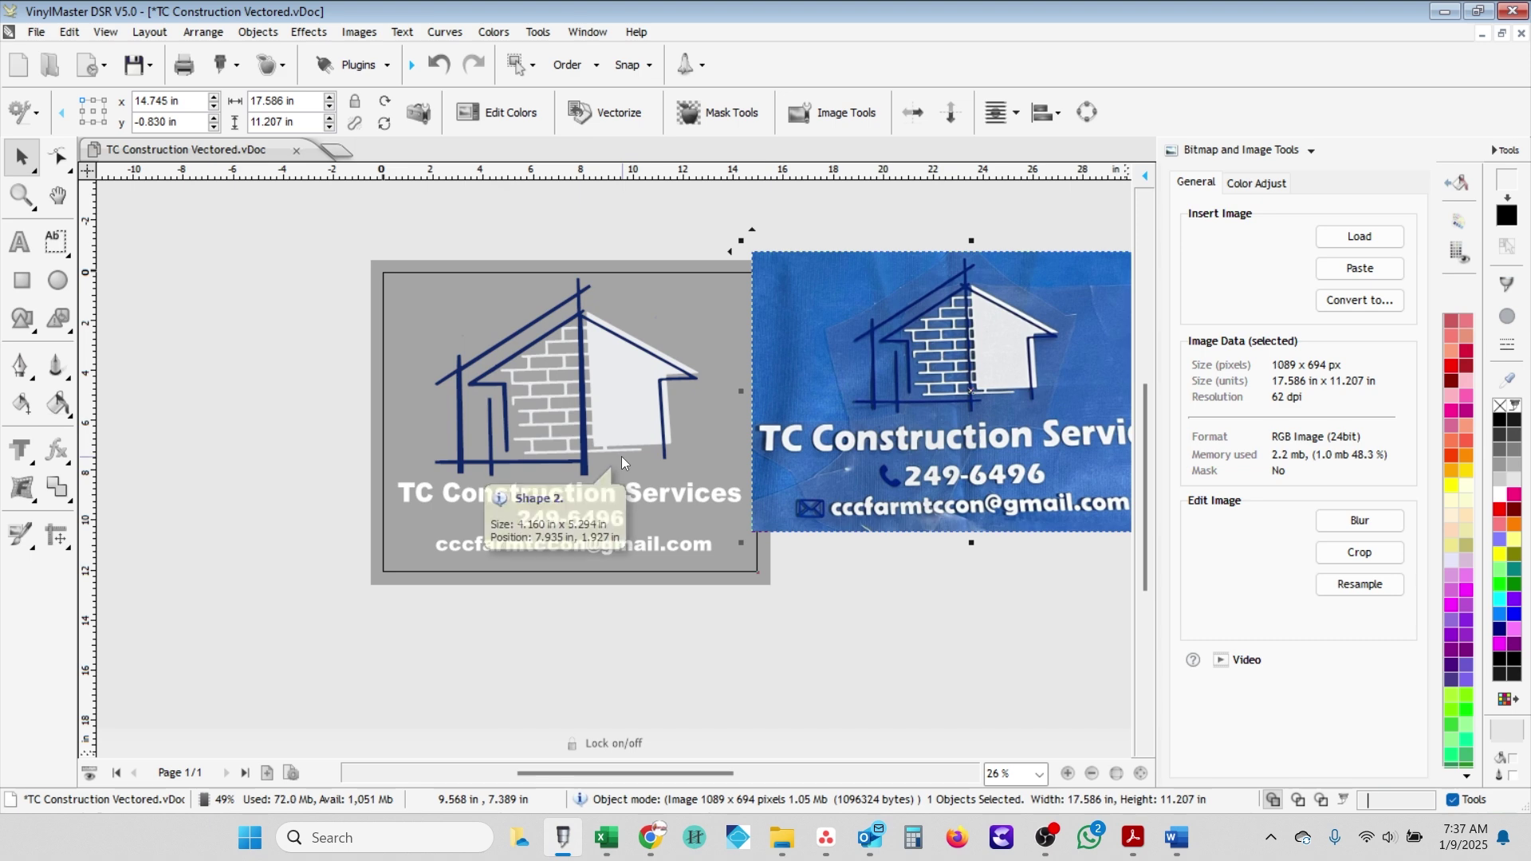
pyautogui.scroll(-1, 620, 456)
# - Select all the traced logo pieces and group them together
pyautogui.moveTo(401, 252); pyautogui.dragTo(700, 474)
pyautogui.scroll(3, 670, 380)
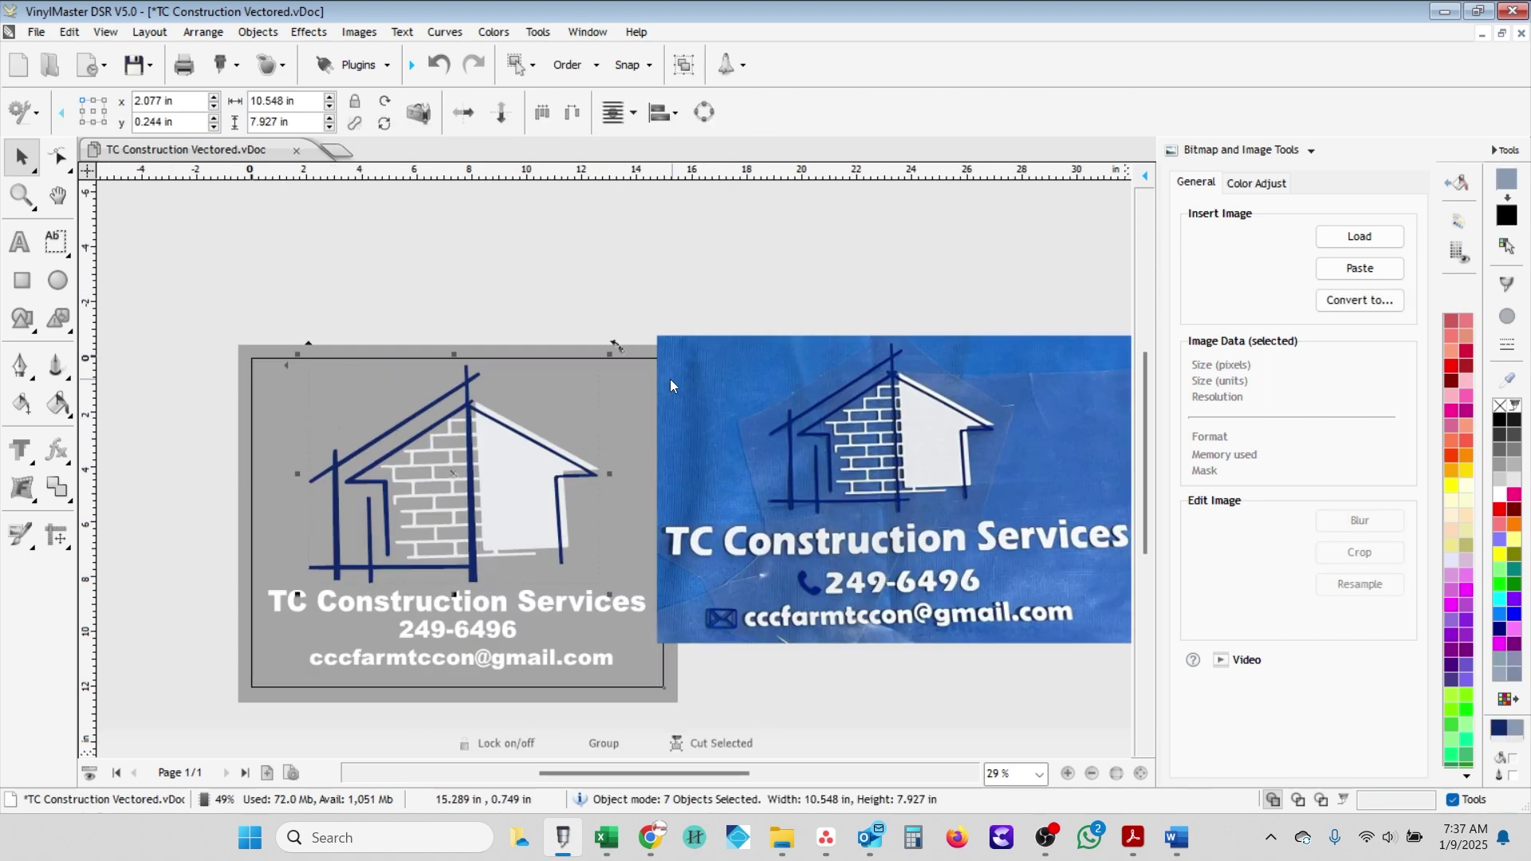
pyautogui.rightClick(363, 447)
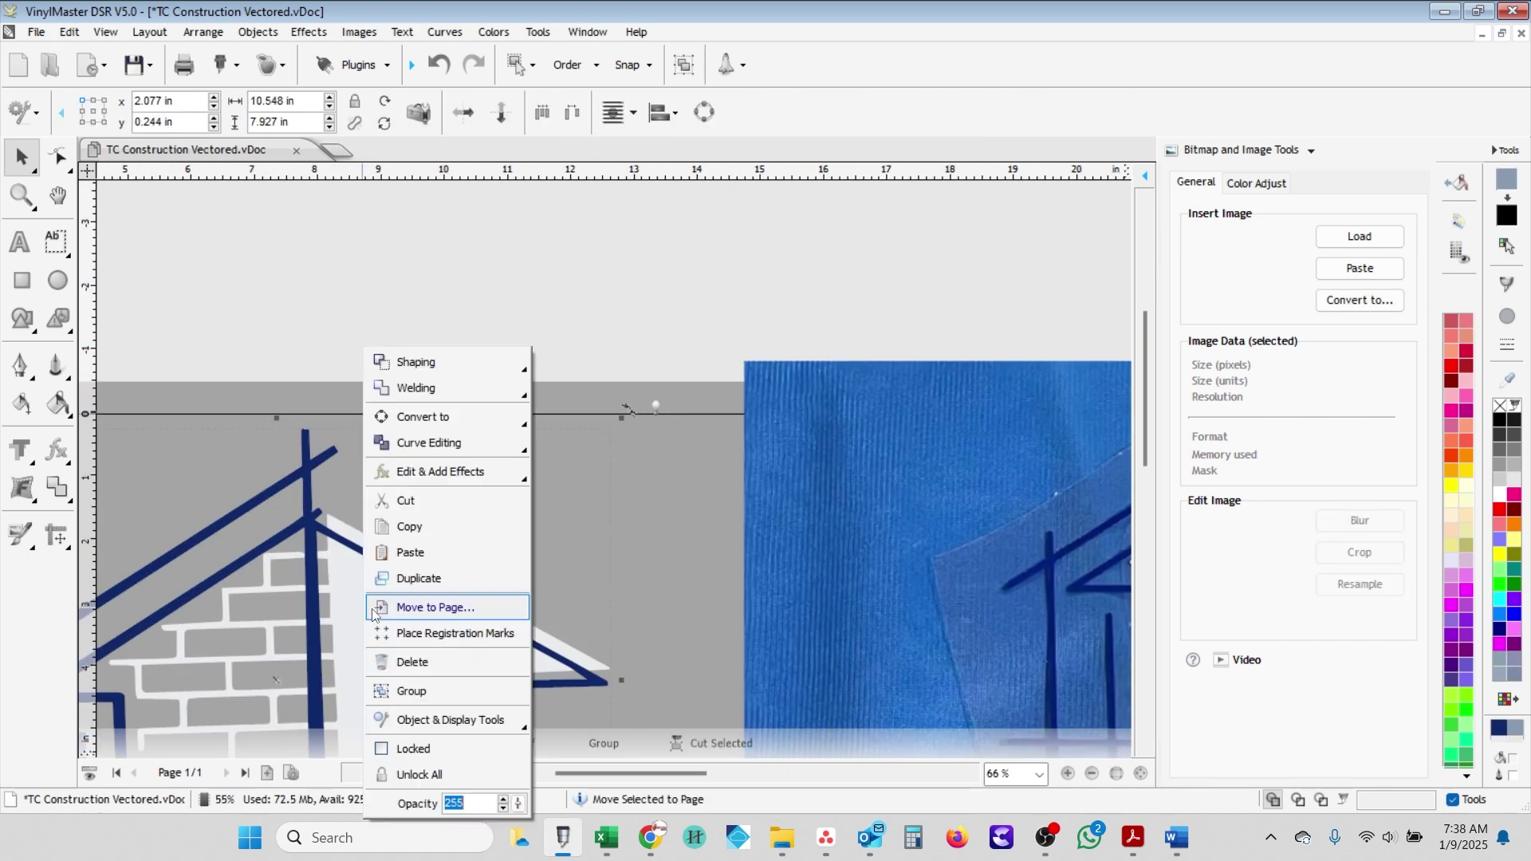
pyautogui.click(430, 689)
pyautogui.rightClick(626, 412)
pyautogui.moveTo(466, 720)
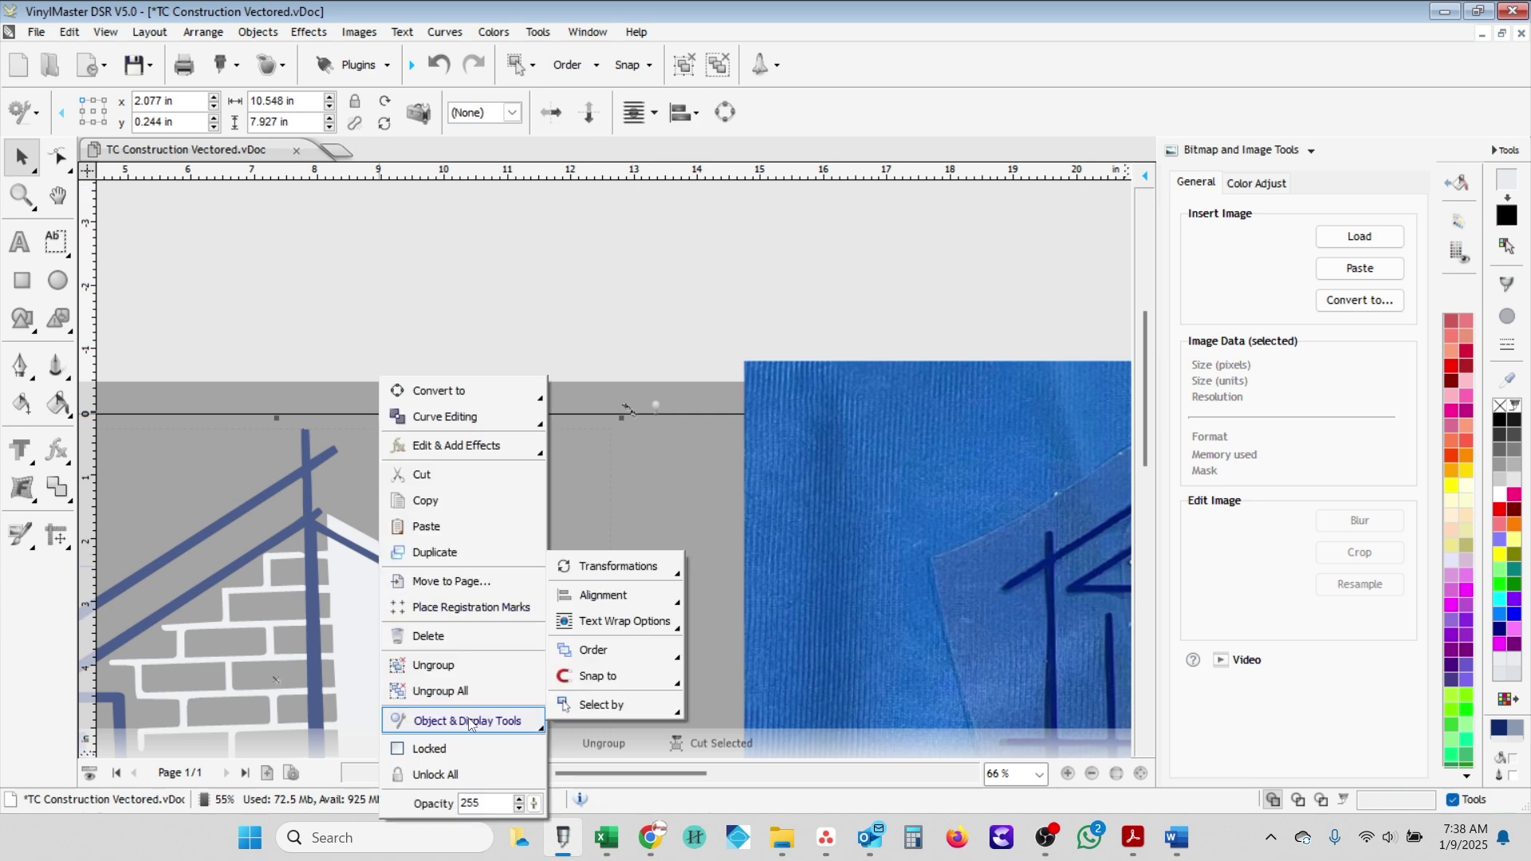
pyautogui.moveTo(630, 572)
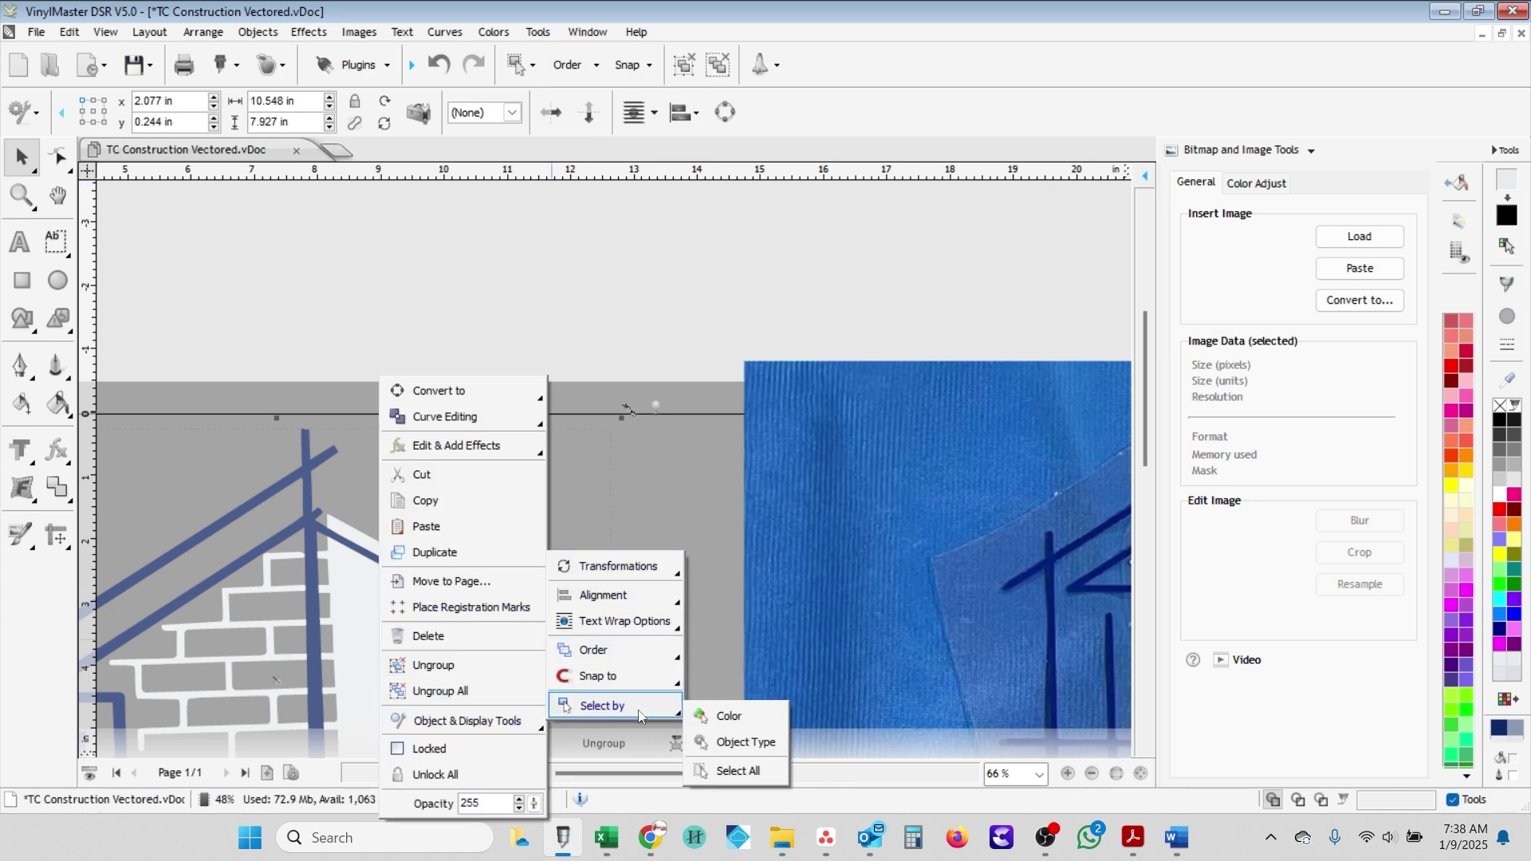
pyautogui.click(514, 355)
# - Move the reference photo further right and ungroup the house logo into separate pieces
pyautogui.scroll(-5, 598, 462)
pyautogui.scroll(1, 571, 483)
pyautogui.moveTo(787, 450); pyautogui.dragTo(913, 455)
pyautogui.click(576, 461)
pyautogui.scroll(2, 550, 461)
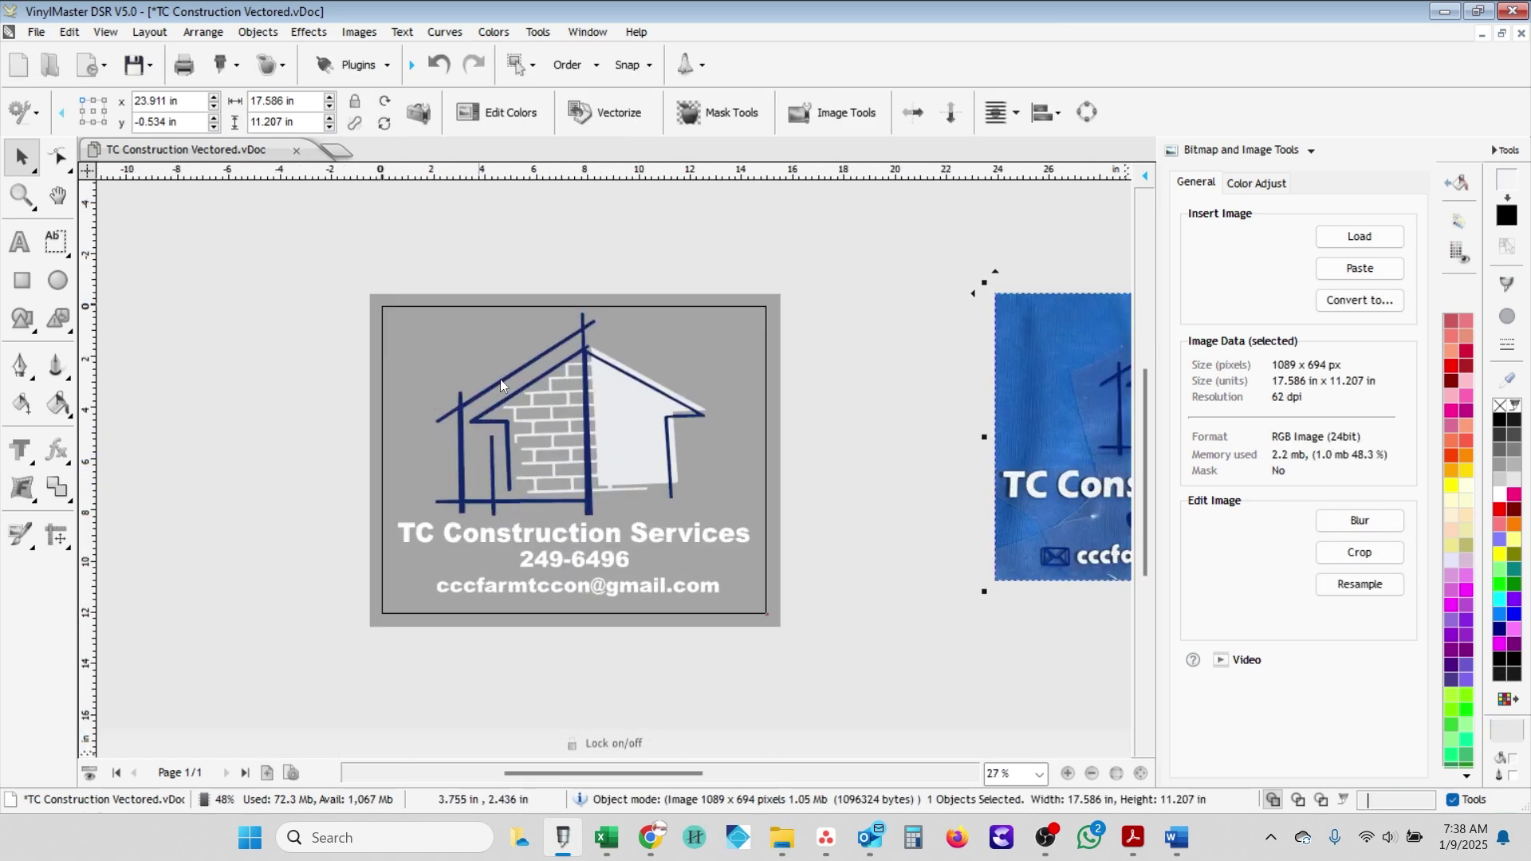
pyautogui.rightClick(520, 380)
pyautogui.click(590, 660)
pyautogui.click(490, 32)
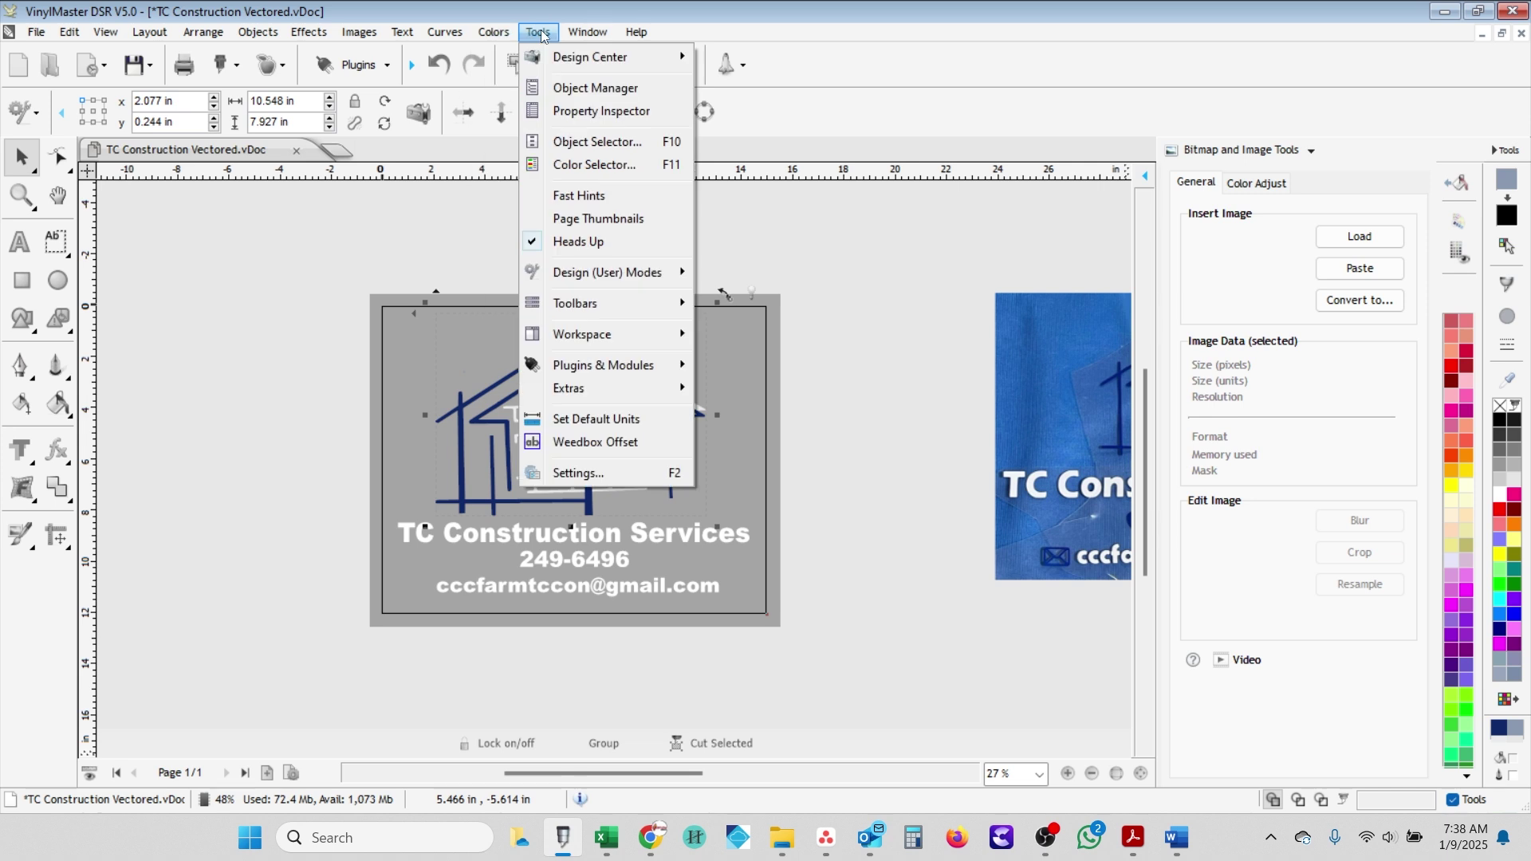
# - Select the light grey objects by fill colour and fill the house pieces white
pyautogui.click(575, 164)
pyautogui.click(1238, 183)
pyautogui.click(1197, 182)
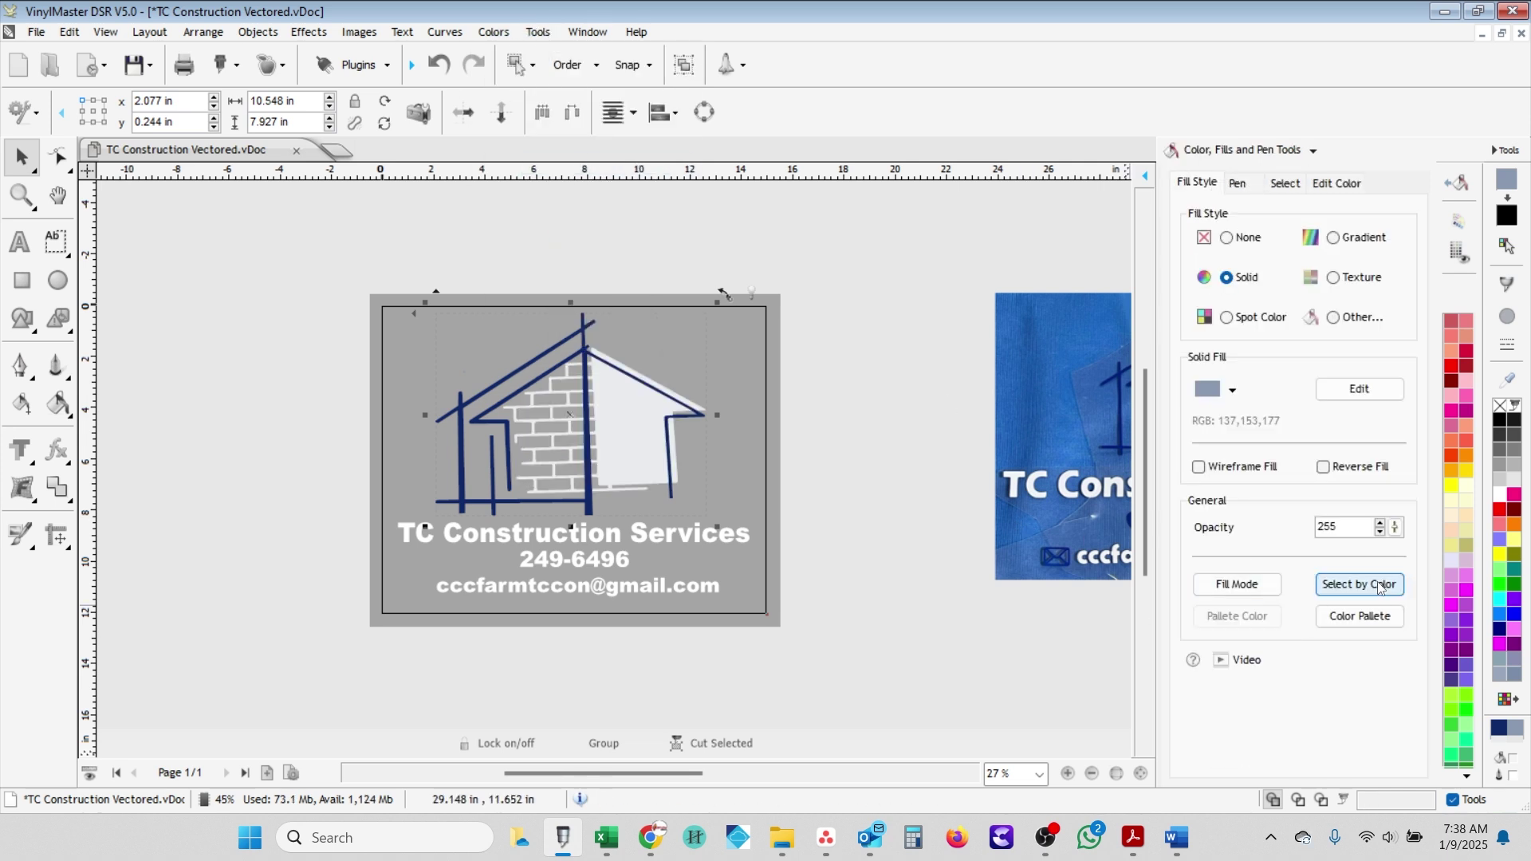
pyautogui.click(1360, 585)
pyautogui.click(793, 603)
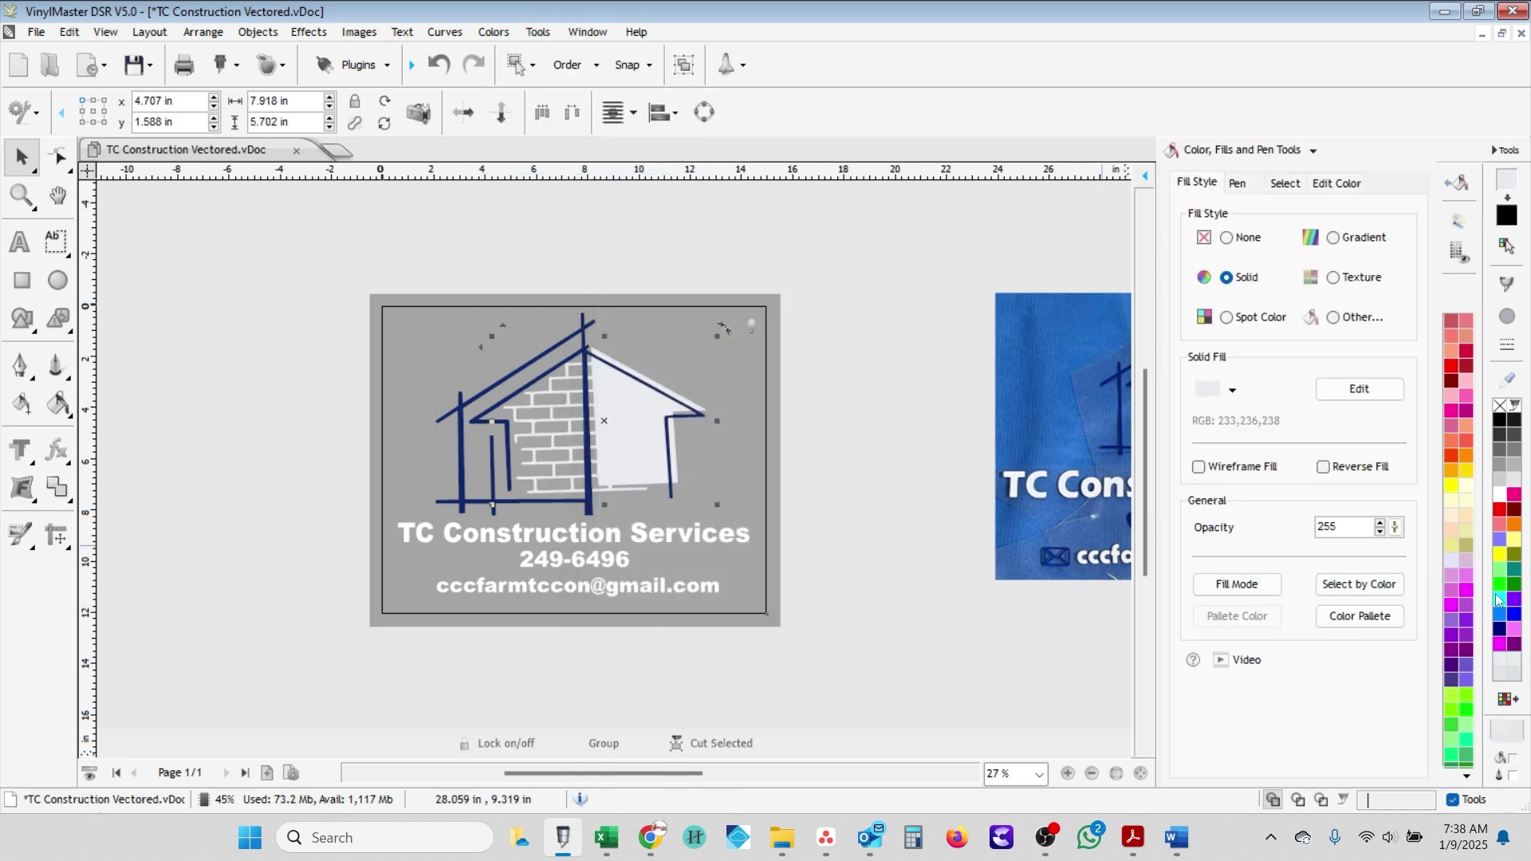
pyautogui.click(1498, 599)
pyautogui.click(1465, 606)
pyautogui.click(1452, 461)
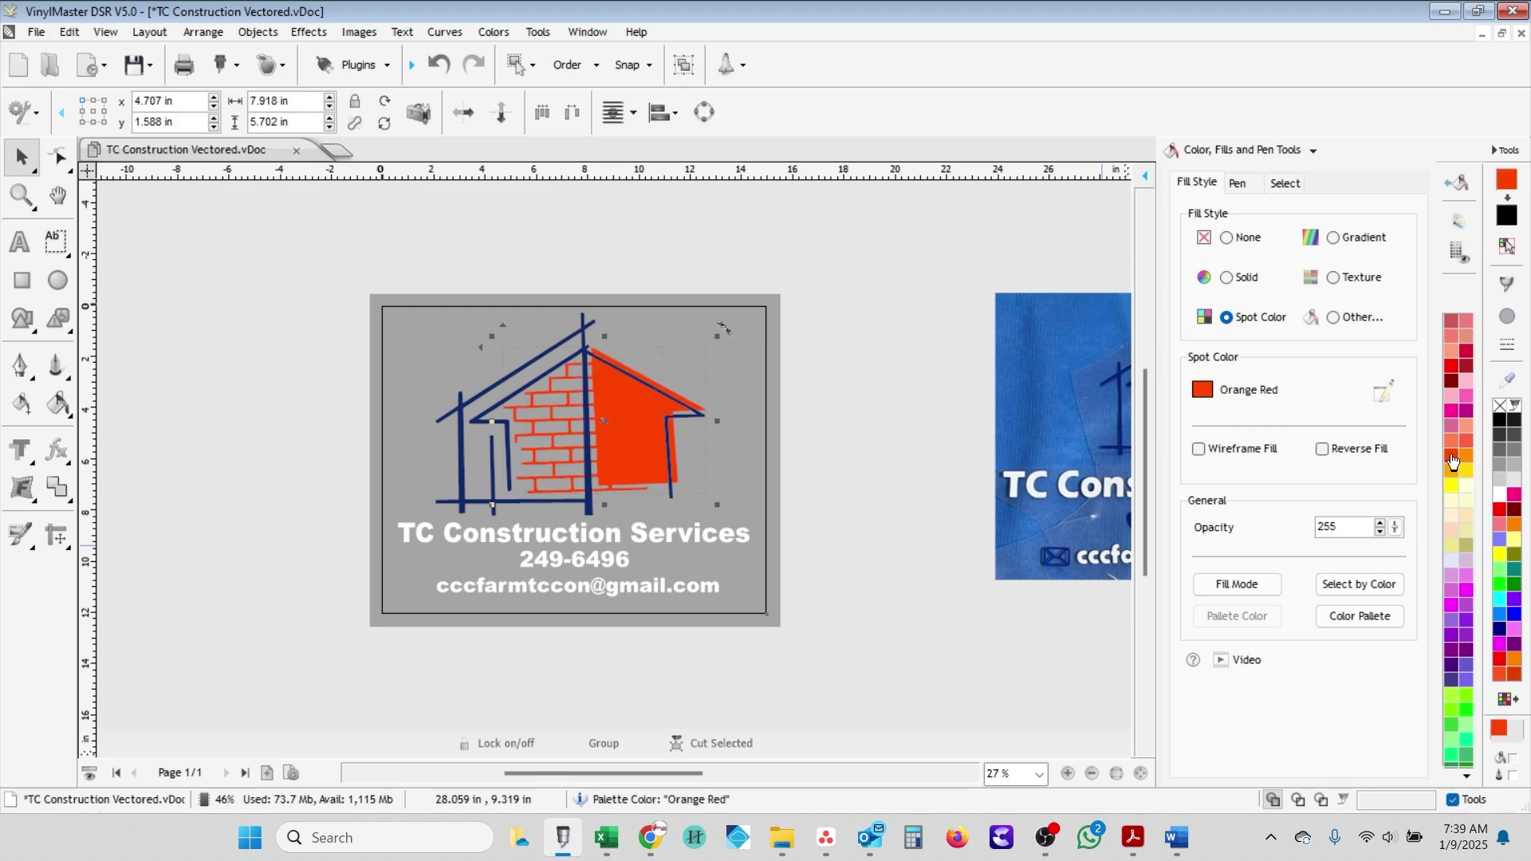
pyautogui.click(1499, 494)
# - Select the grey 137,153,177 background objects by fill colour
pyautogui.click(426, 278)
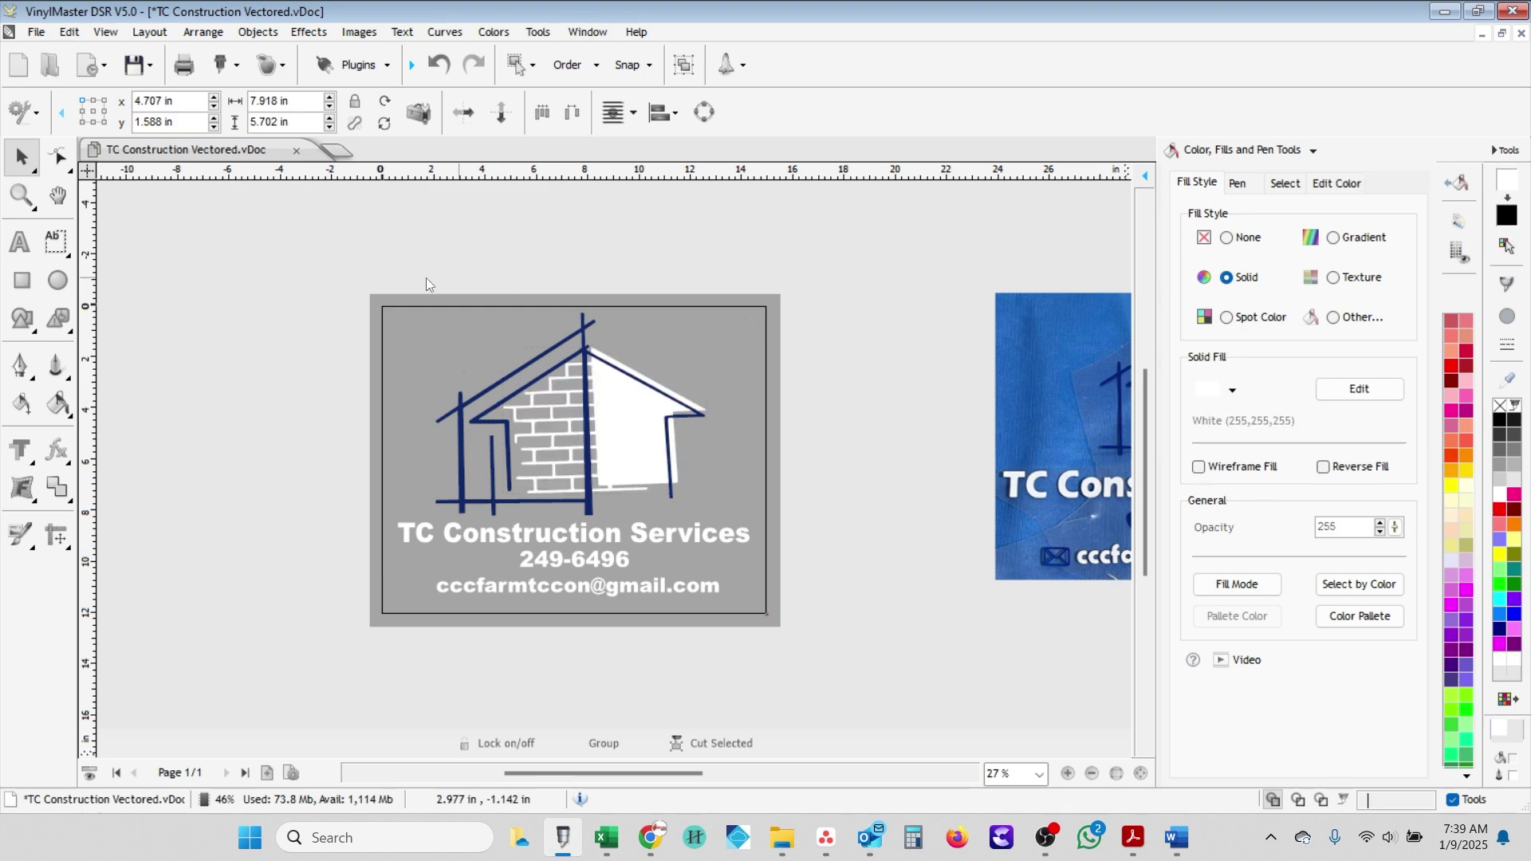
pyautogui.click(739, 521)
pyautogui.click(1320, 588)
pyautogui.click(609, 342)
pyautogui.click(822, 601)
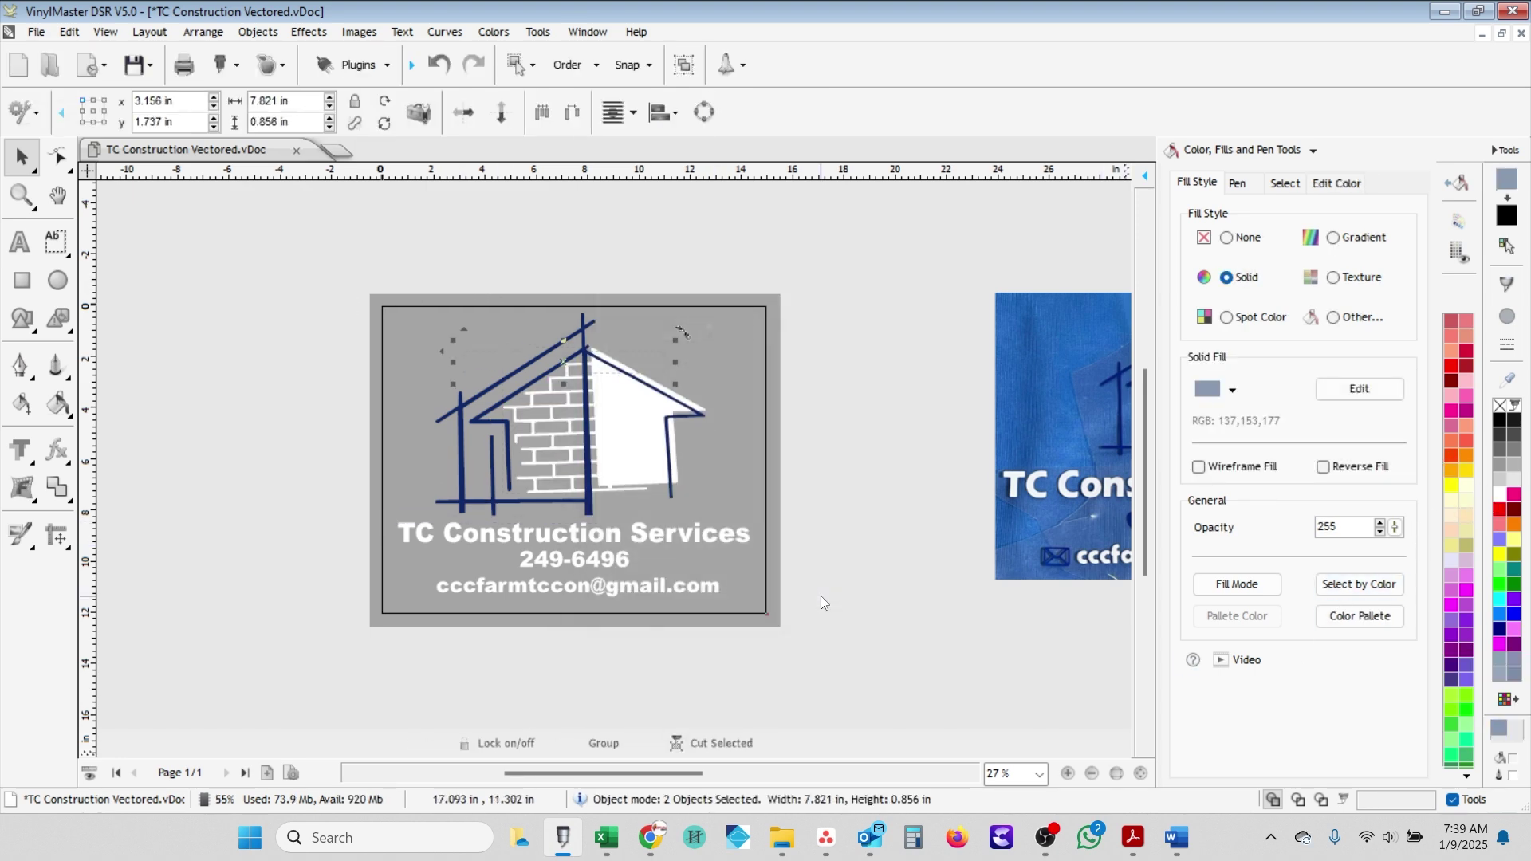
pyautogui.scroll(3, 630, 369)
pyautogui.scroll(-3, 659, 458)
pyautogui.scroll(3, 197, 462)
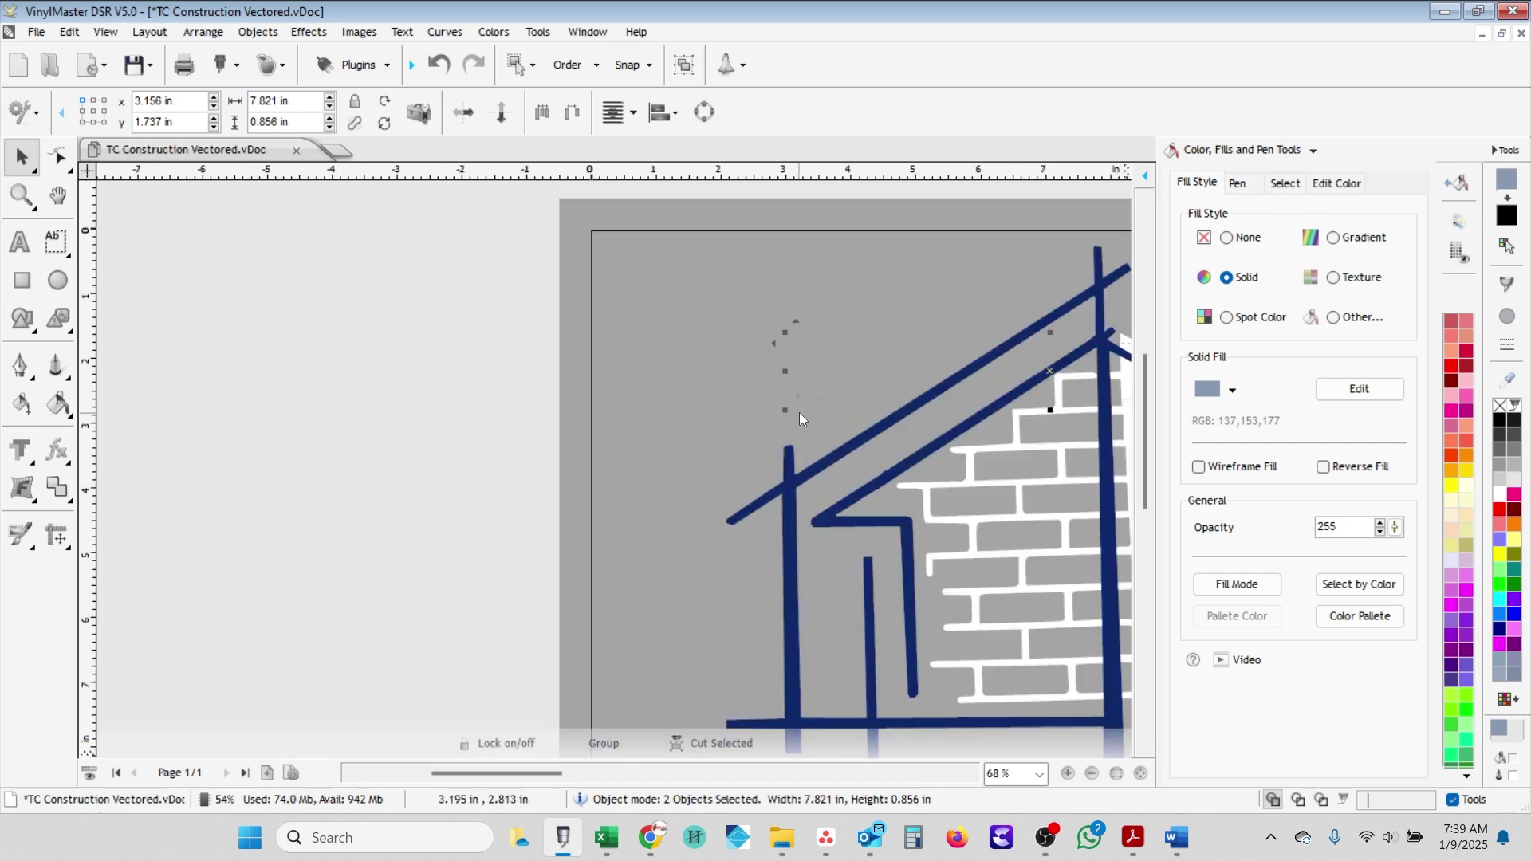
pyautogui.click(799, 413)
pyautogui.scroll(-3, 799, 413)
# - Select the TC Construction Services text and lock the phone number text in place
pyautogui.click(847, 519)
pyautogui.moveTo(887, 661); pyautogui.dragTo(598, 562)
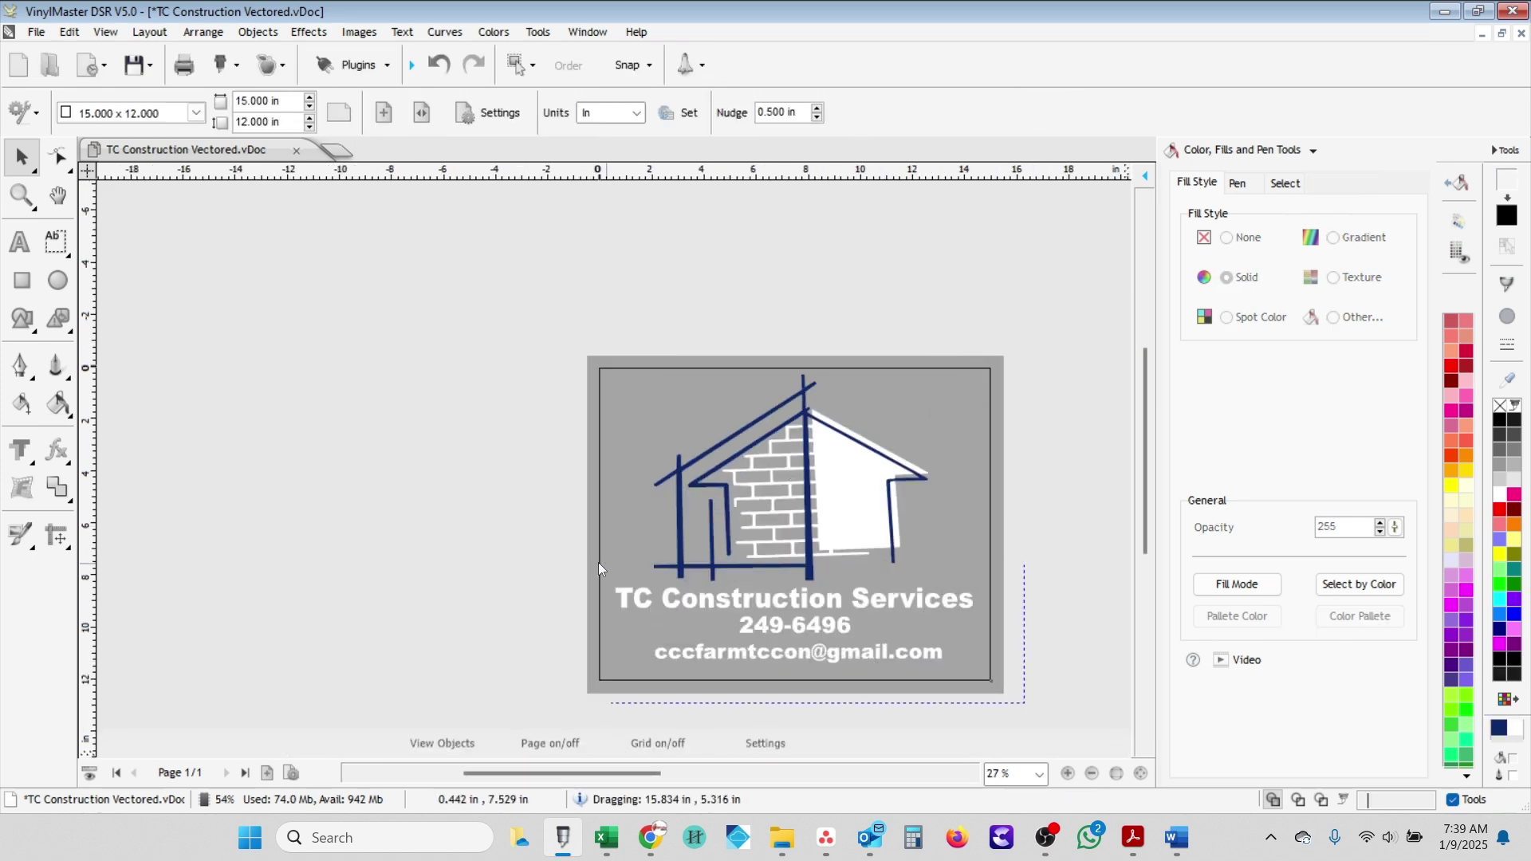
pyautogui.rightClick(673, 595)
pyautogui.click(855, 657)
pyautogui.rightClick(842, 626)
pyautogui.click(843, 625)
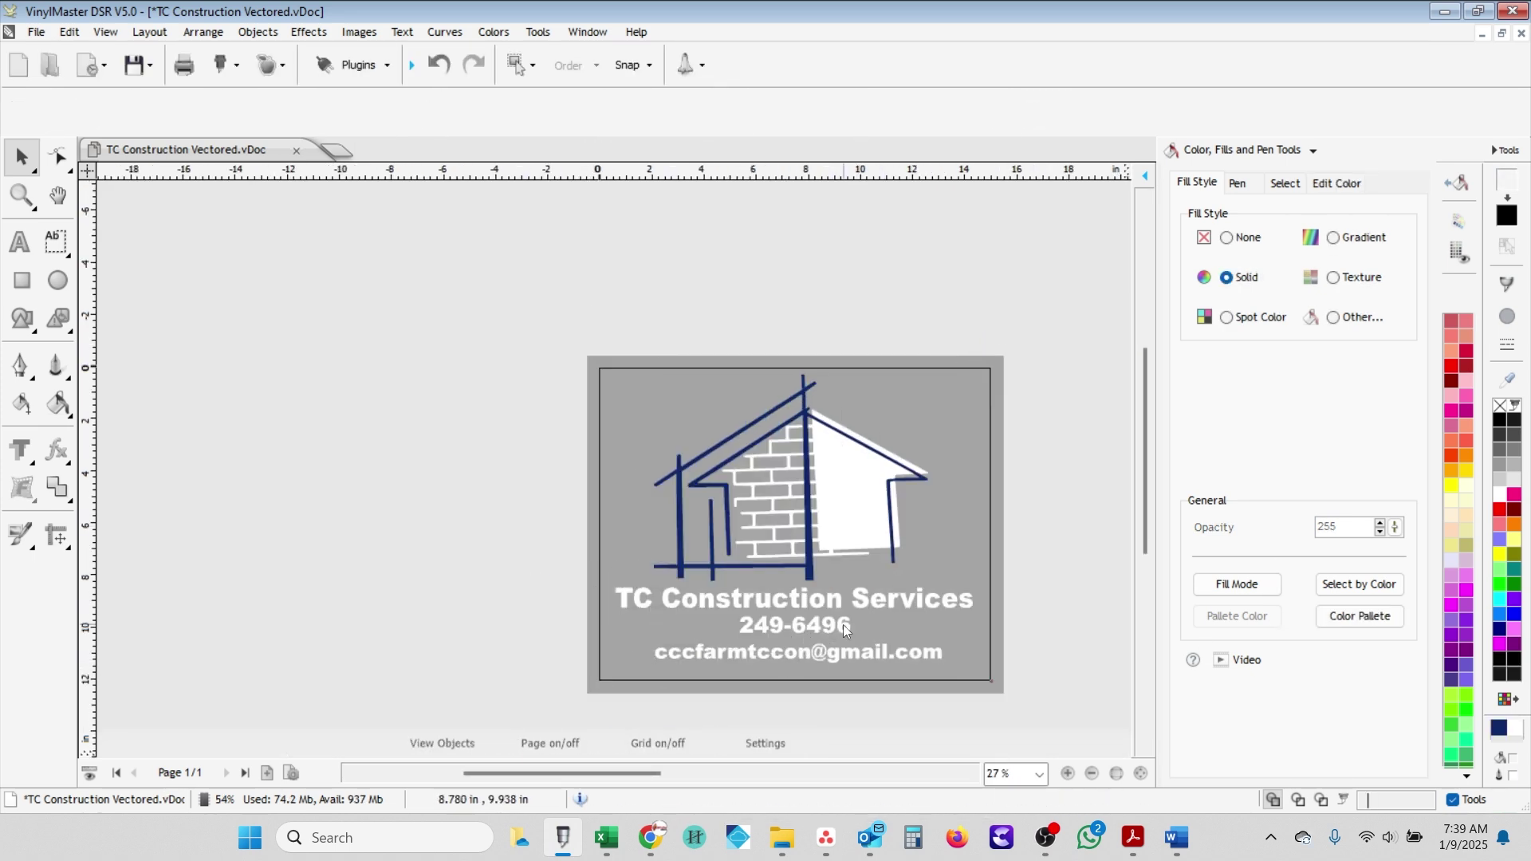
pyautogui.rightClick(845, 624)
pyautogui.click(858, 751)
# - Select all white objects by colour and fill them Manila Yellow
pyautogui.click(1360, 586)
pyautogui.click(625, 349)
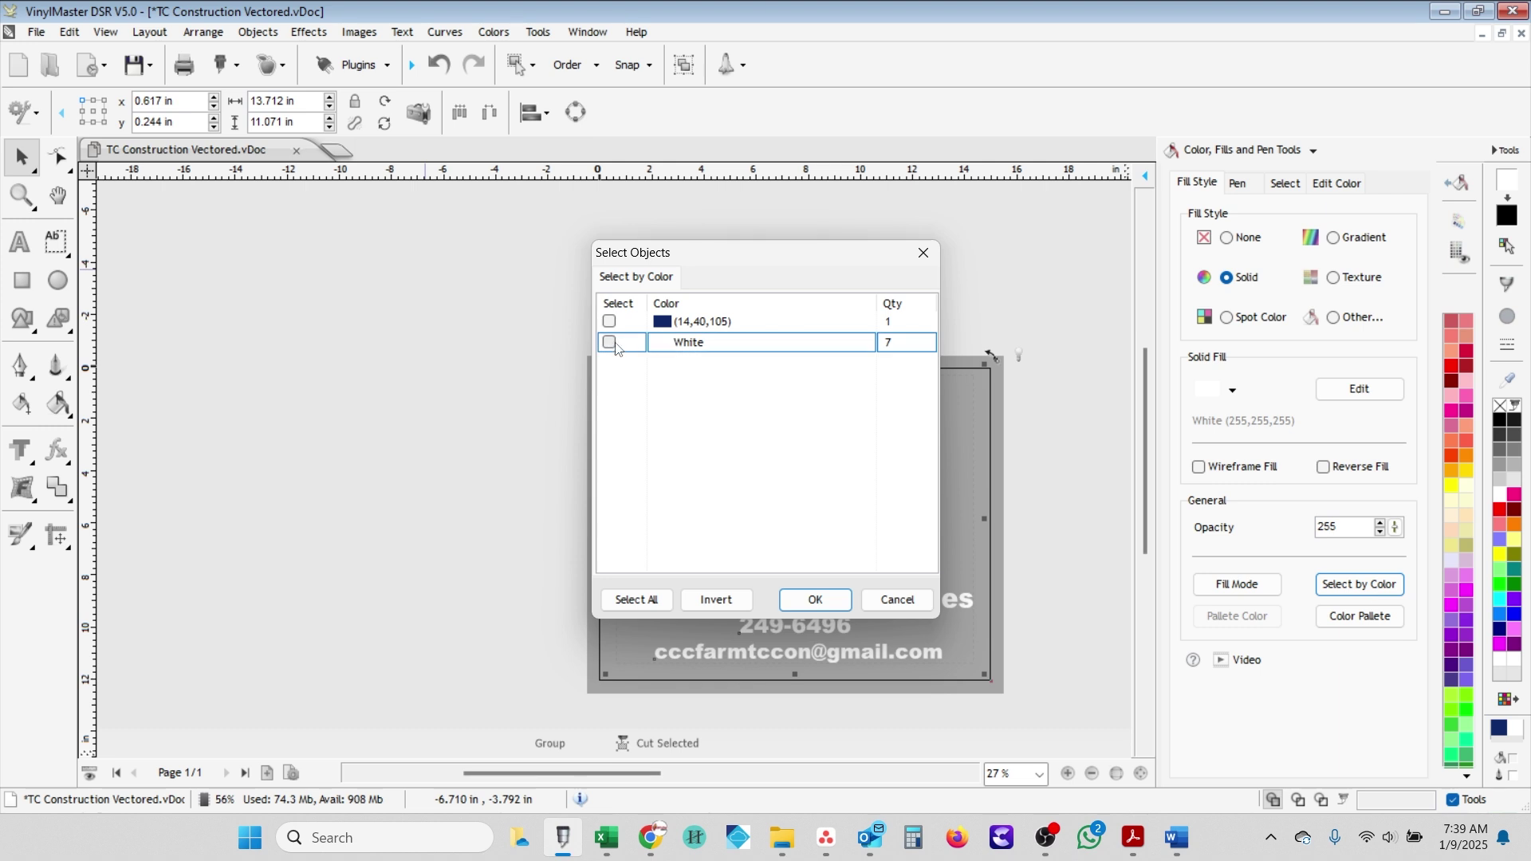
pyautogui.click(810, 598)
pyautogui.click(1514, 540)
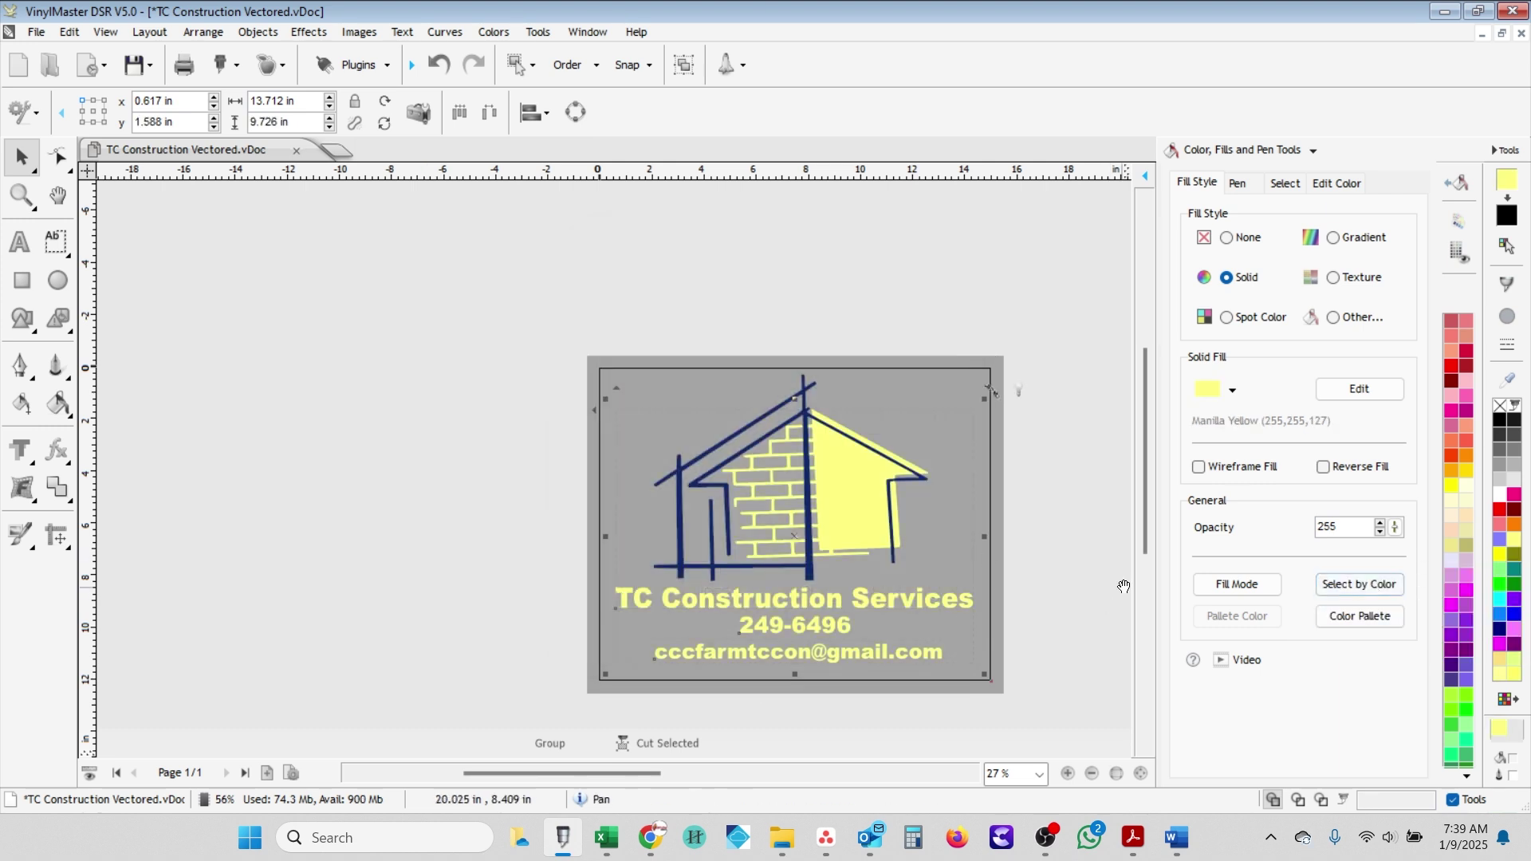
# - Select the dark navy line objects by colour and recolour them purple
pyautogui.moveTo(1091, 716); pyautogui.dragTo(424, 197)
pyautogui.press('Return')
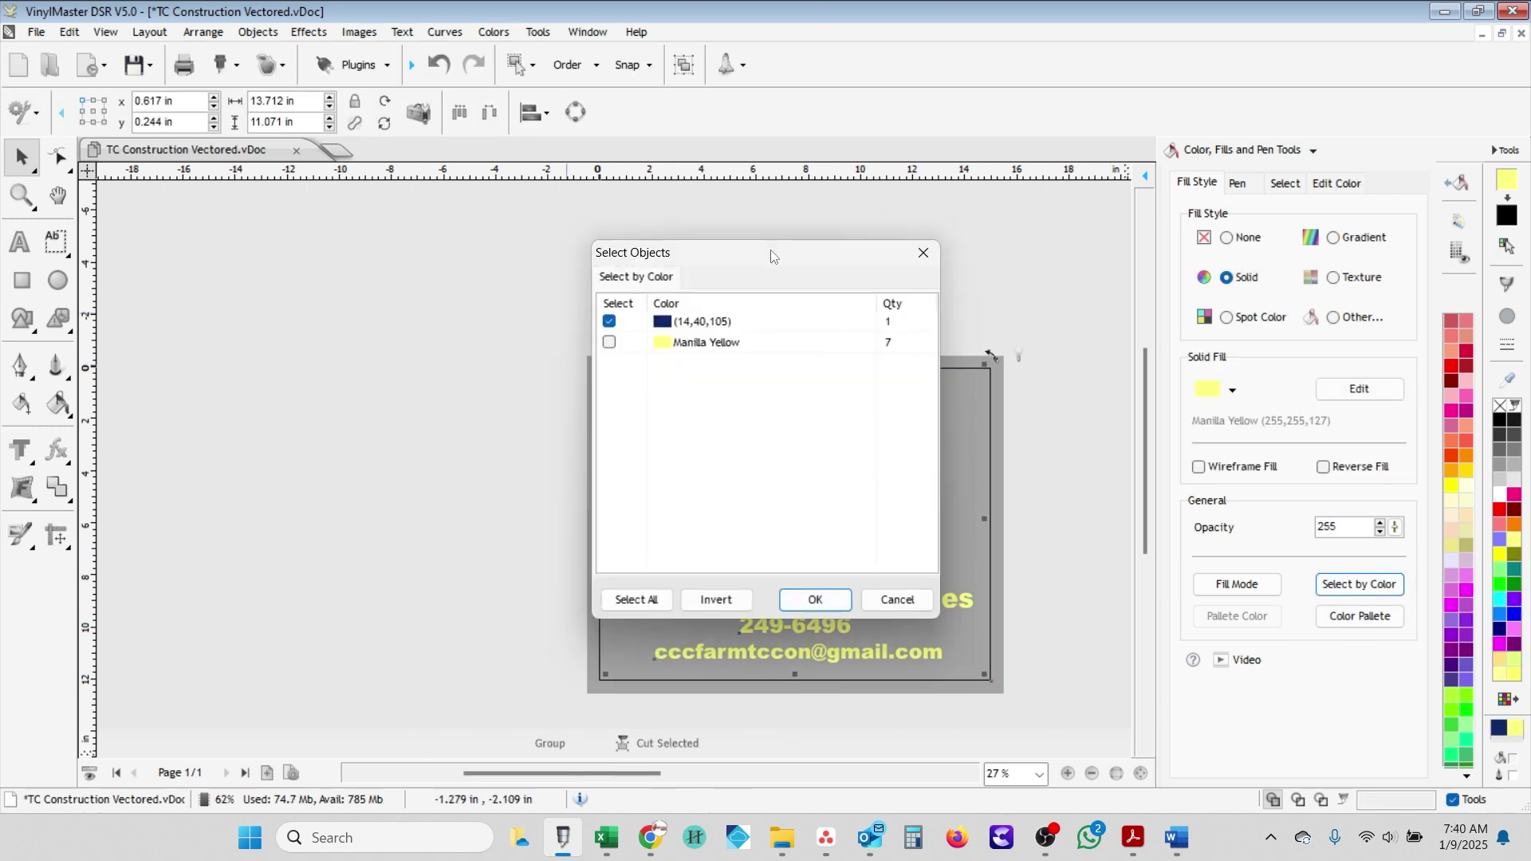
pyautogui.click(815, 600)
pyautogui.click(1466, 635)
pyautogui.click(1037, 576)
pyautogui.press('-')
# - Resize the photo to about 29 inches wide beside the logo and crop it to the blue area
pyautogui.moveTo(1016, 487); pyautogui.dragTo(888, 553)
pyautogui.scroll(2, 887, 553)
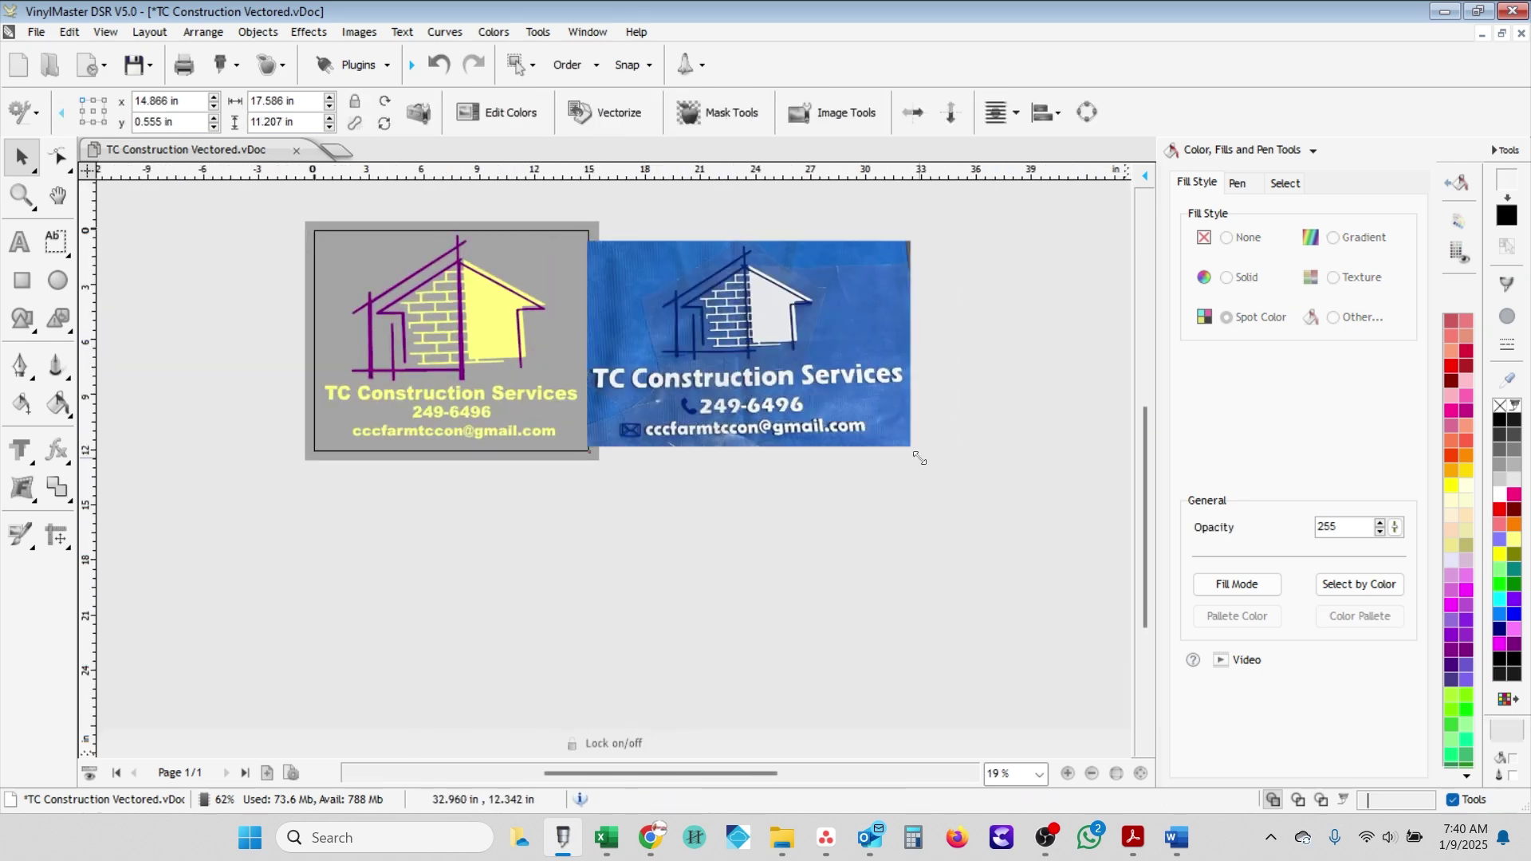
pyautogui.moveTo(919, 458); pyautogui.dragTo(1116, 638)
pyautogui.scroll(1, 577, 438)
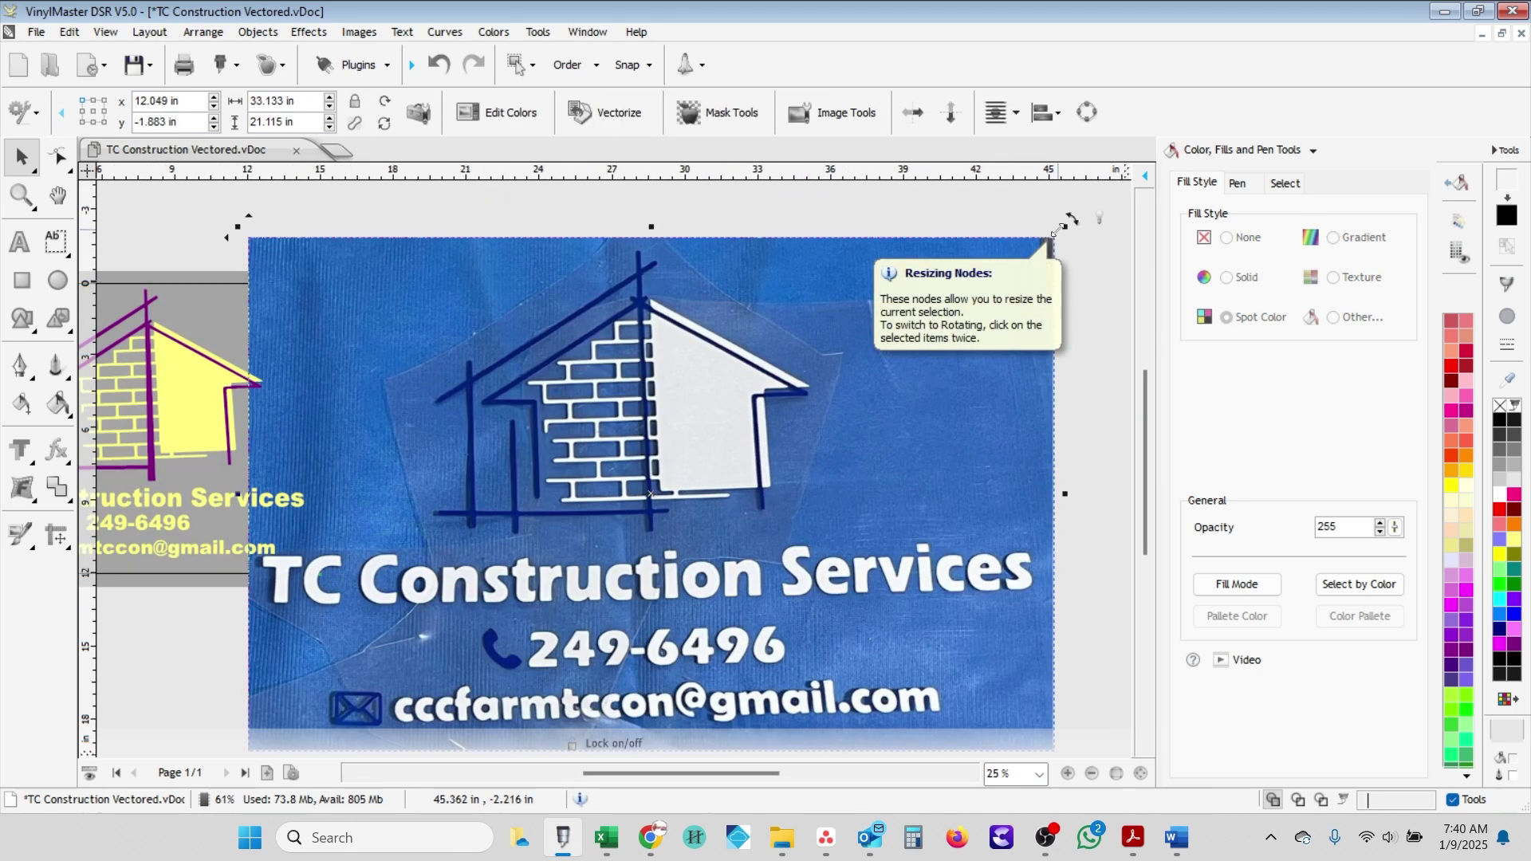
pyautogui.moveTo(1057, 230); pyautogui.dragTo(960, 293)
pyautogui.scroll(-1, 562, 477)
pyautogui.moveTo(539, 482); pyautogui.dragTo(709, 493)
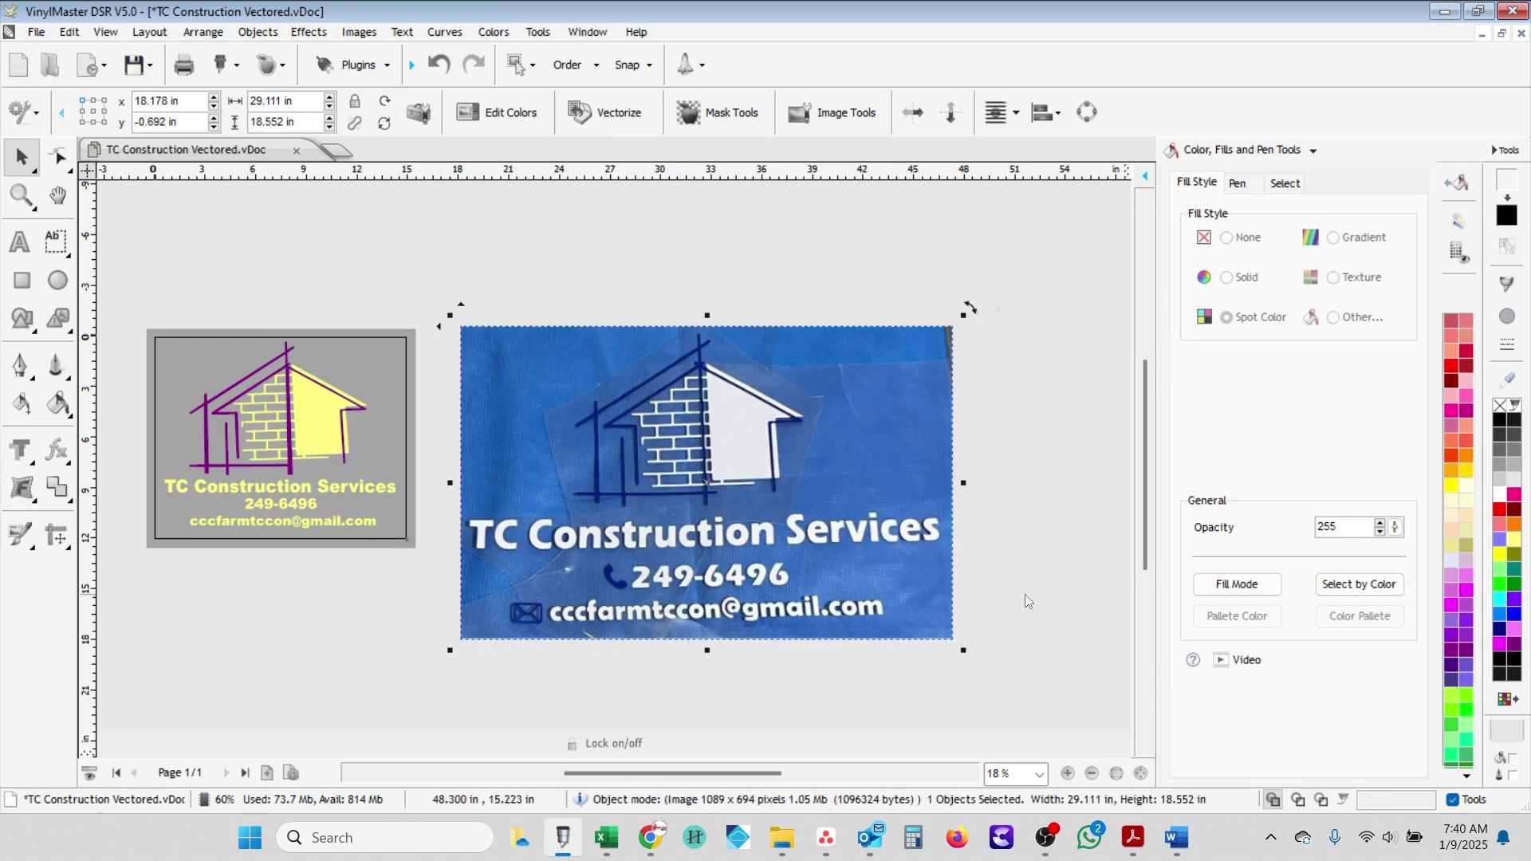
pyautogui.doubleClick(621, 582)
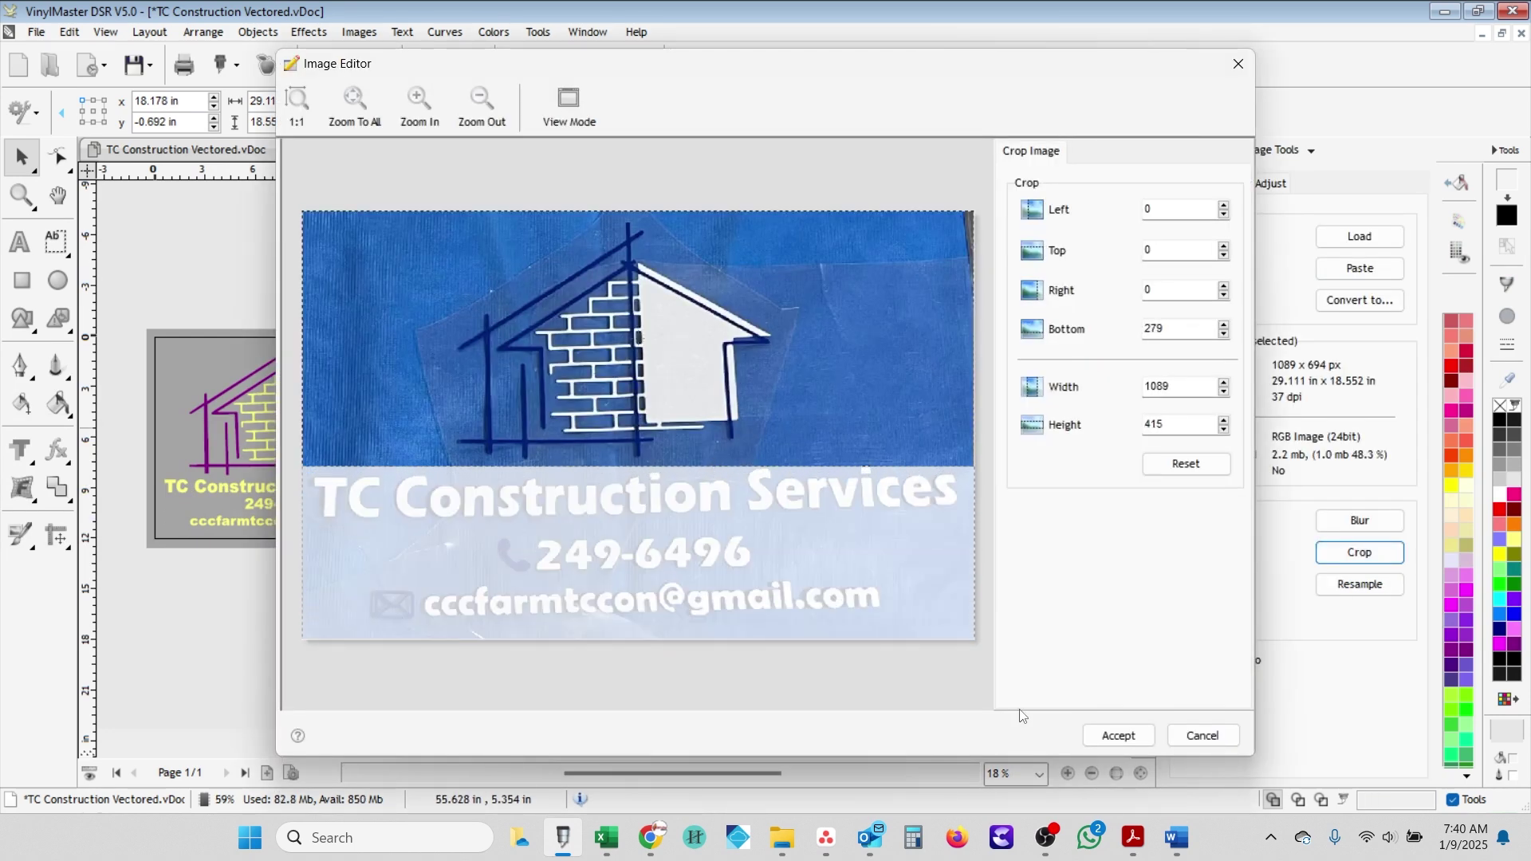
pyautogui.click(1119, 735)
# - Select the Manila Yellow pieces by fill colour and fill them white
pyautogui.click(327, 359)
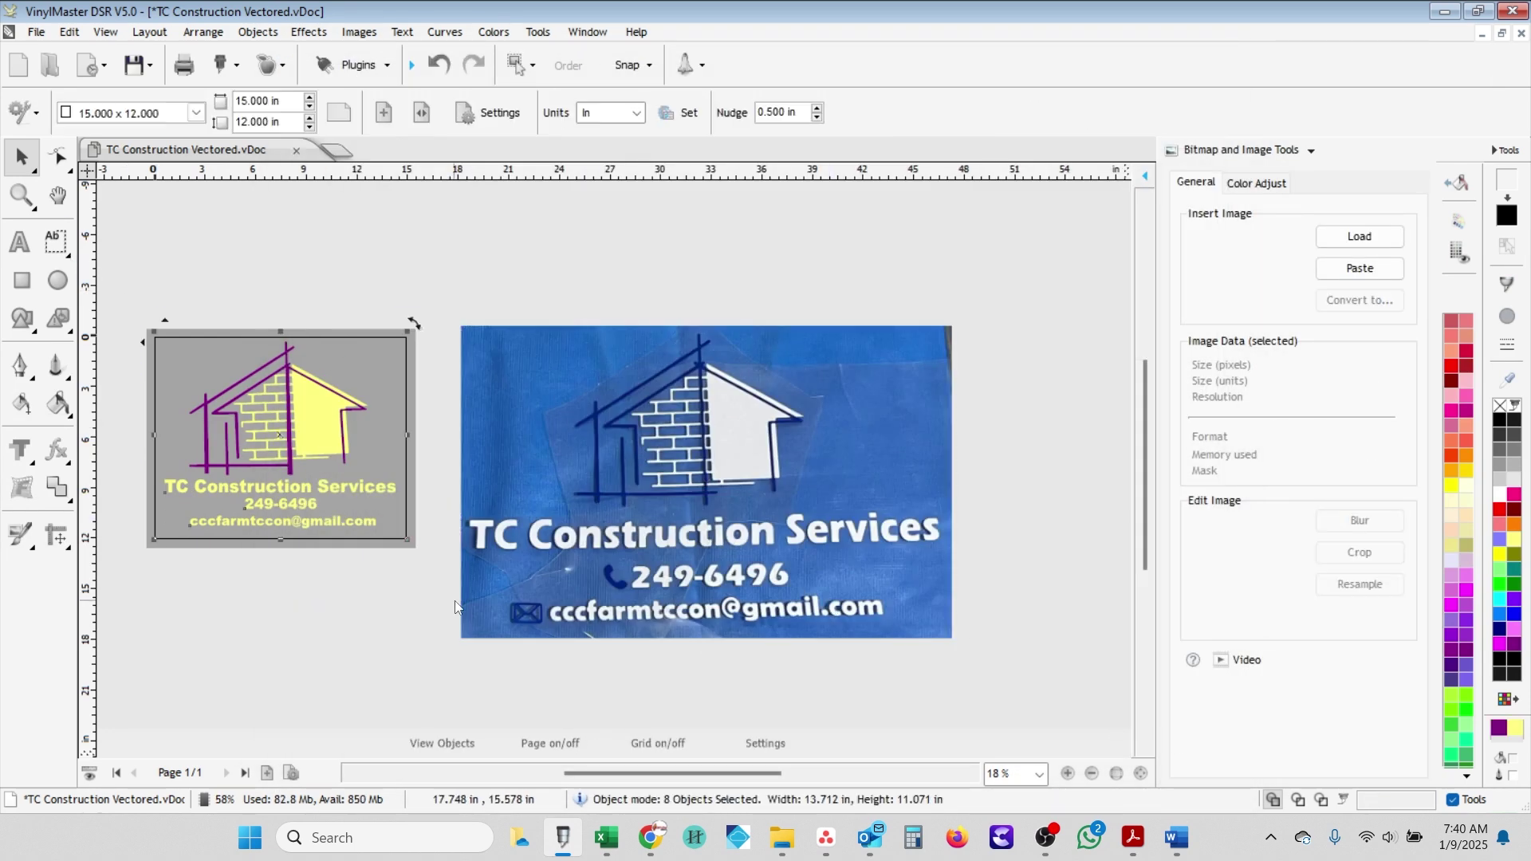
pyautogui.click(492, 32)
pyautogui.click(565, 164)
pyautogui.click(1120, 113)
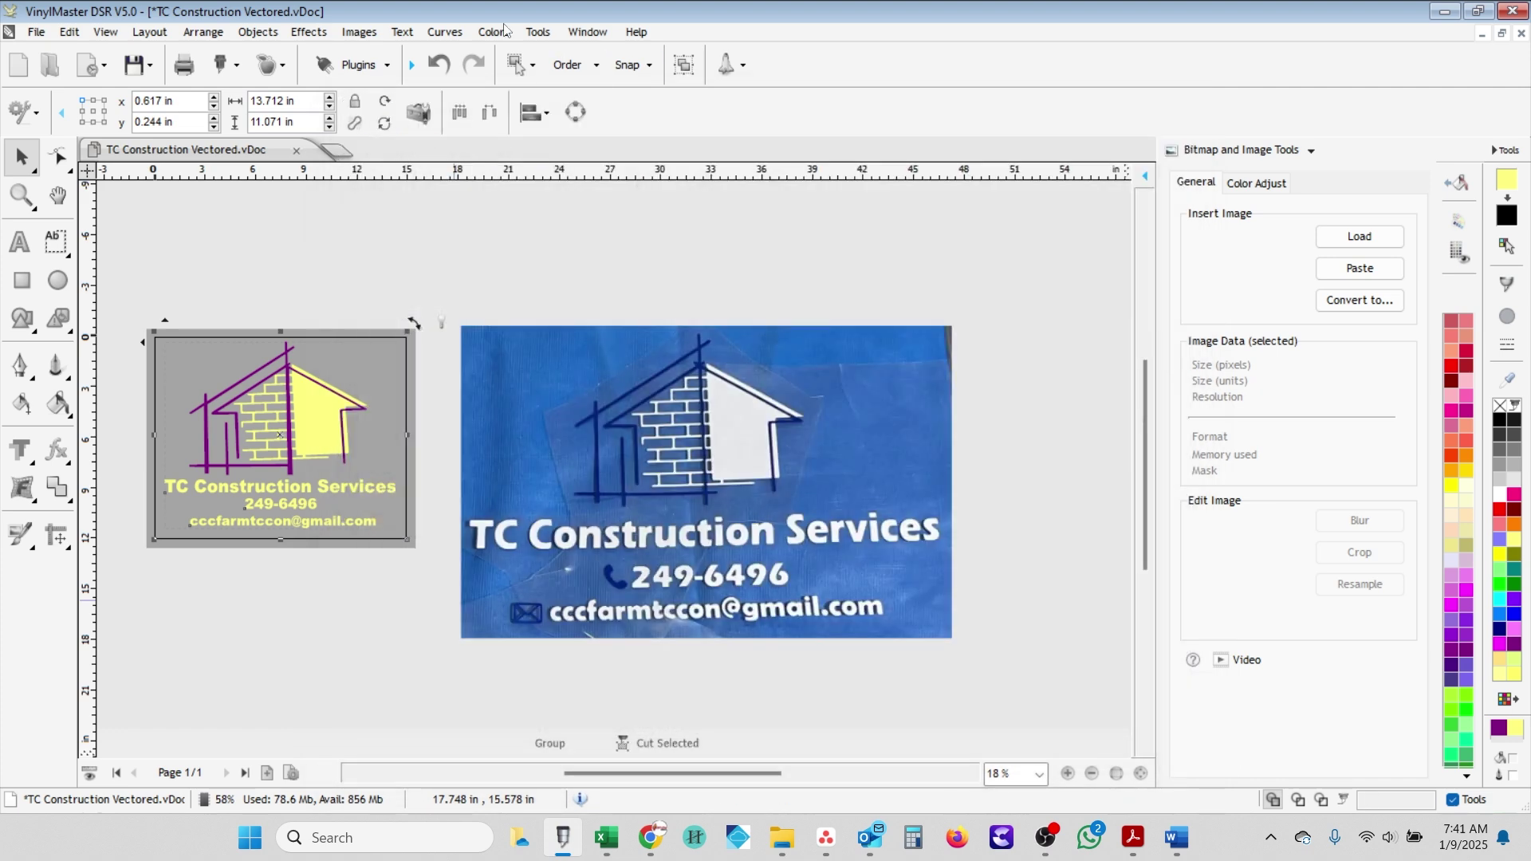
pyautogui.click(494, 32)
pyautogui.click(502, 70)
pyautogui.click(1197, 182)
pyautogui.click(1360, 583)
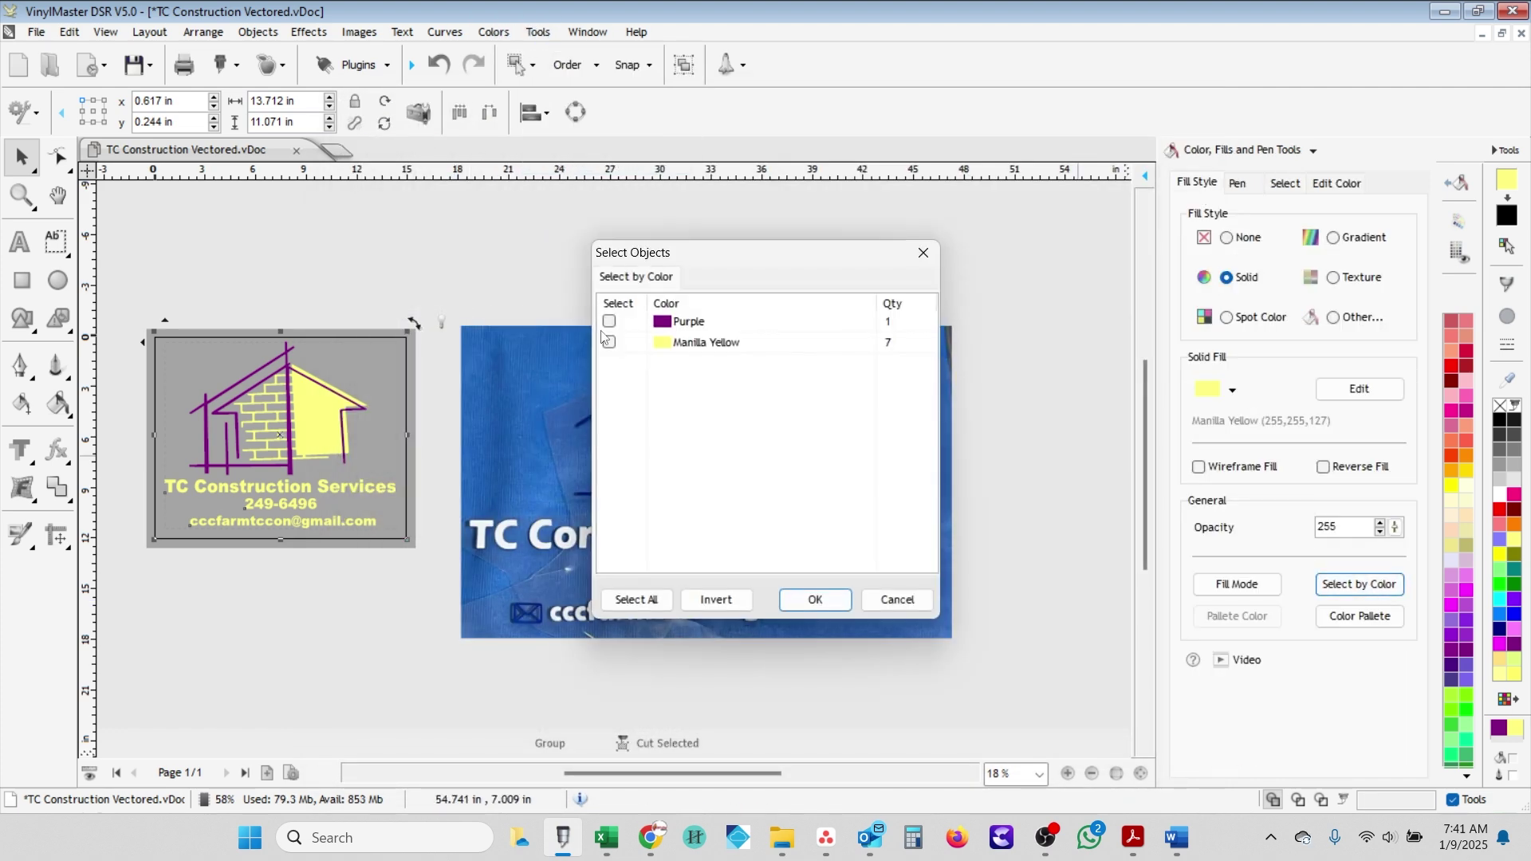
pyautogui.click(807, 606)
pyautogui.click(1502, 523)
# - Select the purple lines by fill colour and recolour them dark blue
pyautogui.click(136, 342)
pyautogui.click(391, 530)
pyautogui.click(1360, 584)
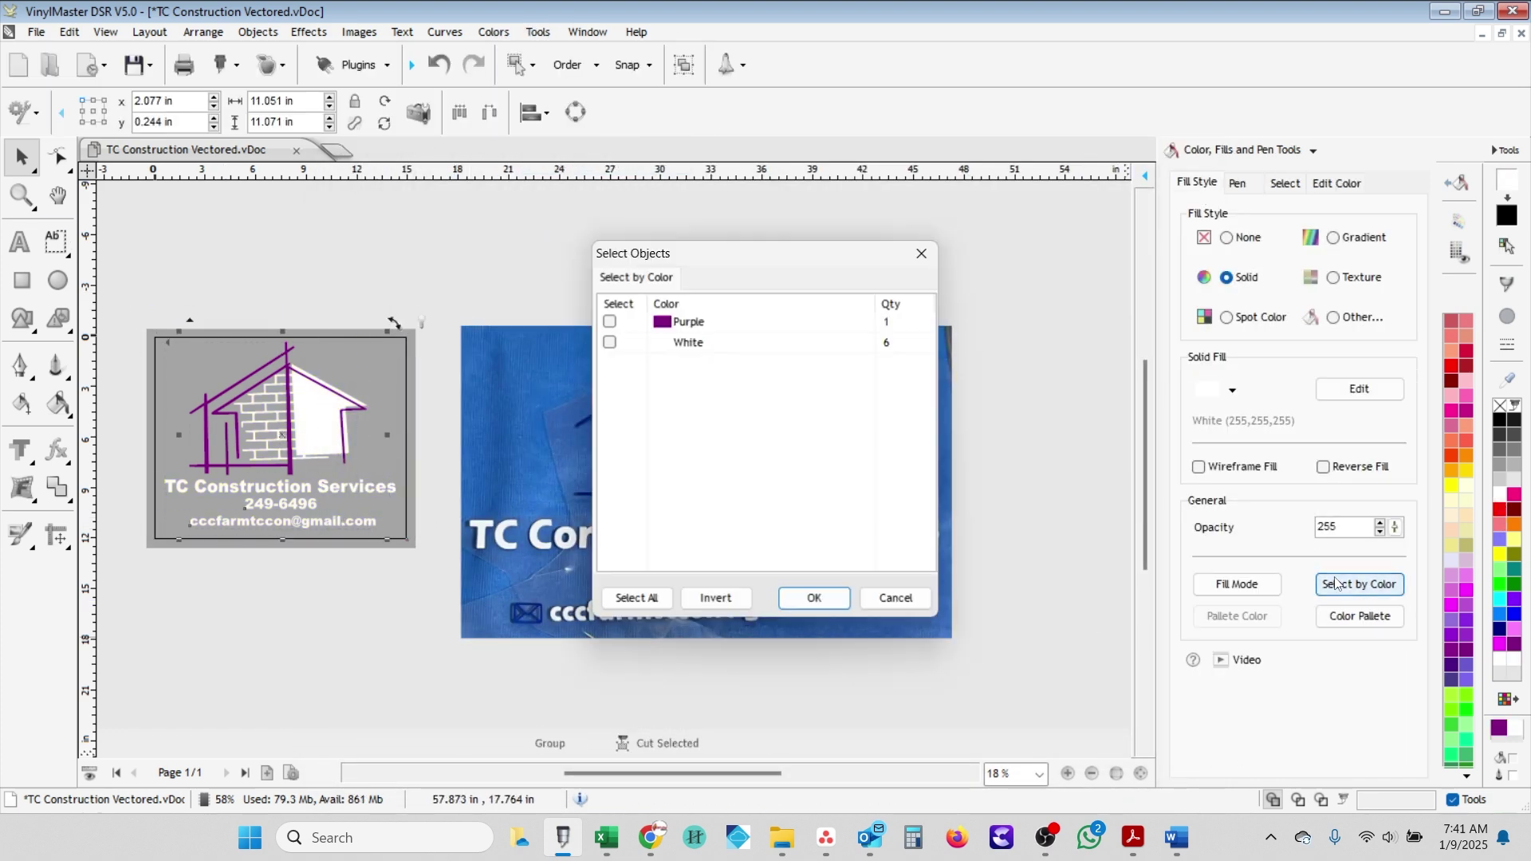
pyautogui.click(806, 599)
pyautogui.click(1499, 630)
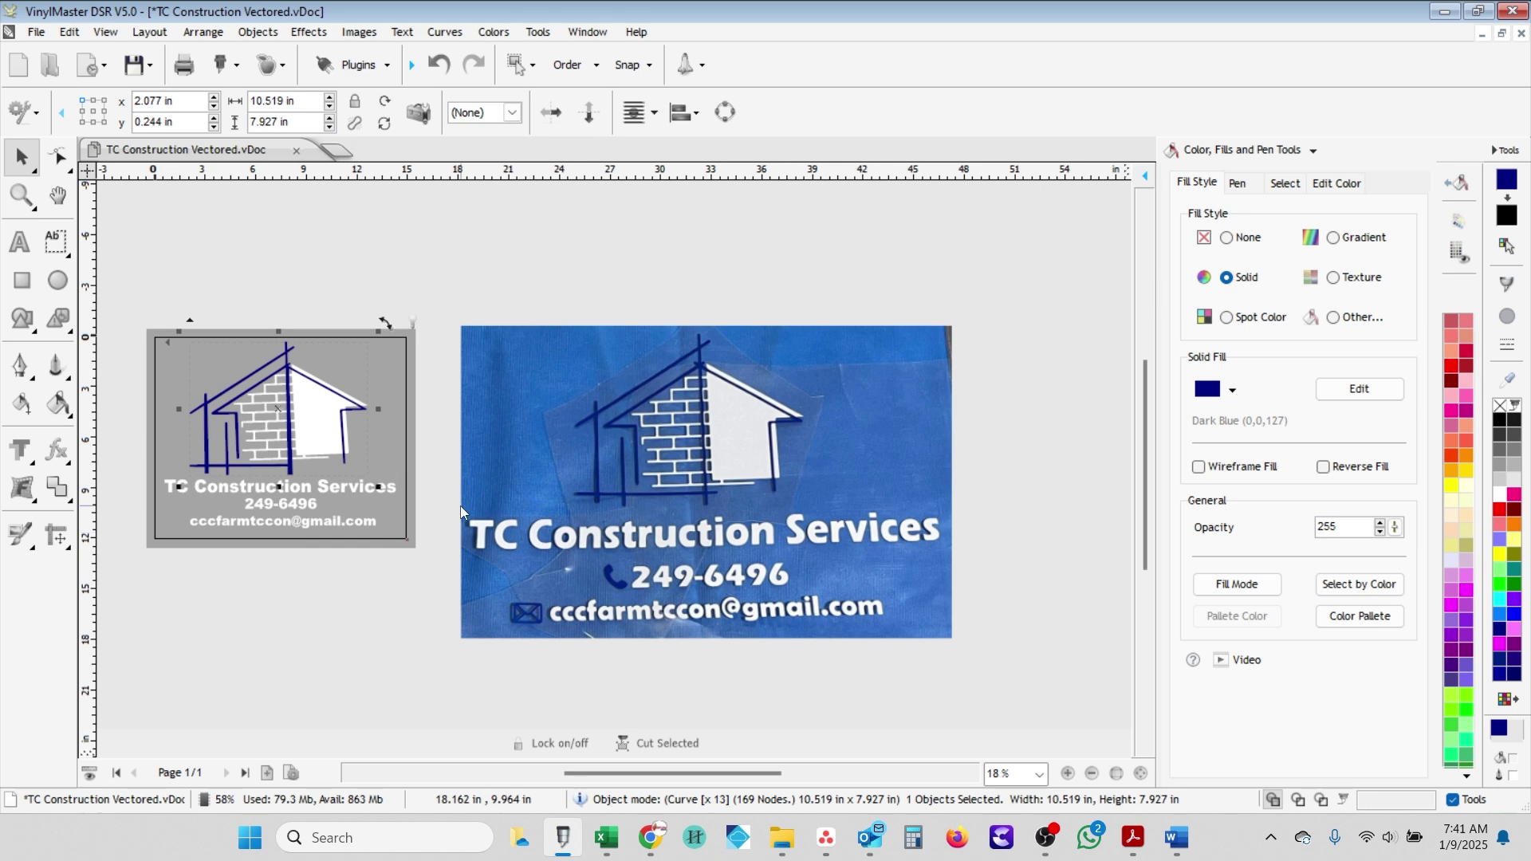
pyautogui.click(461, 505)
# - Select the logo pieces and drag them off the grey background to the right of the photo
pyautogui.scroll(-2, 606, 480)
pyautogui.click(606, 481)
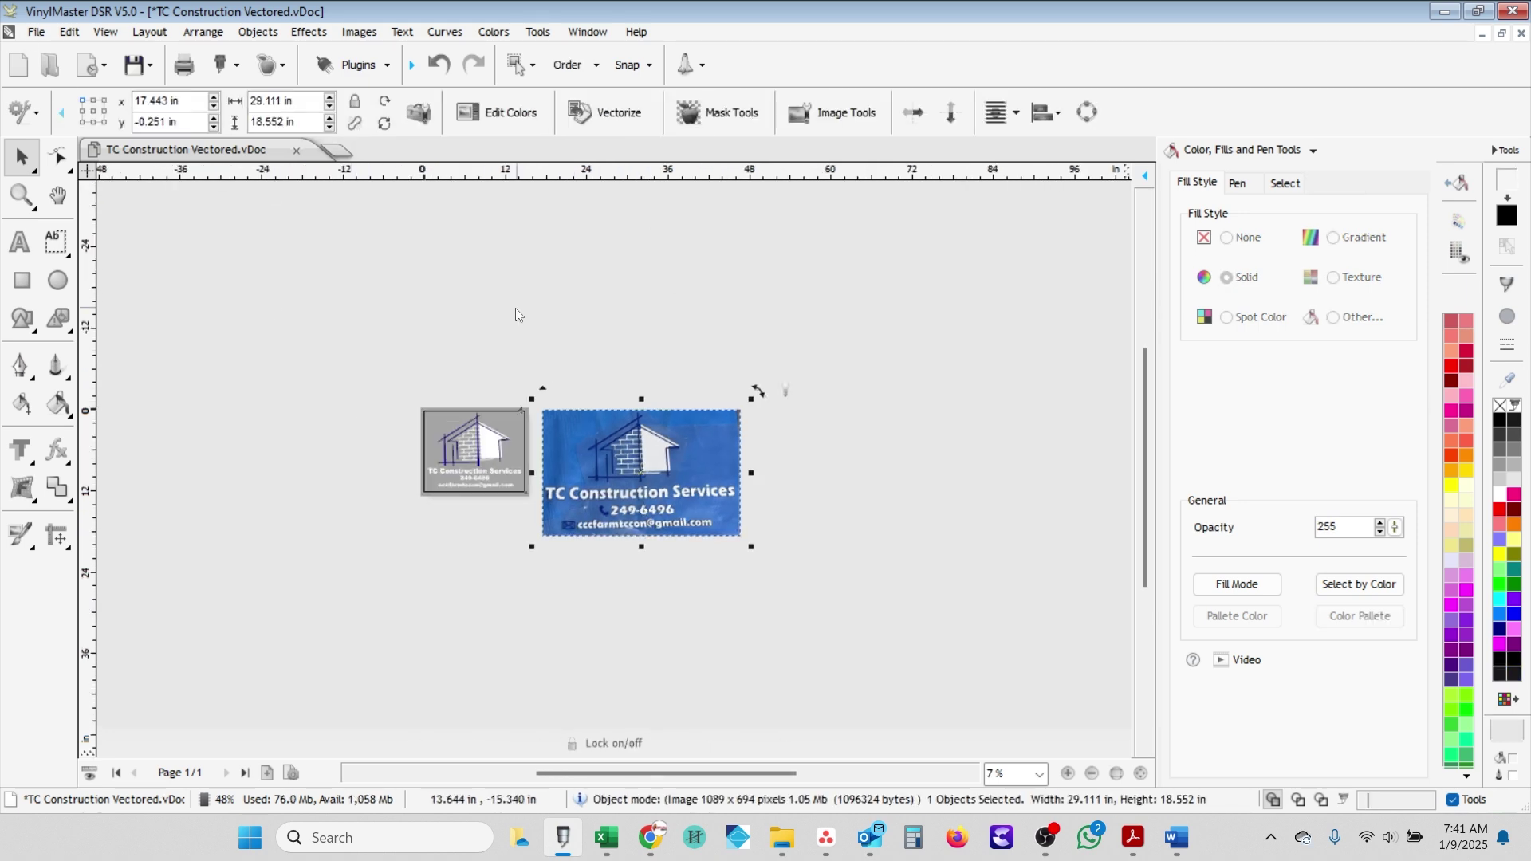
pyautogui.scroll(2, 571, 525)
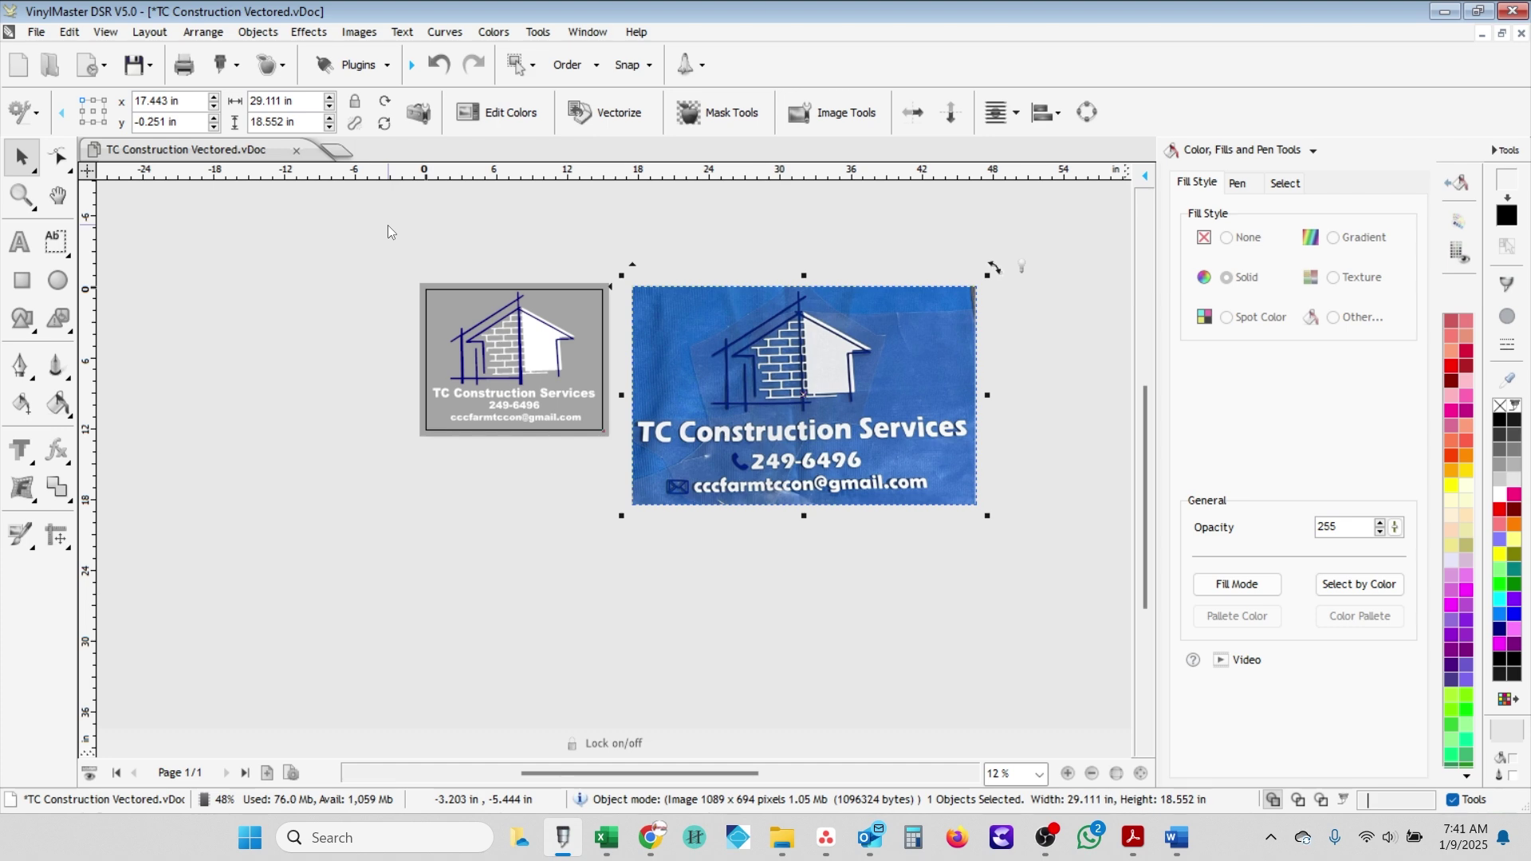
pyautogui.scroll(1, 693, 449)
pyautogui.click(806, 604)
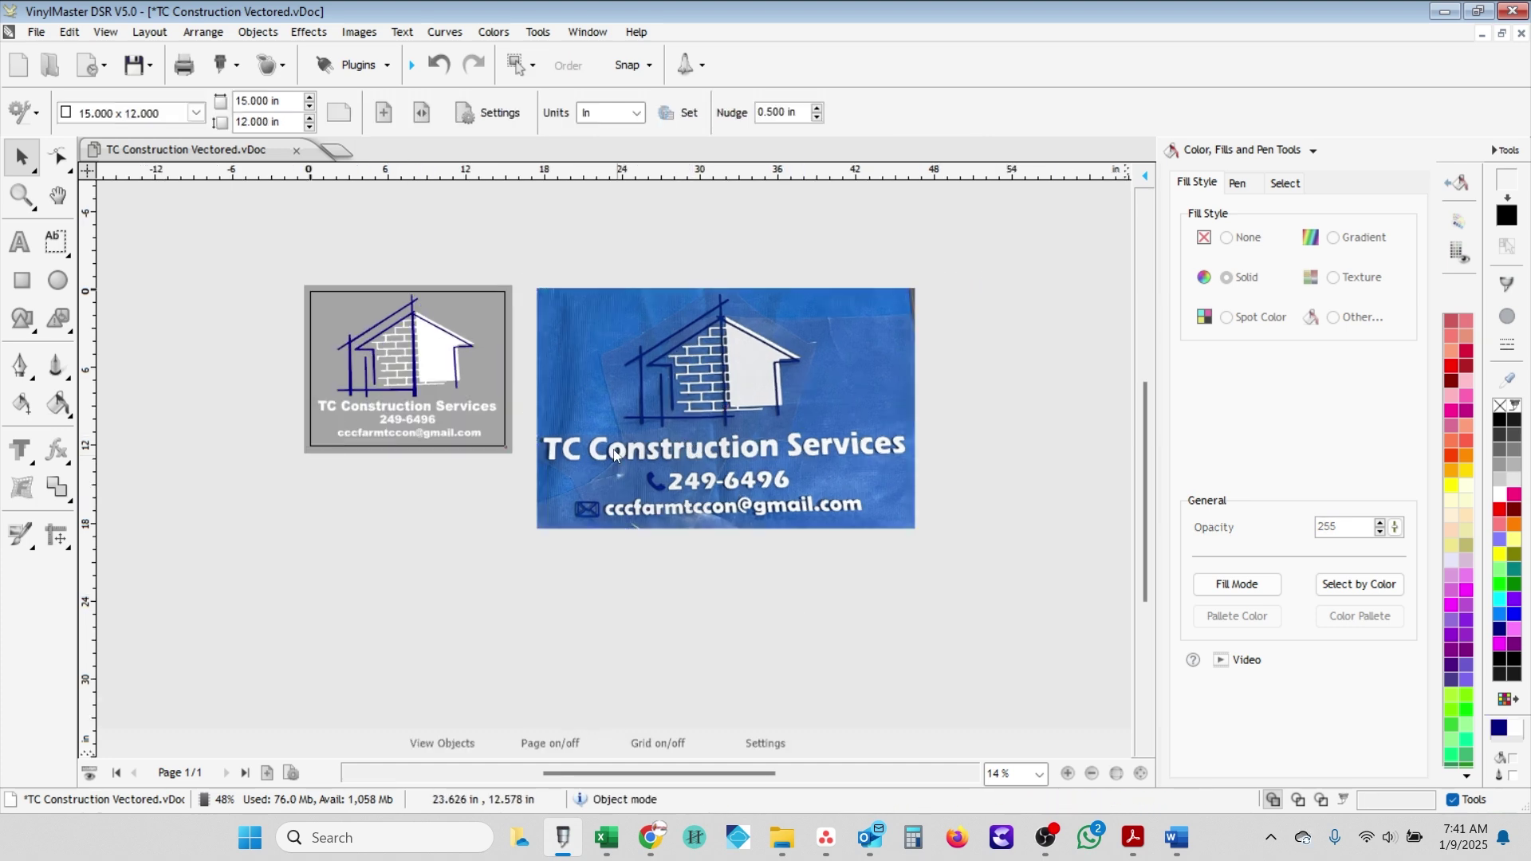
pyautogui.hotkey('ctrl', 'z')
pyautogui.press('Escape')
pyautogui.rightClick(393, 341)
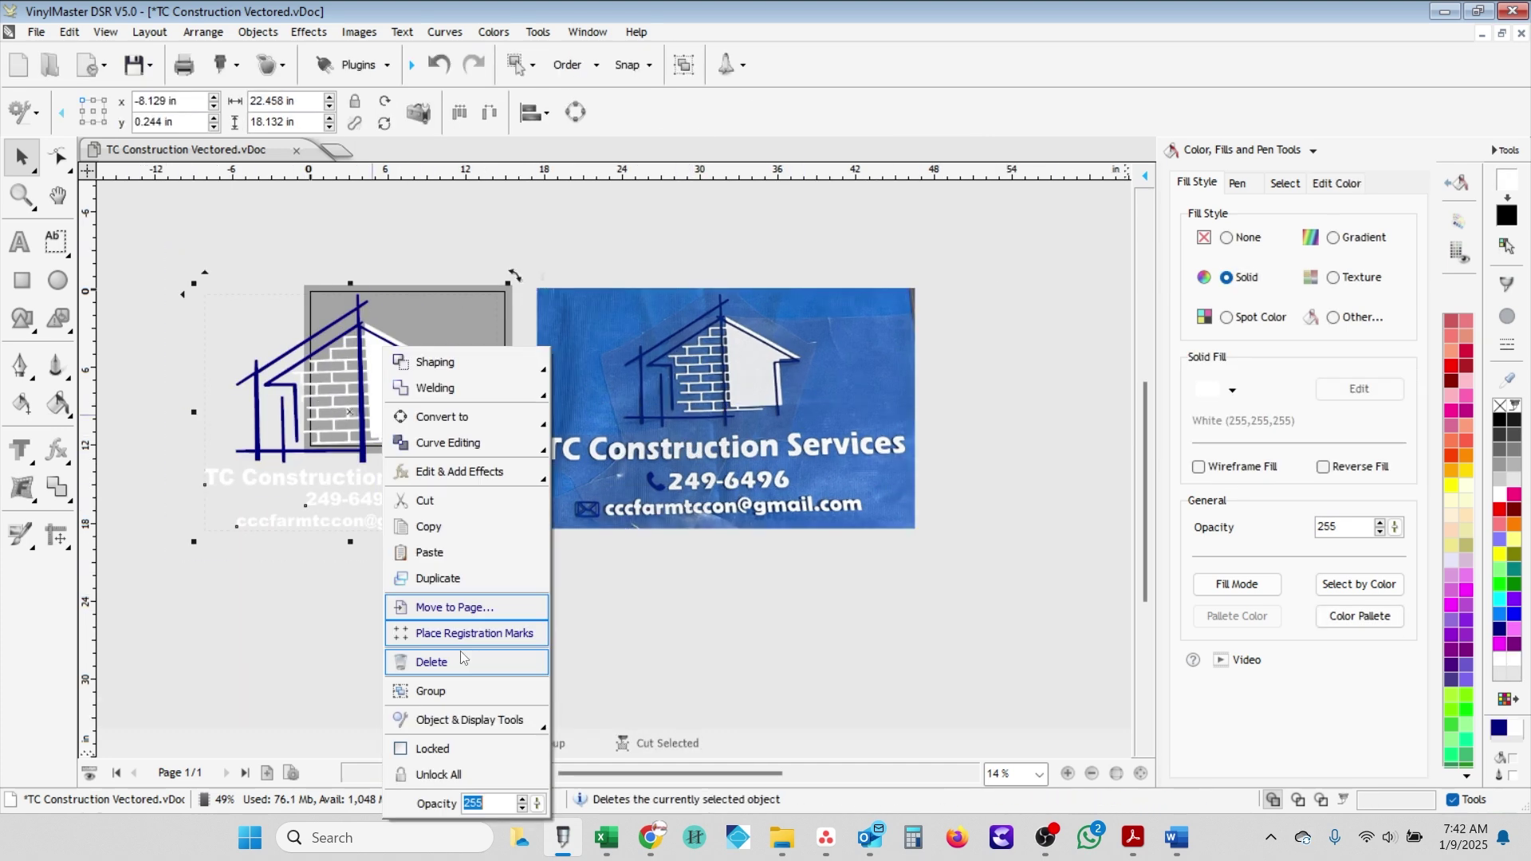
pyautogui.moveTo(395, 351); pyautogui.dragTo(1115, 351)
pyautogui.scroll(-2, 964, 451)
pyautogui.scroll(1, 522, 509)
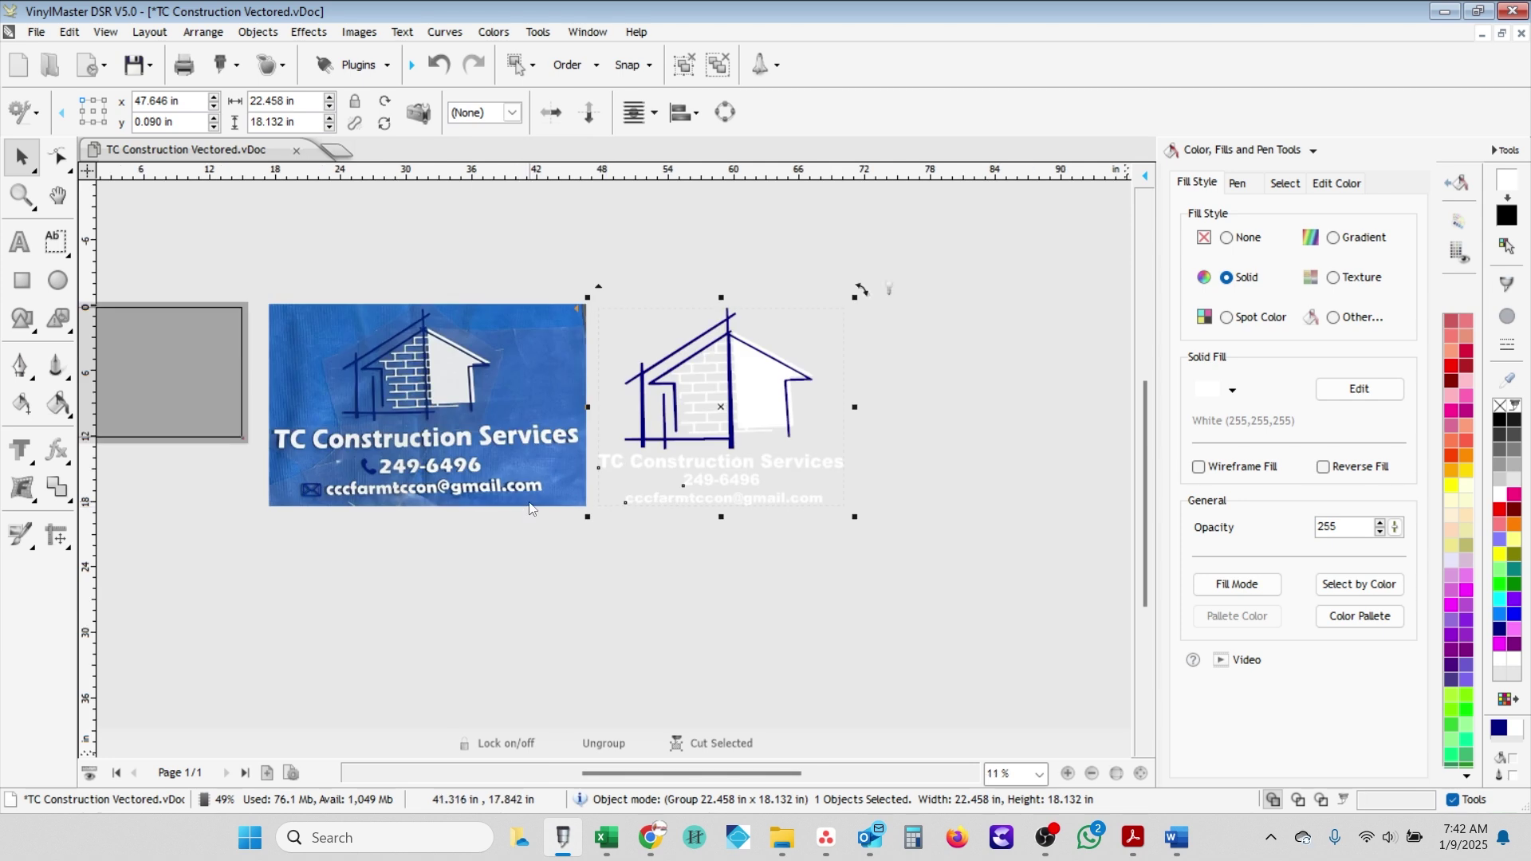
pyautogui.click(857, 542)
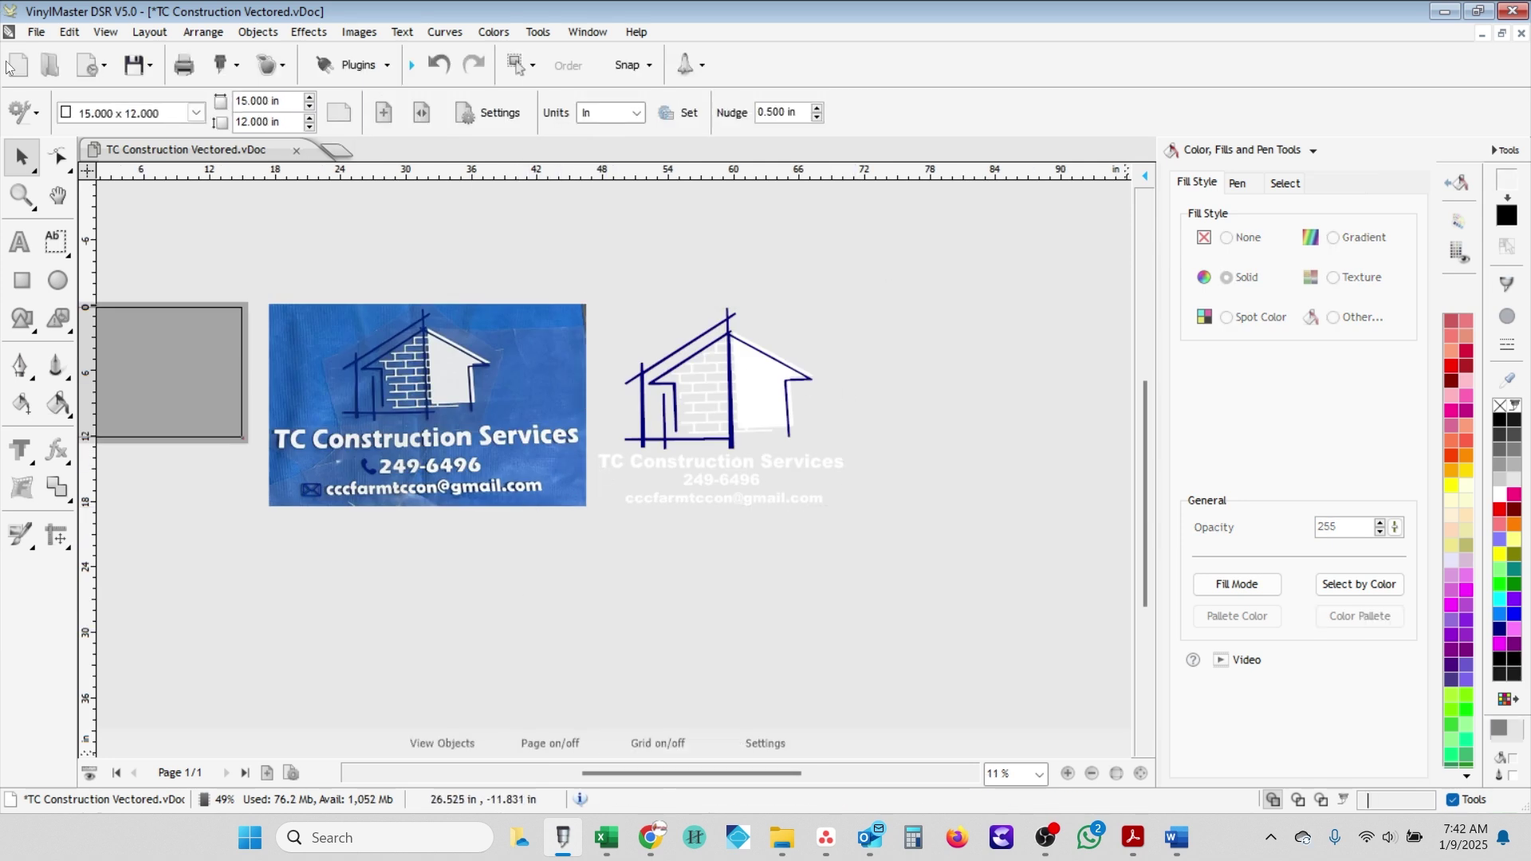